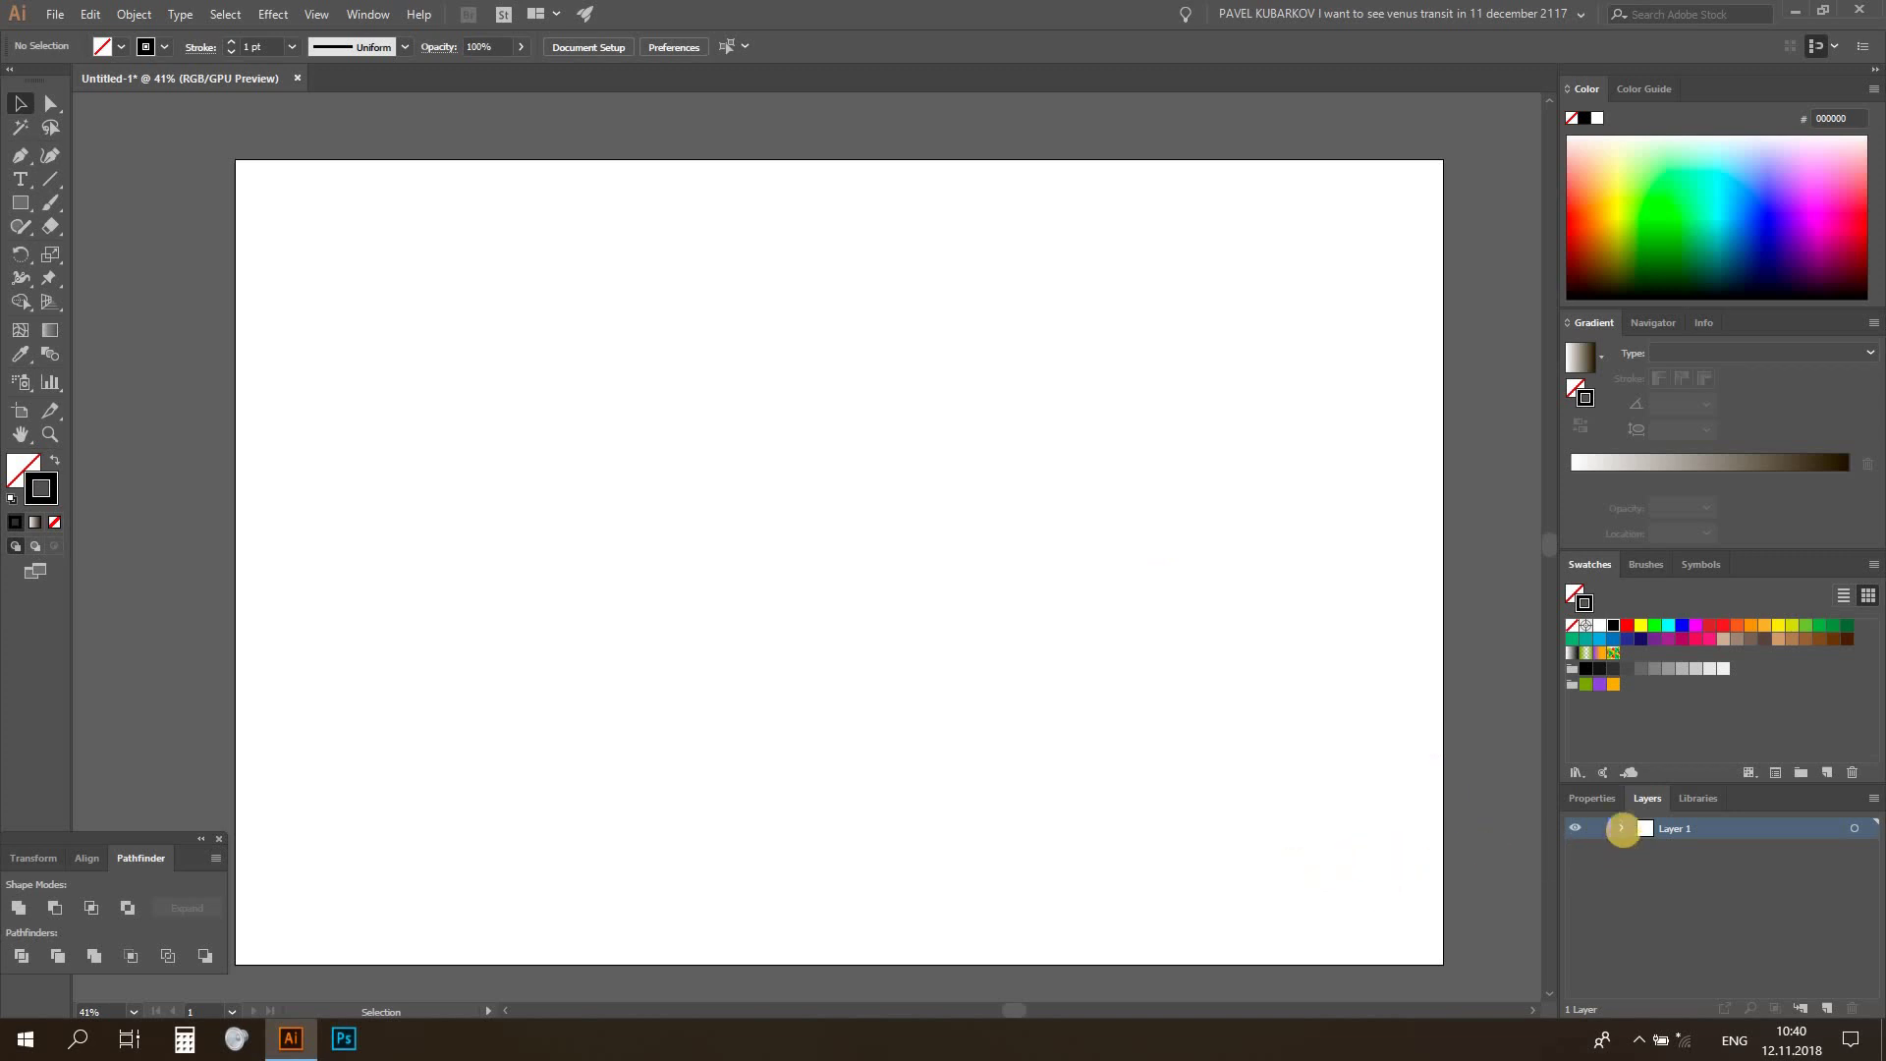
Show the linked profile photo in Layer 1 and lock it, with the Pencil tool selected
{"action": "left_click", "coordinate": [1620, 828]}
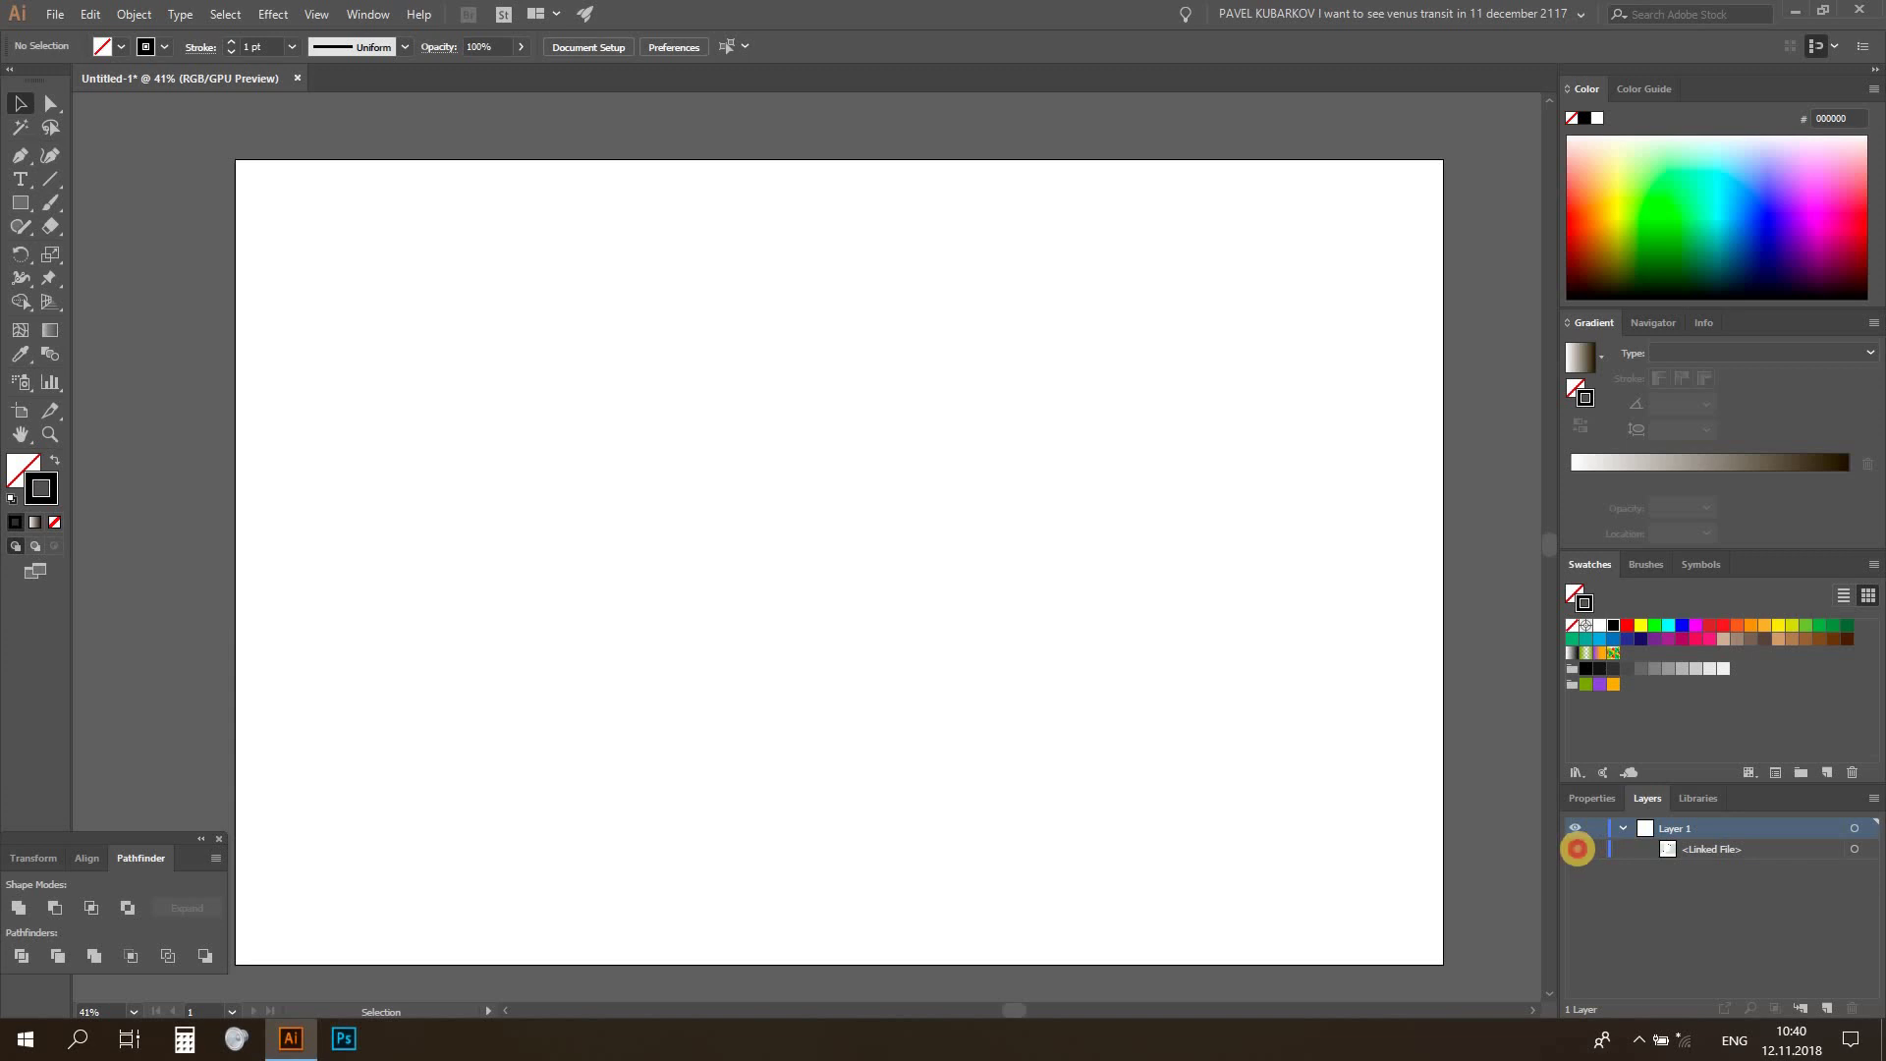
{"action": "left_click", "coordinate": [1577, 847]}
{"action": "left_click", "coordinate": [1596, 848]}
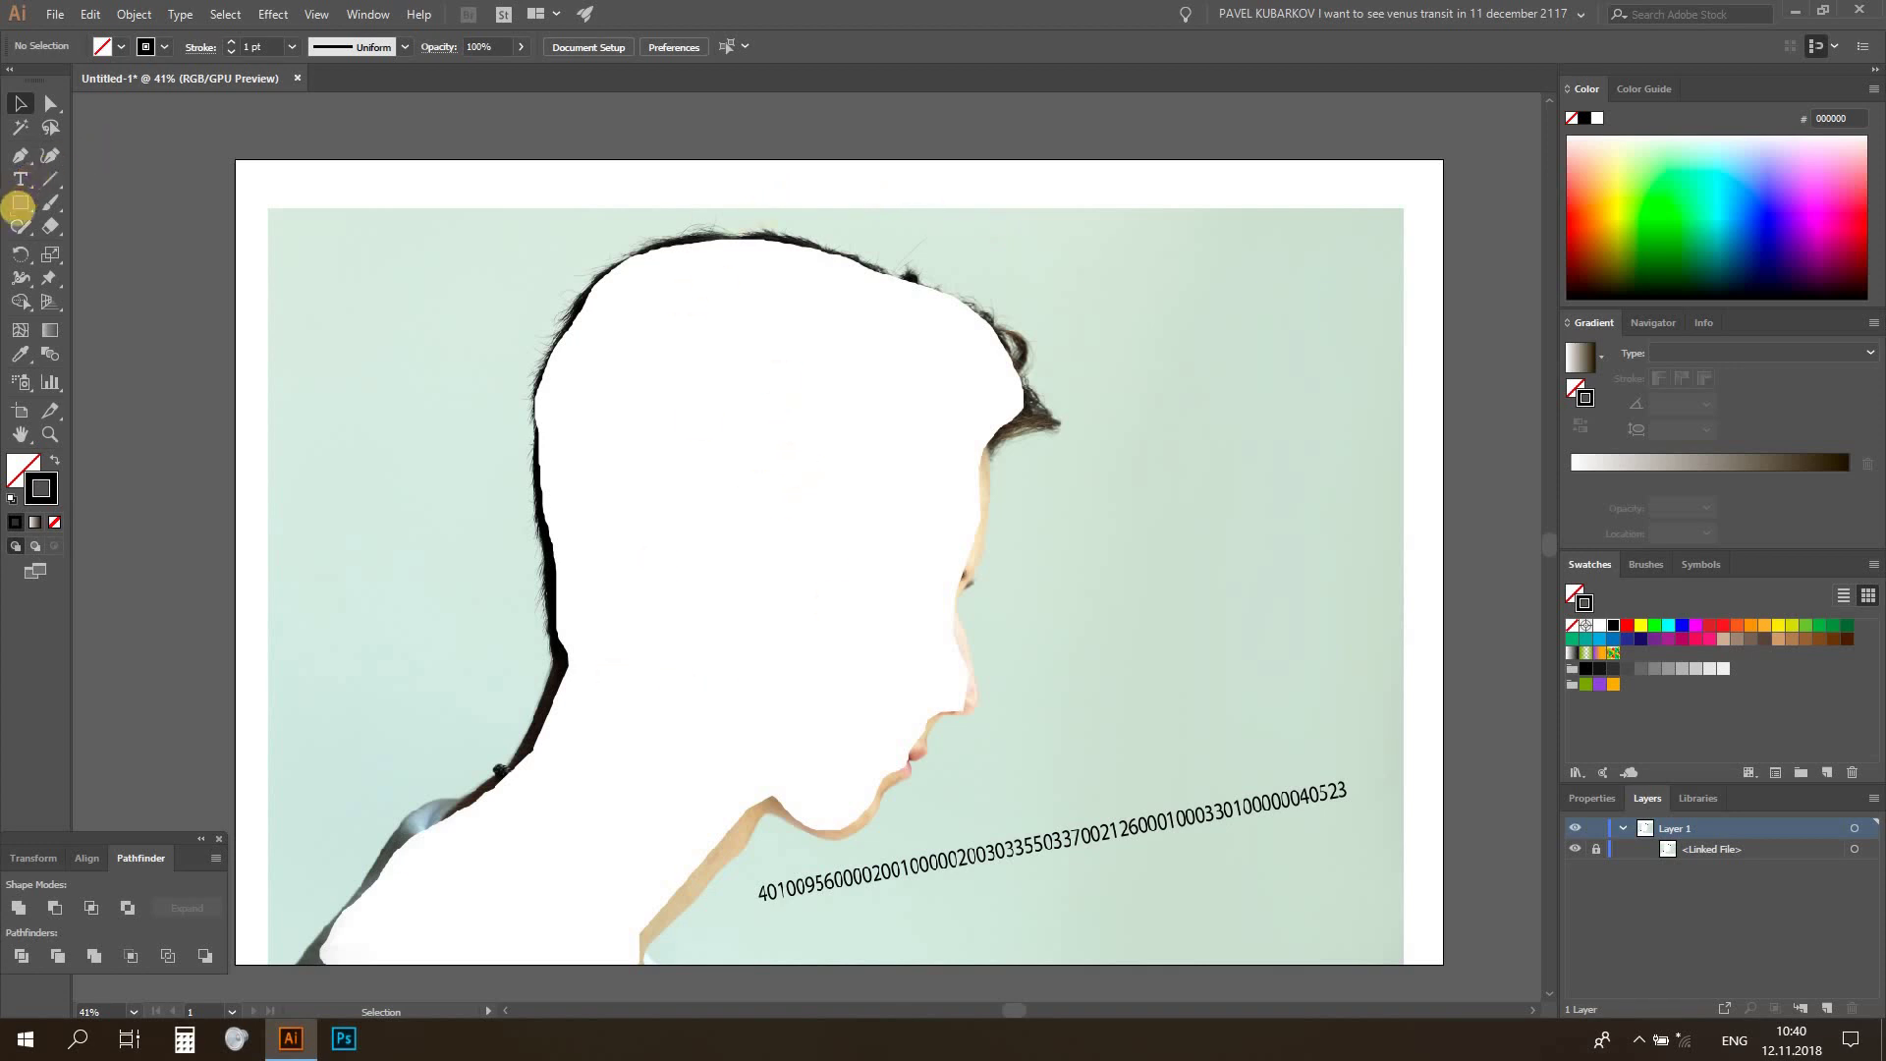
{"action": "left_click_drag", "start_coordinate": [21, 226], "coordinate": [65, 250]}
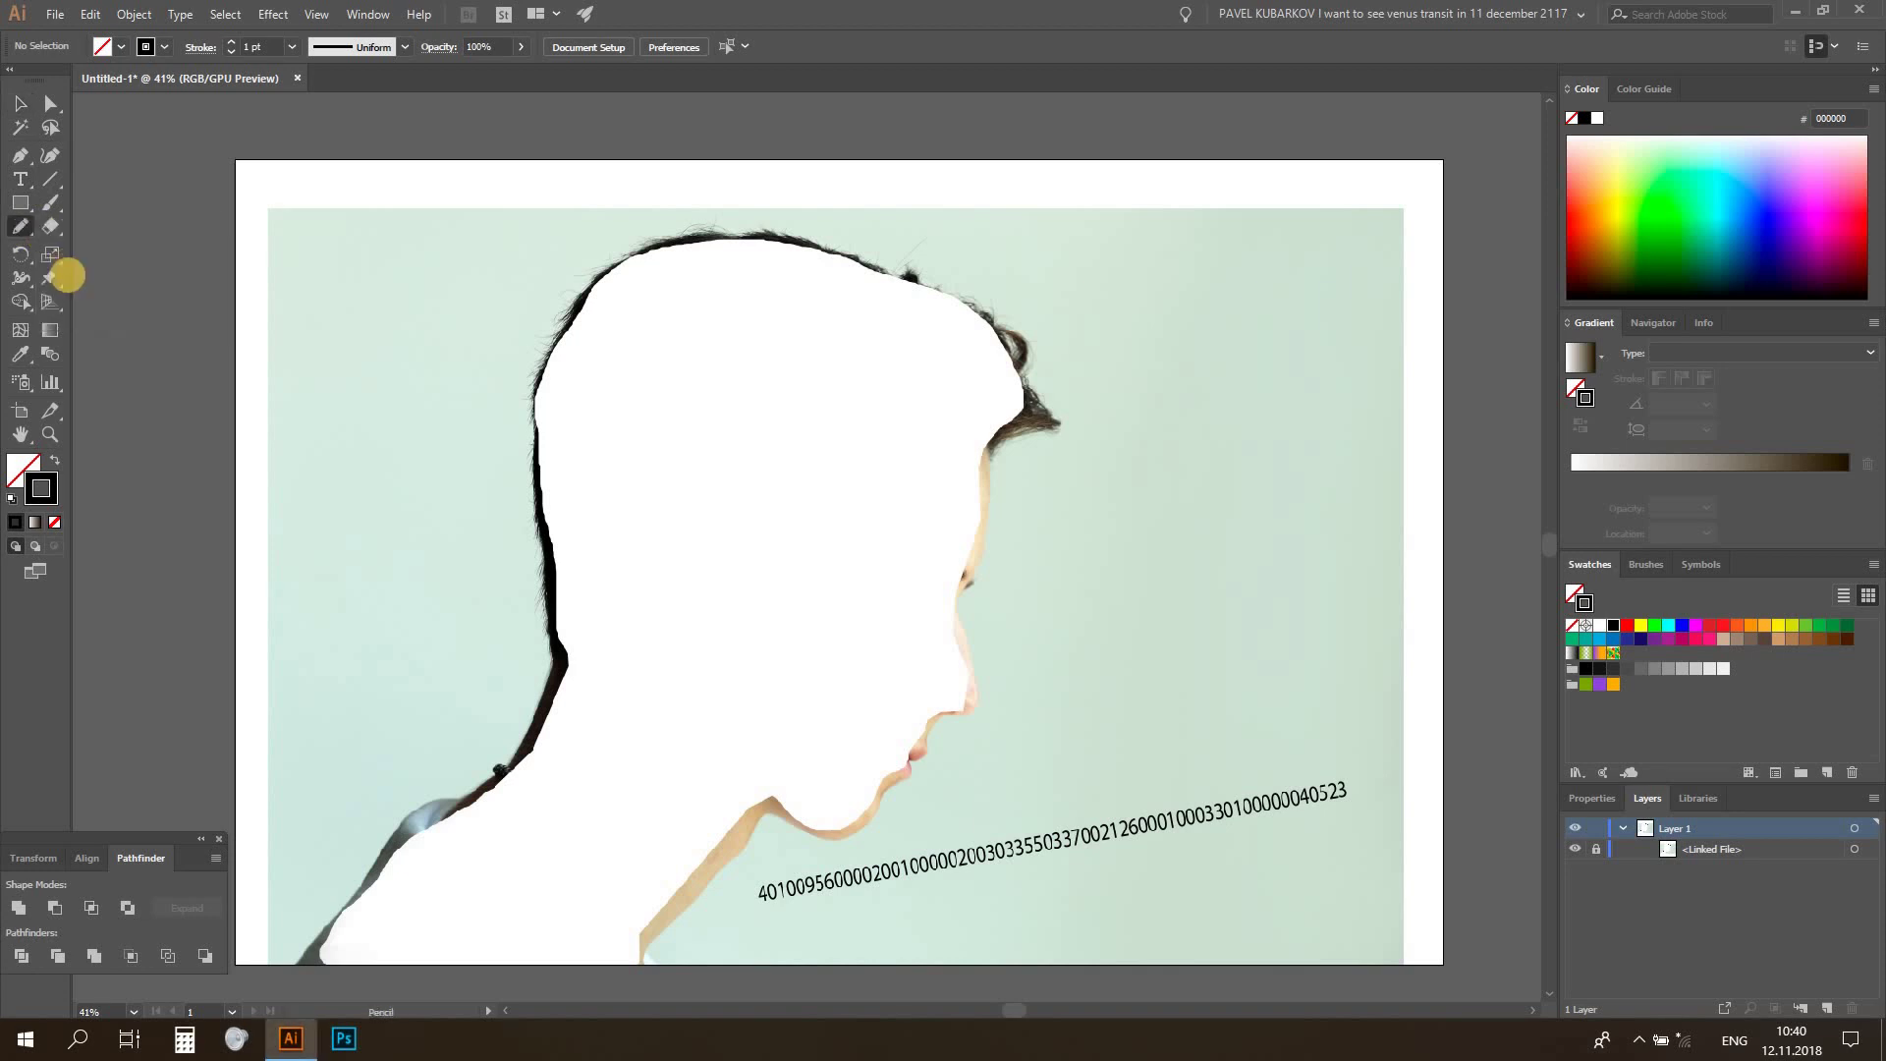
At 150% zoom, trace the neck edge below the chin with the Pencil and fill it solid black
{"action": "left_click", "coordinate": [57, 460]}
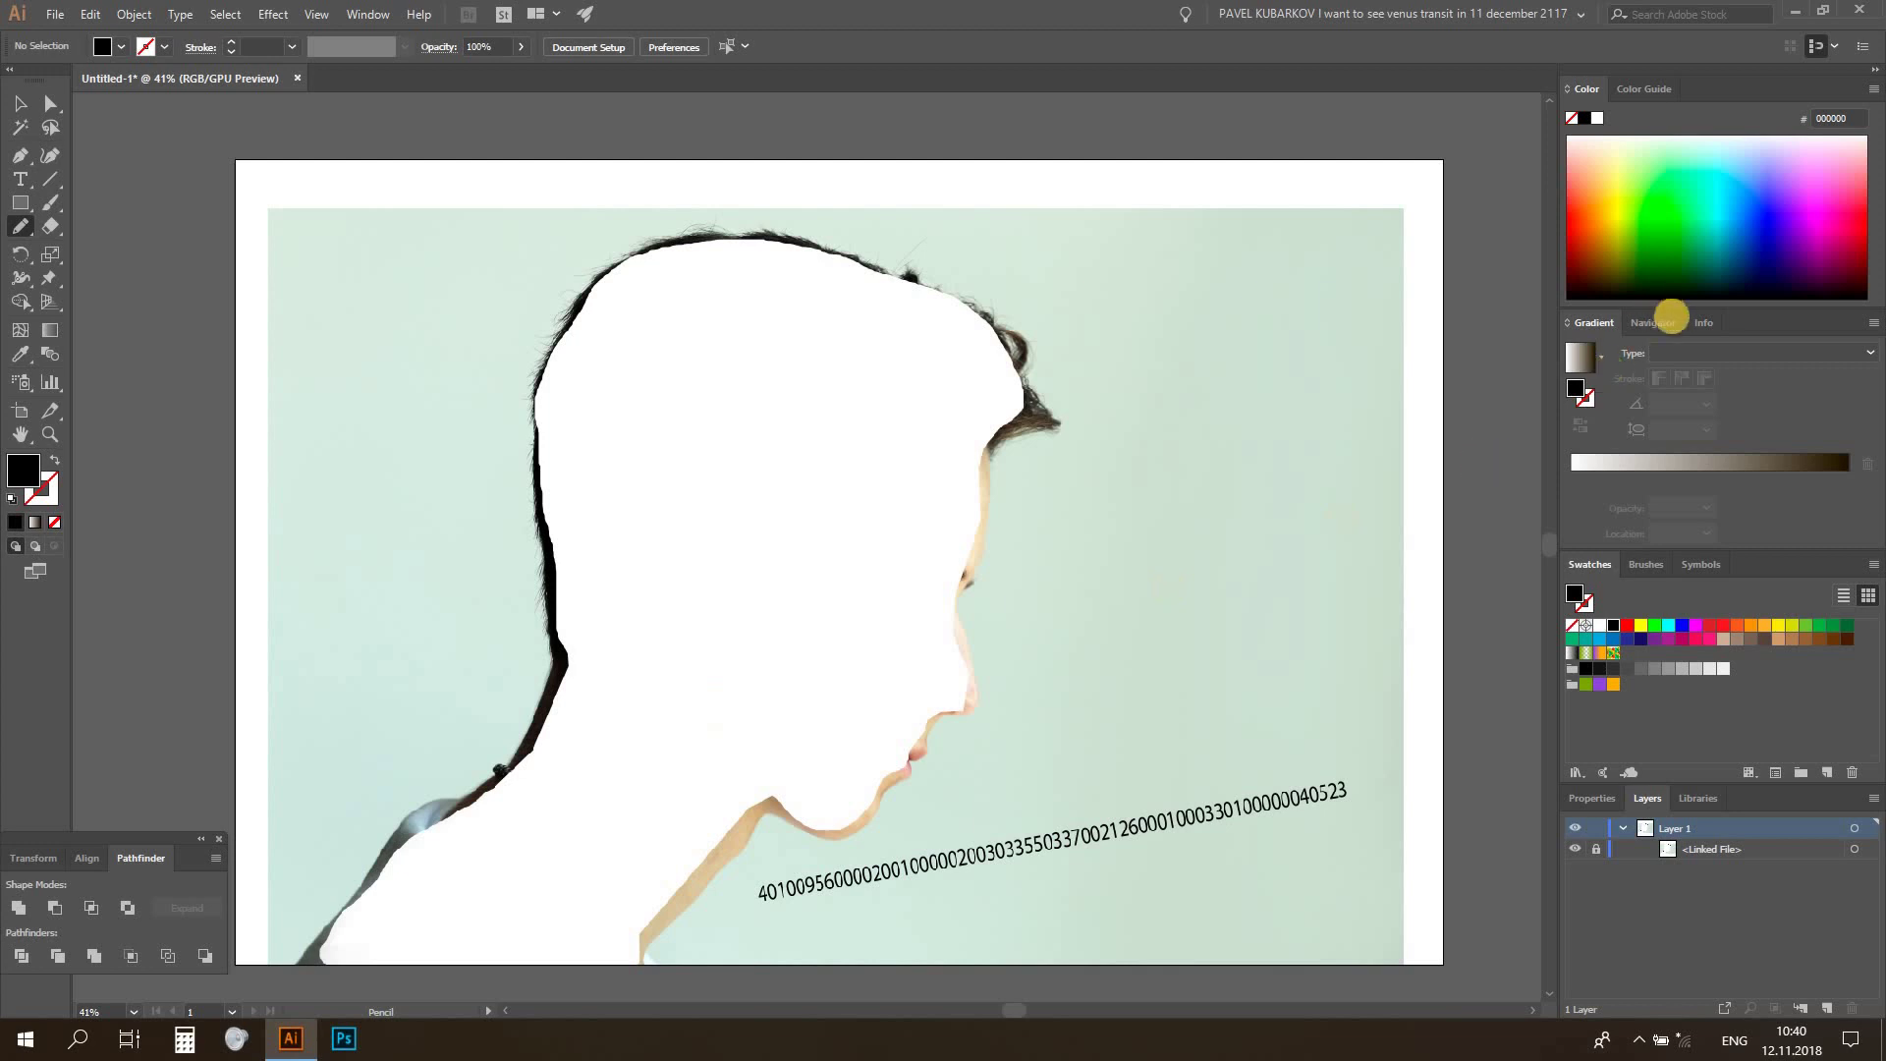
{"action": "left_click", "coordinate": [134, 1012]}
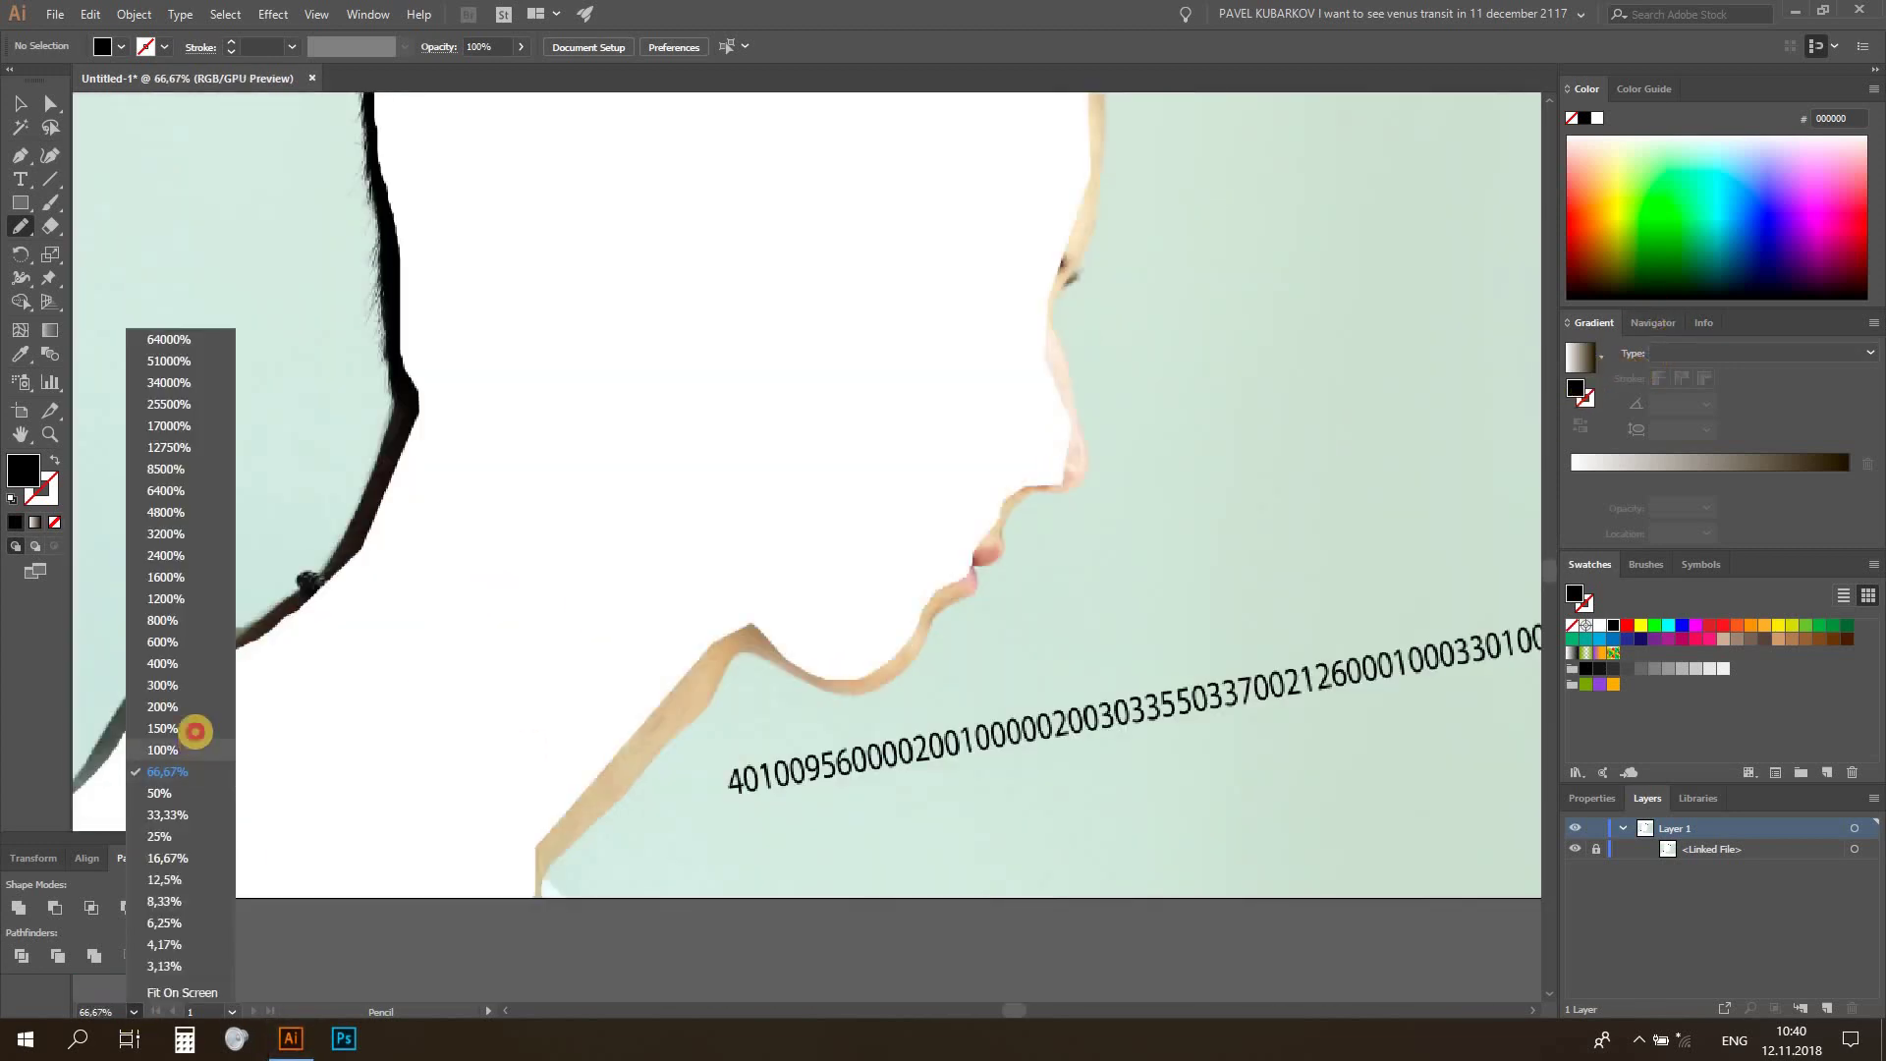
{"action": "left_click", "coordinate": [194, 731]}
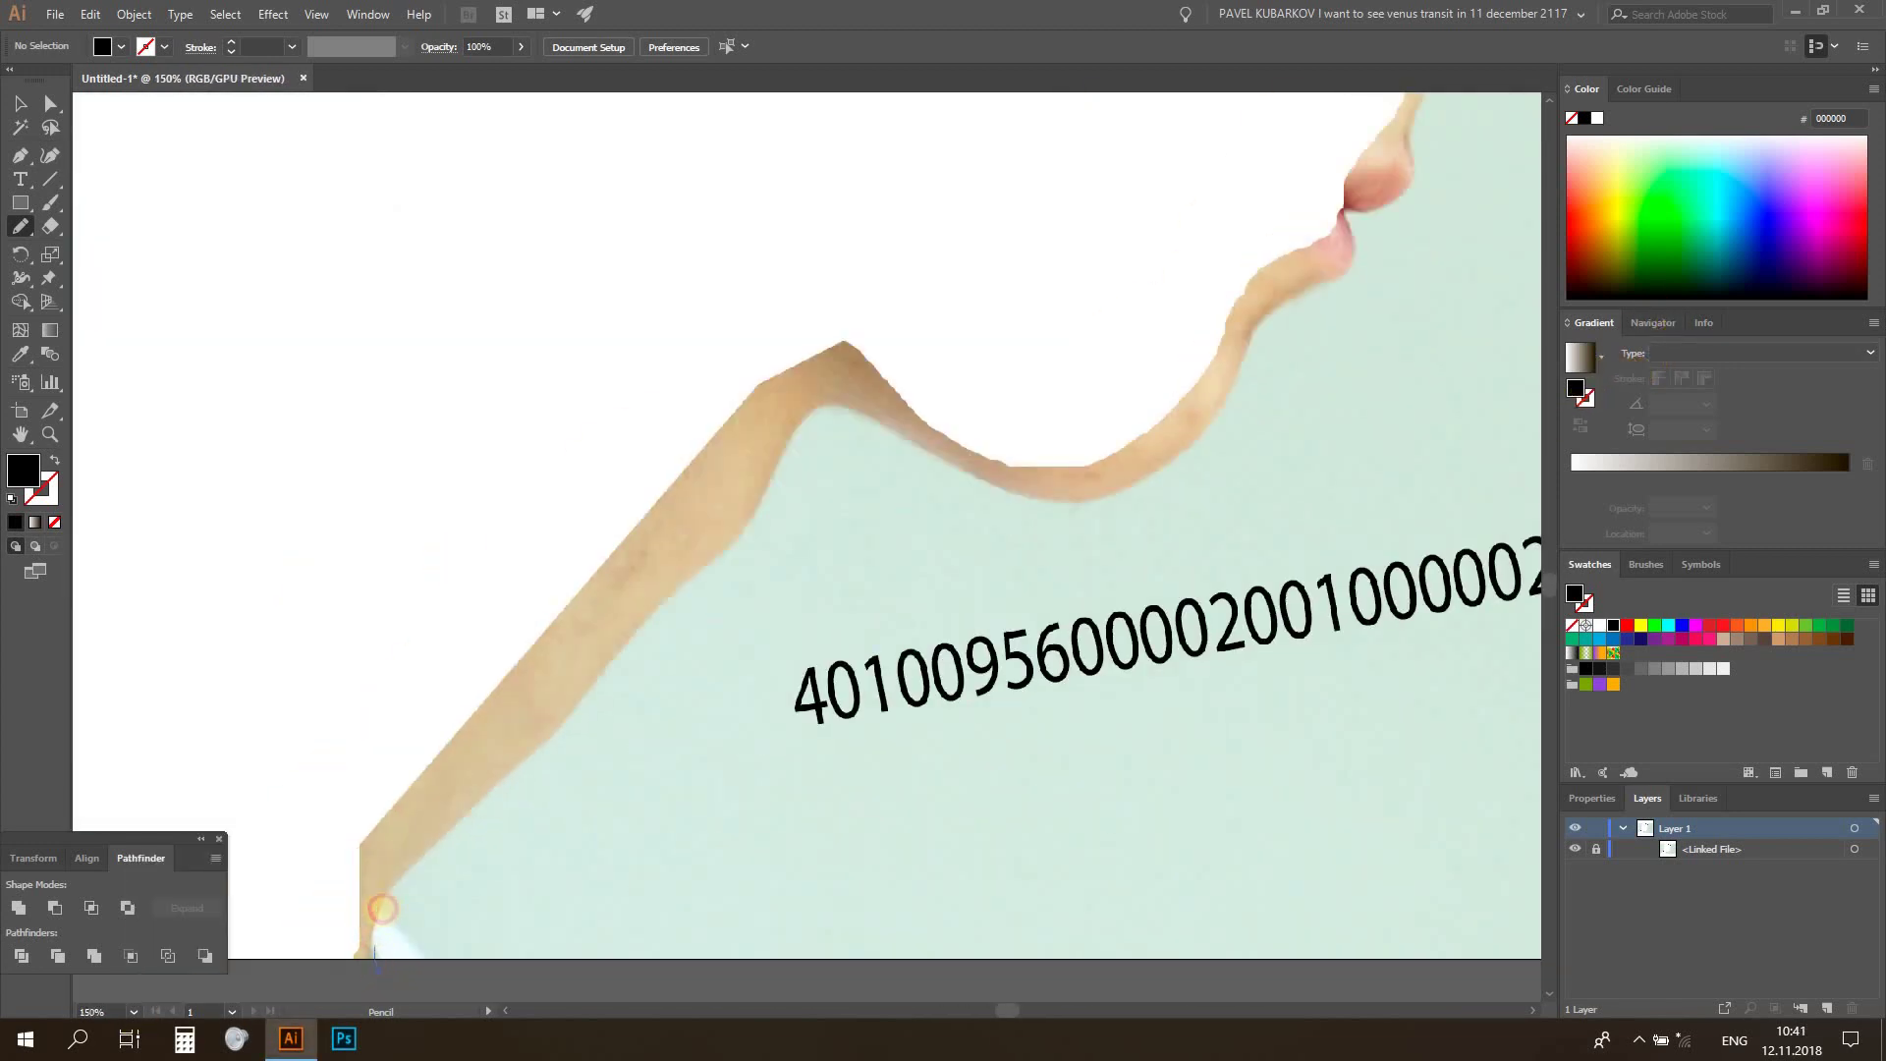
{"action": "left_click_drag", "start_coordinate": [544, 743], "coordinate": [620, 659]}
{"action": "mouse_move", "coordinate": [754, 515]}
{"action": "left_mouse_down"}
{"action": "mouse_move", "coordinate": [817, 403]}
{"action": "mouse_move", "coordinate": [1179, 432]}
{"action": "mouse_move", "coordinate": [349, 968]}
{"action": "left_mouse_up"}
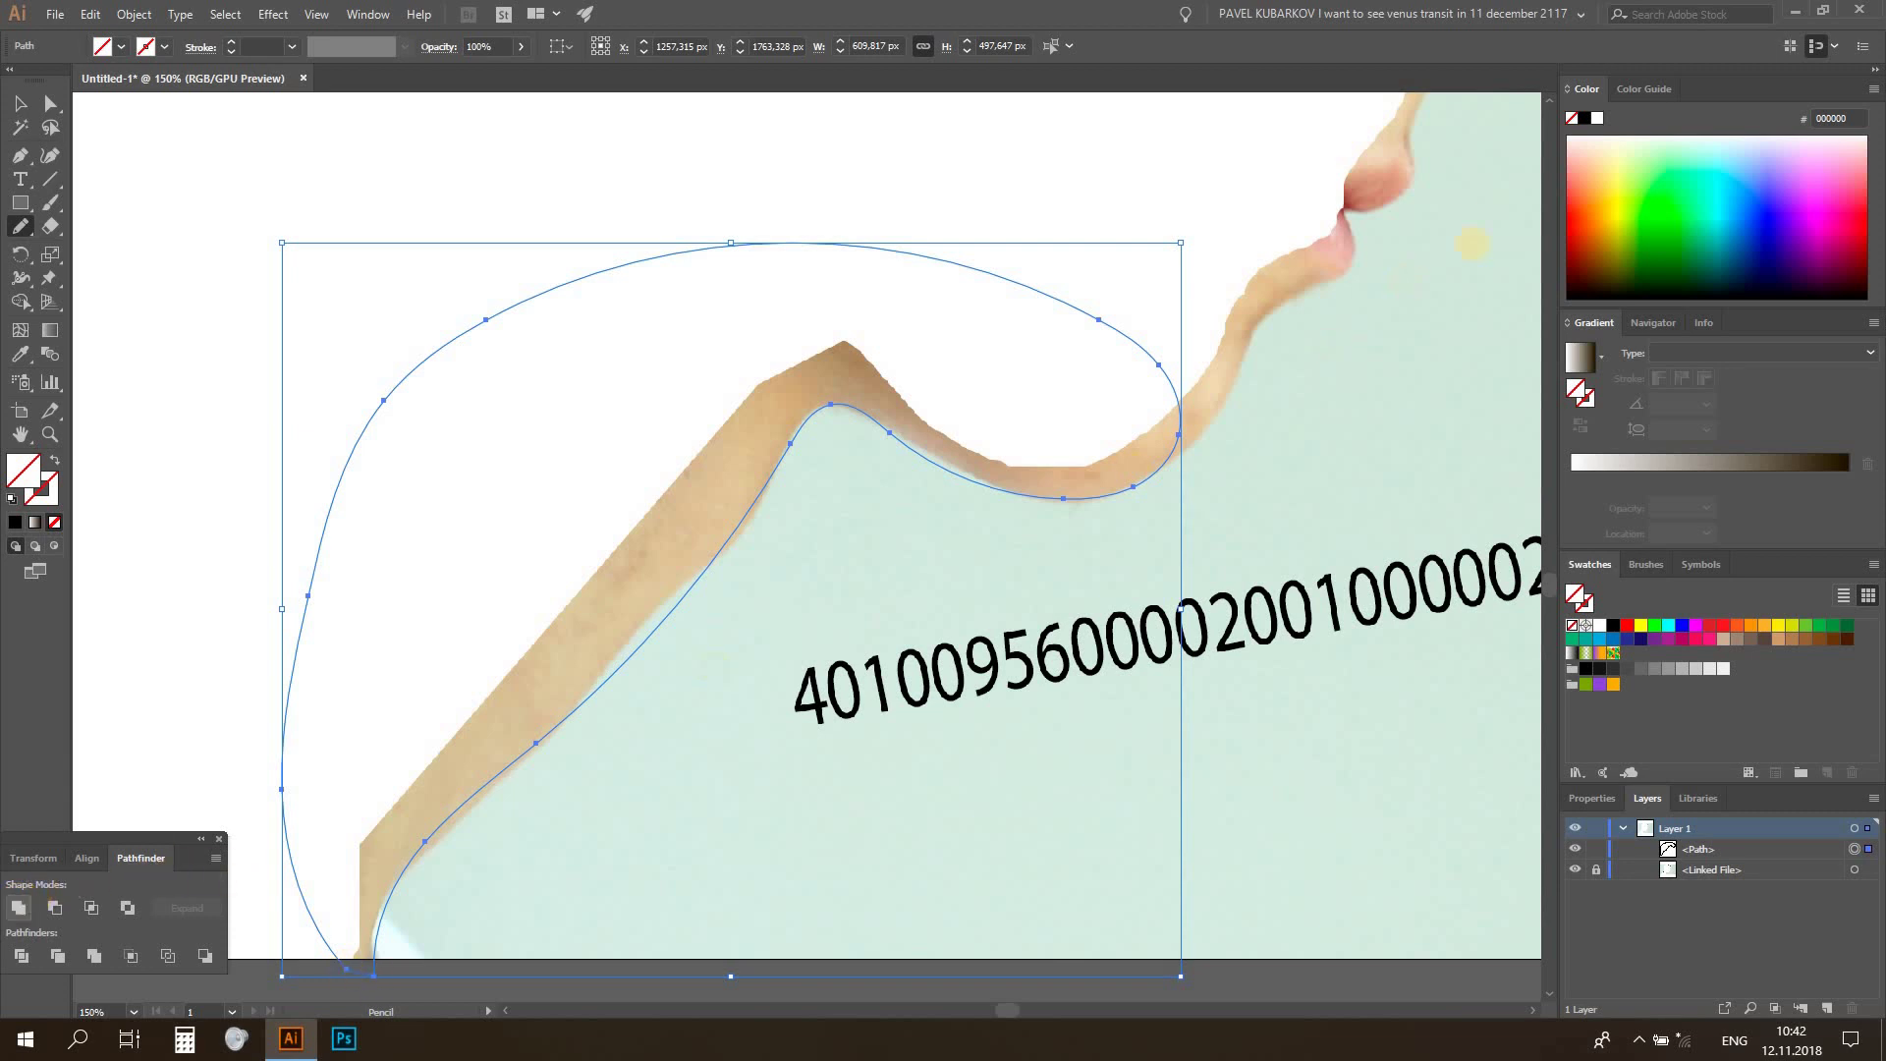
{"action": "key", "text": "comma"}
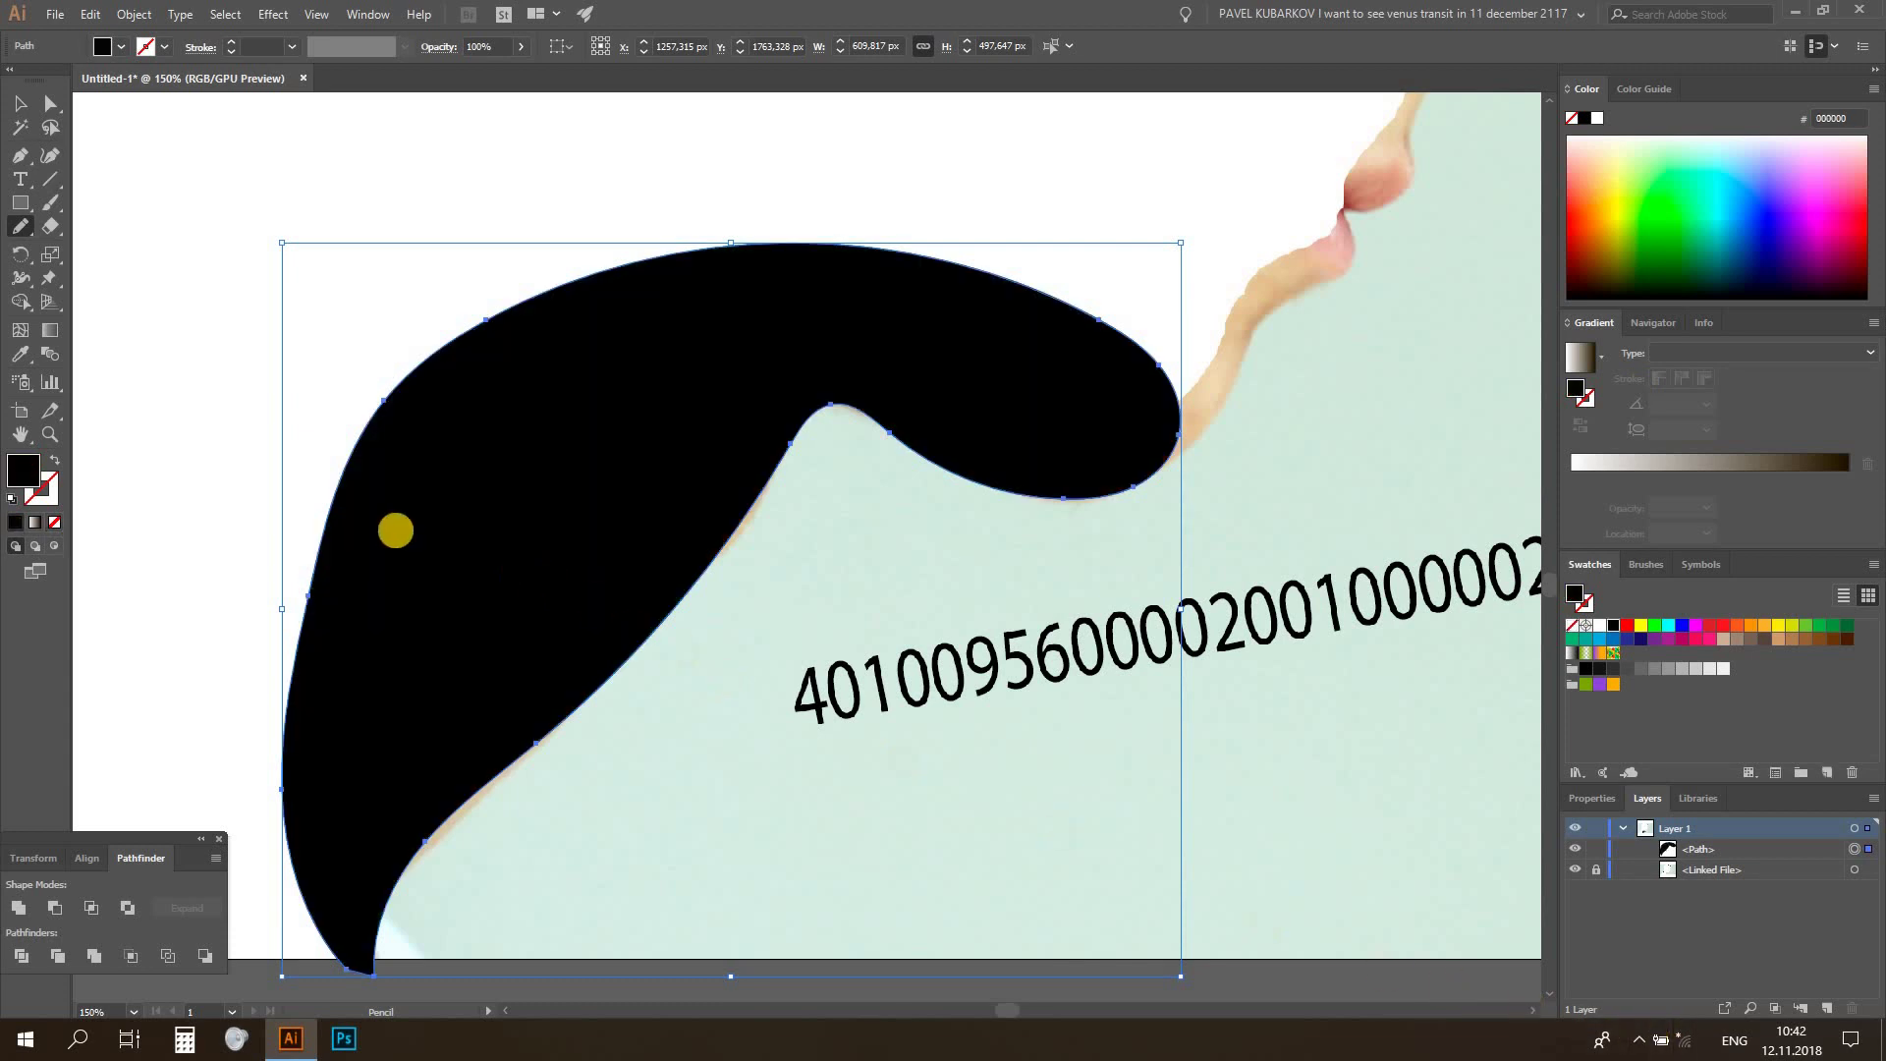
{"action": "left_click", "coordinate": [20, 103]}
{"action": "left_click", "coordinate": [1142, 563]}
{"action": "left_click_drag", "start_coordinate": [1142, 563], "coordinate": [818, 848]}
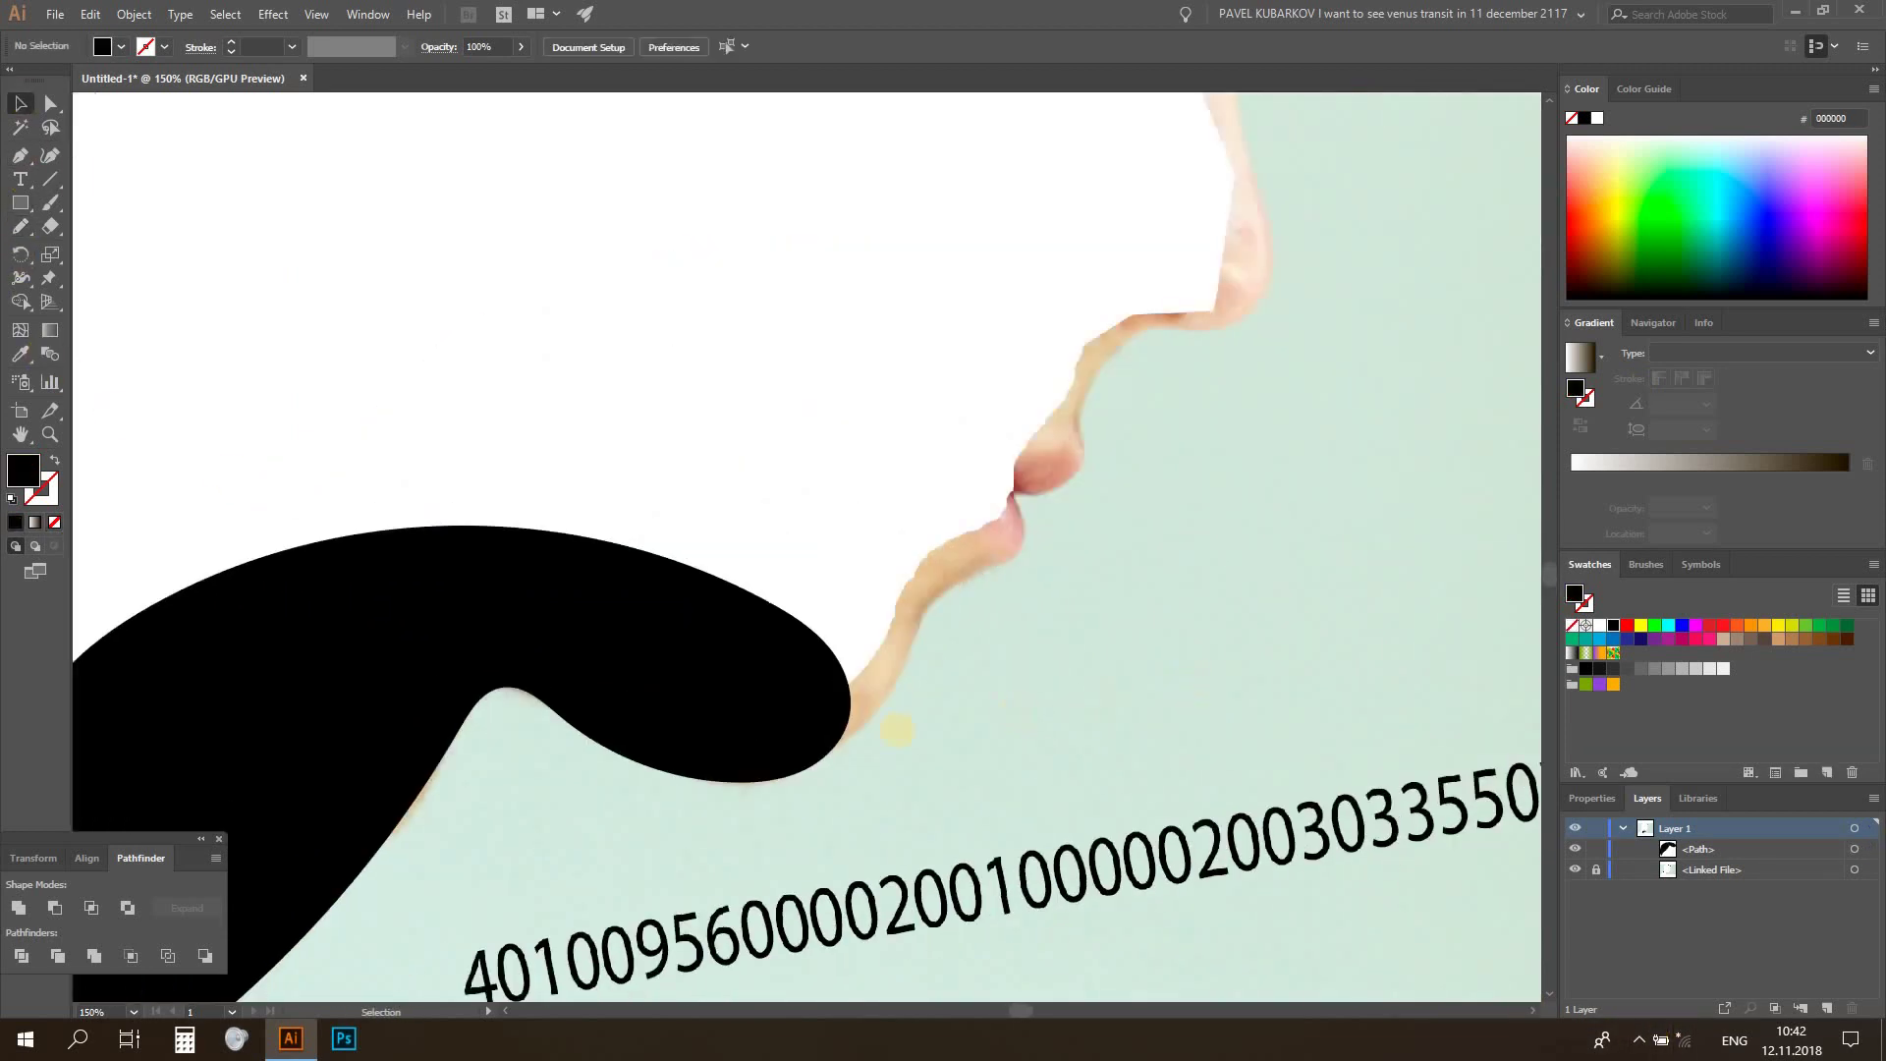
Trace the face profile at 200% and drag its lower end anchor deep into the black neck shape
{"action": "key", "text": "ctrl+plus"}
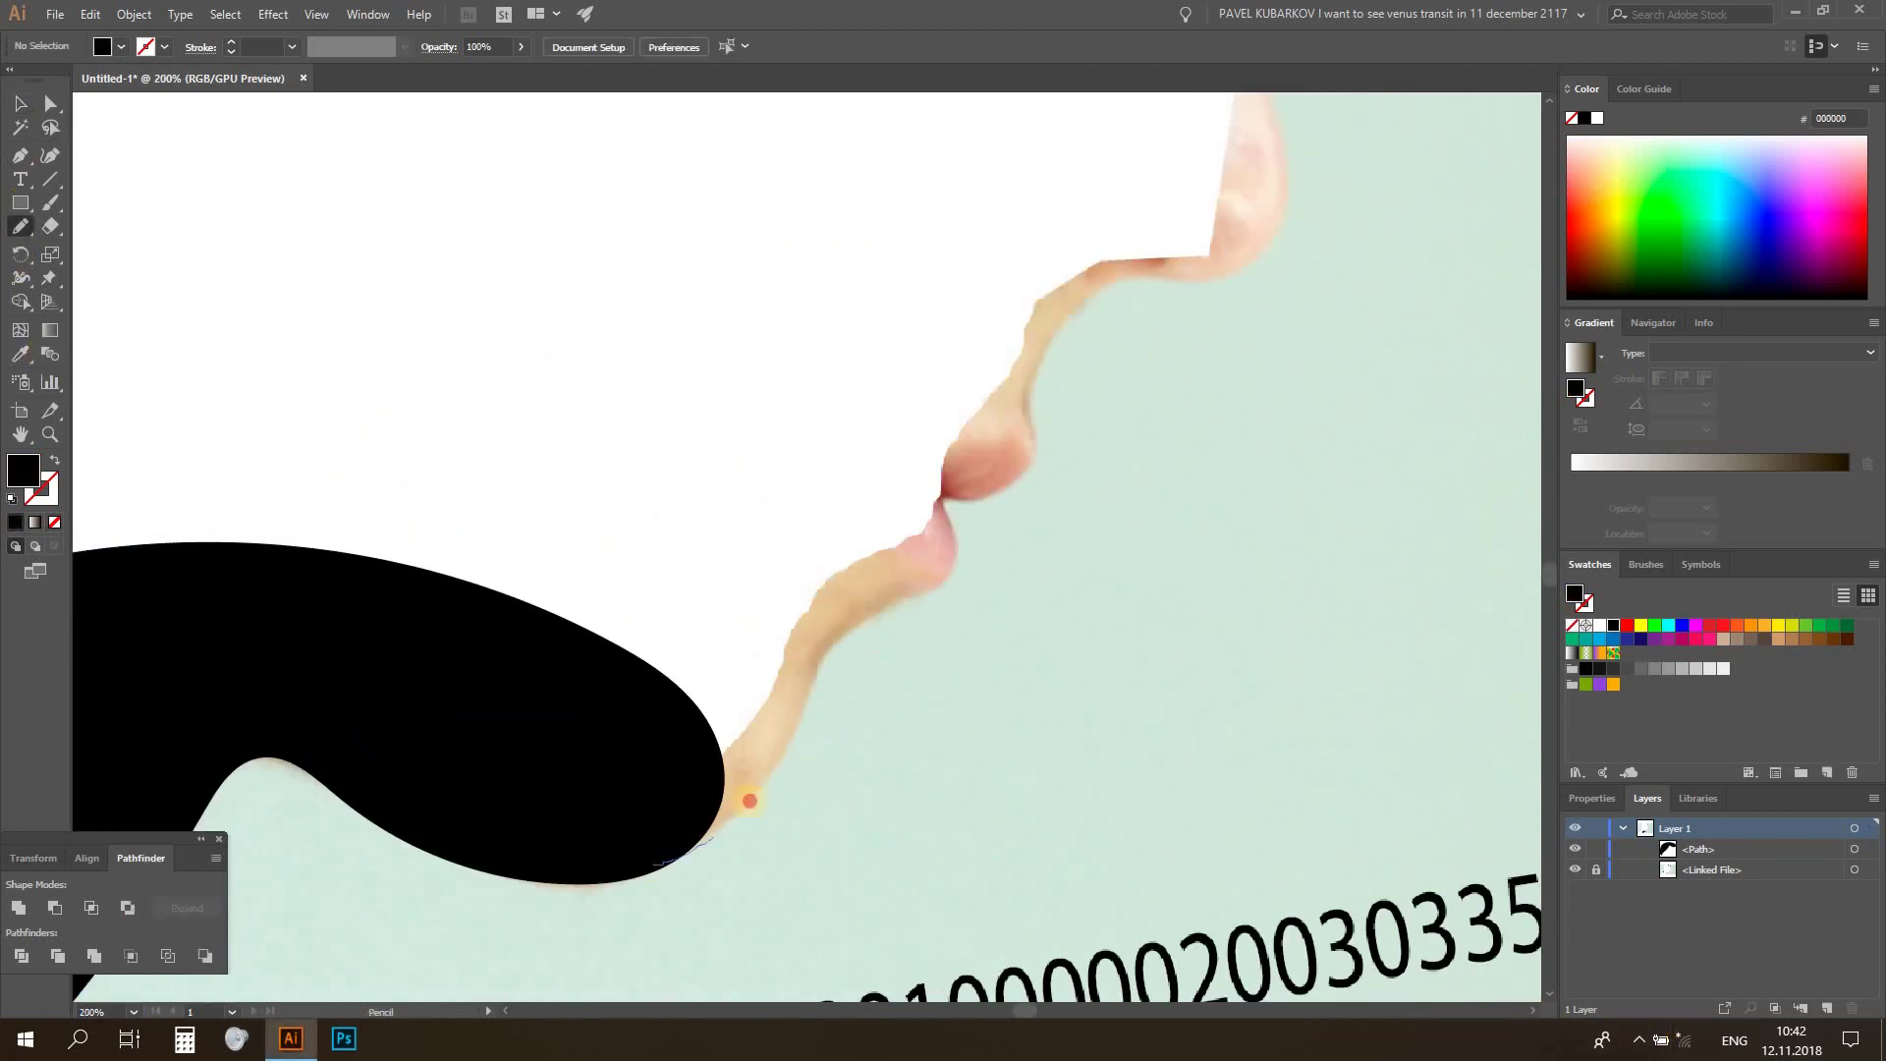
{"action": "key", "text": "ctrl+f"}
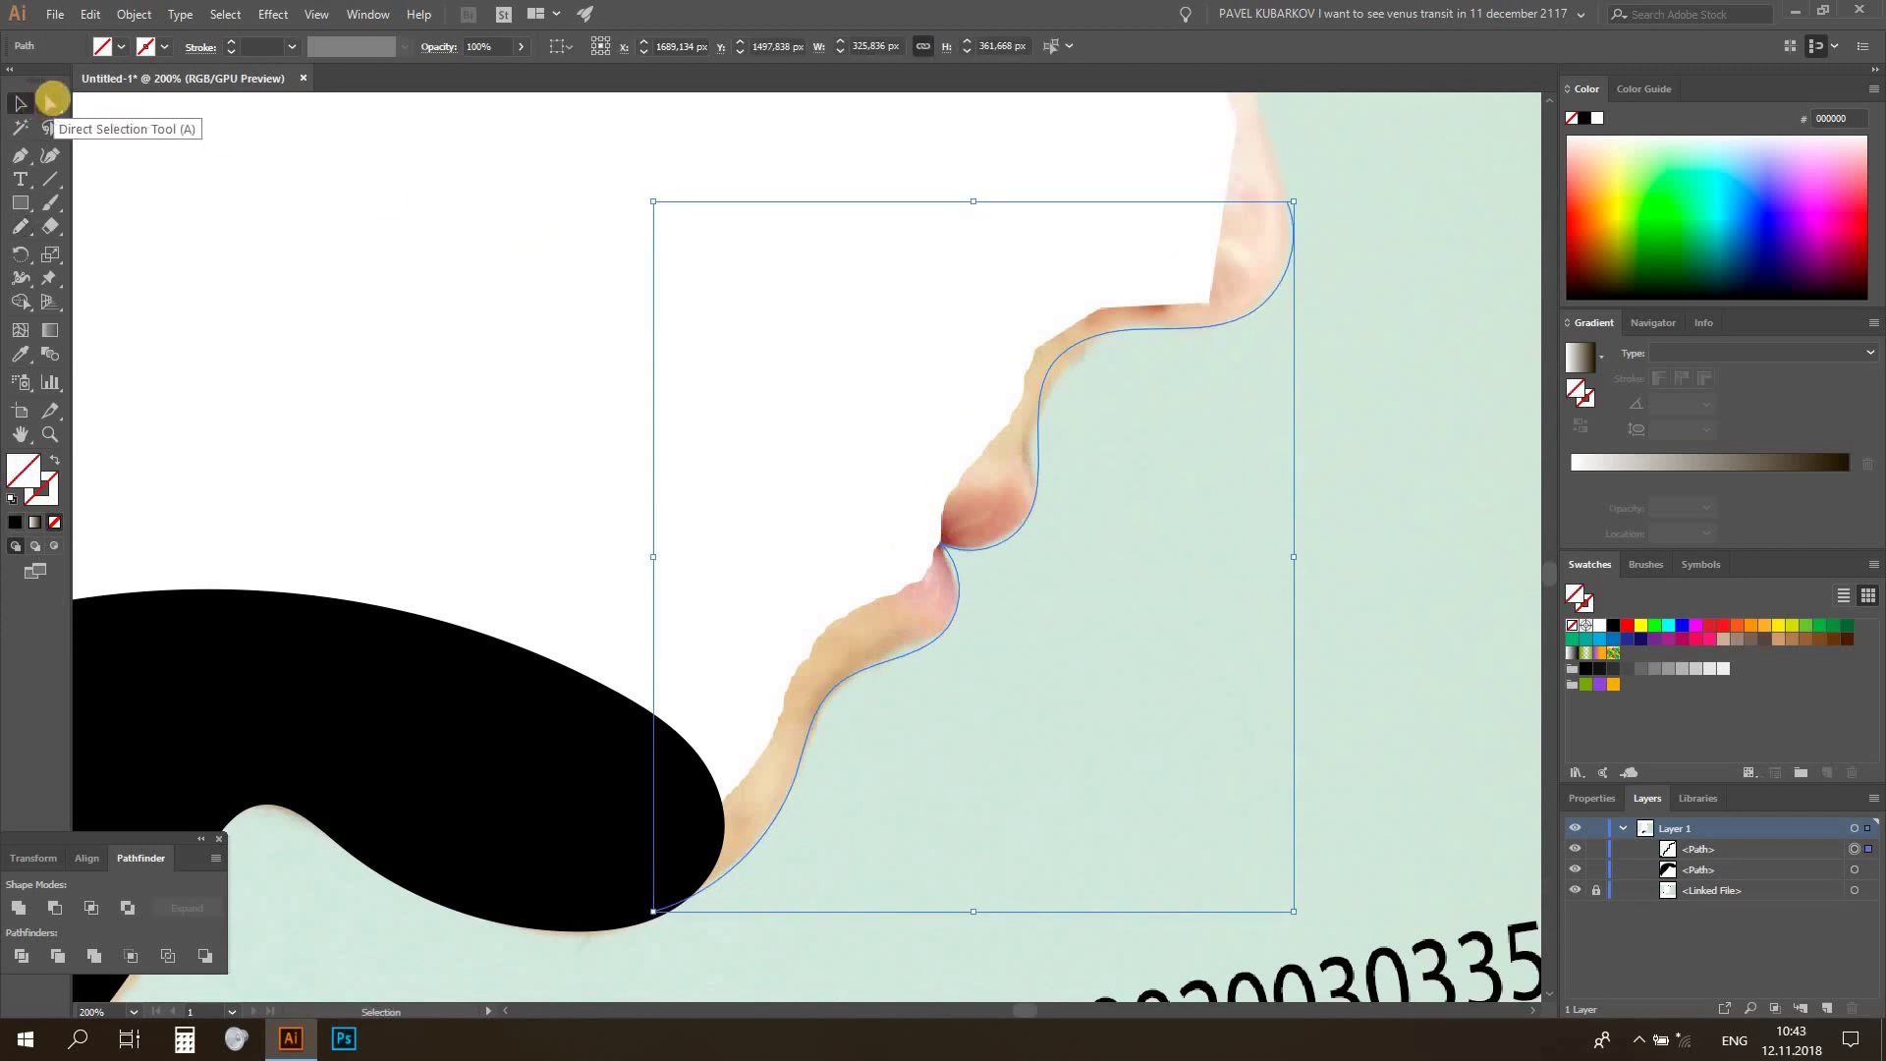
{"action": "left_click", "coordinate": [51, 101]}
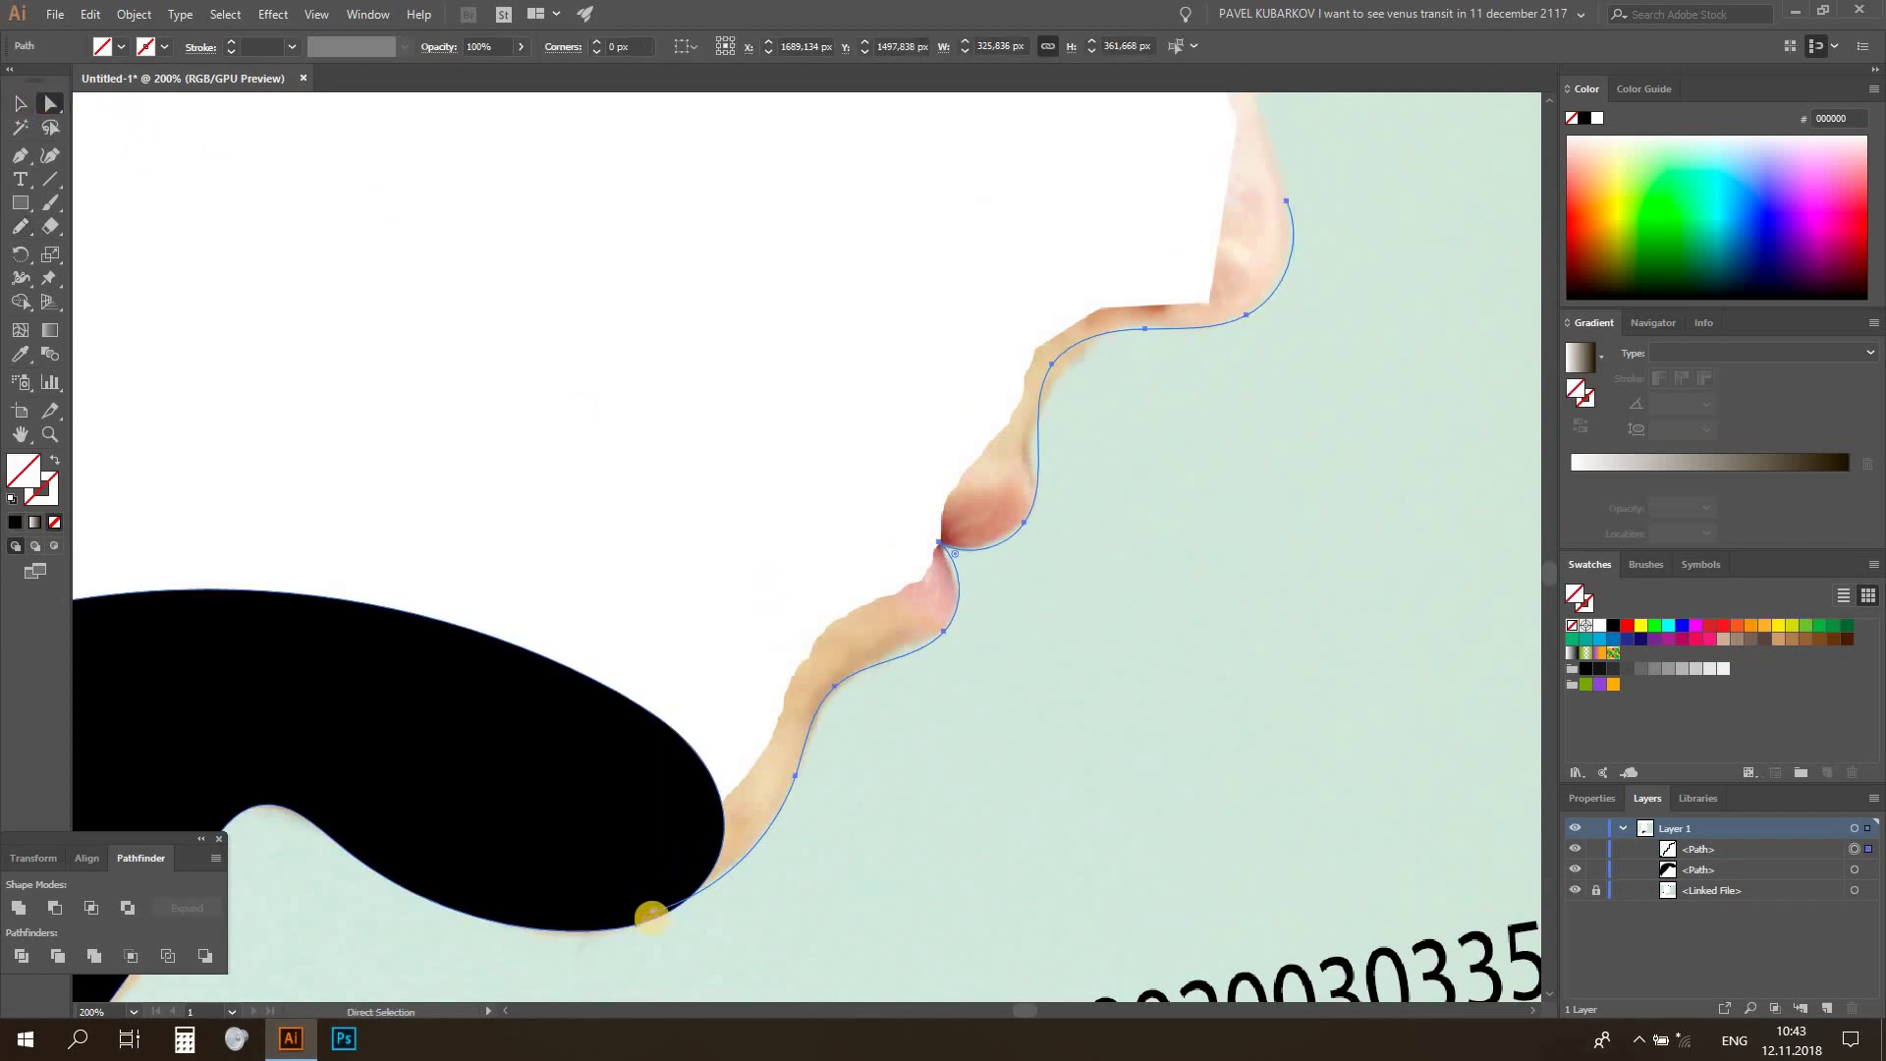
{"action": "left_click", "coordinate": [653, 910]}
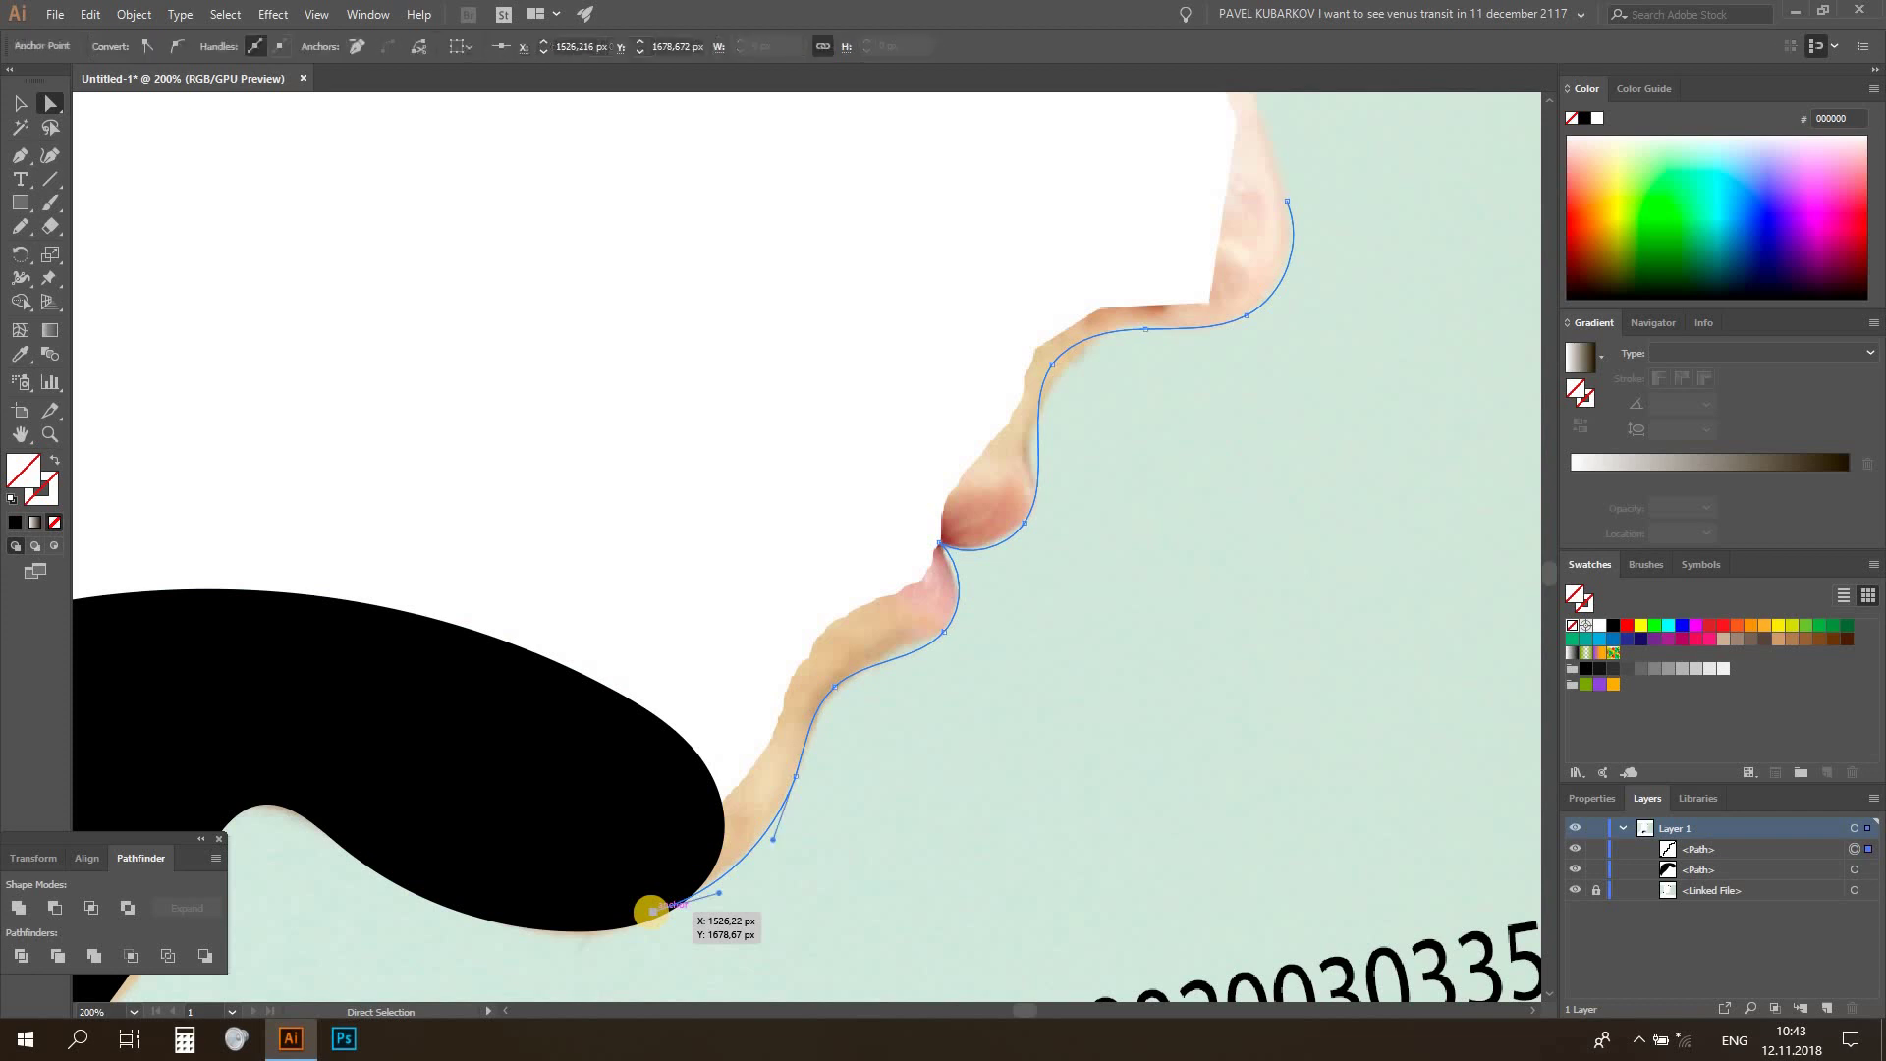
{"action": "left_click_drag", "start_coordinate": [653, 910], "coordinate": [449, 834]}
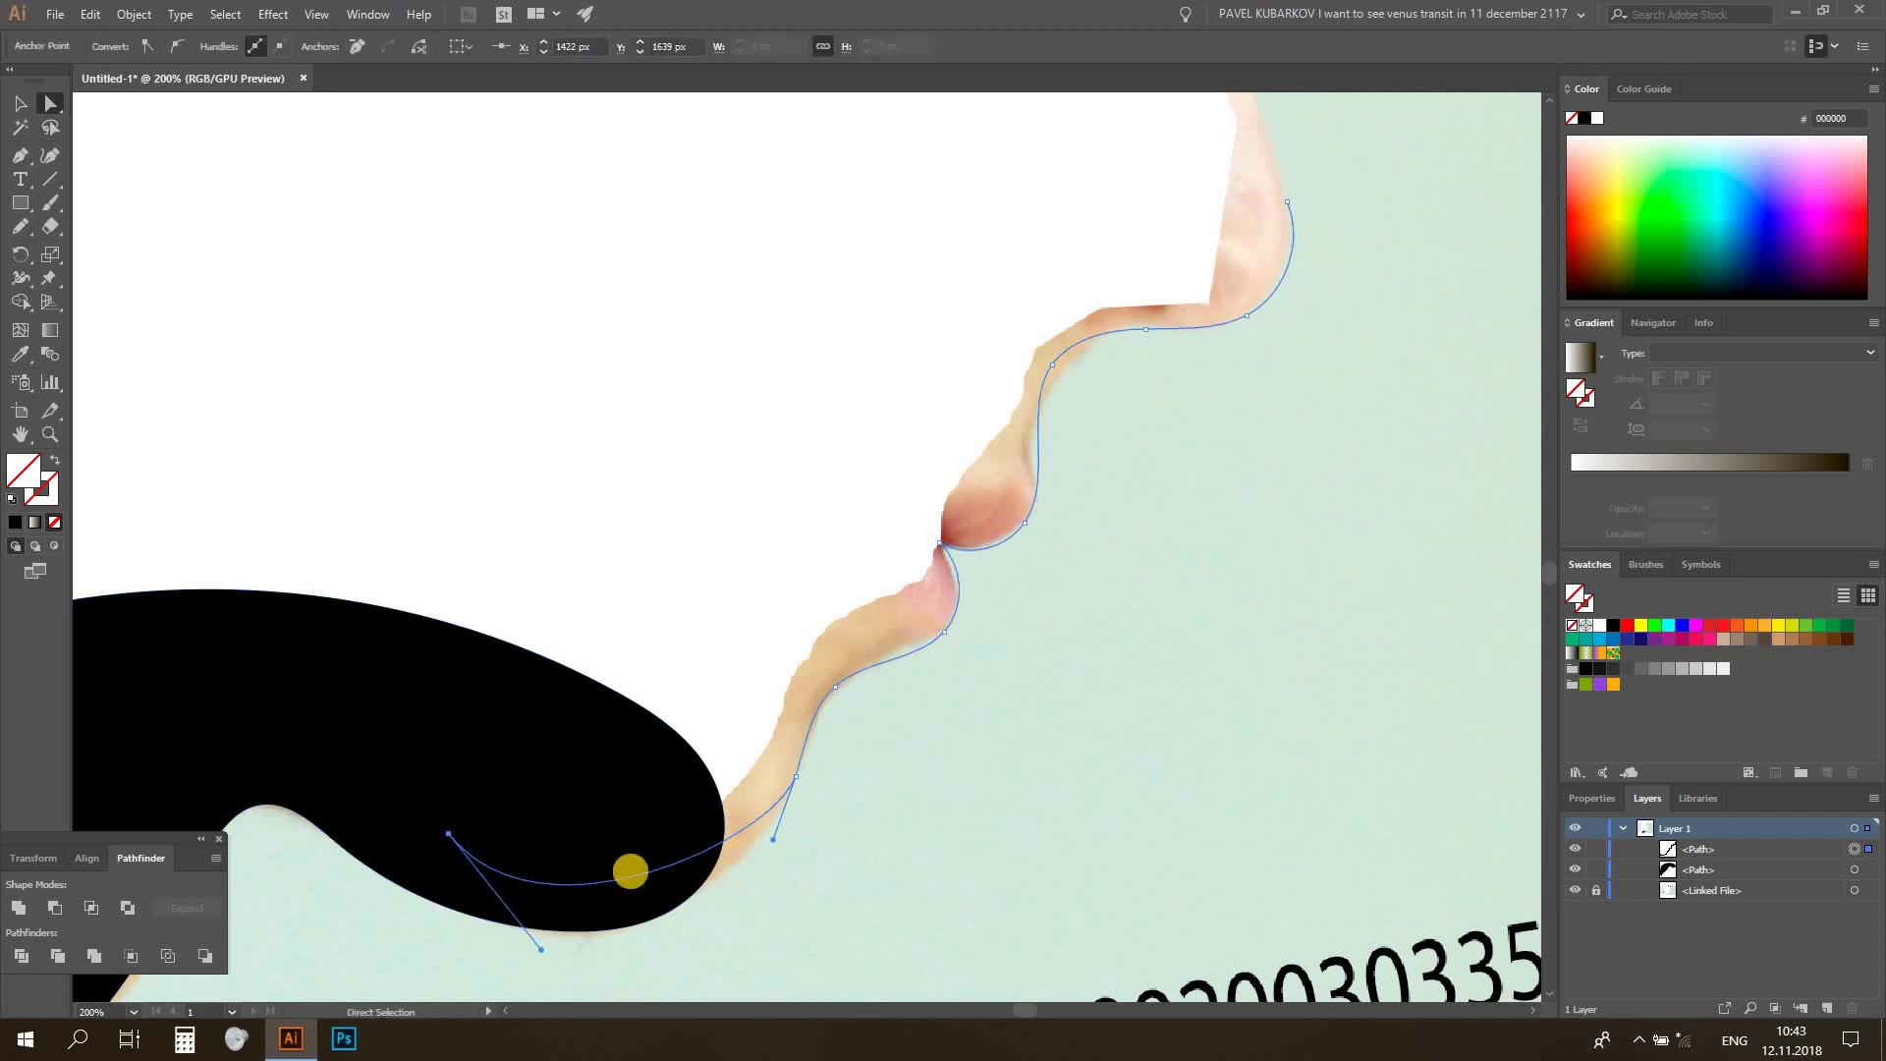
{"action": "left_click", "coordinate": [449, 836]}
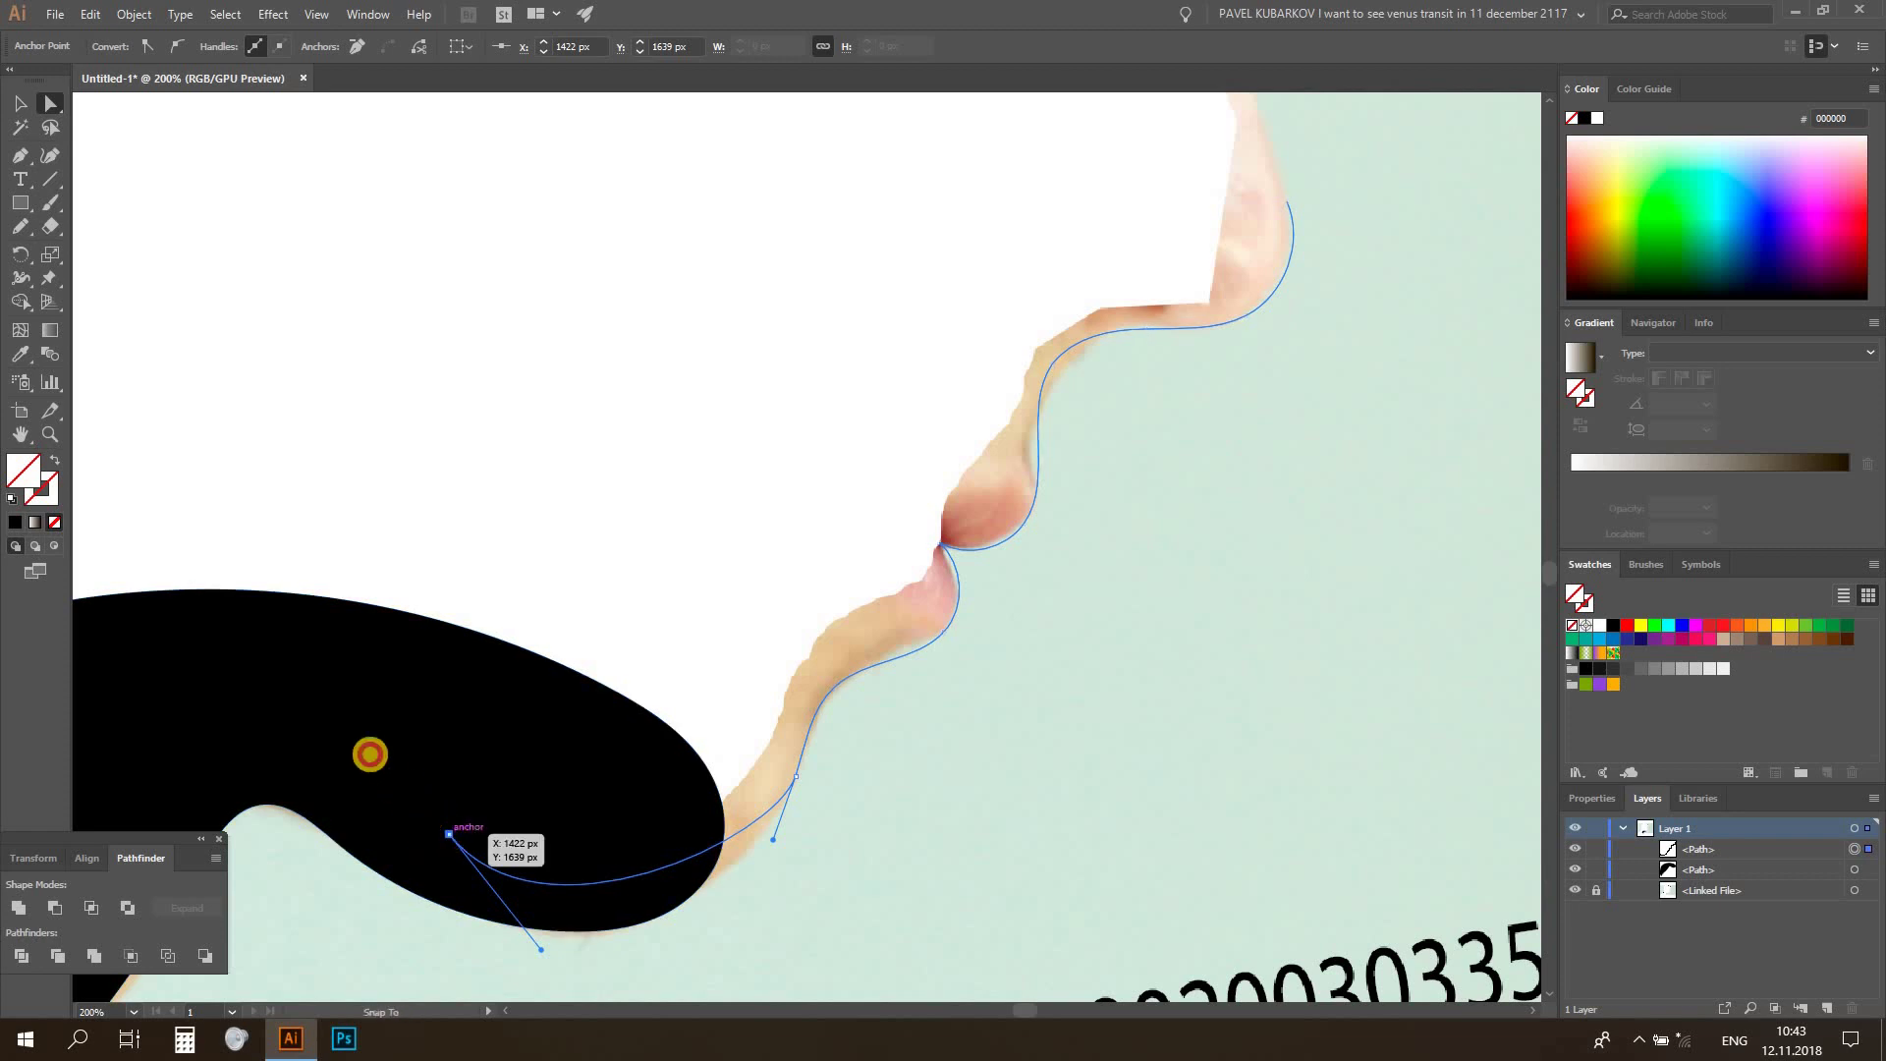
{"action": "left_click_drag", "start_coordinate": [449, 835], "coordinate": [262, 626]}
{"action": "key", "text": "v"}
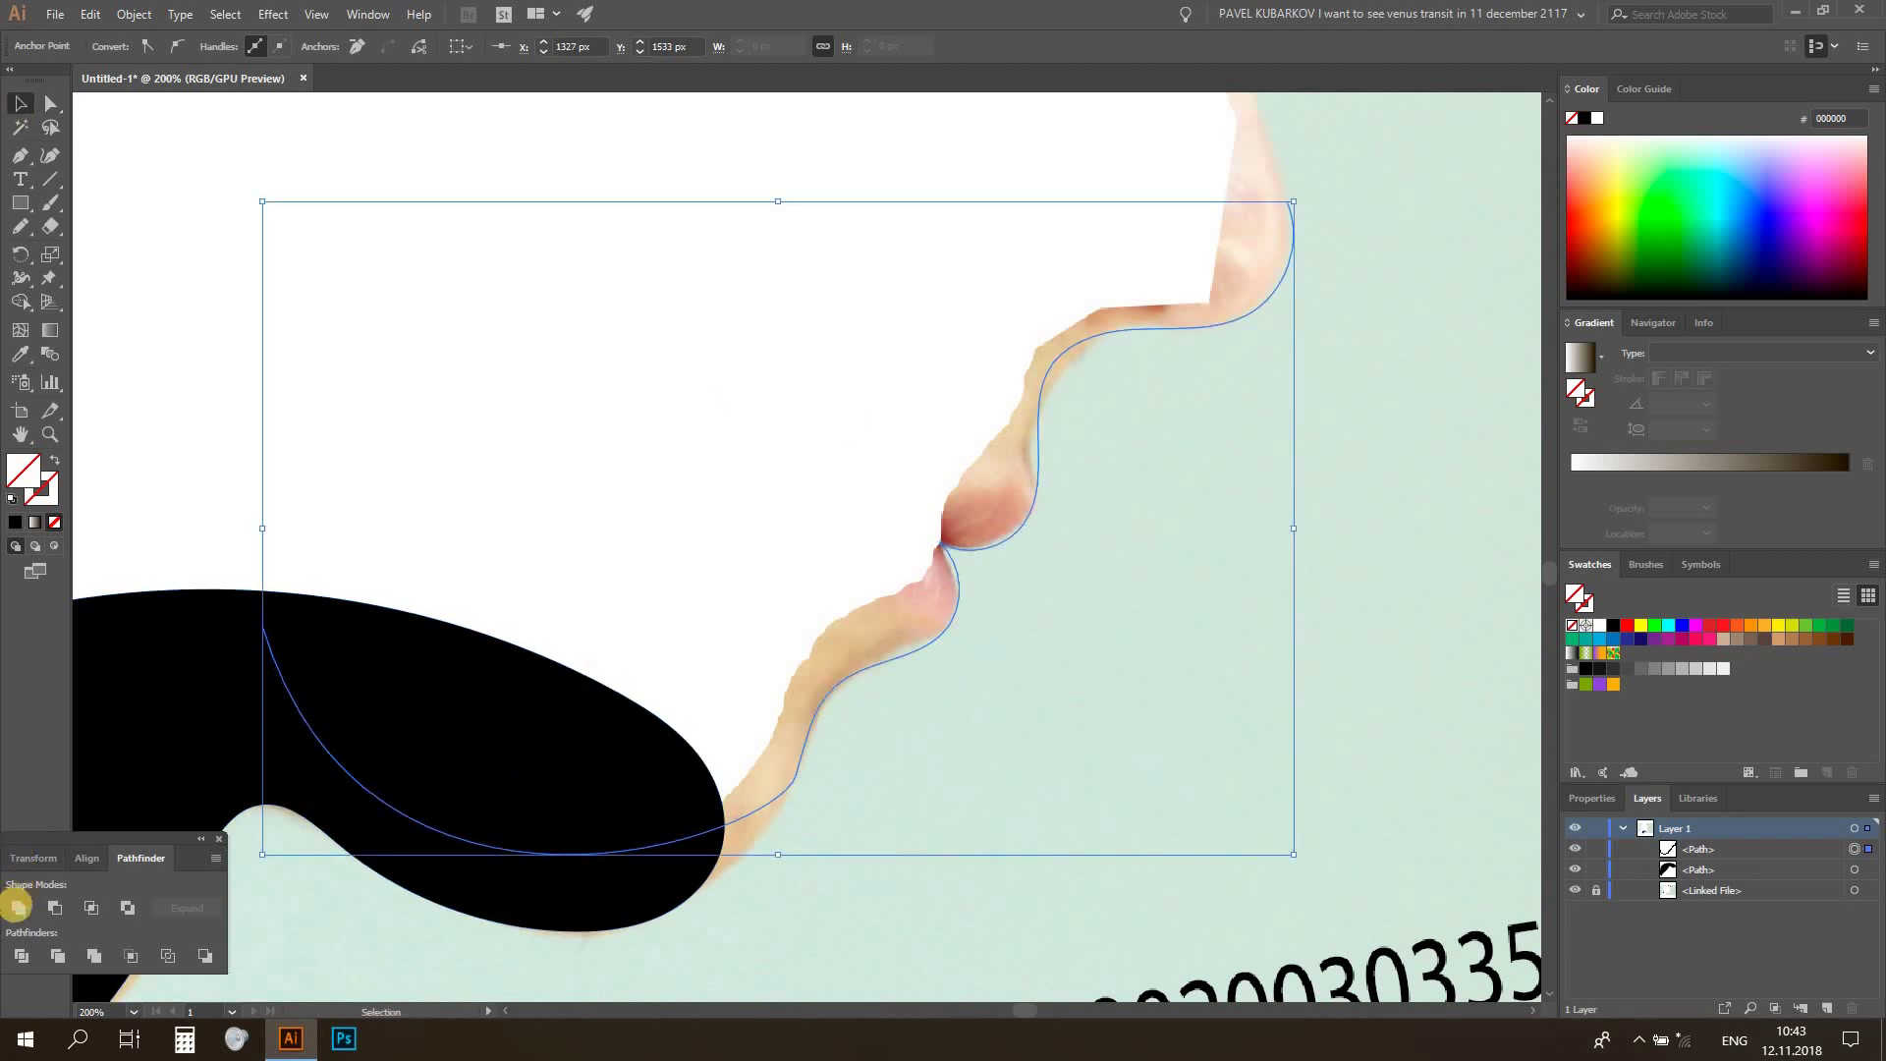
{"action": "left_click", "coordinate": [16, 904]}
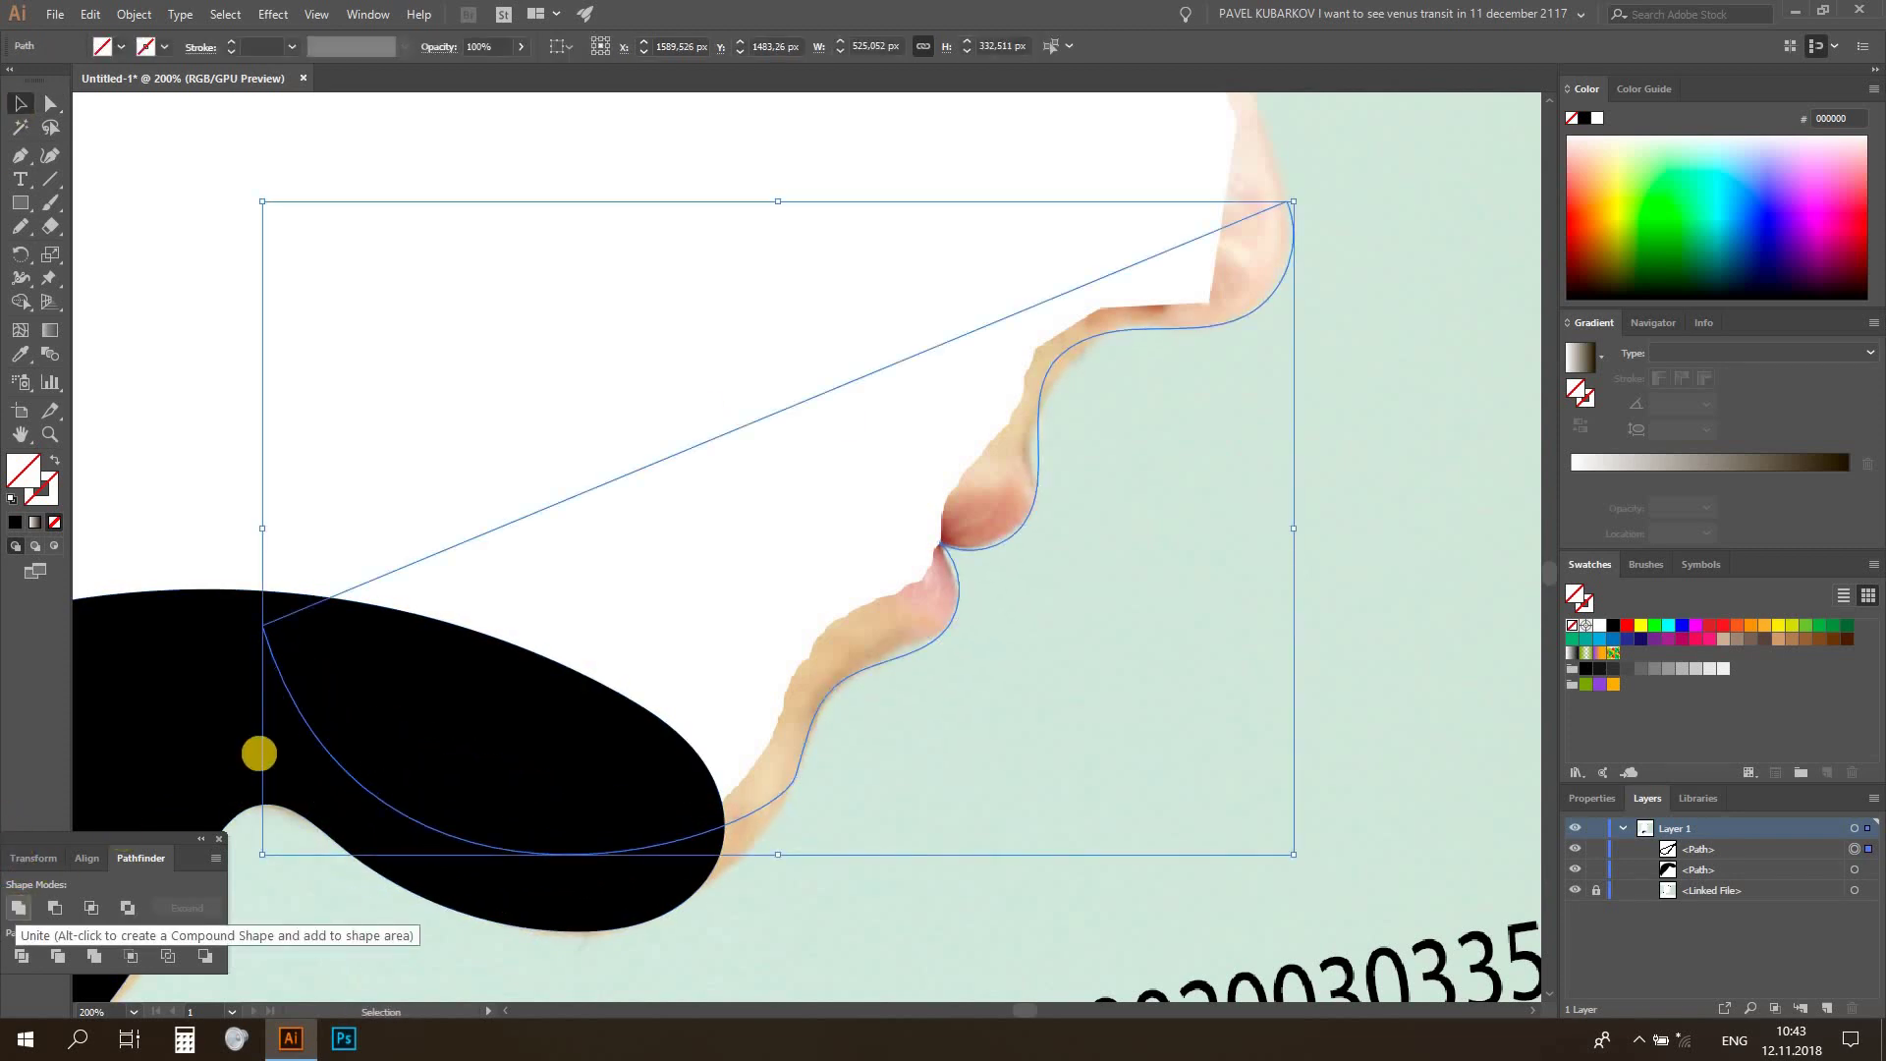
Fill the face path black, unite it with the neck shape, and lower its opacity to 69%
{"action": "key", "text": "comma"}
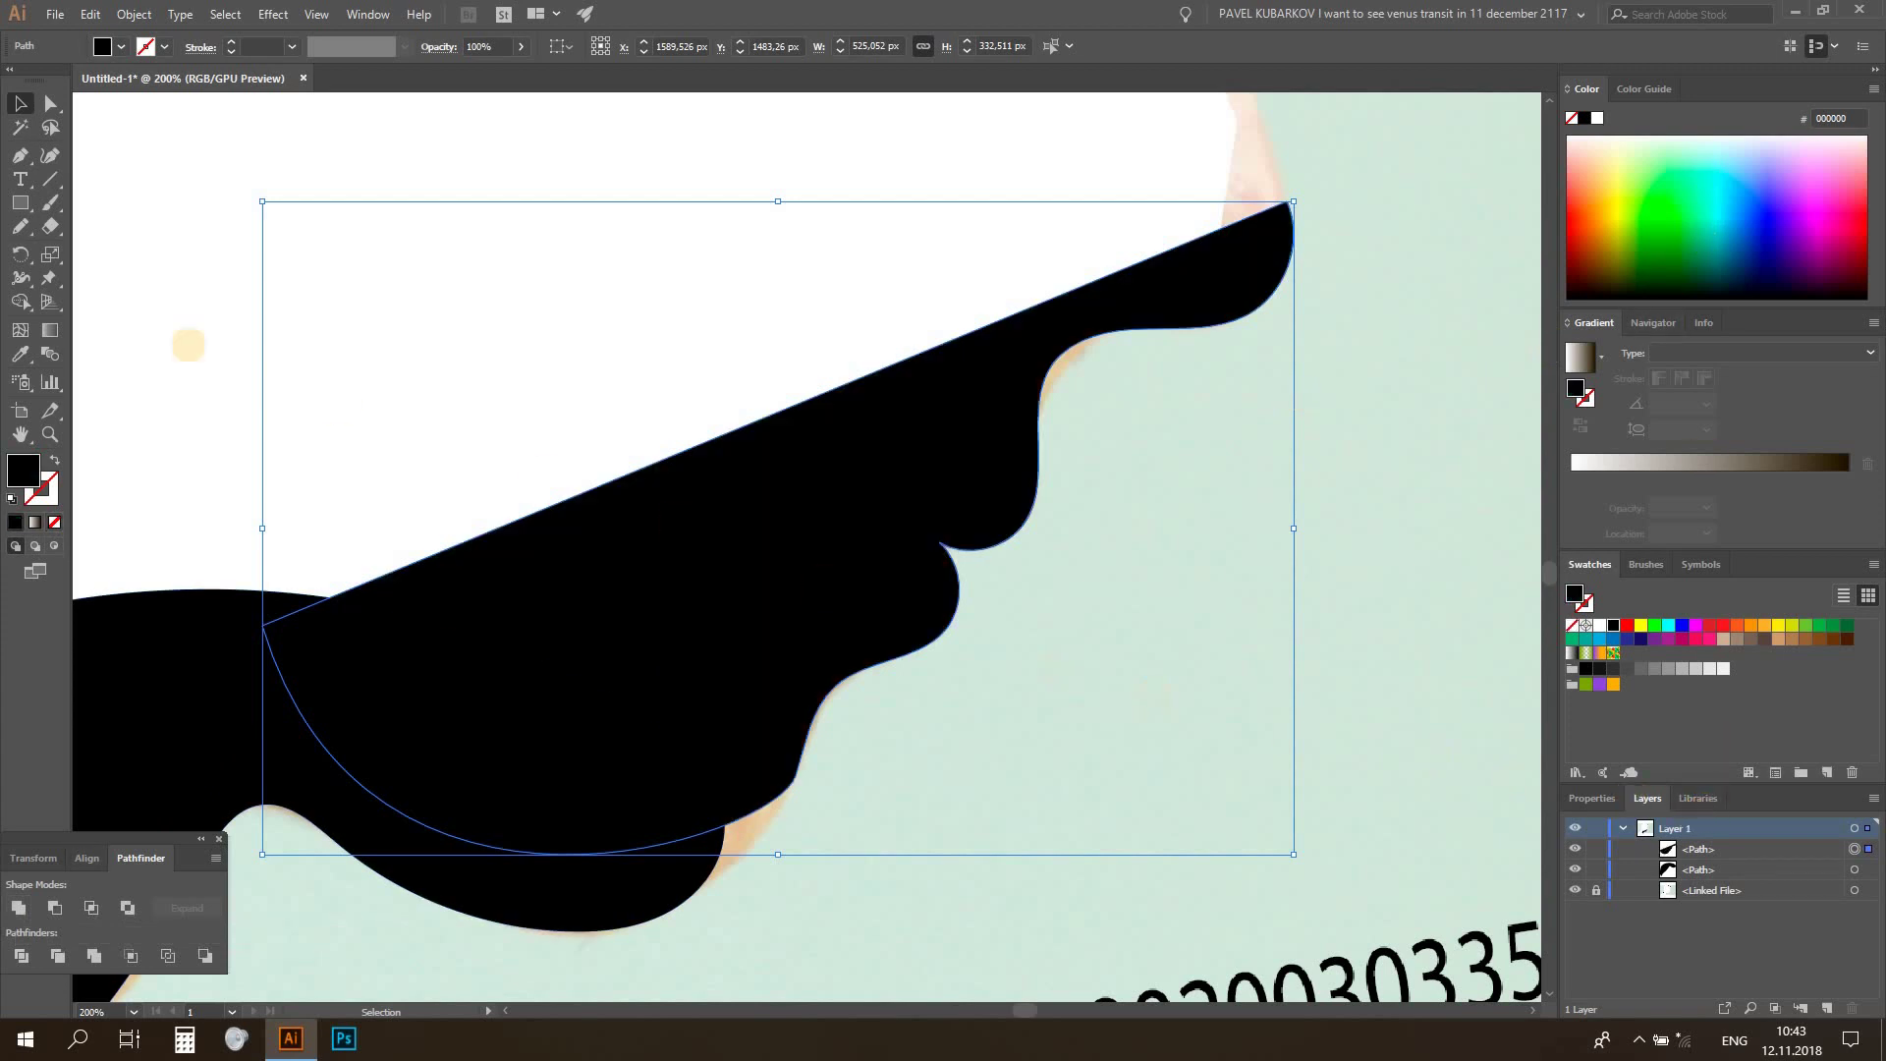
{"action": "left_click", "coordinate": [940, 739]}
{"action": "key", "text": "ctrl+a"}
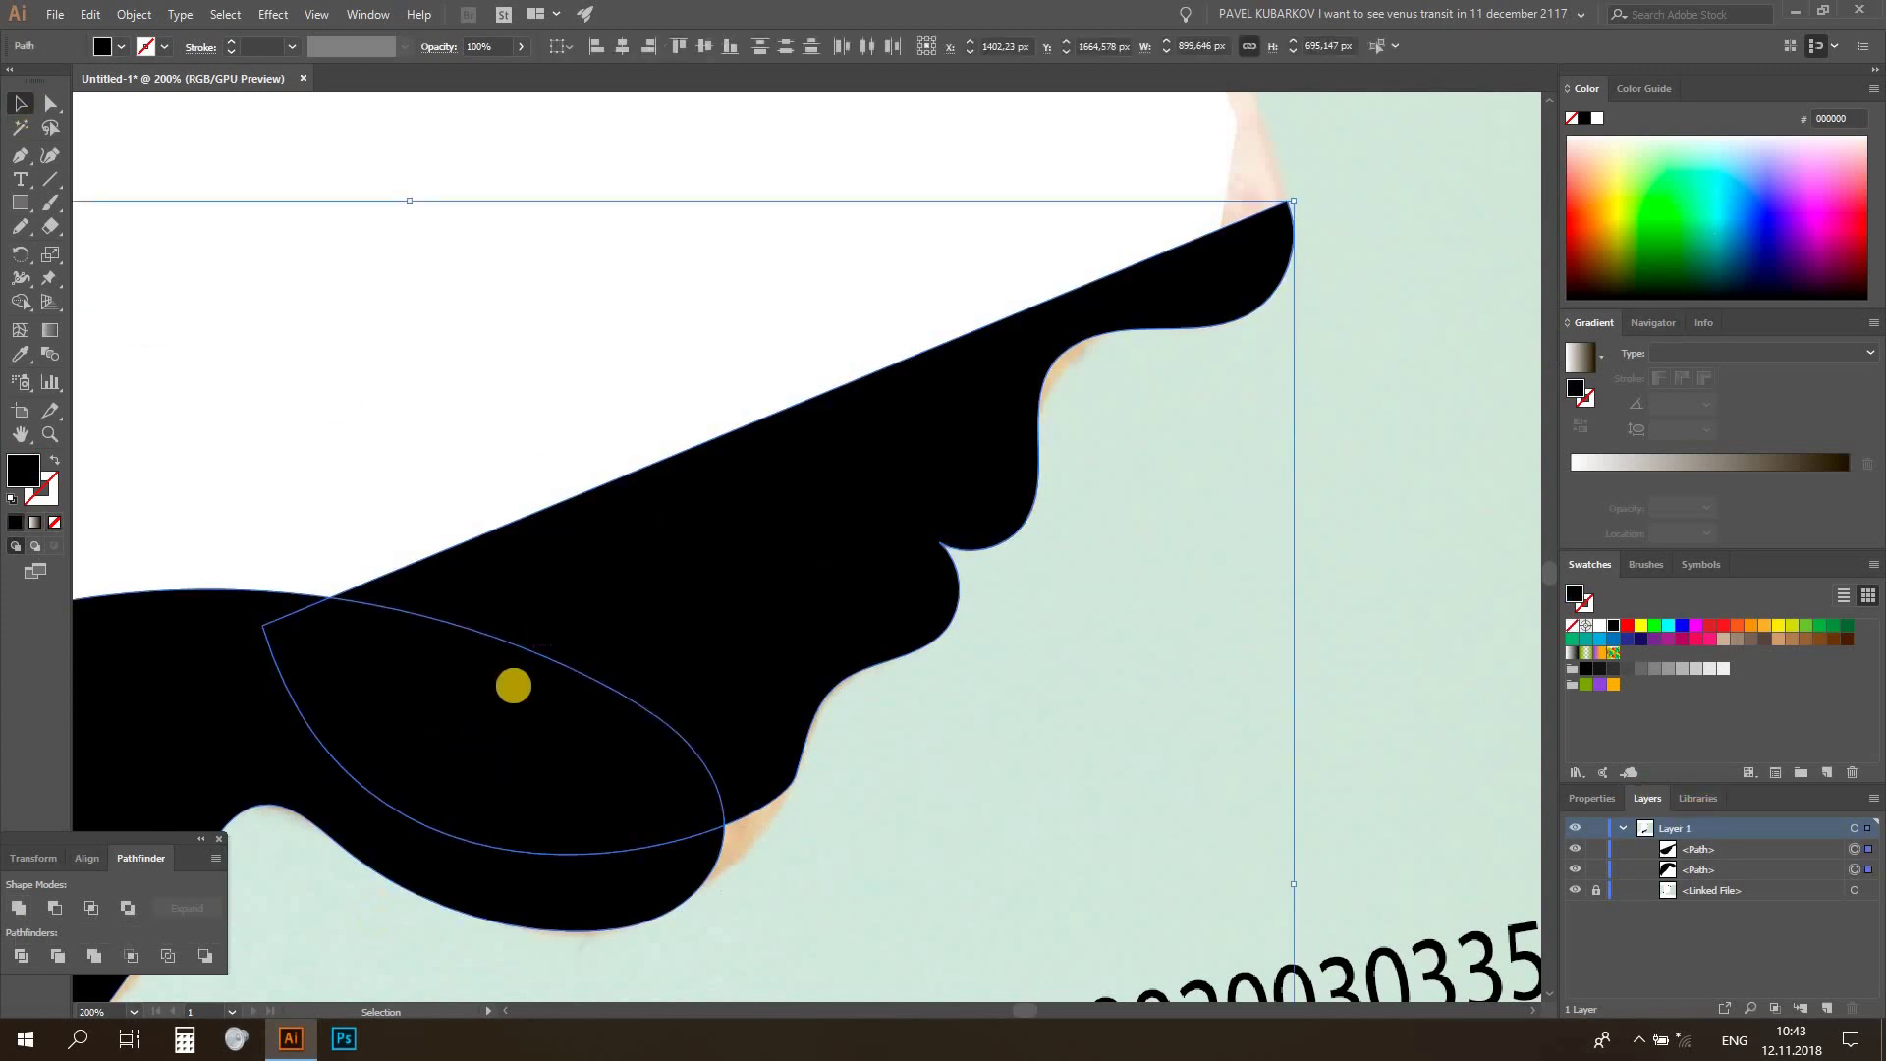
{"action": "left_click", "coordinate": [19, 905]}
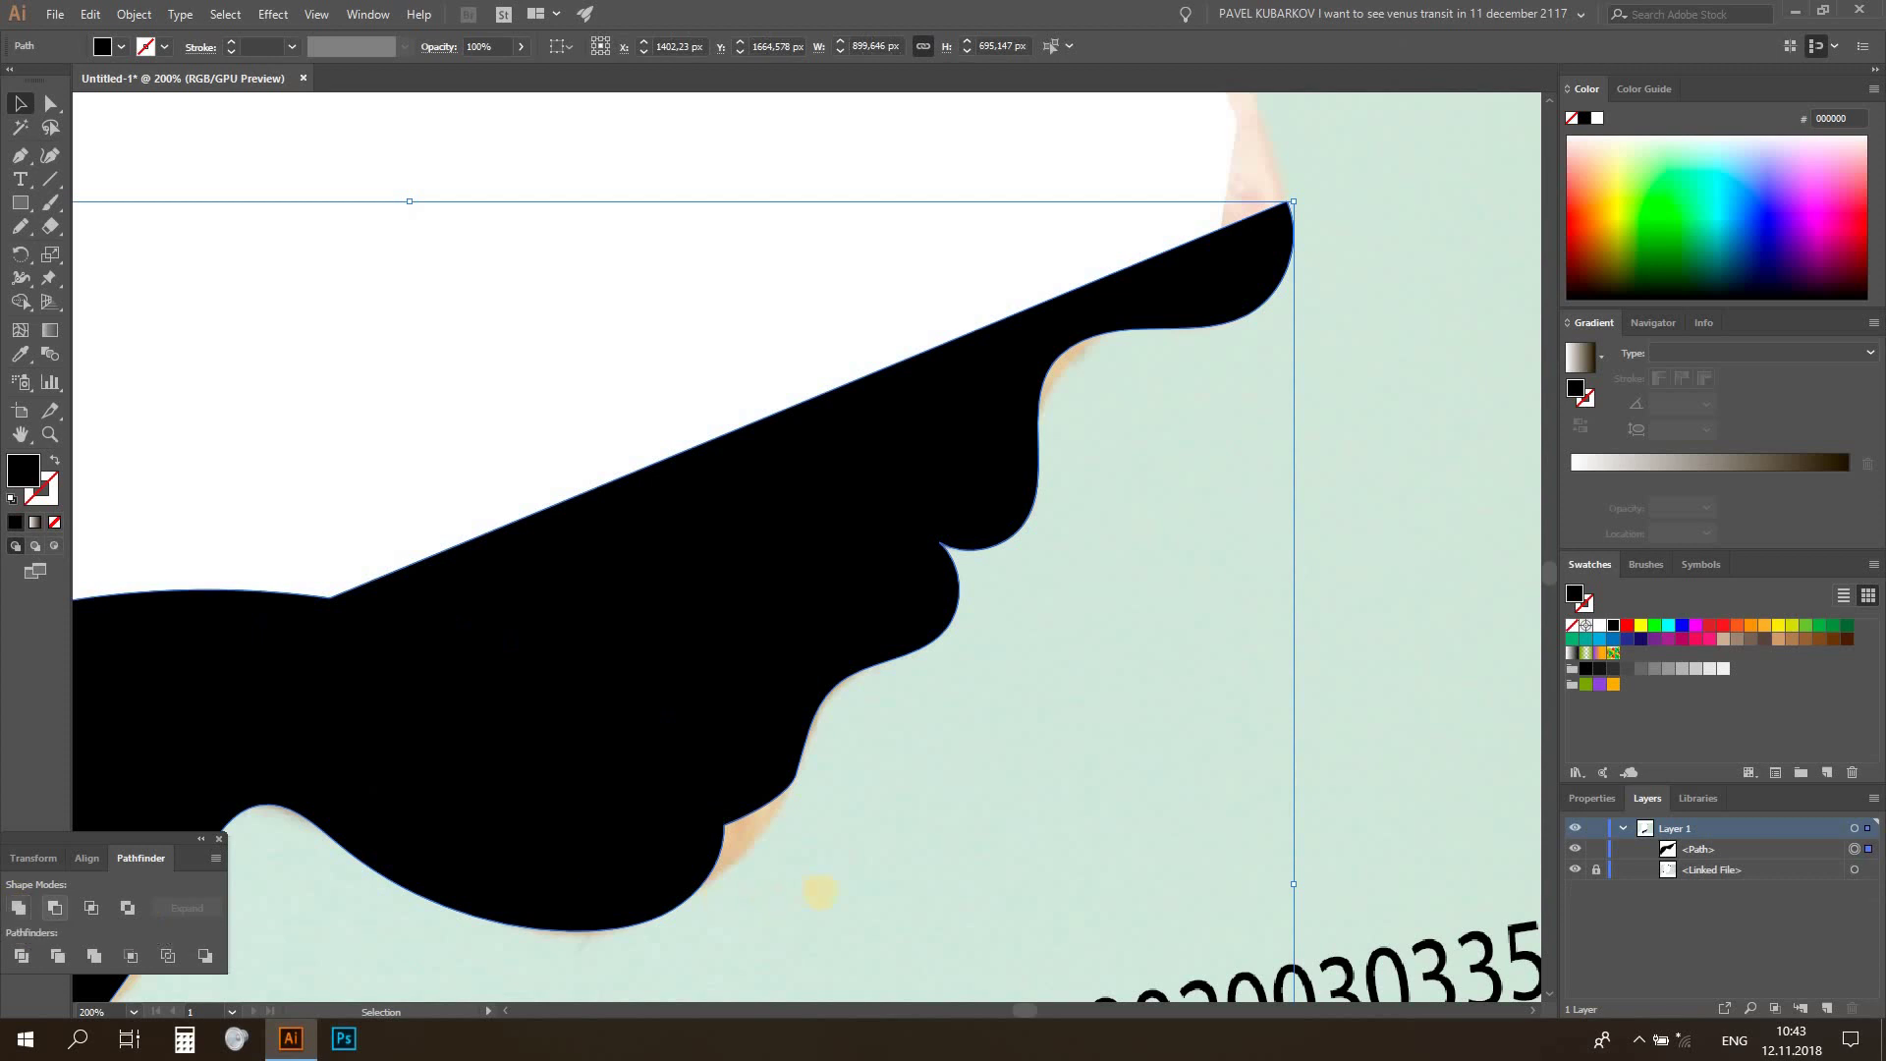
{"action": "scroll", "coordinate": [823, 891], "scroll_direction": "down", "scroll_amount": 3}
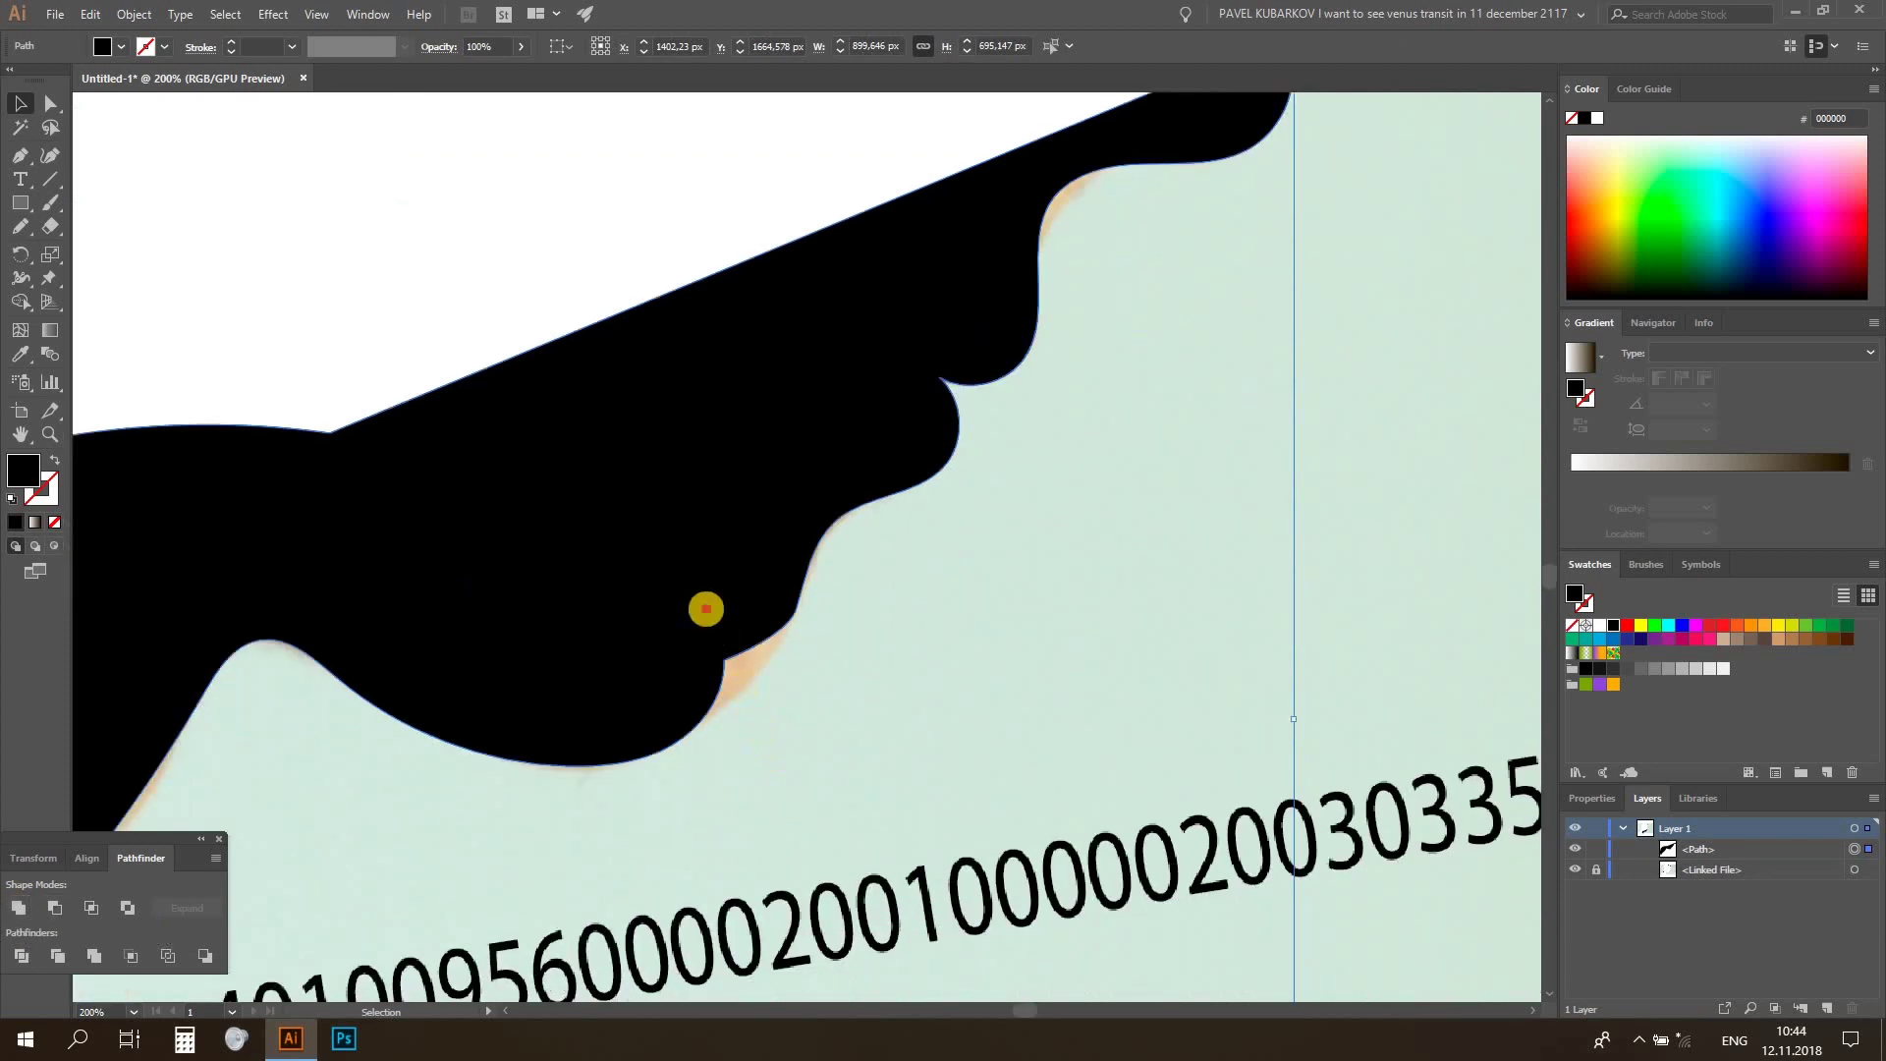
{"action": "left_click_drag", "start_coordinate": [518, 52], "coordinate": [493, 74]}
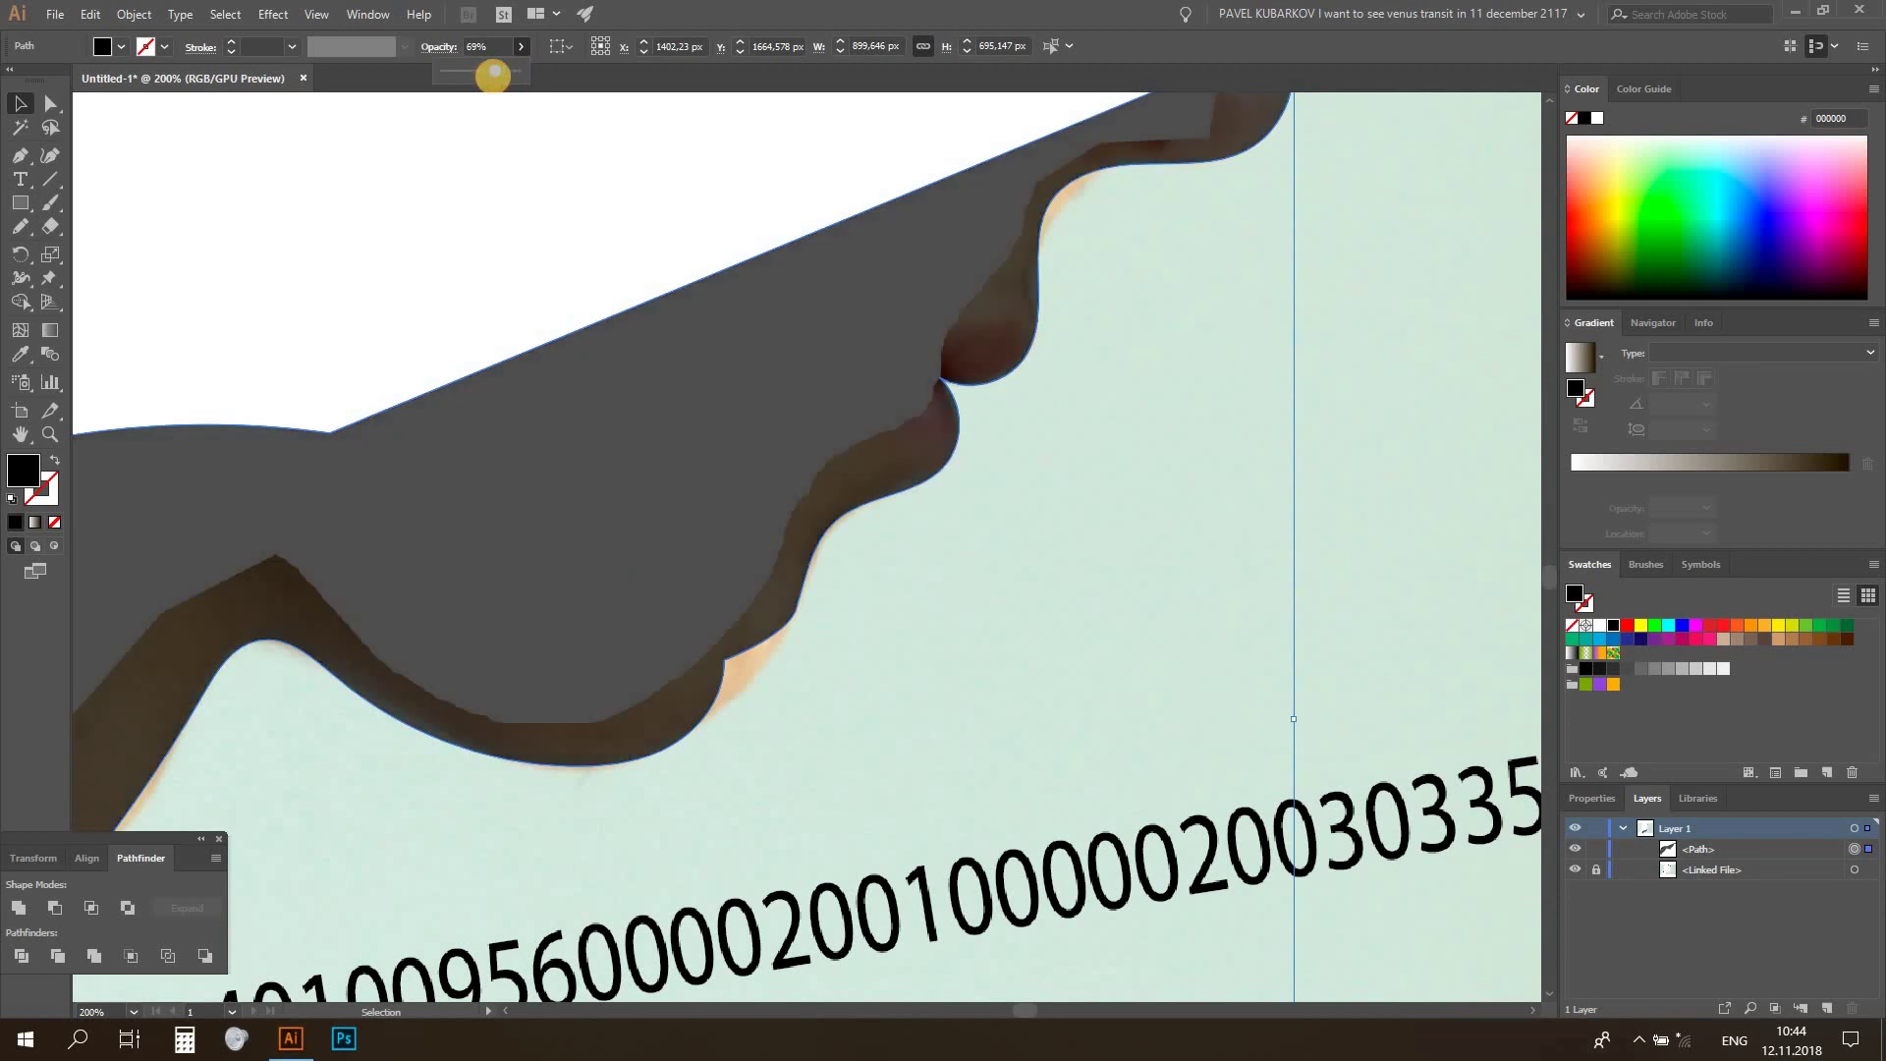
Lower the silhouette opacity to 46% and zoom to 400% on the traced path
{"action": "left_click_drag", "start_coordinate": [493, 74], "coordinate": [477, 75]}
{"action": "left_click", "coordinate": [737, 652]}
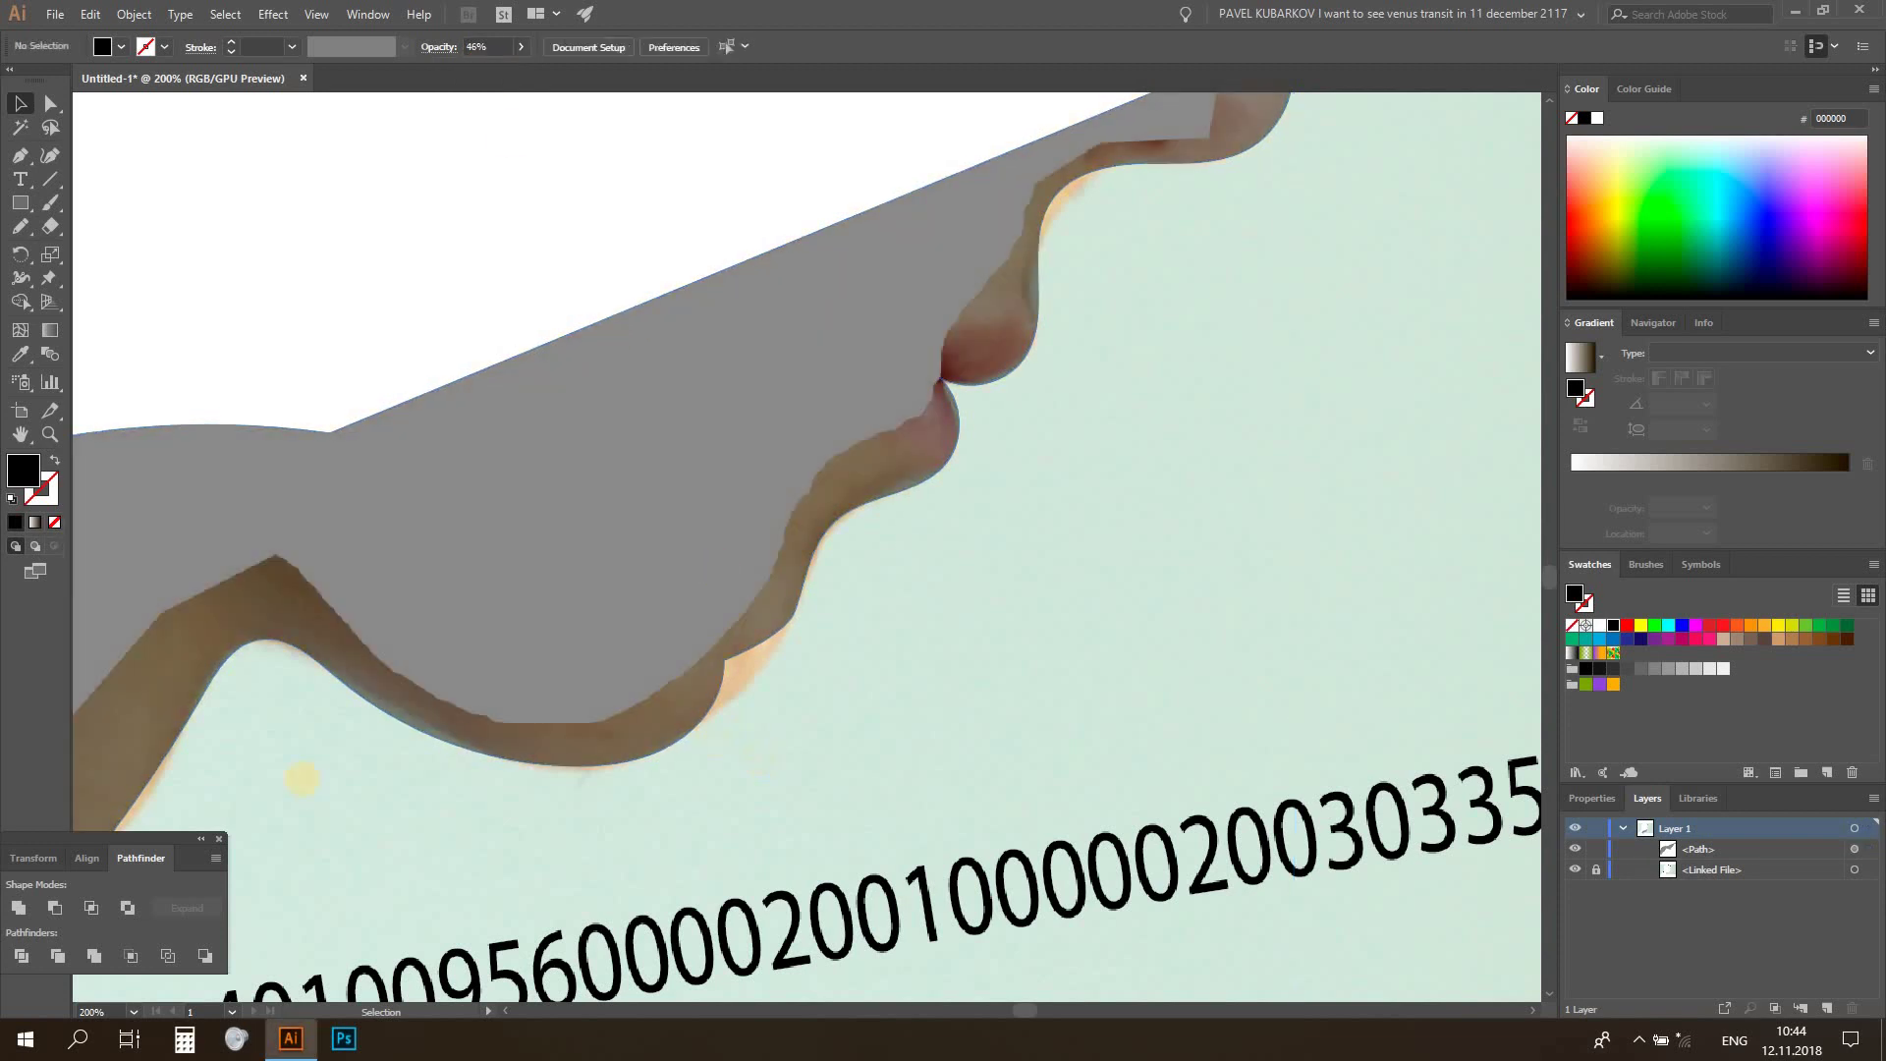
{"action": "scroll", "coordinate": [304, 779], "scroll_direction": "down", "scroll_amount": 1}
{"action": "left_click", "coordinate": [134, 1011]}
{"action": "left_click", "coordinate": [157, 665]}
{"action": "left_click", "coordinate": [496, 518]}
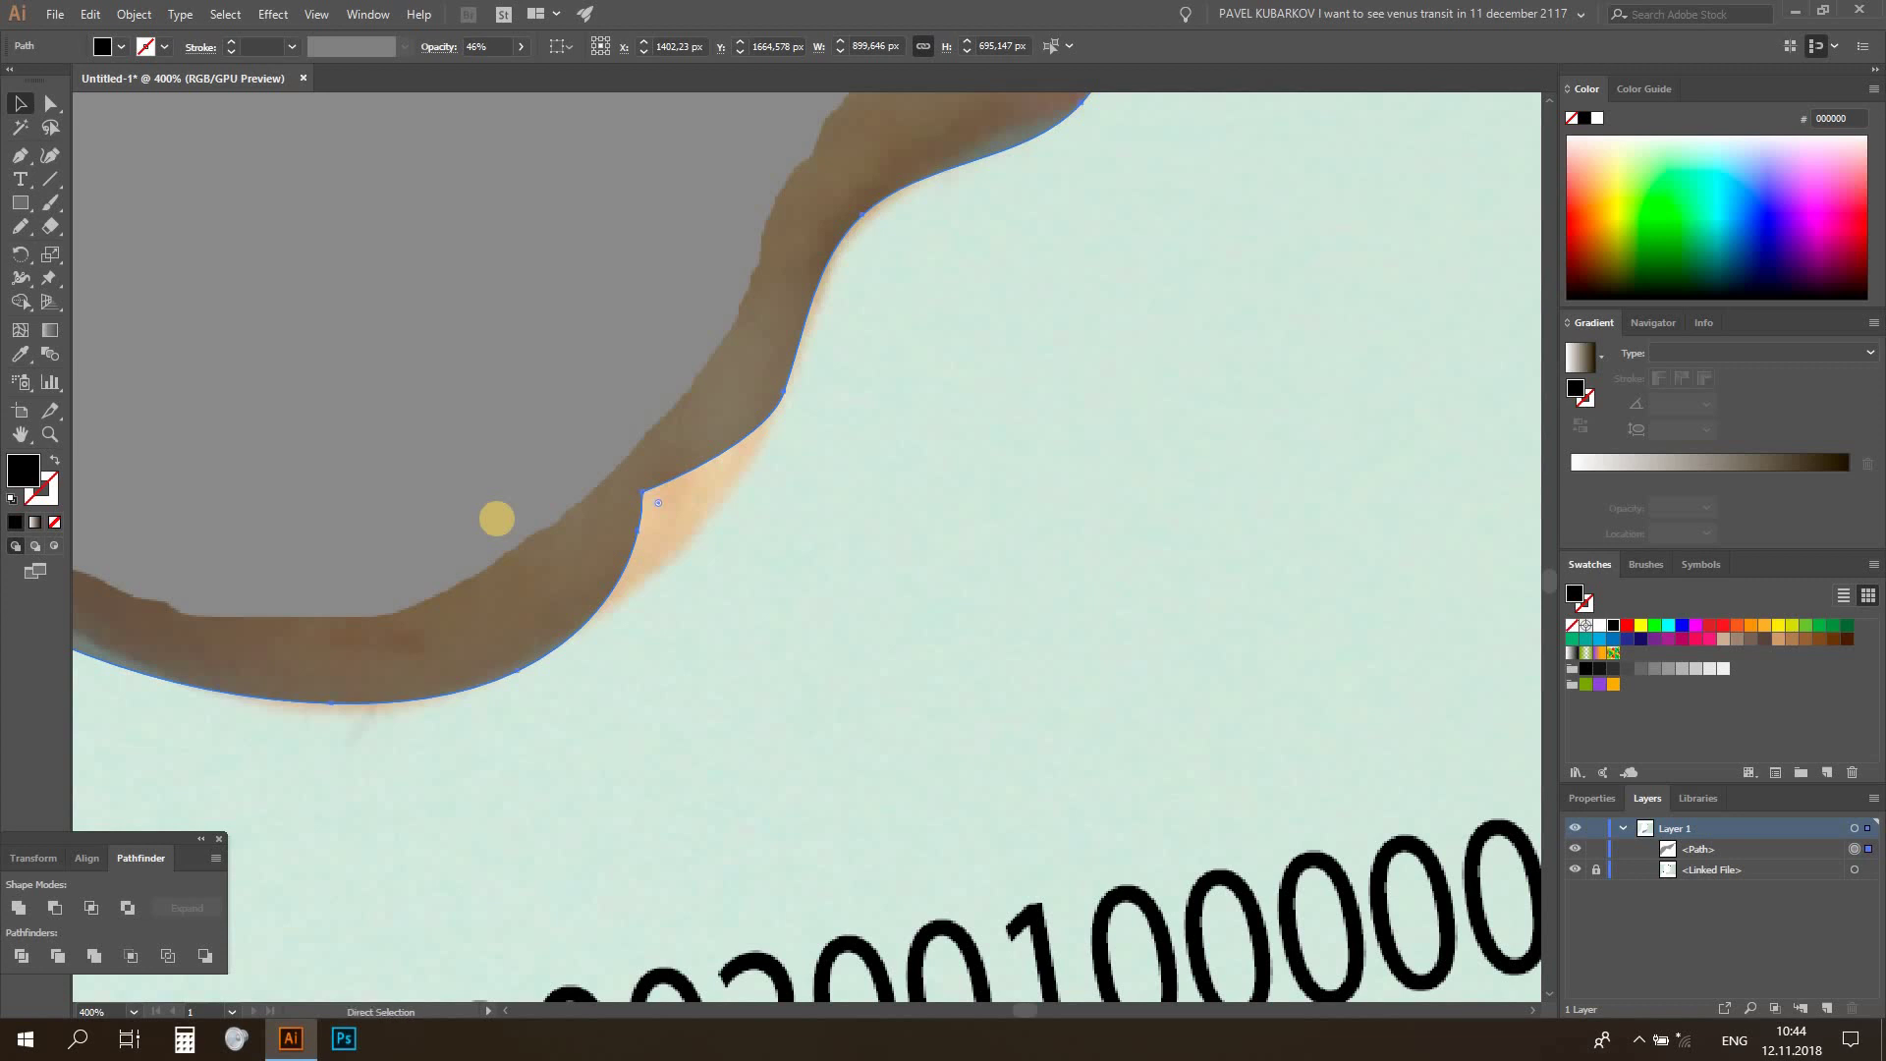
Nudge the notch anchor, then delete it and another anchor to smooth the curve
{"action": "left_click_drag", "start_coordinate": [639, 495], "coordinate": [643, 490]}
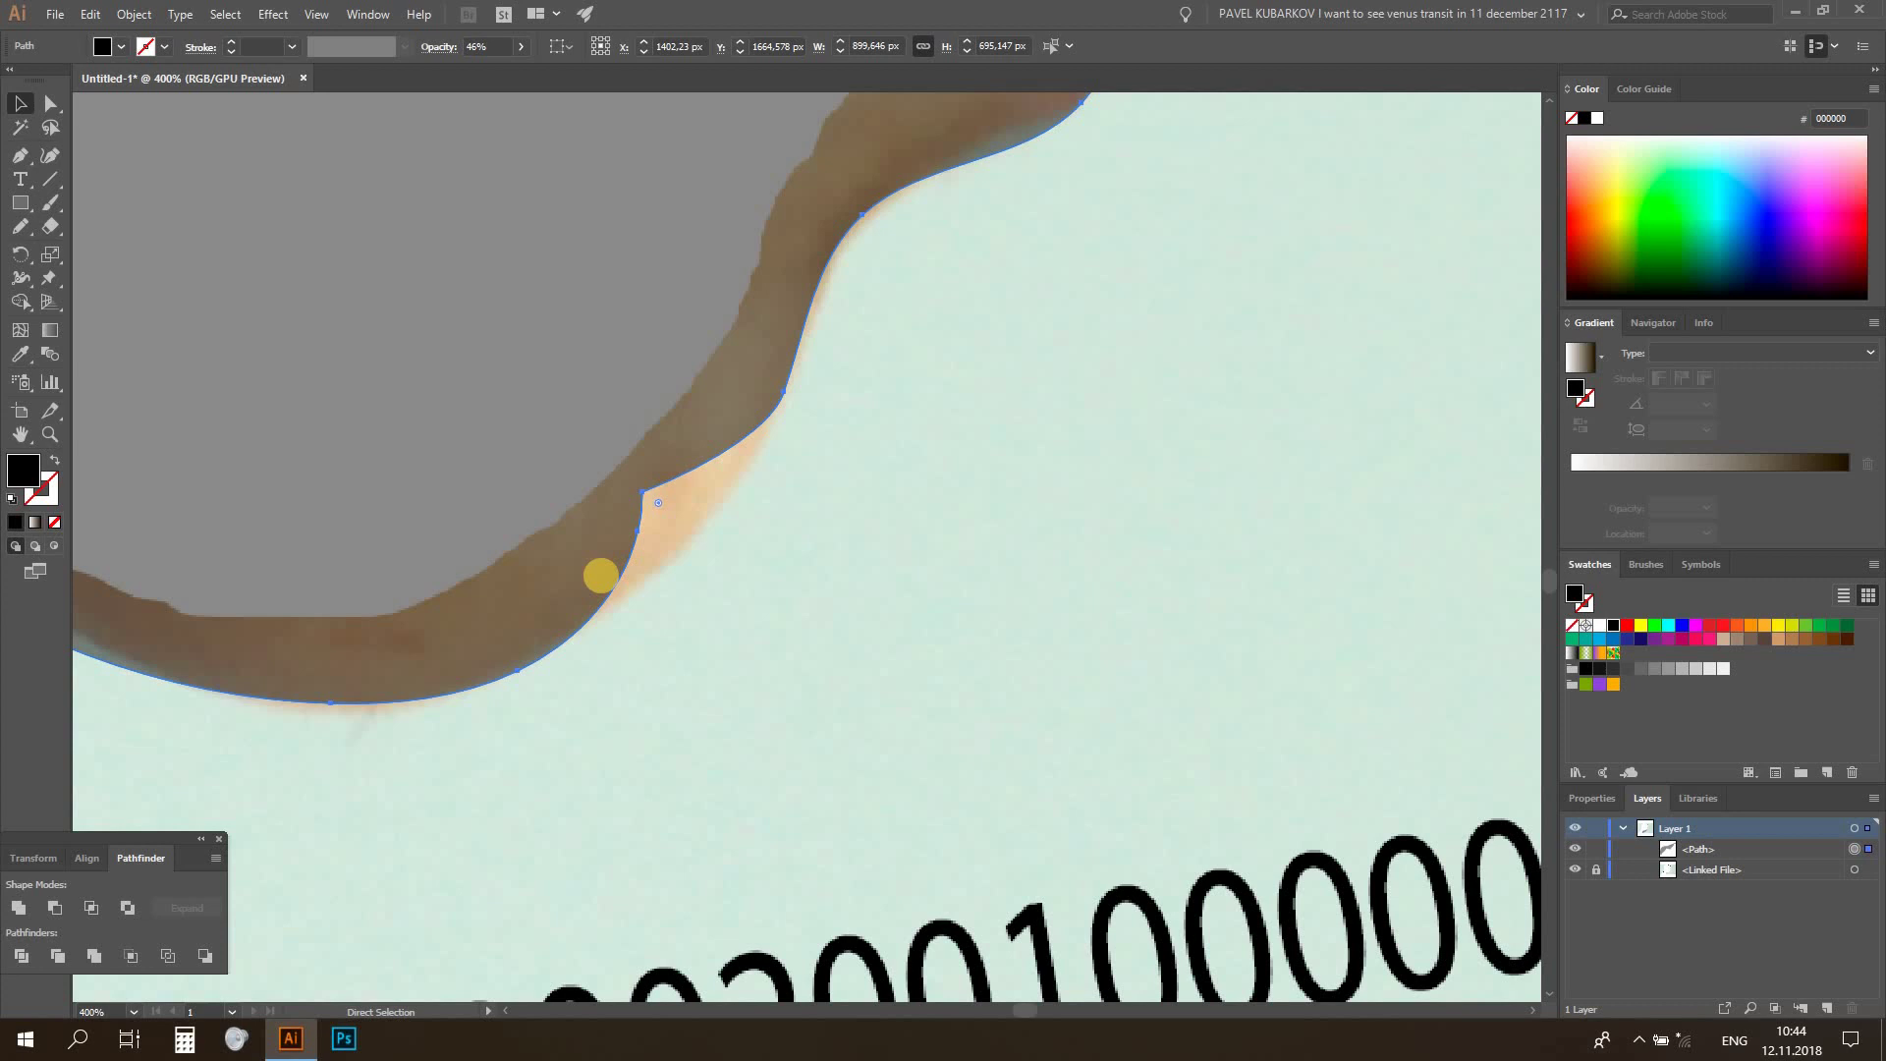
{"action": "left_click_drag", "start_coordinate": [20, 155], "coordinate": [71, 203]}
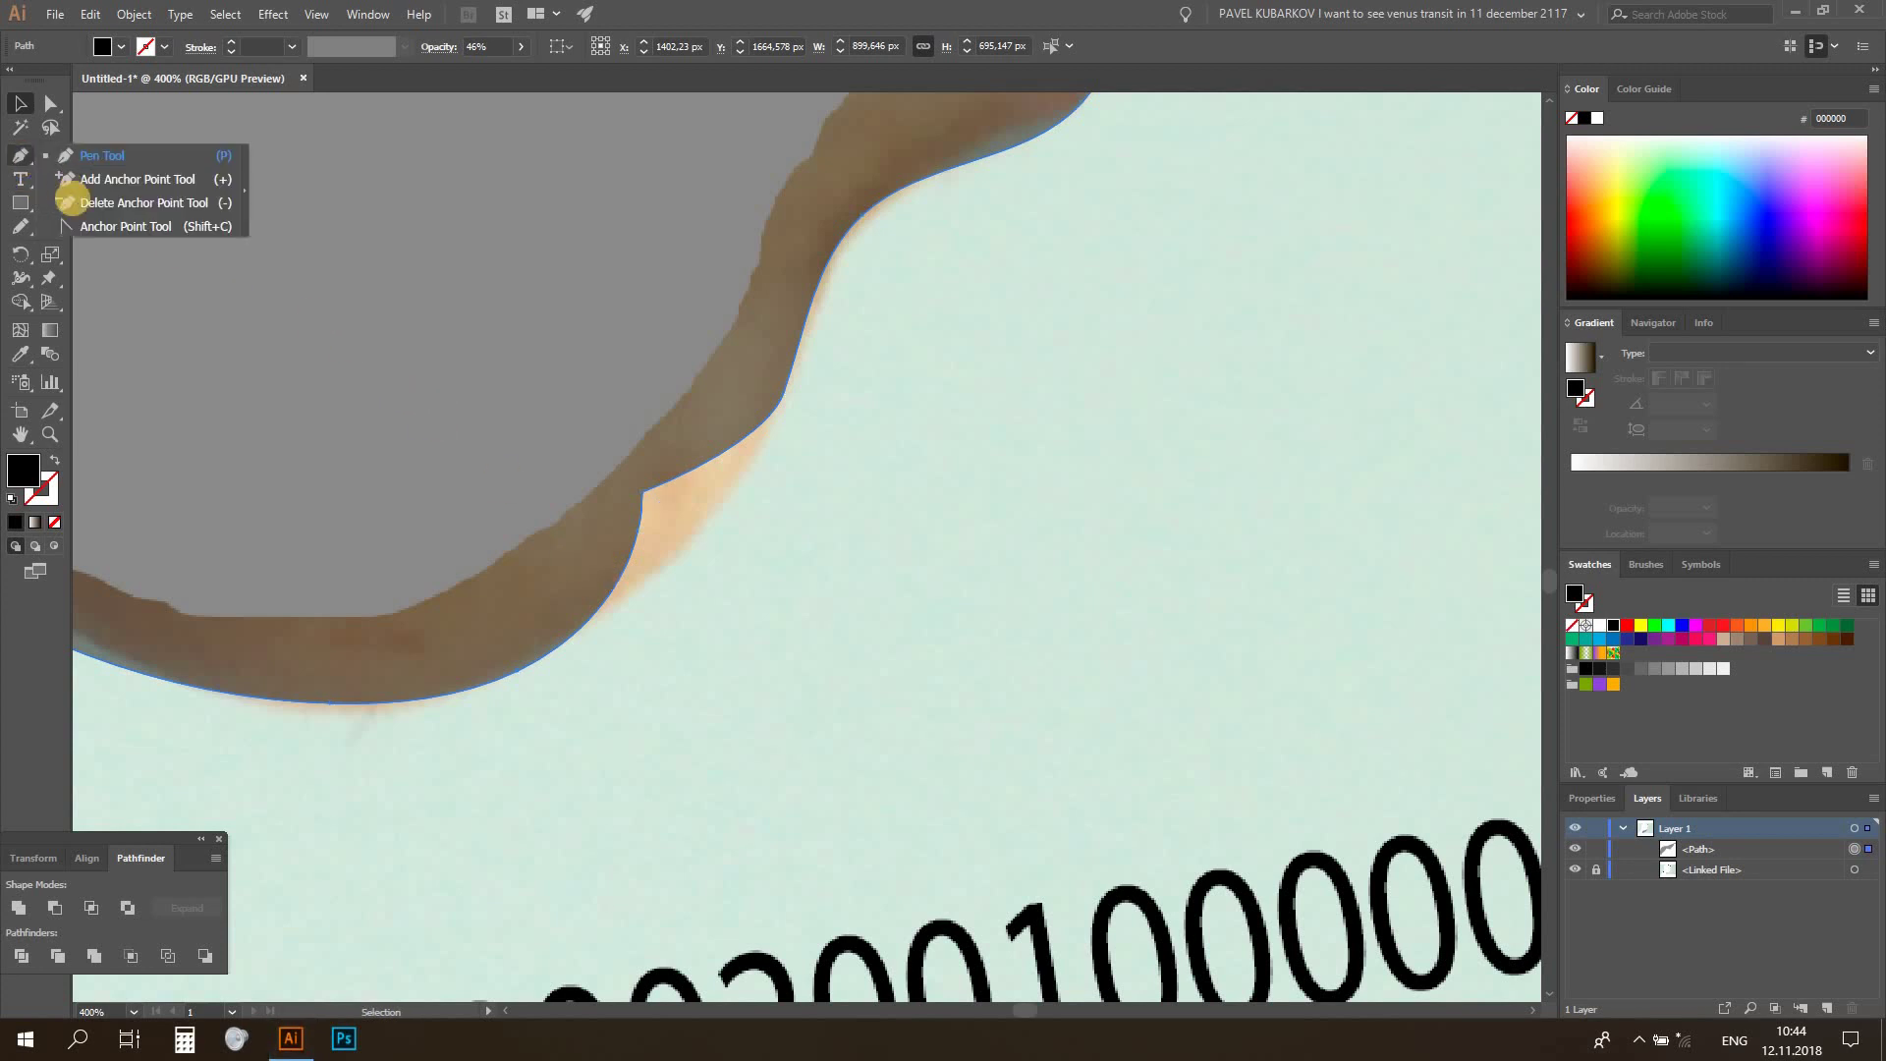
{"action": "left_click", "coordinate": [70, 202]}
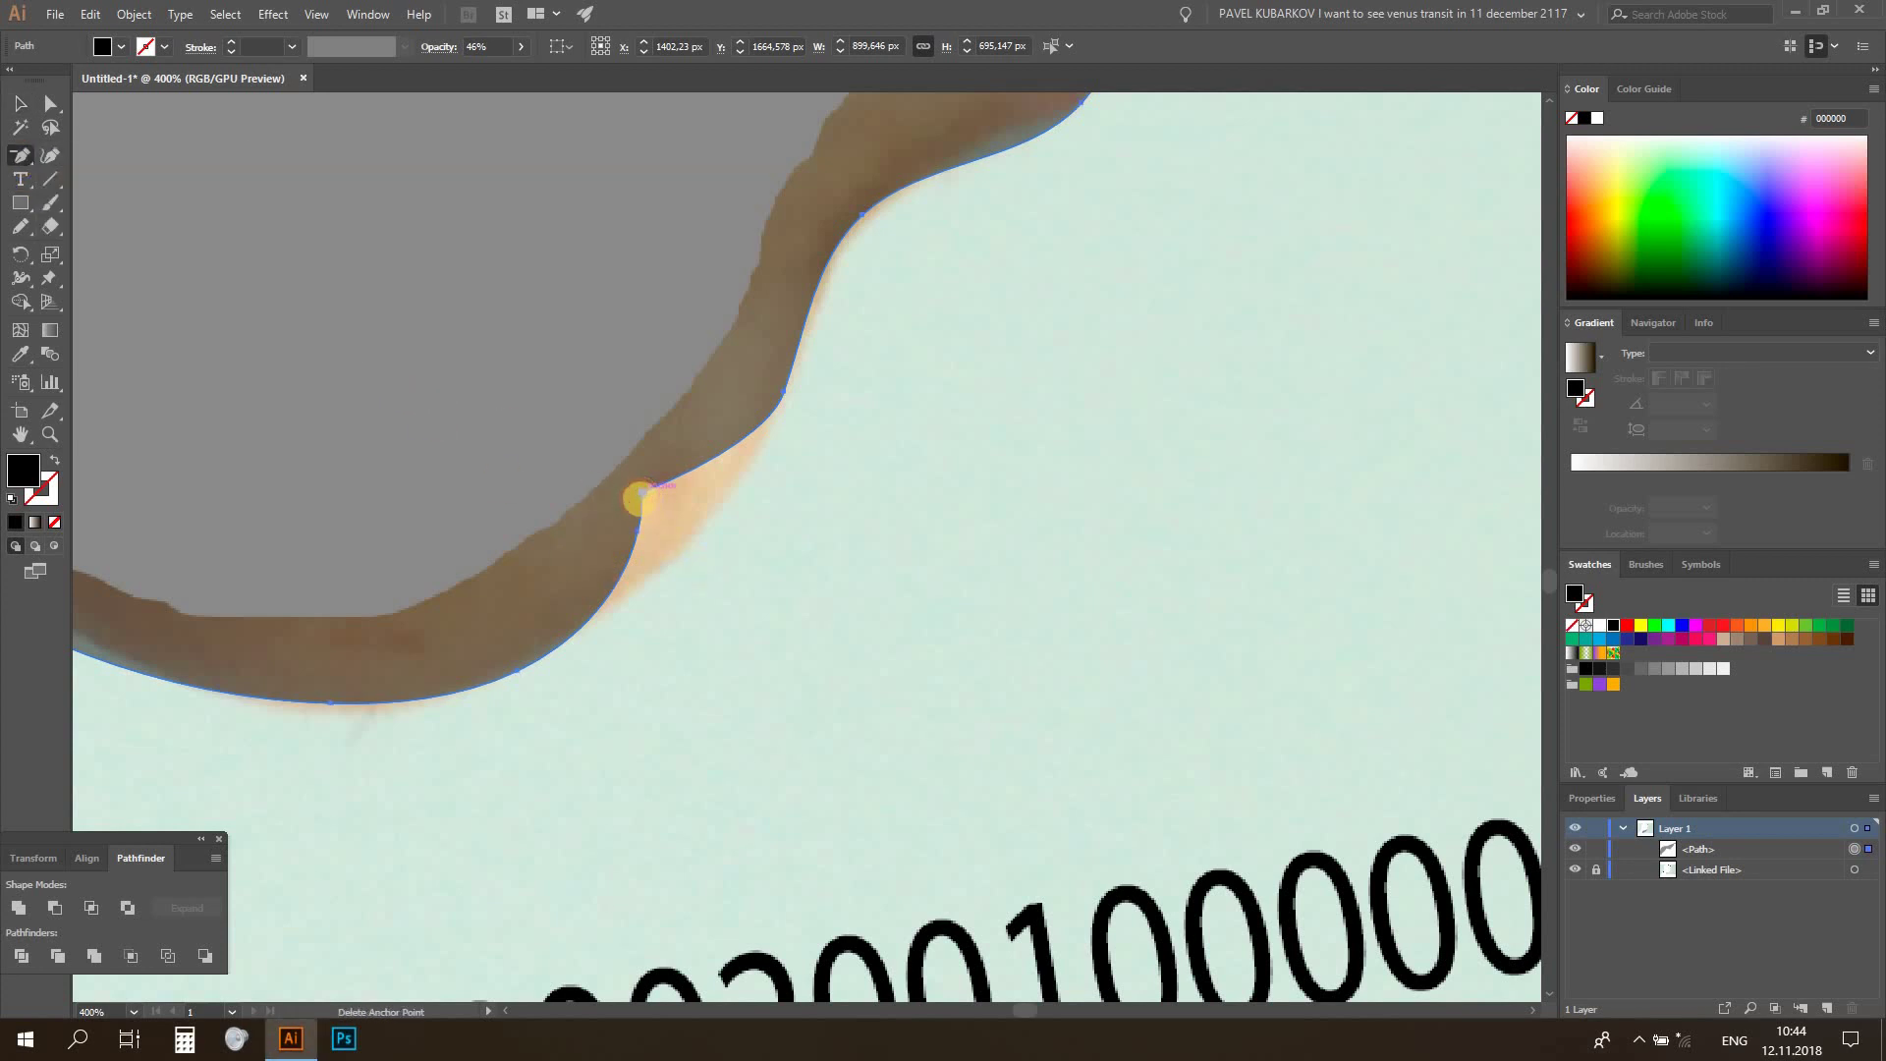
{"action": "left_click", "coordinate": [642, 493]}
{"action": "left_click", "coordinate": [637, 533]}
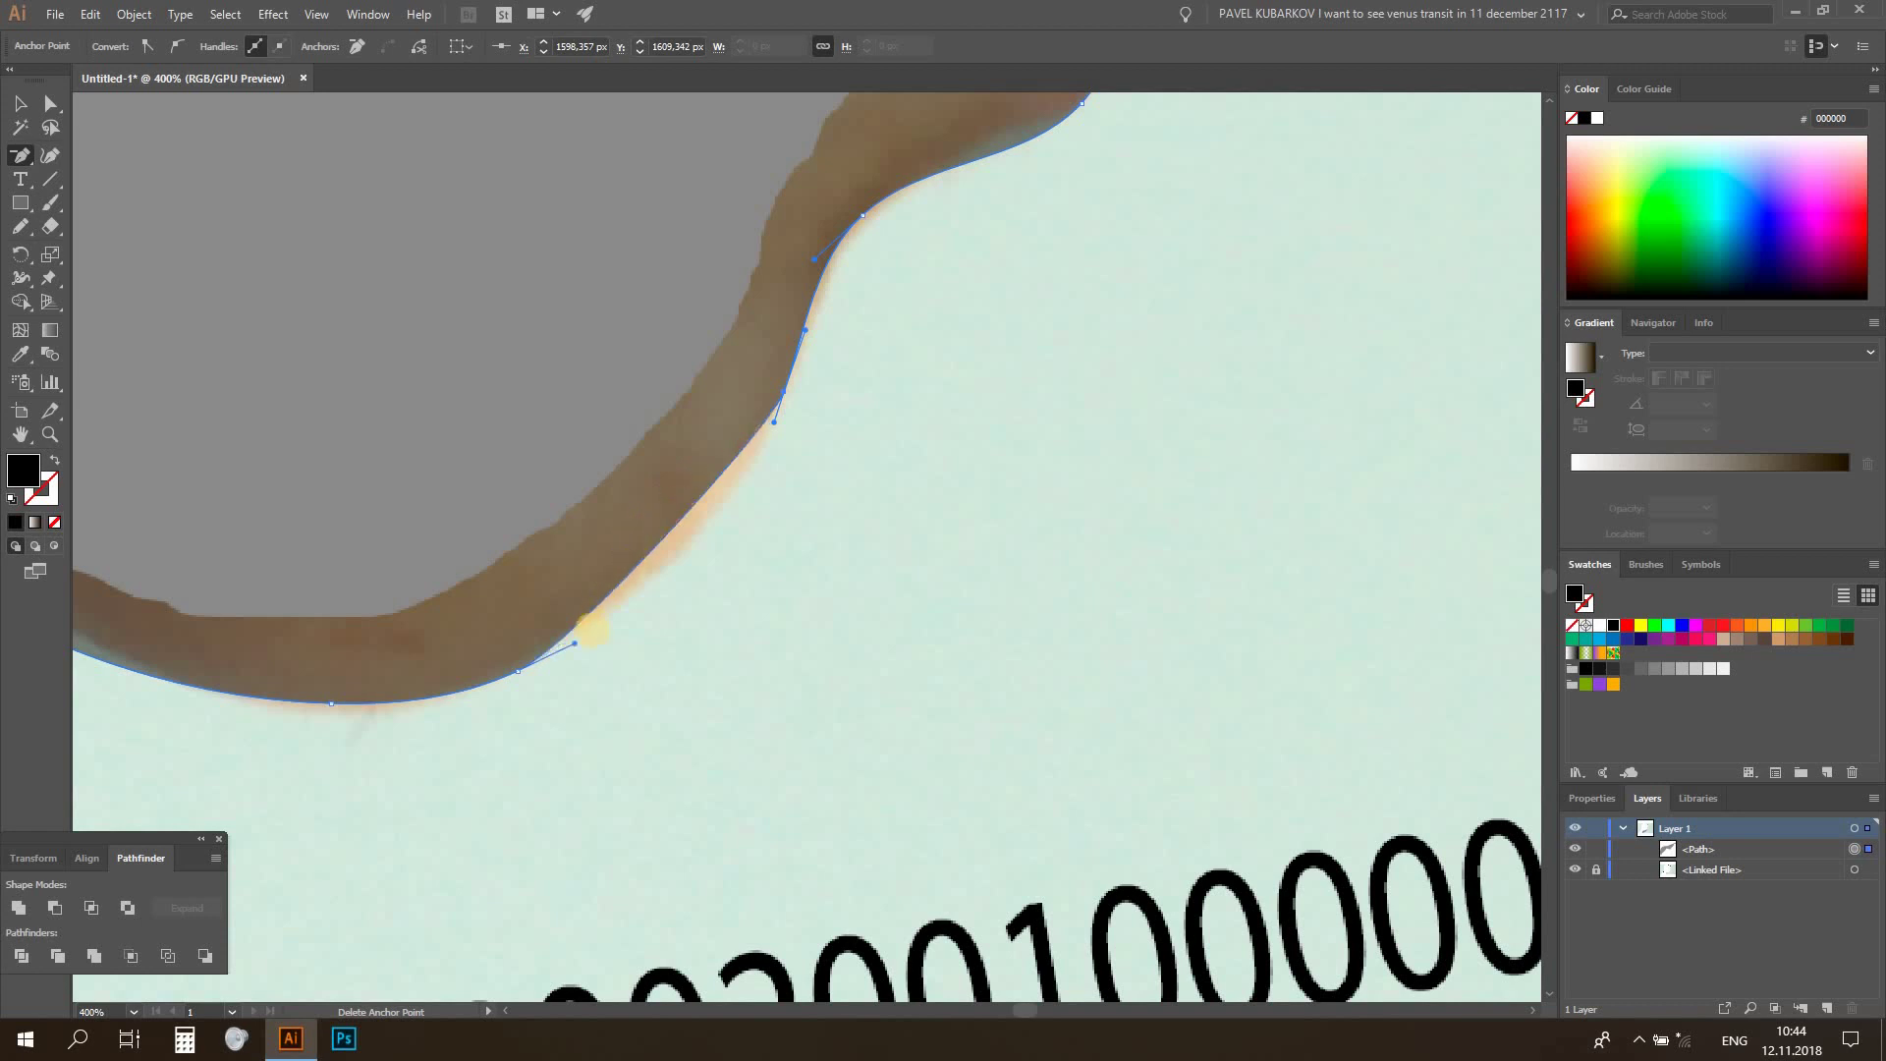
Reshape the lip curve by dragging its anchor's direction handle
{"action": "left_click", "coordinate": [50, 103]}
{"action": "left_click", "coordinate": [777, 395]}
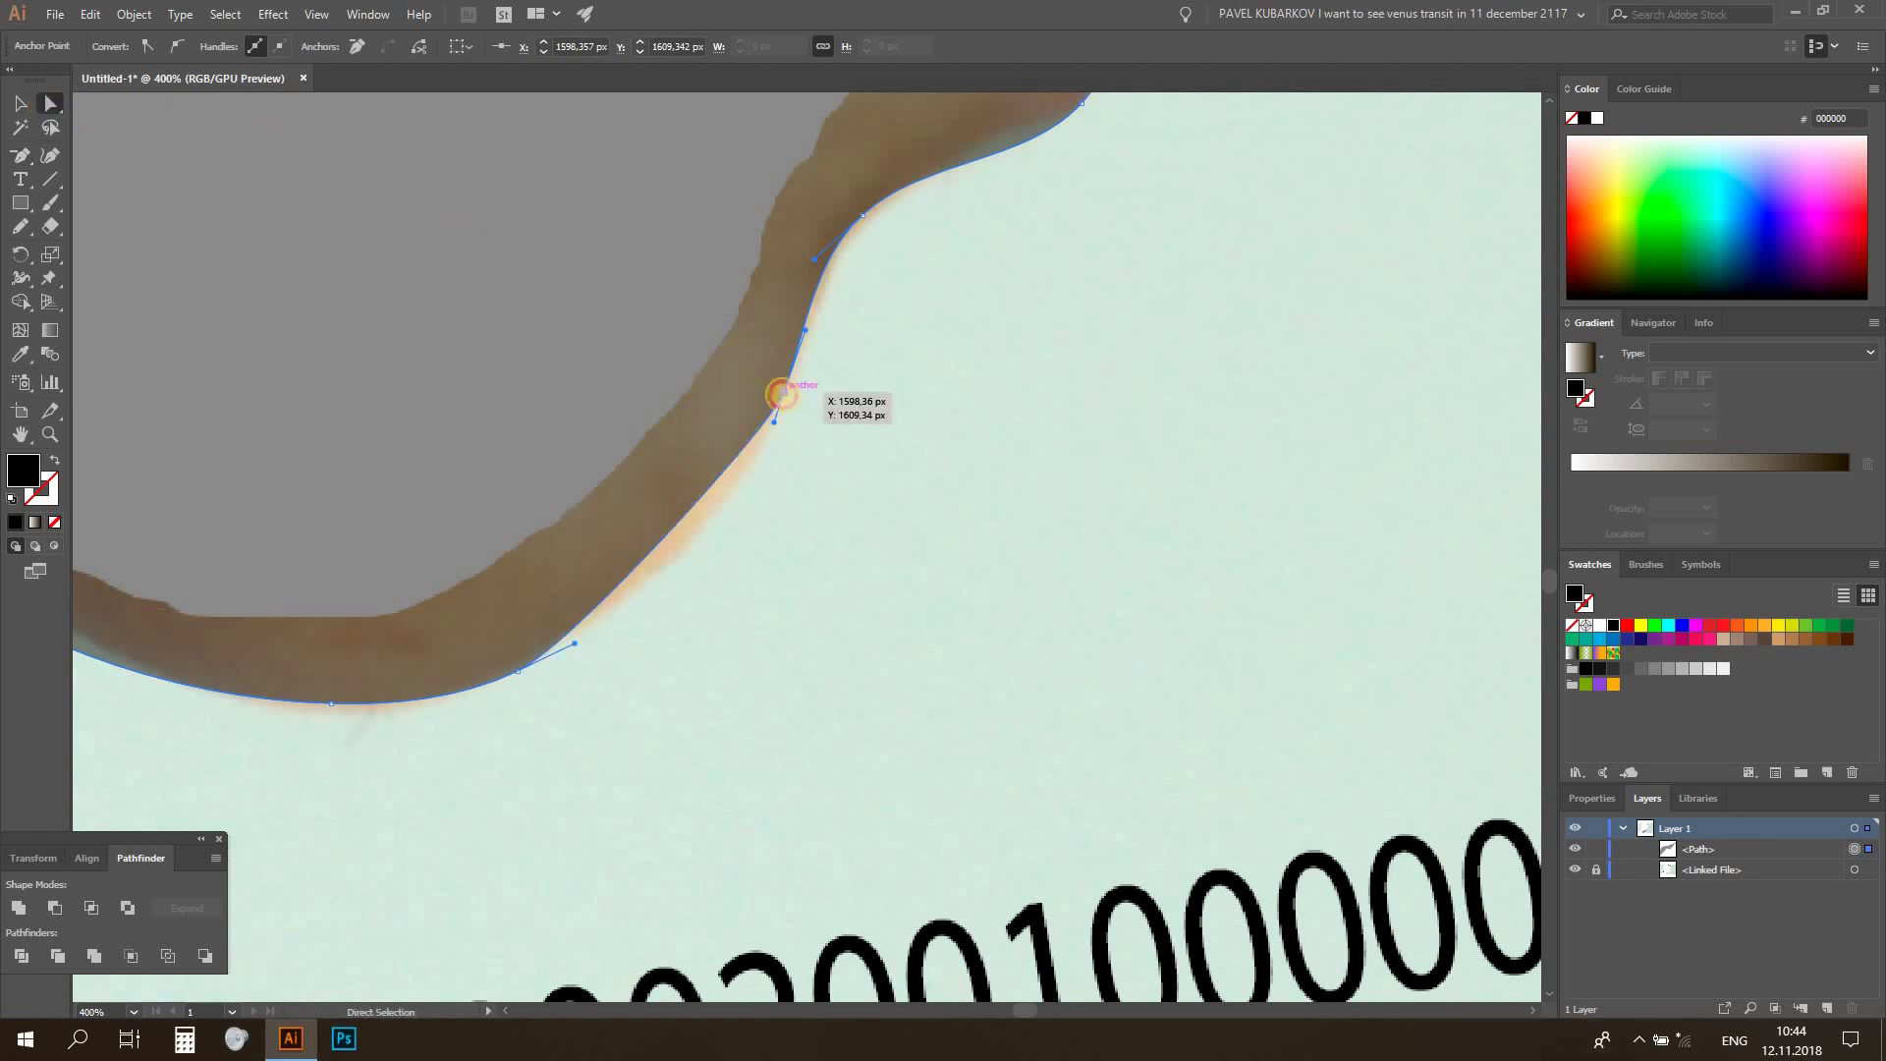
{"action": "left_click_drag", "start_coordinate": [765, 457], "coordinate": [743, 508]}
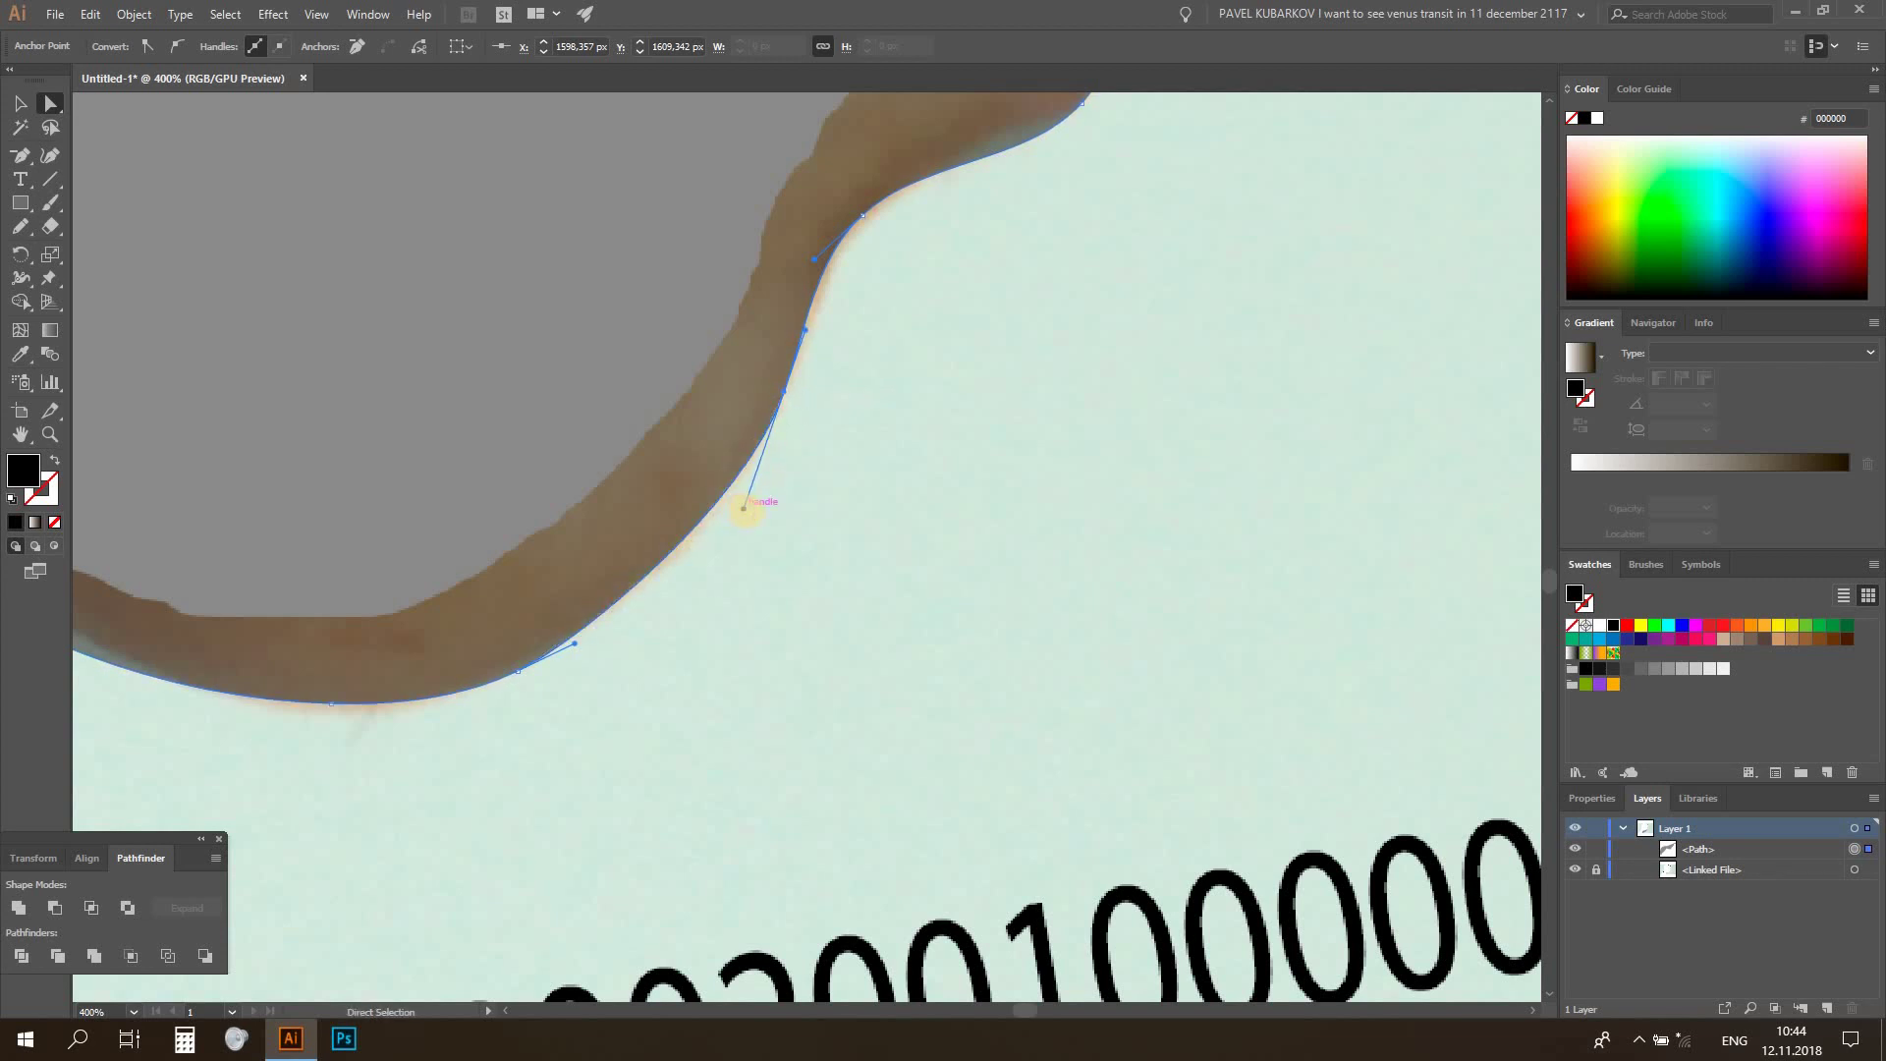
{"action": "scroll", "coordinate": [983, 462], "scroll_direction": "up", "scroll_amount": 5}
Restore the silhouette to 100% opacity and set the view zoom to 100%
{"action": "key", "text": "v"}
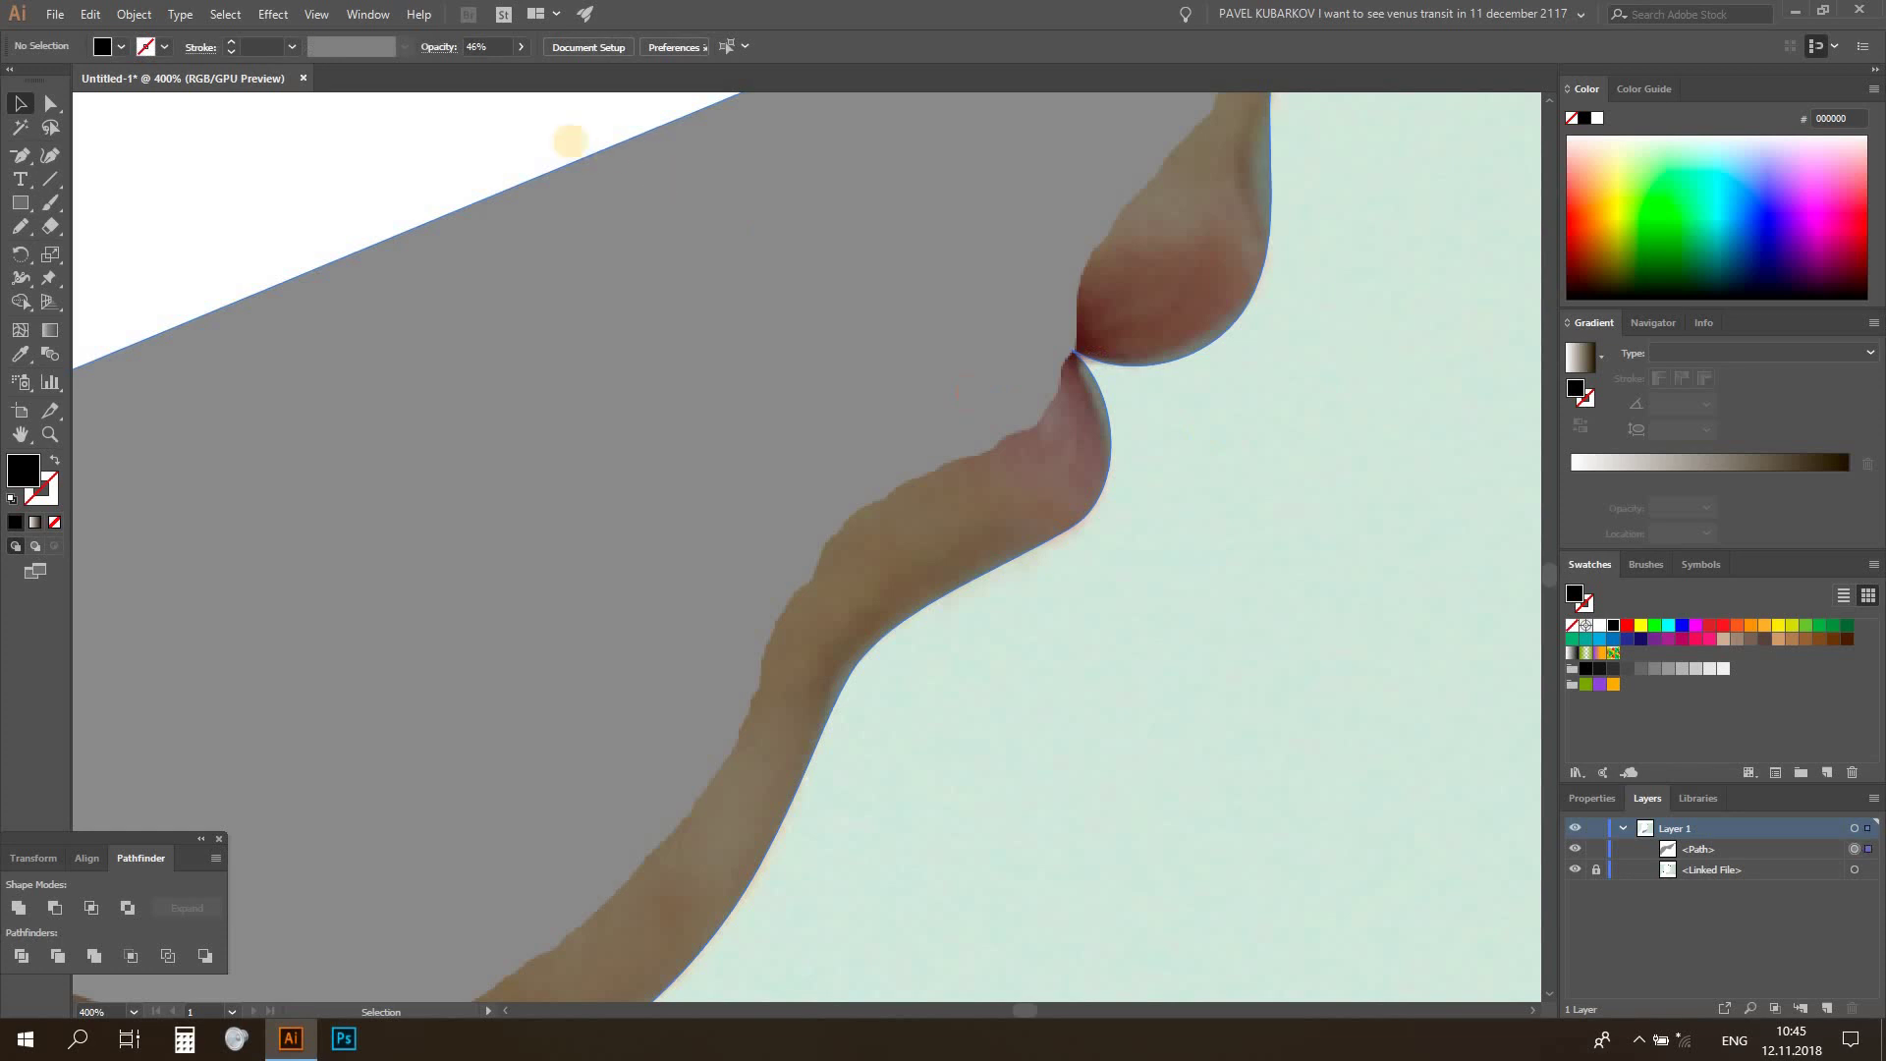
{"action": "left_click", "coordinate": [521, 46]}
{"action": "left_click_drag", "start_coordinate": [481, 71], "coordinate": [775, 98]}
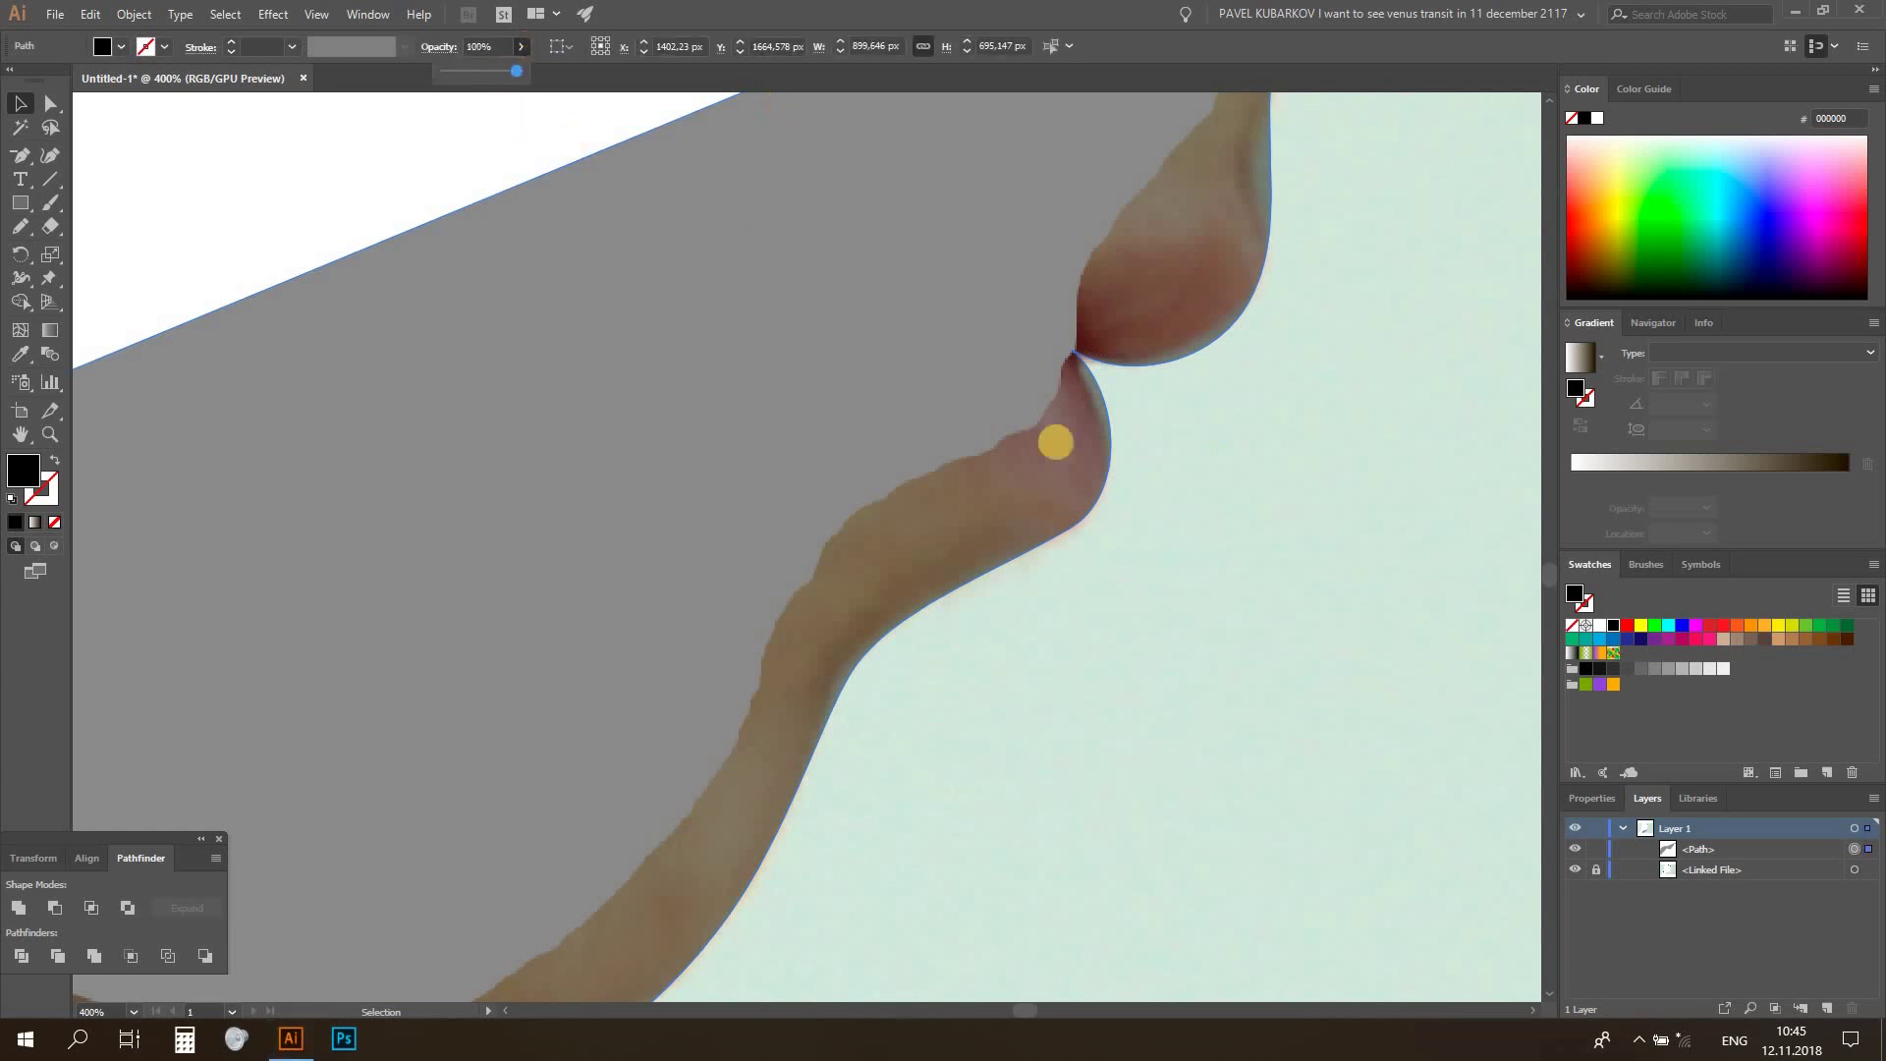
{"action": "left_click", "coordinate": [1169, 664]}
{"action": "left_click", "coordinate": [108, 1011]}
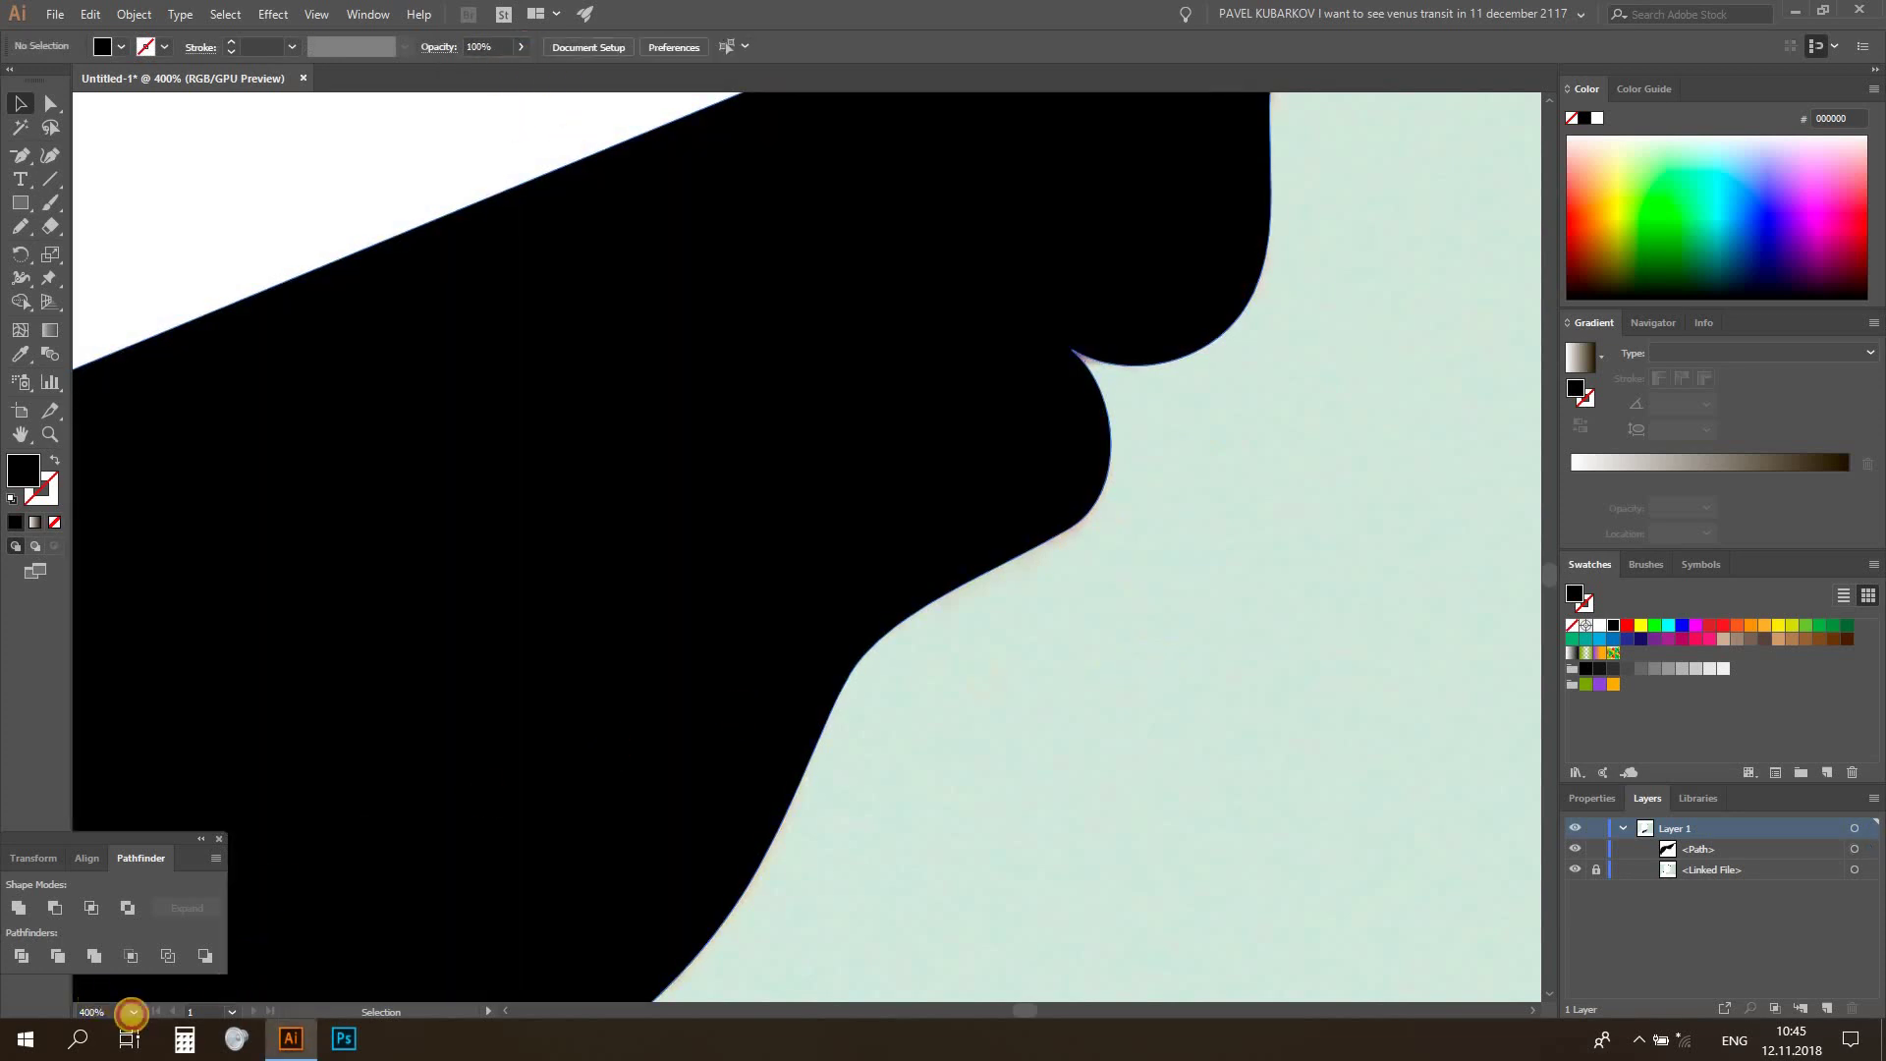
{"action": "type", "text": "100"}
{"action": "key", "text": "Return"}
Zoom in on the chin area and select the traced contour path
{"action": "scroll", "coordinate": [1080, 557], "scroll_direction": "up", "scroll_amount": 2}
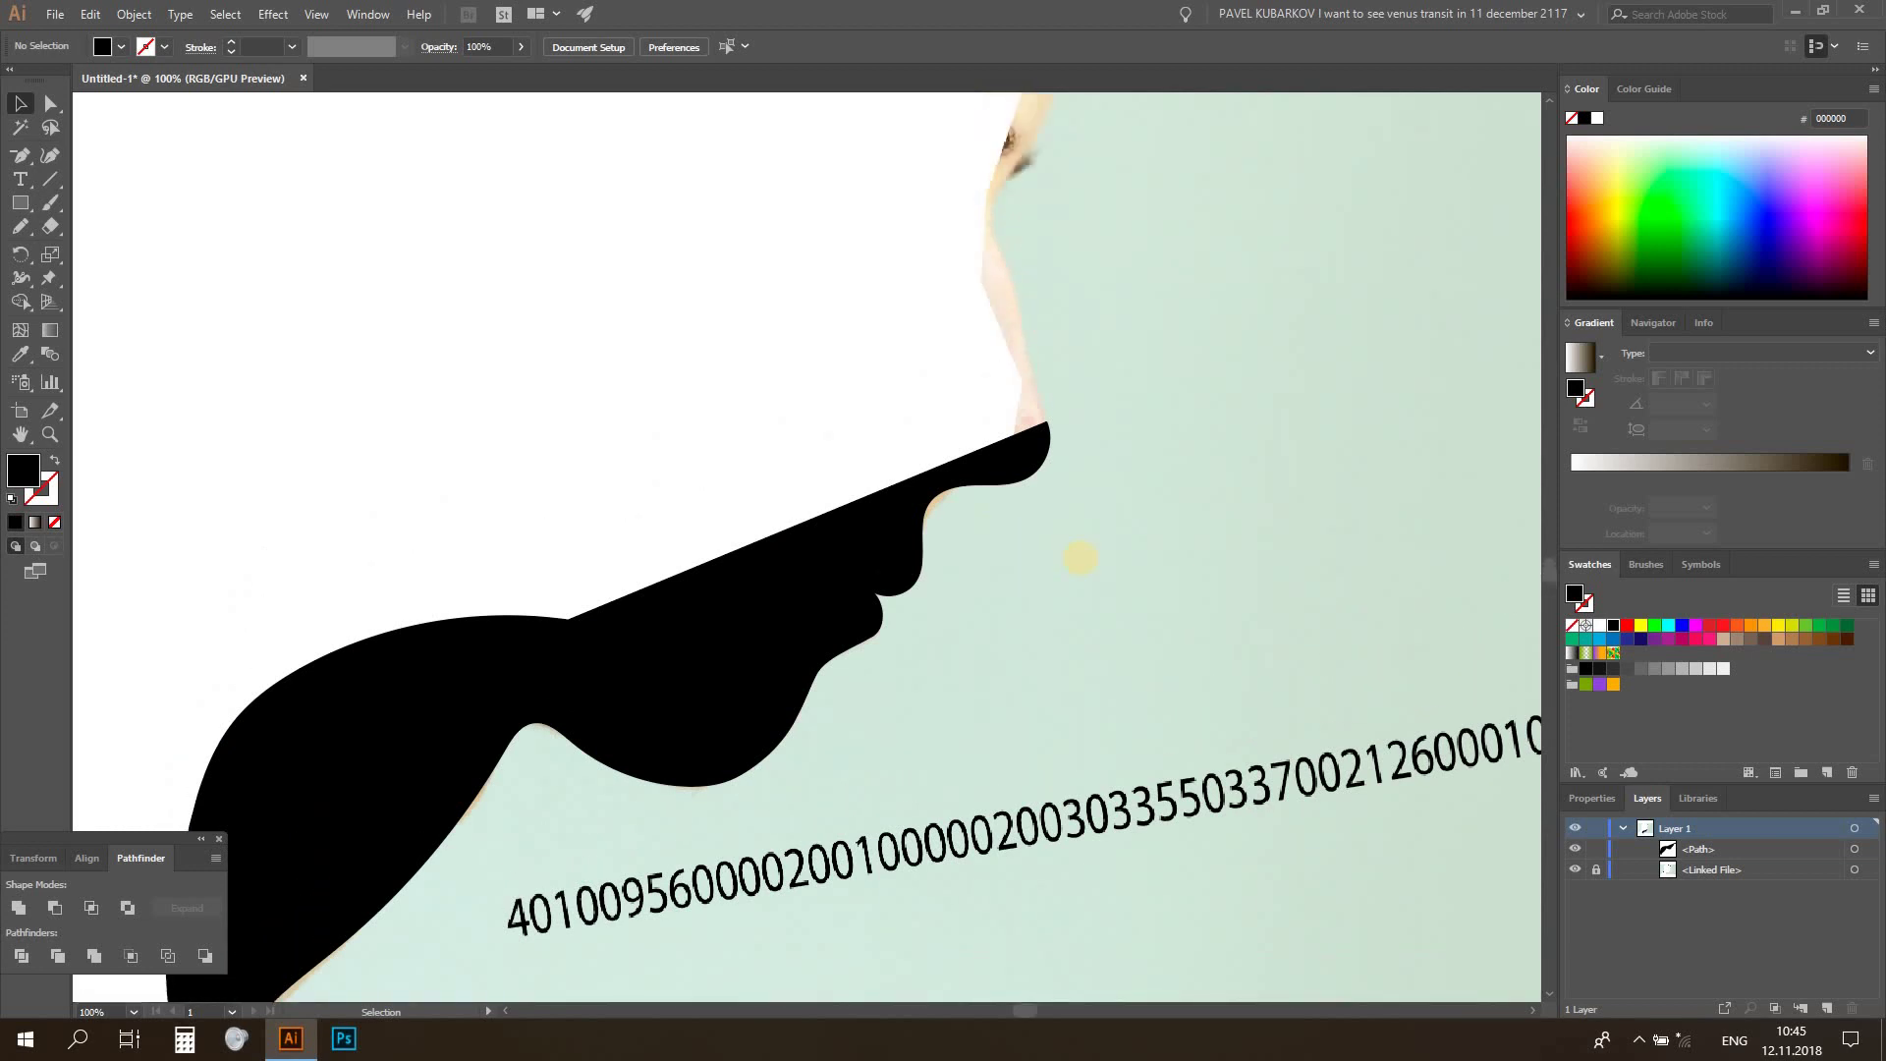
{"action": "scroll", "coordinate": [1081, 558], "scroll_direction": "up", "scroll_amount": 5}
{"action": "scroll", "coordinate": [1080, 558], "scroll_direction": "down", "scroll_amount": 2}
{"action": "scroll", "coordinate": [1081, 557], "scroll_direction": "up", "scroll_amount": 3}
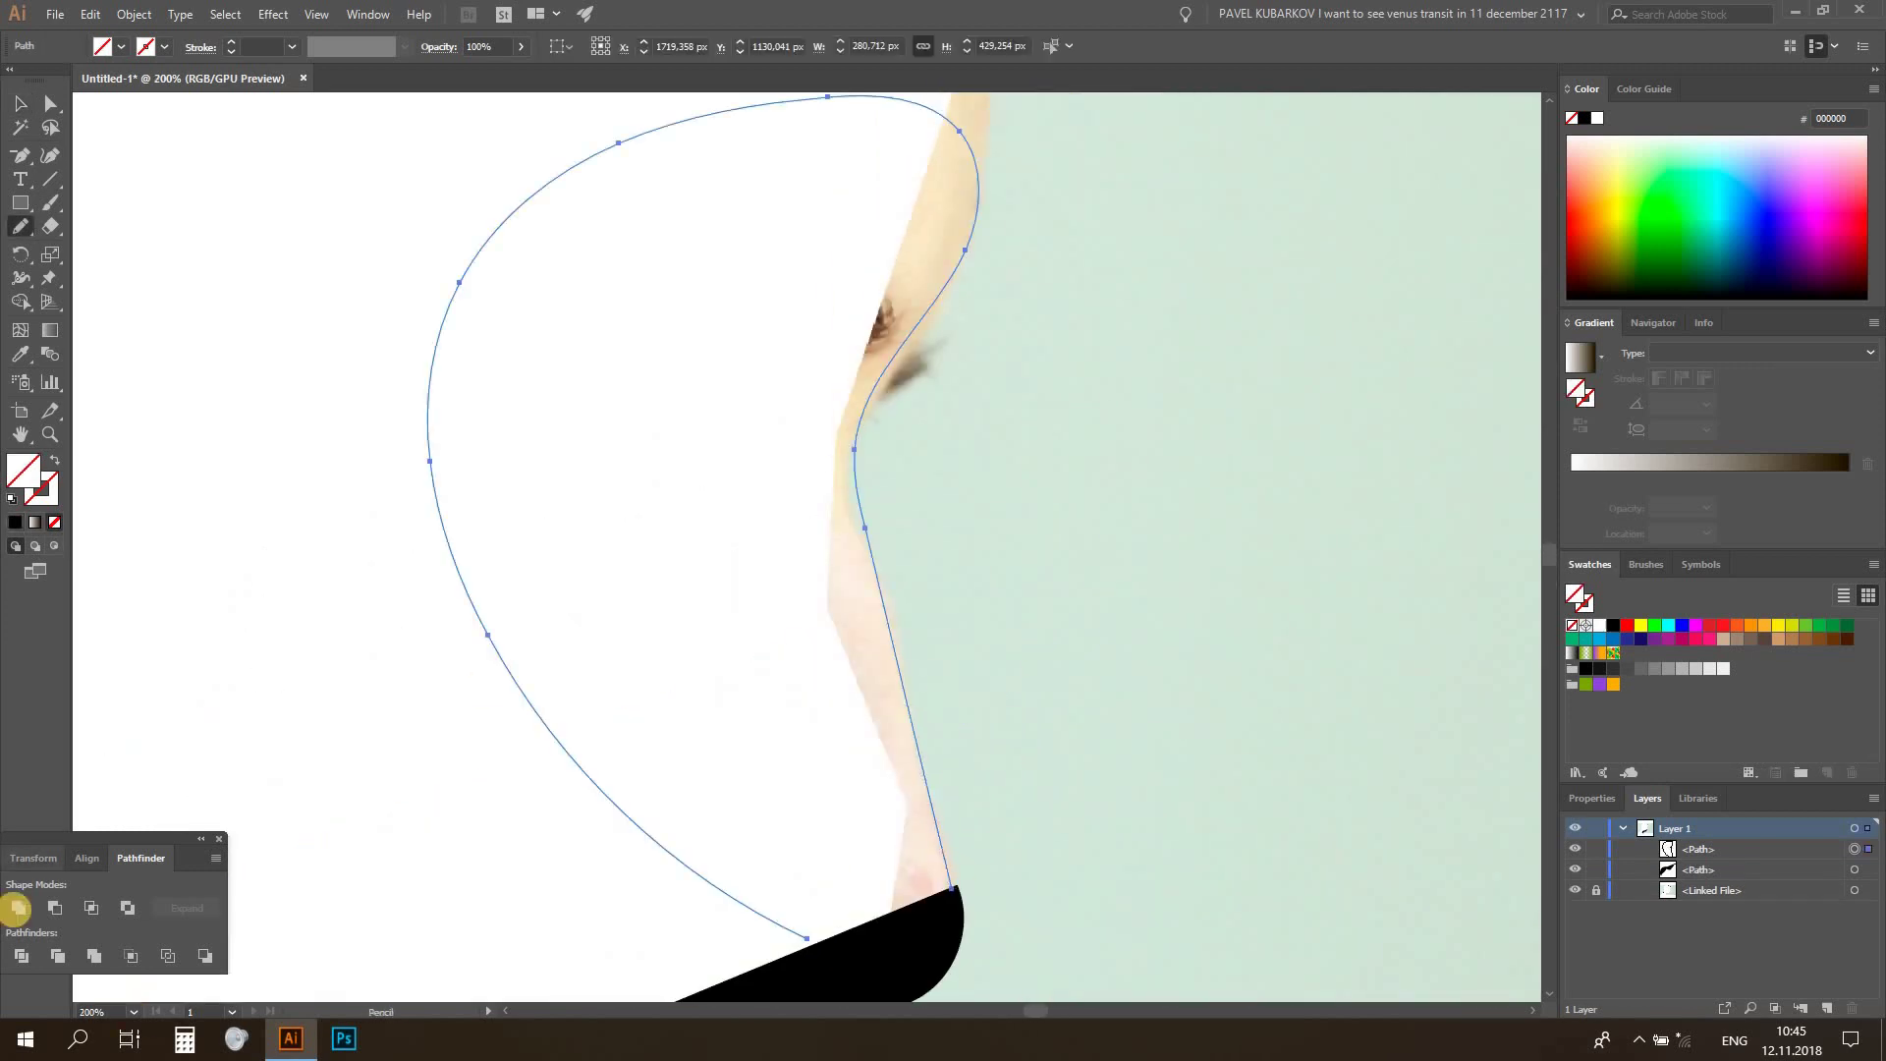
{"action": "scroll", "coordinate": [754, 488], "scroll_direction": "up", "scroll_amount": 4}
{"action": "left_click", "coordinate": [754, 488]}
{"action": "key", "text": "ctrl+plus"}
{"action": "left_click", "coordinate": [821, 725]}
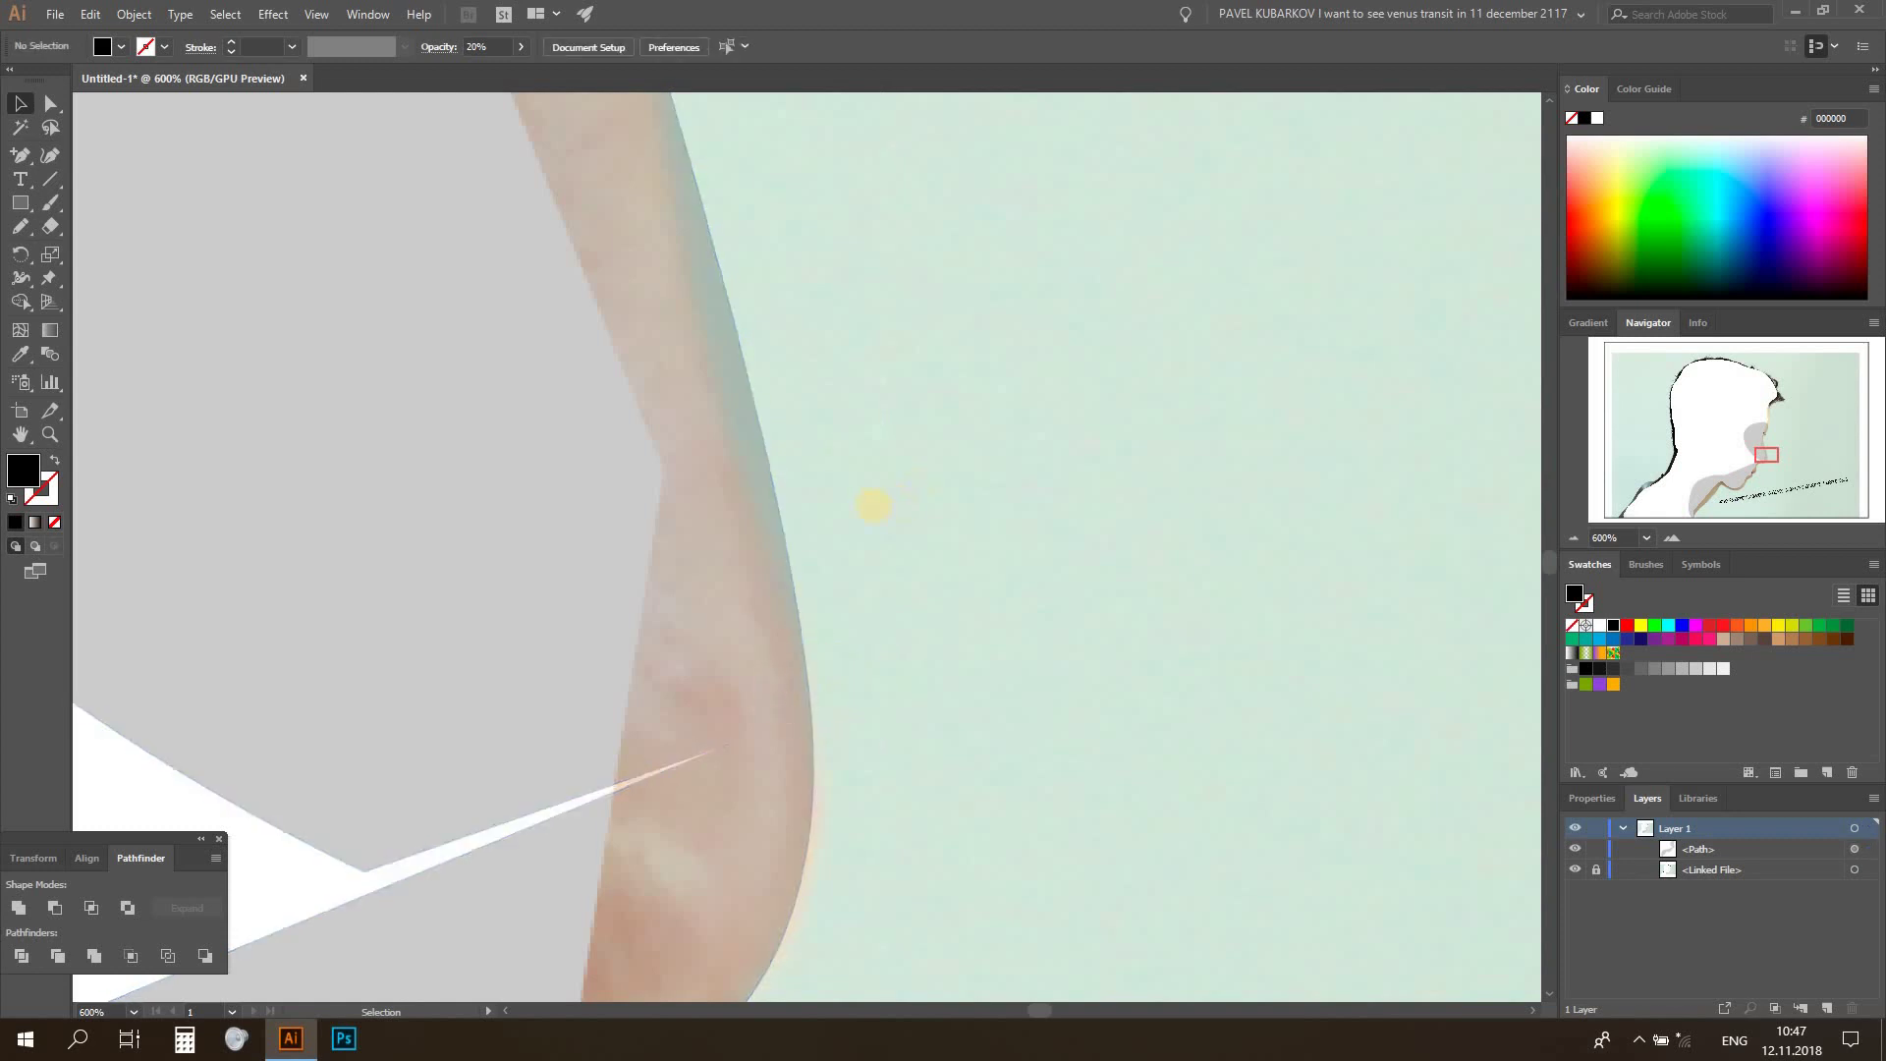
{"action": "scroll", "coordinate": [934, 560], "scroll_direction": "up", "scroll_amount": 3}
{"action": "left_click", "coordinate": [716, 564]}
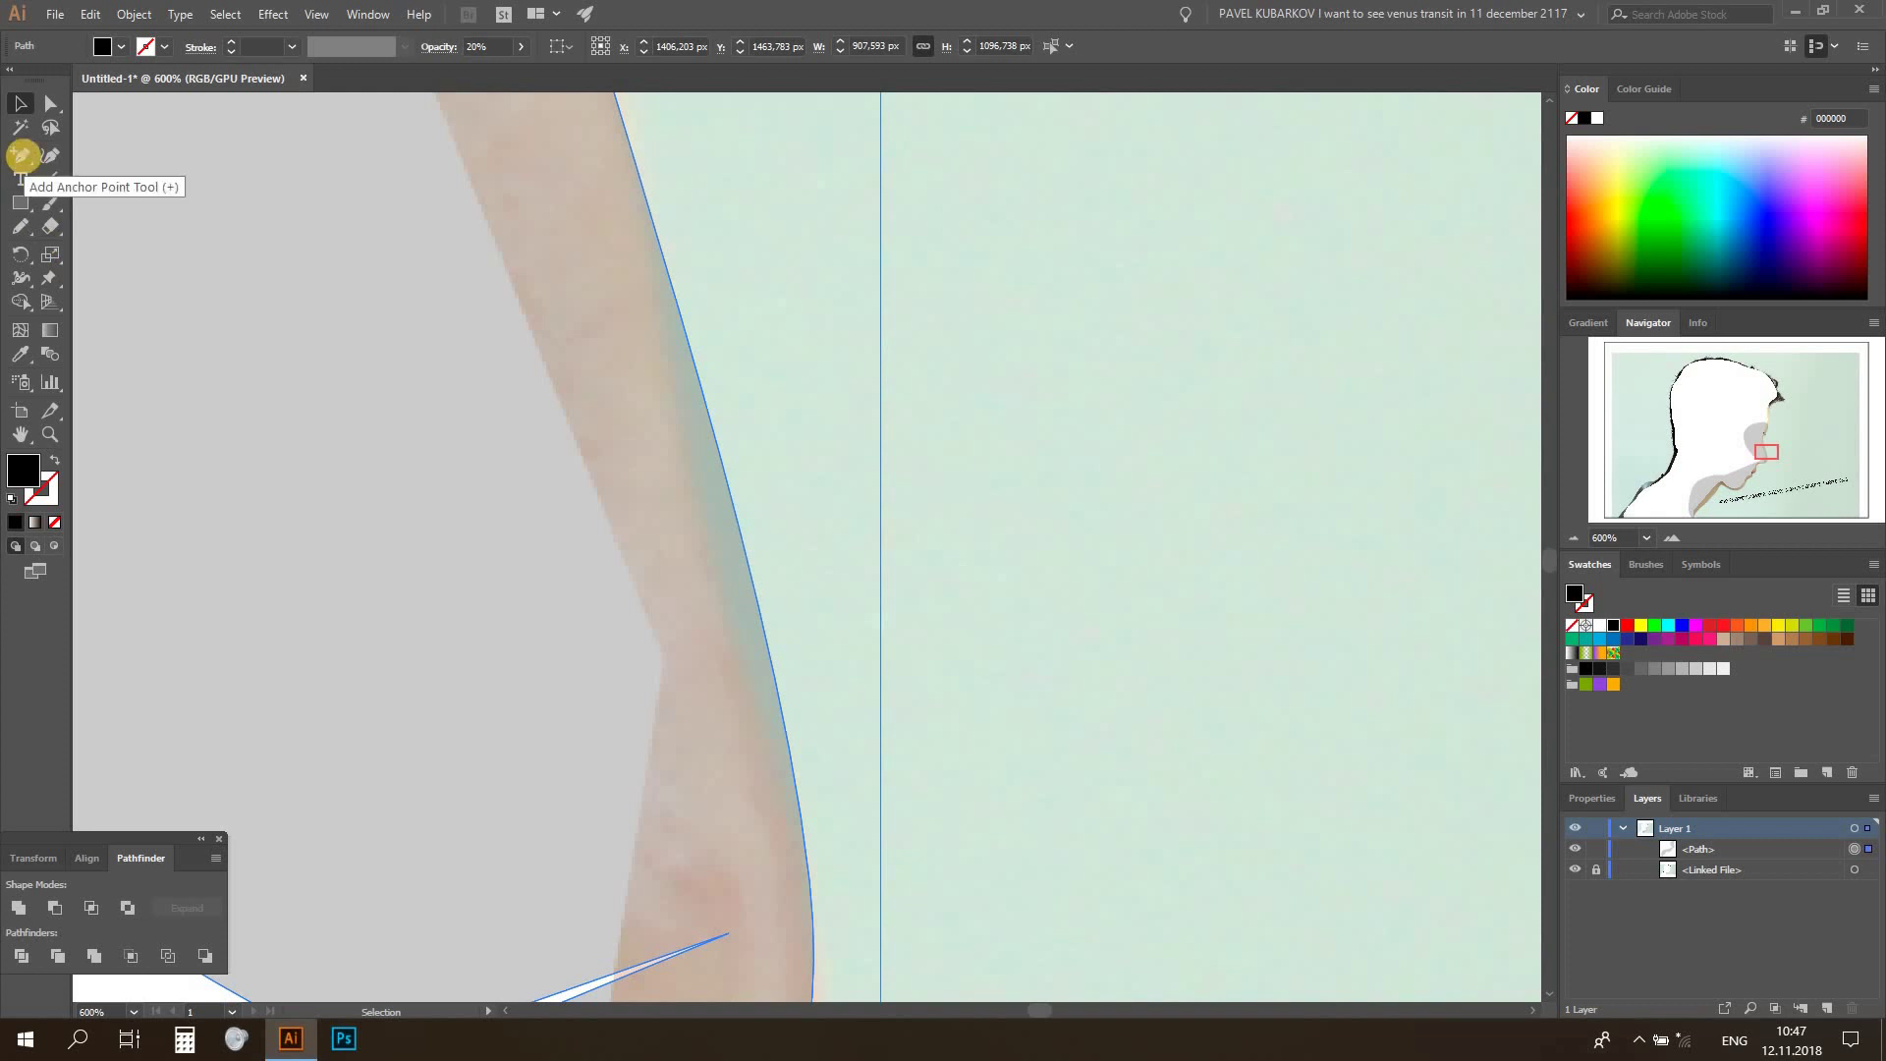
Add an anchor on the chin contour and nudge it left onto the photo edge
{"action": "left_click", "coordinate": [21, 155]}
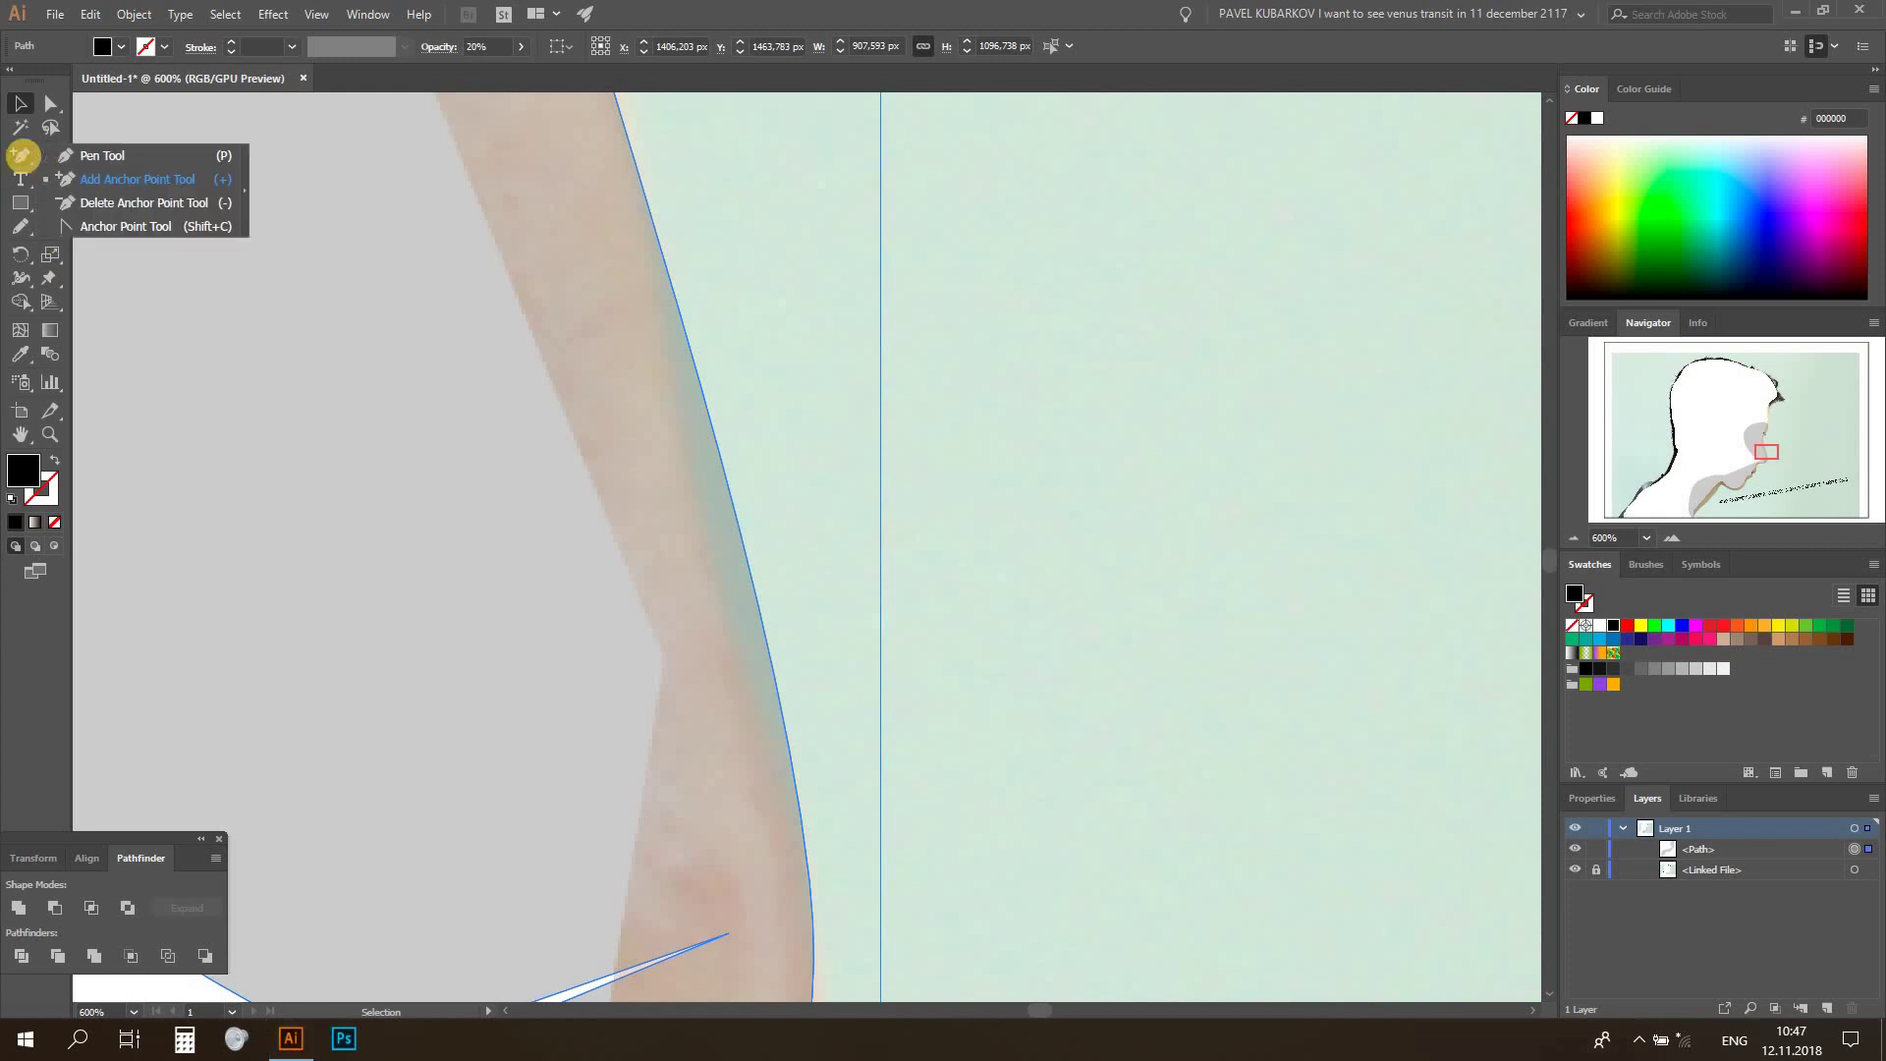
{"action": "left_click", "coordinate": [65, 179]}
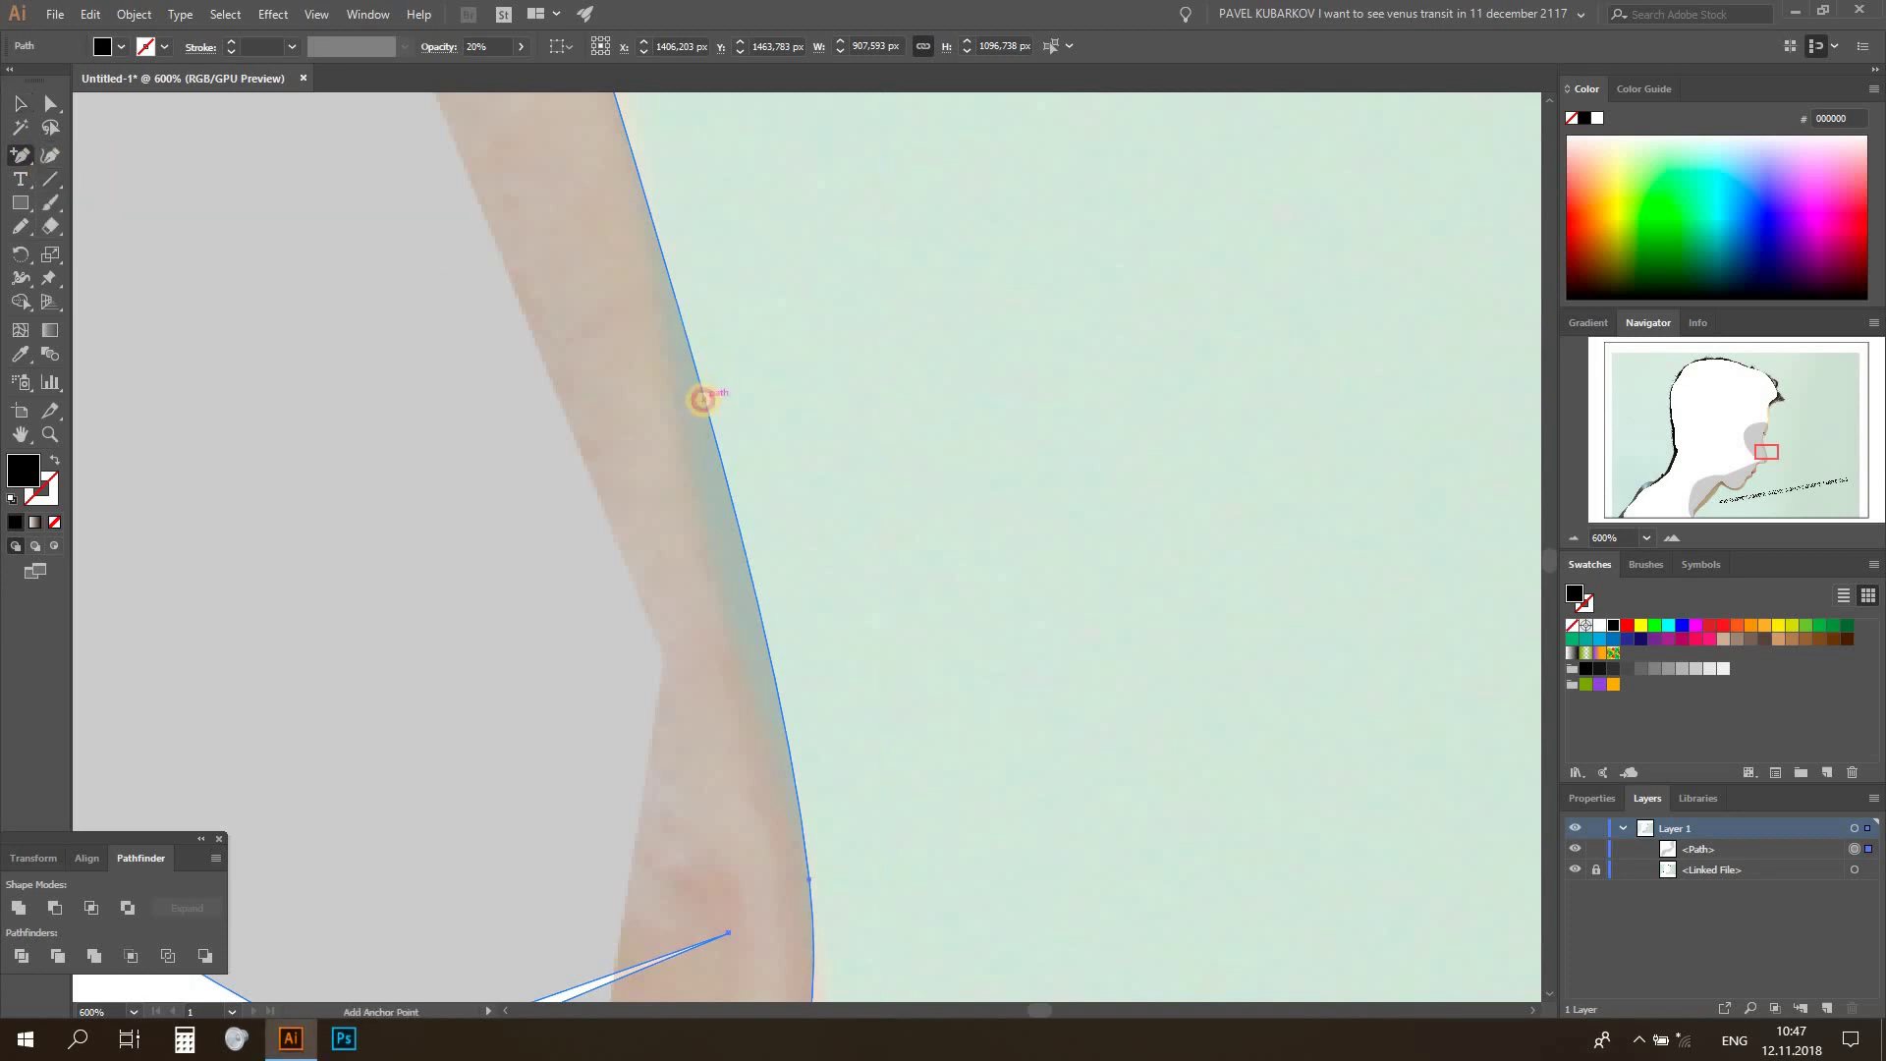
{"action": "left_click", "coordinate": [702, 399]}
{"action": "left_click", "coordinate": [51, 103]}
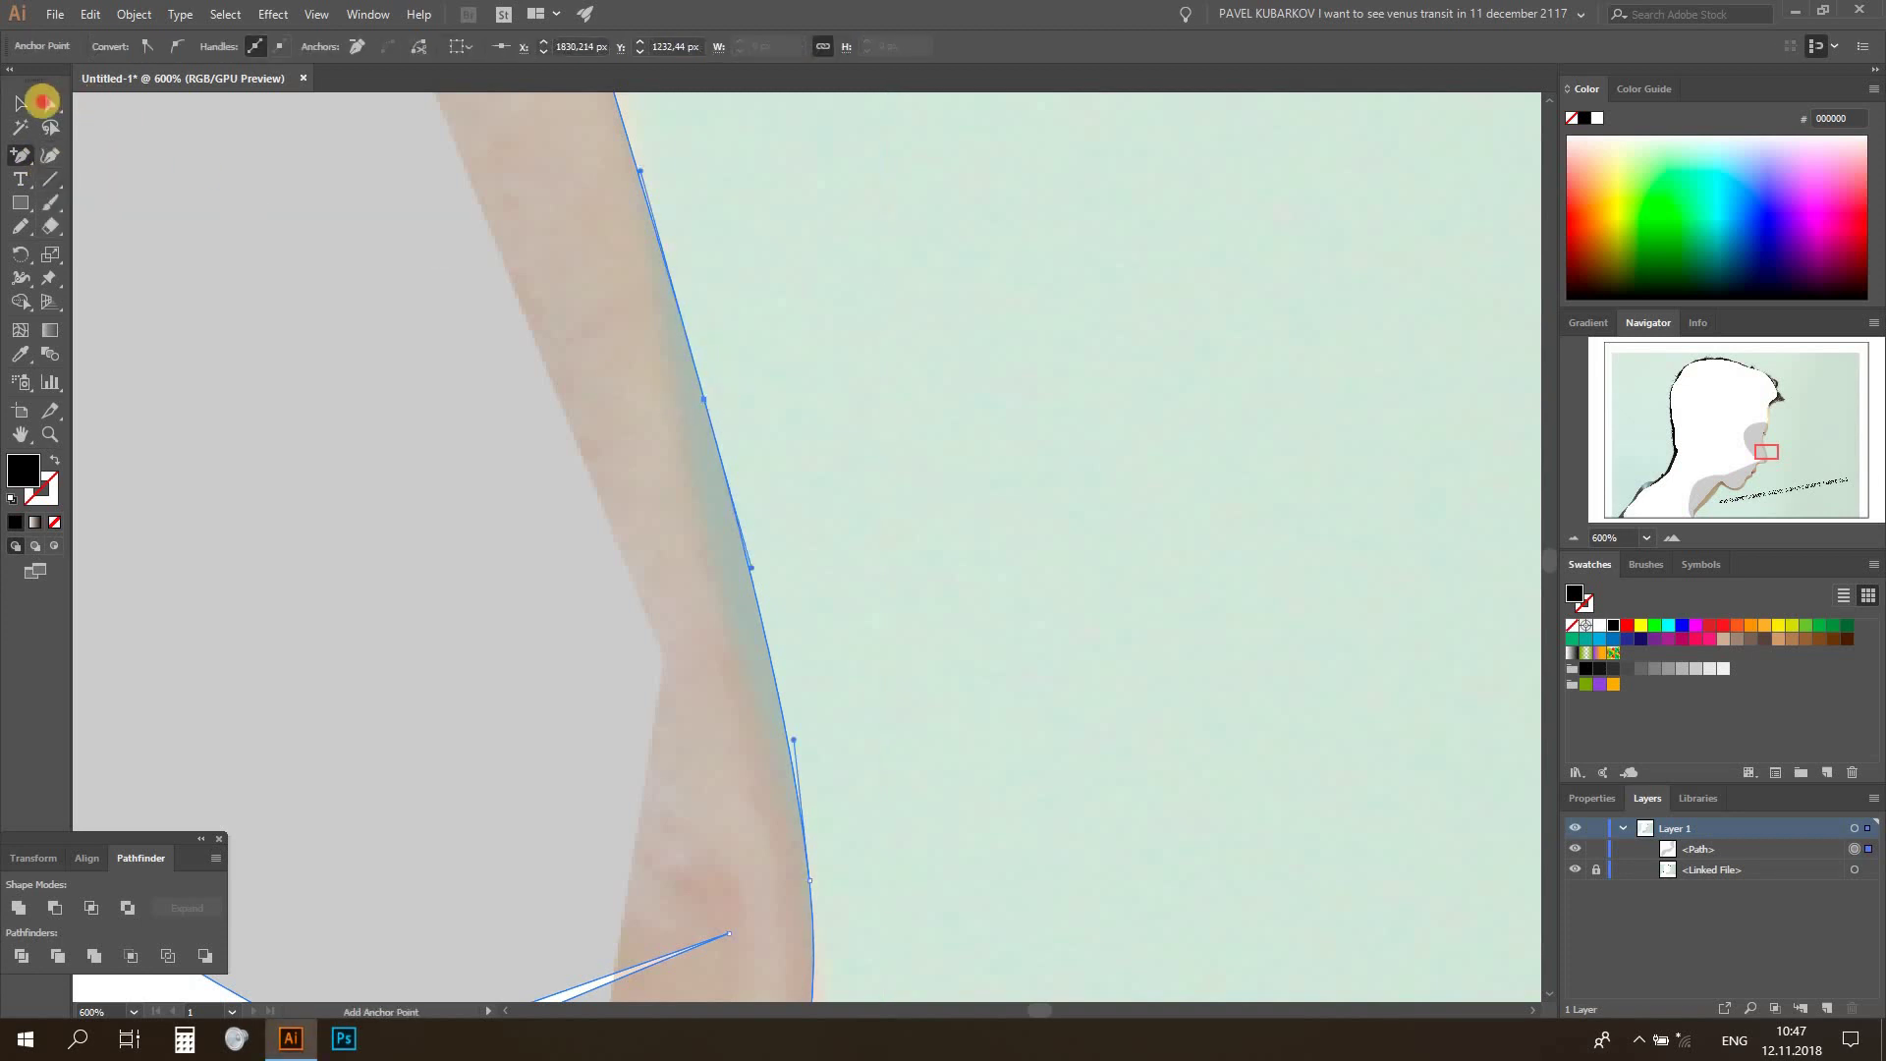
{"action": "left_click", "coordinate": [703, 399]}
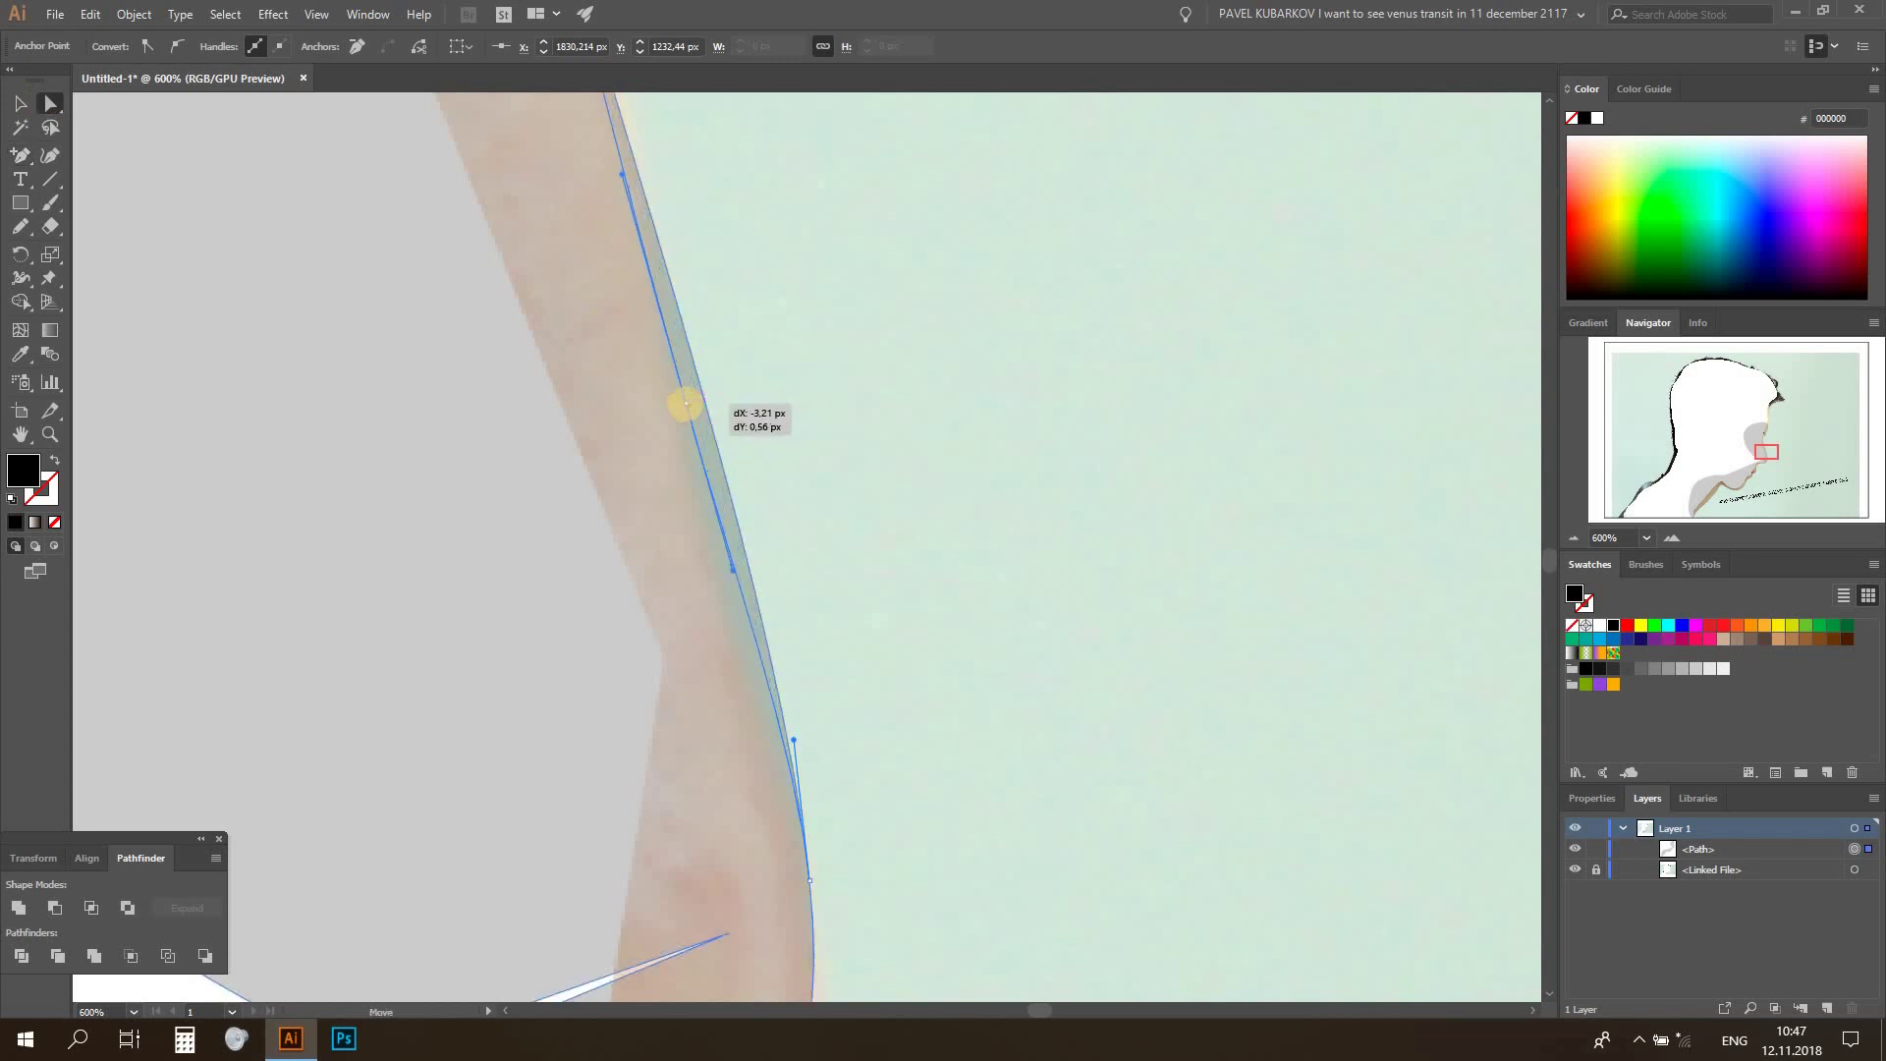
{"action": "left_click_drag", "start_coordinate": [704, 399], "coordinate": [686, 402]}
Move an anchor on the curved section down so it fits the skin edge
{"action": "scroll", "coordinate": [826, 482], "scroll_direction": "down", "scroll_amount": 3}
{"action": "scroll", "coordinate": [804, 547], "scroll_direction": "right", "scroll_amount": 3}
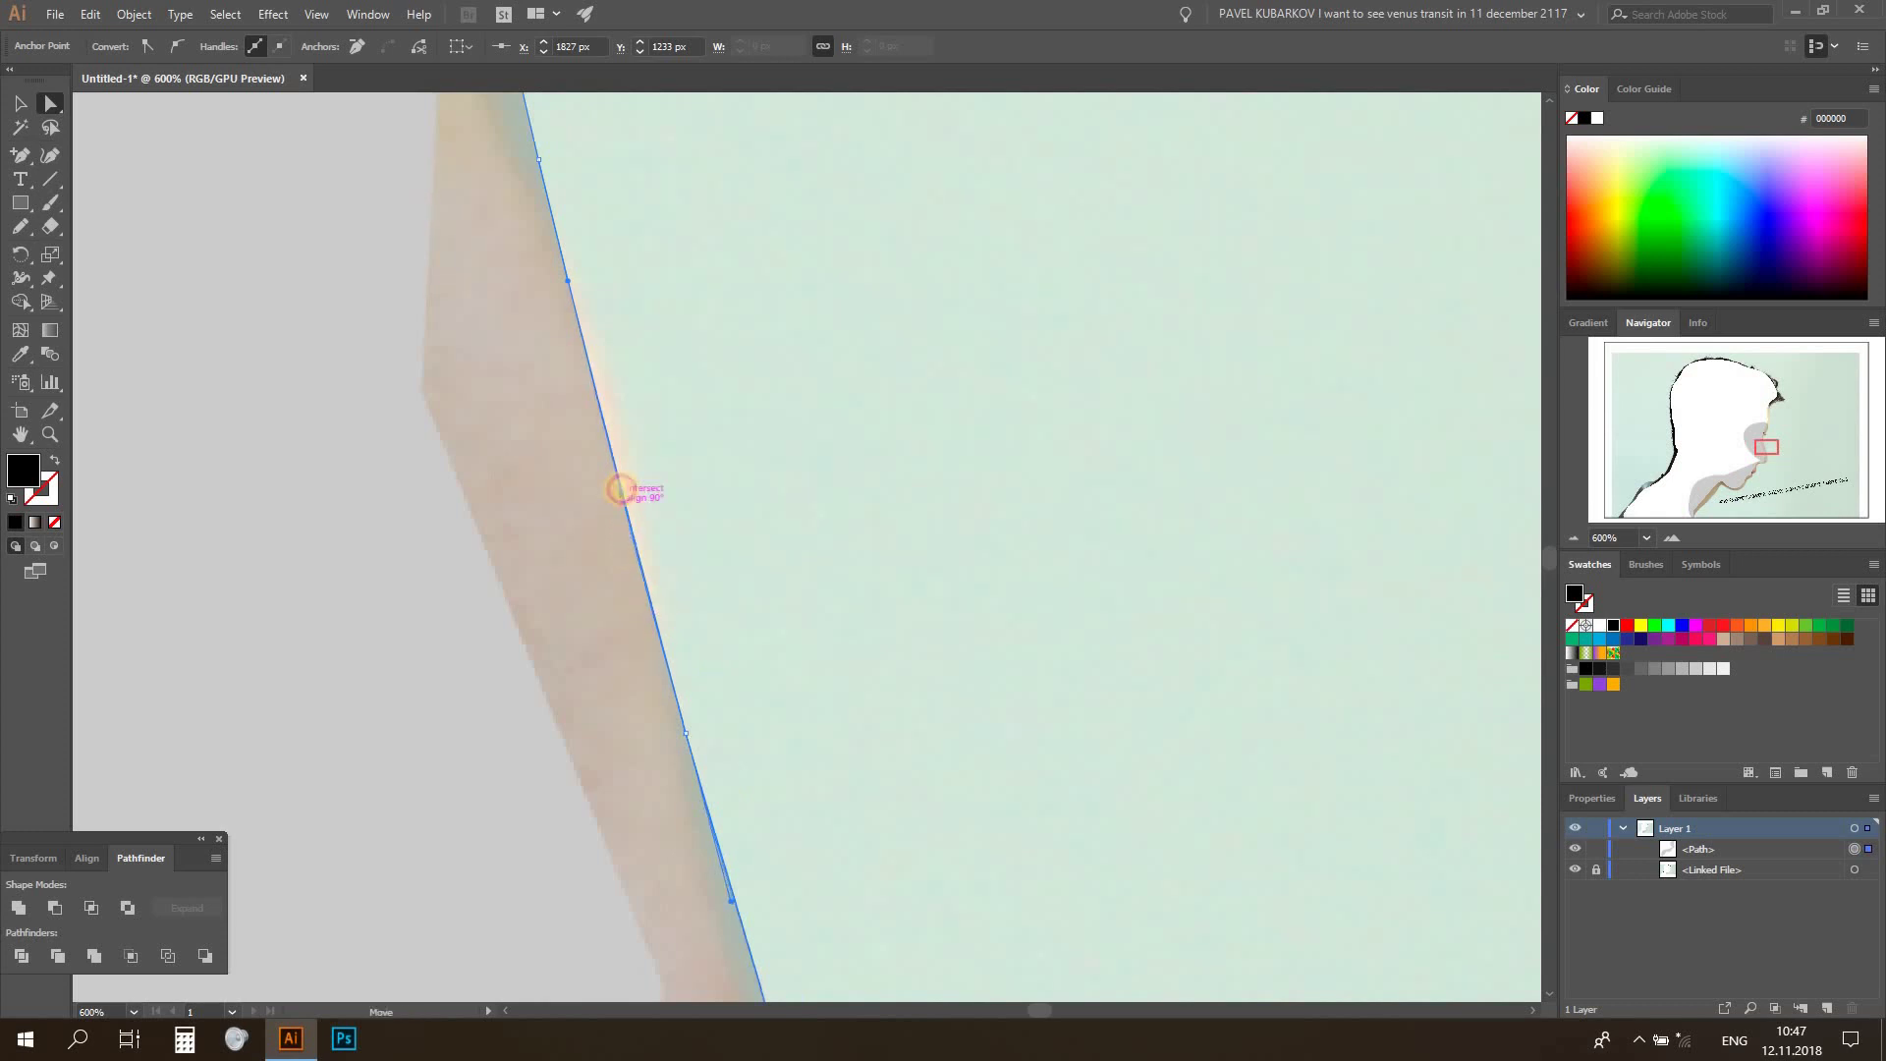
{"action": "scroll", "coordinate": [858, 539], "scroll_direction": "up", "scroll_amount": 5}
{"action": "left_click", "coordinate": [505, 350]}
{"action": "left_click_drag", "start_coordinate": [505, 351], "coordinate": [507, 372]}
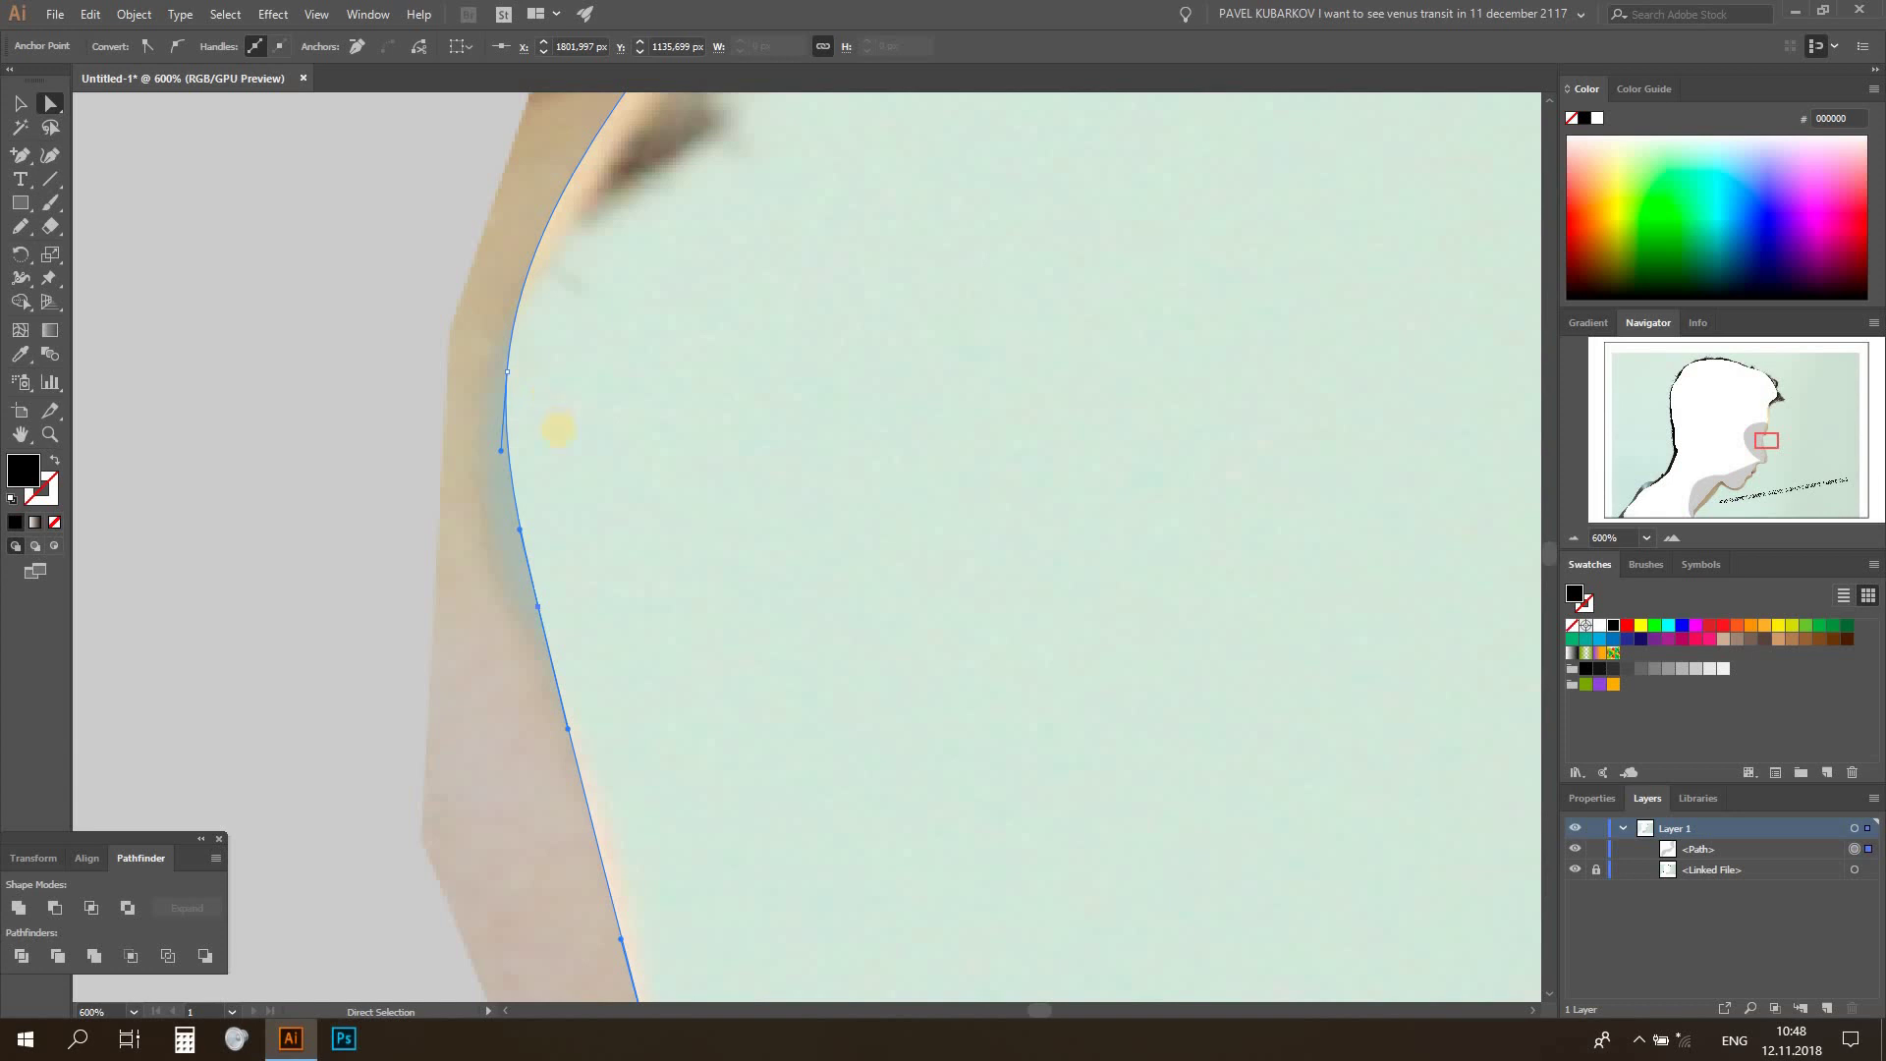
{"action": "scroll", "coordinate": [557, 430], "scroll_direction": "down", "scroll_amount": 1}
Delete three extra anchors from the contour and zoom out to 66.67%
{"action": "left_click_drag", "start_coordinate": [20, 155], "coordinate": [108, 192]}
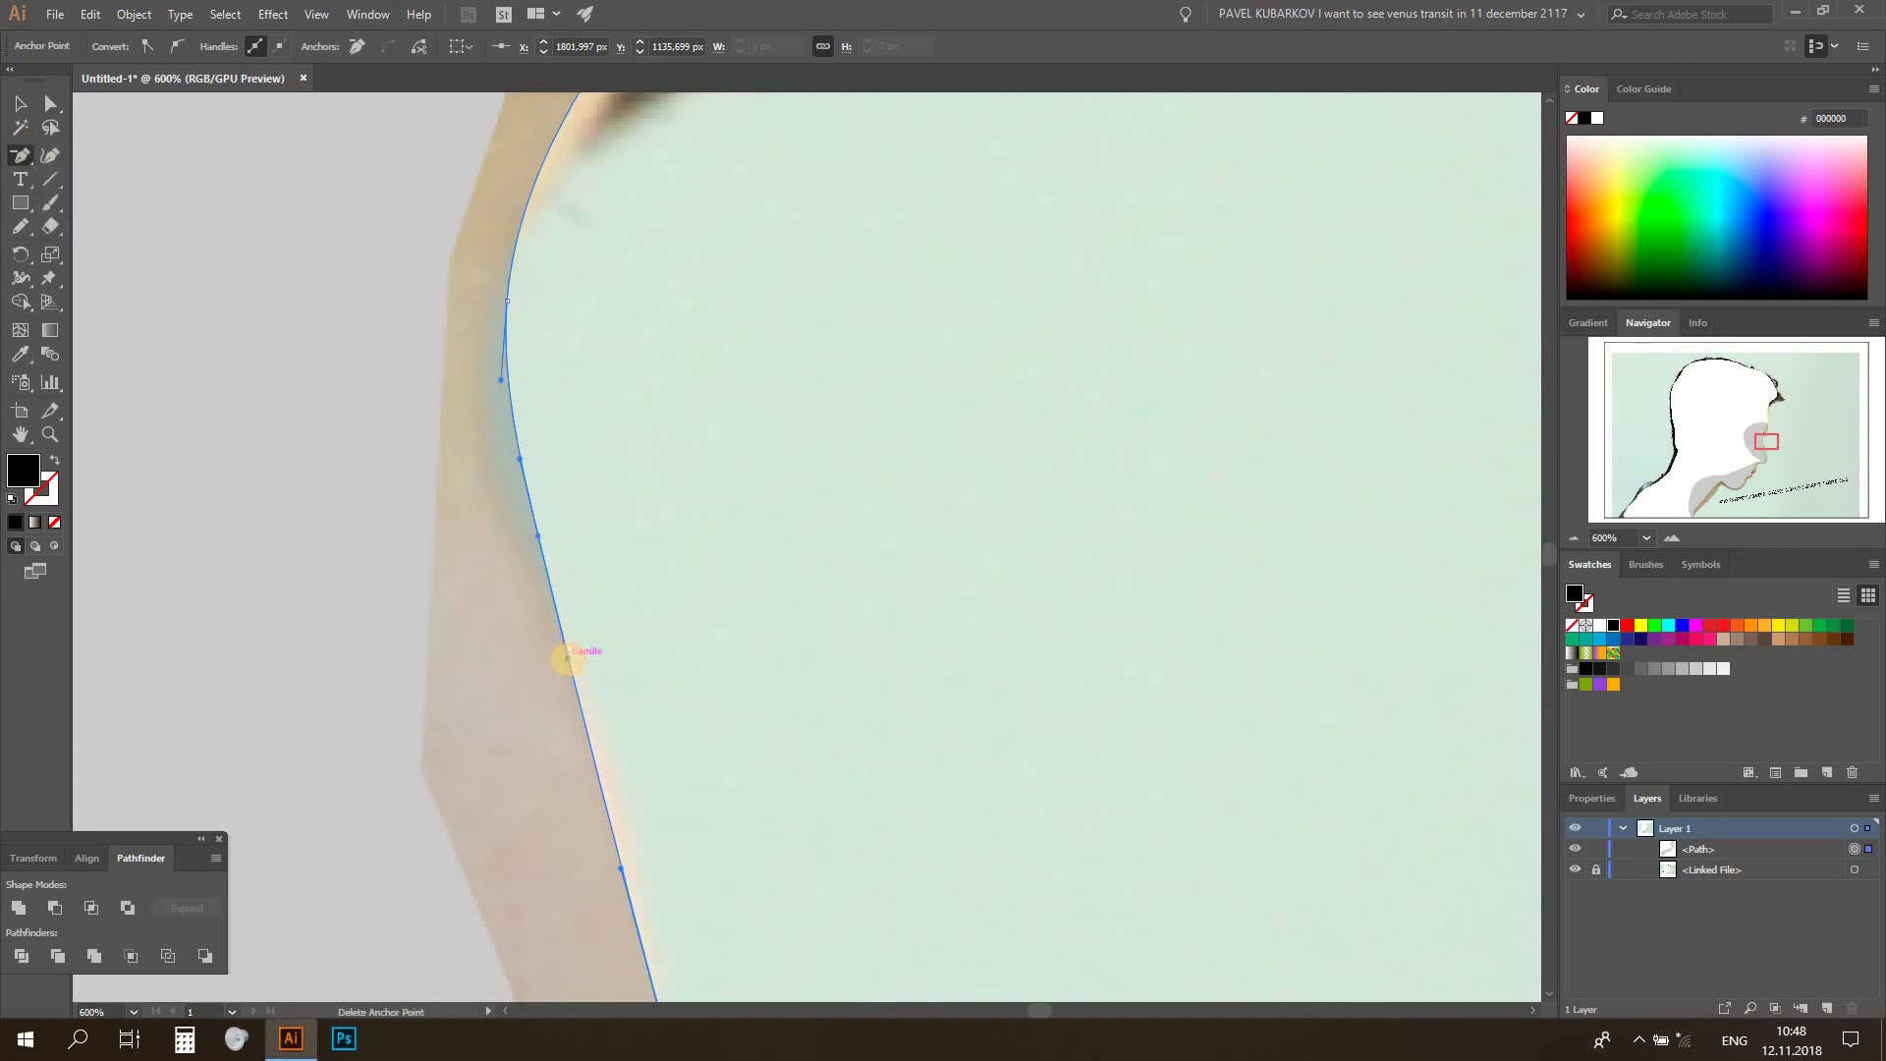
{"action": "left_click", "coordinate": [537, 535]}
{"action": "left_click", "coordinate": [518, 458]}
{"action": "left_click", "coordinate": [501, 379]}
{"action": "scroll", "coordinate": [674, 639], "scroll_direction": "down", "scroll_amount": 2}
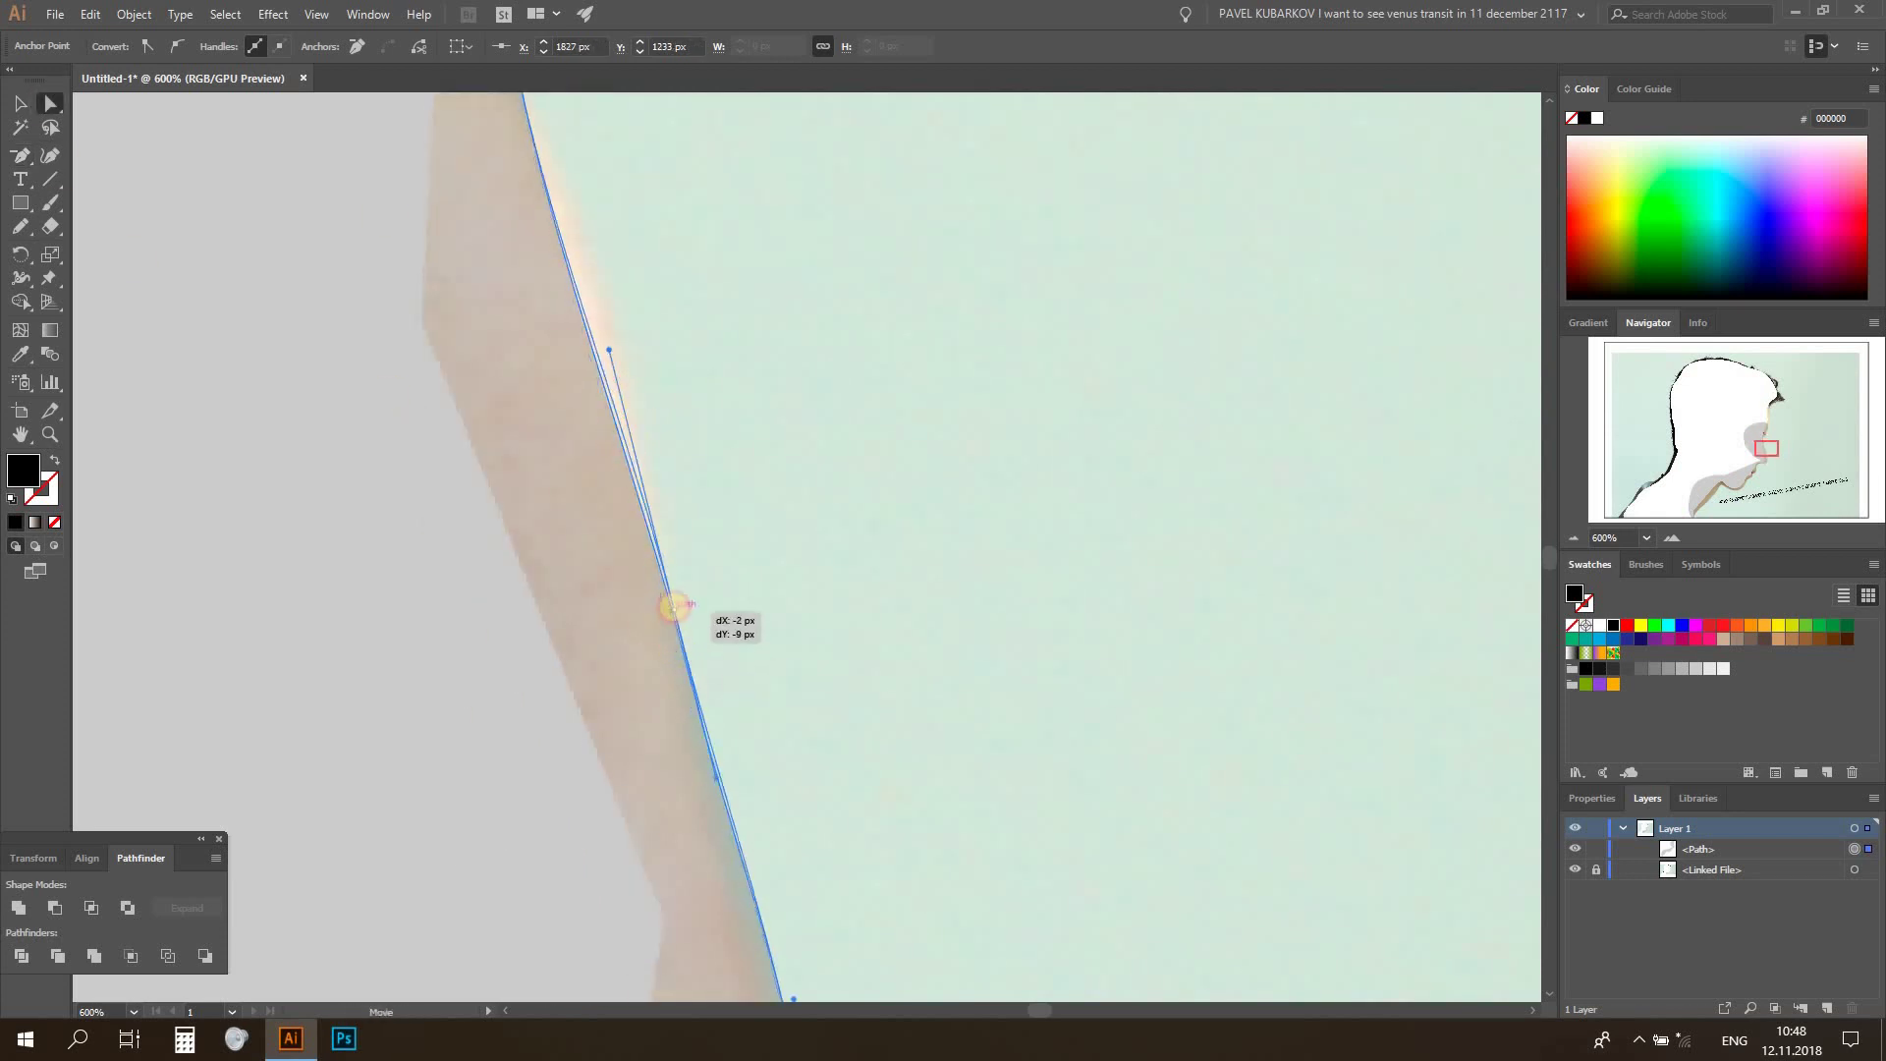
{"action": "key", "text": "v"}
{"action": "left_click", "coordinate": [133, 1011]}
{"action": "left_click", "coordinate": [169, 771]}
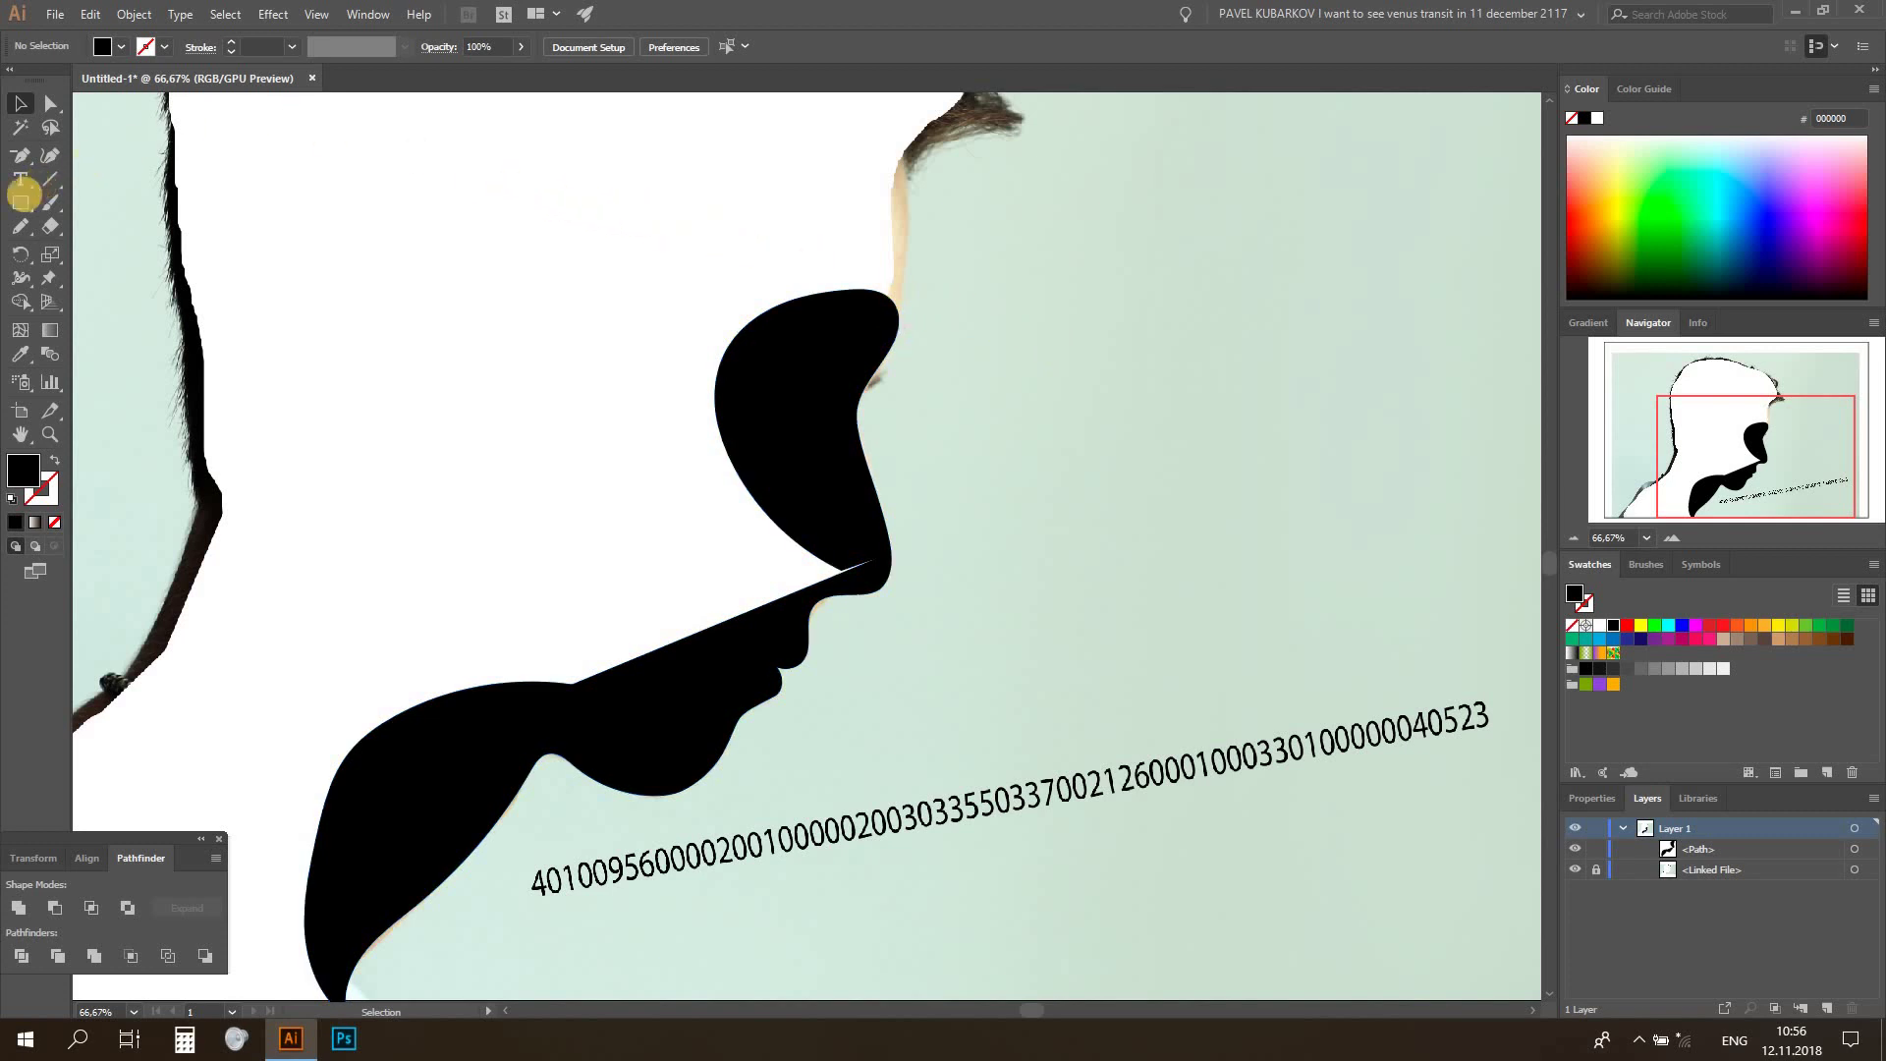
Draw a large and a smaller black rectangle to the right of the face
{"action": "left_click", "coordinate": [21, 201]}
{"action": "left_click", "coordinate": [1056, 310]}
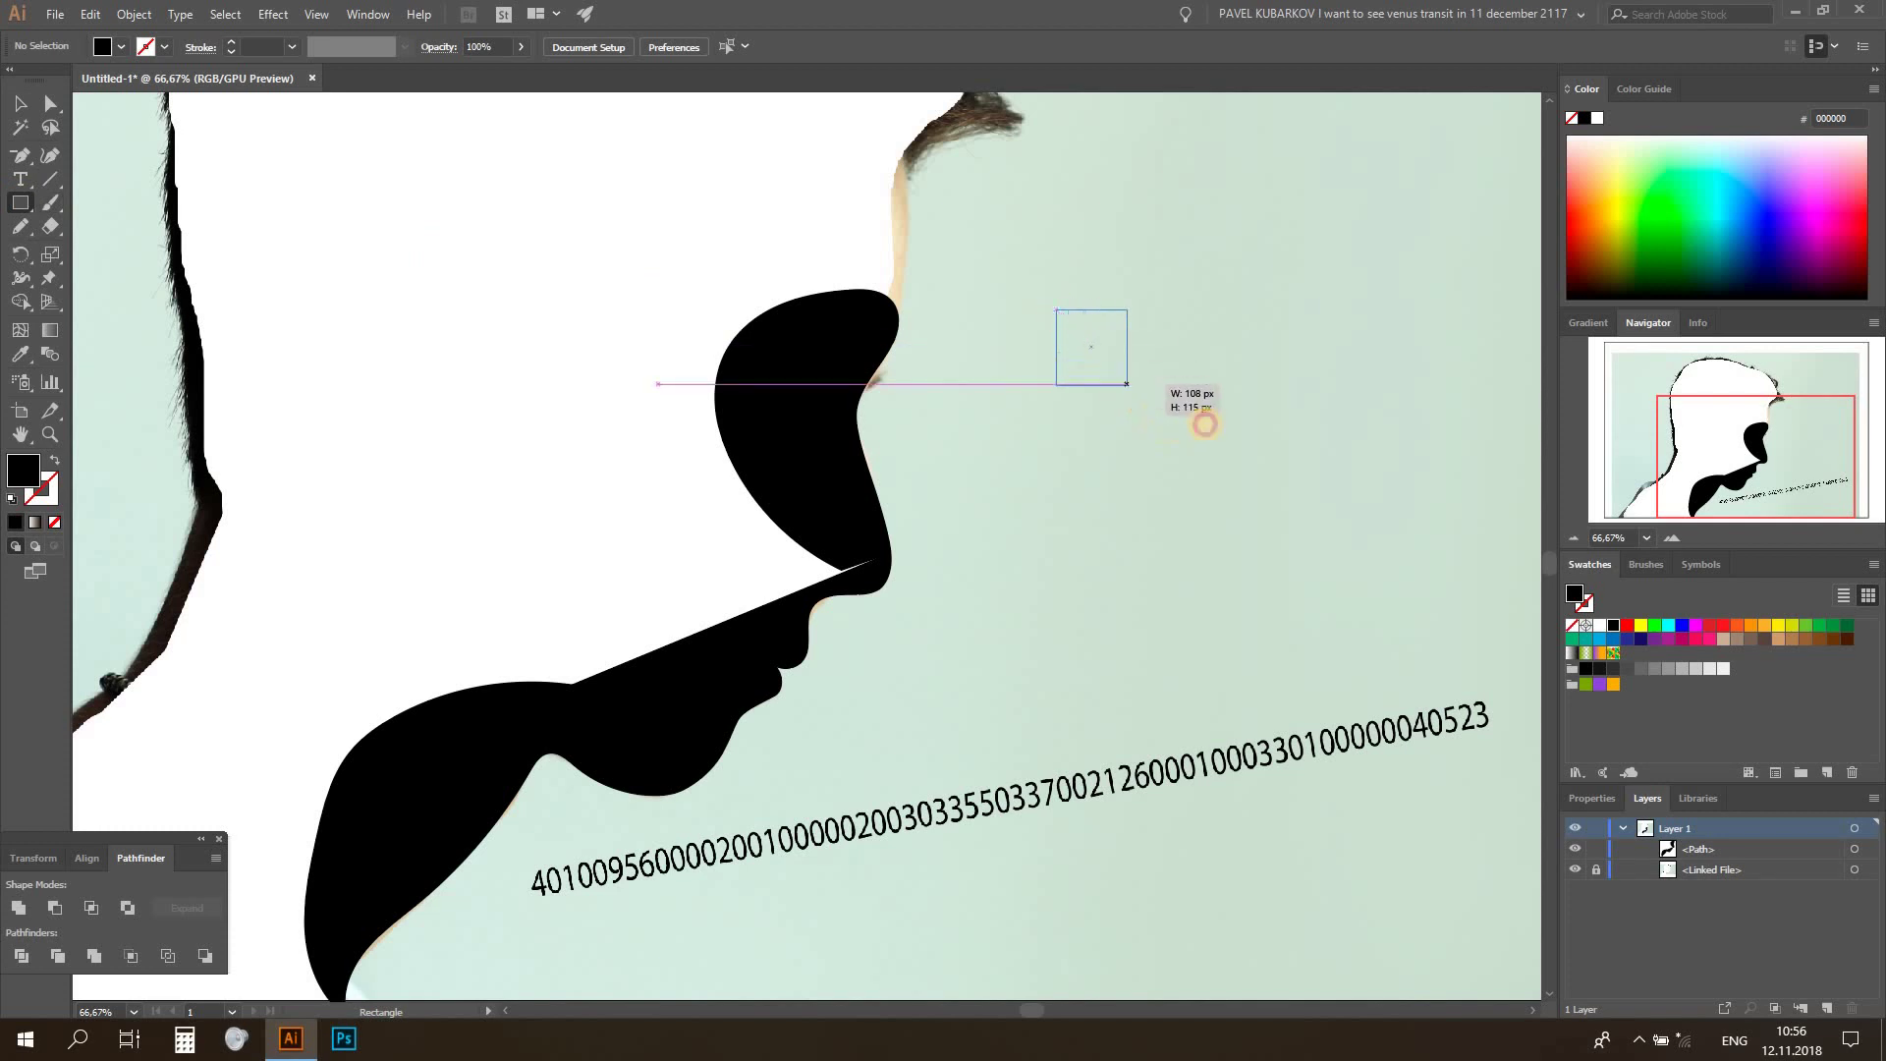
{"action": "left_click_drag", "start_coordinate": [1118, 382], "coordinate": [1208, 424]}
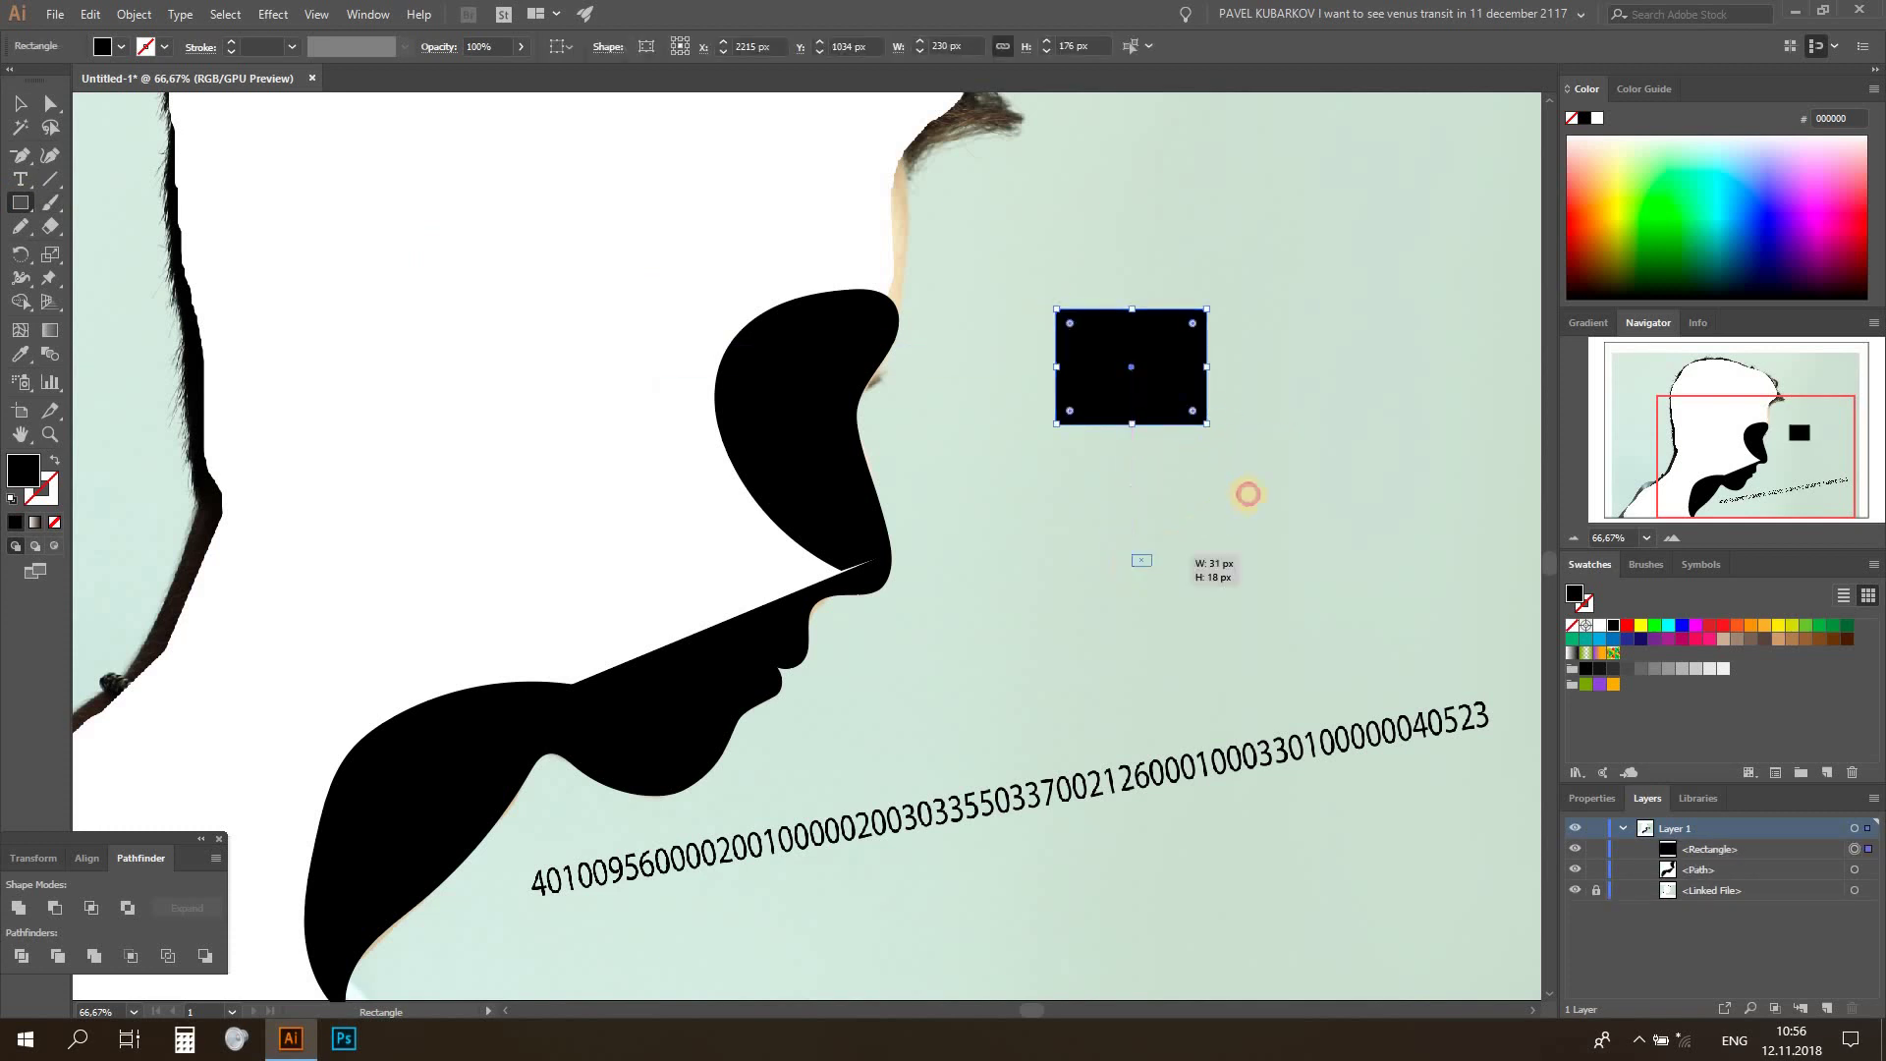
{"action": "left_click_drag", "start_coordinate": [1135, 562], "coordinate": [1247, 493]}
Butt the small rectangle against the big one's right side and unite them
{"action": "key", "text": "v"}
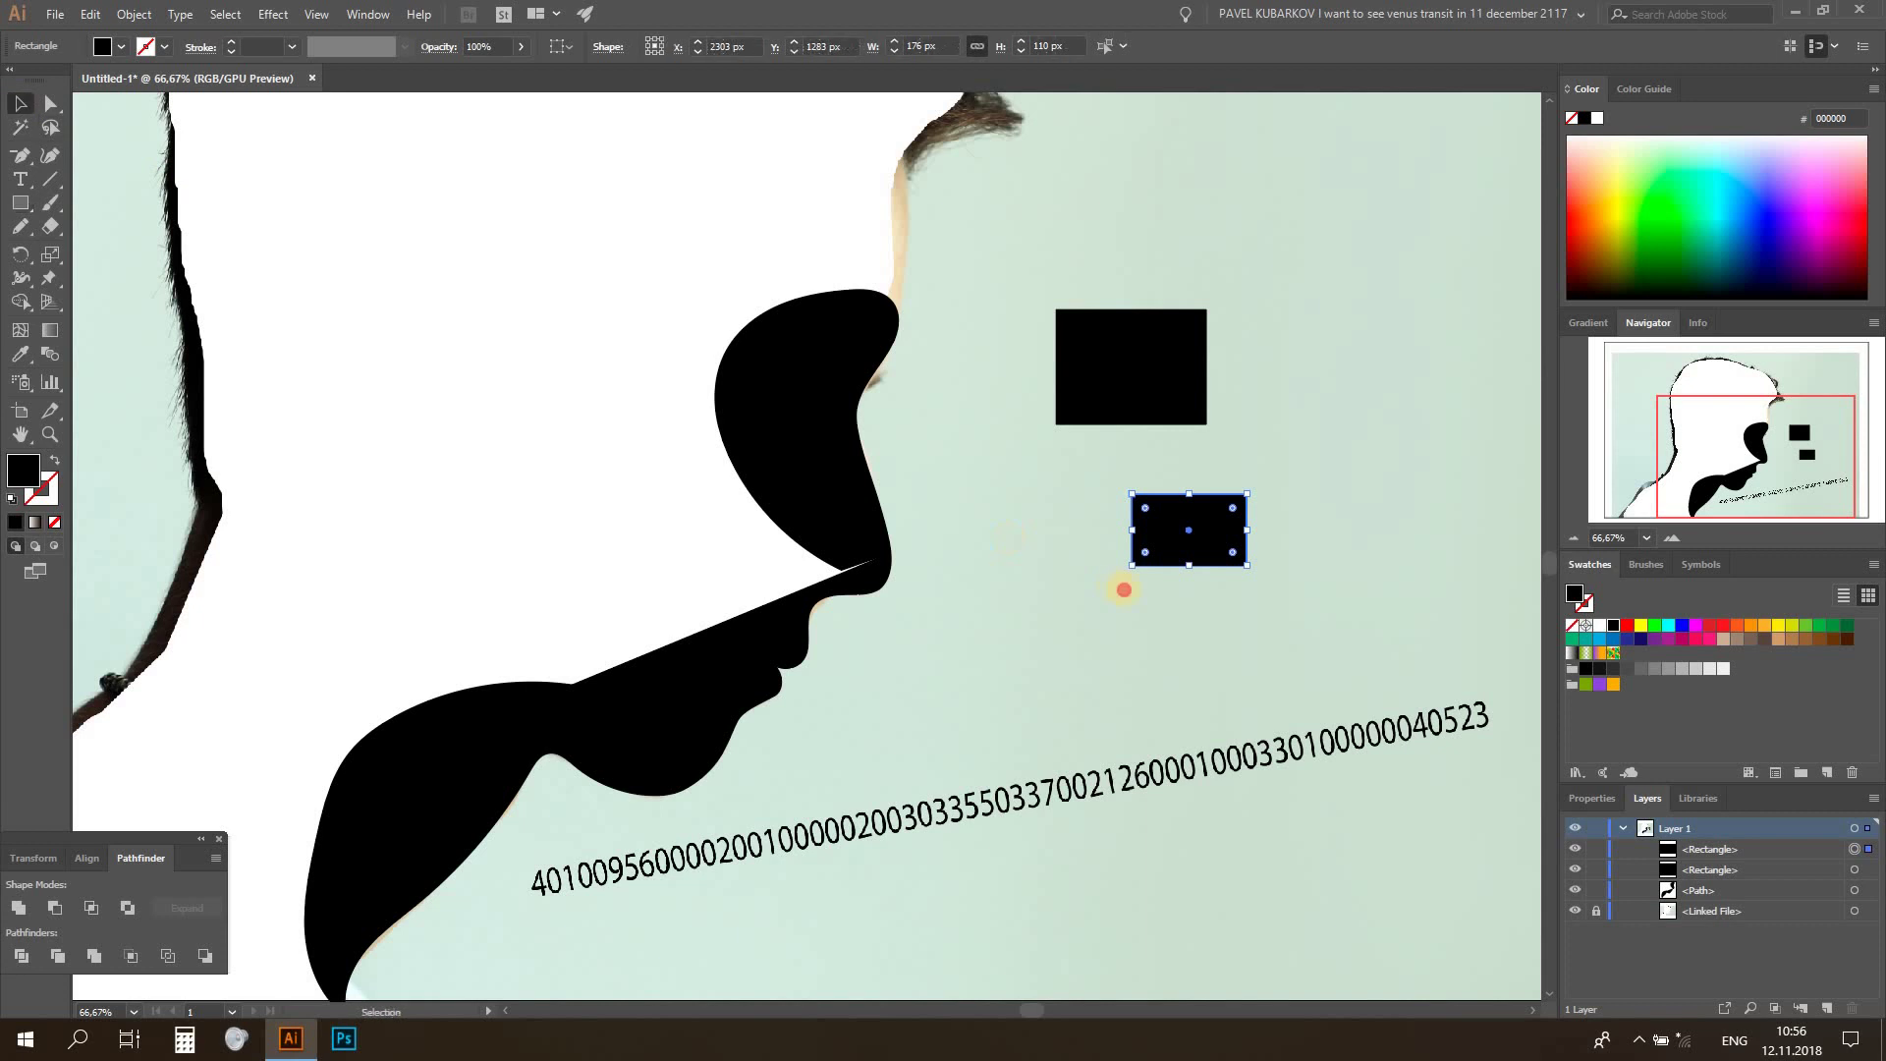
{"action": "left_click", "coordinate": [1159, 460]}
{"action": "left_click_drag", "start_coordinate": [1206, 530], "coordinate": [1214, 410]}
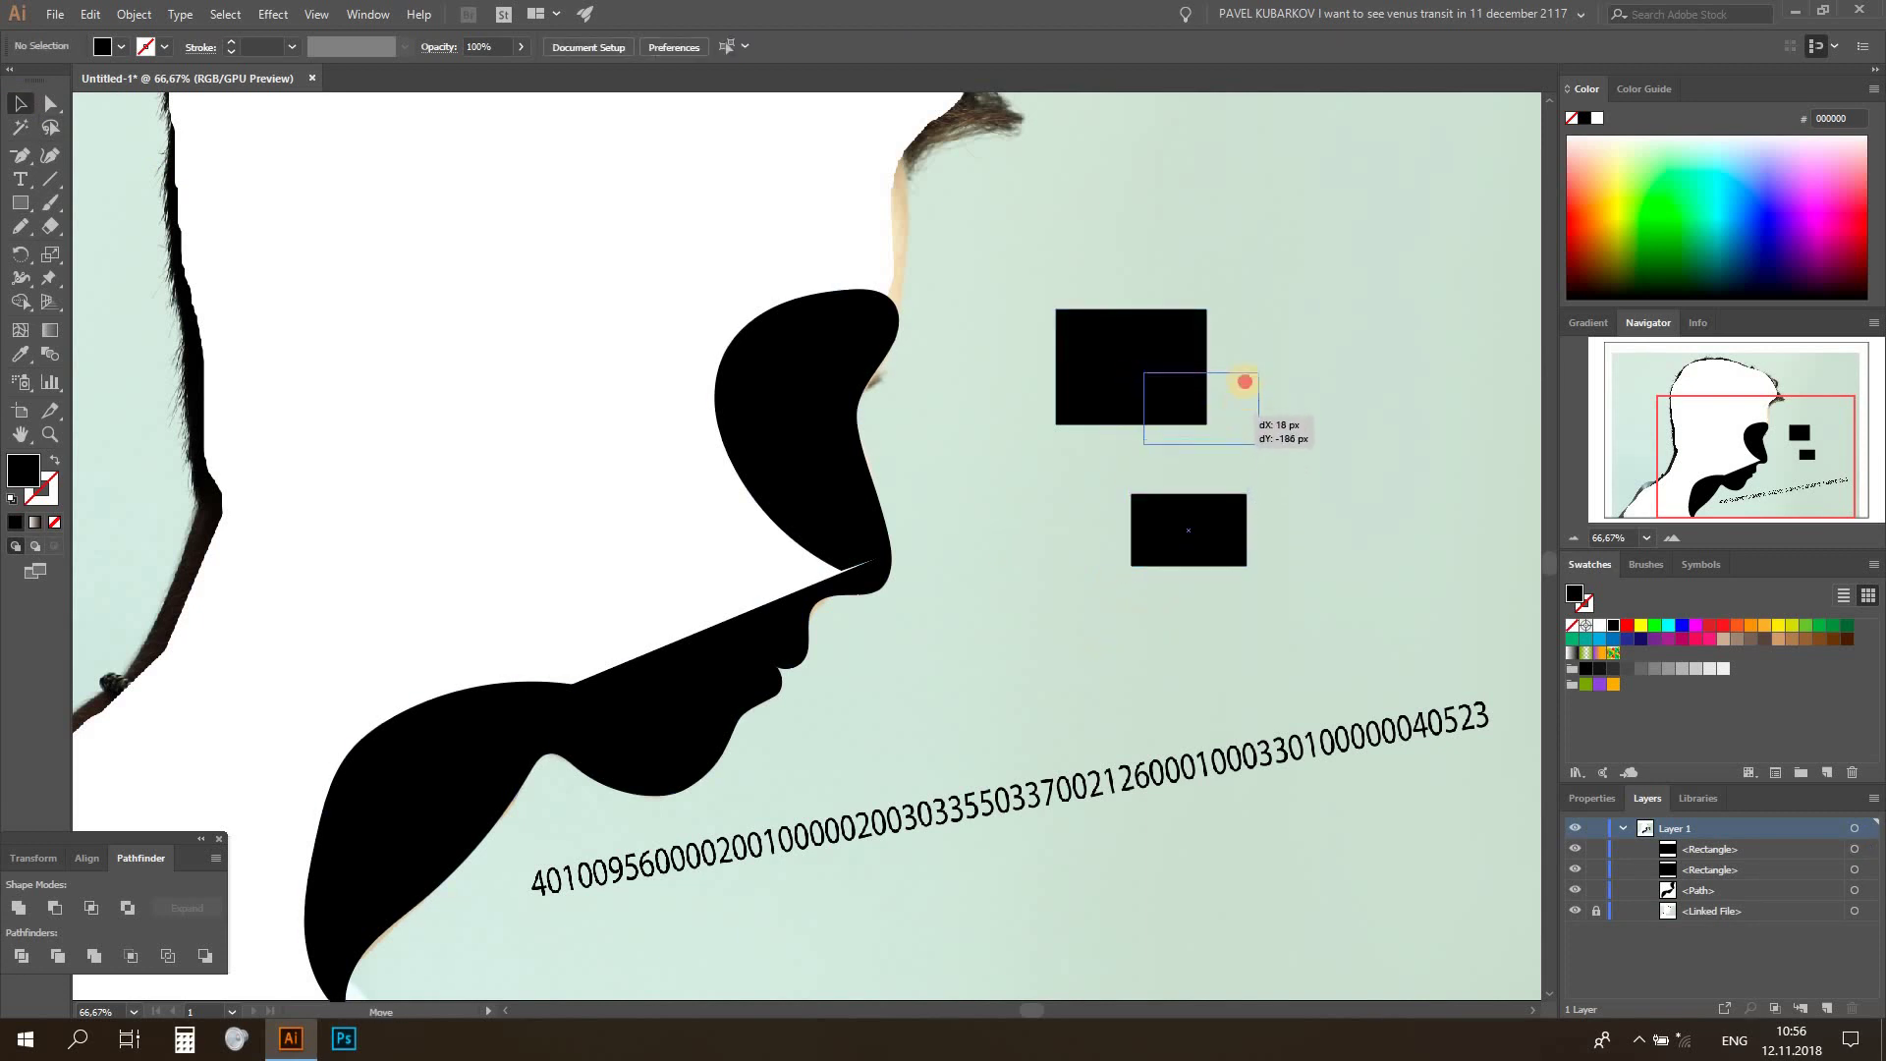
{"action": "left_click_drag", "start_coordinate": [1214, 411], "coordinate": [1239, 369]}
{"action": "key", "text": "ctrl+shift+a"}
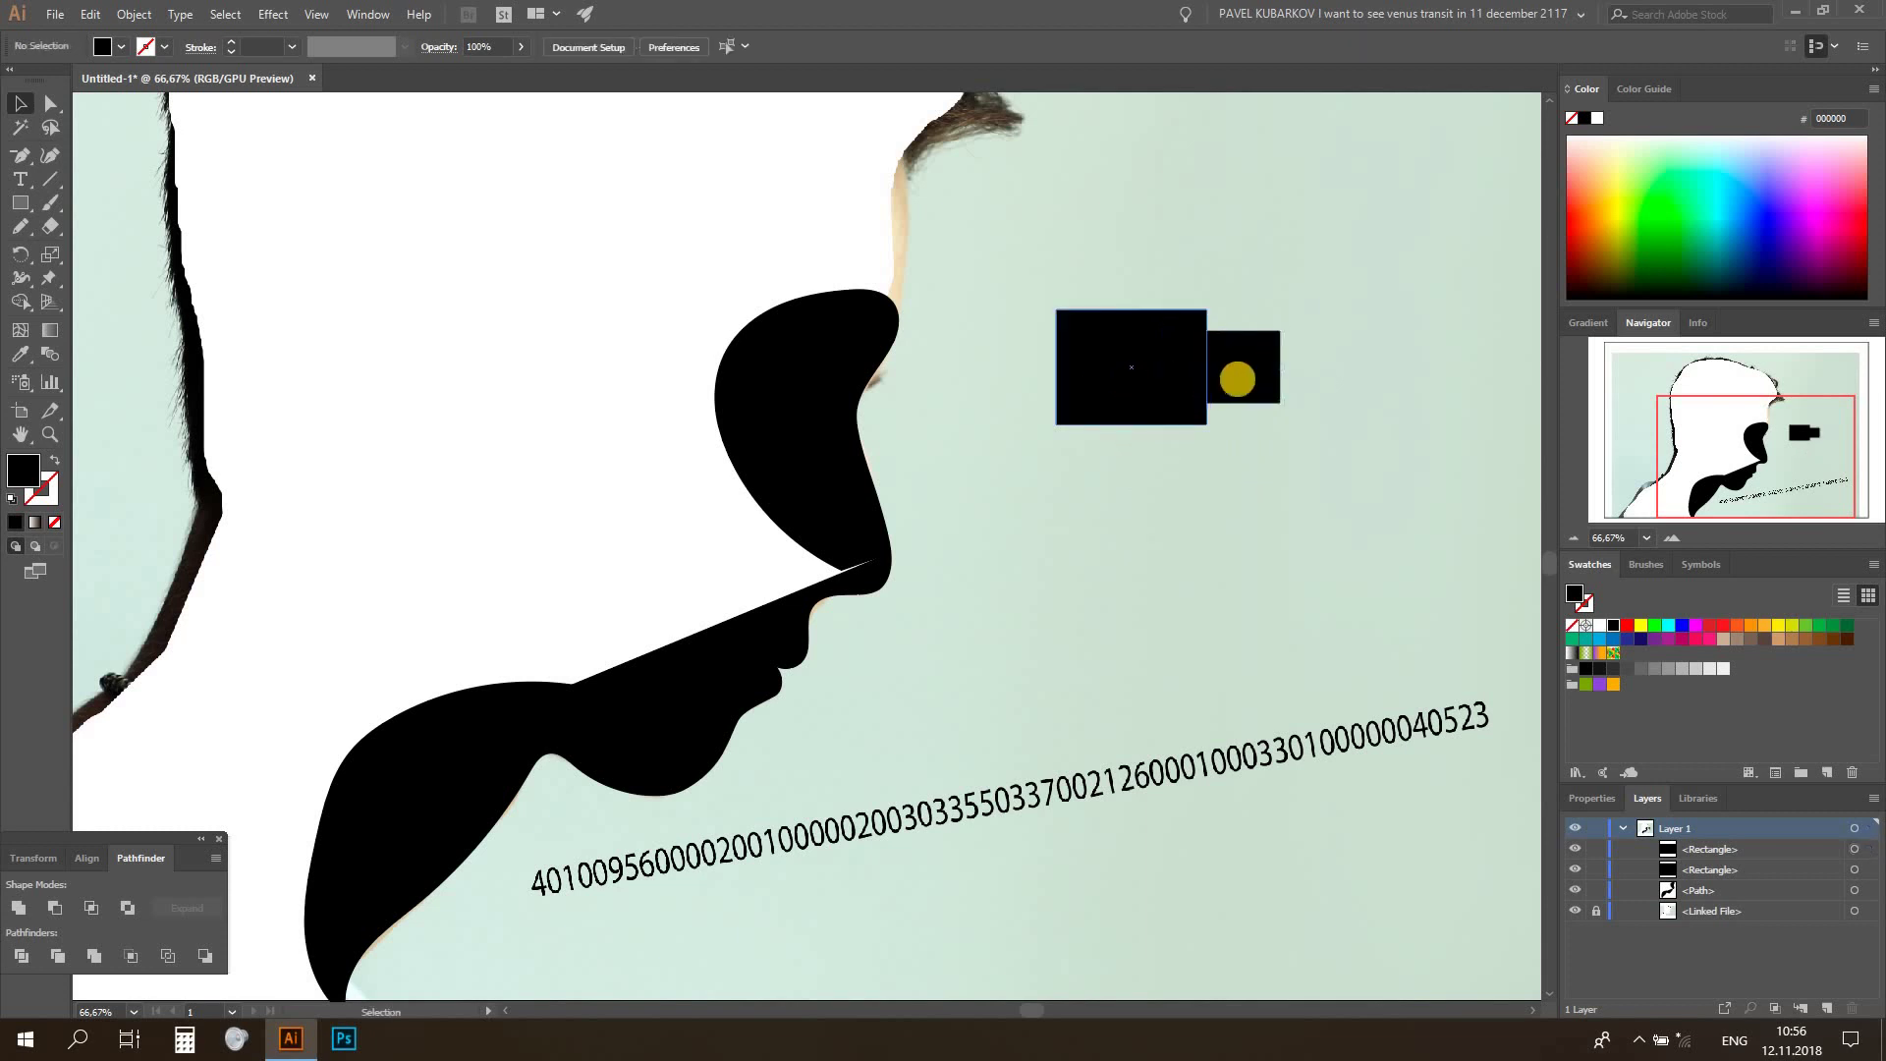
{"action": "left_click_drag", "start_coordinate": [1075, 257], "coordinate": [1281, 462]}
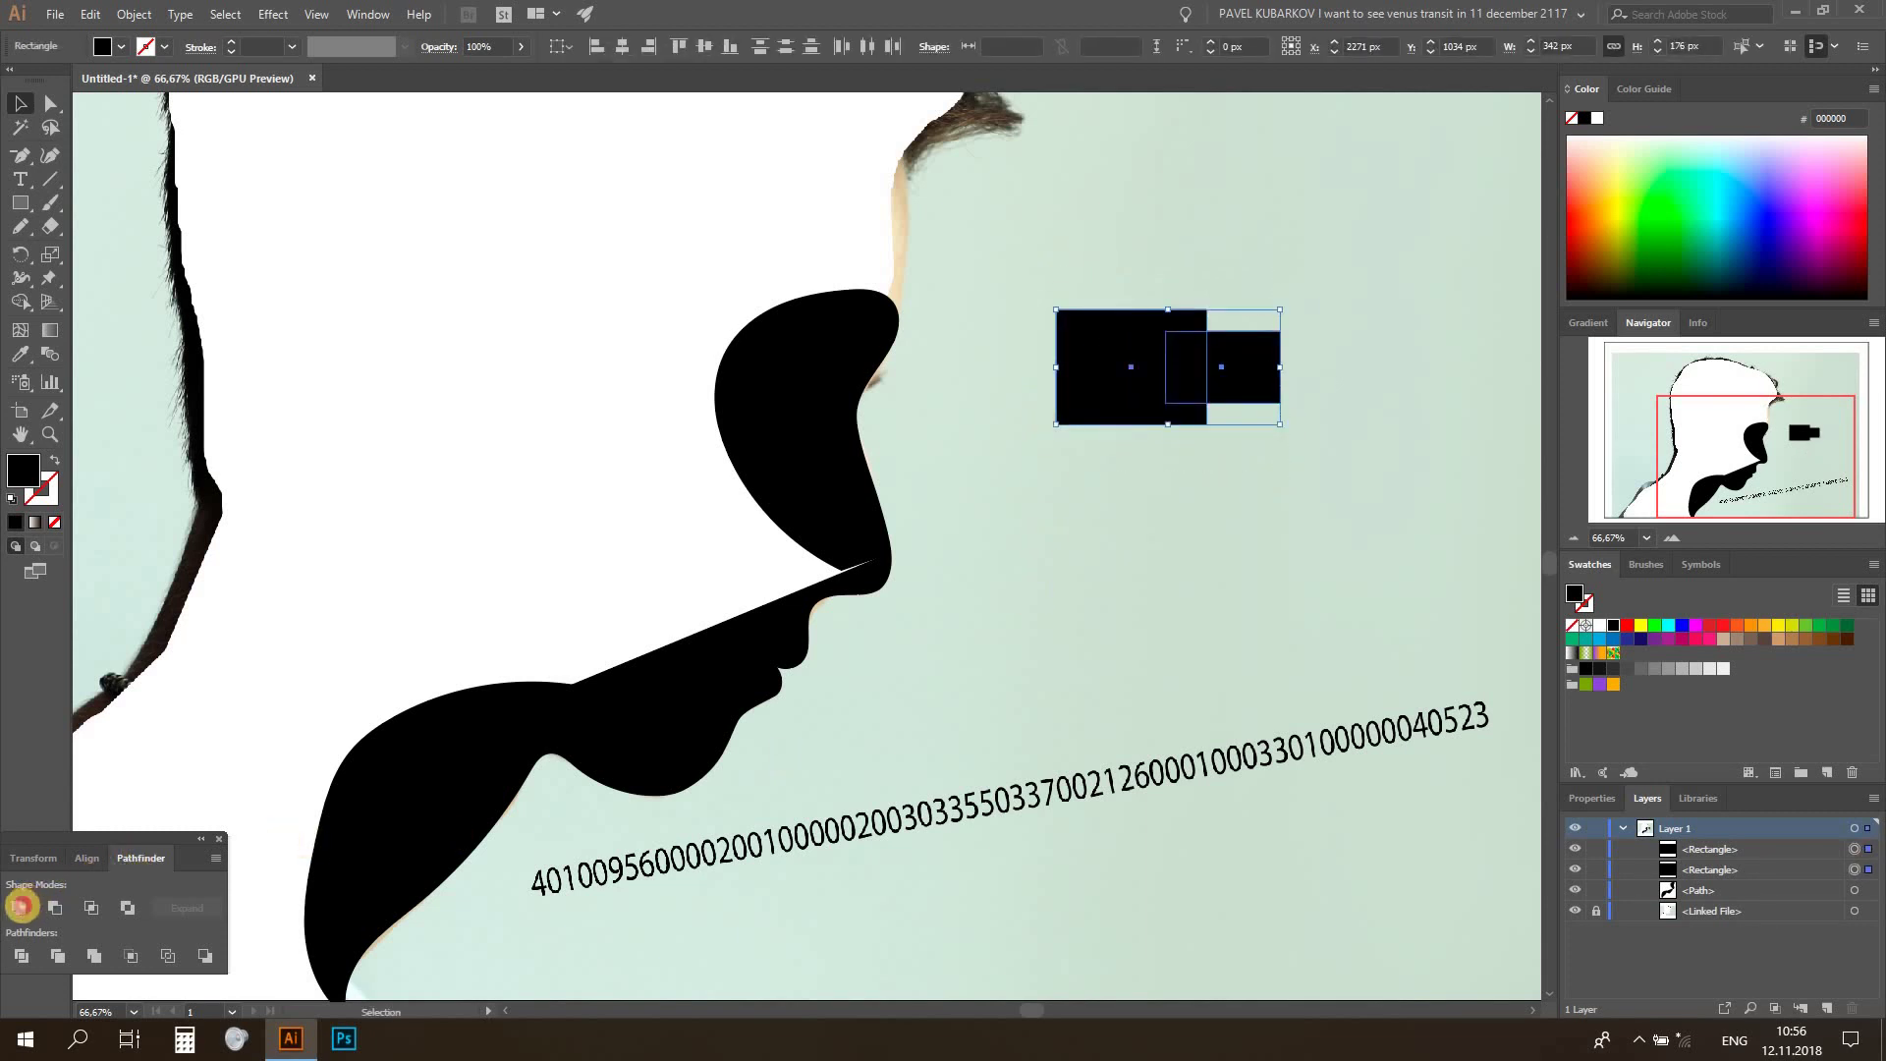
{"action": "left_click", "coordinate": [22, 906]}
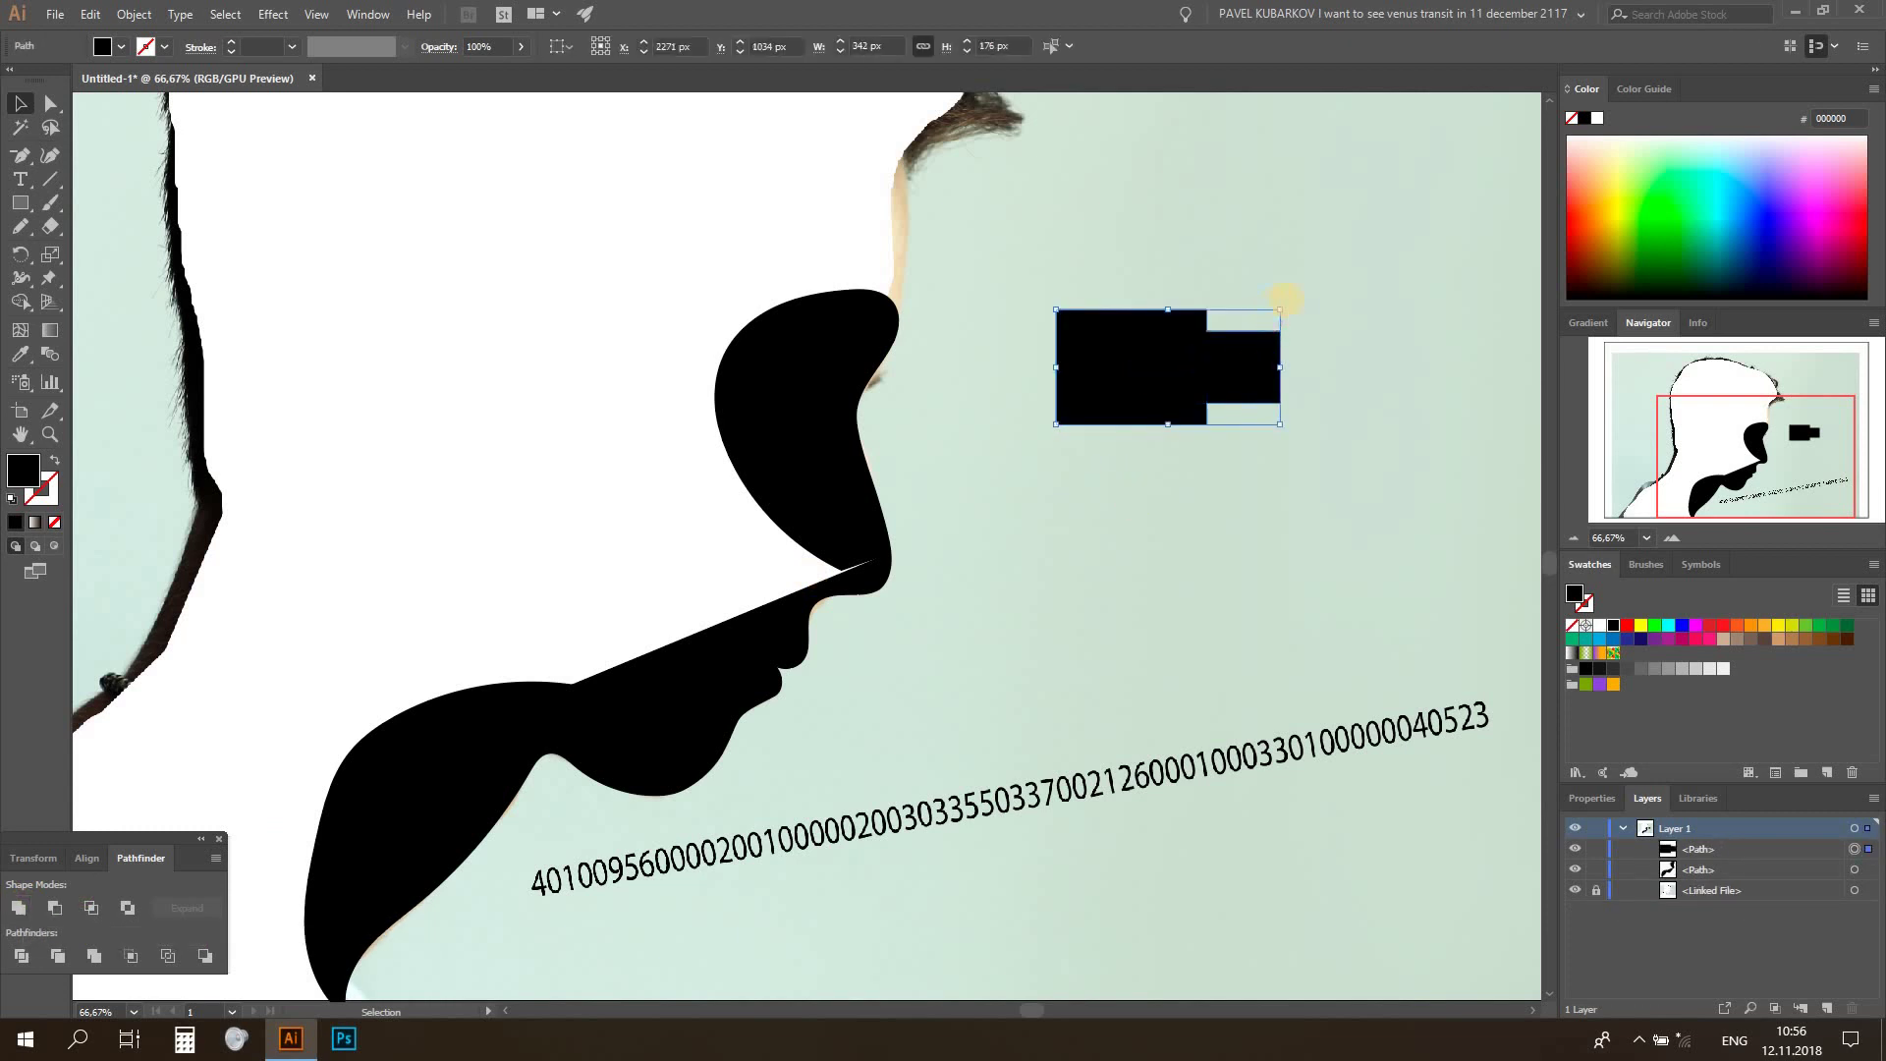
Try rotating and reshaping the merged test shape, round one corner, then delete it
{"action": "left_click_drag", "start_coordinate": [1299, 363], "coordinate": [1337, 352]}
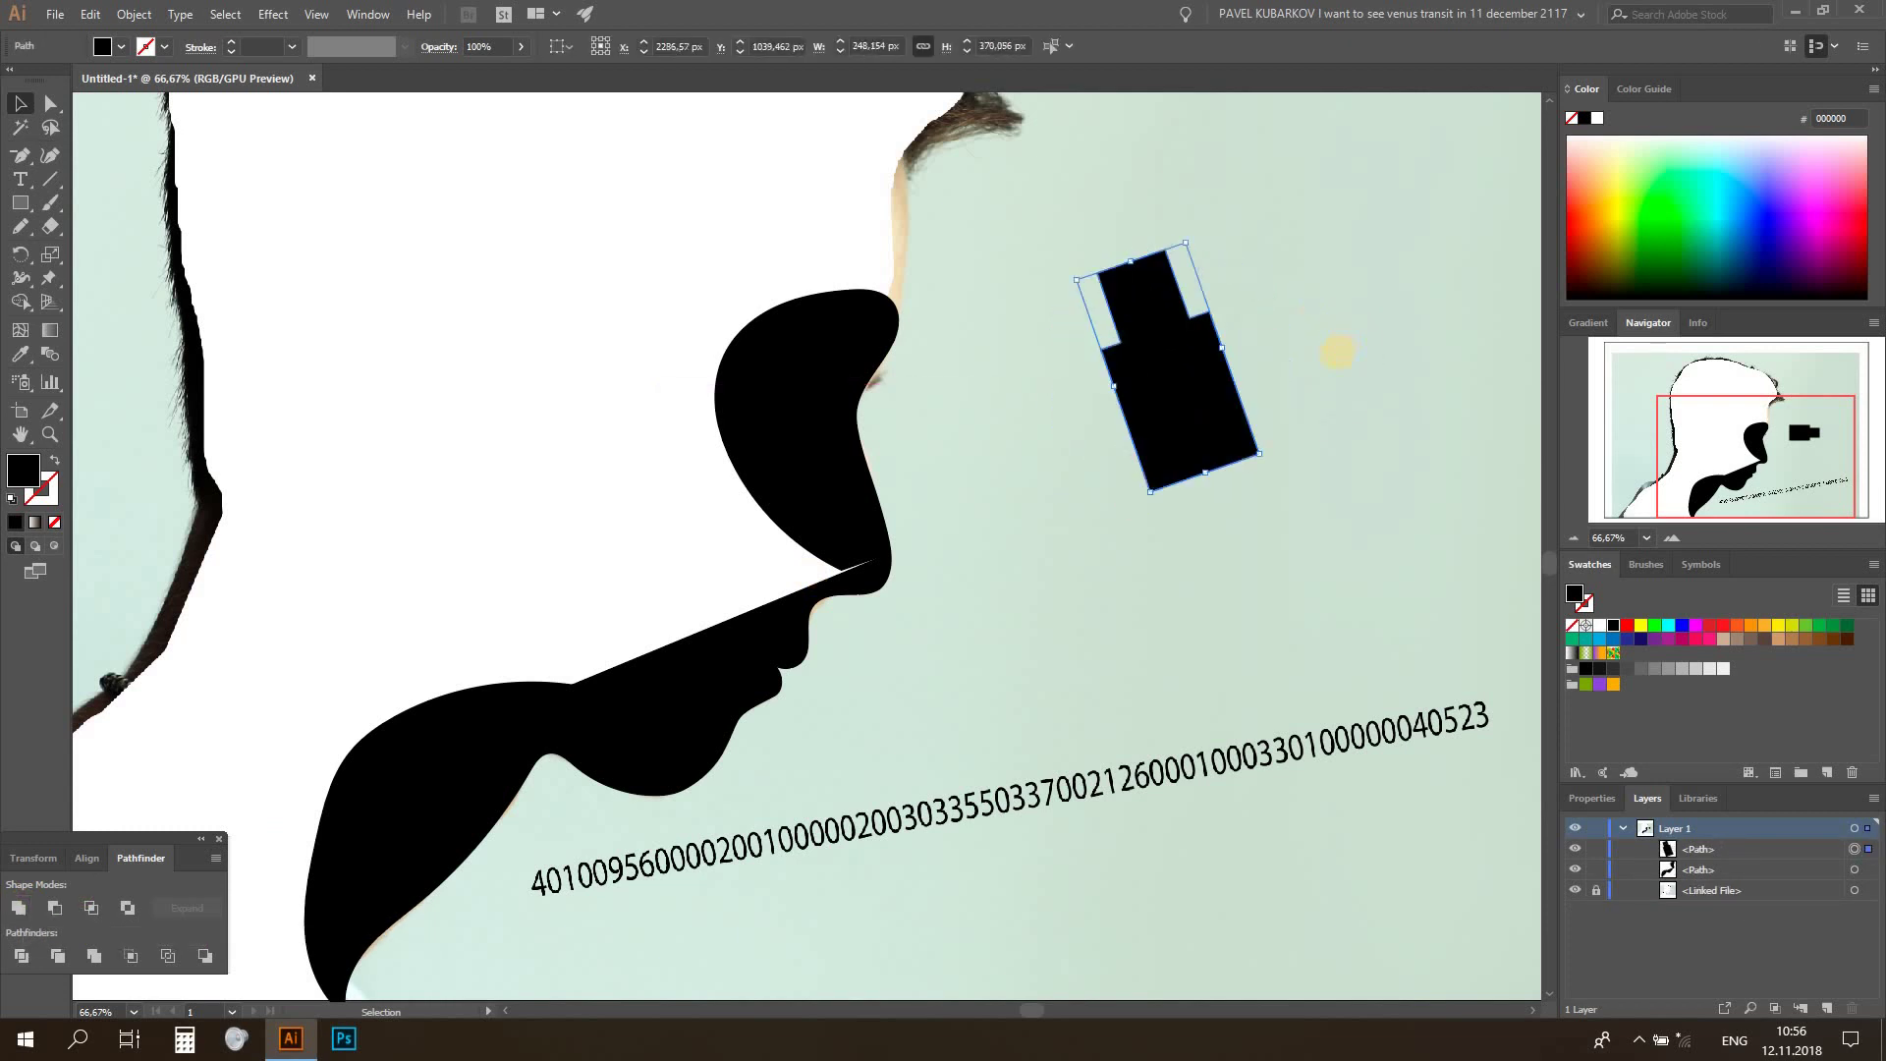
{"action": "key", "text": "ctrl+z"}
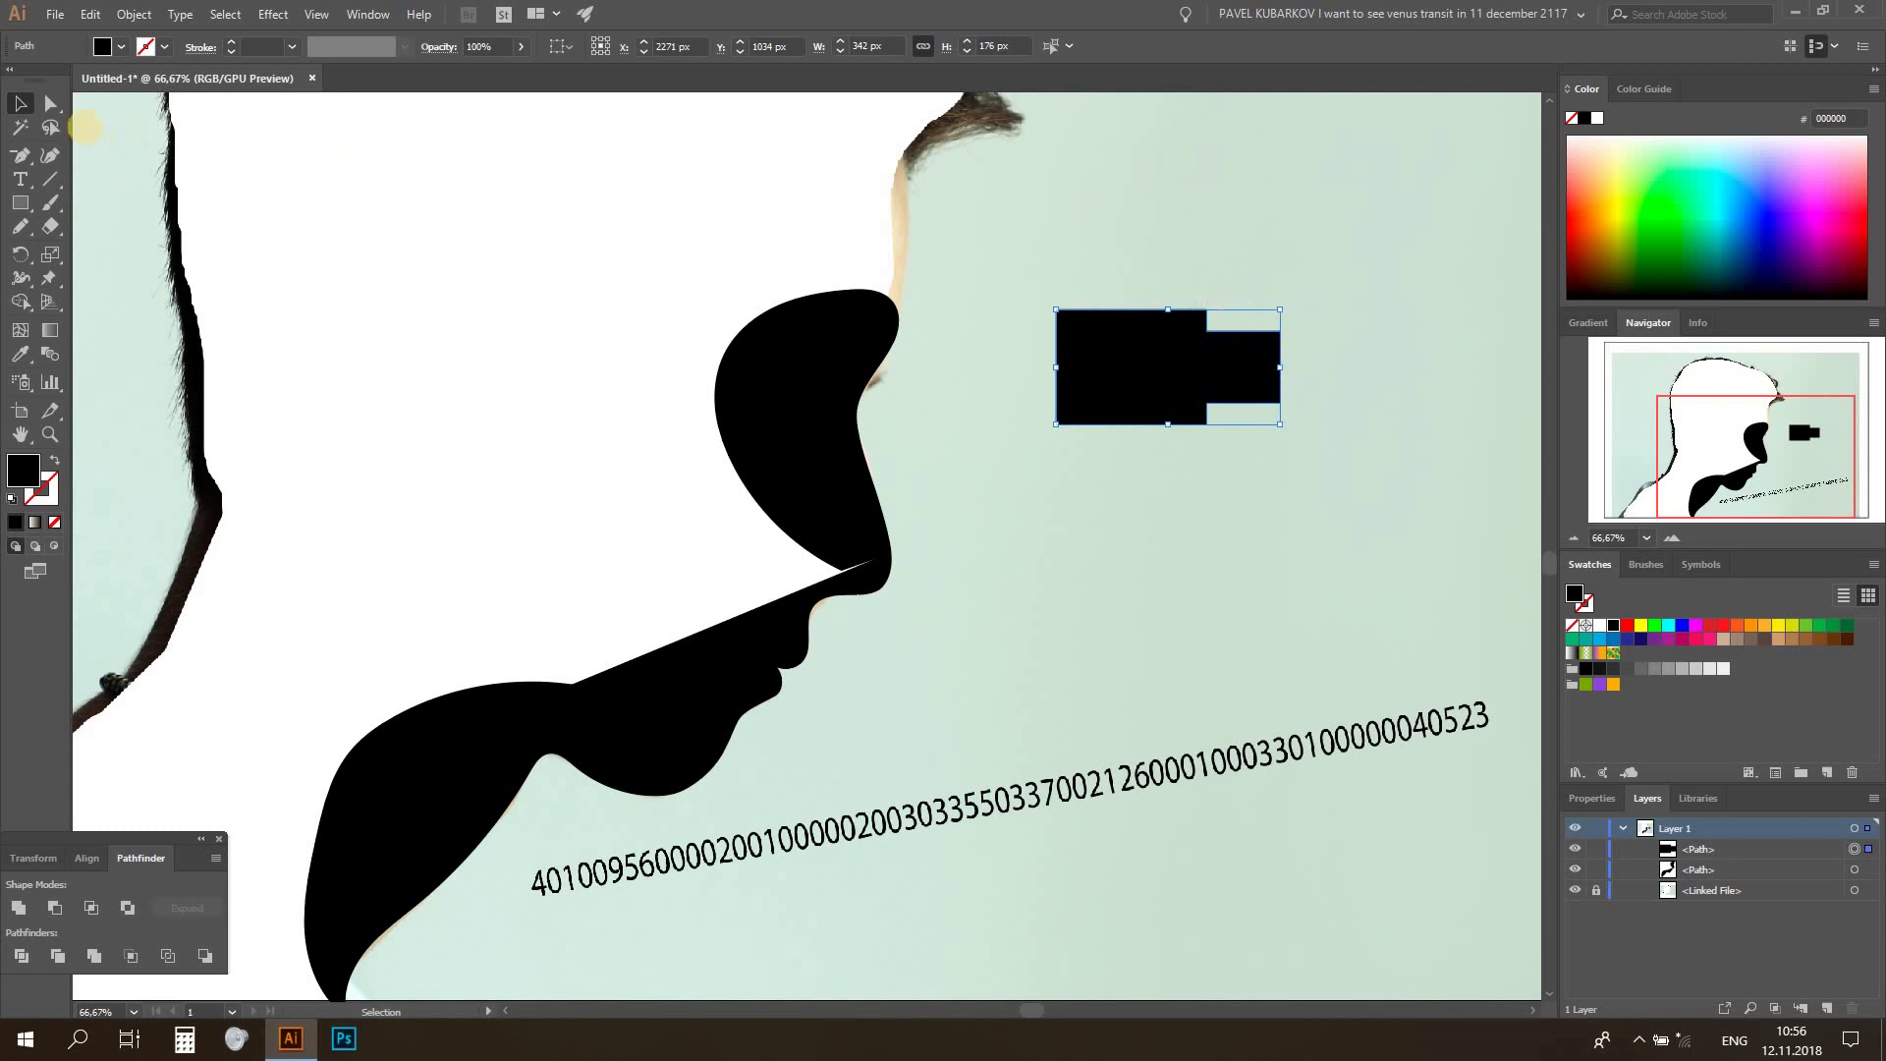
{"action": "key", "text": "a"}
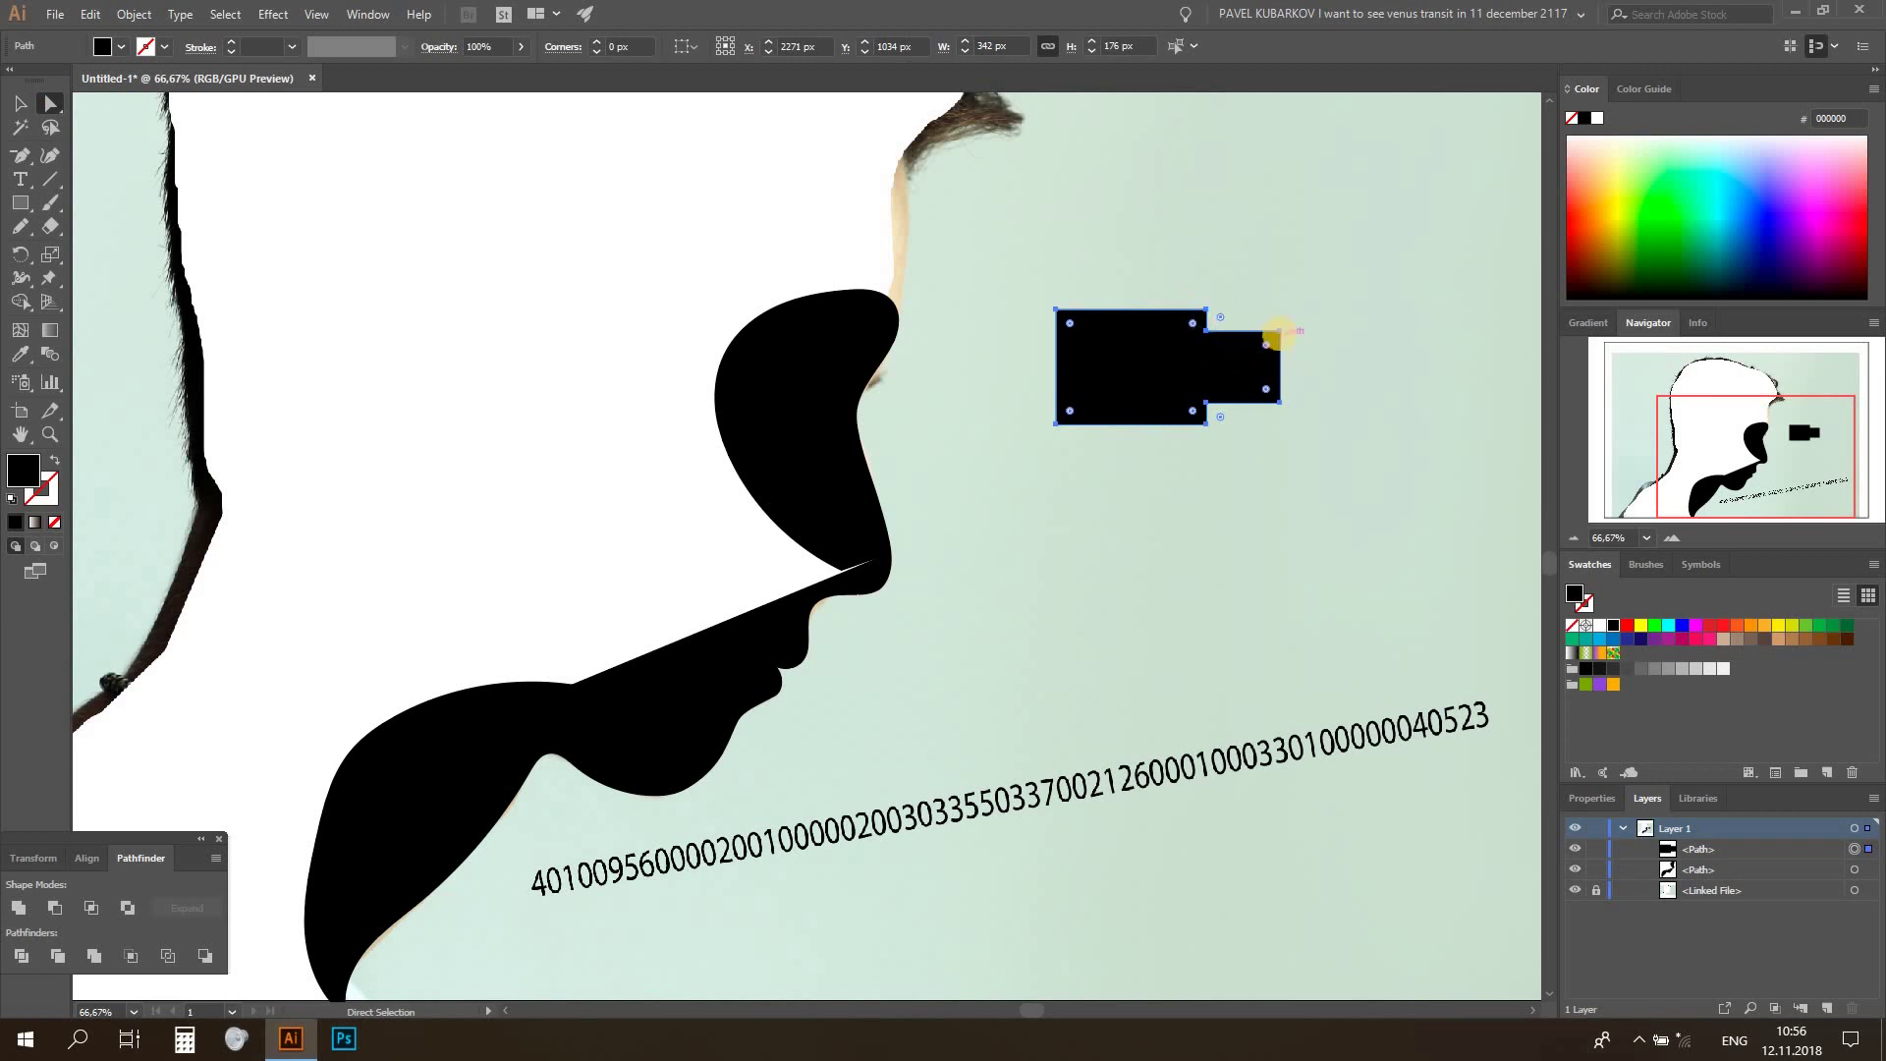
{"action": "left_click_drag", "start_coordinate": [1280, 331], "coordinate": [1333, 289]}
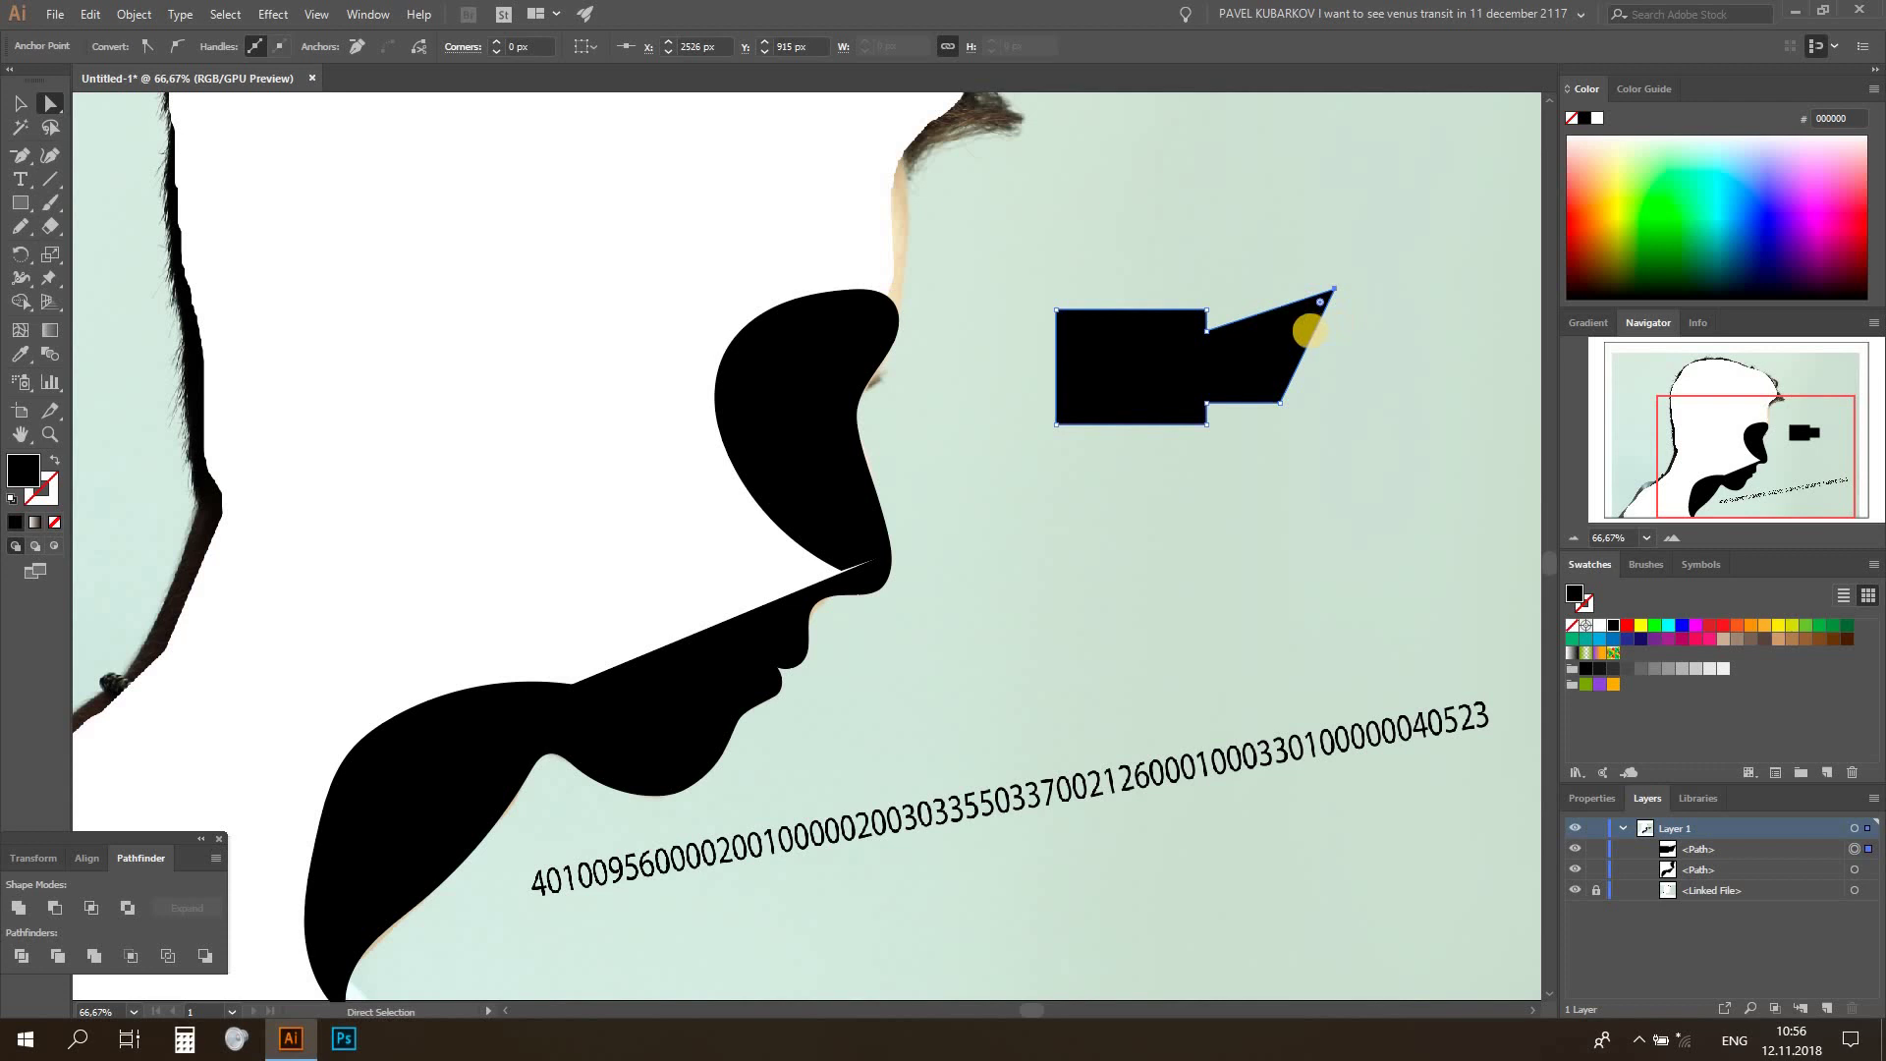
{"action": "key", "text": "ctrl+z"}
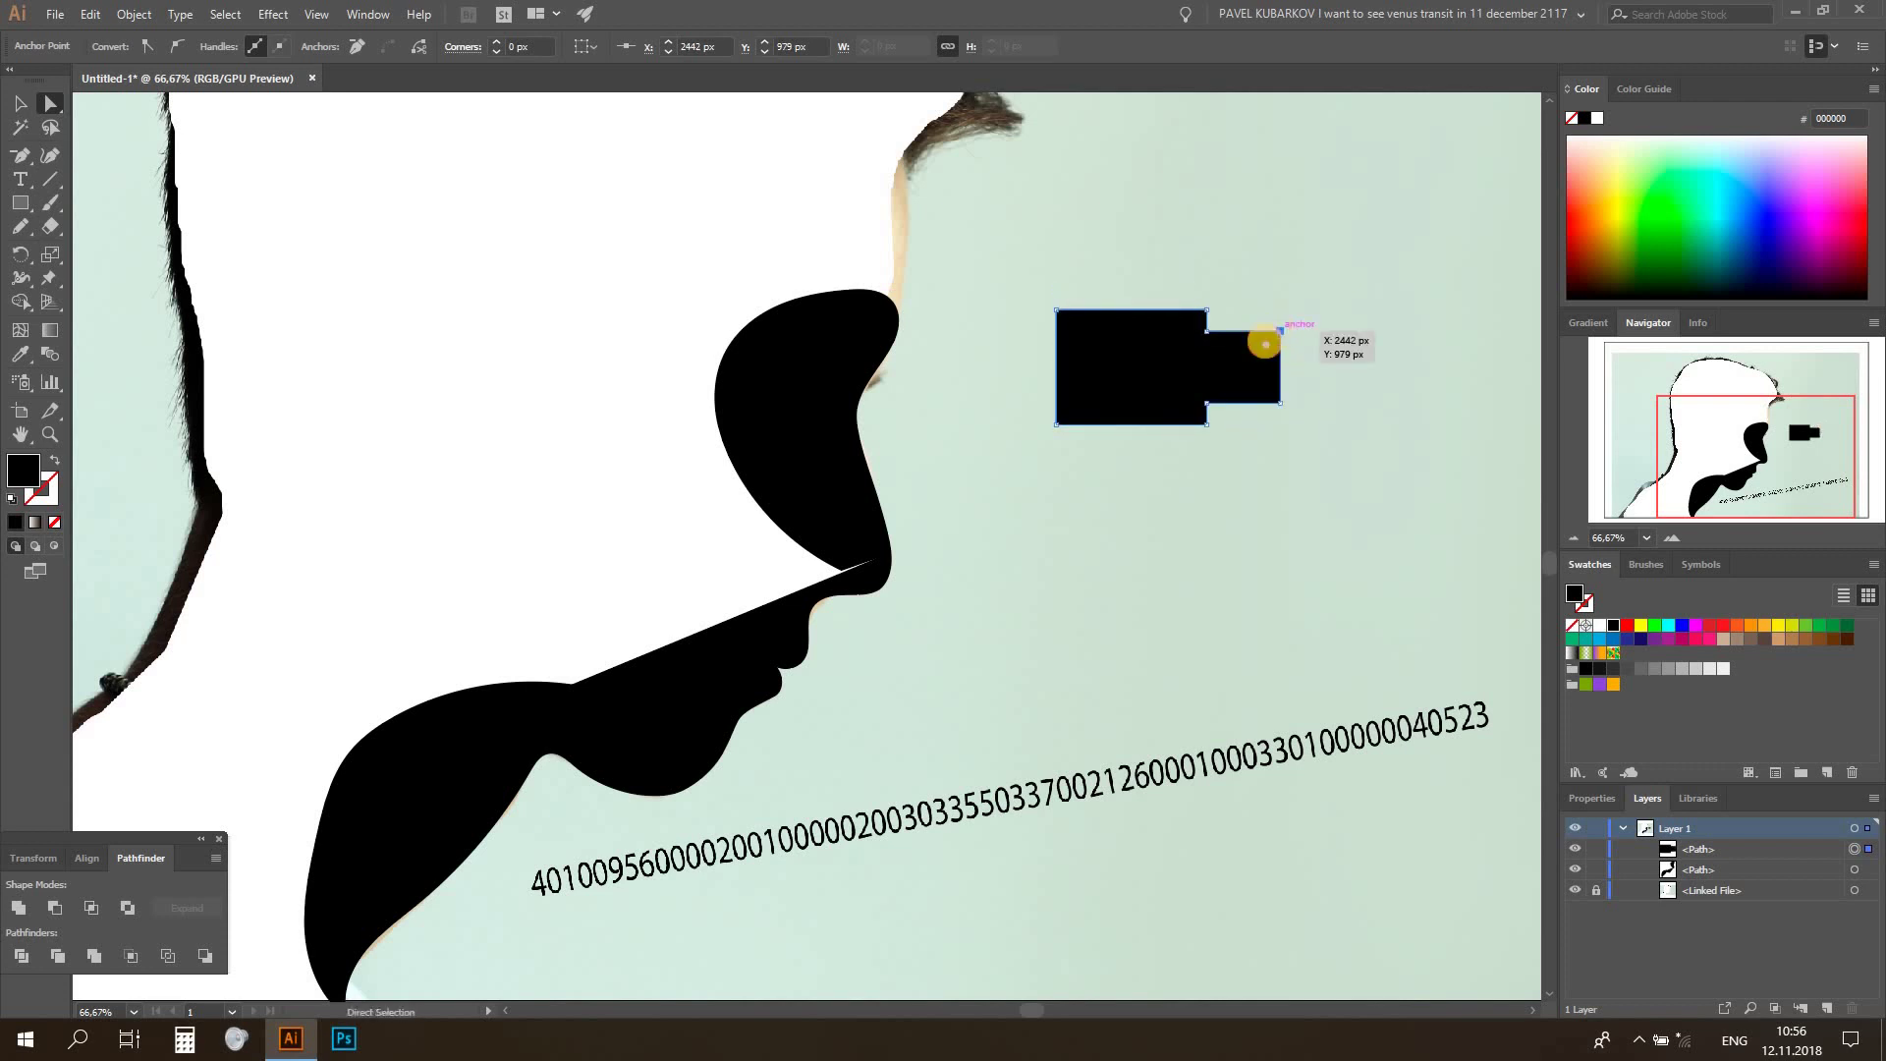
{"action": "left_click_drag", "start_coordinate": [1264, 343], "coordinate": [1197, 436]}
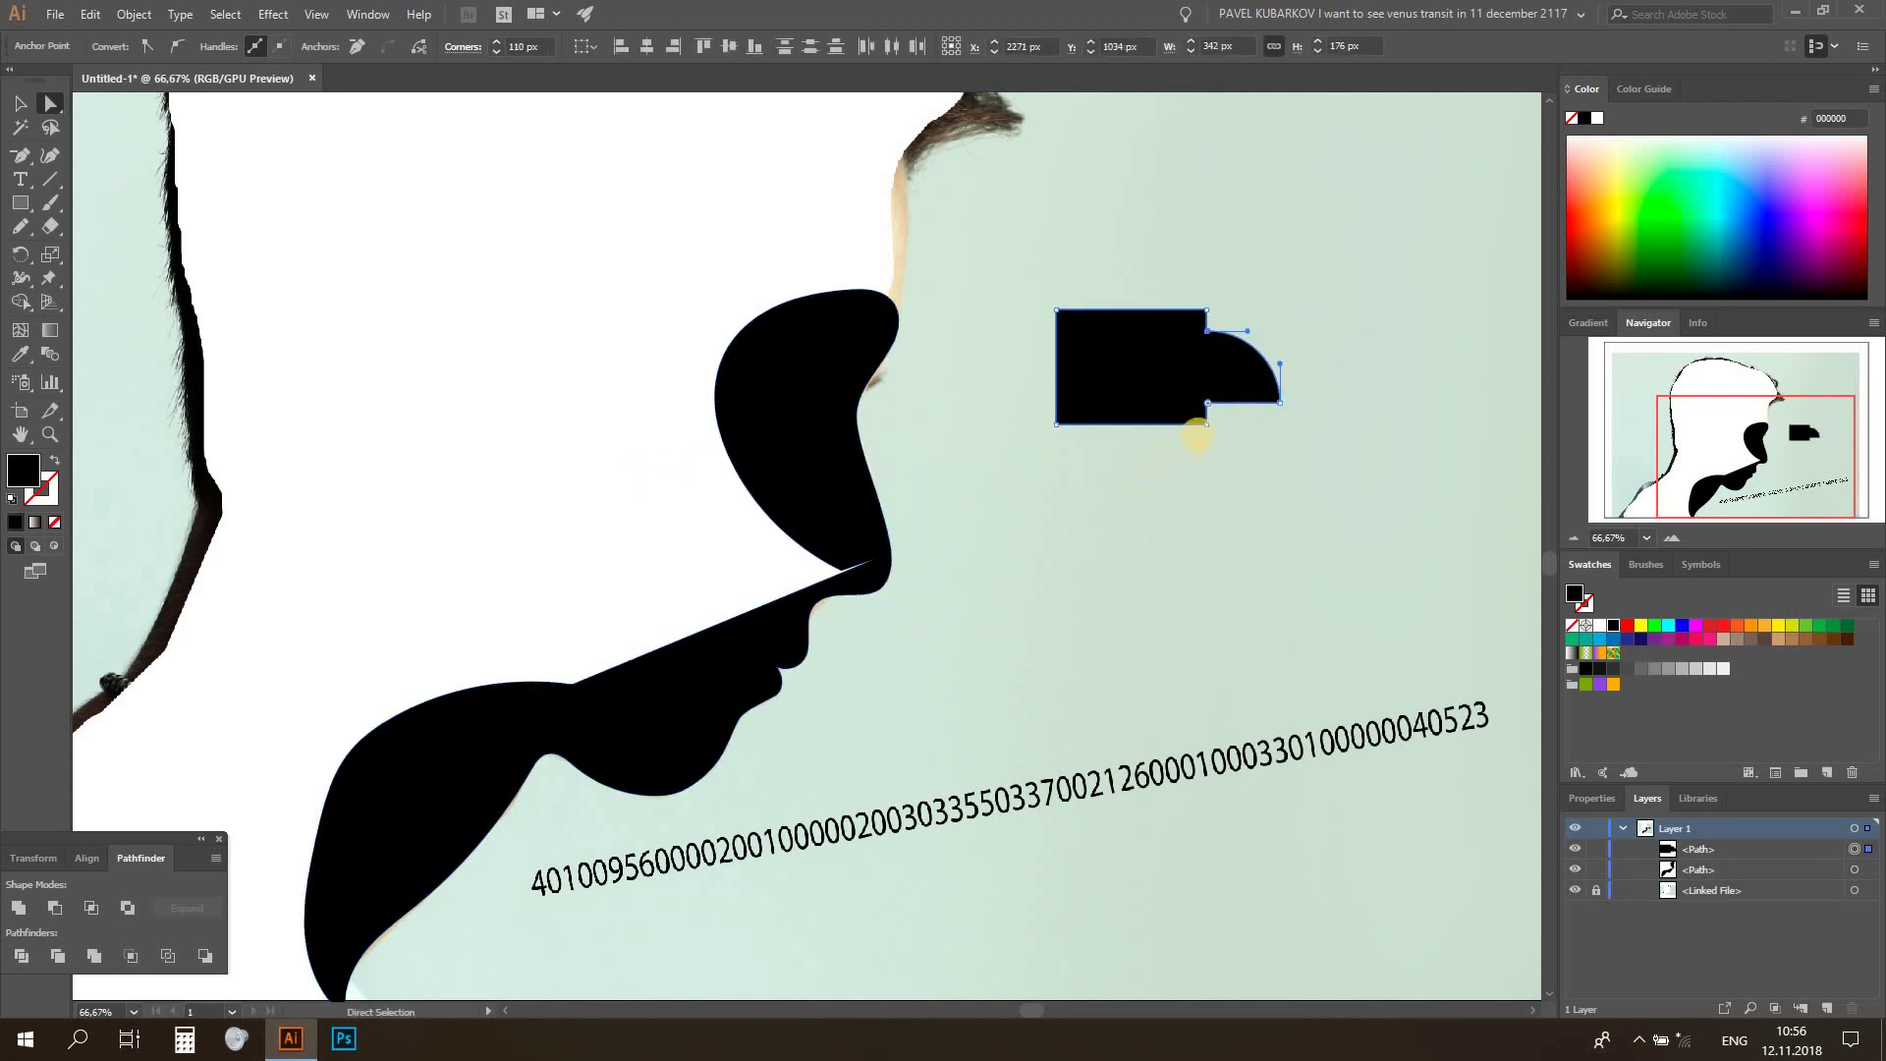
{"action": "key", "text": "v"}
{"action": "key", "text": "Delete"}
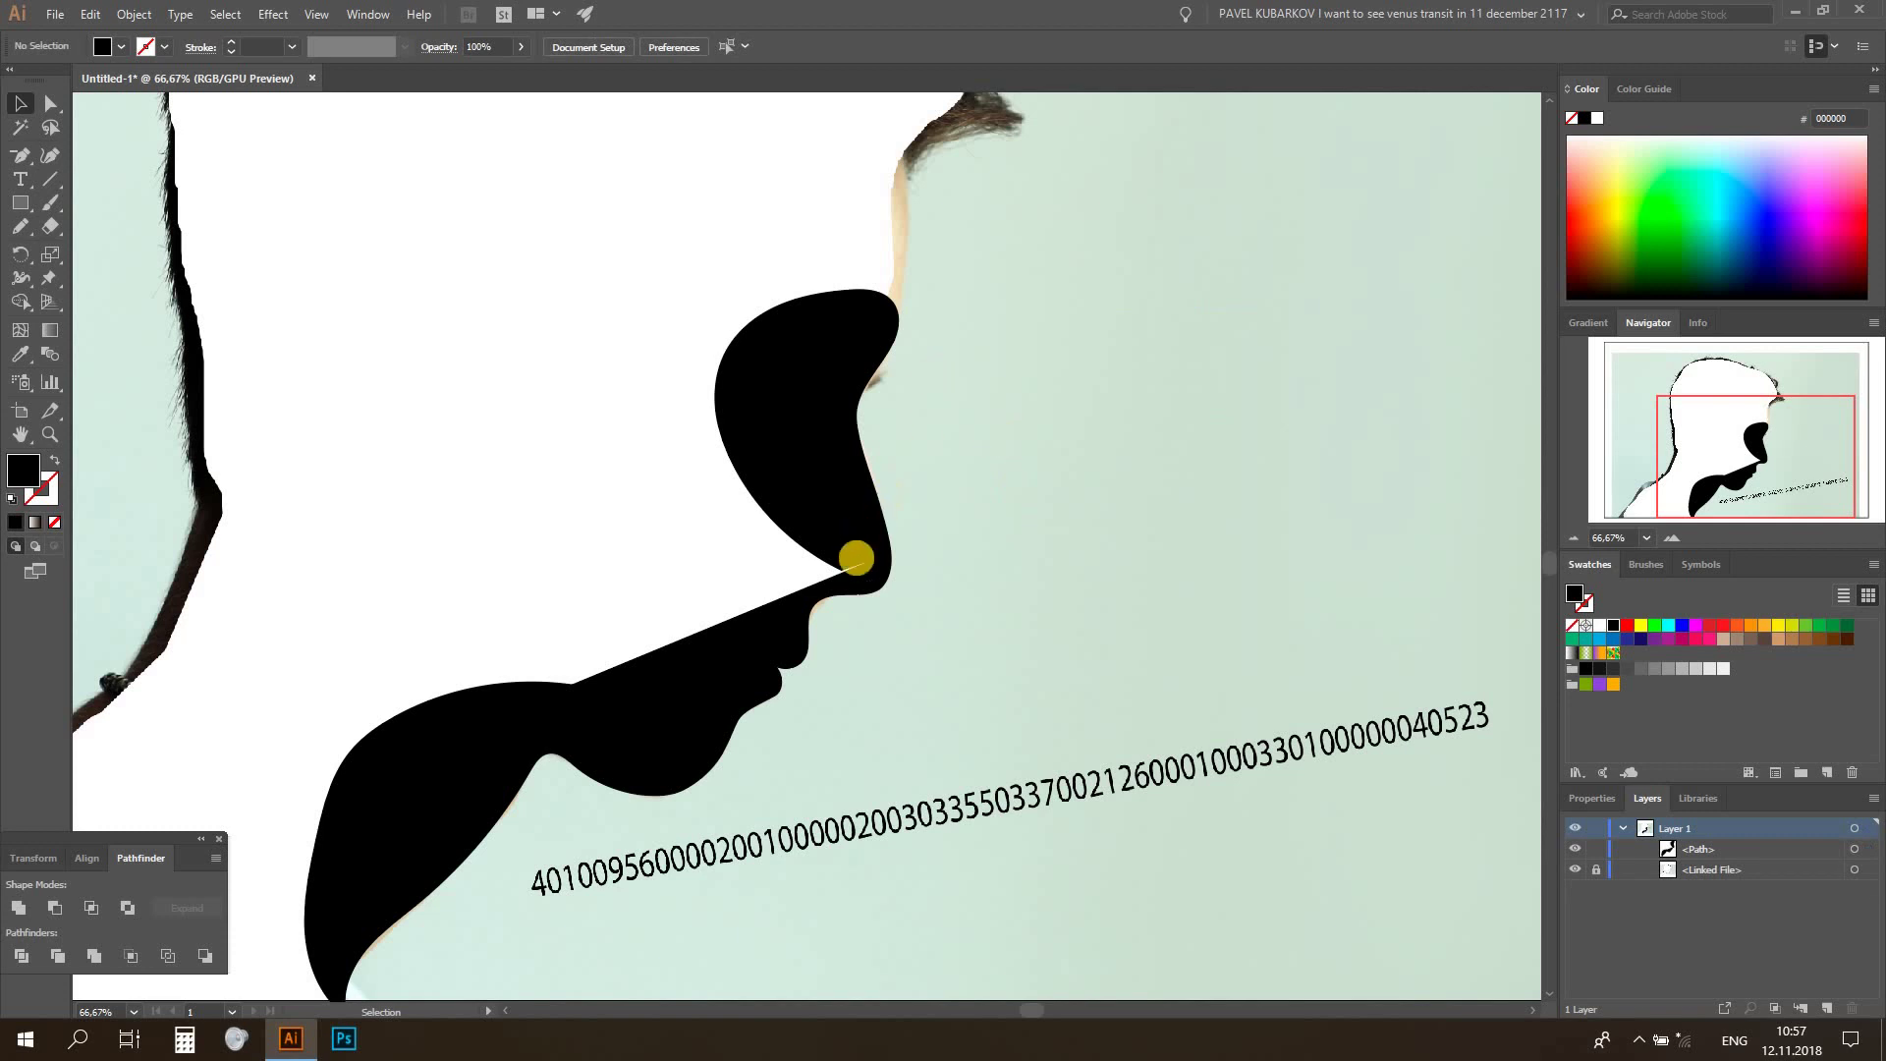
Widen the face silhouette by dragging its inner corner anchors left toward the neck
{"action": "left_click", "coordinate": [831, 523]}
{"action": "left_click", "coordinate": [918, 569]}
{"action": "left_click", "coordinate": [853, 543]}
{"action": "left_click", "coordinate": [54, 104]}
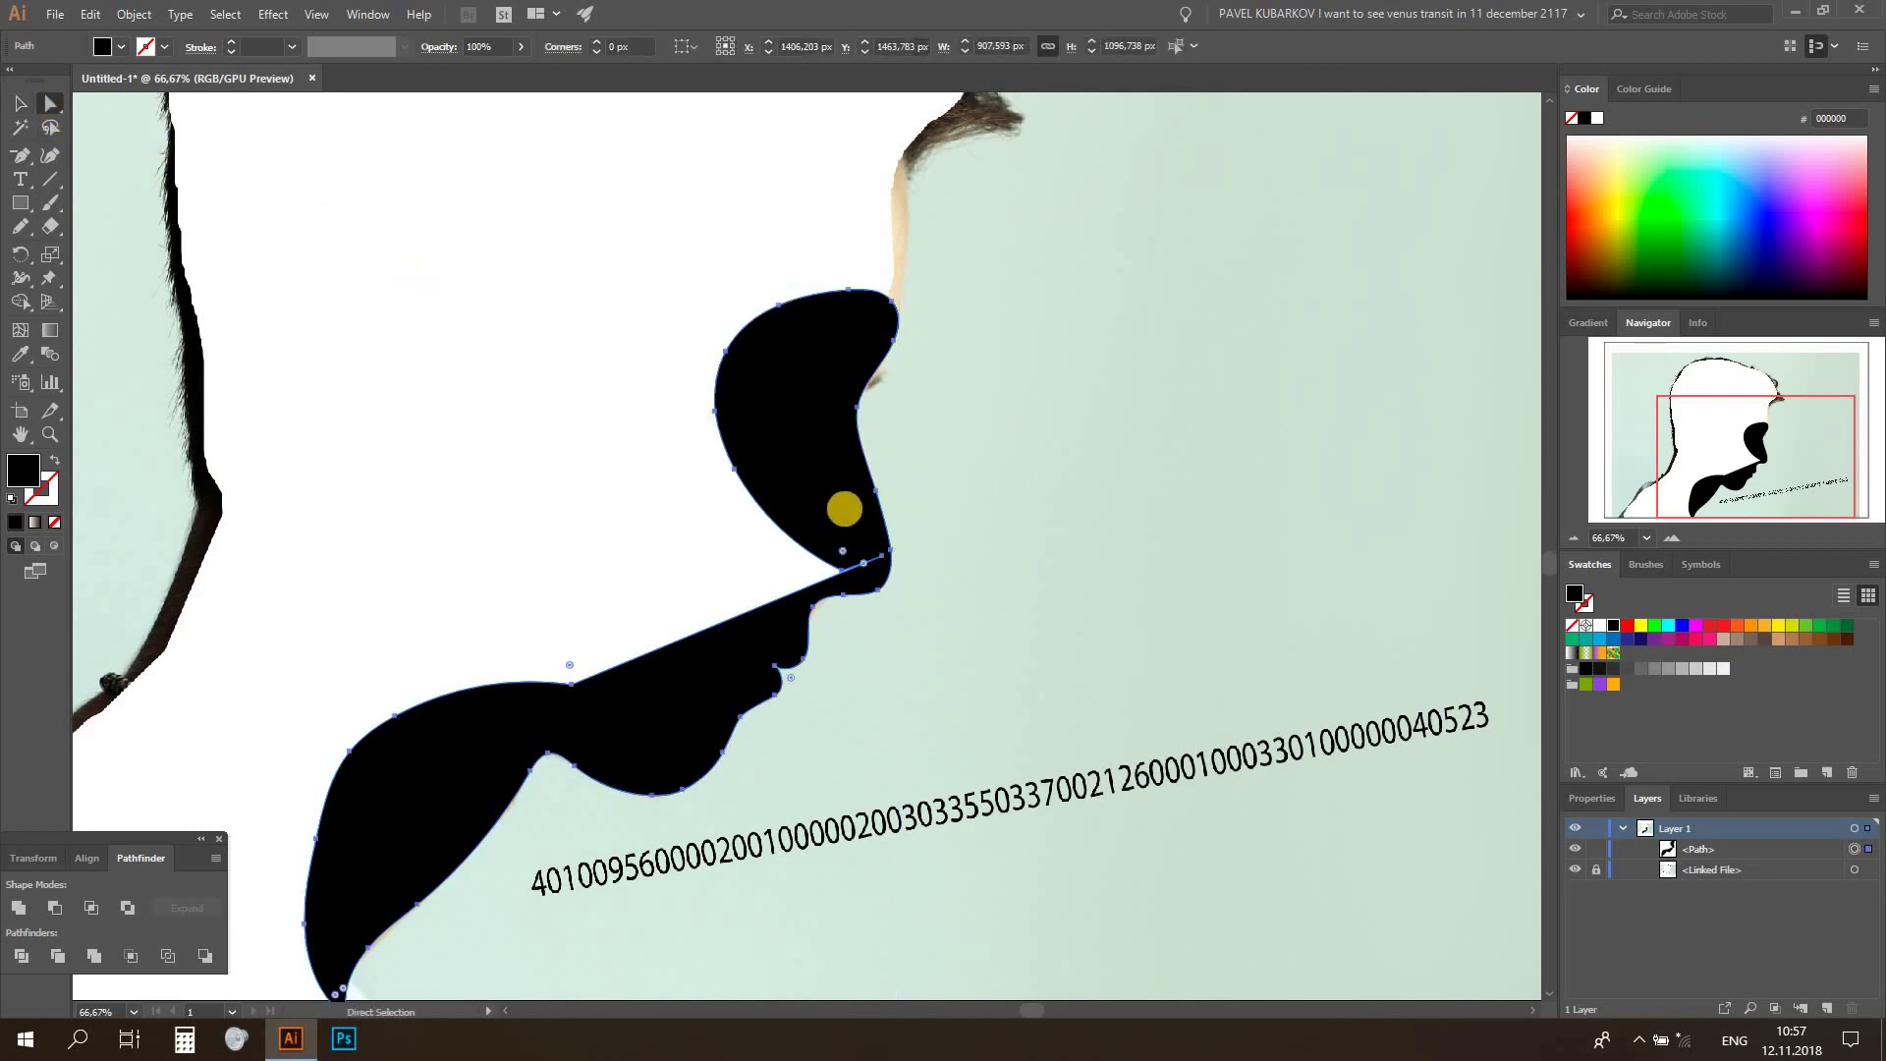
{"action": "left_click", "coordinate": [881, 557]}
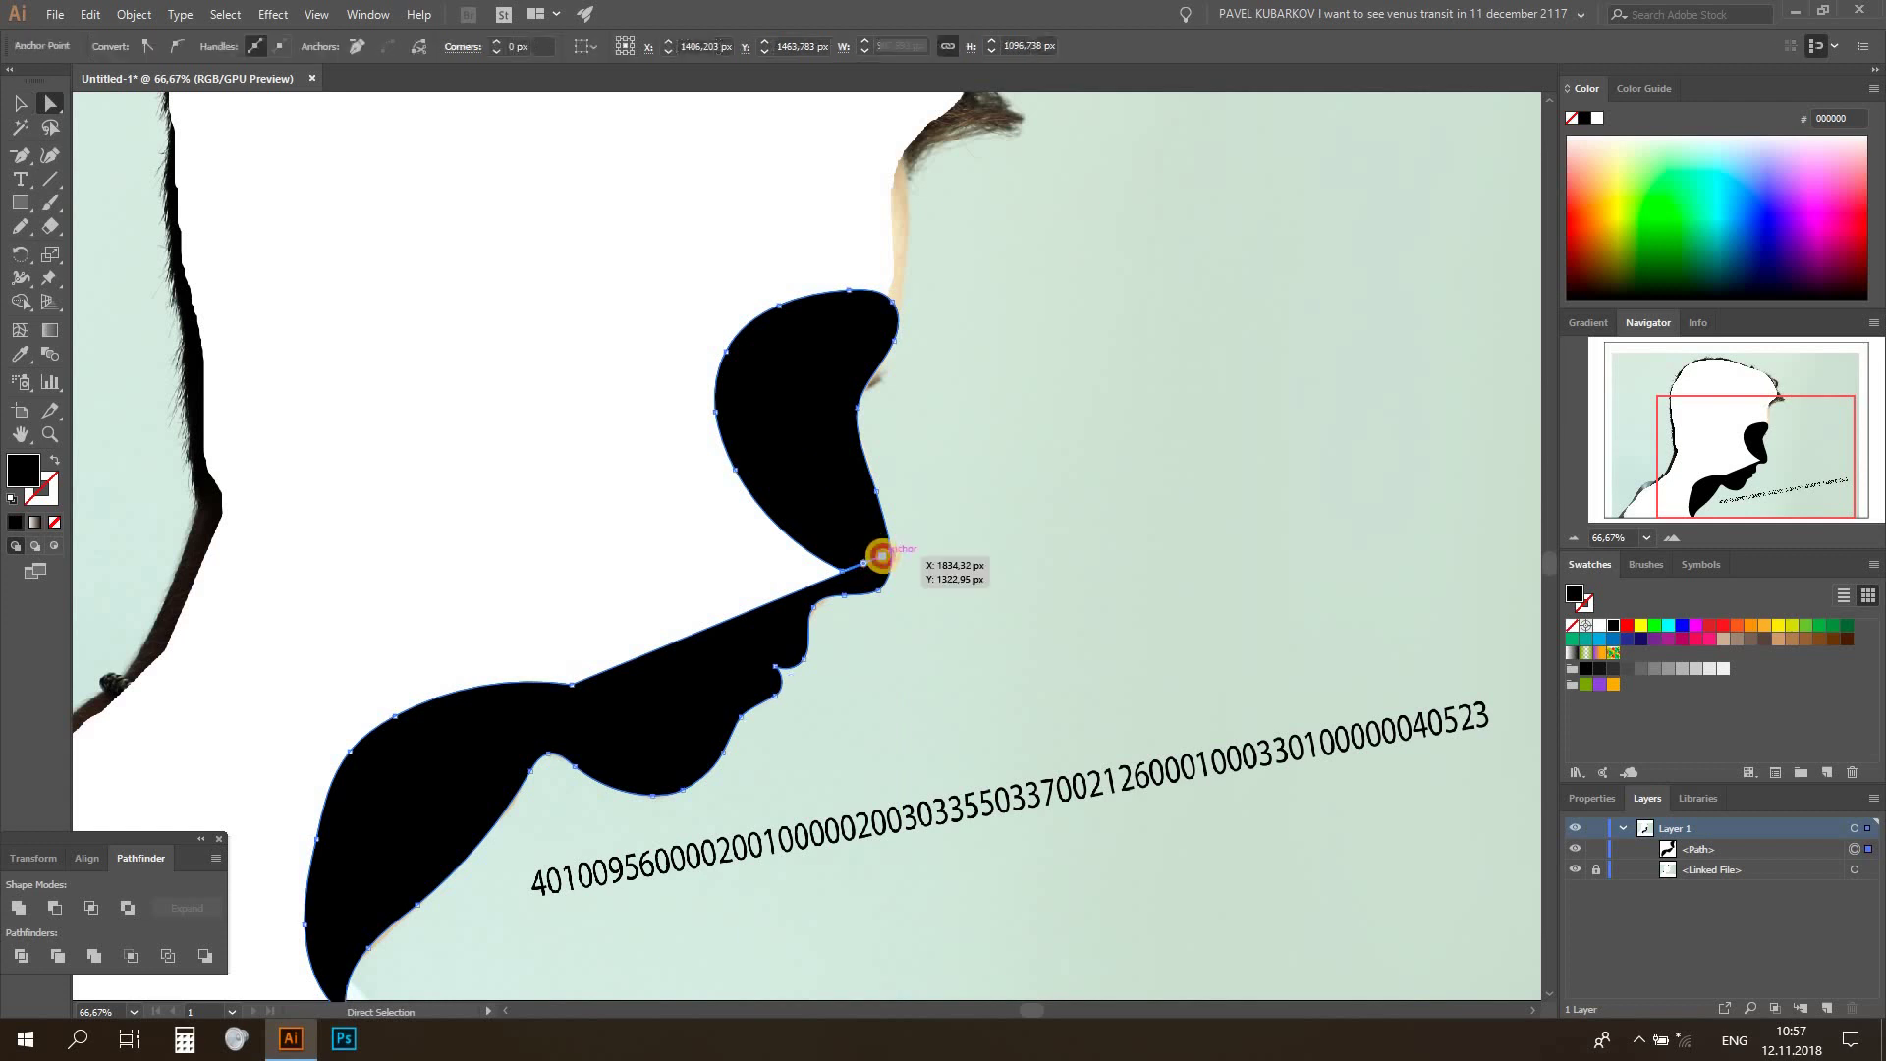
{"action": "left_click_drag", "start_coordinate": [881, 557], "coordinate": [840, 567]}
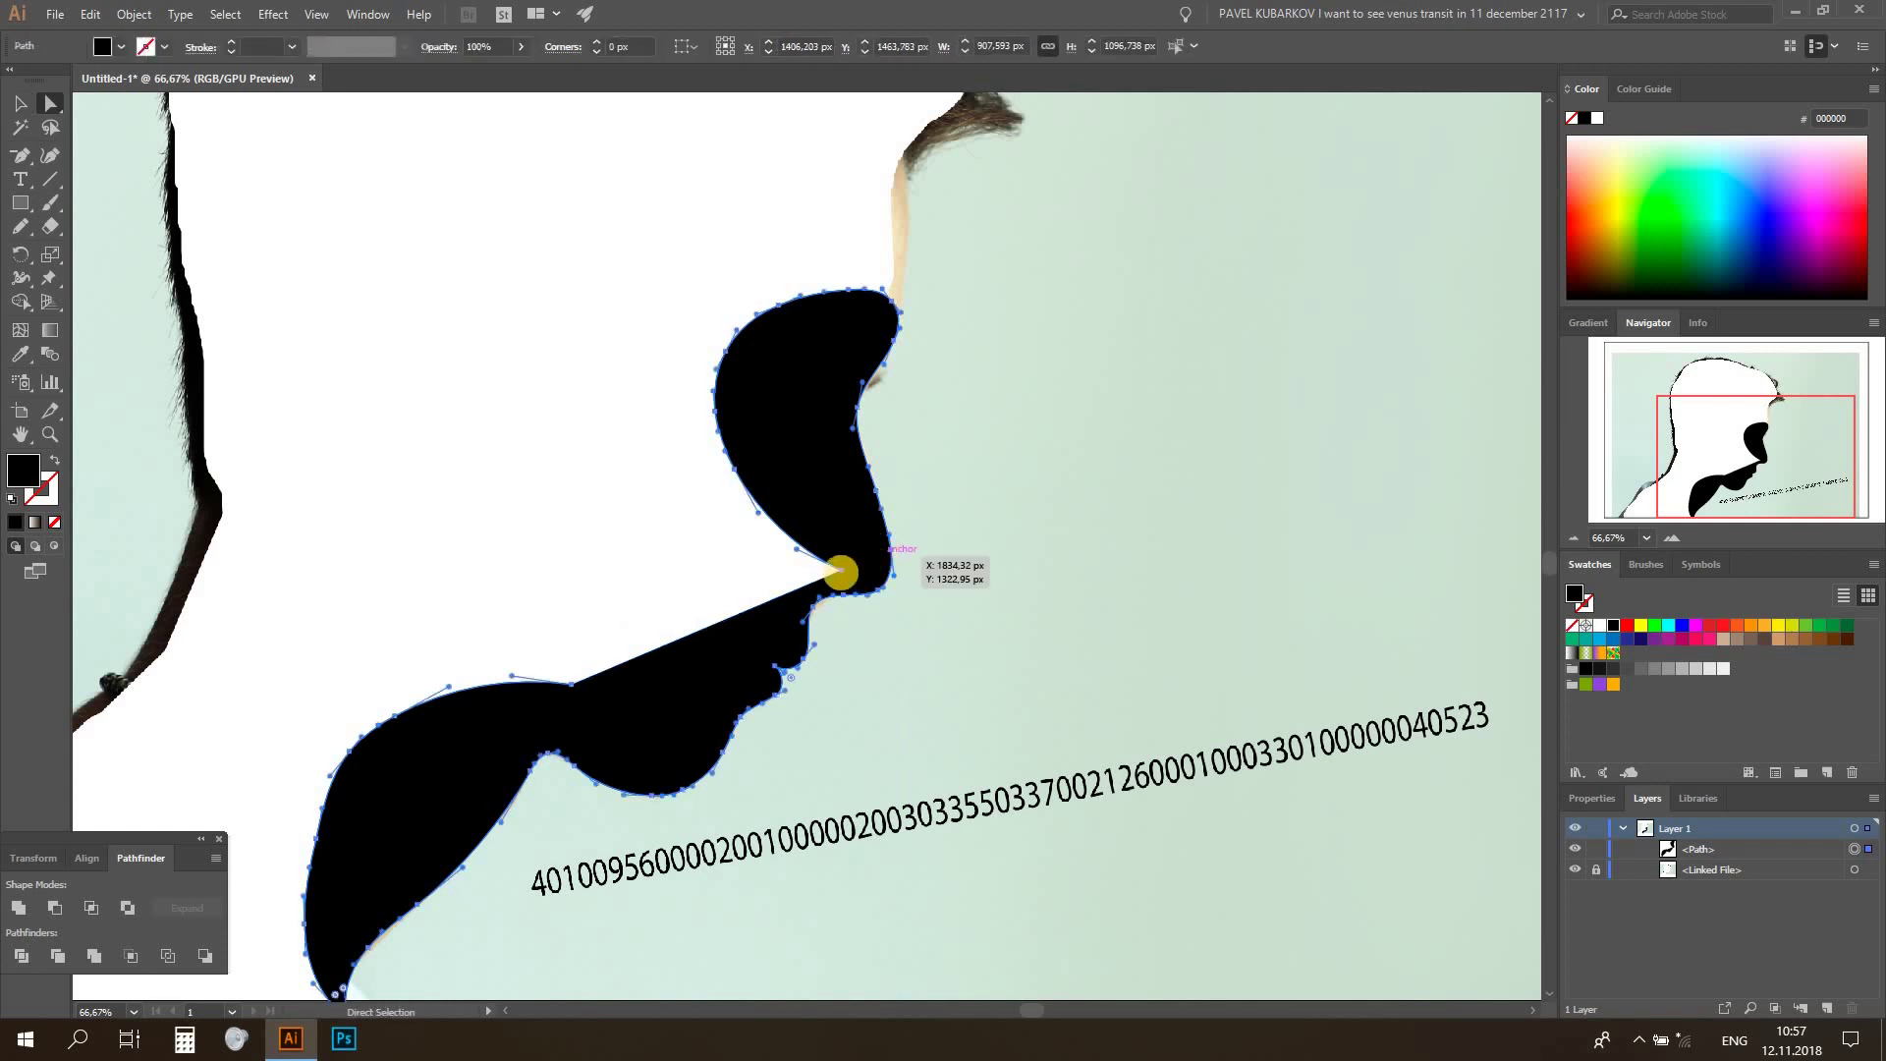
{"action": "mouse_move", "coordinate": [839, 567]}
{"action": "left_mouse_down"}
{"action": "mouse_move", "coordinate": [521, 514]}
{"action": "mouse_move", "coordinate": [515, 484]}
{"action": "left_mouse_up"}
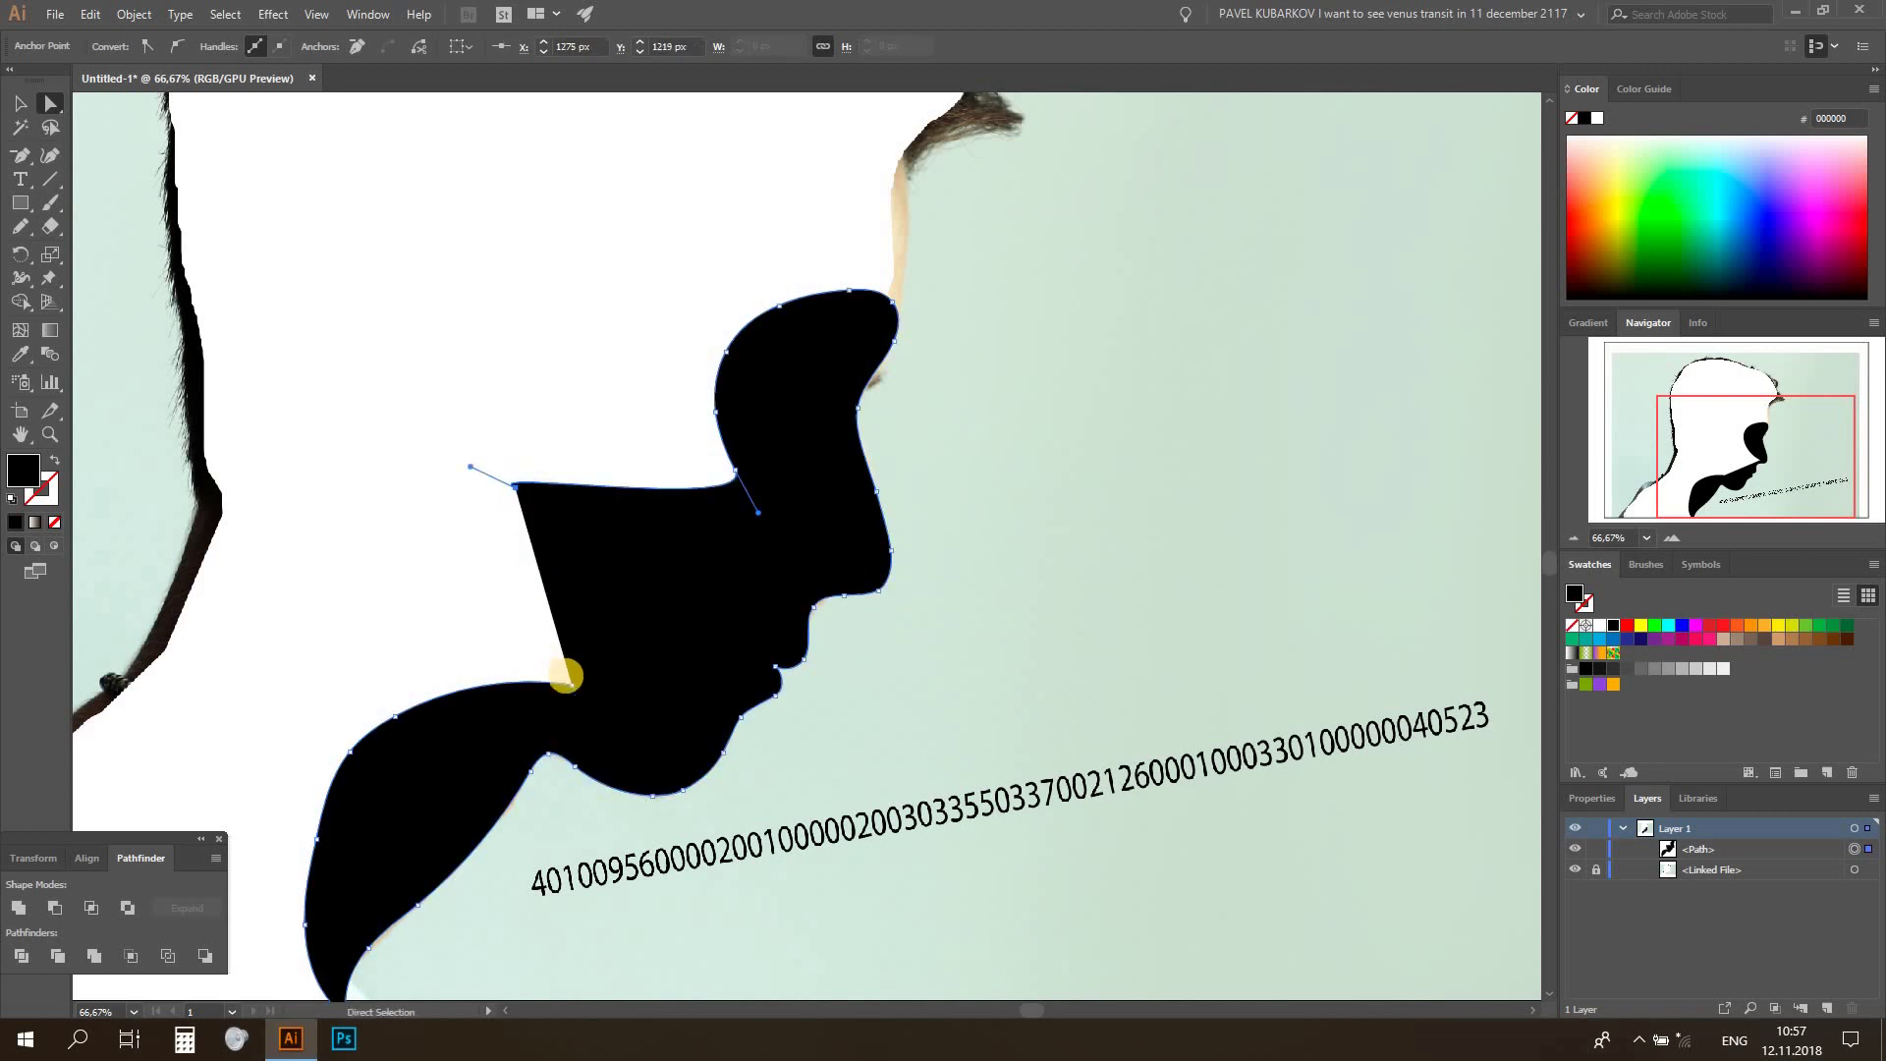
{"action": "left_click_drag", "start_coordinate": [568, 684], "coordinate": [383, 516]}
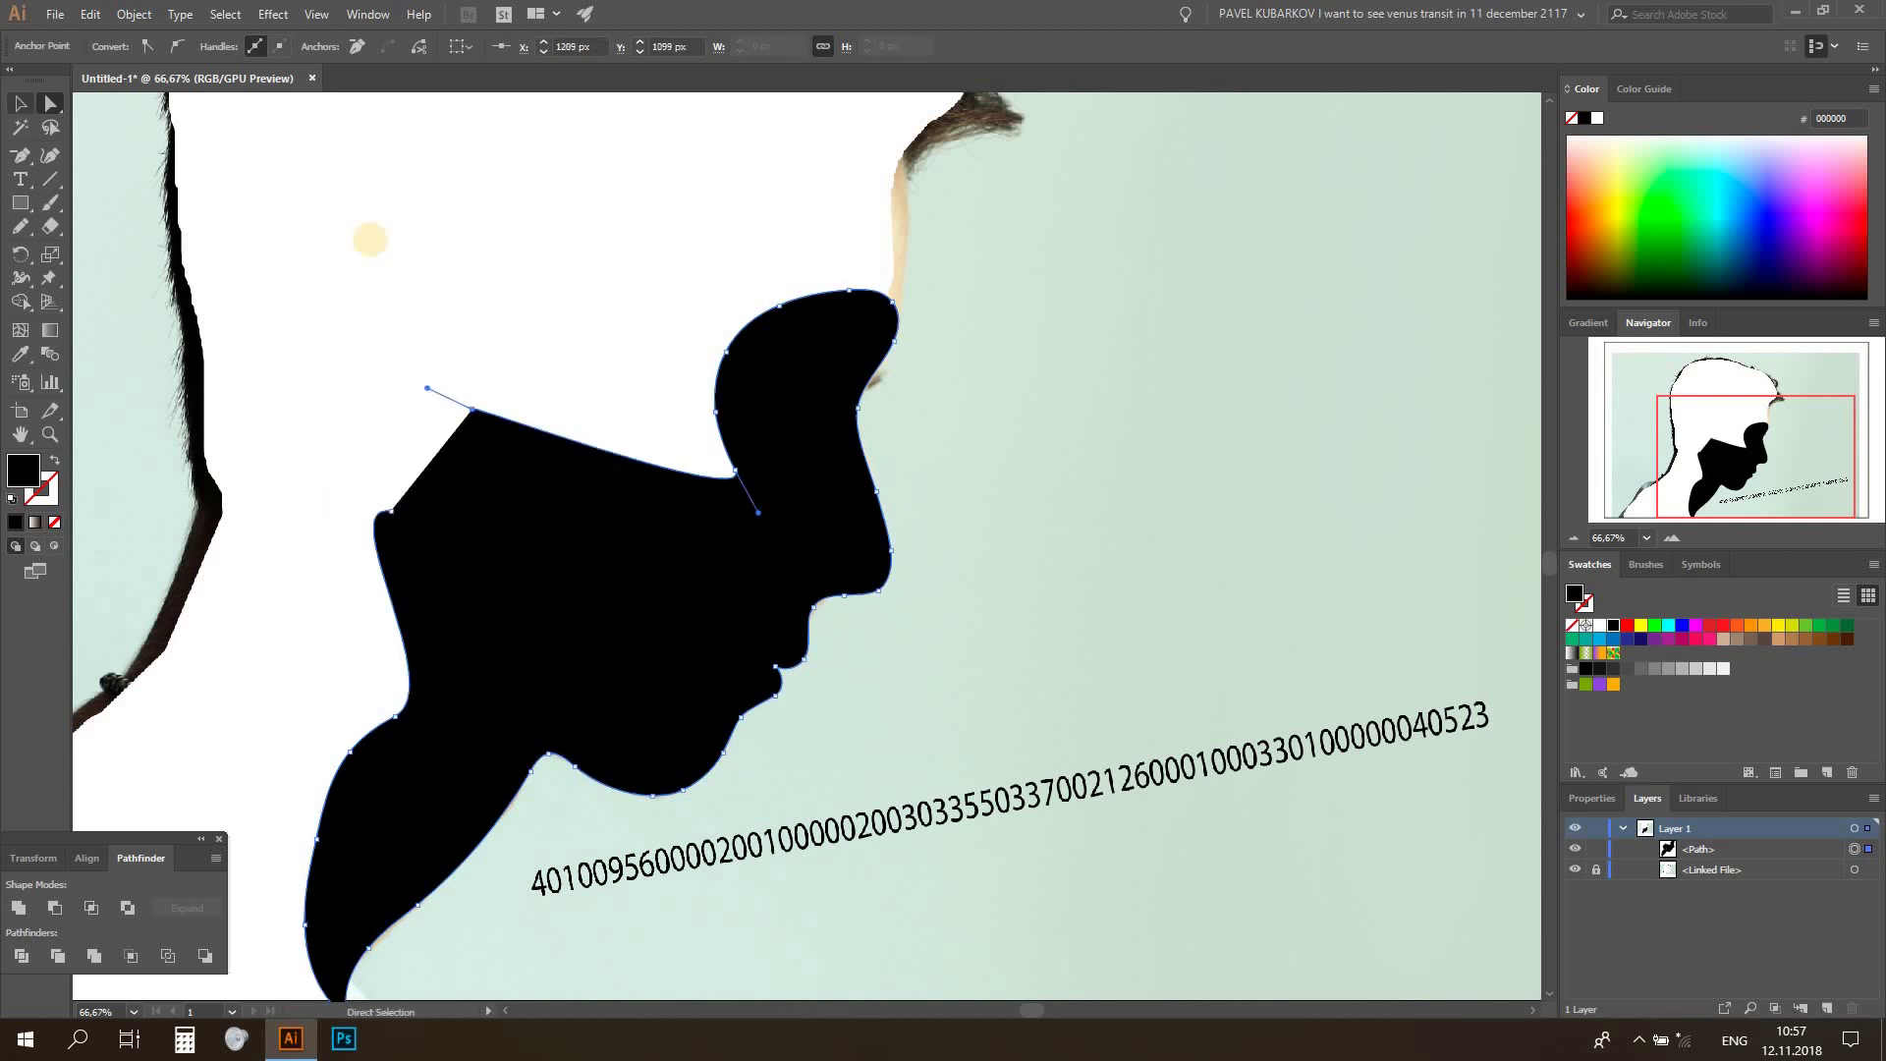
Draw a rounded skull outline with the Pencil above the face
{"action": "key", "text": "n"}
{"action": "scroll", "coordinate": [383, 334], "scroll_direction": "up", "scroll_amount": 2}
{"action": "scroll", "coordinate": [384, 333], "scroll_direction": "up", "scroll_amount": 2}
{"action": "mouse_move", "coordinate": [354, 132]}
{"action": "left_mouse_down"}
{"action": "mouse_move", "coordinate": [292, 239]}
{"action": "mouse_move", "coordinate": [572, 779]}
{"action": "mouse_move", "coordinate": [321, 126]}
{"action": "left_mouse_up"}
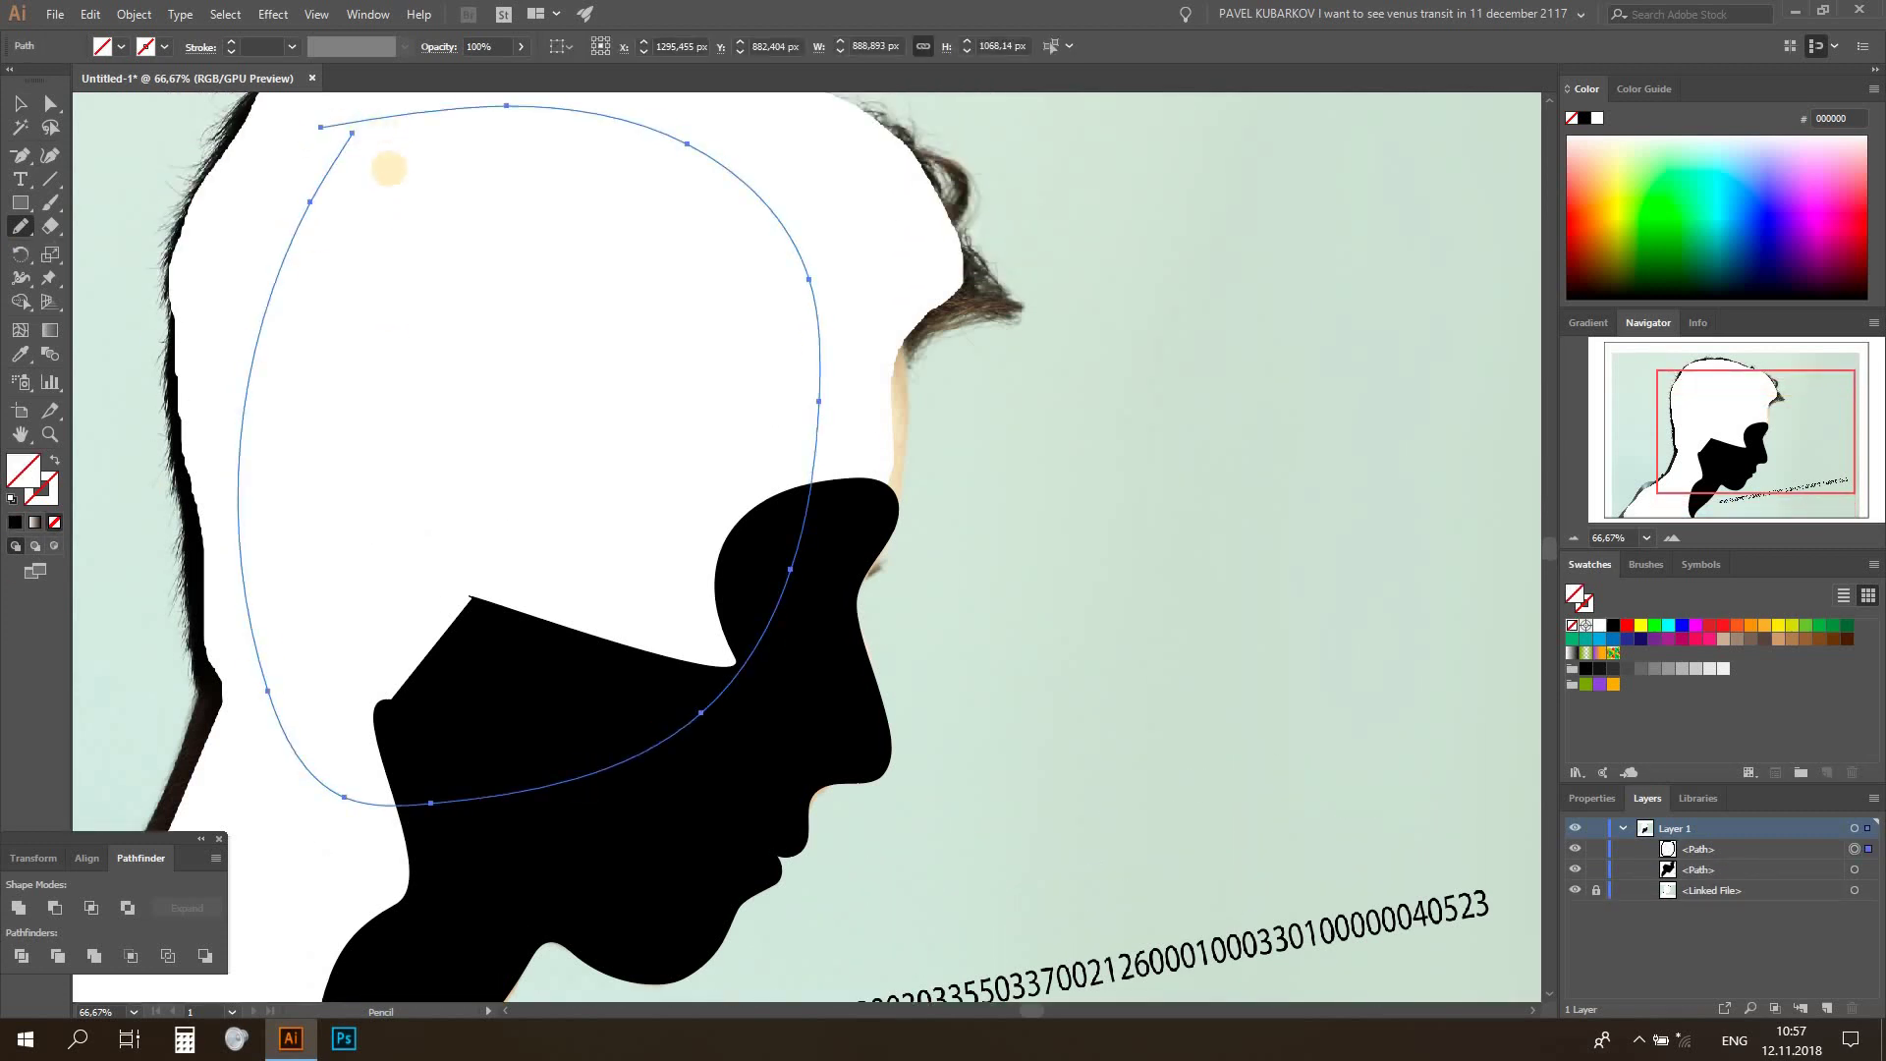
{"action": "left_click", "coordinate": [20, 906]}
Fill the skull outline black and unite it with the face into one head shape
{"action": "left_click", "coordinate": [20, 103]}
{"action": "key", "text": "comma"}
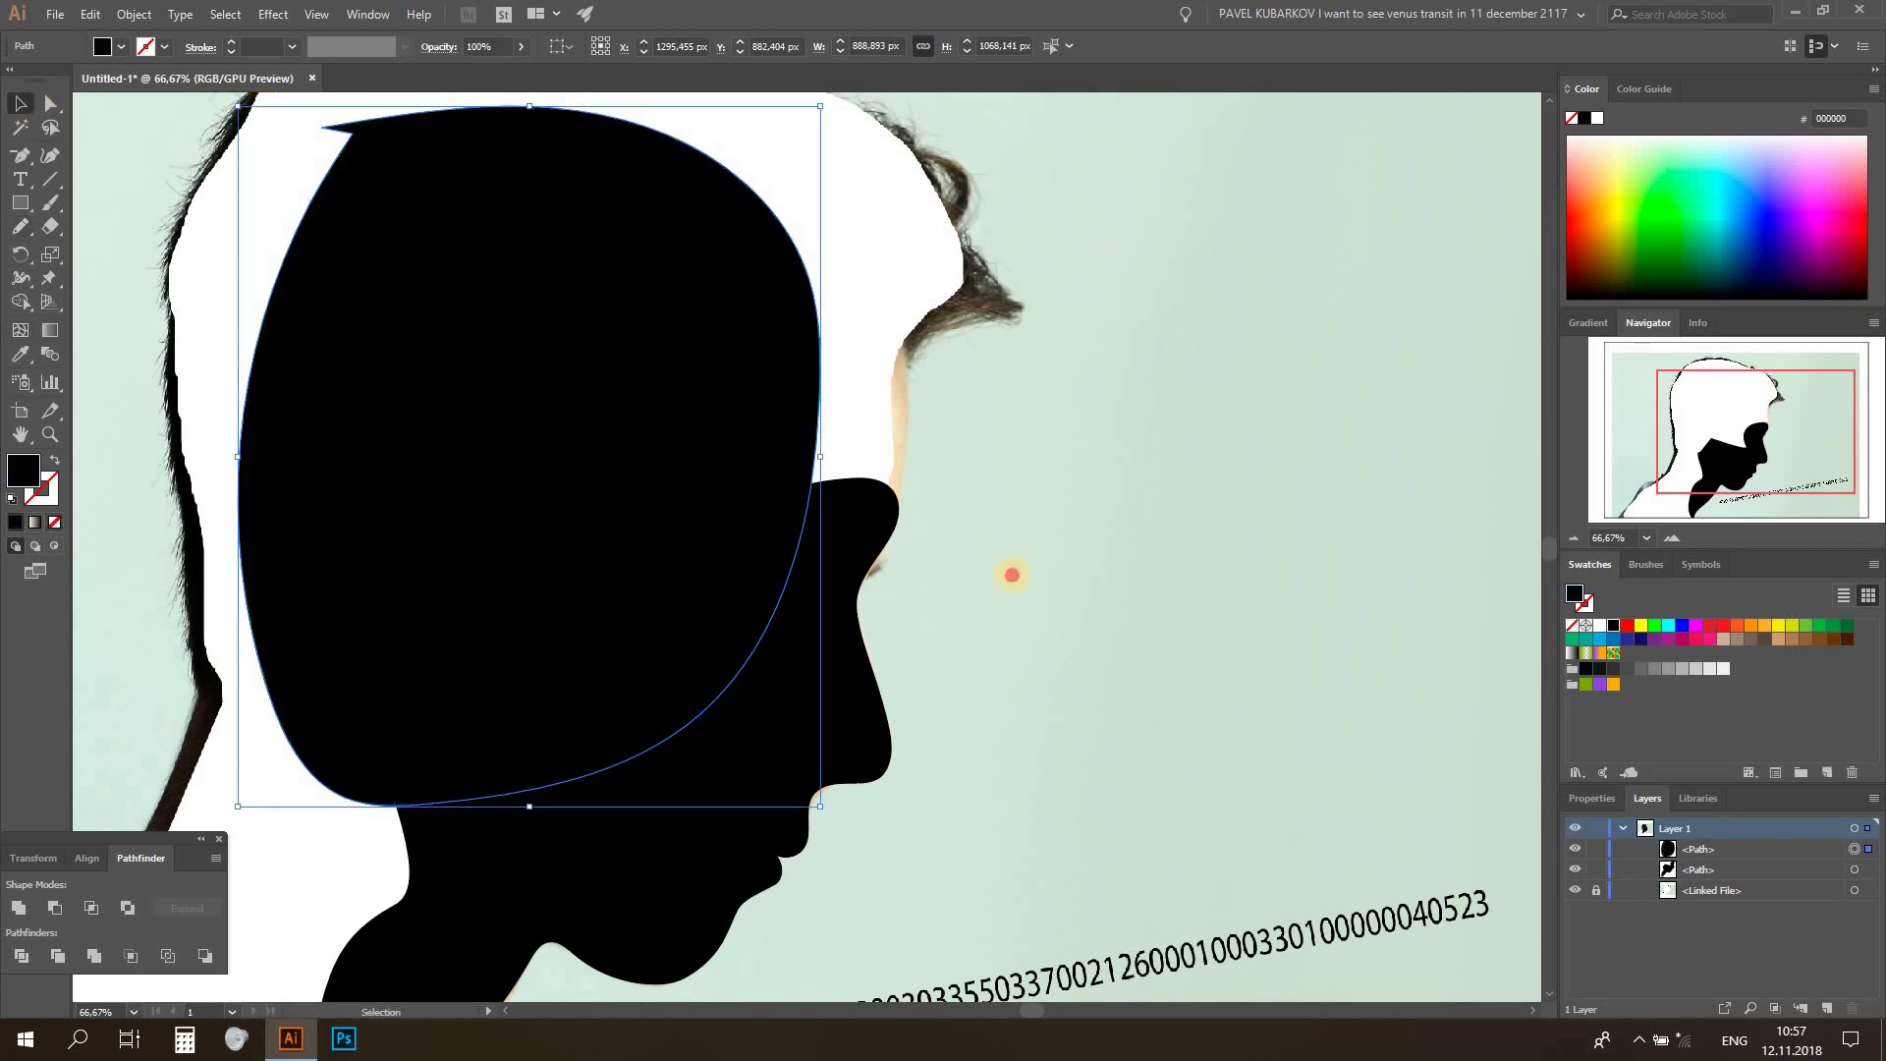
{"action": "left_click", "coordinate": [1081, 704]}
{"action": "key", "text": "ctrl+a"}
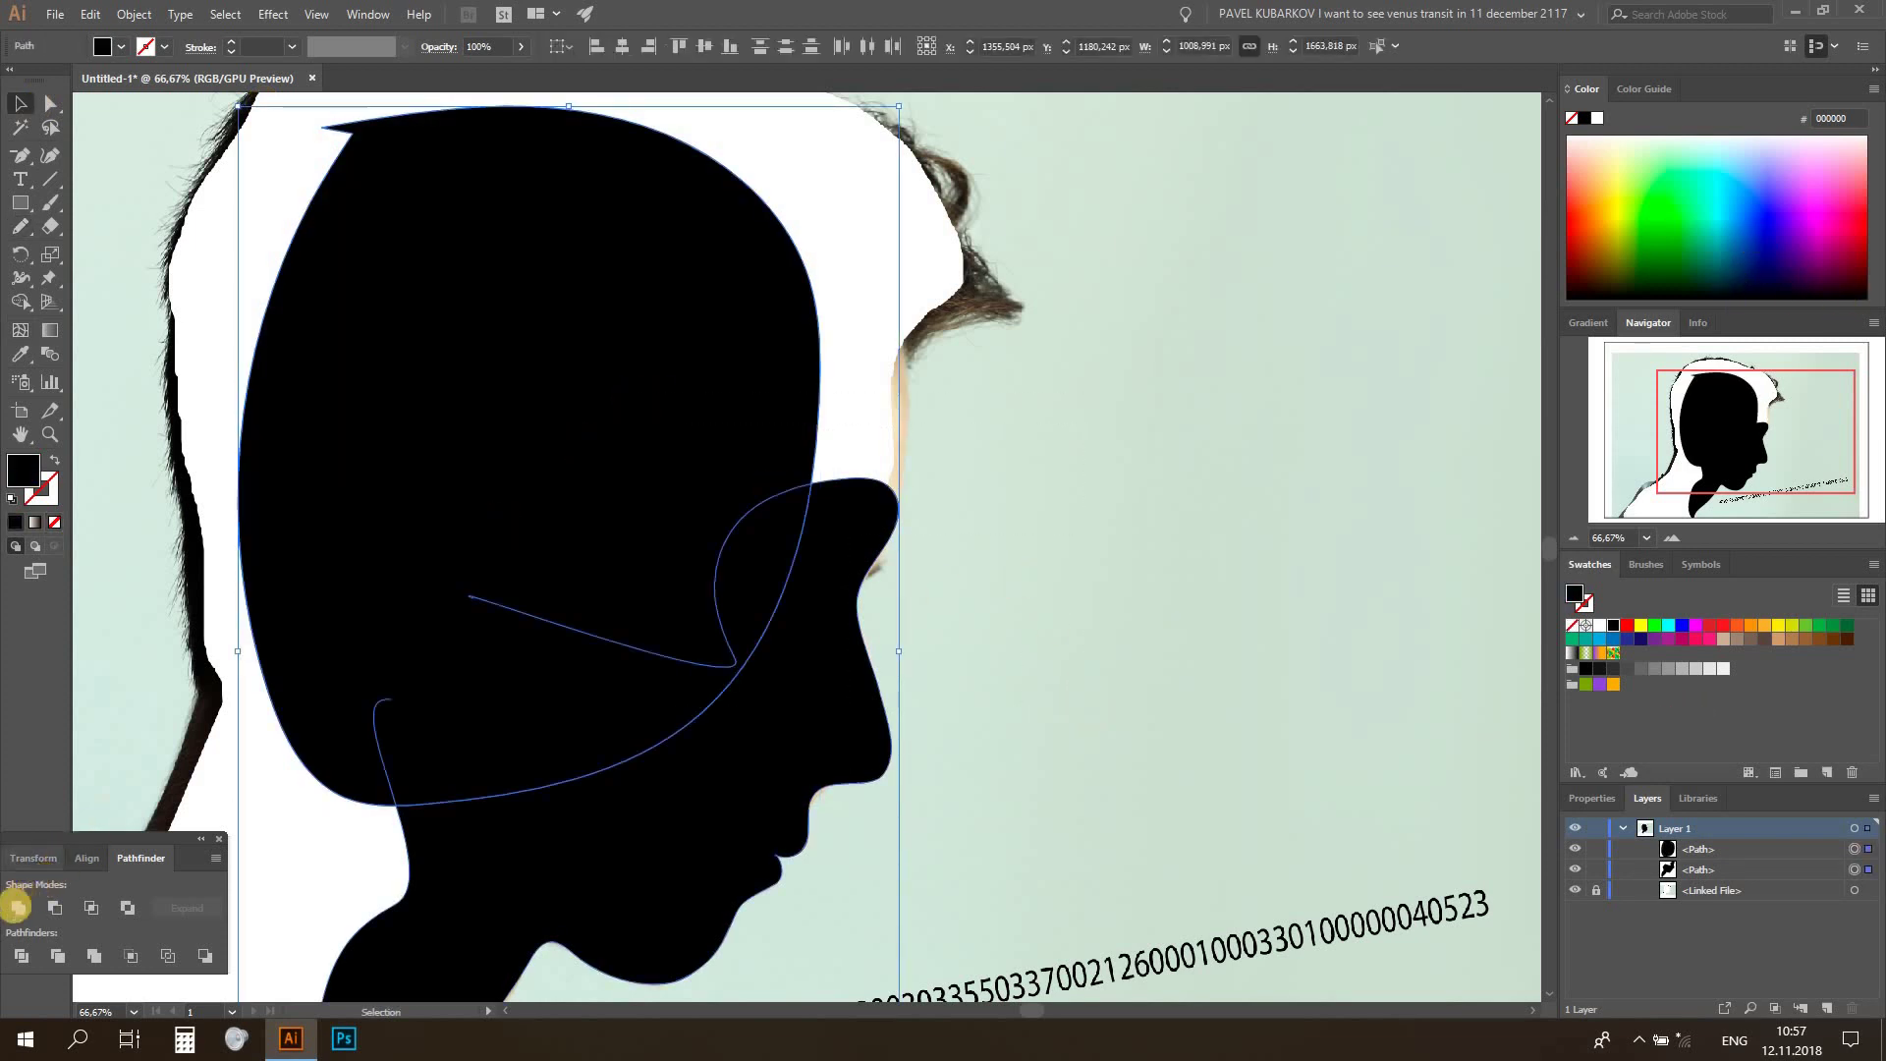
{"action": "left_click", "coordinate": [16, 905]}
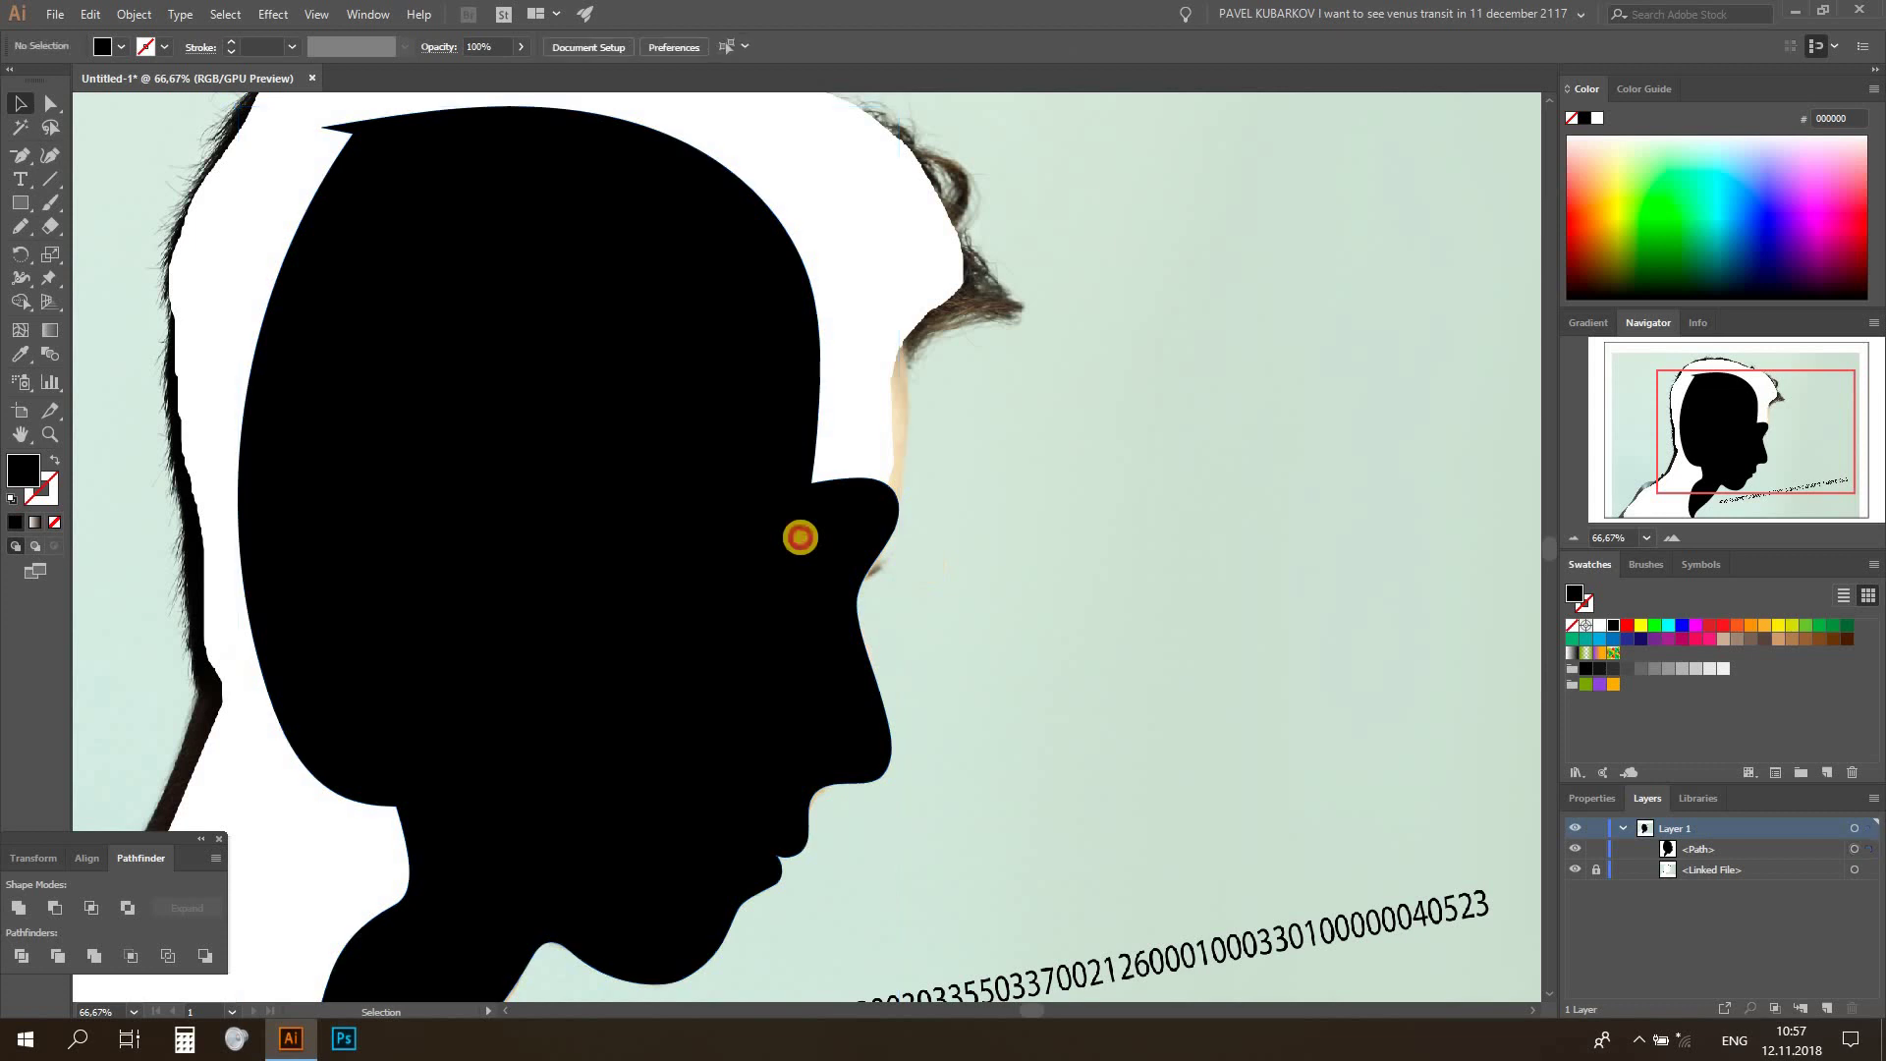
{"action": "left_click", "coordinate": [1080, 530]}
{"action": "scroll", "coordinate": [1103, 534], "scroll_direction": "up", "scroll_amount": 2}
{"action": "scroll", "coordinate": [891, 602], "scroll_direction": "up", "scroll_amount": 2}
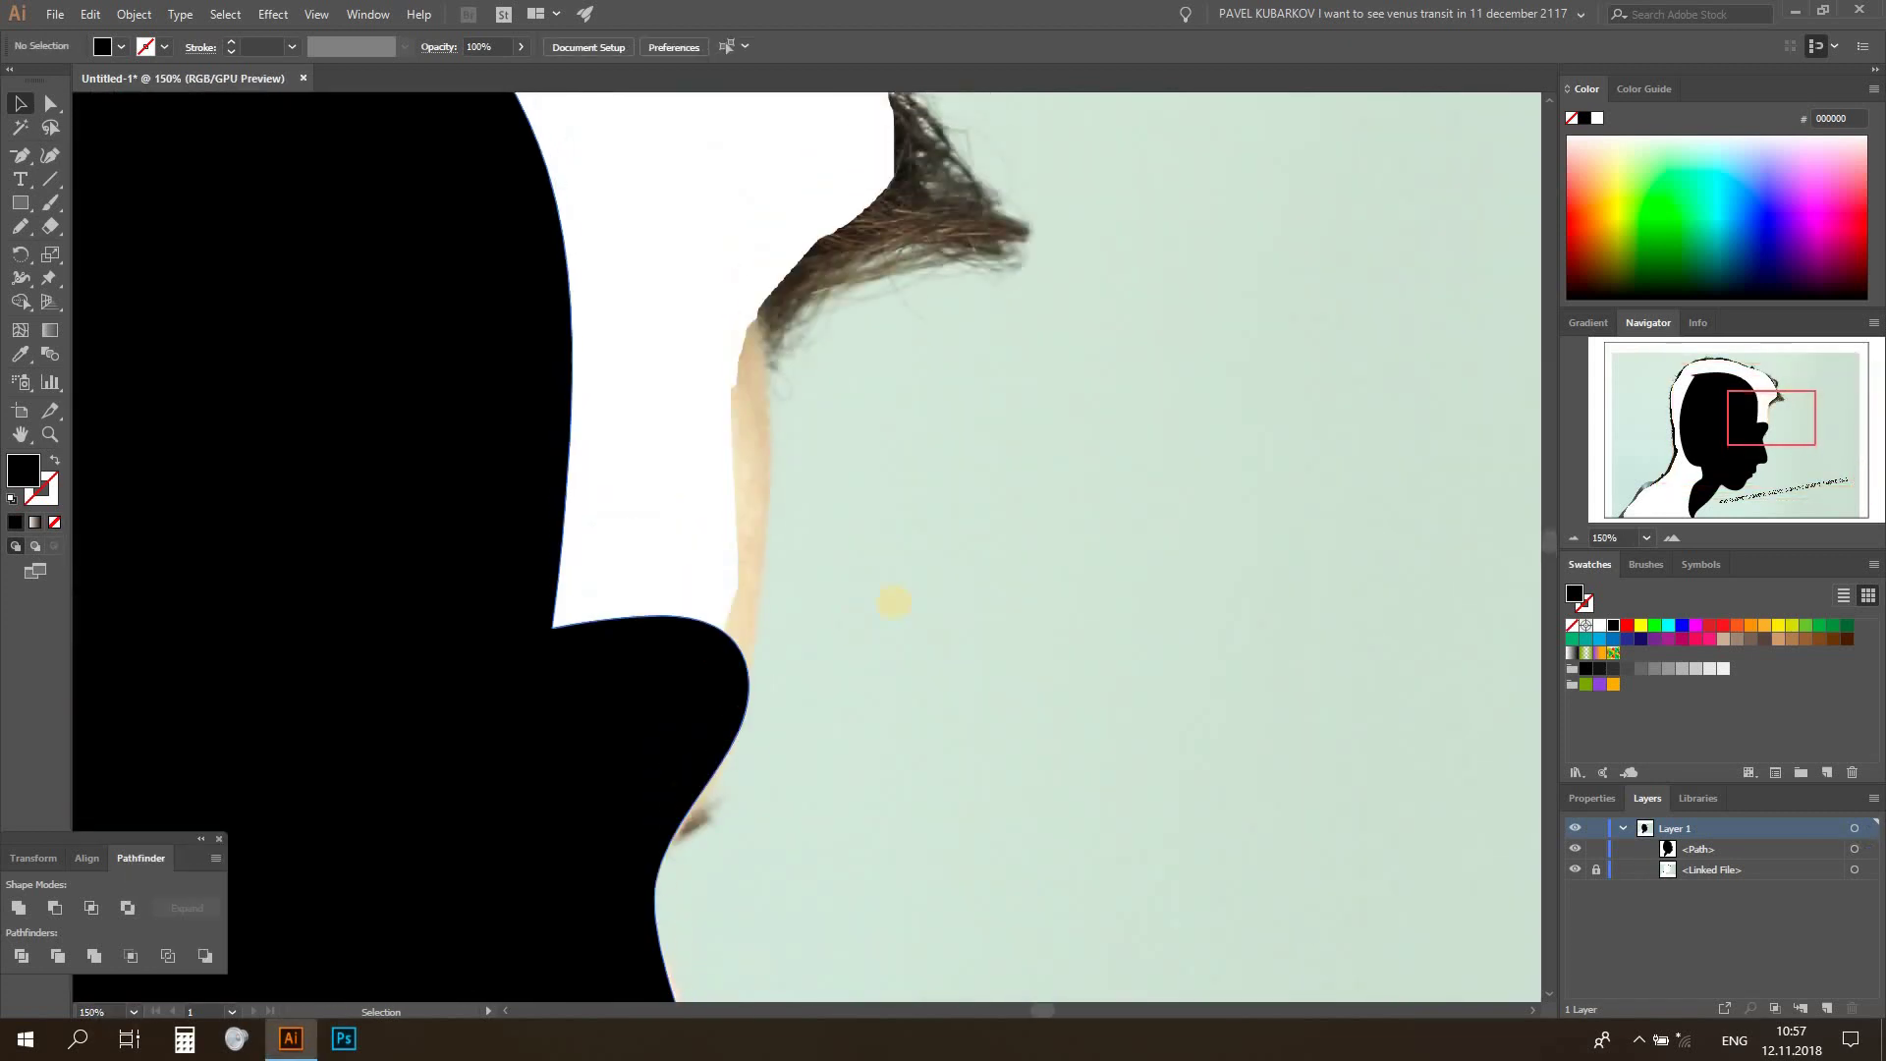
At 200% zoom, set the rounded forehead corner to a sharp corner (radius 0)
{"action": "scroll", "coordinate": [328, 324], "scroll_direction": "up", "scroll_amount": 1}
{"action": "key", "text": "n"}
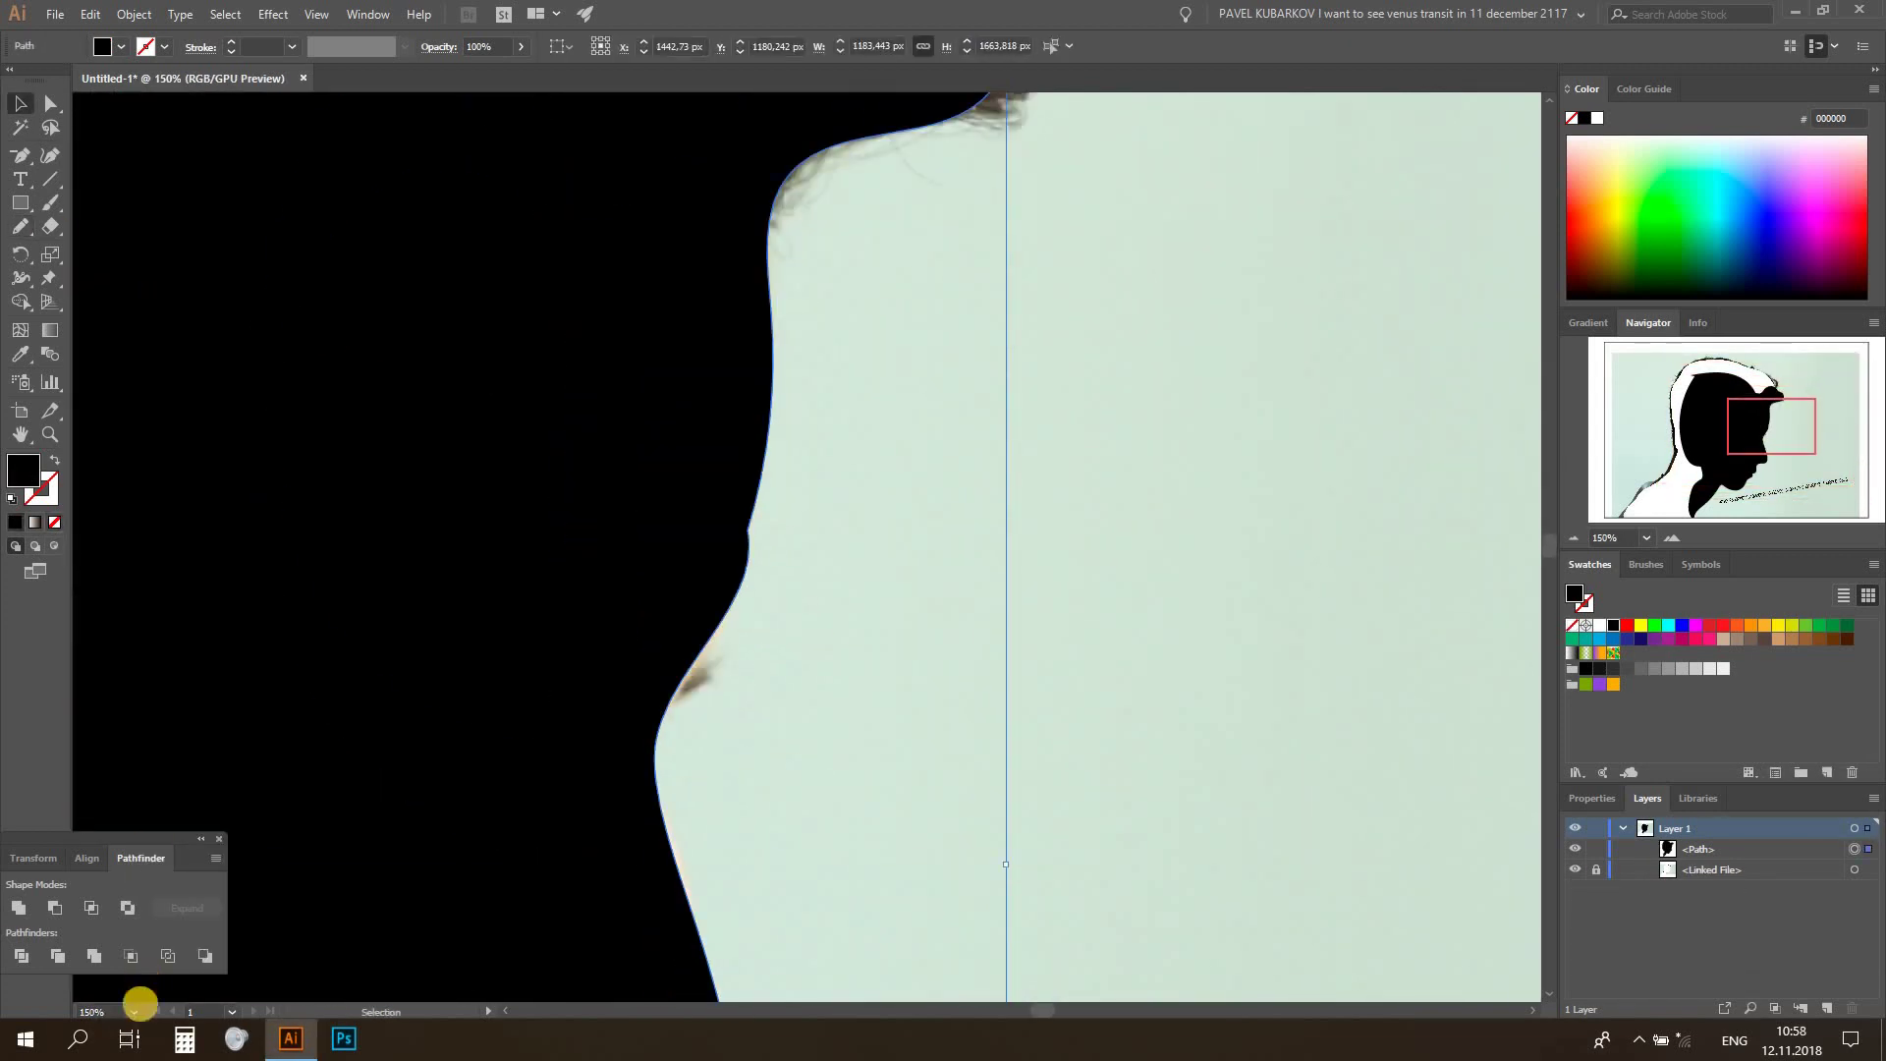
{"action": "left_click", "coordinate": [132, 1007]}
{"action": "left_click", "coordinate": [186, 706]}
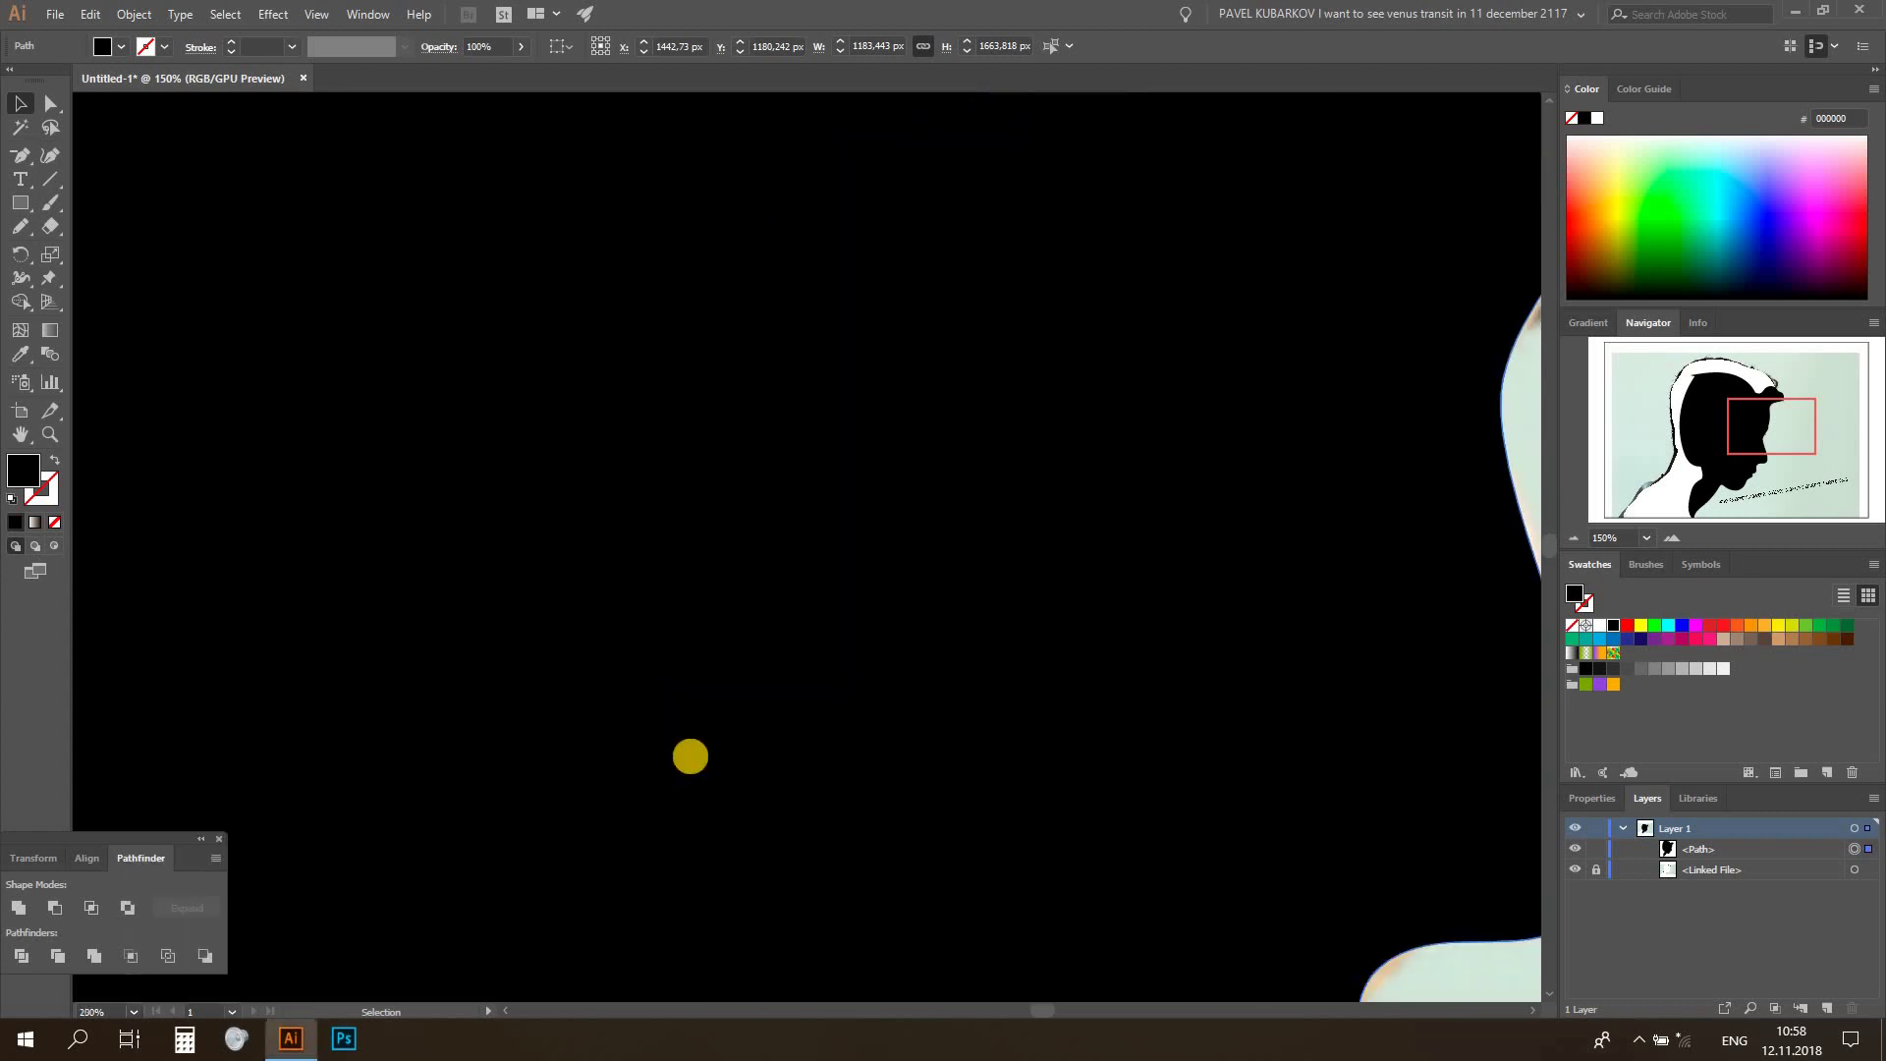
{"action": "scroll", "coordinate": [701, 727], "scroll_direction": "right", "scroll_amount": 5}
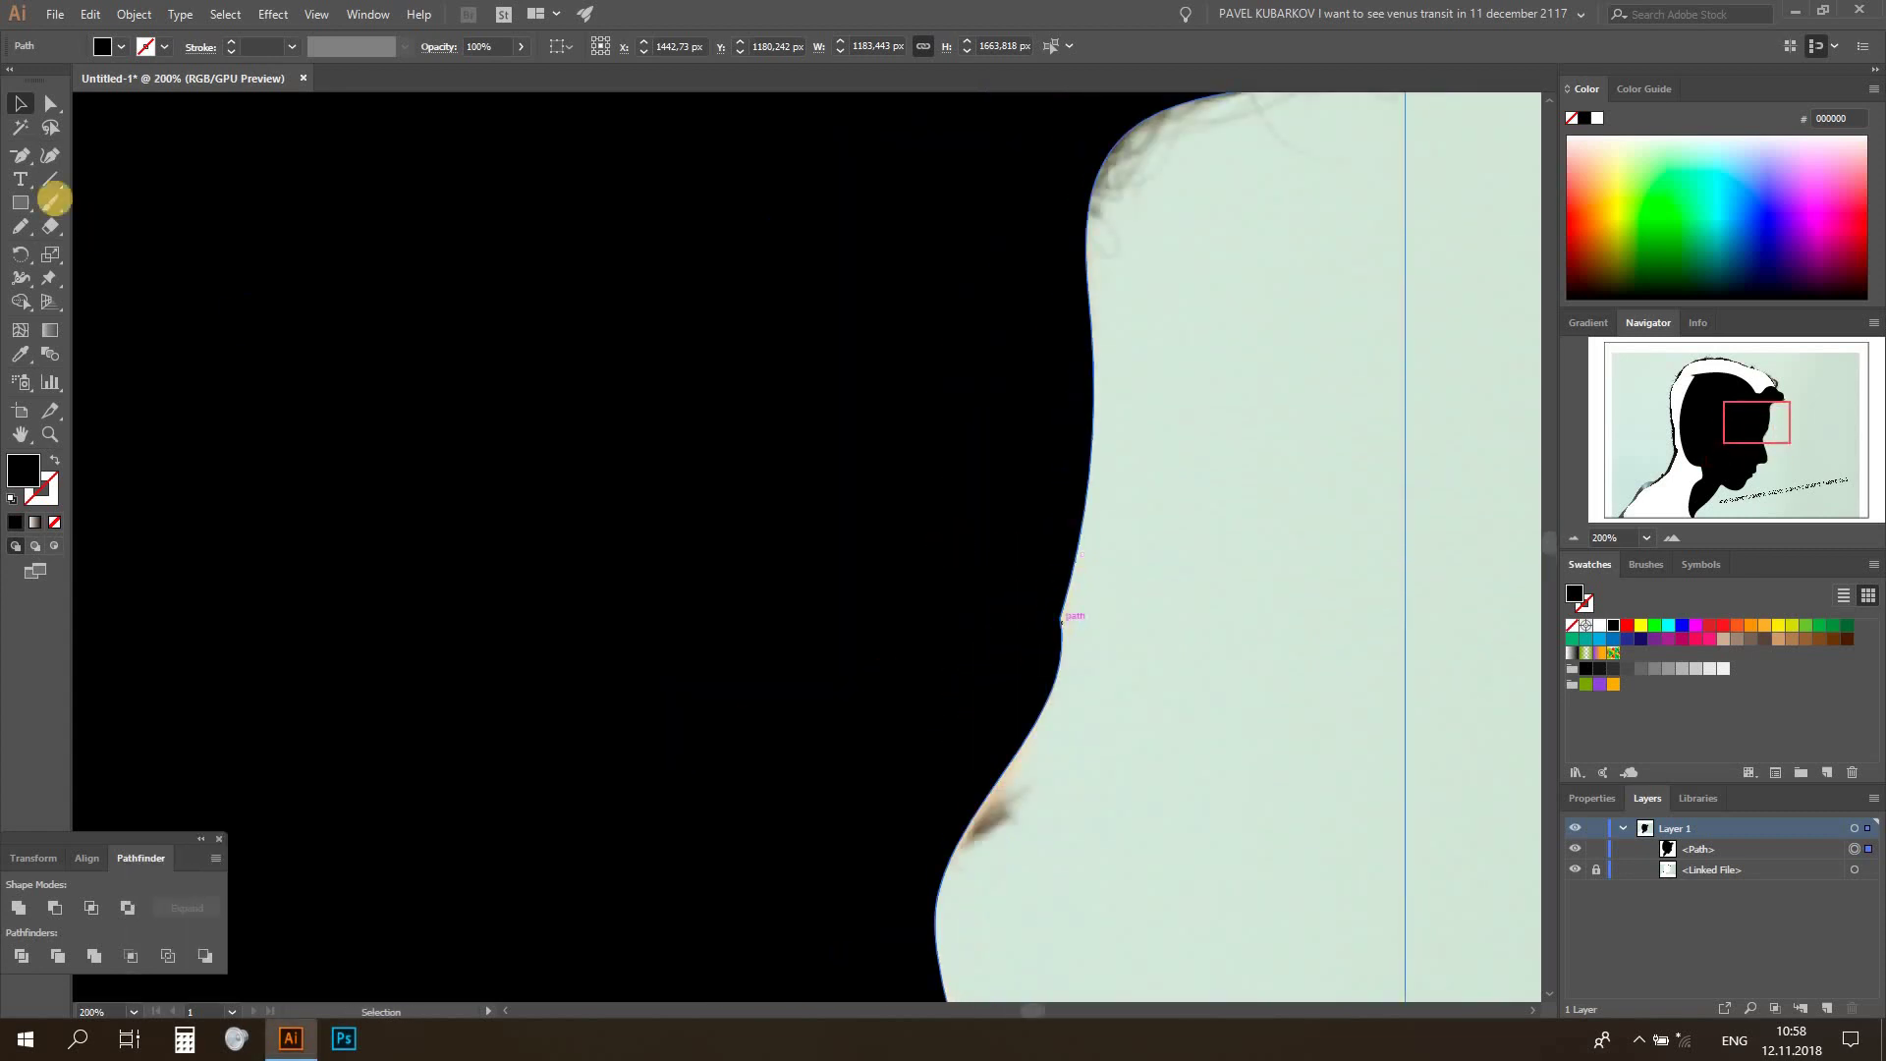
{"action": "left_click", "coordinate": [52, 103]}
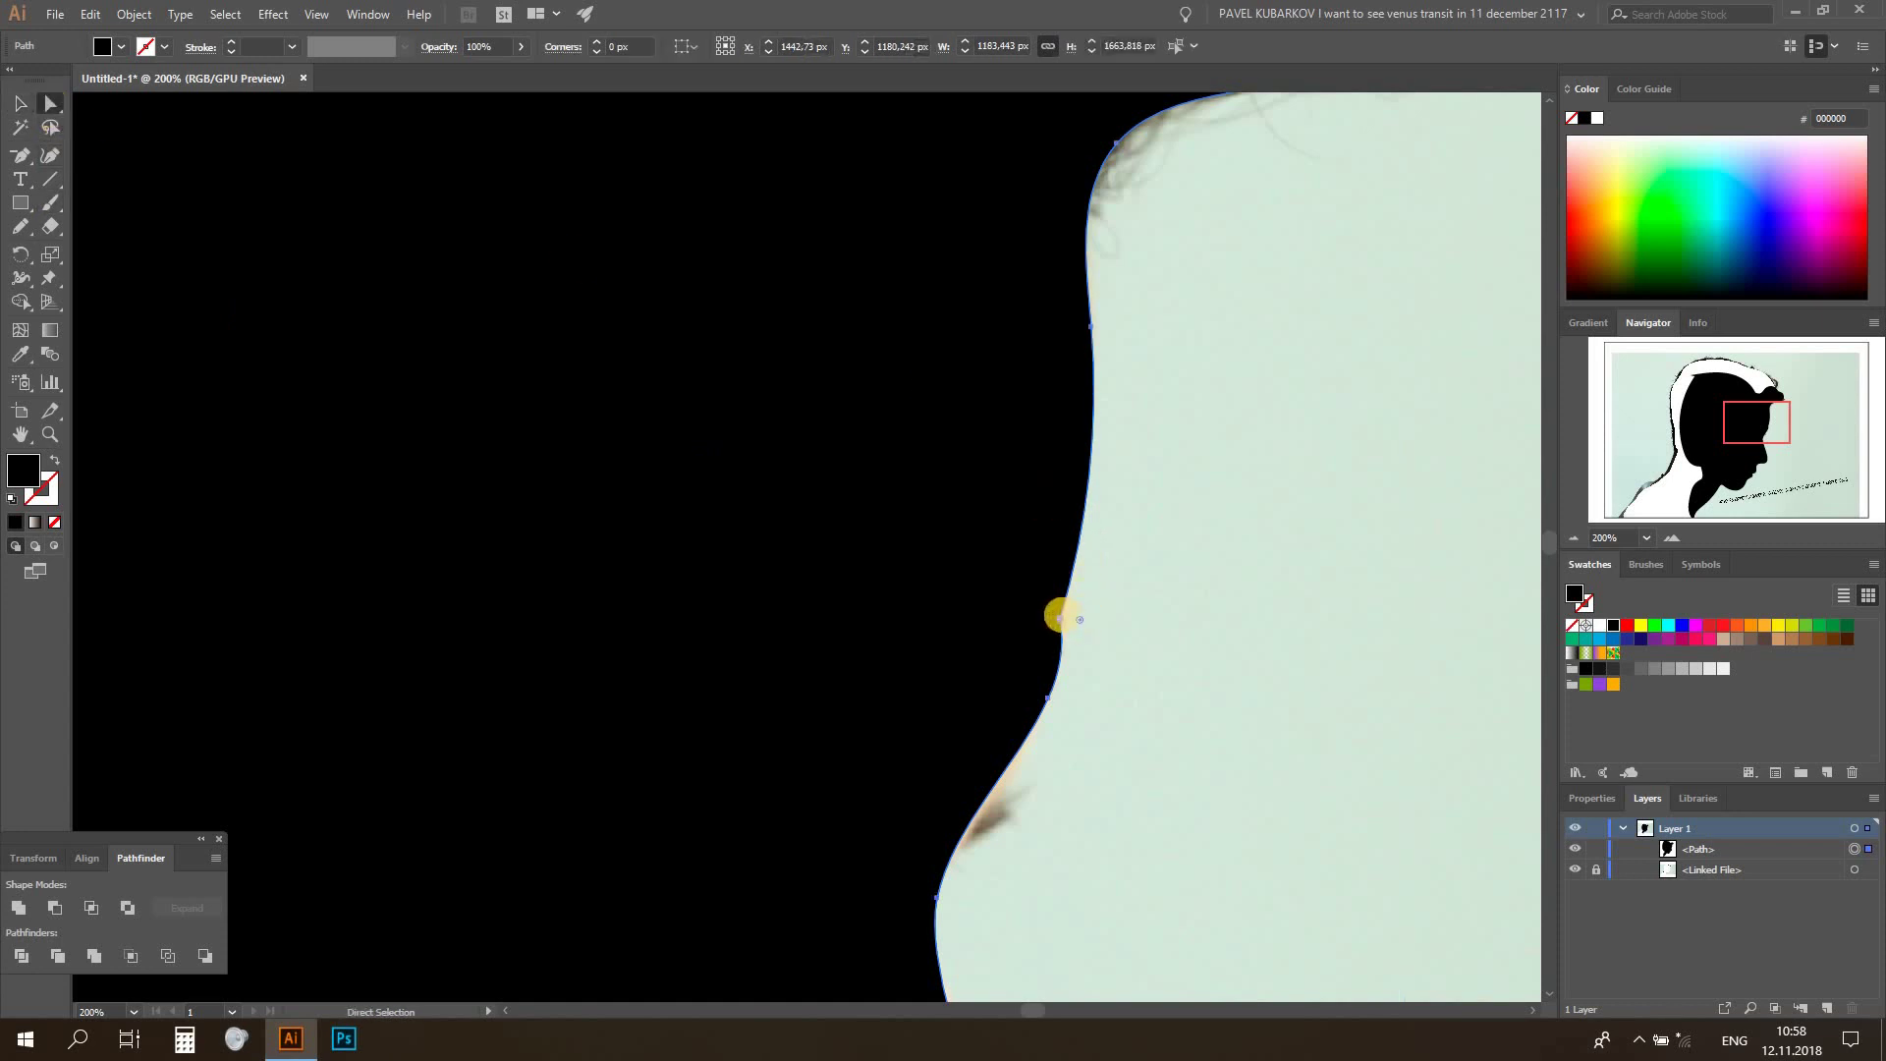
{"action": "left_click", "coordinate": [1064, 621]}
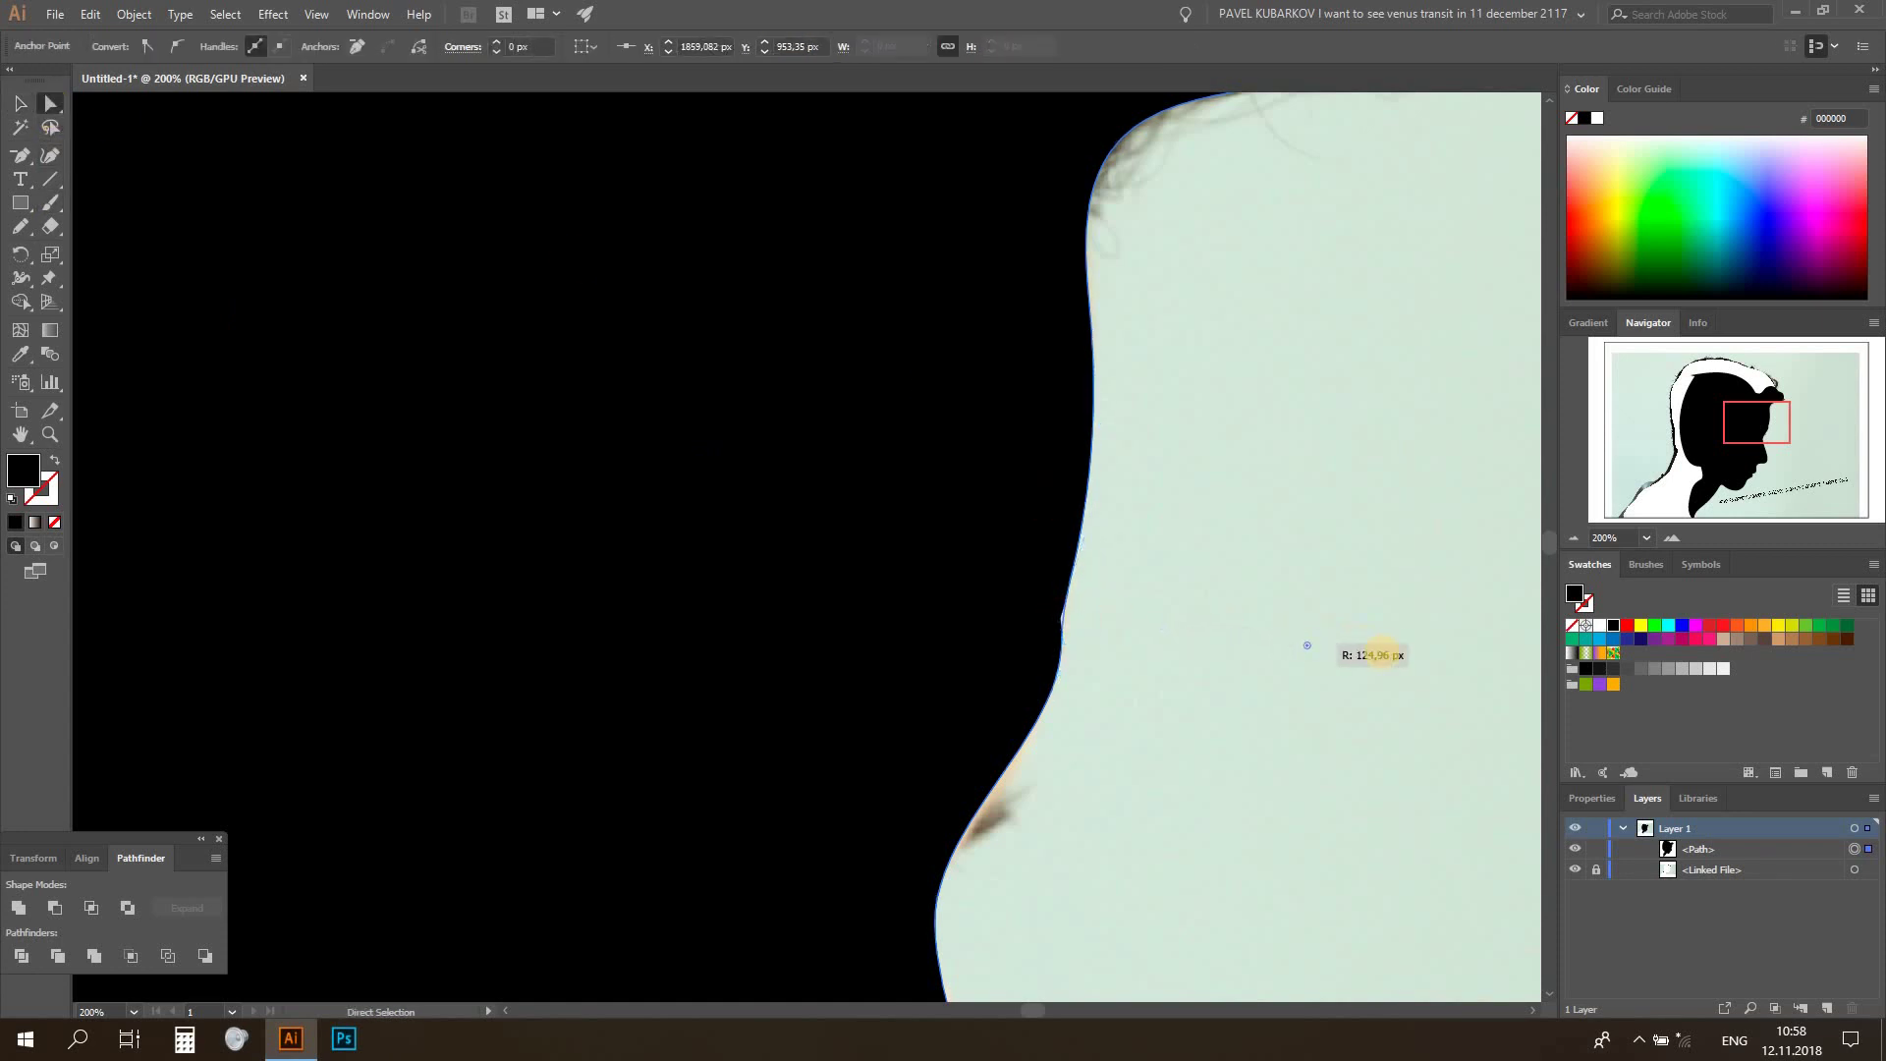
{"action": "left_click_drag", "start_coordinate": [1428, 662], "coordinate": [1117, 585]}
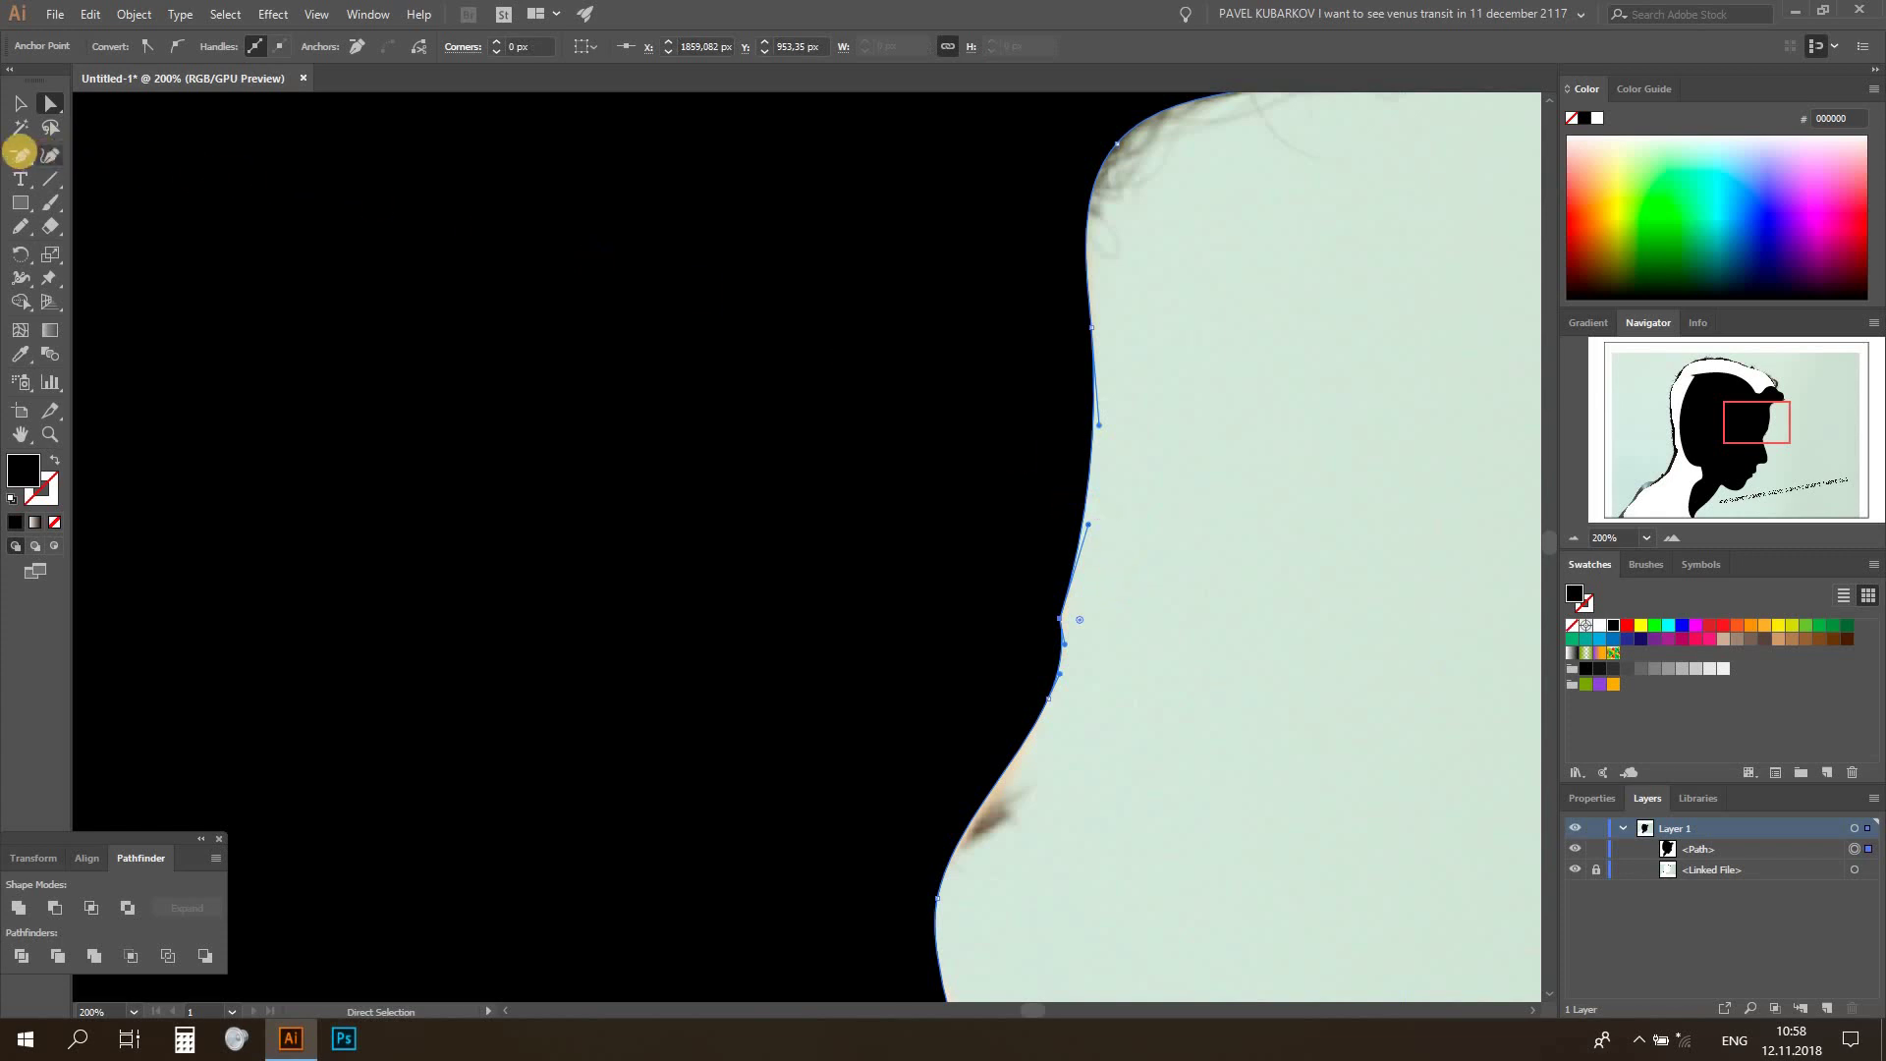
Delete an extra forehead anchor and adjust the anchor below to smooth the edge
{"action": "left_click_drag", "start_coordinate": [20, 153], "coordinate": [147, 201]}
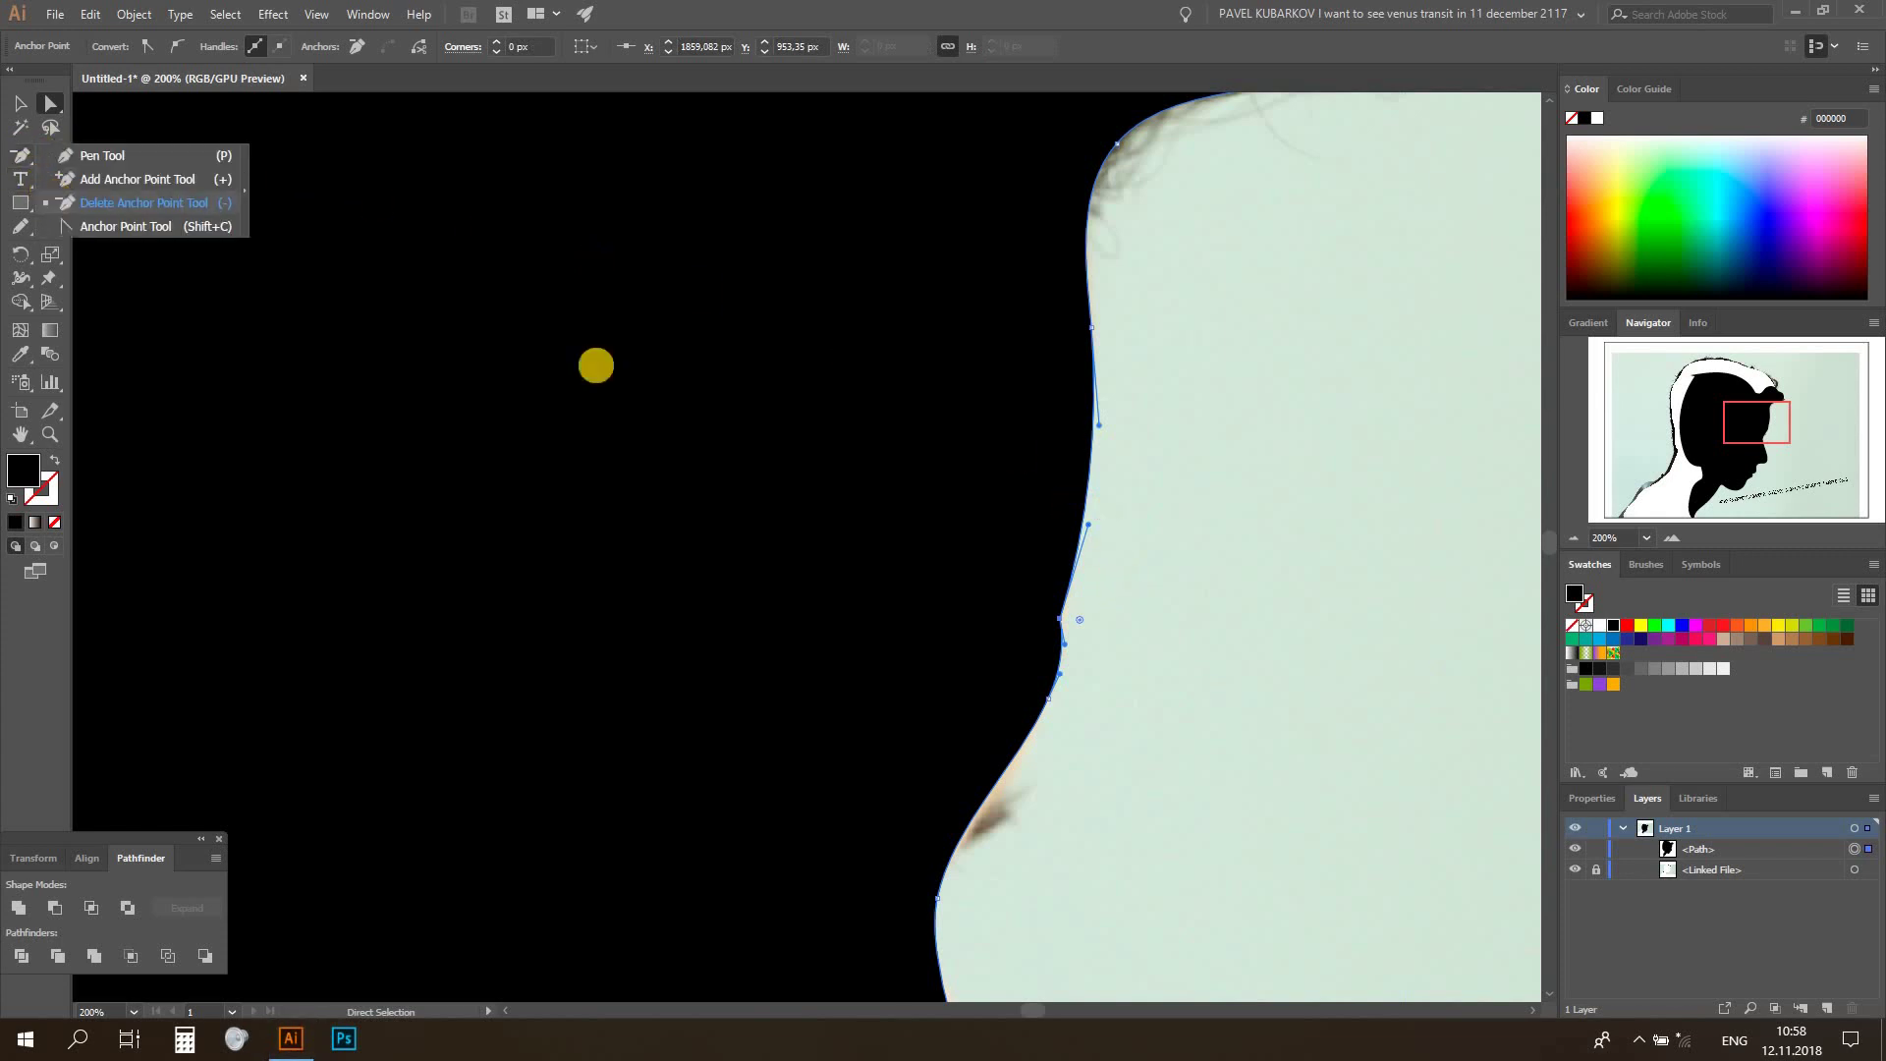
{"action": "left_click", "coordinate": [1056, 621]}
{"action": "left_click", "coordinate": [50, 103]}
{"action": "left_click", "coordinate": [1048, 696]}
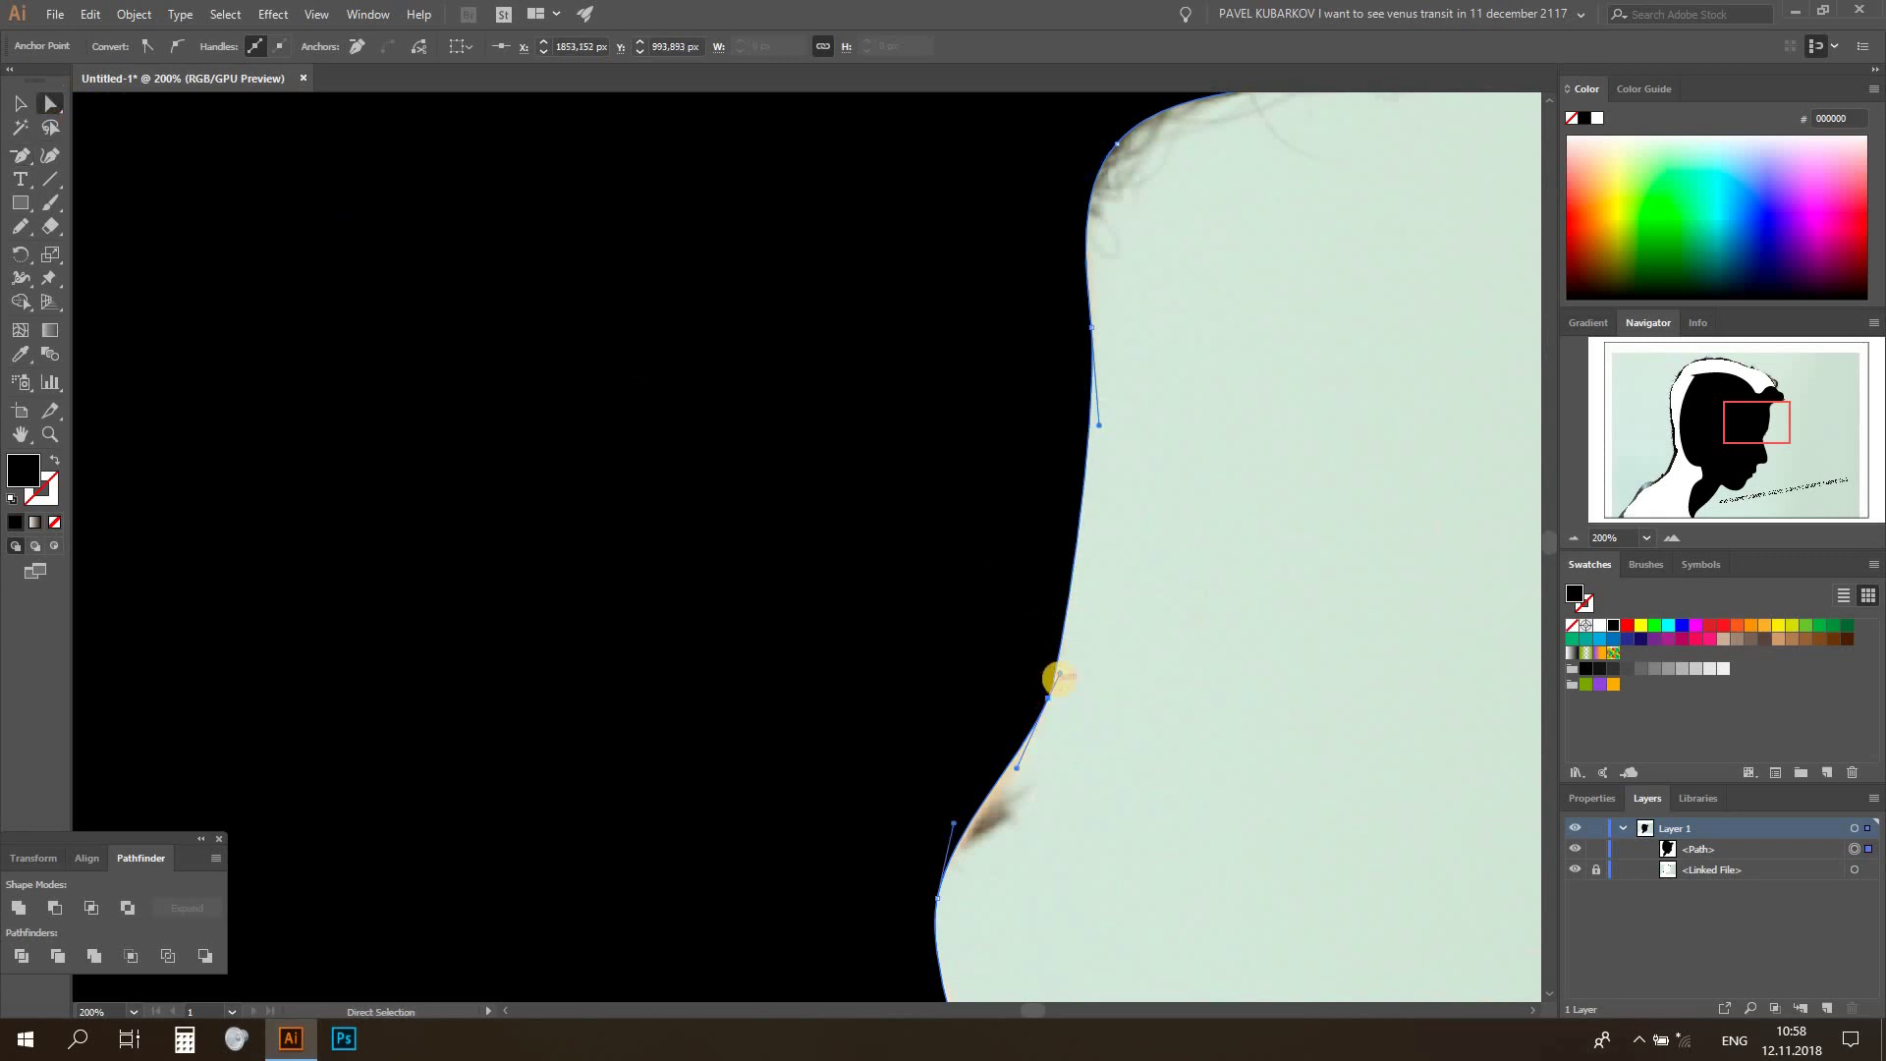
{"action": "left_click_drag", "start_coordinate": [1058, 675], "coordinate": [1075, 641]}
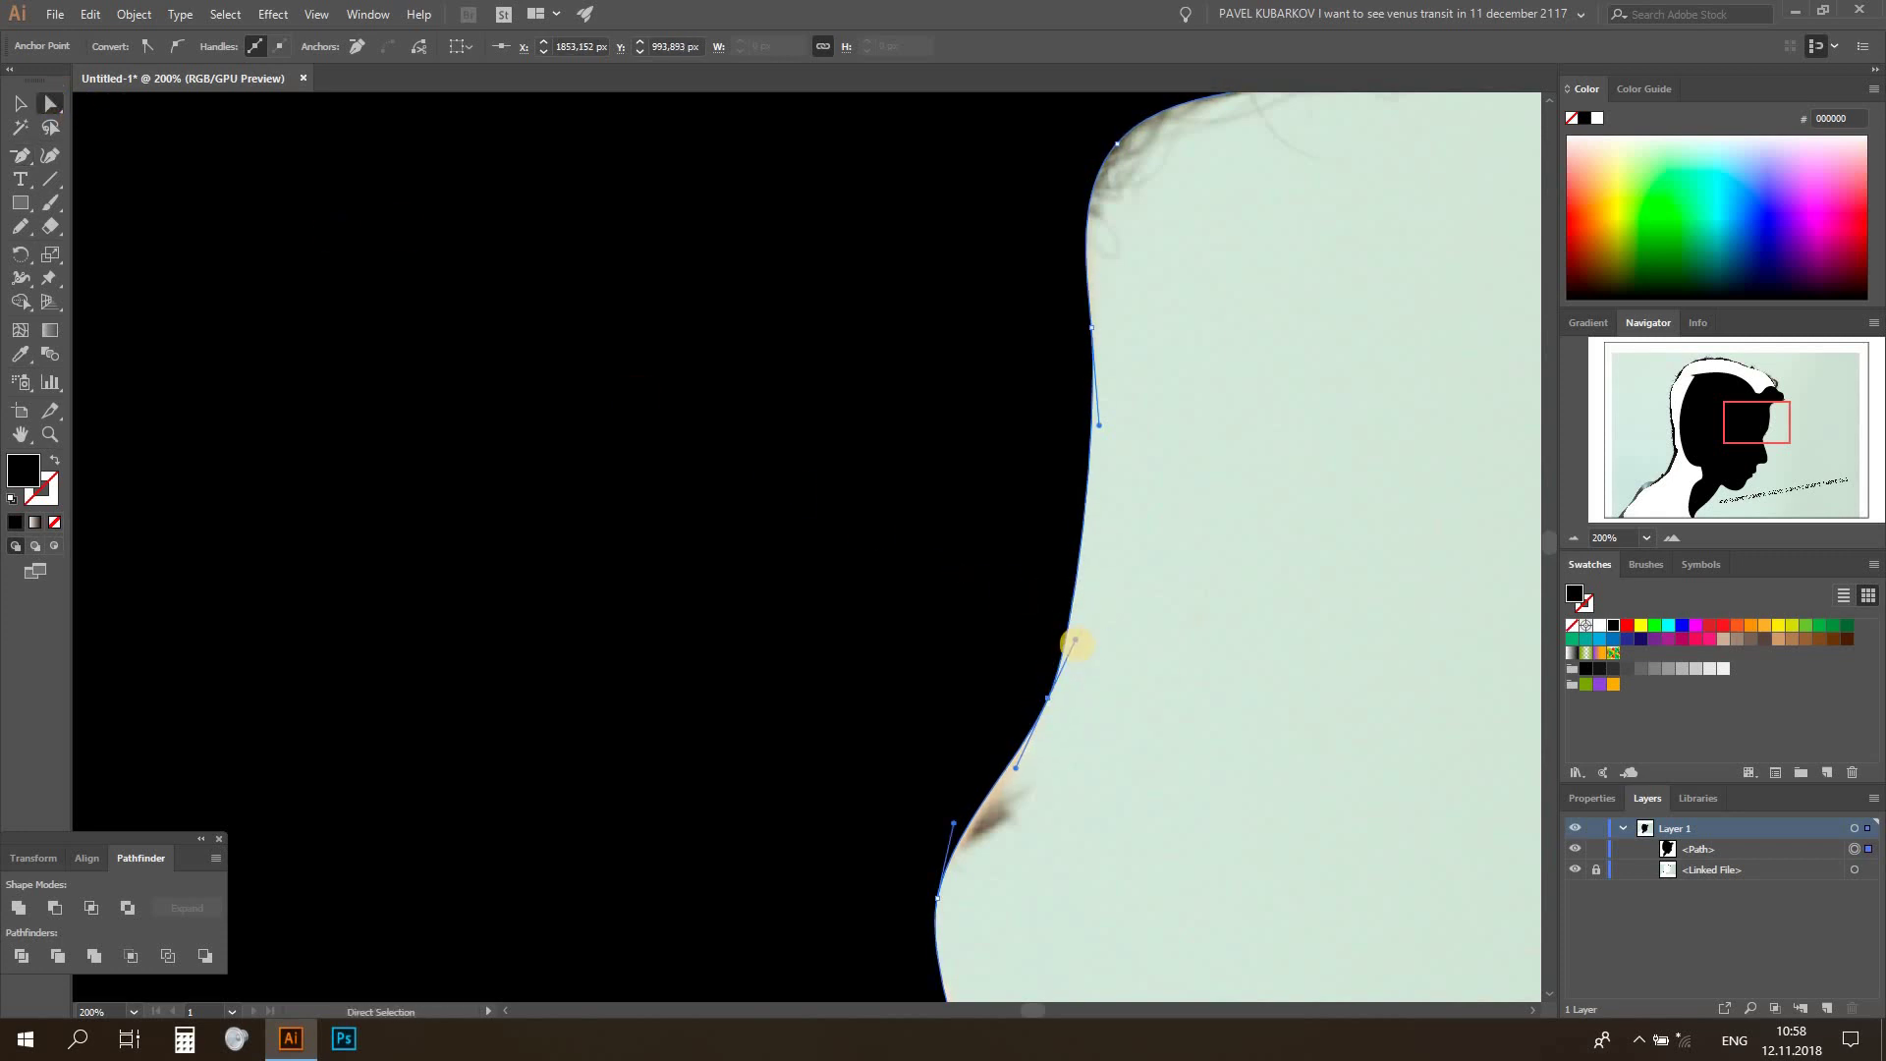
{"action": "left_click", "coordinate": [1212, 518]}
{"action": "key", "text": "v"}
{"action": "scroll", "coordinate": [1211, 518], "scroll_direction": "up", "scroll_amount": 5}
{"action": "left_click", "coordinate": [133, 1012]}
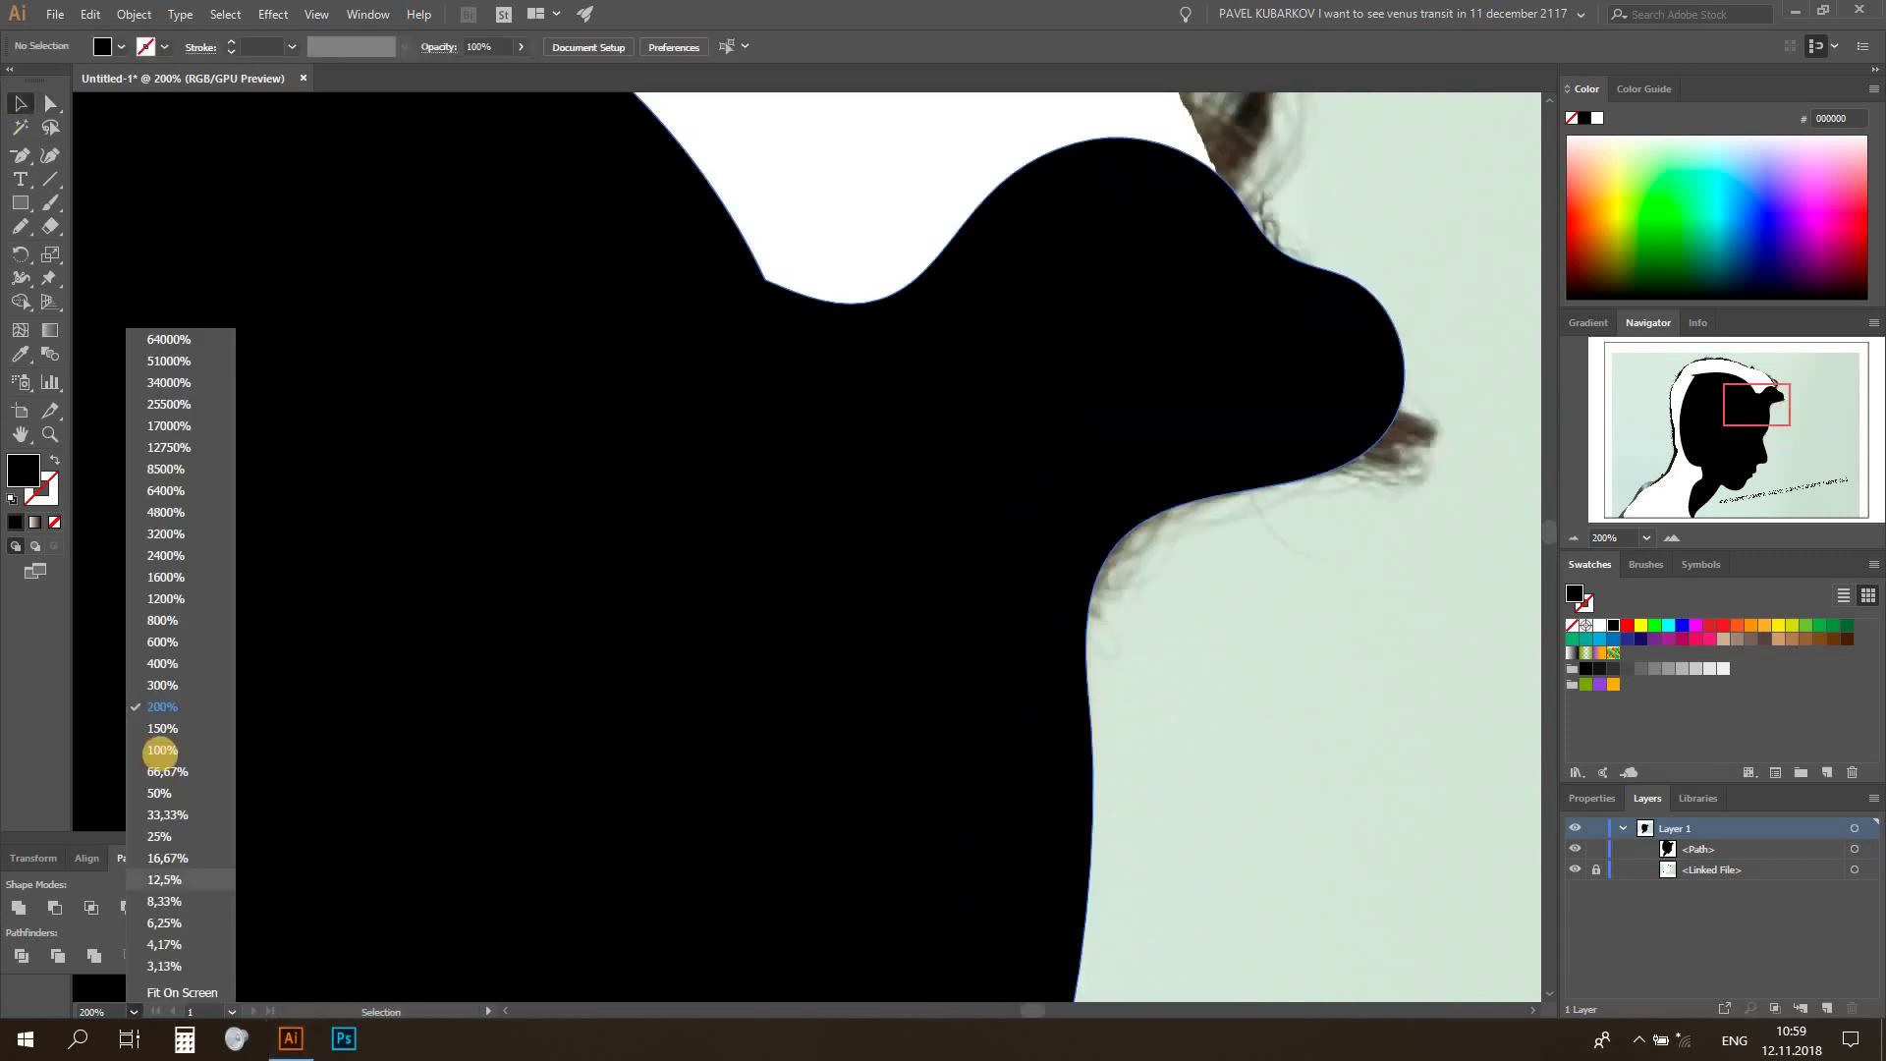
At 100% zoom, draw a wavy Pencil hair outline over the head top and Unite it with the silhouette
{"action": "key", "text": "Return"}
{"action": "left_click", "coordinate": [19, 224]}
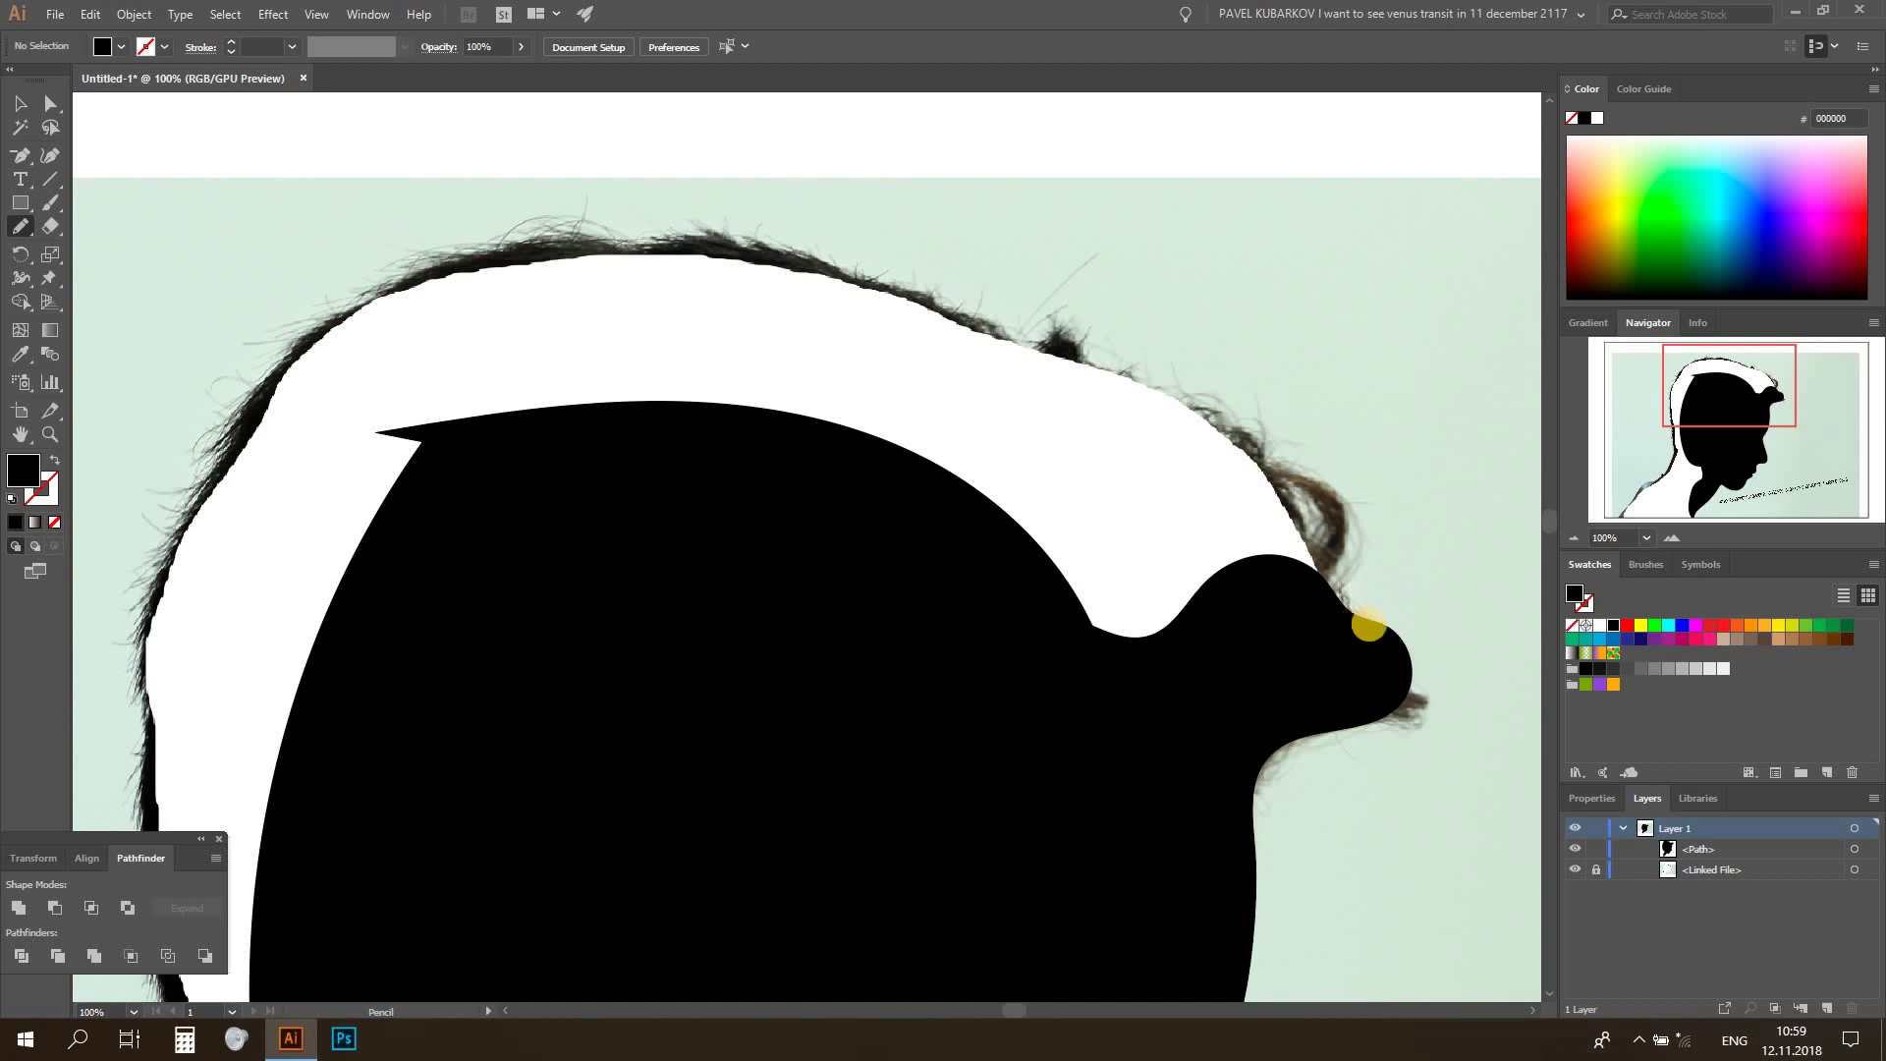
{"action": "left_click_drag", "start_coordinate": [1203, 464], "coordinate": [1022, 307]}
{"action": "key", "text": "v"}
{"action": "key", "text": "ctrl+a"}
{"action": "left_click", "coordinate": [18, 908]}
{"action": "scroll", "coordinate": [1235, 750], "scroll_direction": "down", "scroll_amount": 3}
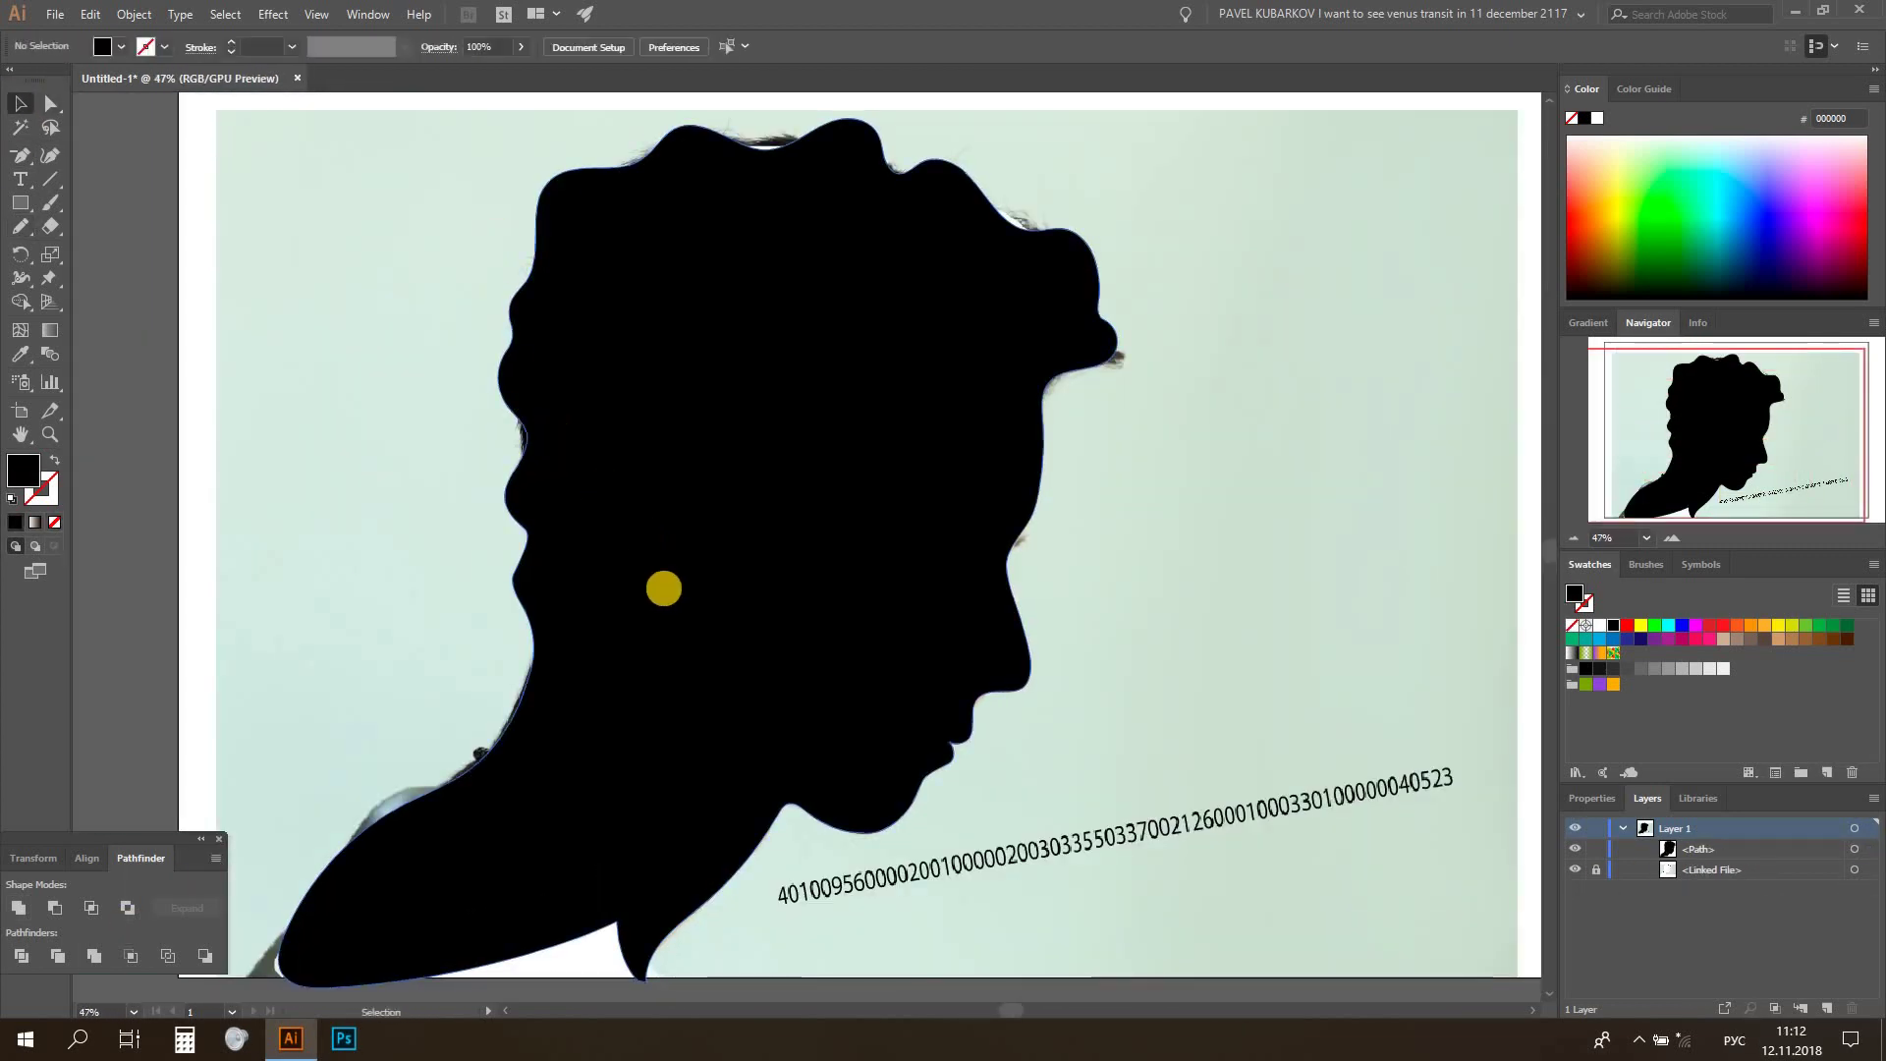
Delete the silhouette's bottom notch anchor and make a 100% uniform Scale copy in place
{"action": "left_click", "coordinate": [686, 570]}
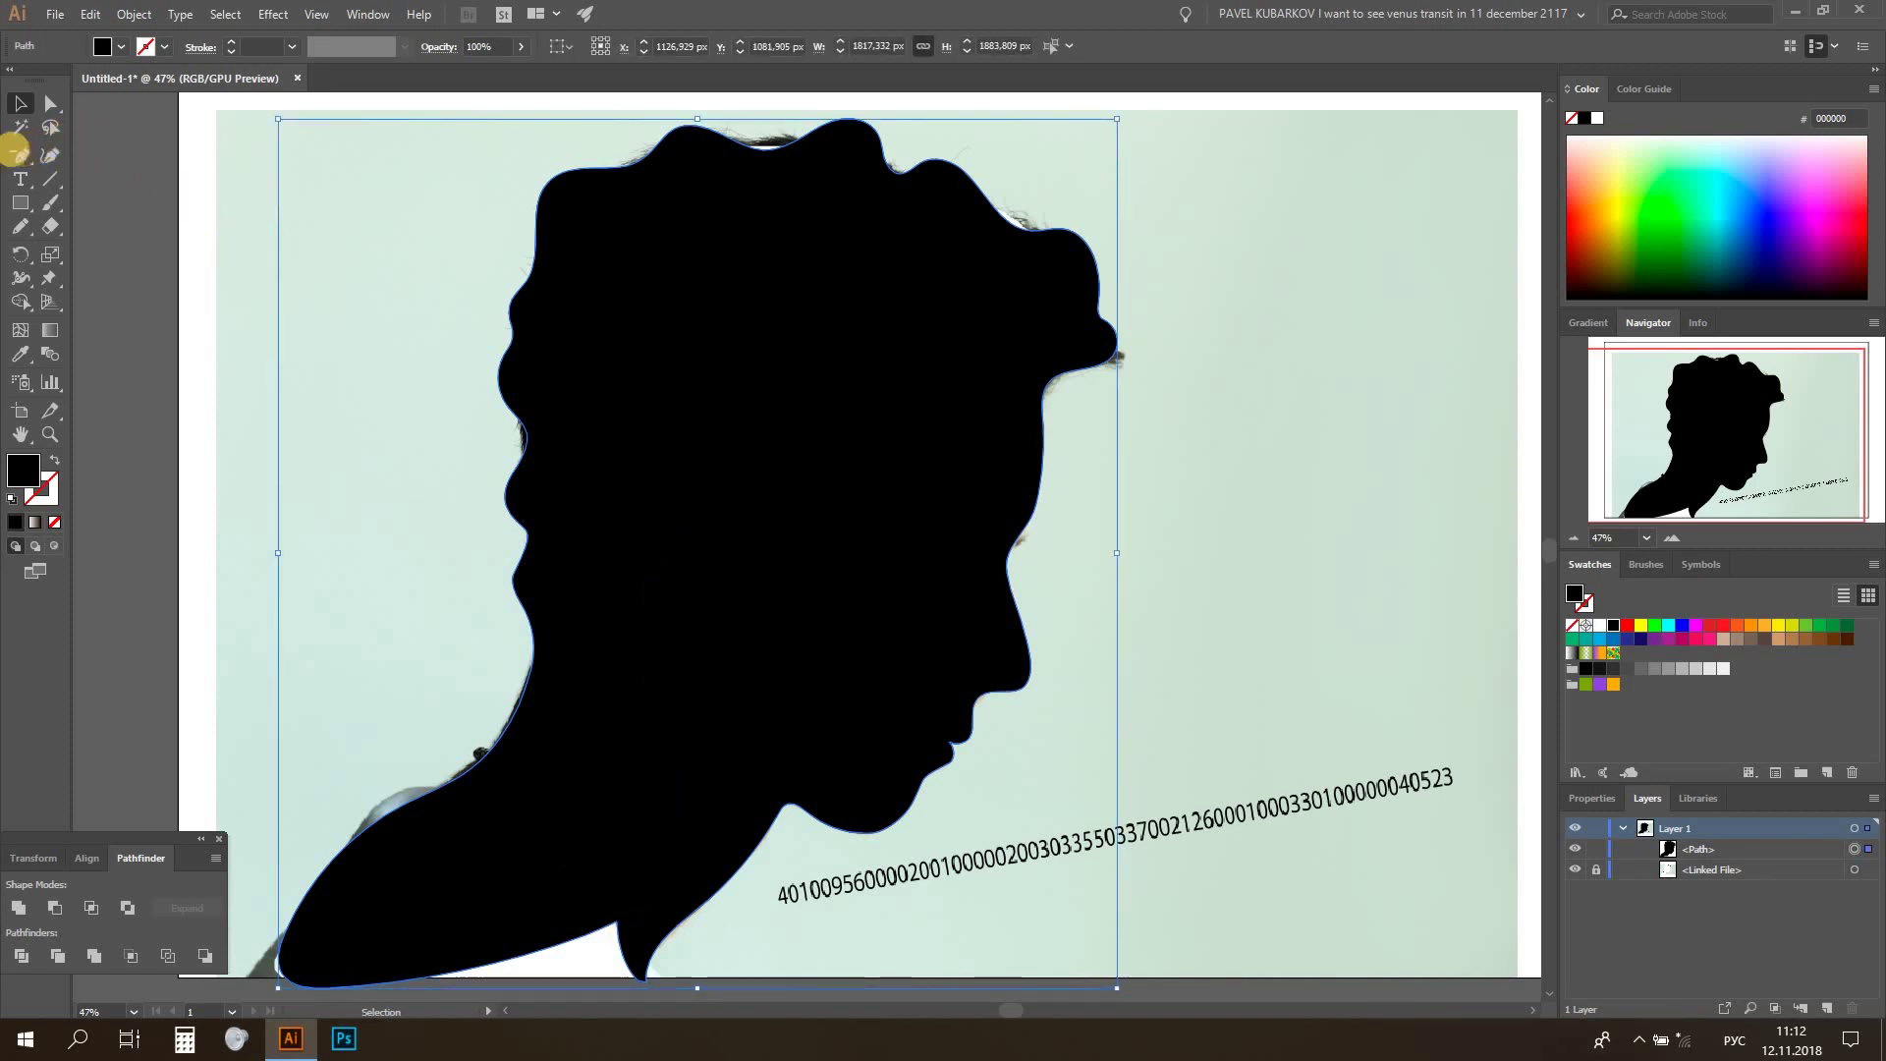
{"action": "left_click", "coordinate": [586, 934]}
{"action": "right_click", "coordinate": [674, 286]}
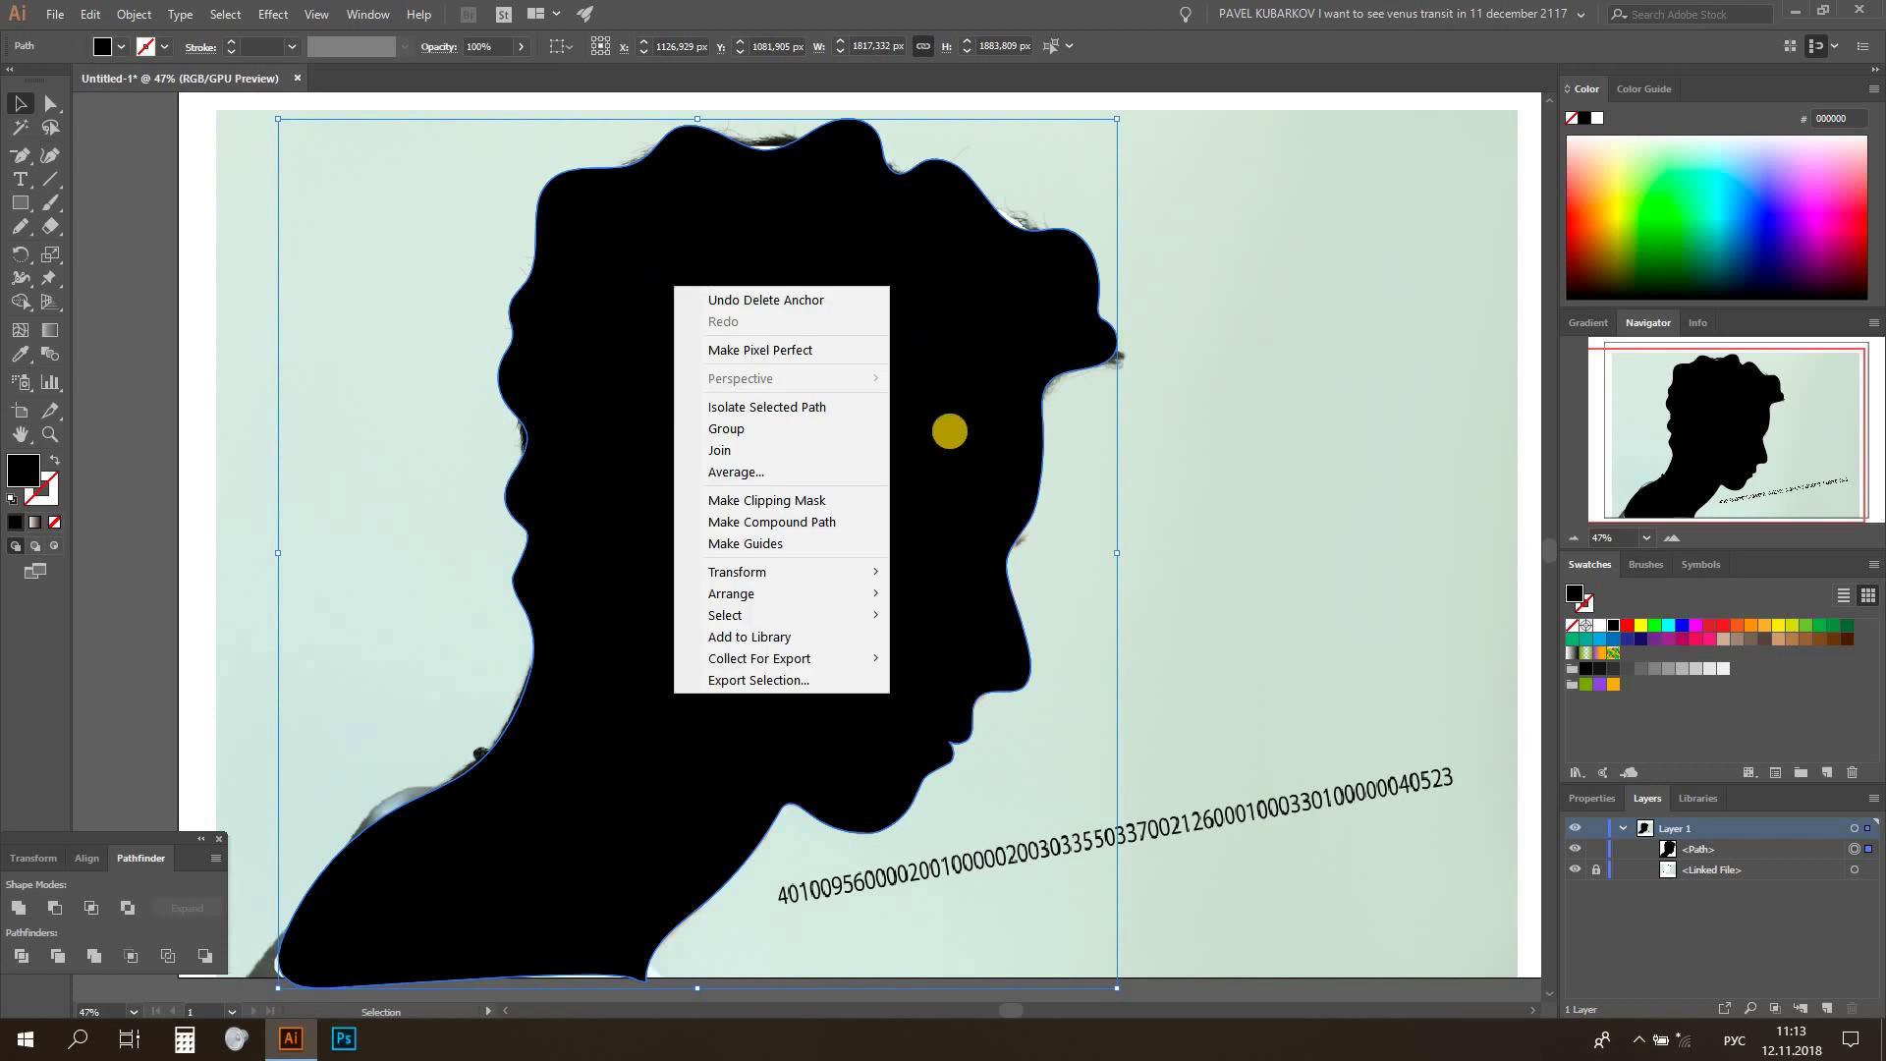
{"action": "mouse_move", "coordinate": [737, 572]}
{"action": "left_click", "coordinate": [968, 663]}
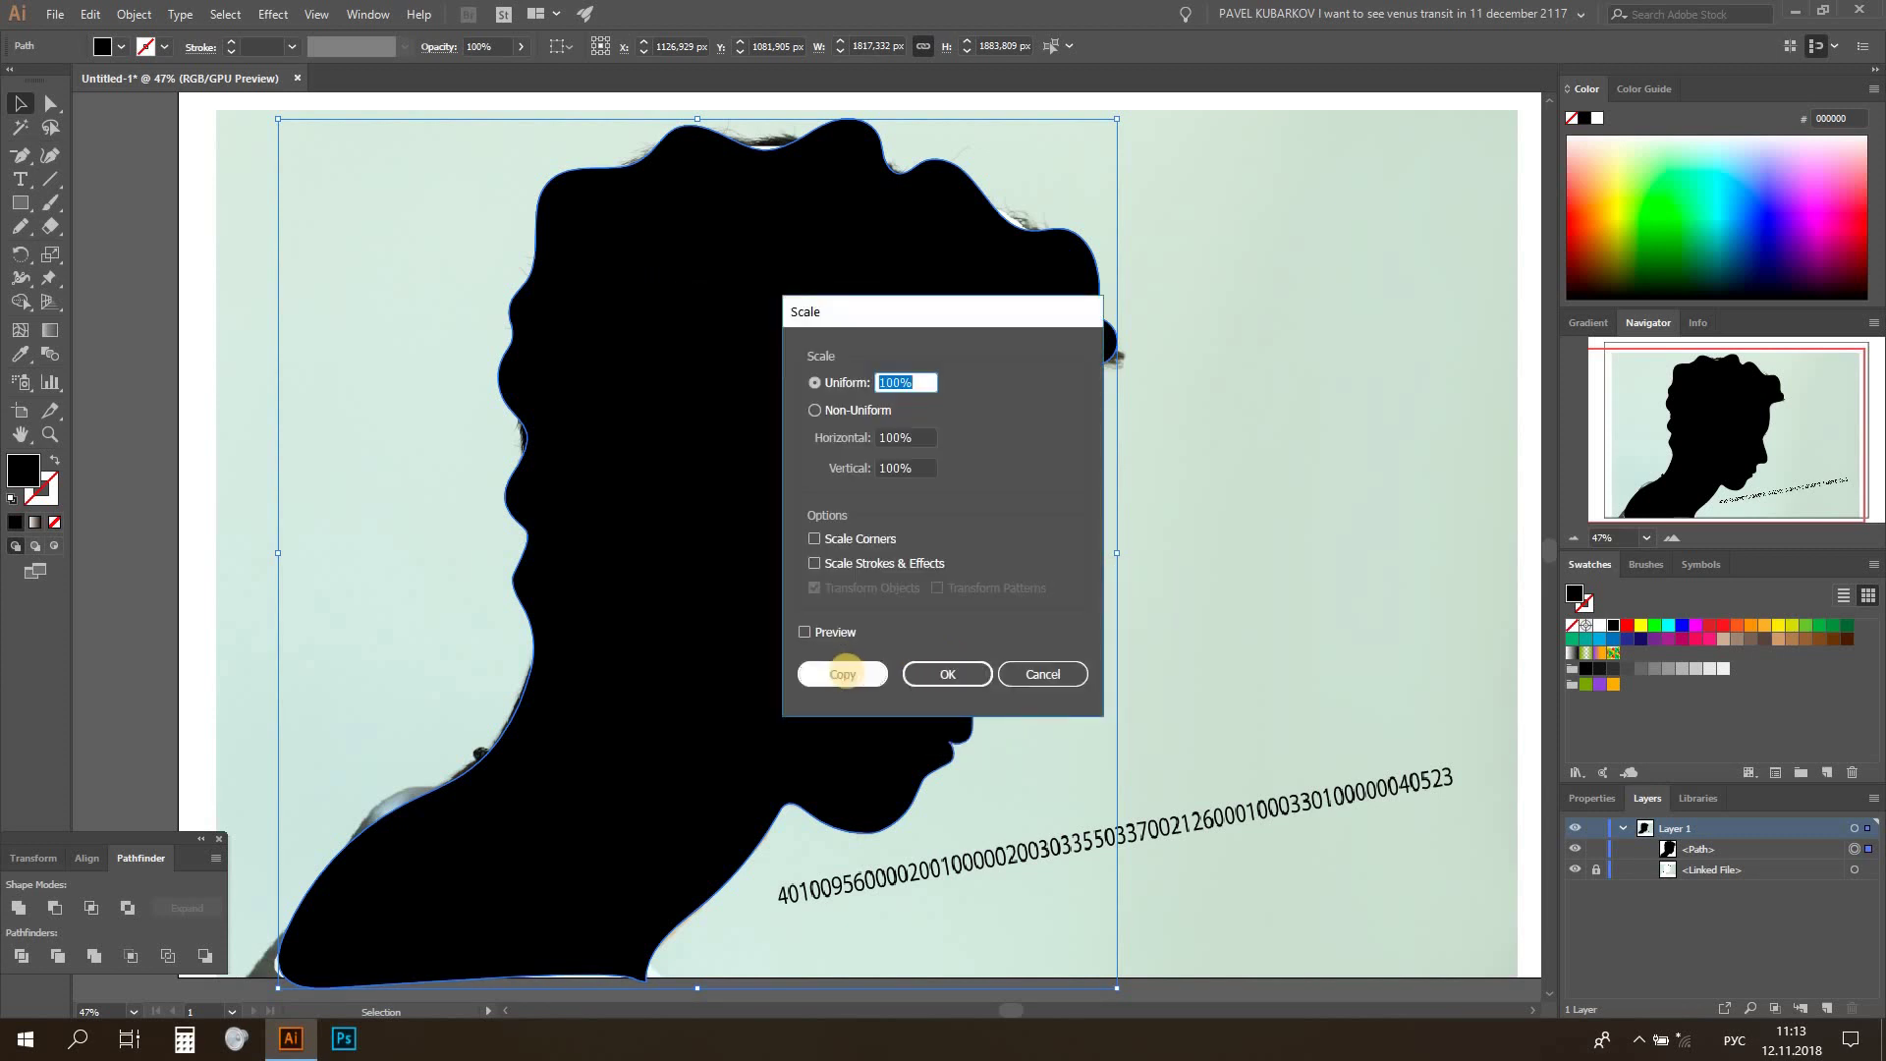
{"action": "left_click", "coordinate": [843, 674]}
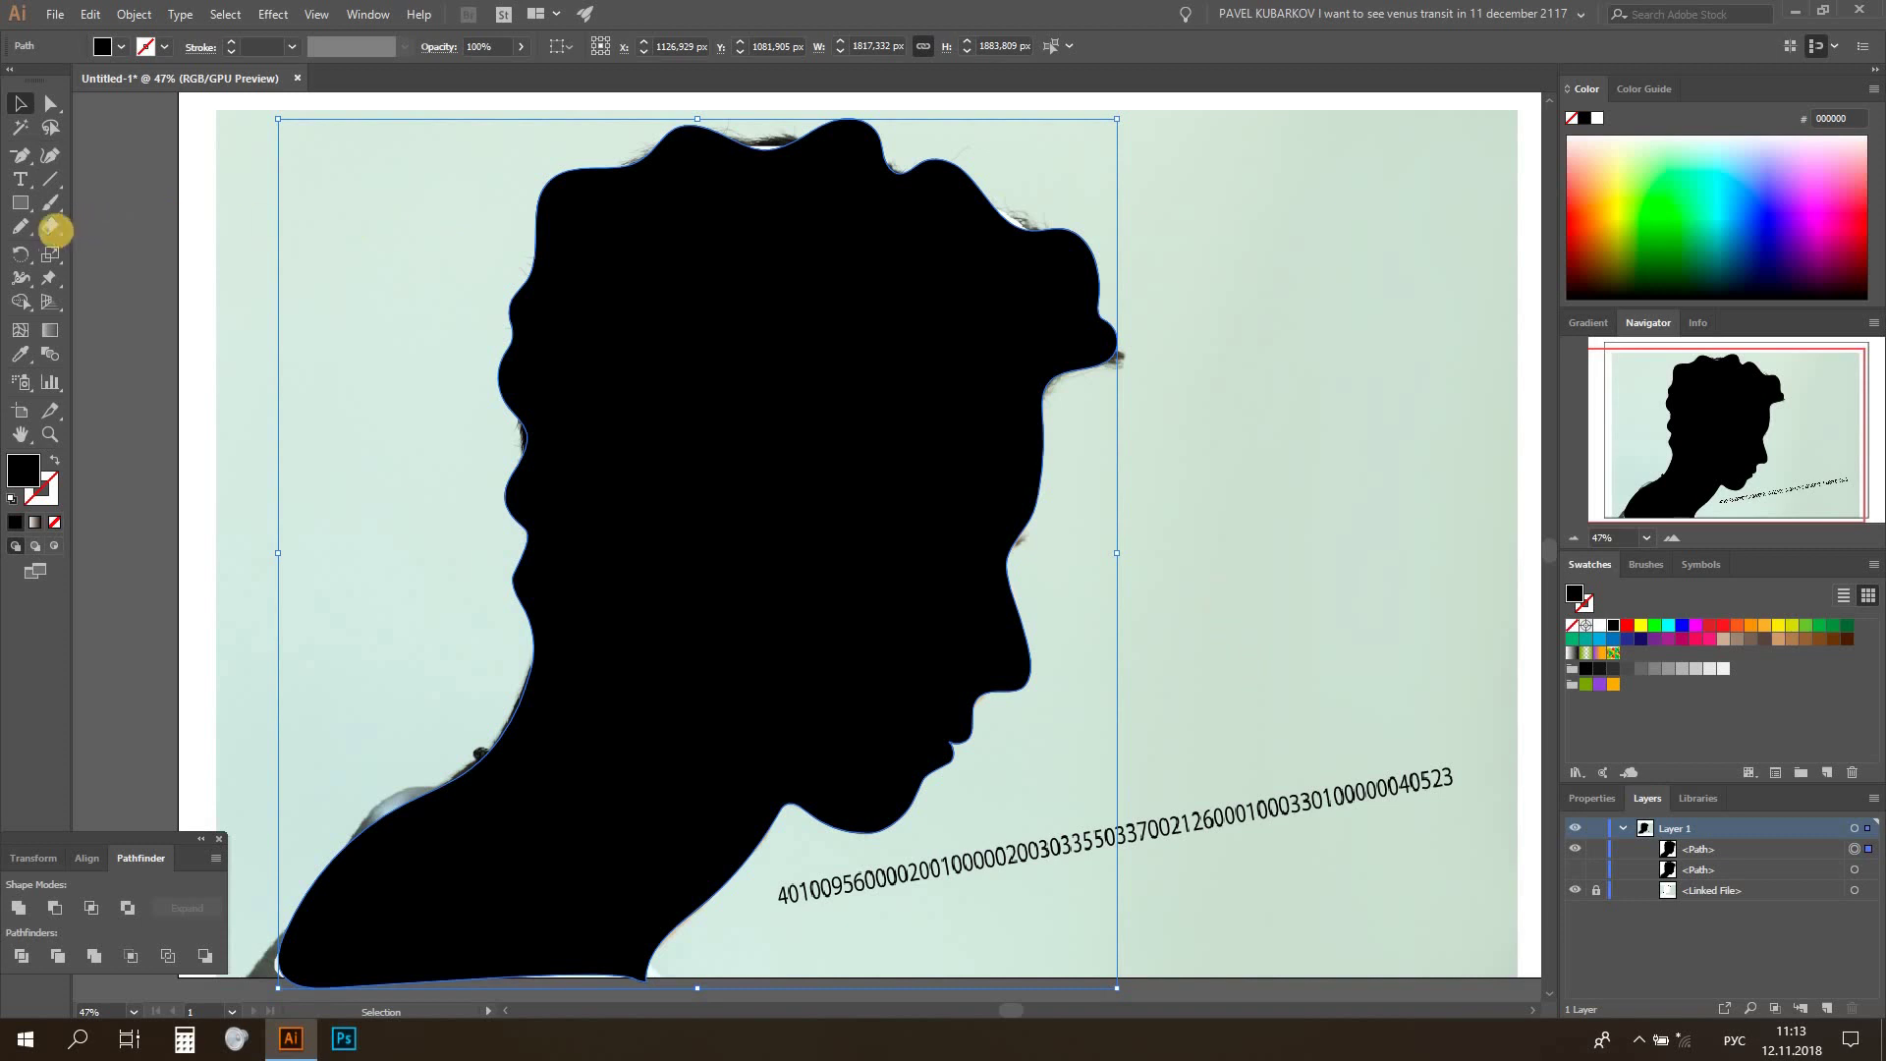
{"action": "left_click", "coordinate": [59, 229]}
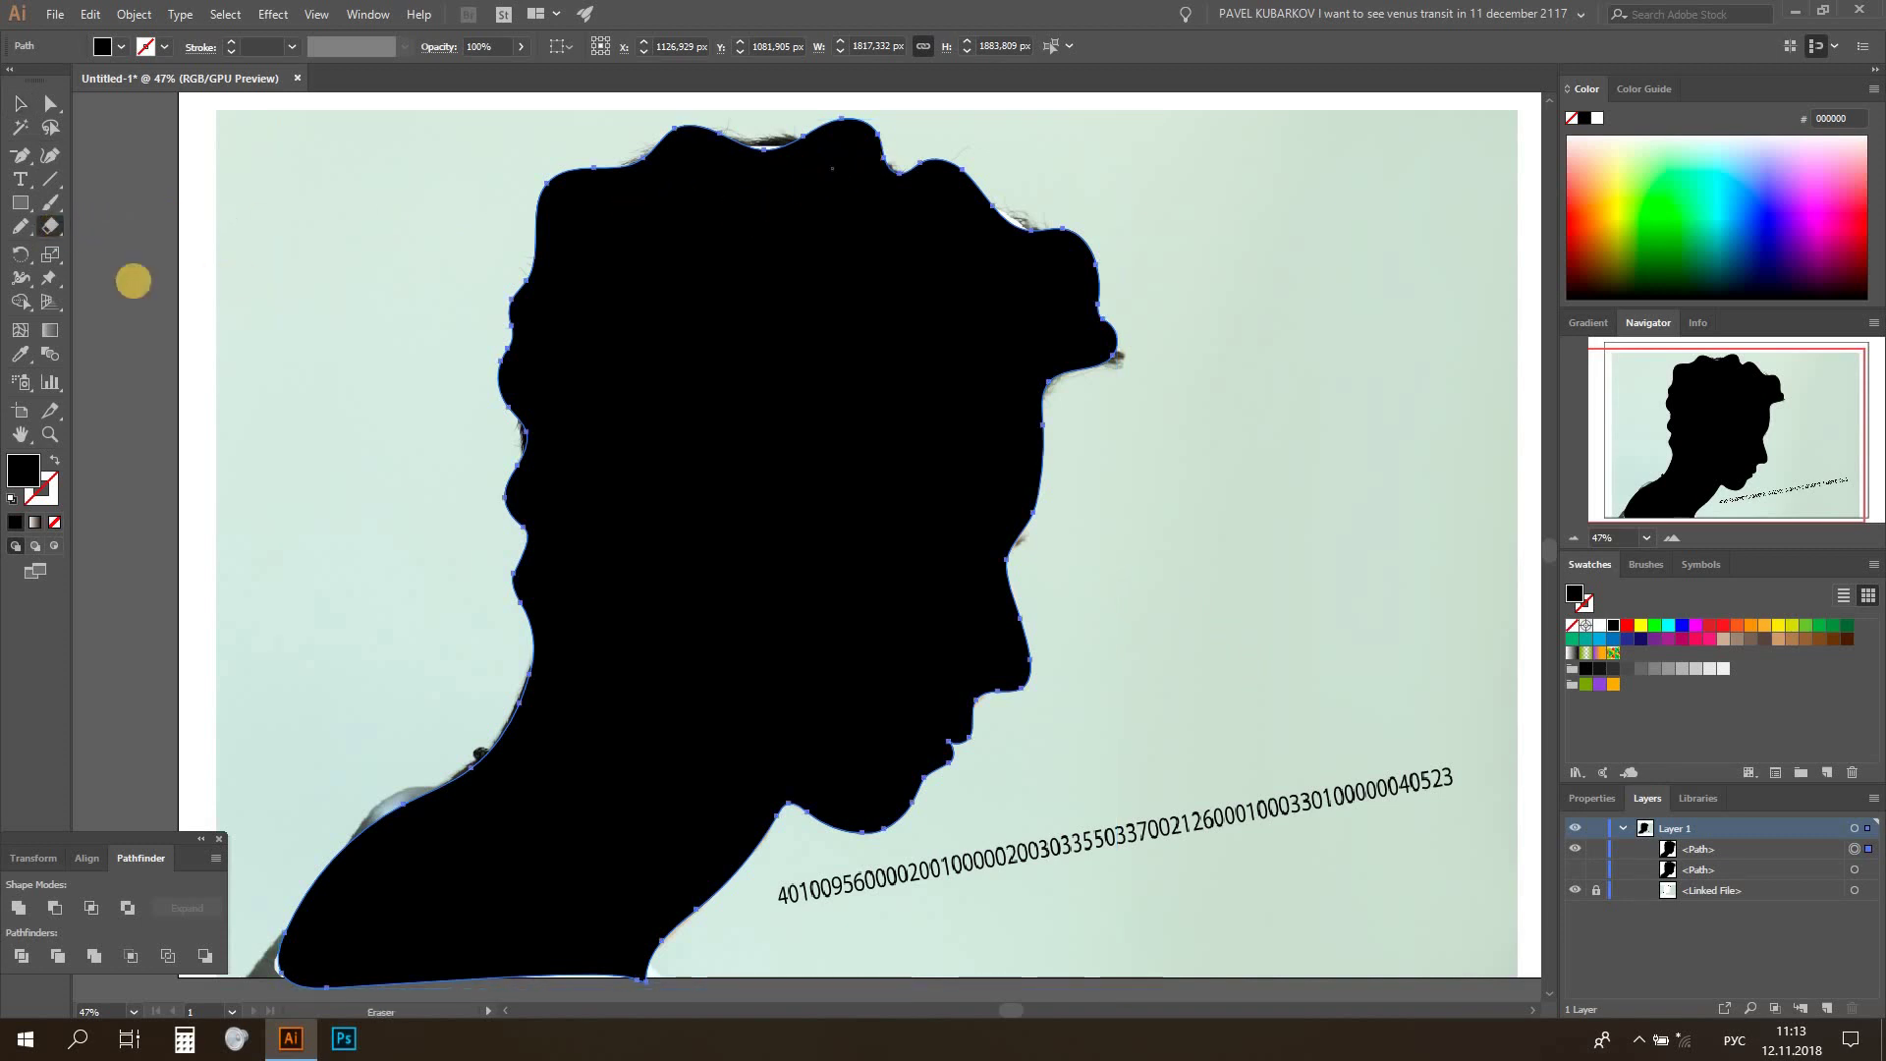
Set the Eraser size and erase a cut from the head top down the back
{"action": "double_click", "coordinate": [49, 224]}
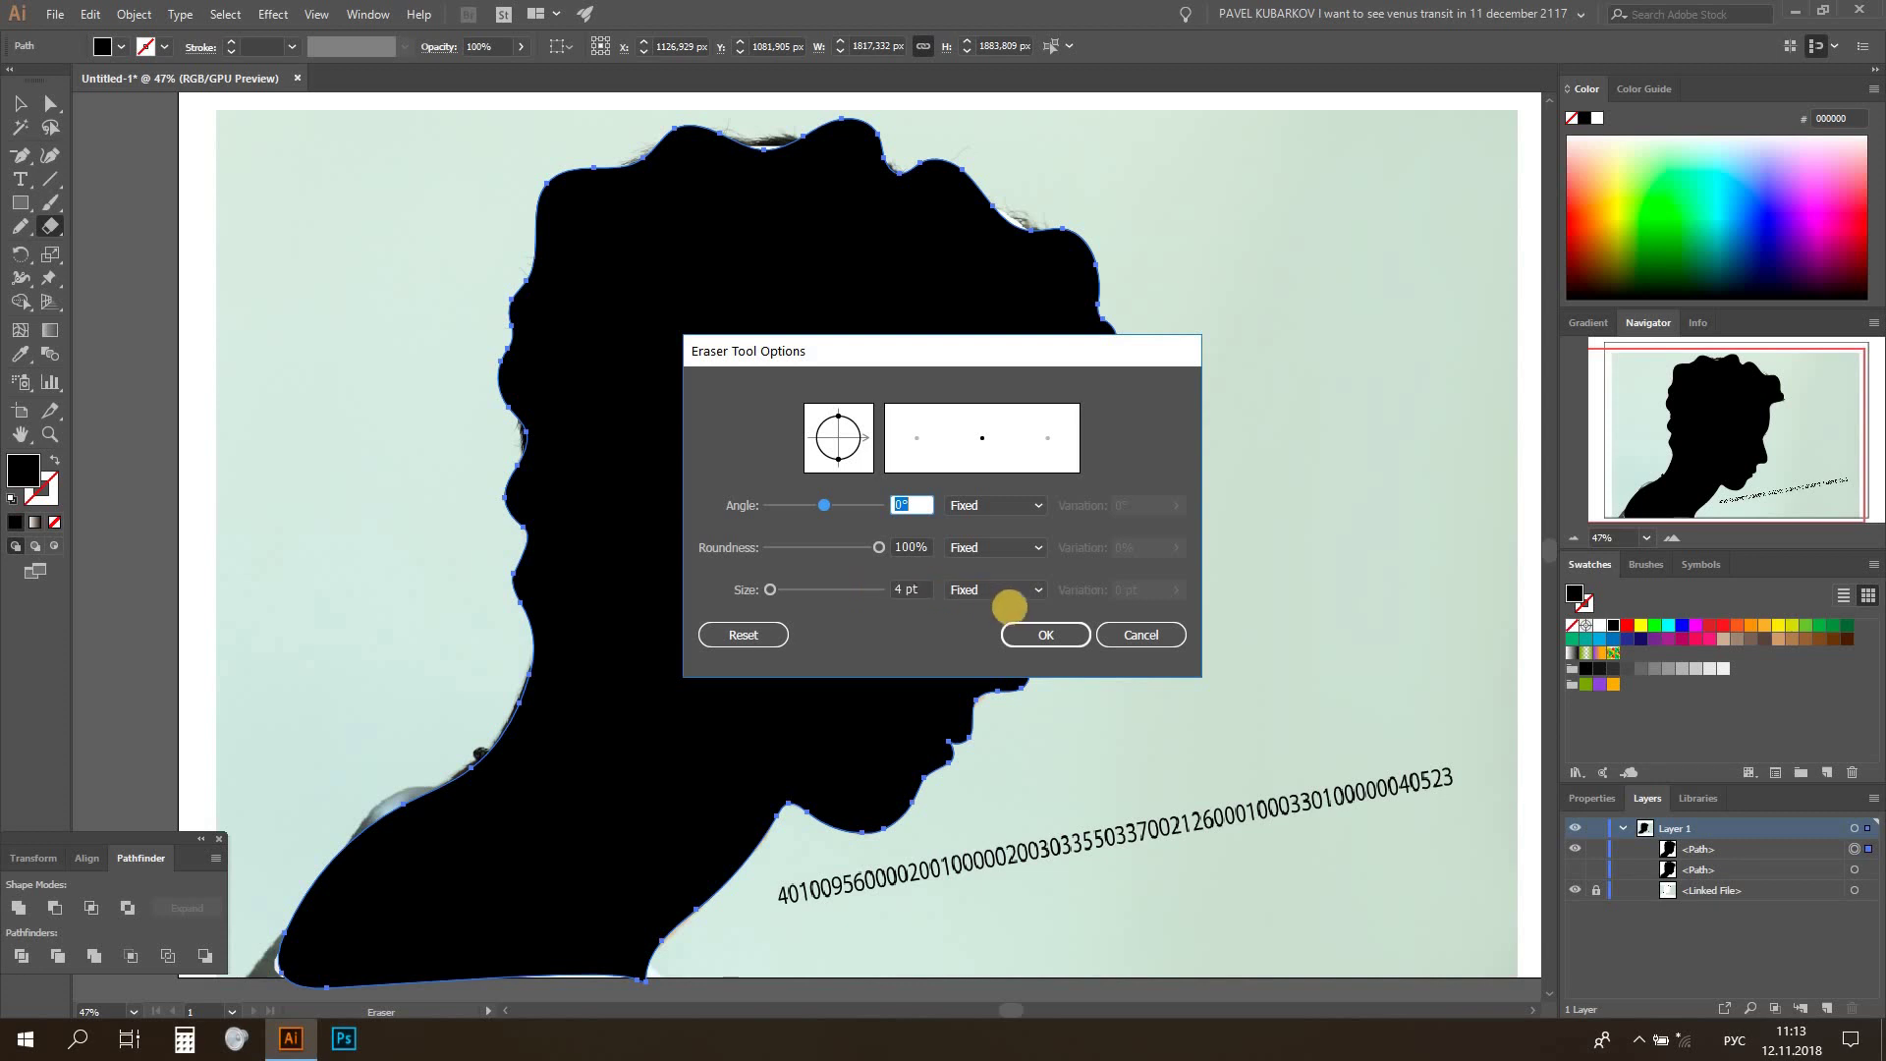
{"action": "left_click", "coordinate": [1026, 630]}
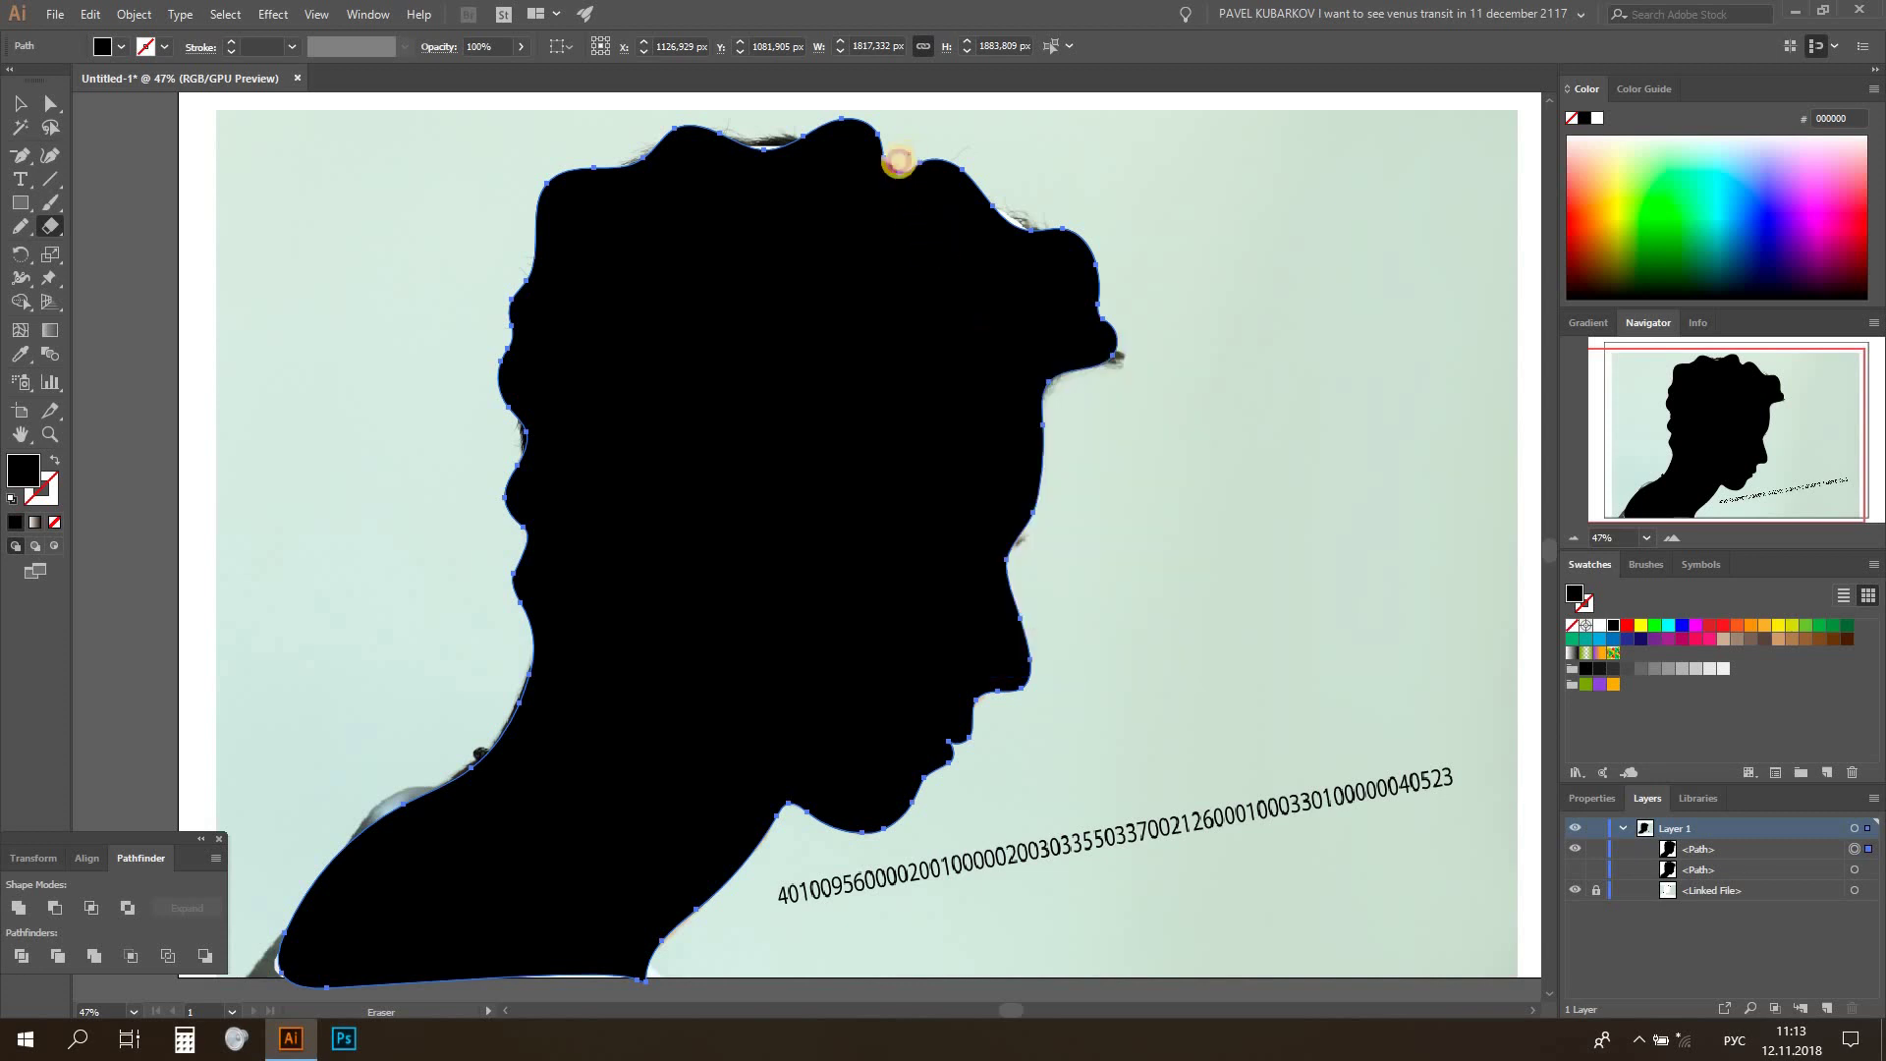
{"action": "left_click_drag", "start_coordinate": [898, 160], "coordinate": [519, 601]}
Delete the cut-off back-of-head piece and unlock the reference photo
{"action": "key", "text": "v"}
{"action": "left_click", "coordinate": [282, 272]}
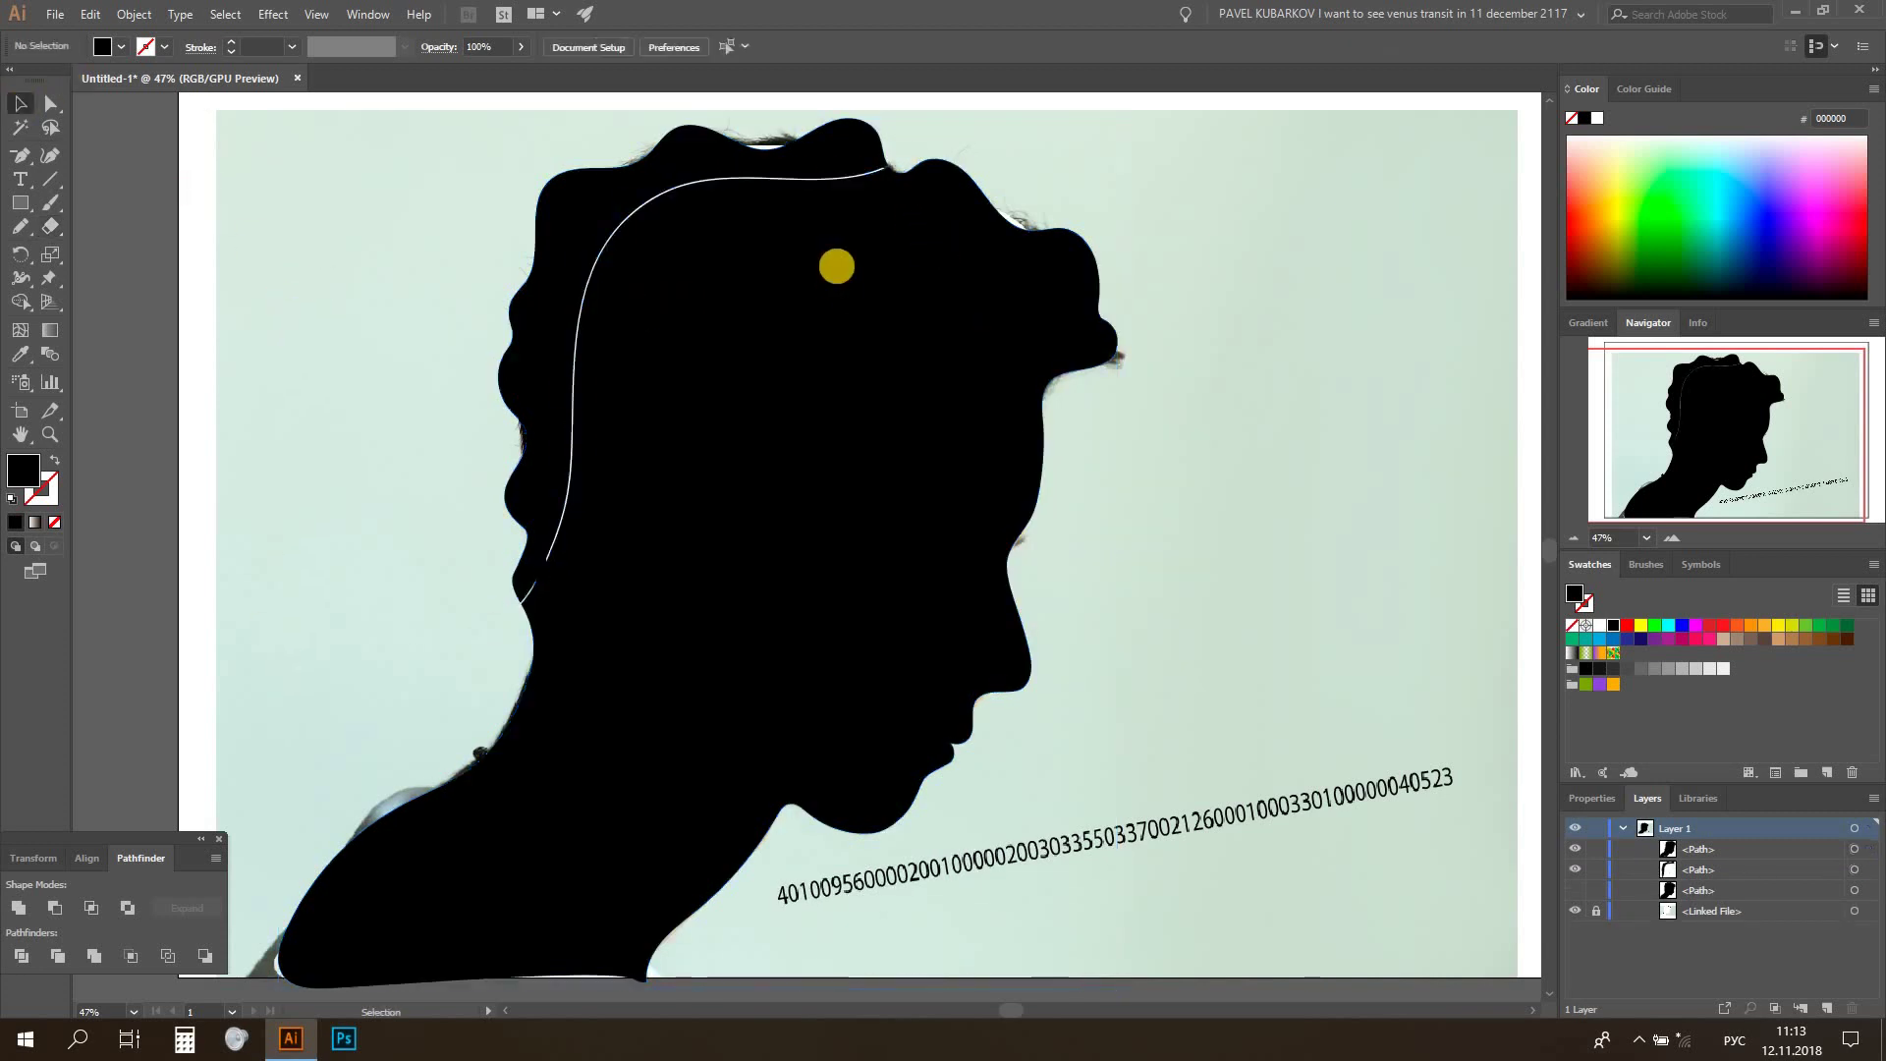
{"action": "left_click", "coordinate": [531, 419]}
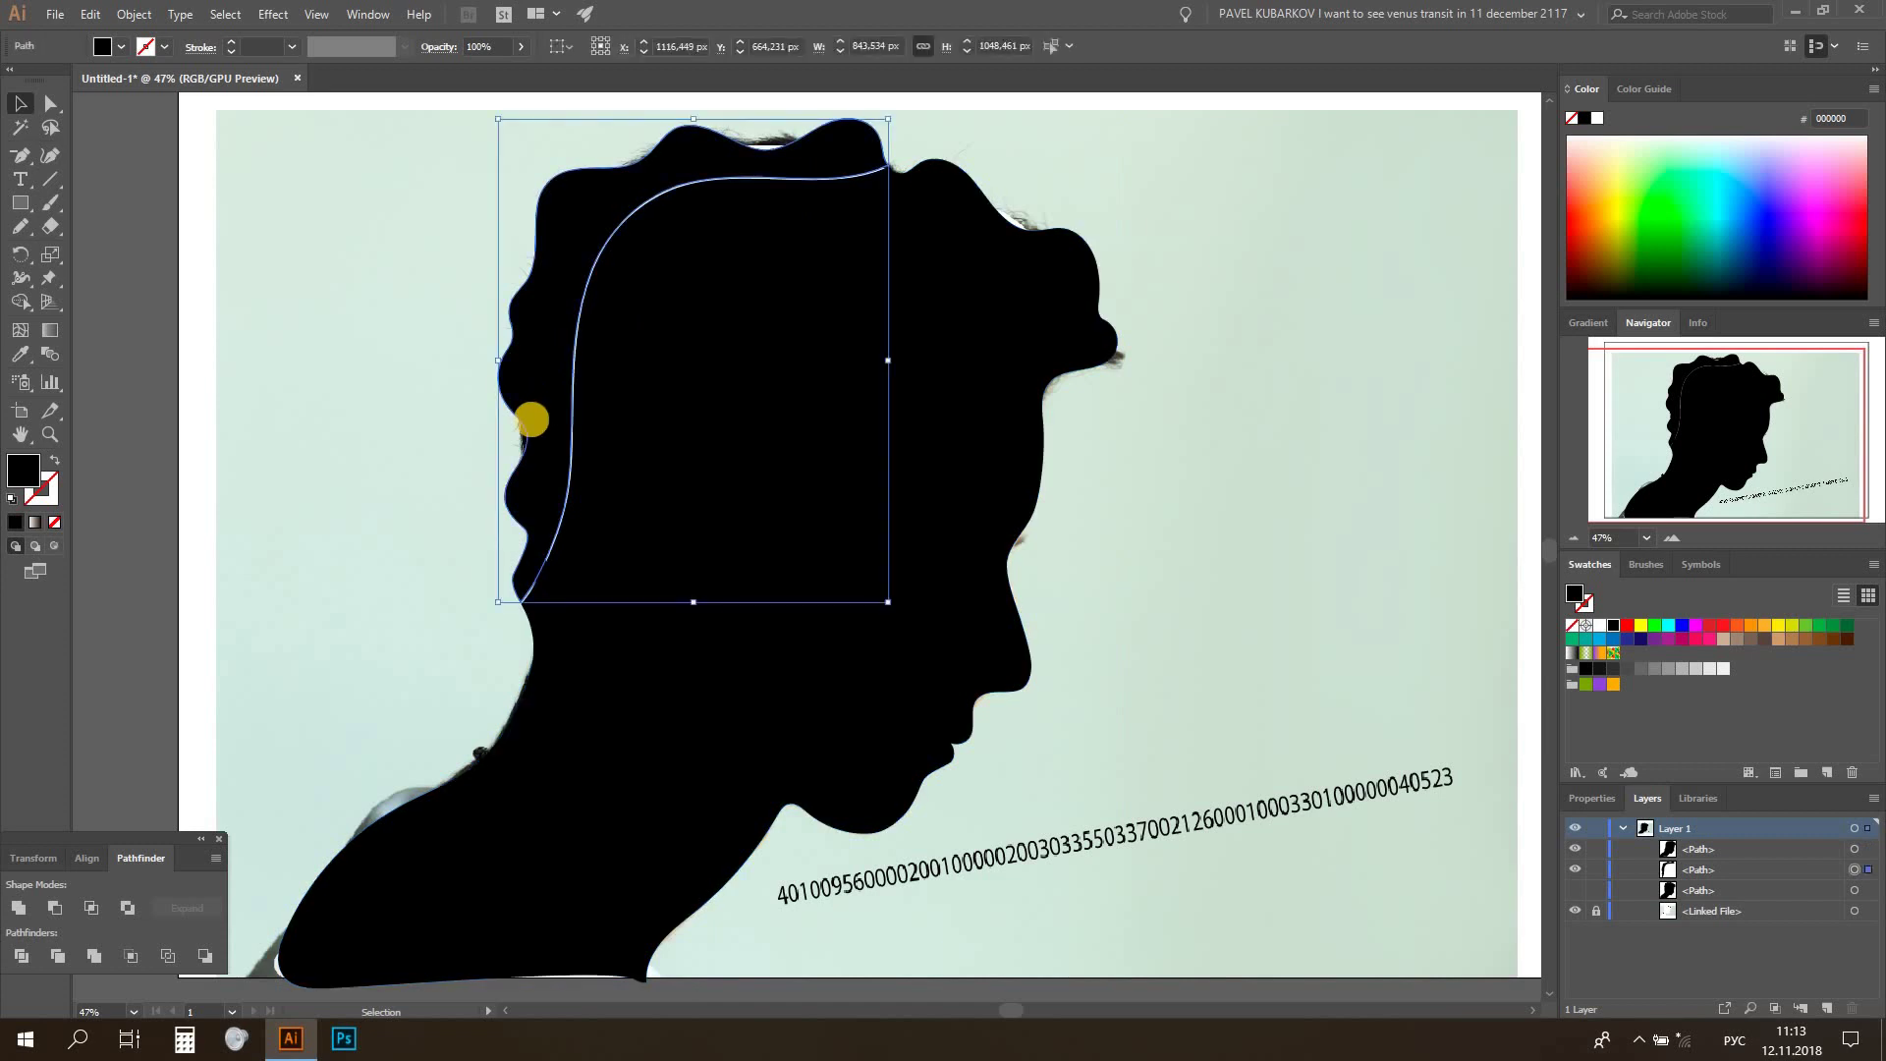
{"action": "key", "text": "Delete"}
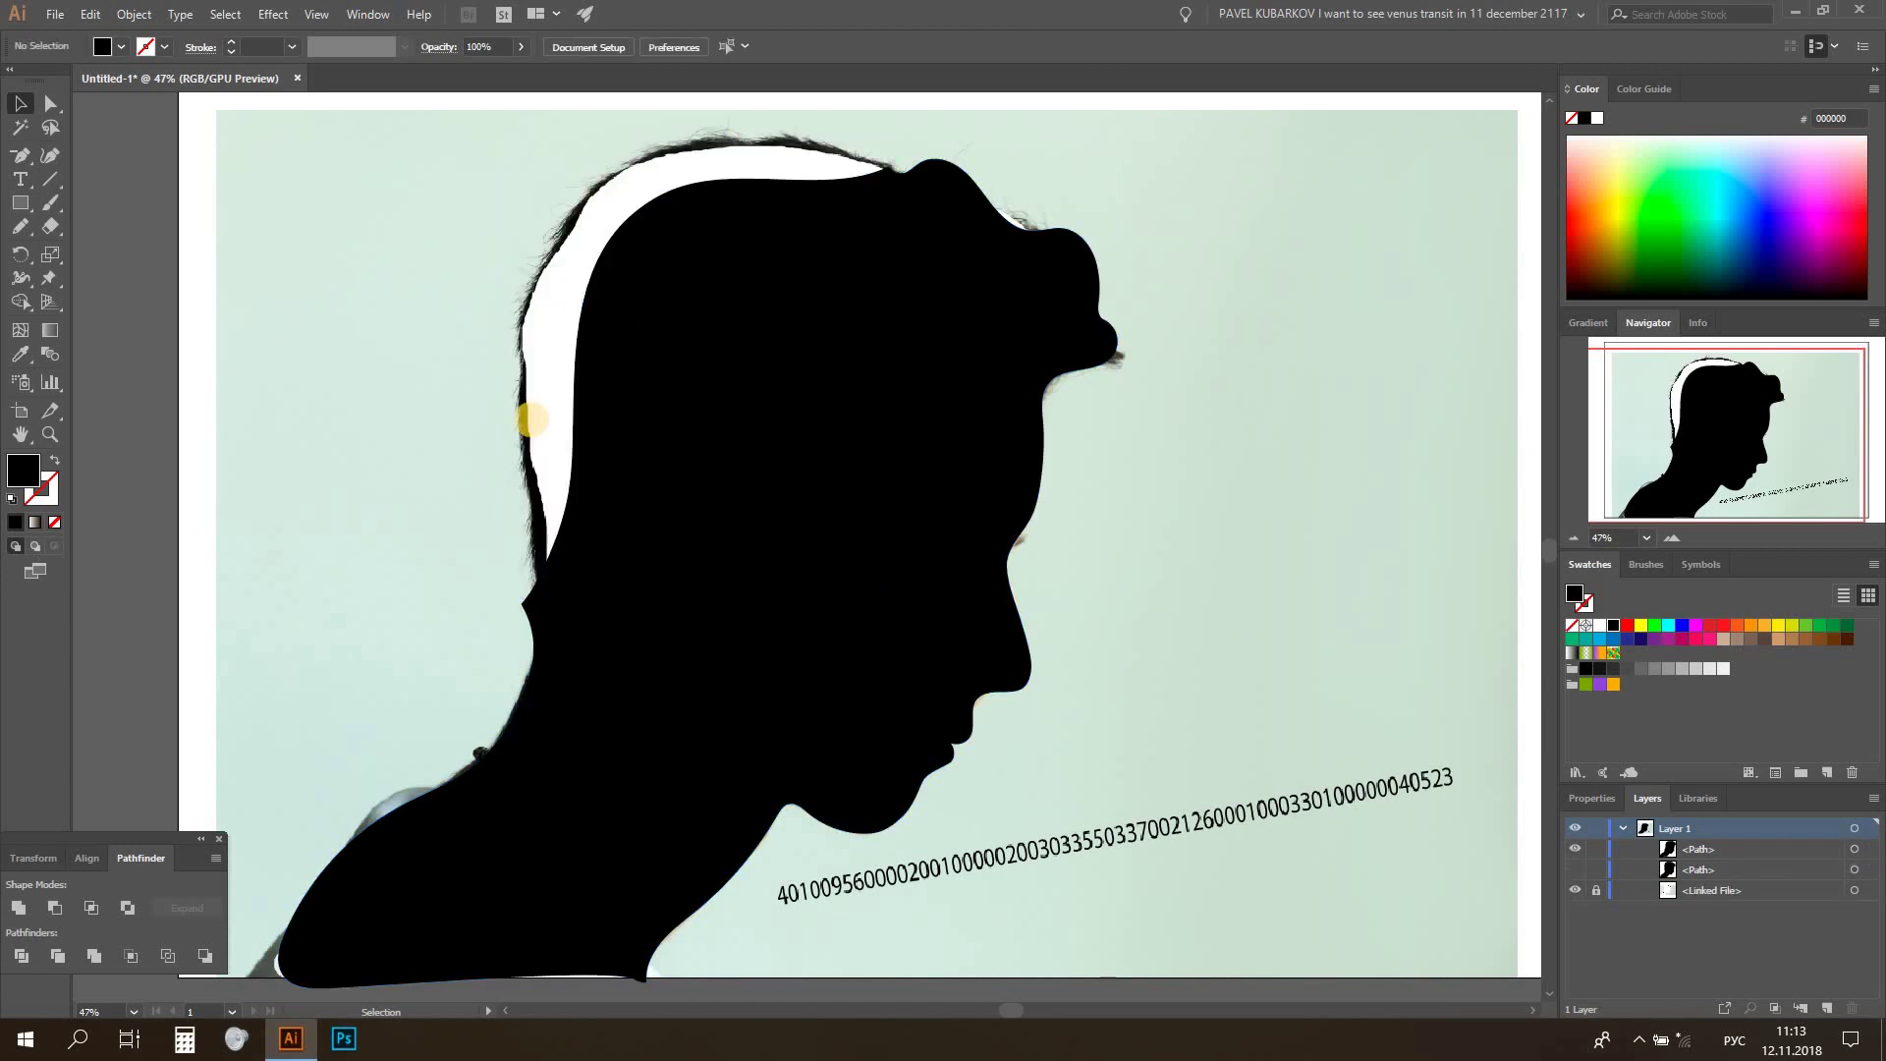
{"action": "left_click", "coordinate": [1596, 890]}
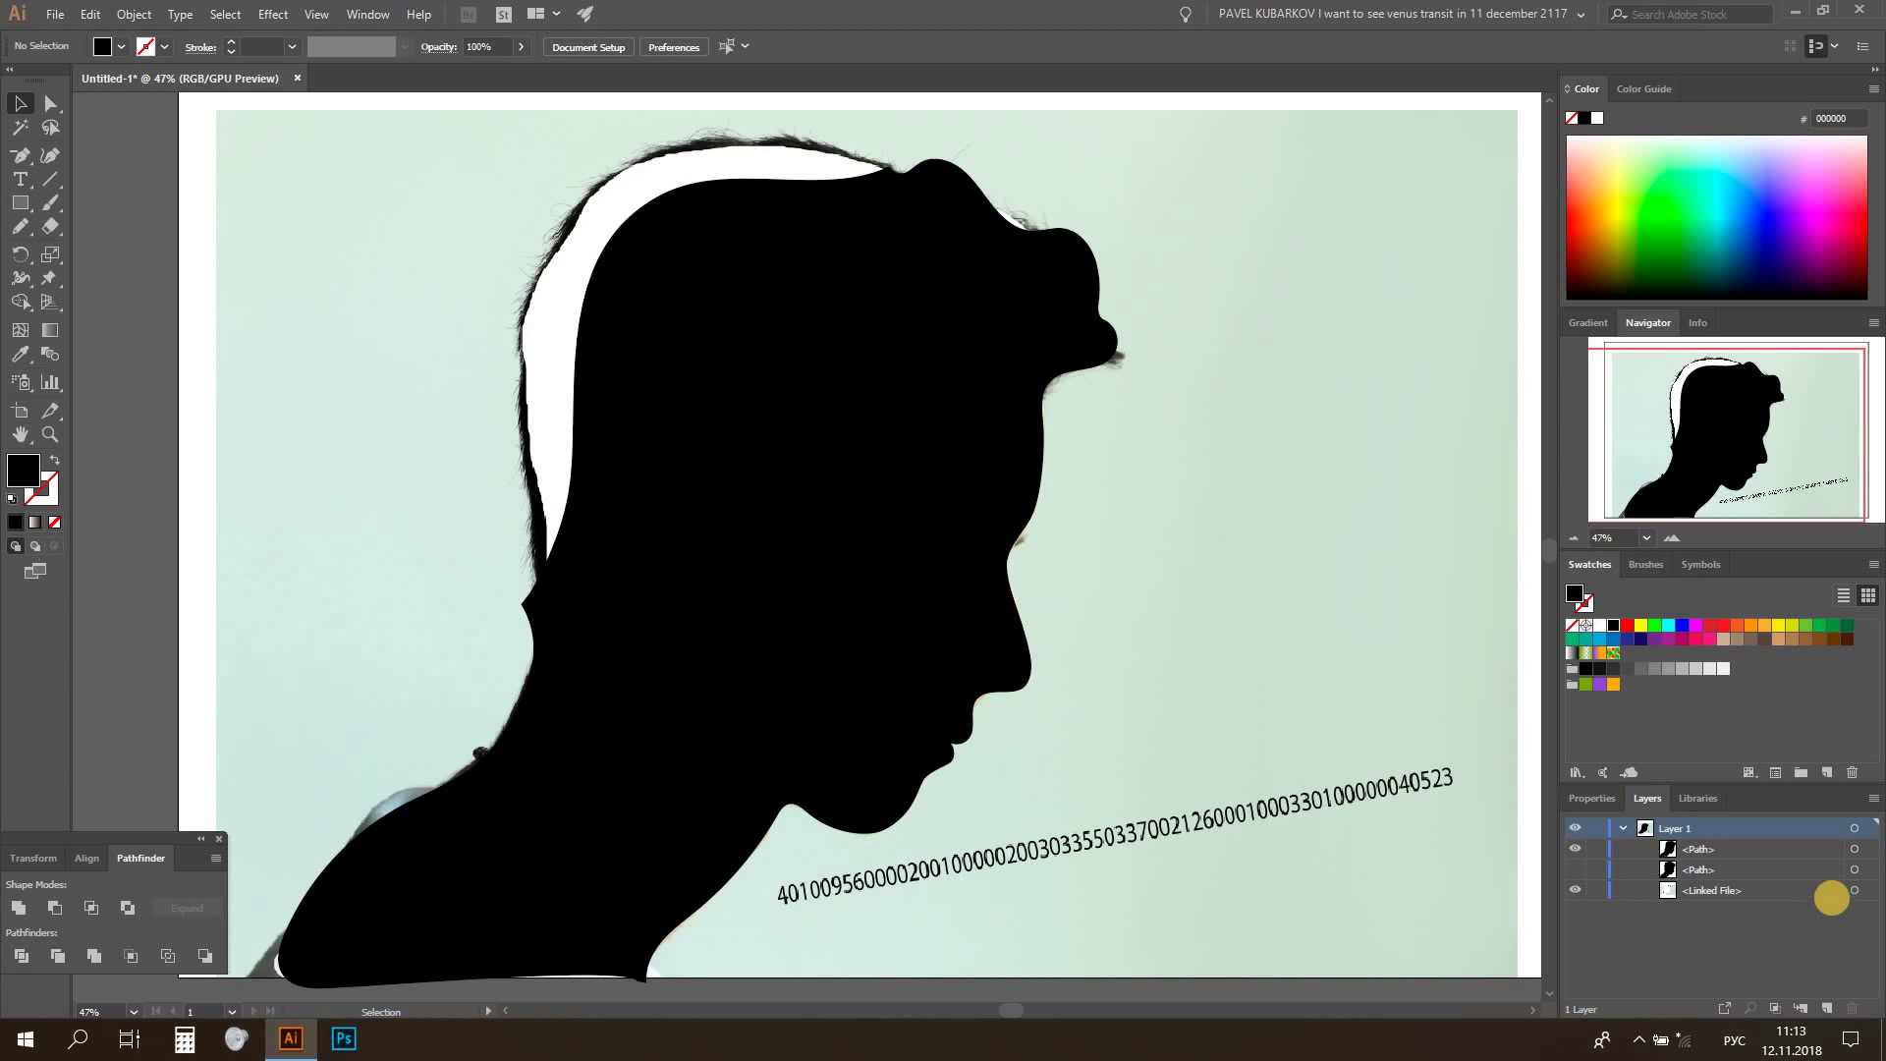
Lower the reference photo's opacity to fade it, then lock it
{"action": "left_click", "coordinate": [1853, 891]}
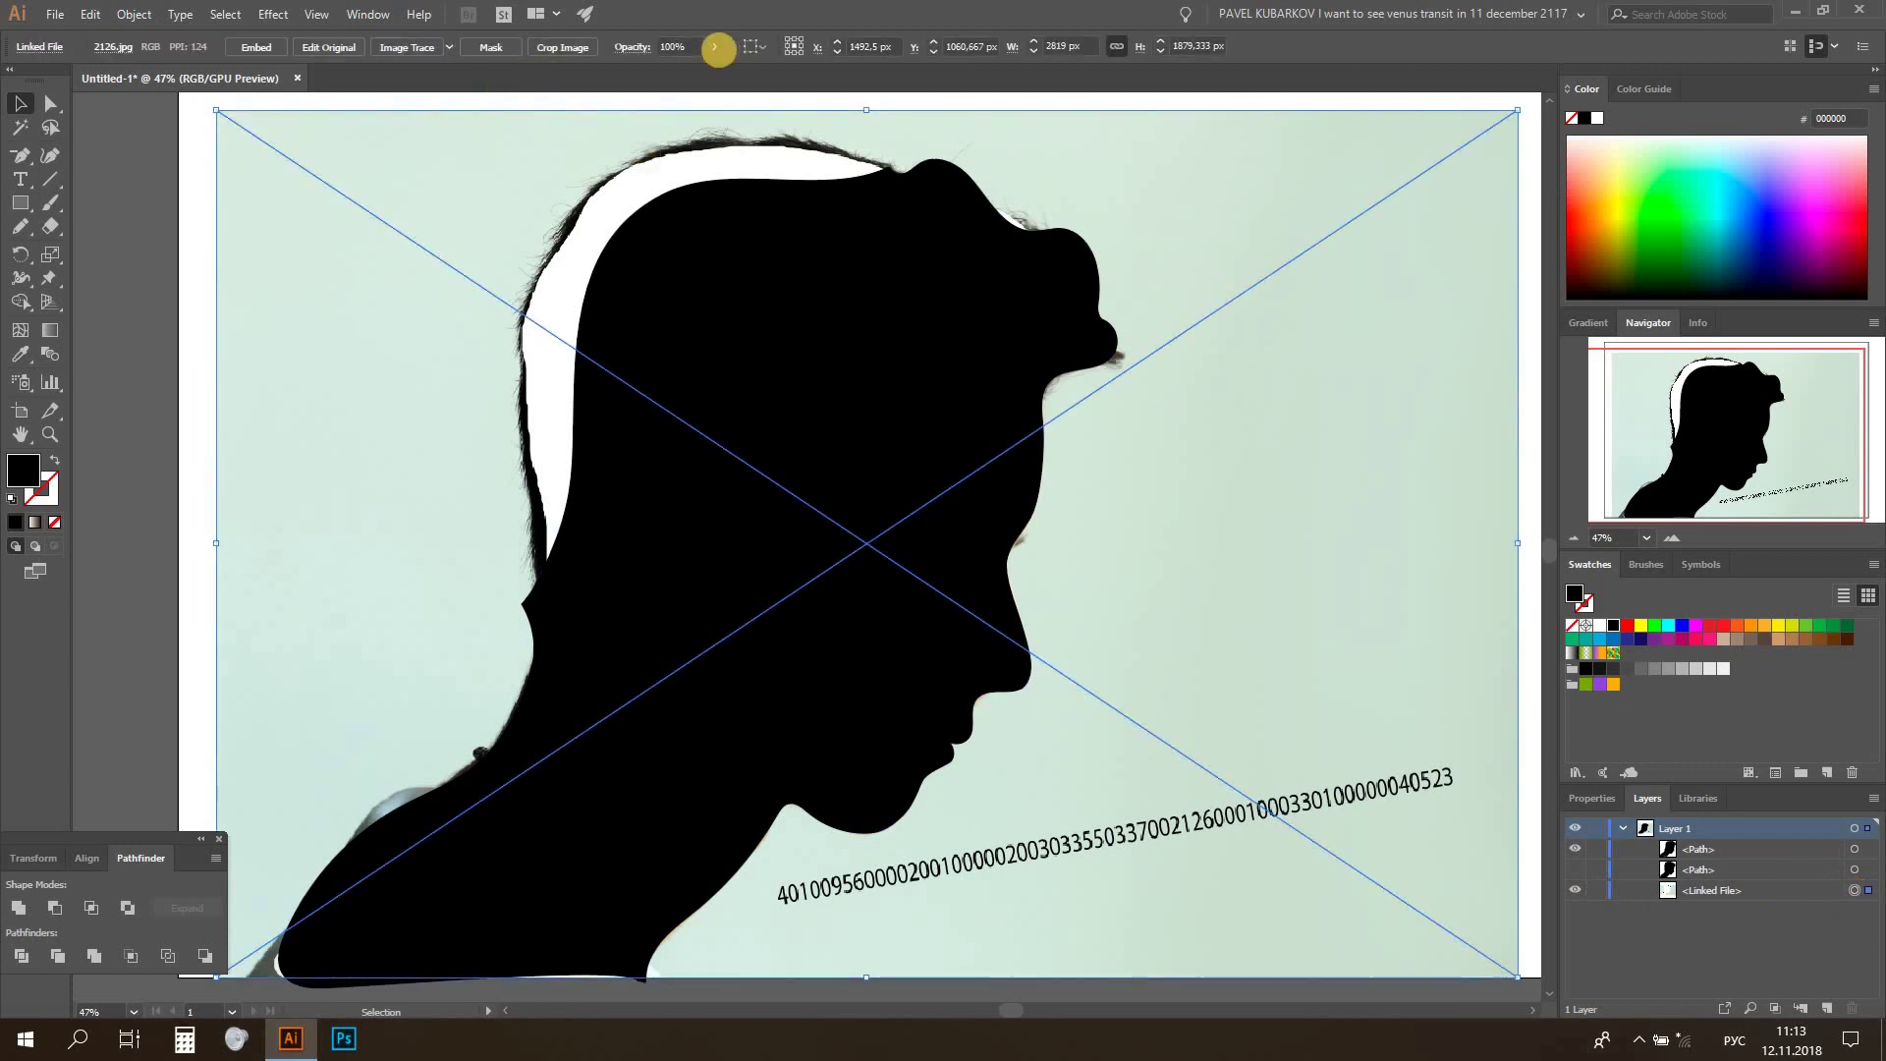
{"action": "left_click", "coordinate": [718, 48]}
{"action": "left_click_drag", "start_coordinate": [661, 66], "coordinate": [654, 70]}
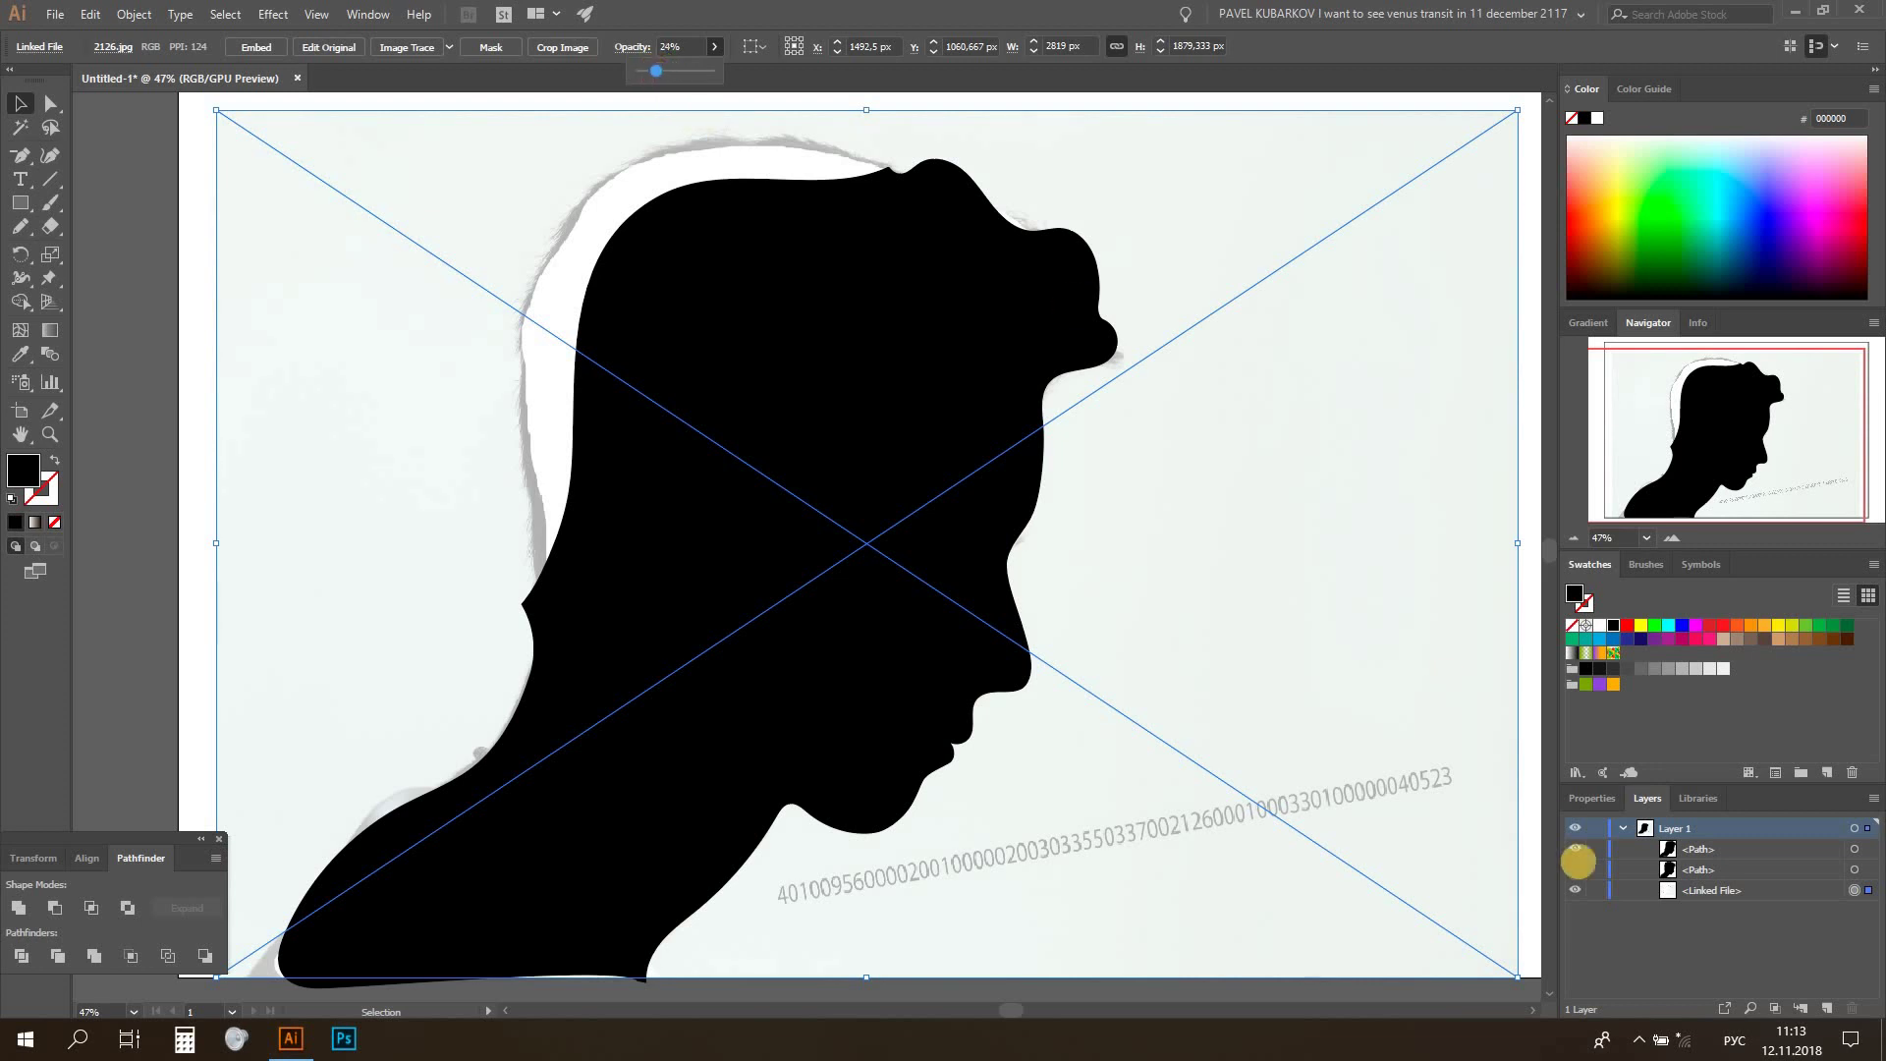
{"action": "left_click", "coordinate": [1595, 889]}
Draw a black-filled Pencil hair shape around the back of the head and rotate it to fit
{"action": "scroll", "coordinate": [931, 547], "scroll_direction": "up", "scroll_amount": 2}
{"action": "left_click", "coordinate": [20, 226]}
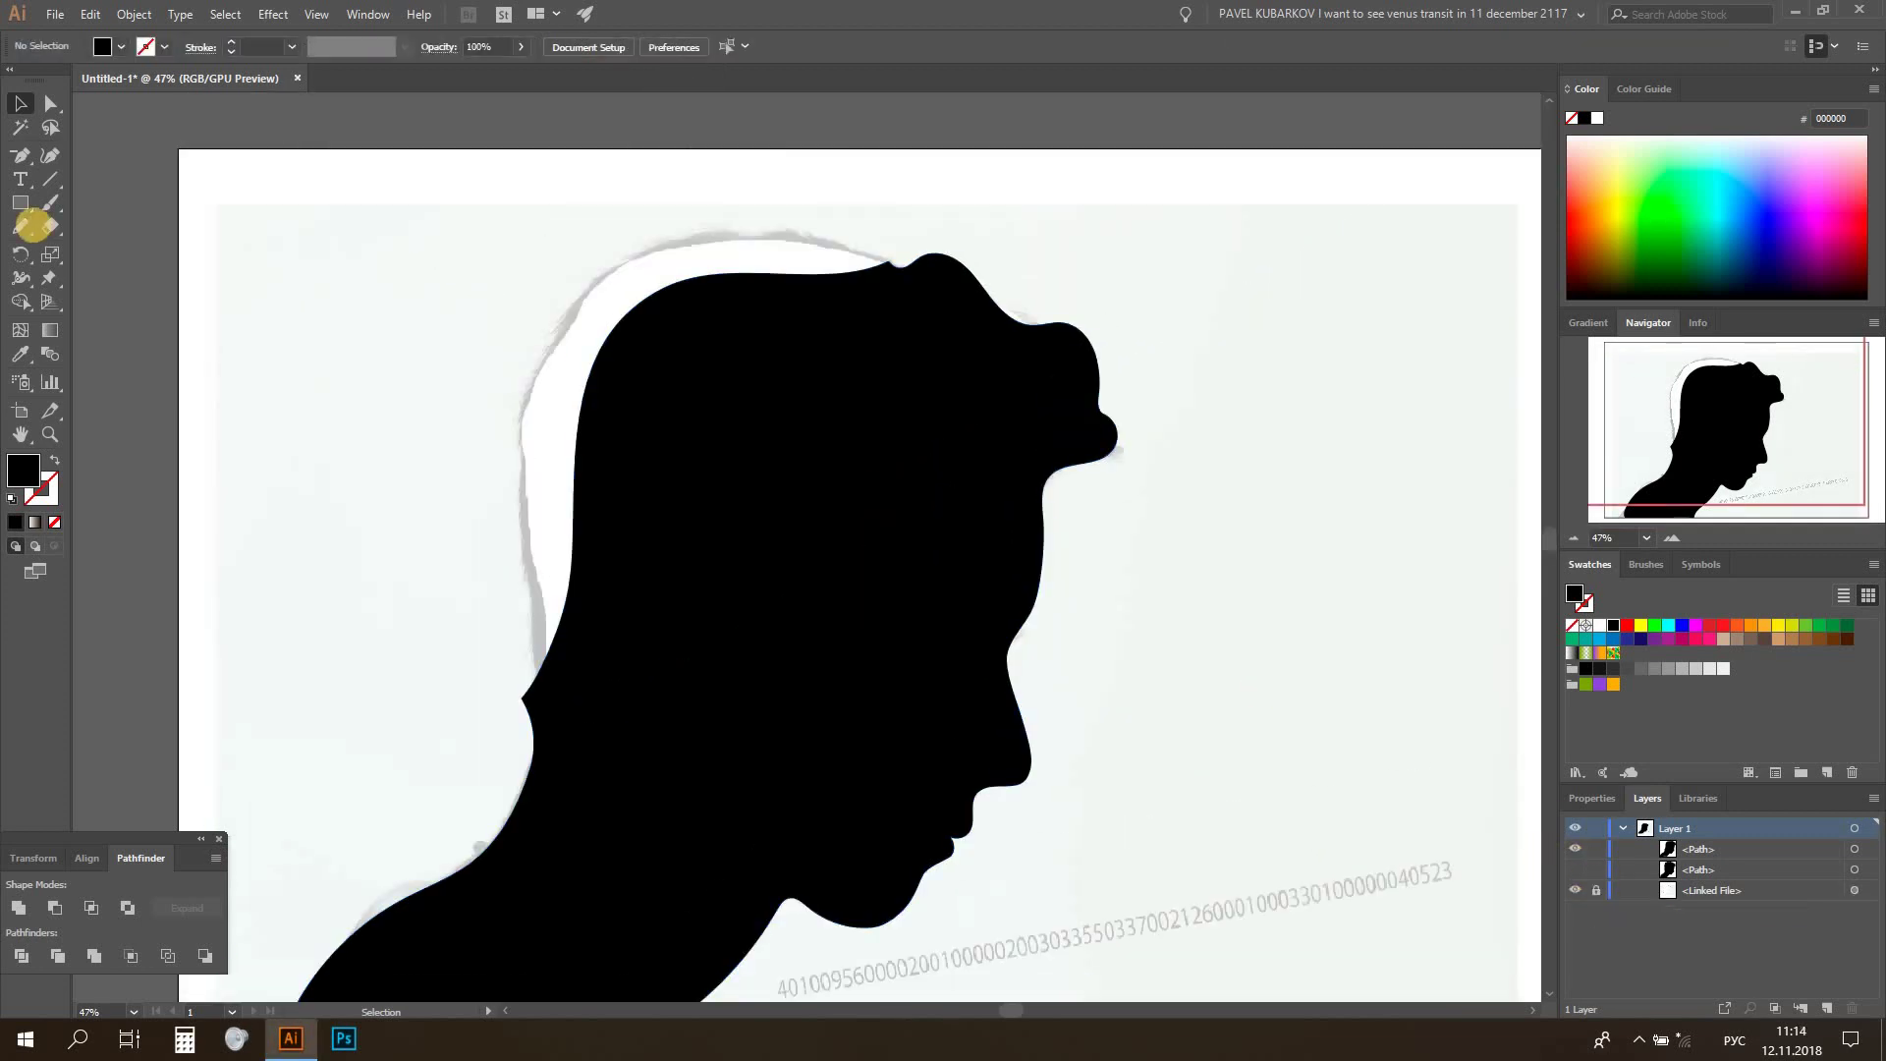
{"action": "key", "text": "ctrl+plus"}
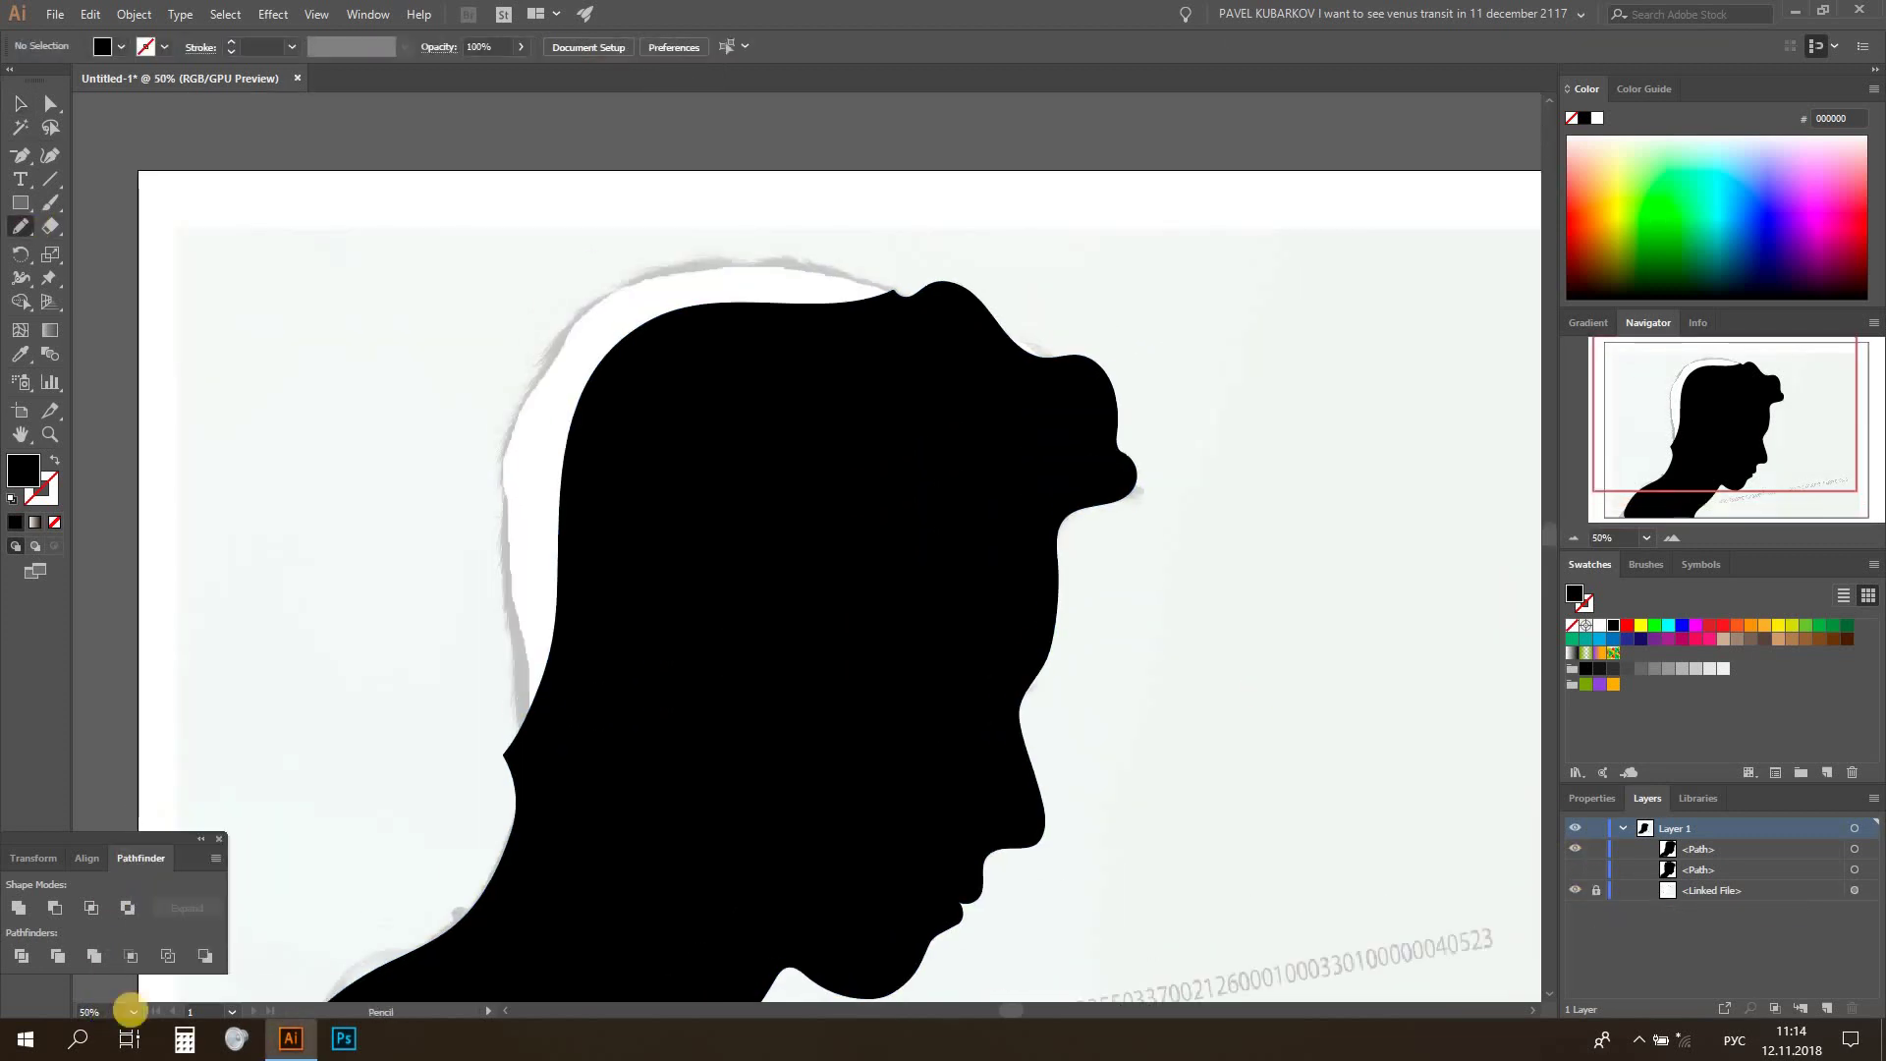
{"action": "key", "text": "ctrl+plus"}
{"action": "left_click_drag", "start_coordinate": [958, 223], "coordinate": [435, 846]}
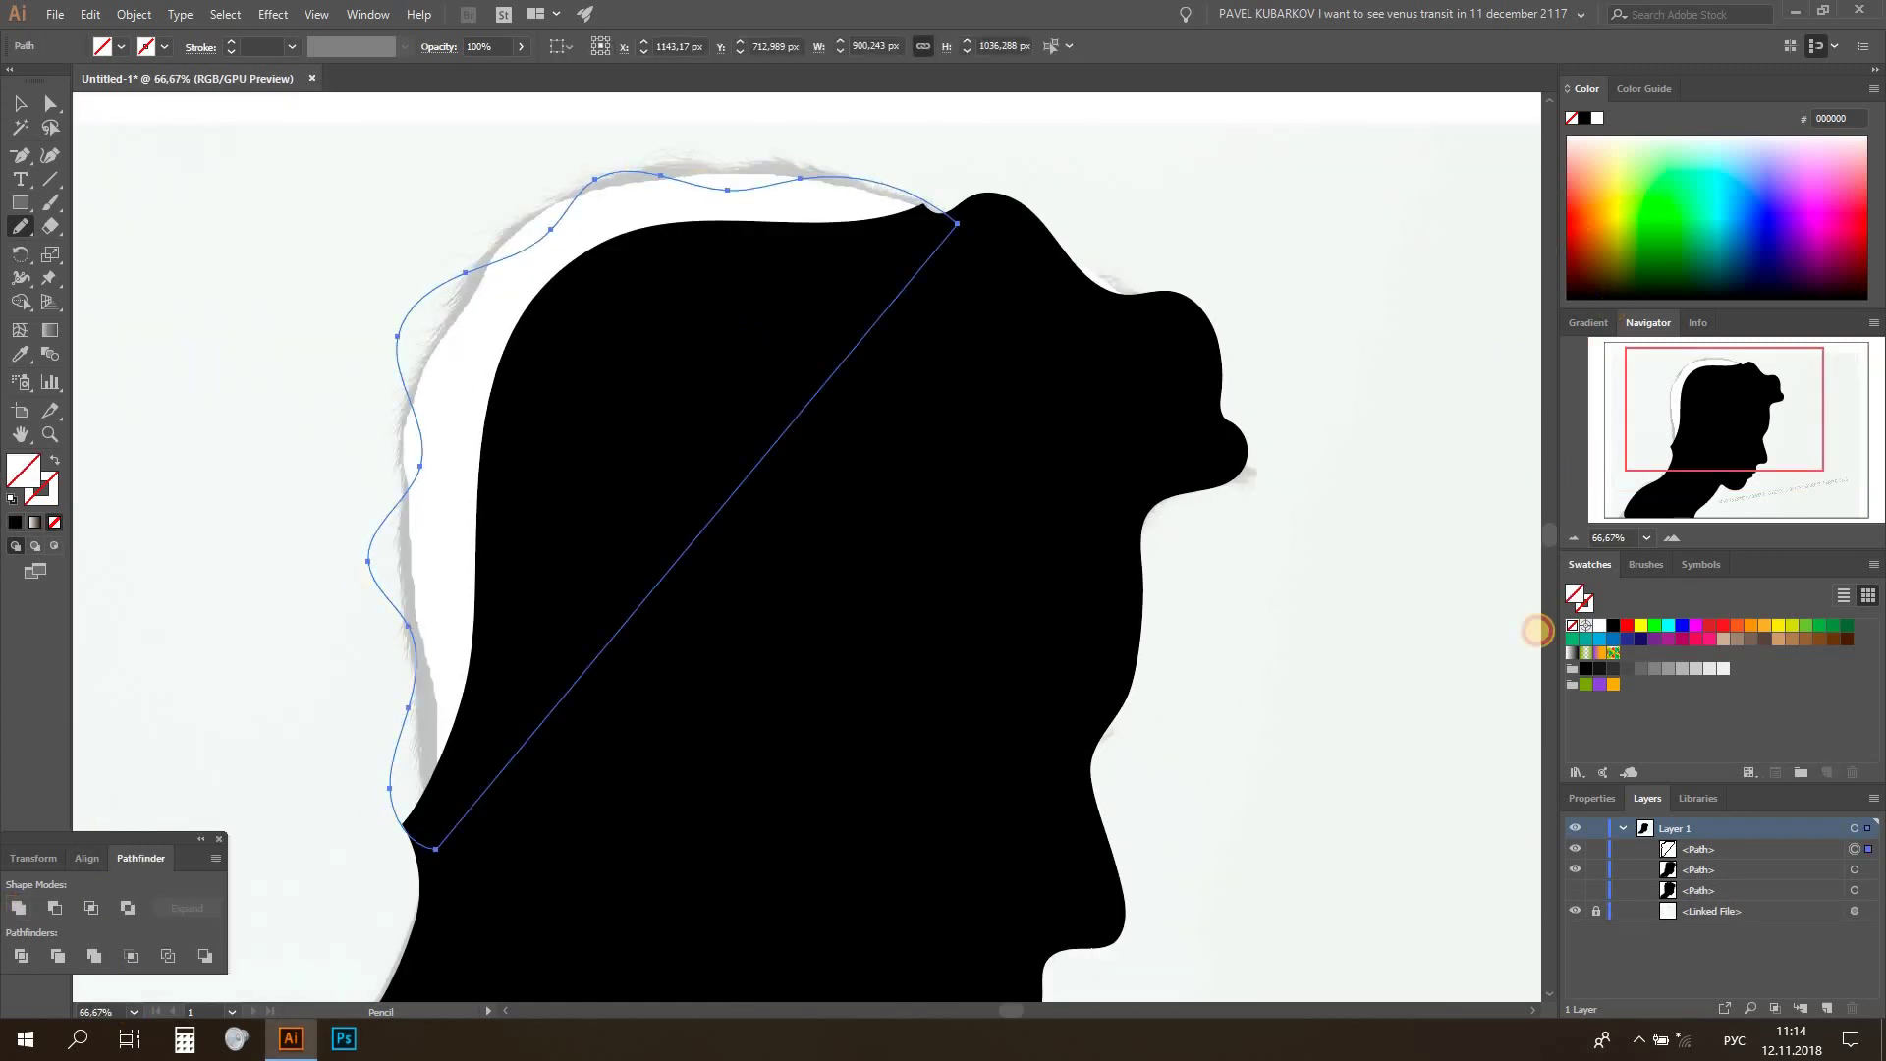
{"action": "key", "text": "comma"}
{"action": "left_click", "coordinate": [18, 102]}
{"action": "left_click_drag", "start_coordinate": [959, 157], "coordinate": [619, 379]}
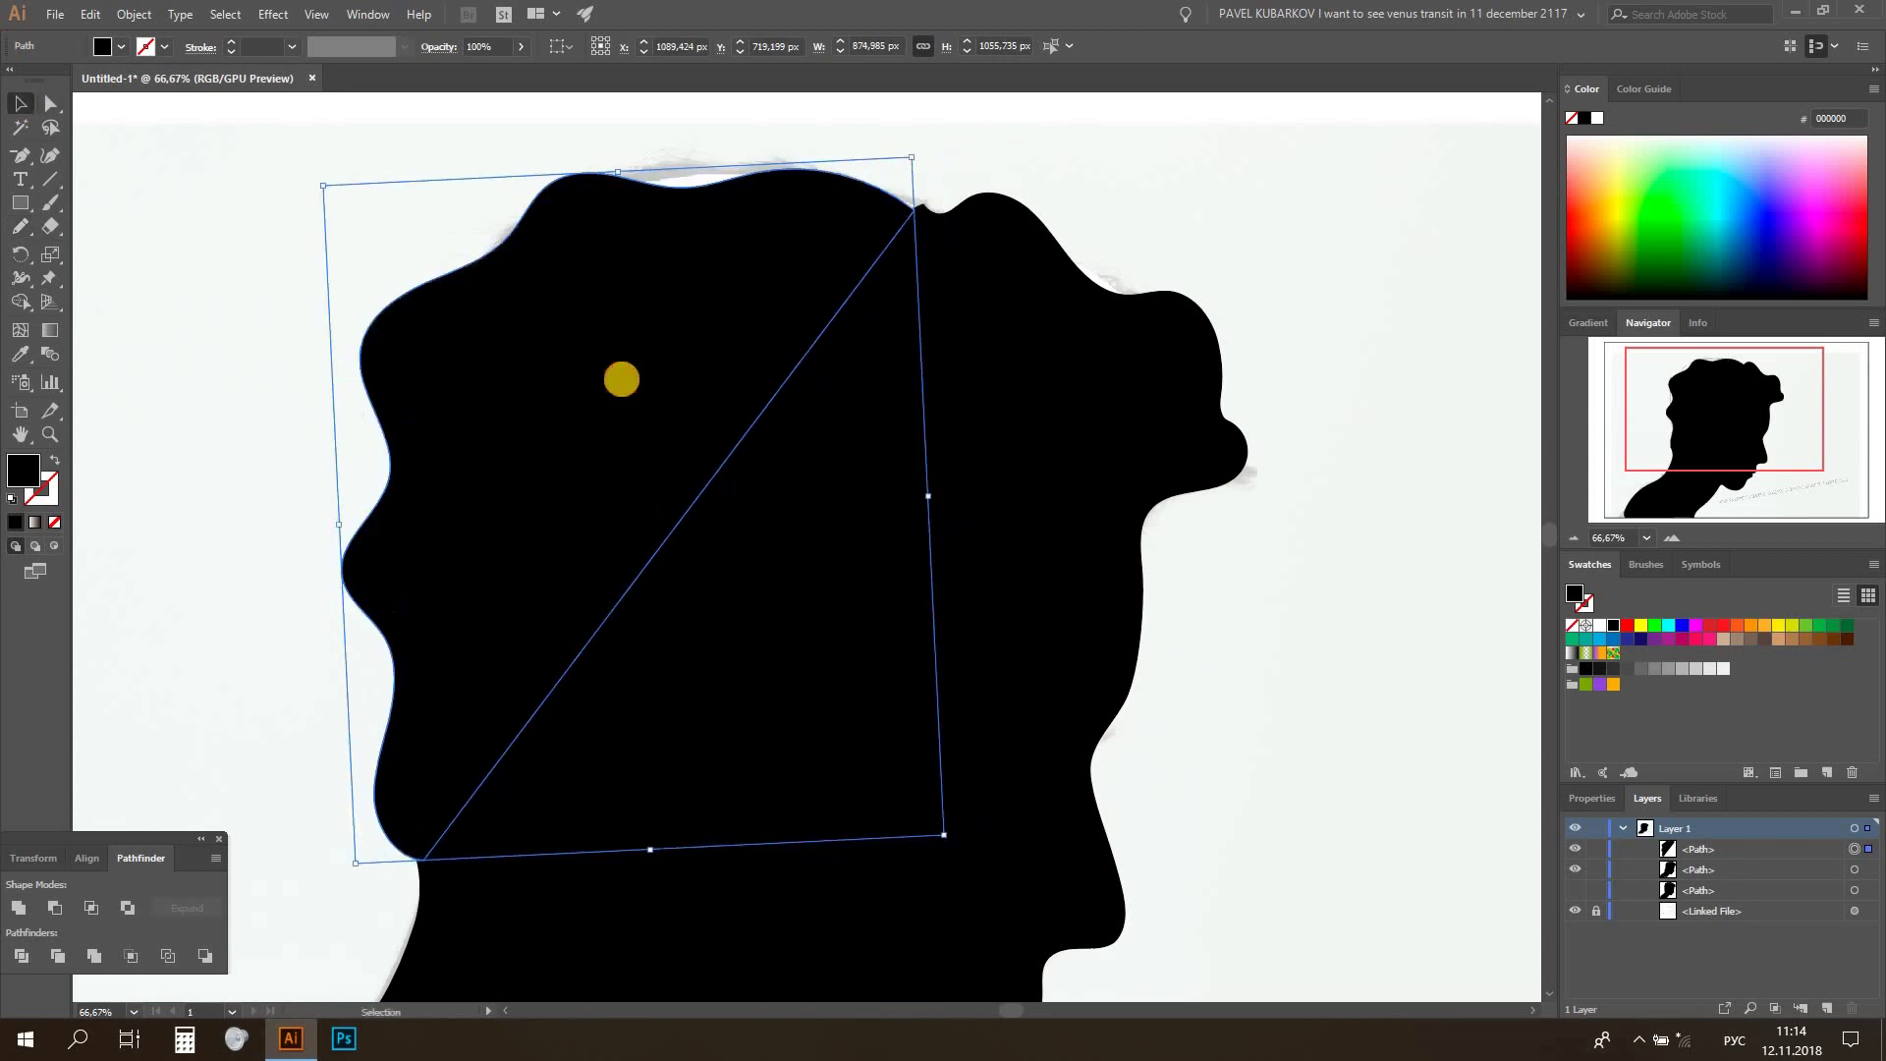
{"action": "left_click", "coordinate": [282, 449]}
Set the view to 50% and hide the reference photo
{"action": "left_click", "coordinate": [133, 1011]}
{"action": "left_click", "coordinate": [157, 786]}
{"action": "scroll", "coordinate": [298, 493], "scroll_direction": "up", "scroll_amount": 3}
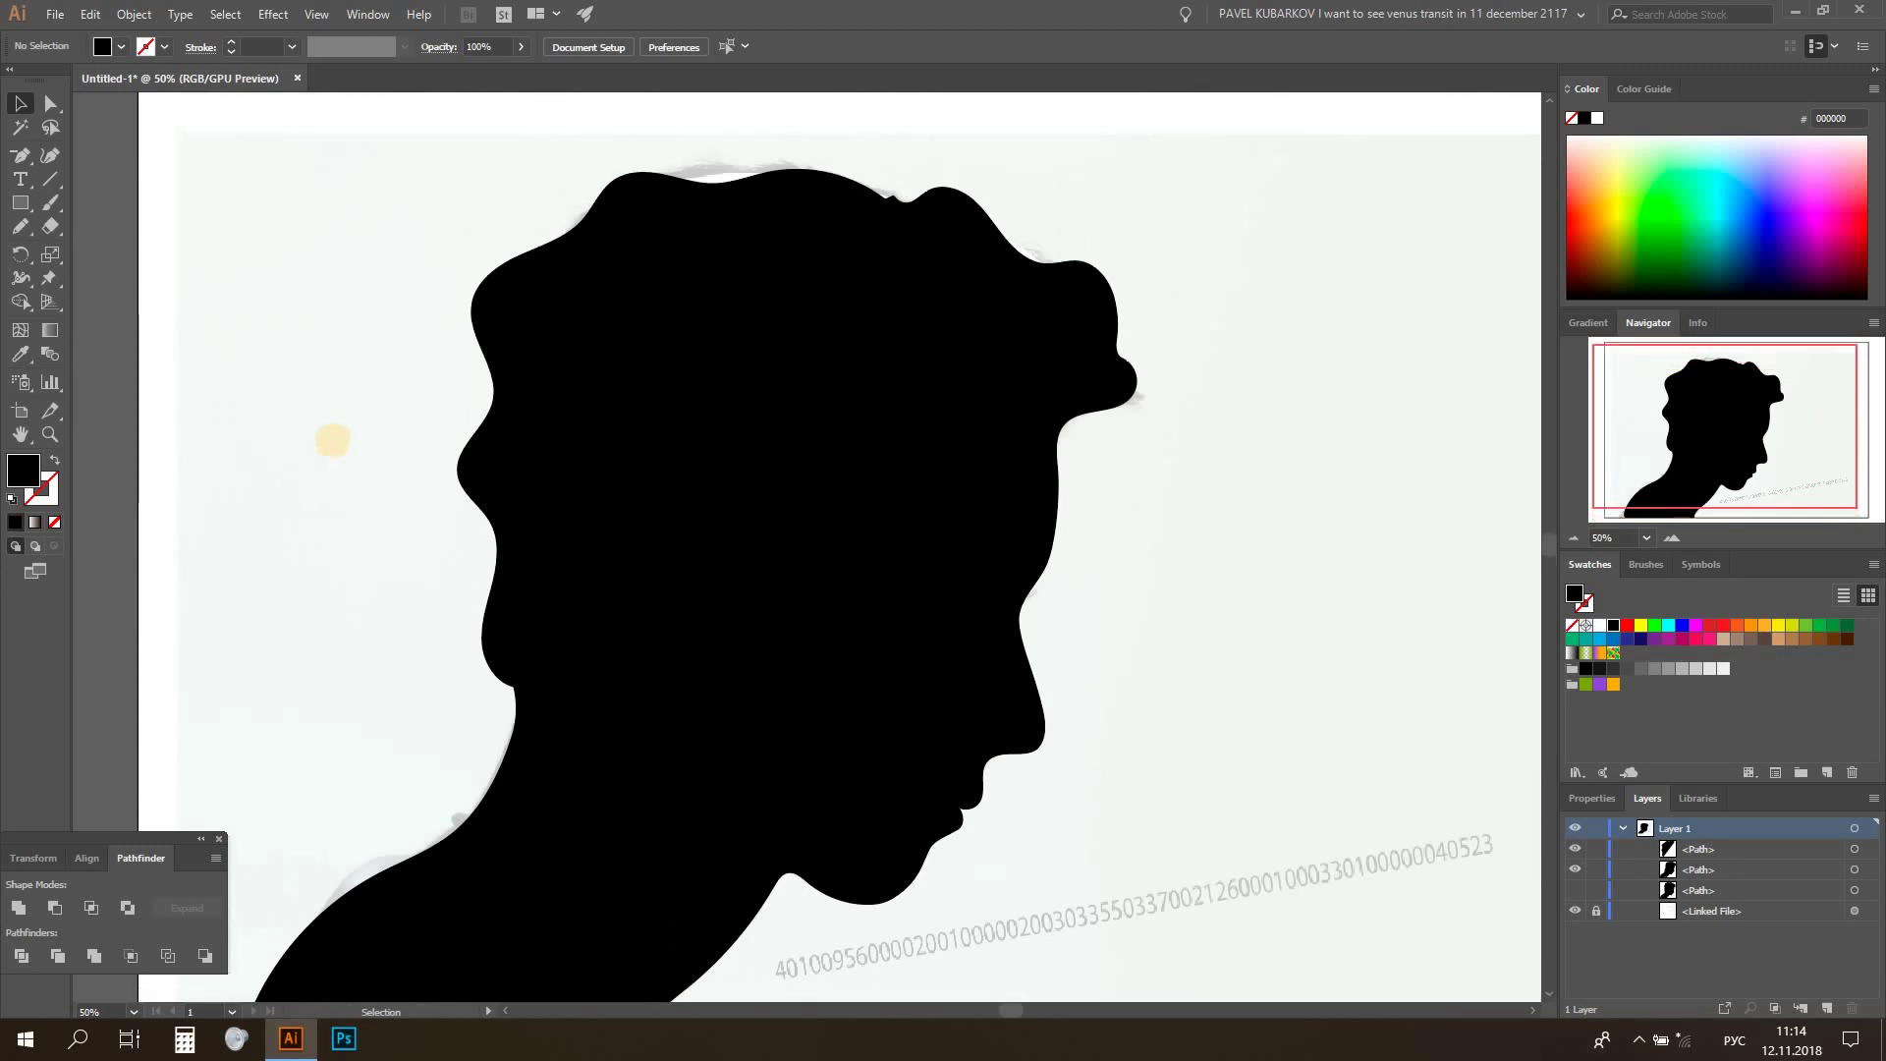
{"action": "scroll", "coordinate": [333, 440], "scroll_direction": "down", "scroll_amount": 3}
{"action": "left_click", "coordinate": [1575, 910]}
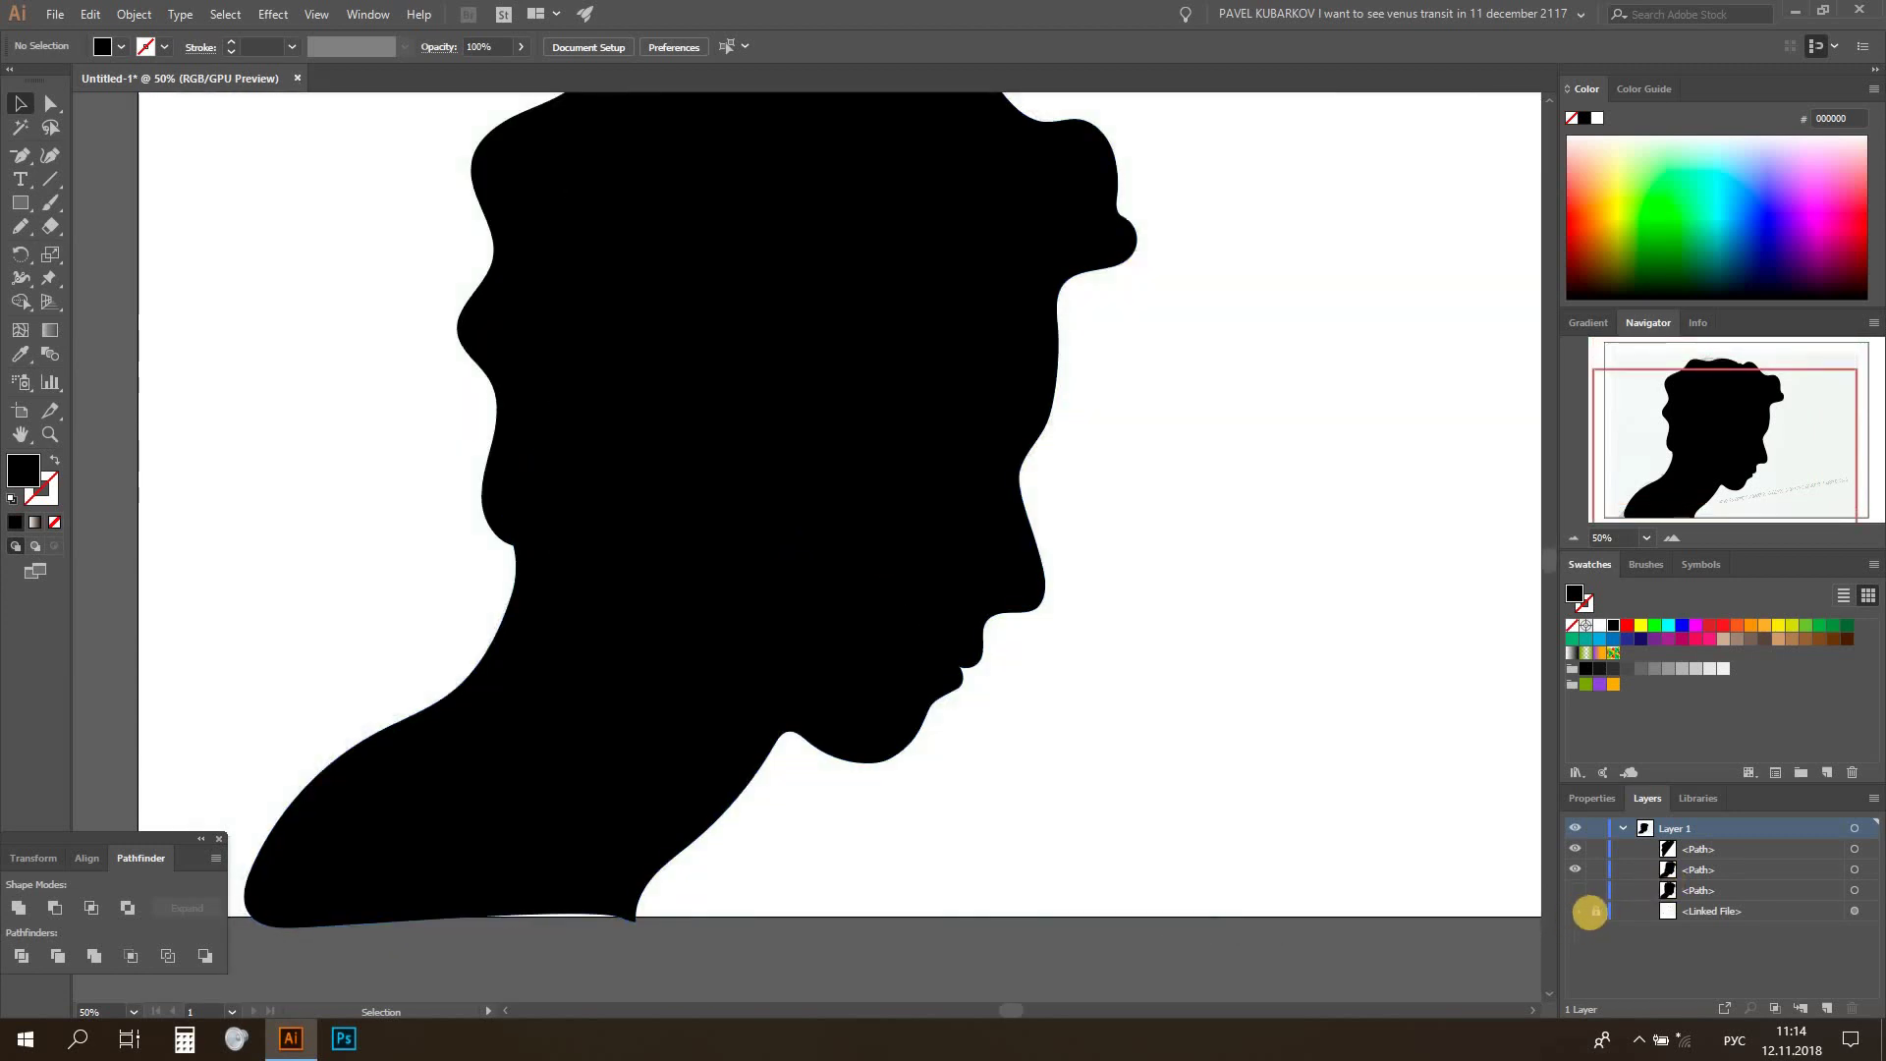
Show the reference photo again, select it and delete it
{"action": "left_click", "coordinate": [1575, 911]}
{"action": "left_click", "coordinate": [1853, 910]}
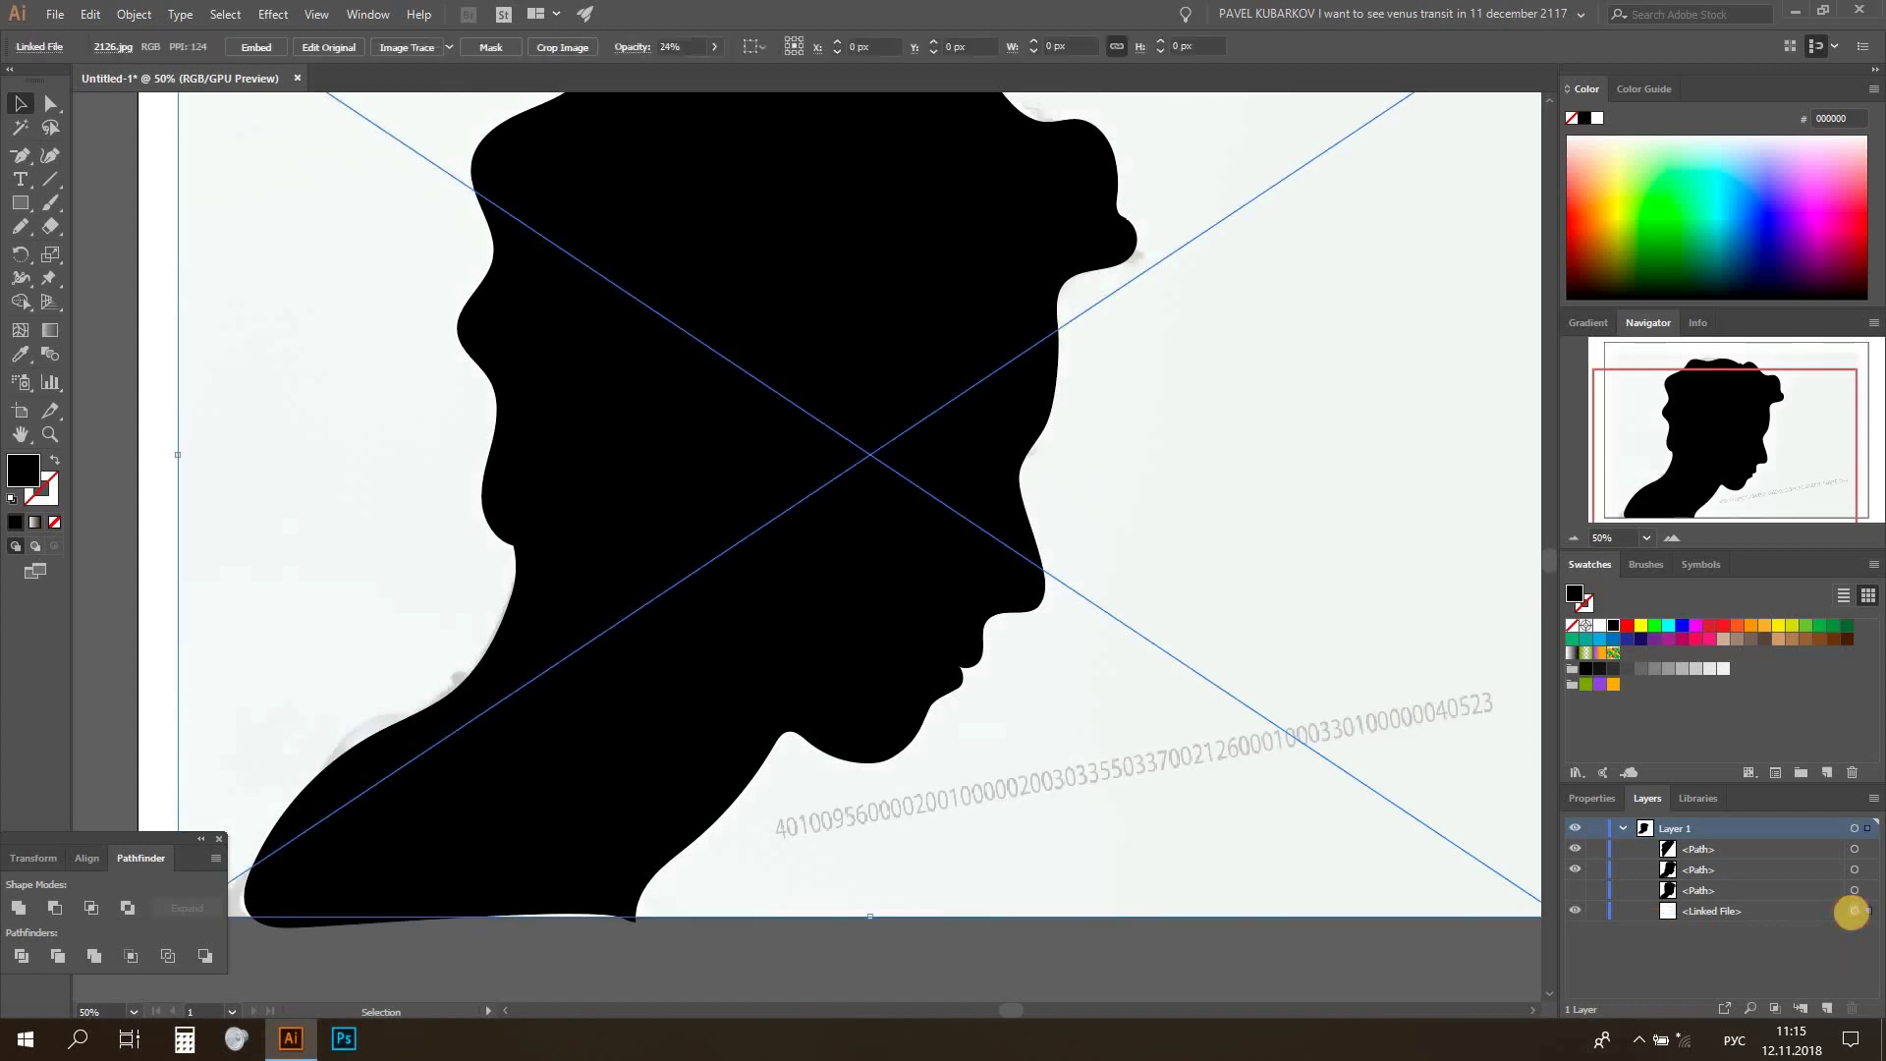
{"action": "key", "text": "Delete"}
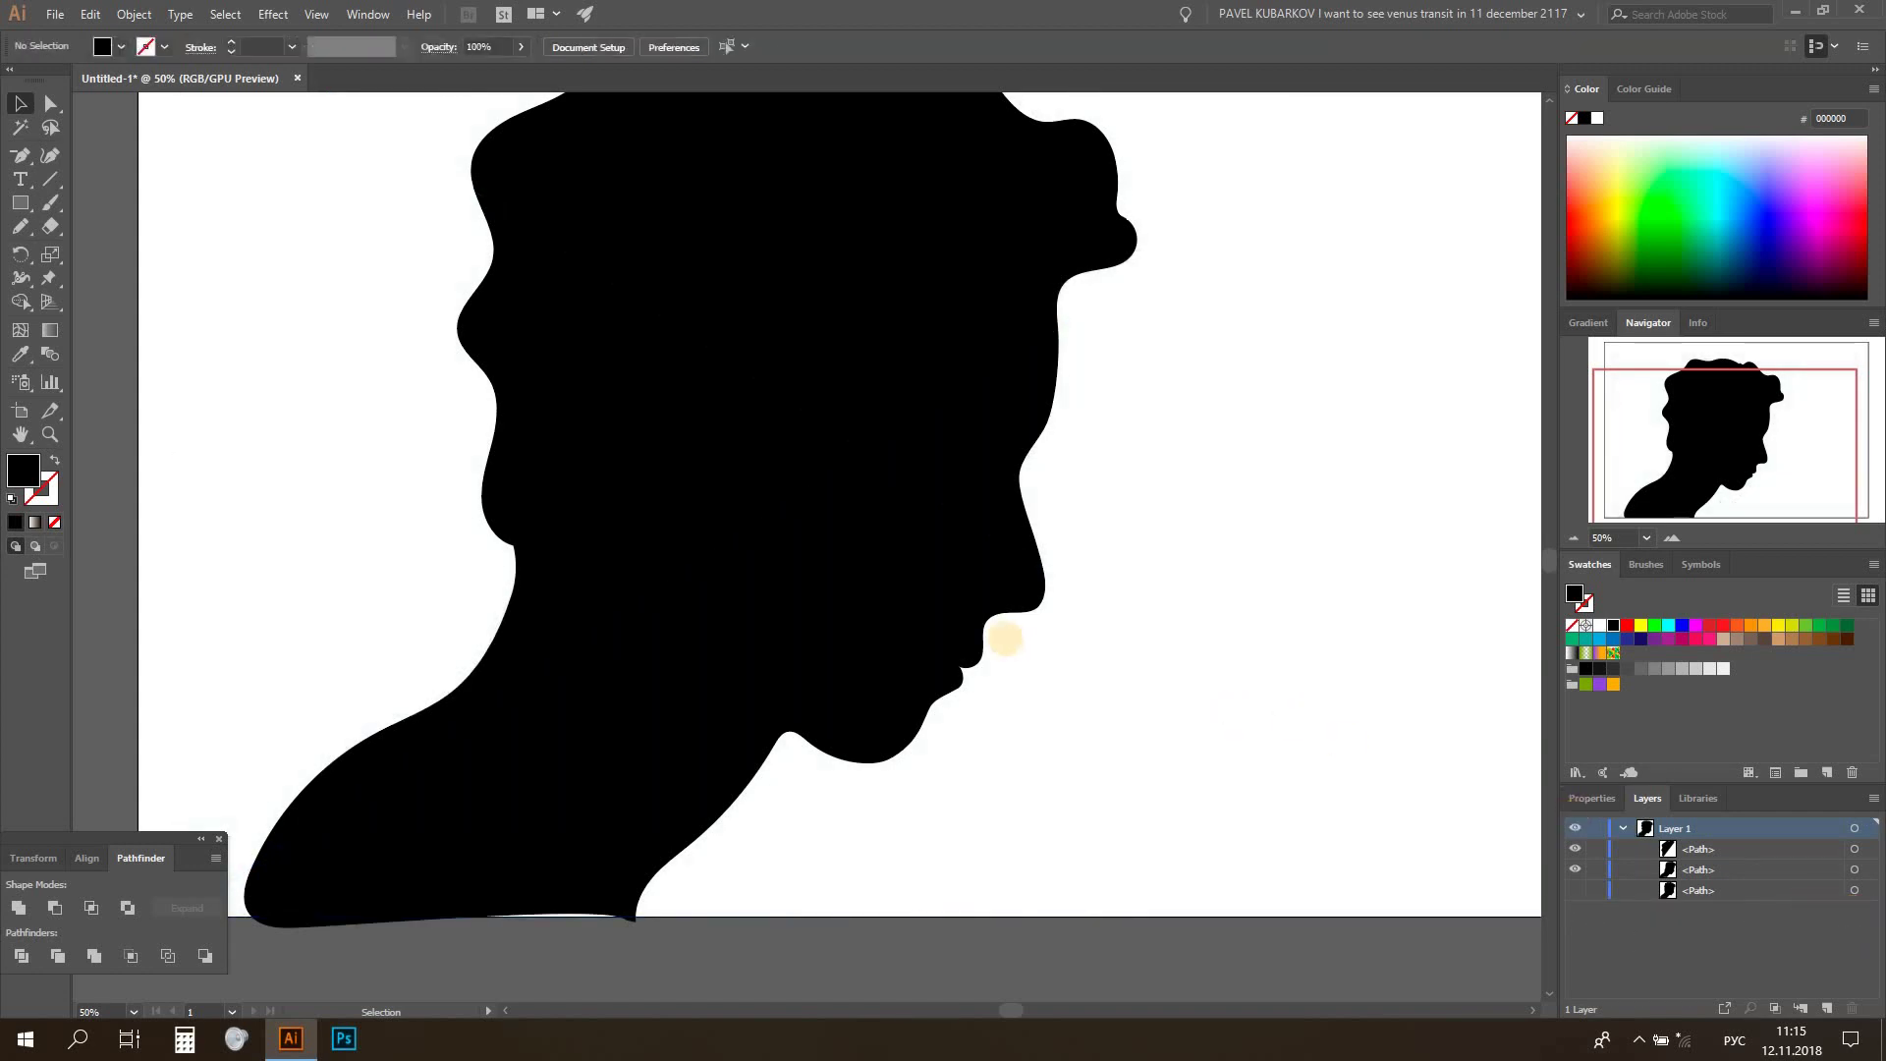
Select the hair and head shapes together and Unite them in Pathfinder
{"action": "scroll", "coordinate": [972, 633], "scroll_direction": "up", "scroll_amount": 2}
{"action": "scroll", "coordinate": [943, 628], "scroll_direction": "up", "scroll_amount": 3}
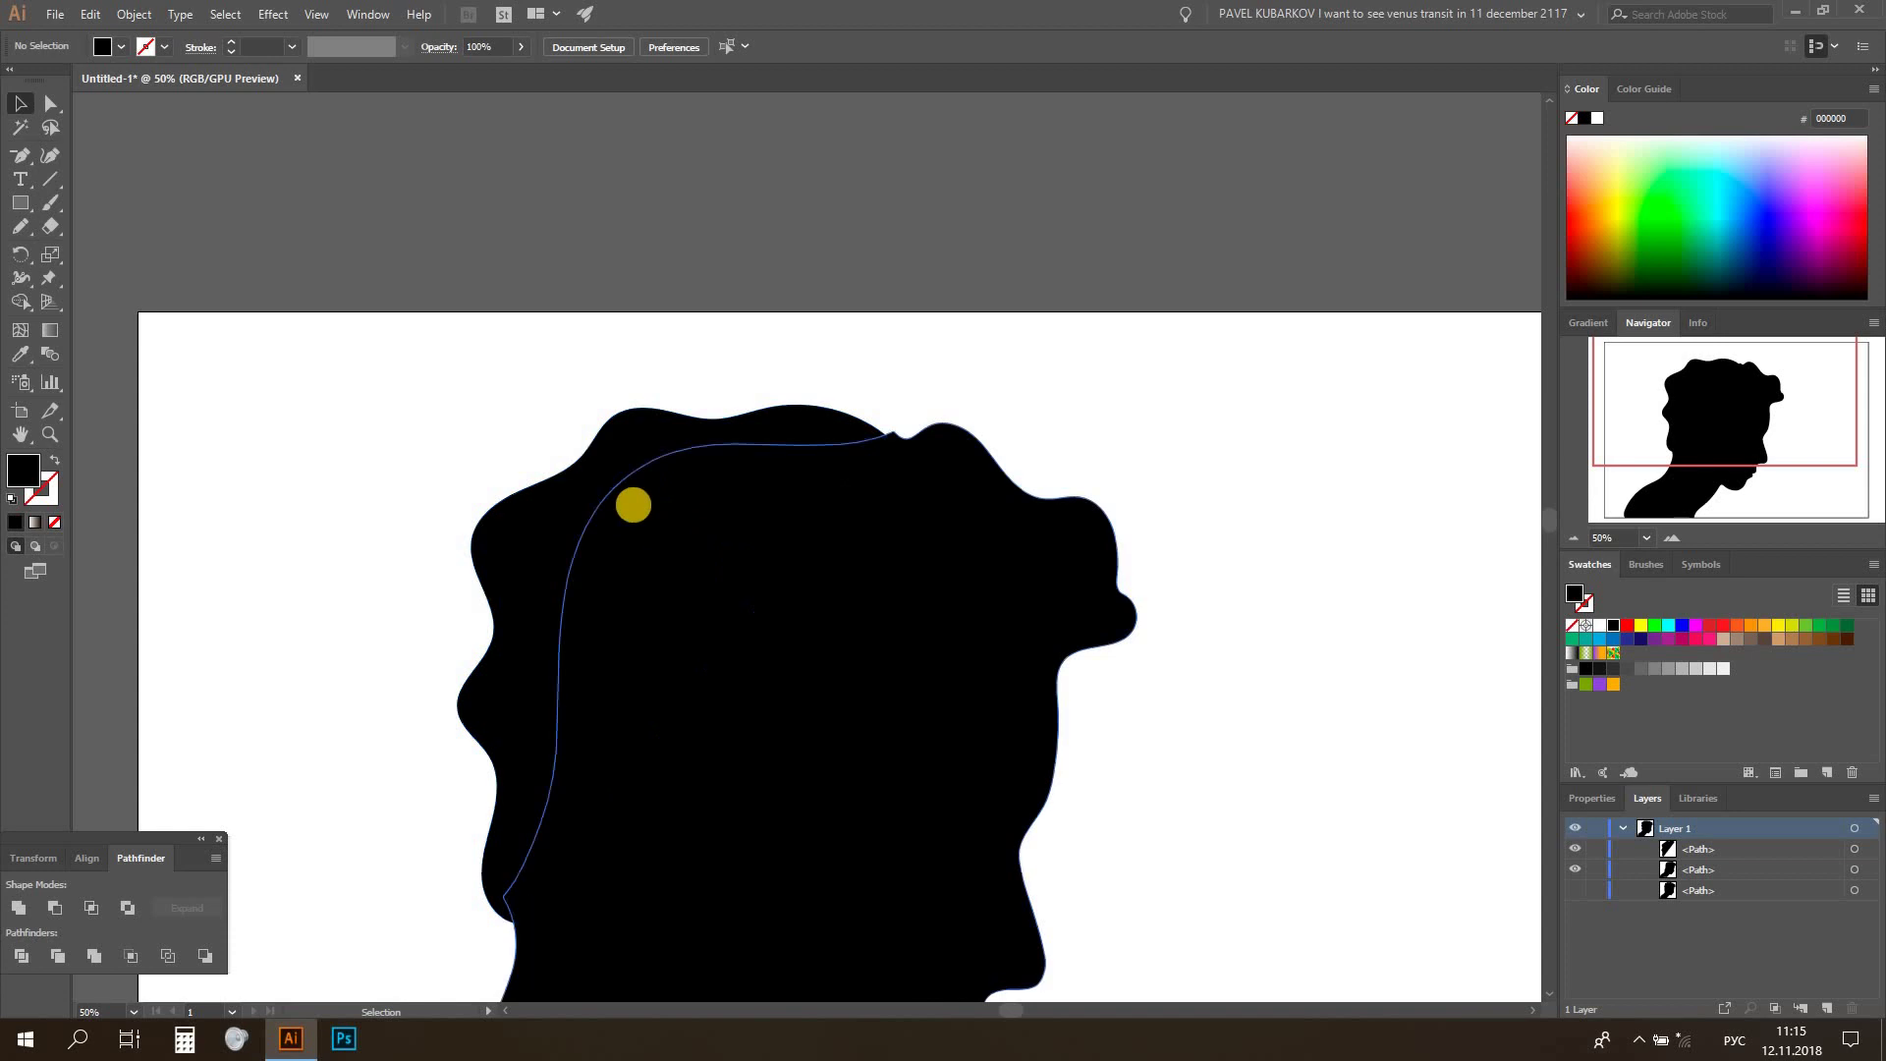
{"action": "left_click", "coordinate": [676, 495]}
{"action": "left_click_drag", "start_coordinate": [377, 334], "coordinate": [1052, 640]}
{"action": "left_click_drag", "start_coordinate": [1053, 334], "coordinate": [373, 766]}
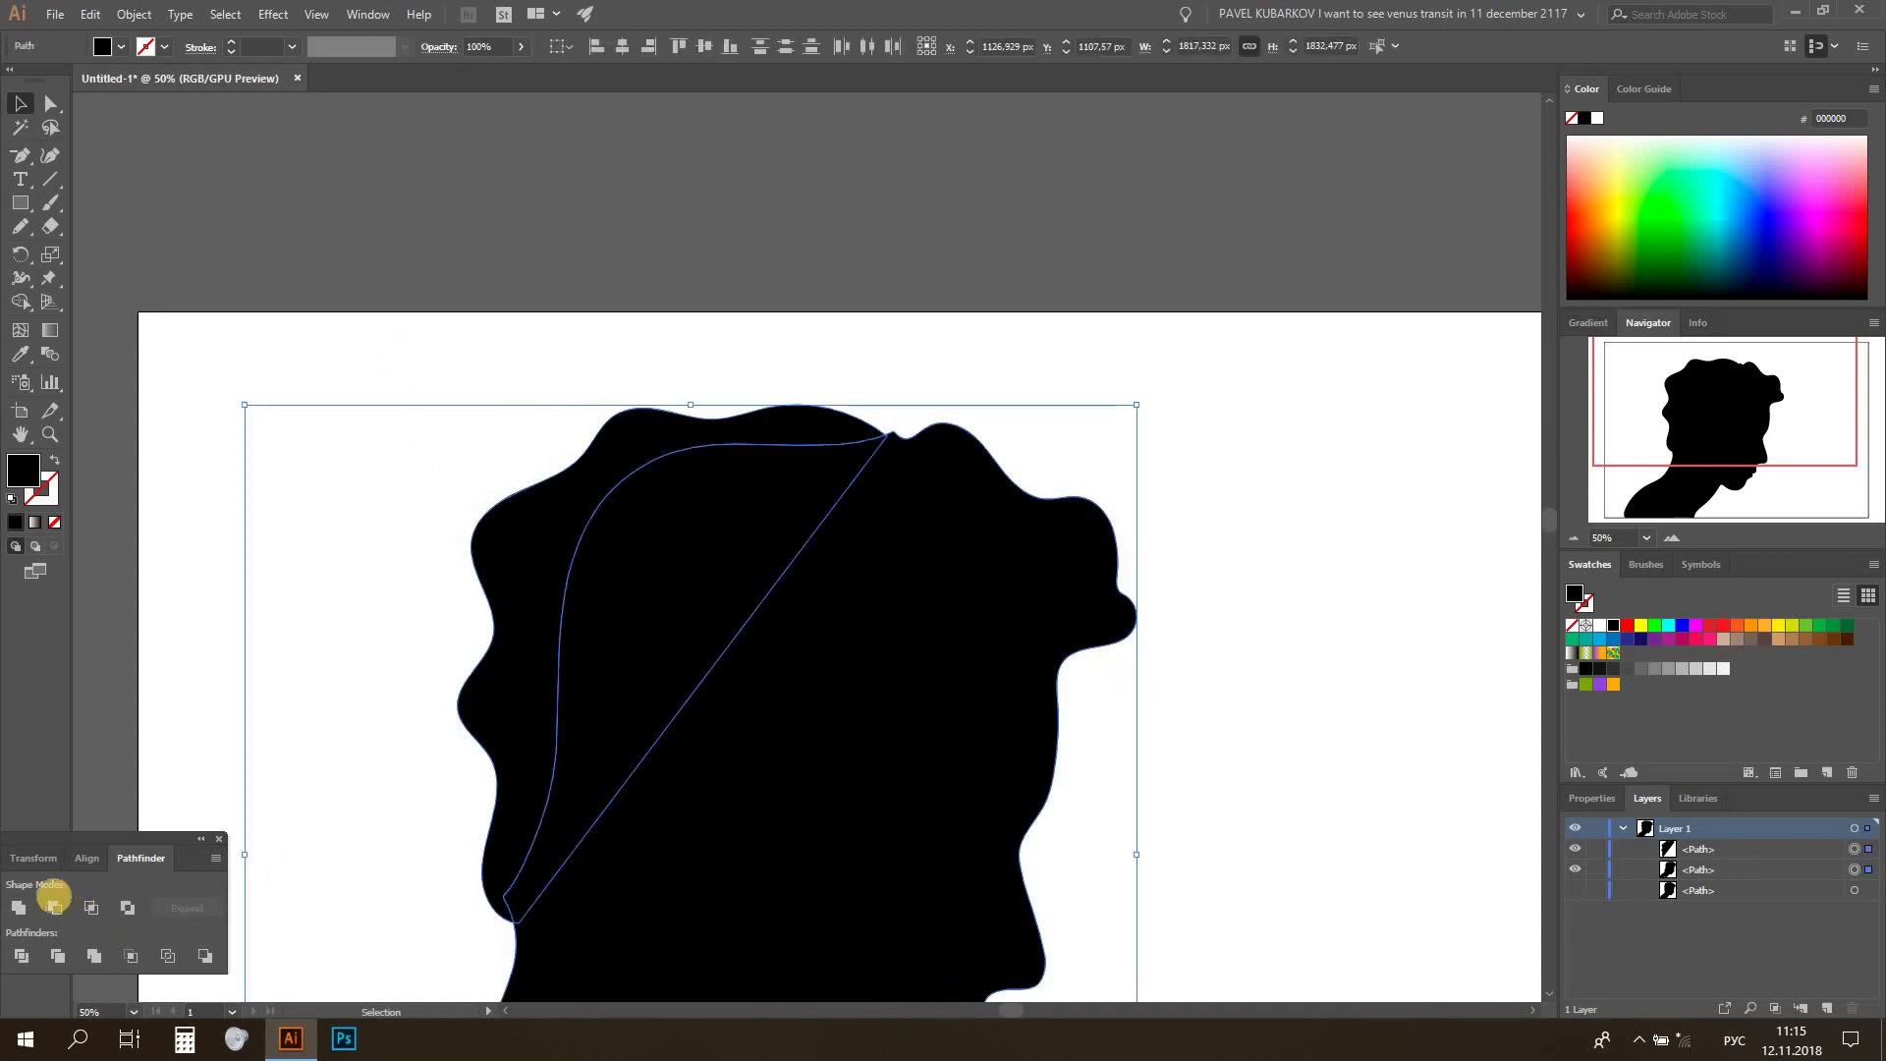
{"action": "left_click", "coordinate": [24, 904]}
{"action": "left_click", "coordinate": [404, 391]}
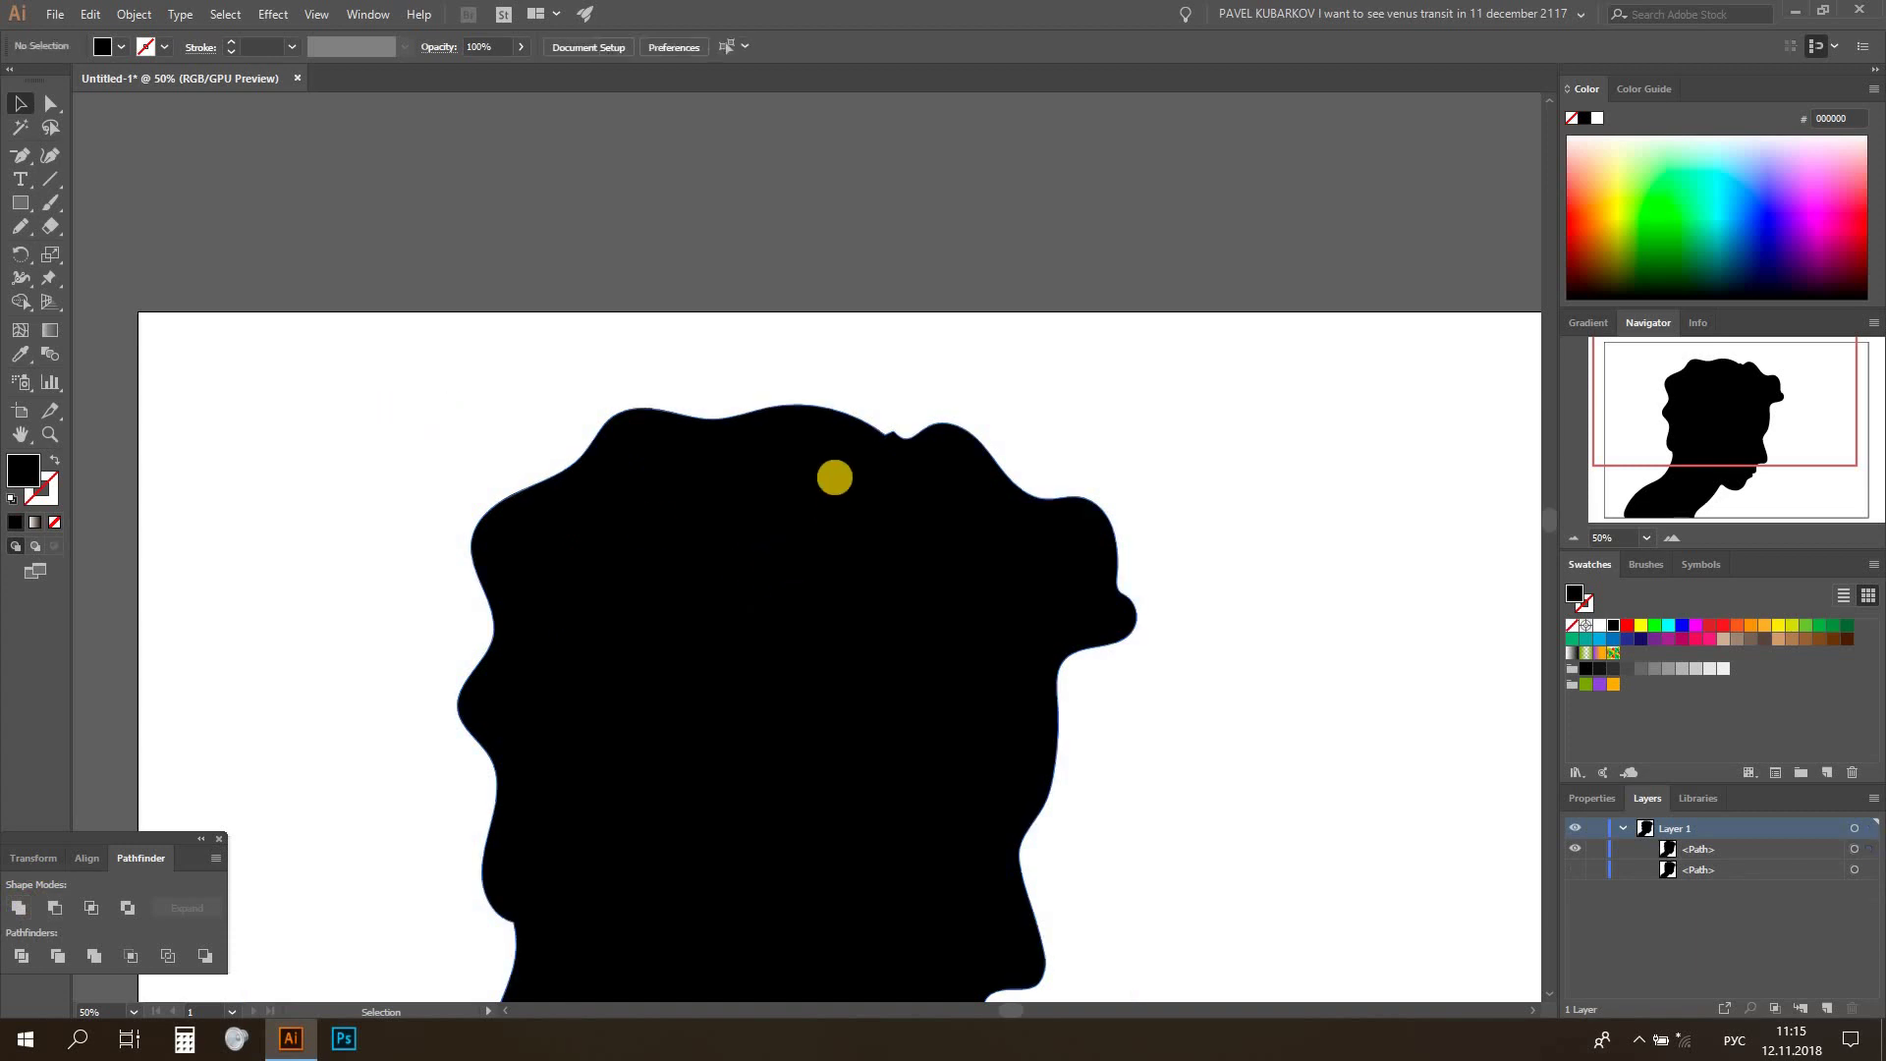
{"action": "left_click", "coordinate": [134, 1012]}
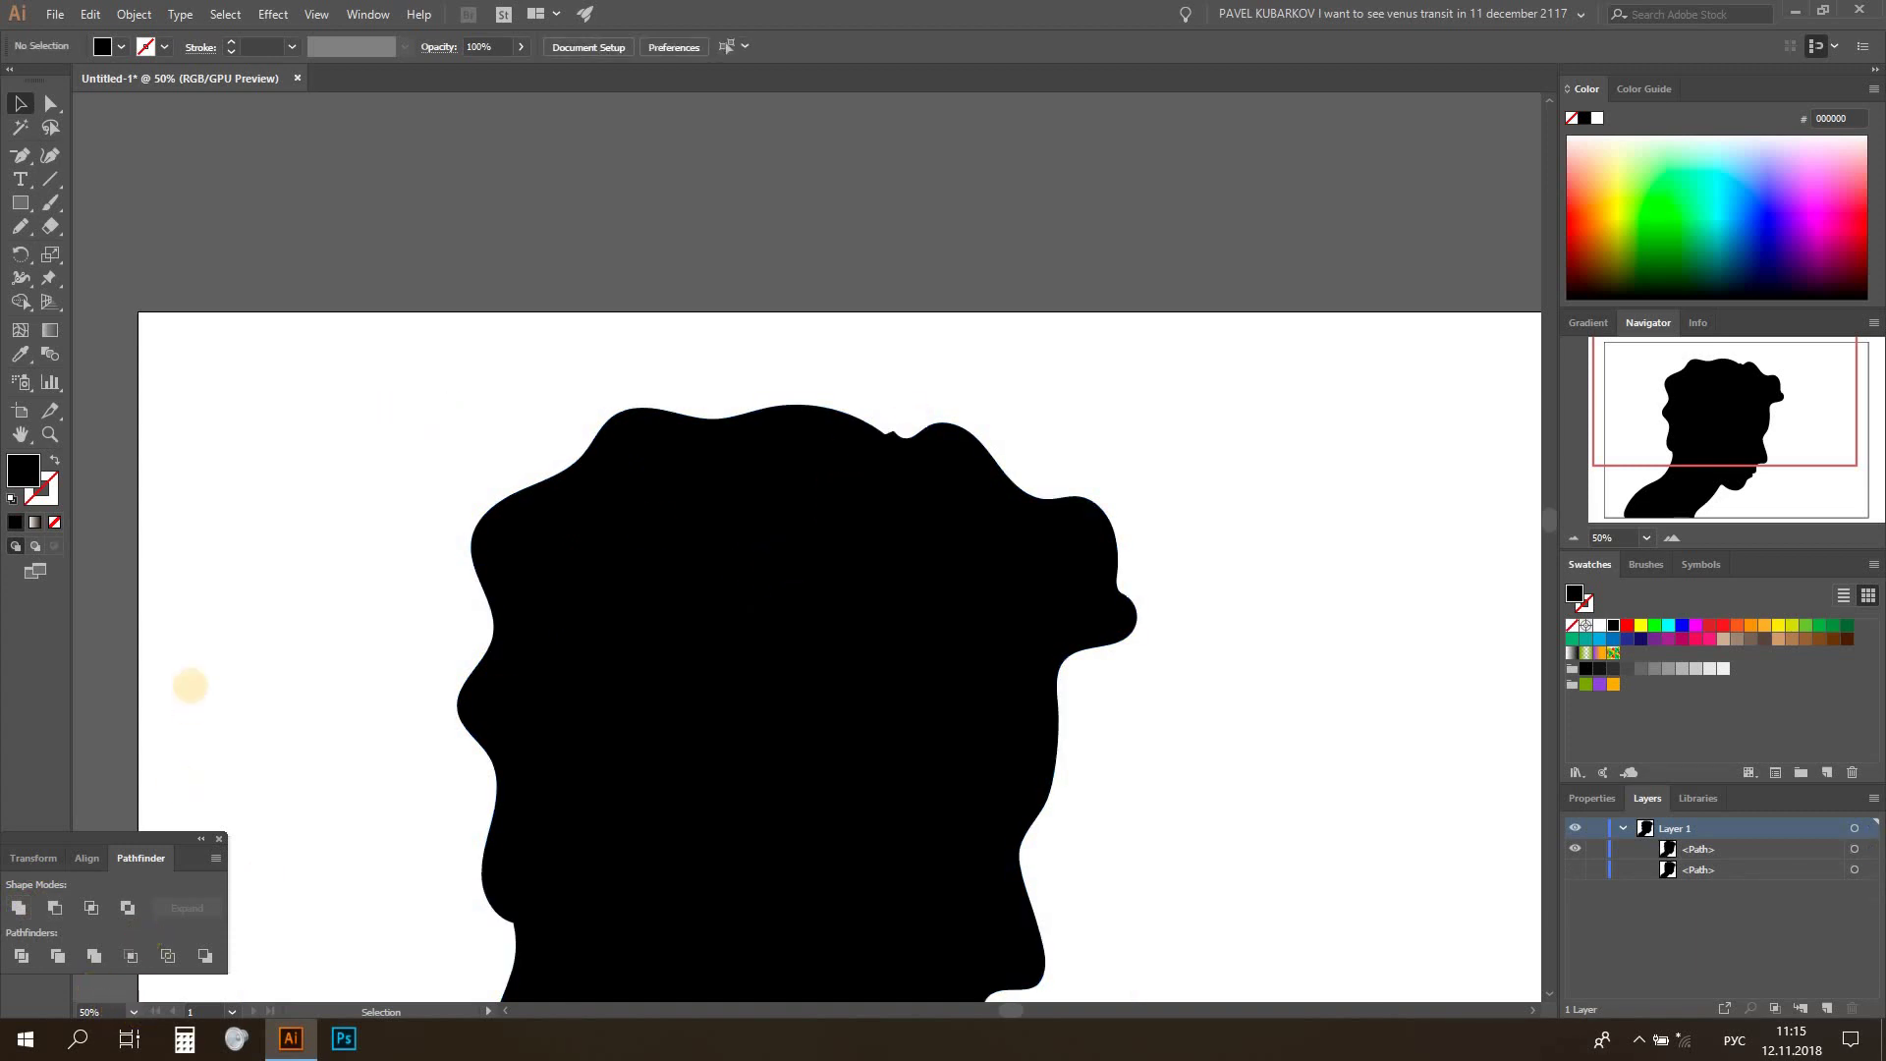
Remove three bumpy anchors to smooth the head's top edge
{"action": "left_click", "coordinate": [548, 668]}
{"action": "scroll", "coordinate": [548, 668], "scroll_direction": "up", "scroll_amount": 5}
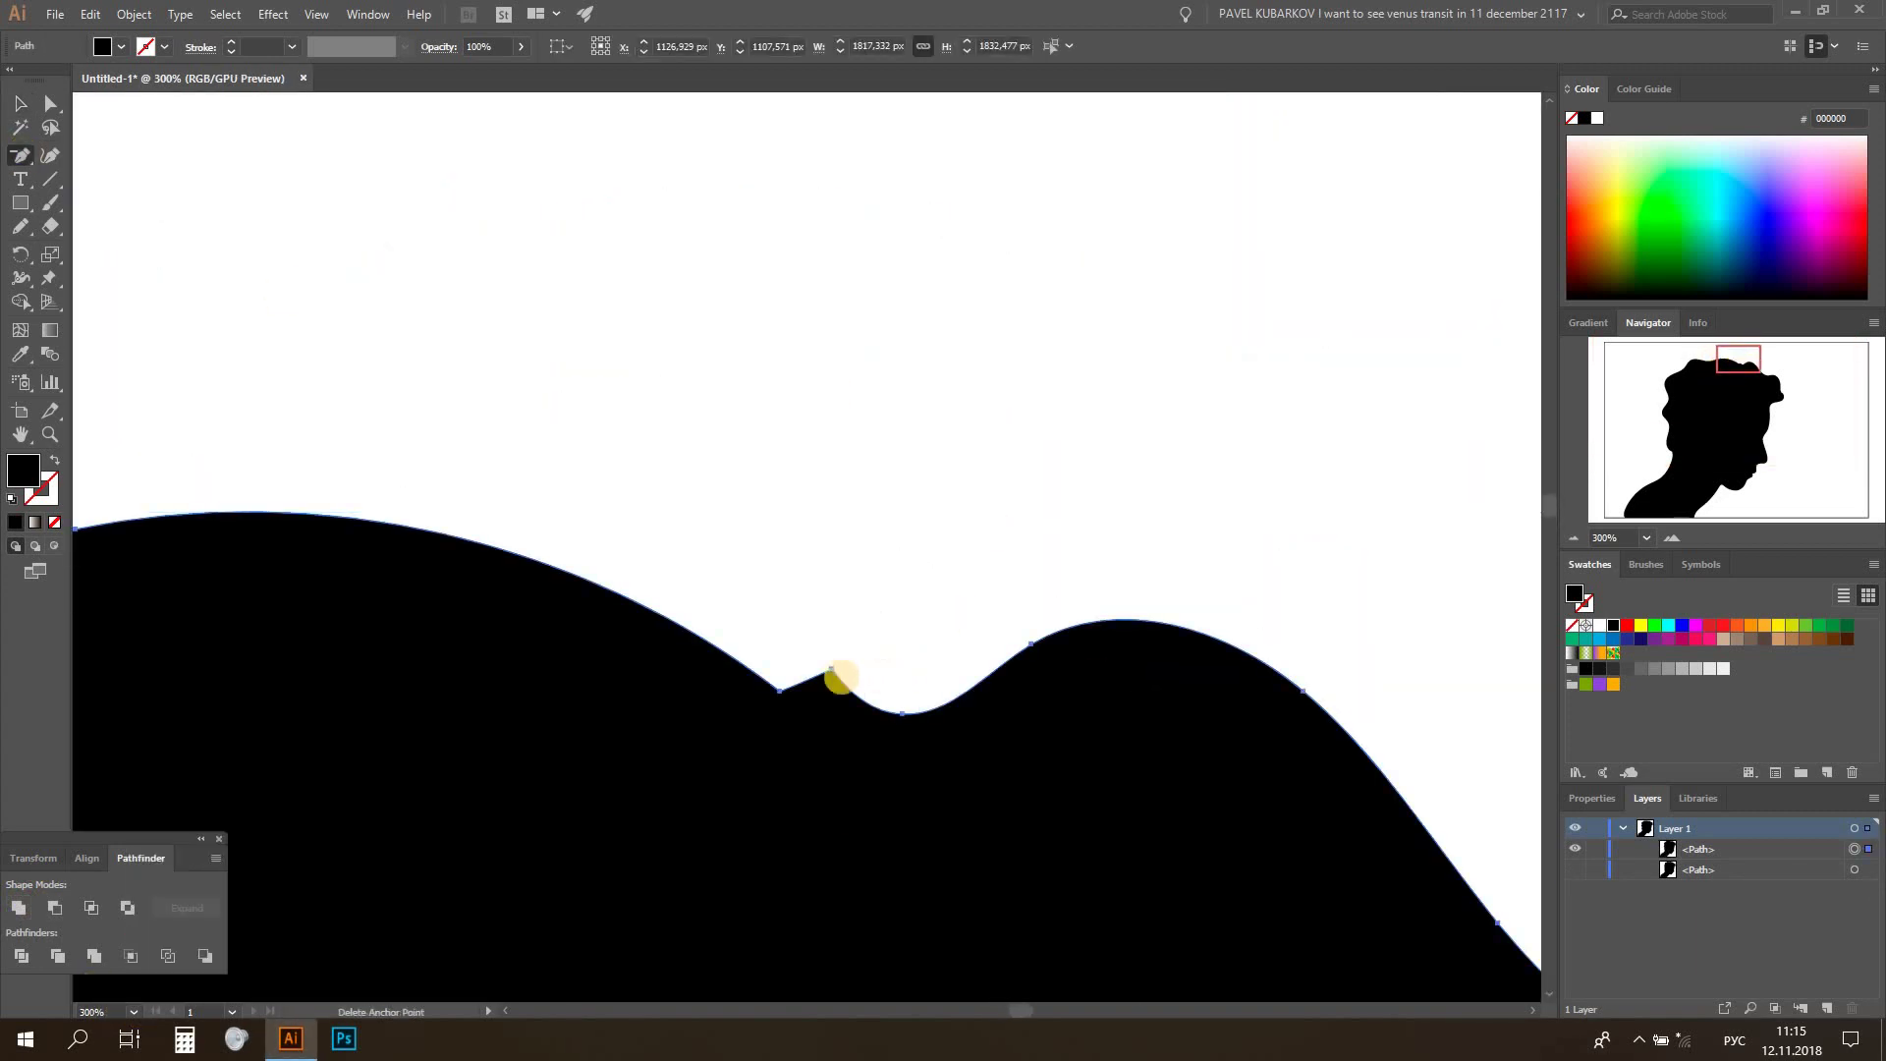
{"action": "left_click", "coordinate": [828, 669]}
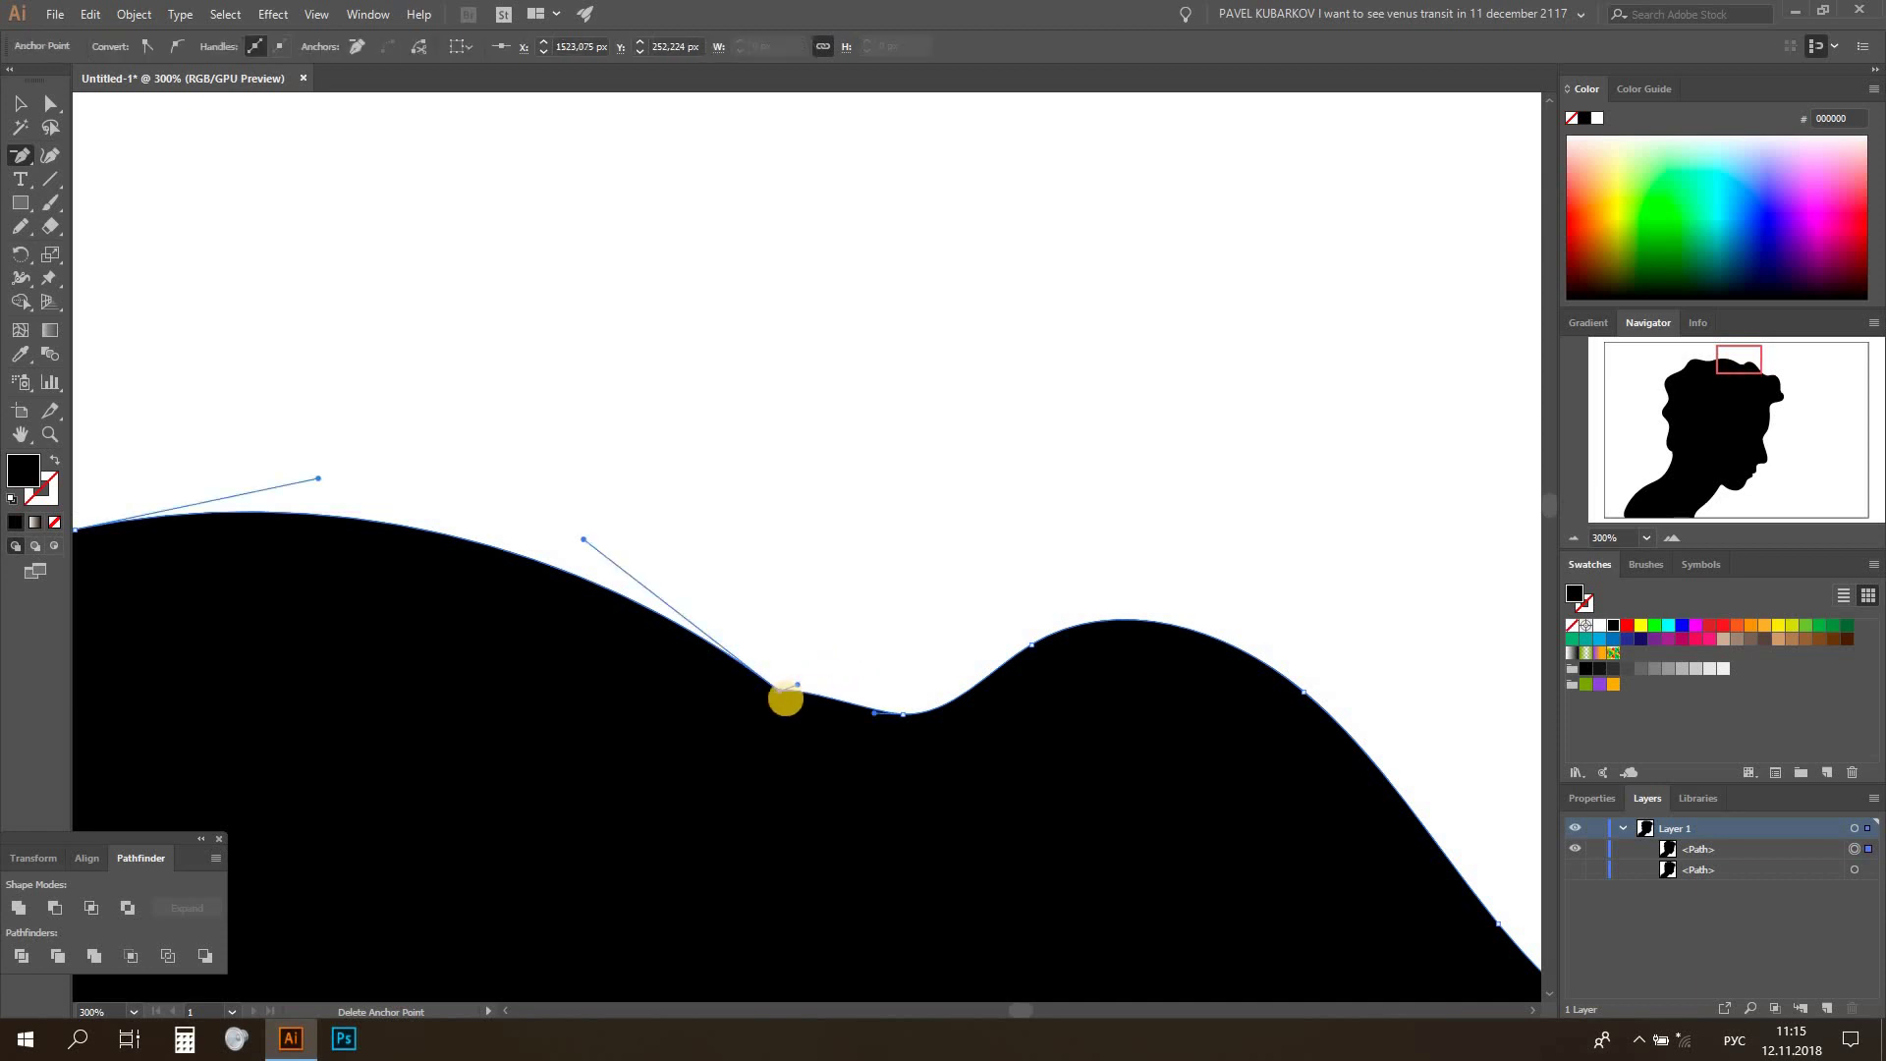
{"action": "left_click", "coordinate": [777, 689]}
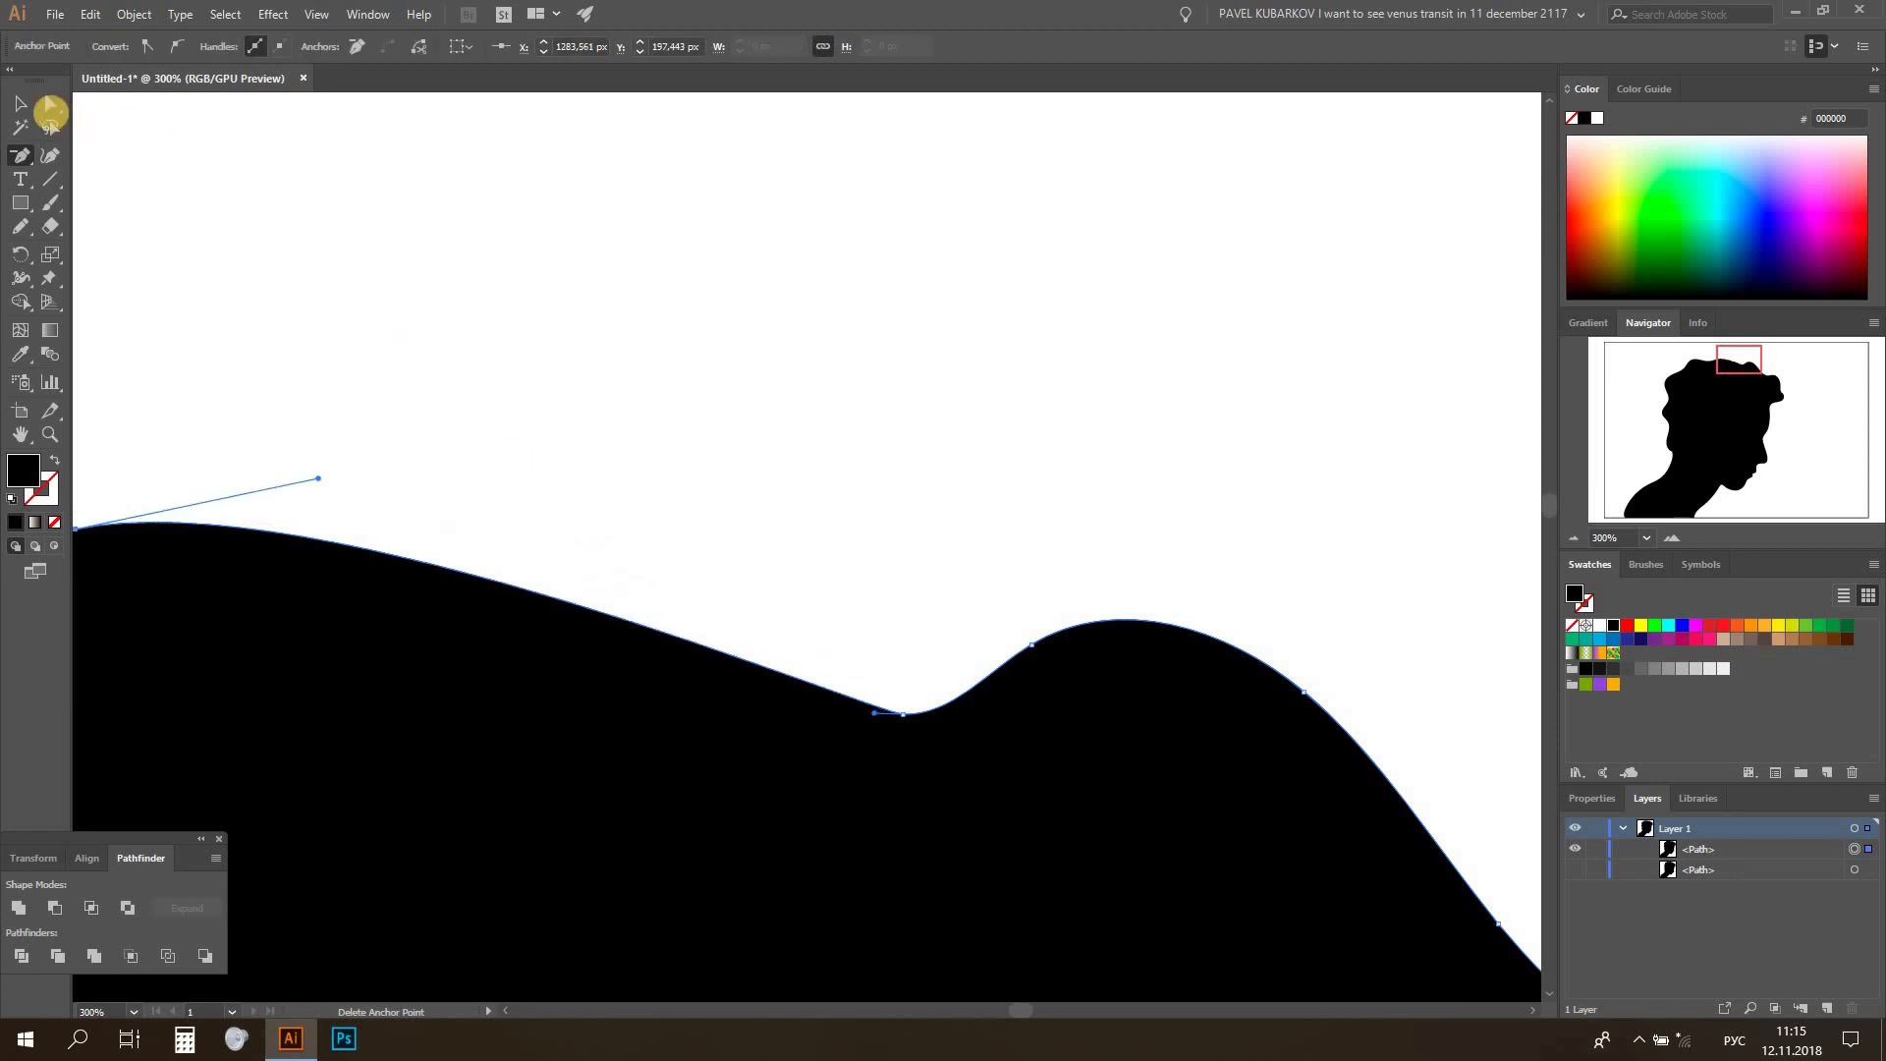
{"action": "left_click", "coordinate": [900, 714]}
Reshape the curve at the back of the neck with Direct Selection
{"action": "key", "text": "a"}
{"action": "key", "text": "ctrl+minus"}
{"action": "key", "text": "ctrl+minus"}
{"action": "key", "text": "ctrl+minus"}
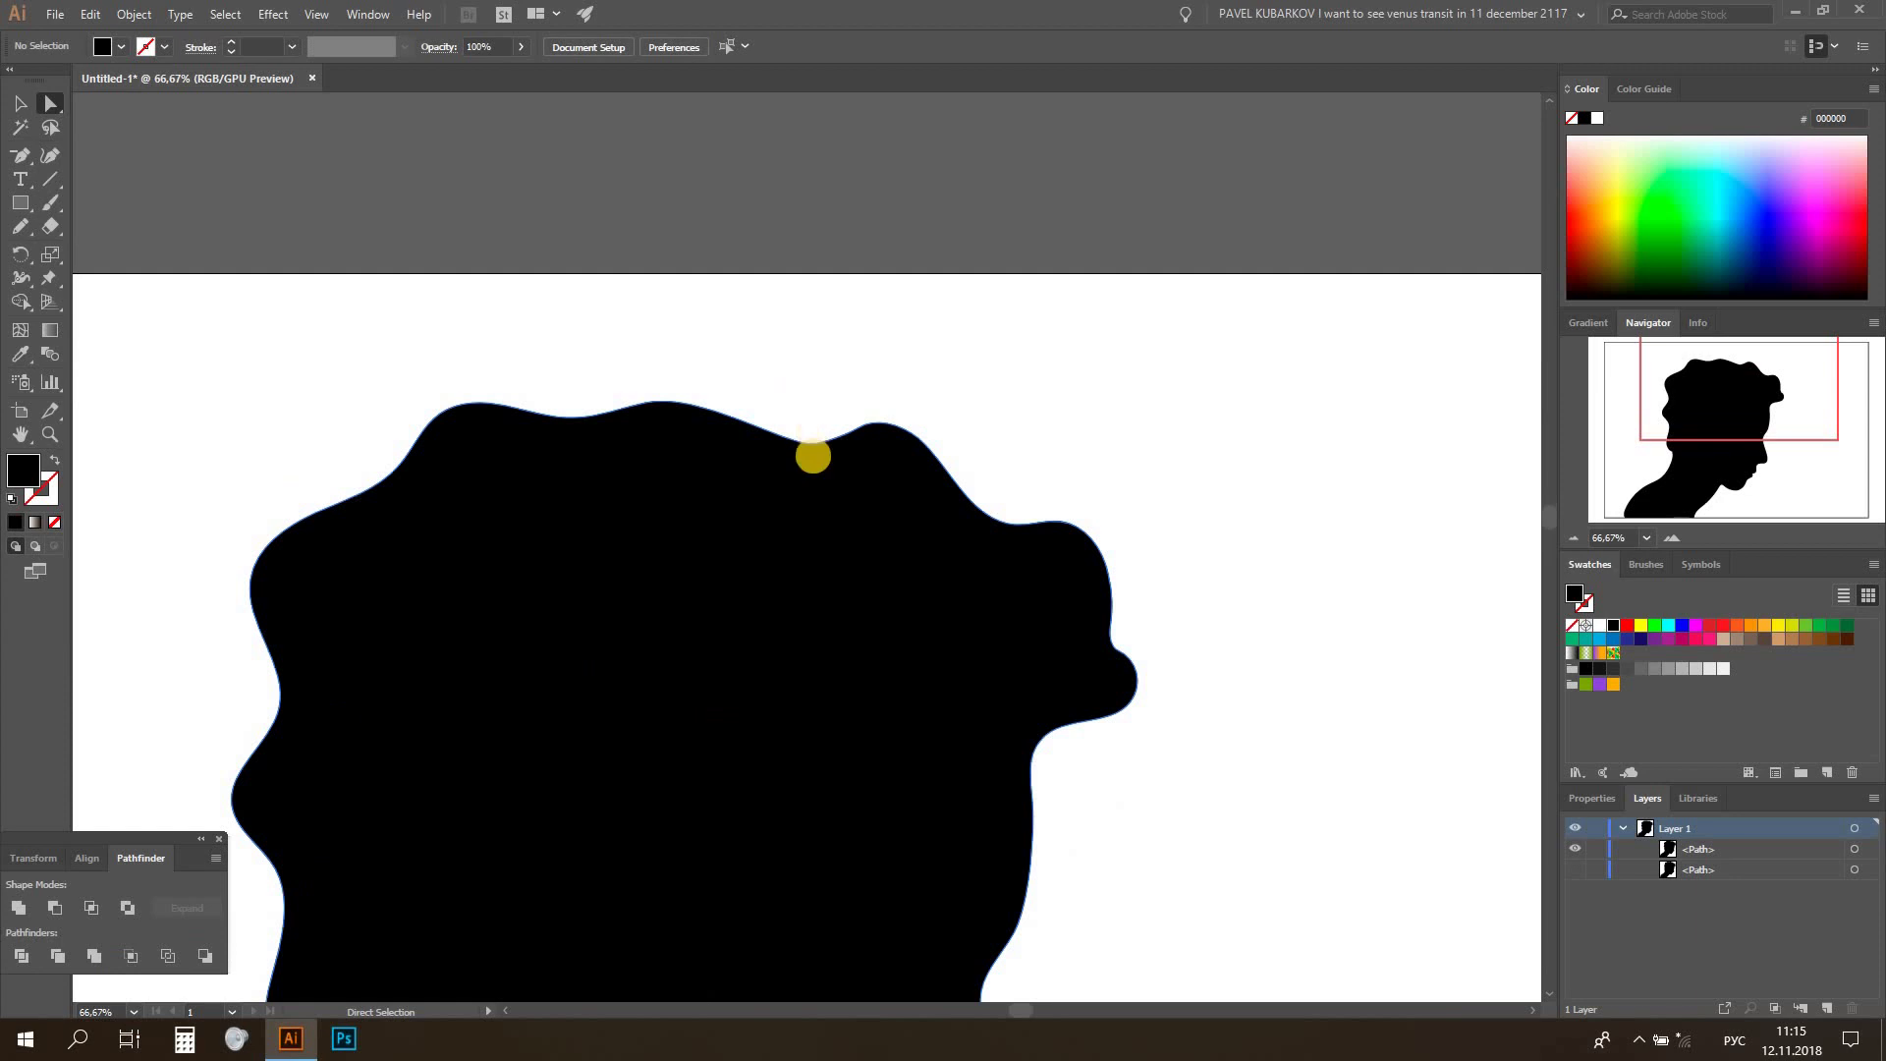
{"action": "scroll", "coordinate": [531, 576], "scroll_direction": "down", "scroll_amount": 2}
{"action": "scroll", "coordinate": [396, 712], "scroll_direction": "down", "scroll_amount": 3}
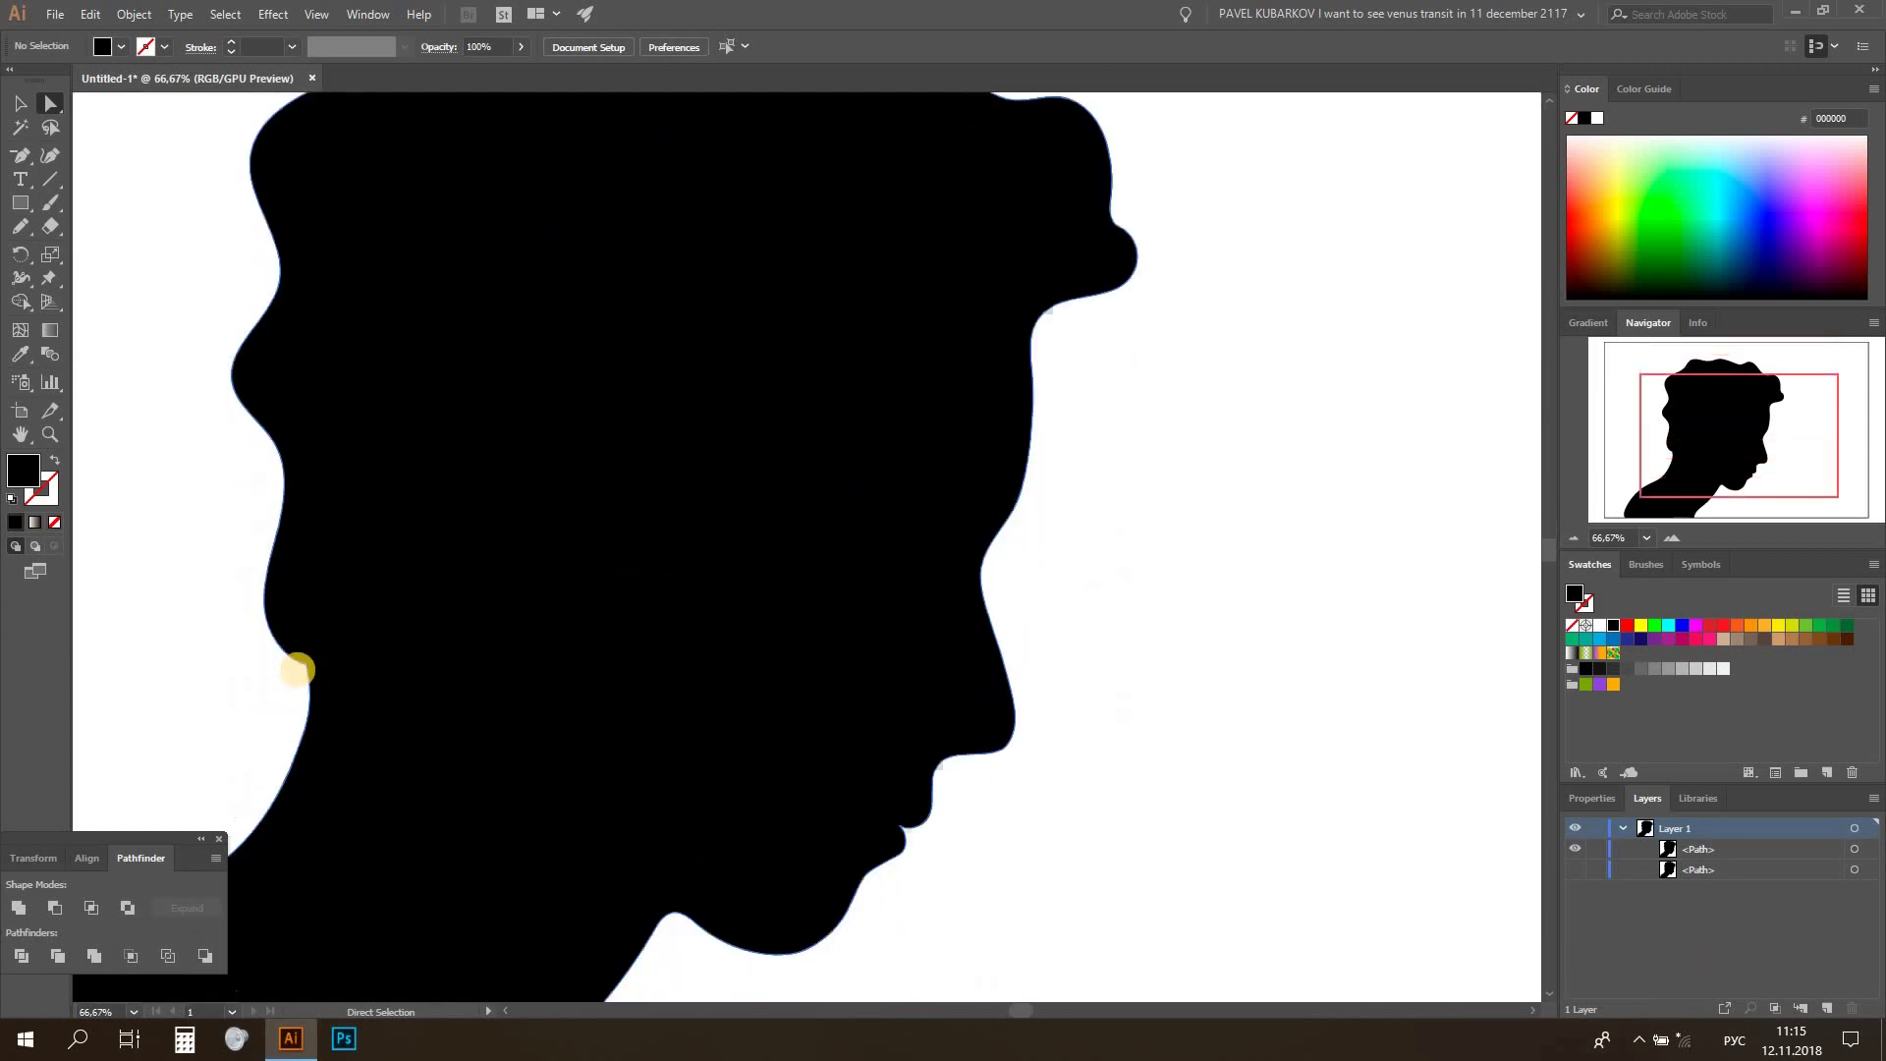
{"action": "left_click", "coordinate": [299, 759]}
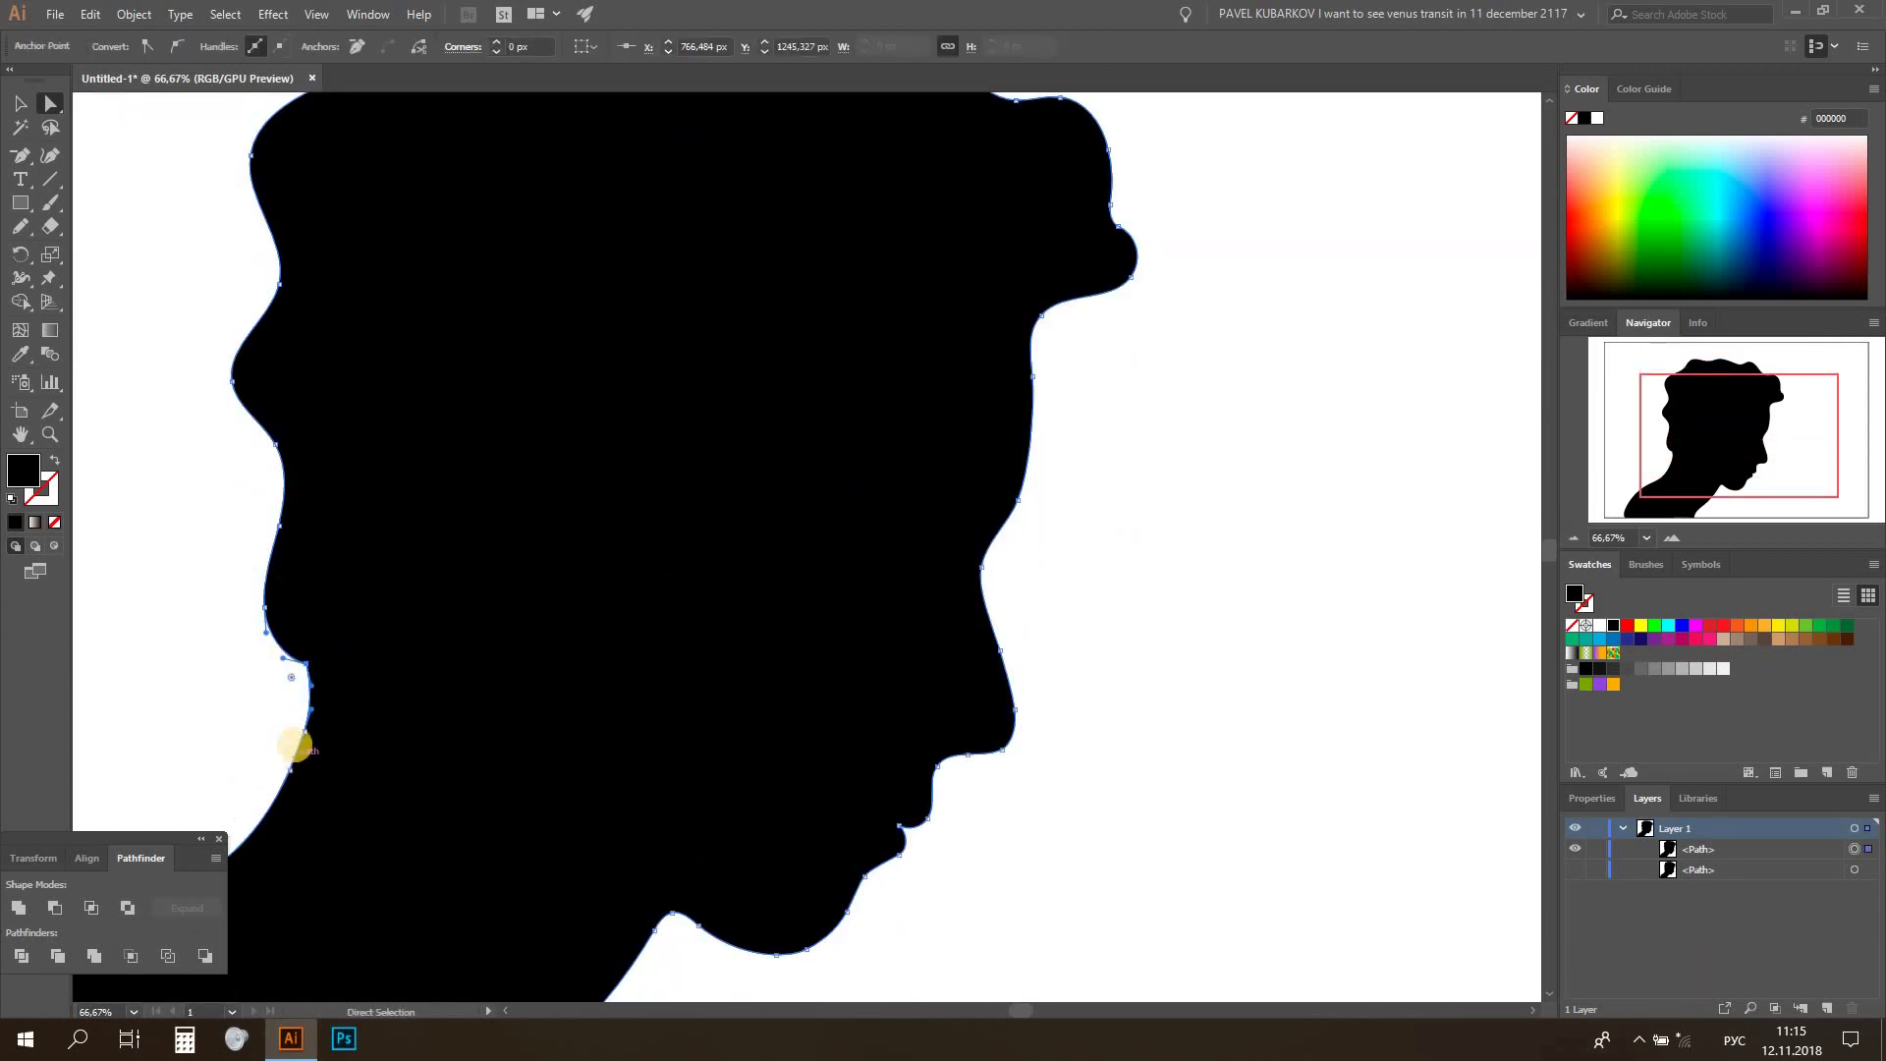
{"action": "left_click", "coordinate": [322, 639]}
{"action": "left_click_drag", "start_coordinate": [220, 727], "coordinate": [189, 562]}
Drag the bottom anchors and edge down below the artboard into a shallow curve
{"action": "scroll", "coordinate": [192, 579], "scroll_direction": "up", "scroll_amount": 2}
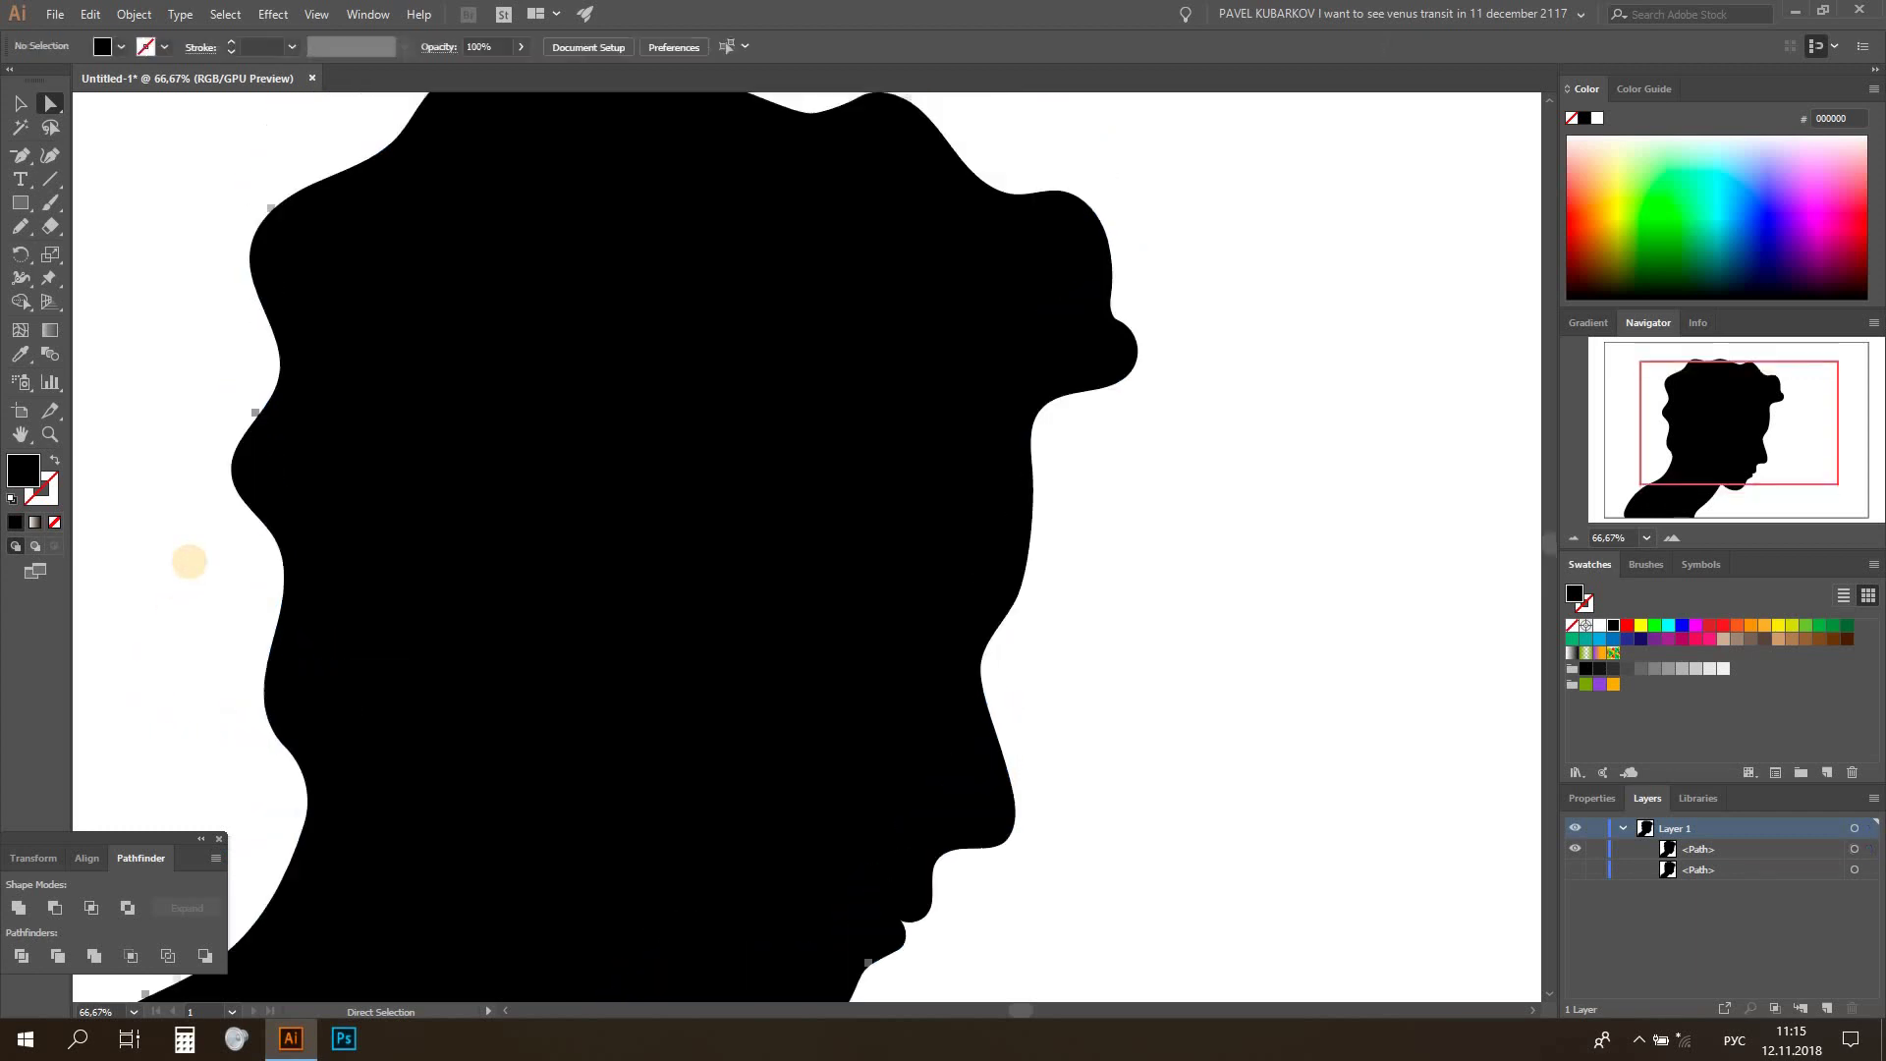
{"action": "left_click", "coordinate": [132, 1012]}
{"action": "left_click", "coordinate": [139, 749]}
{"action": "scroll", "coordinate": [337, 357], "scroll_direction": "down", "scroll_amount": 3}
{"action": "left_click", "coordinate": [1072, 674]}
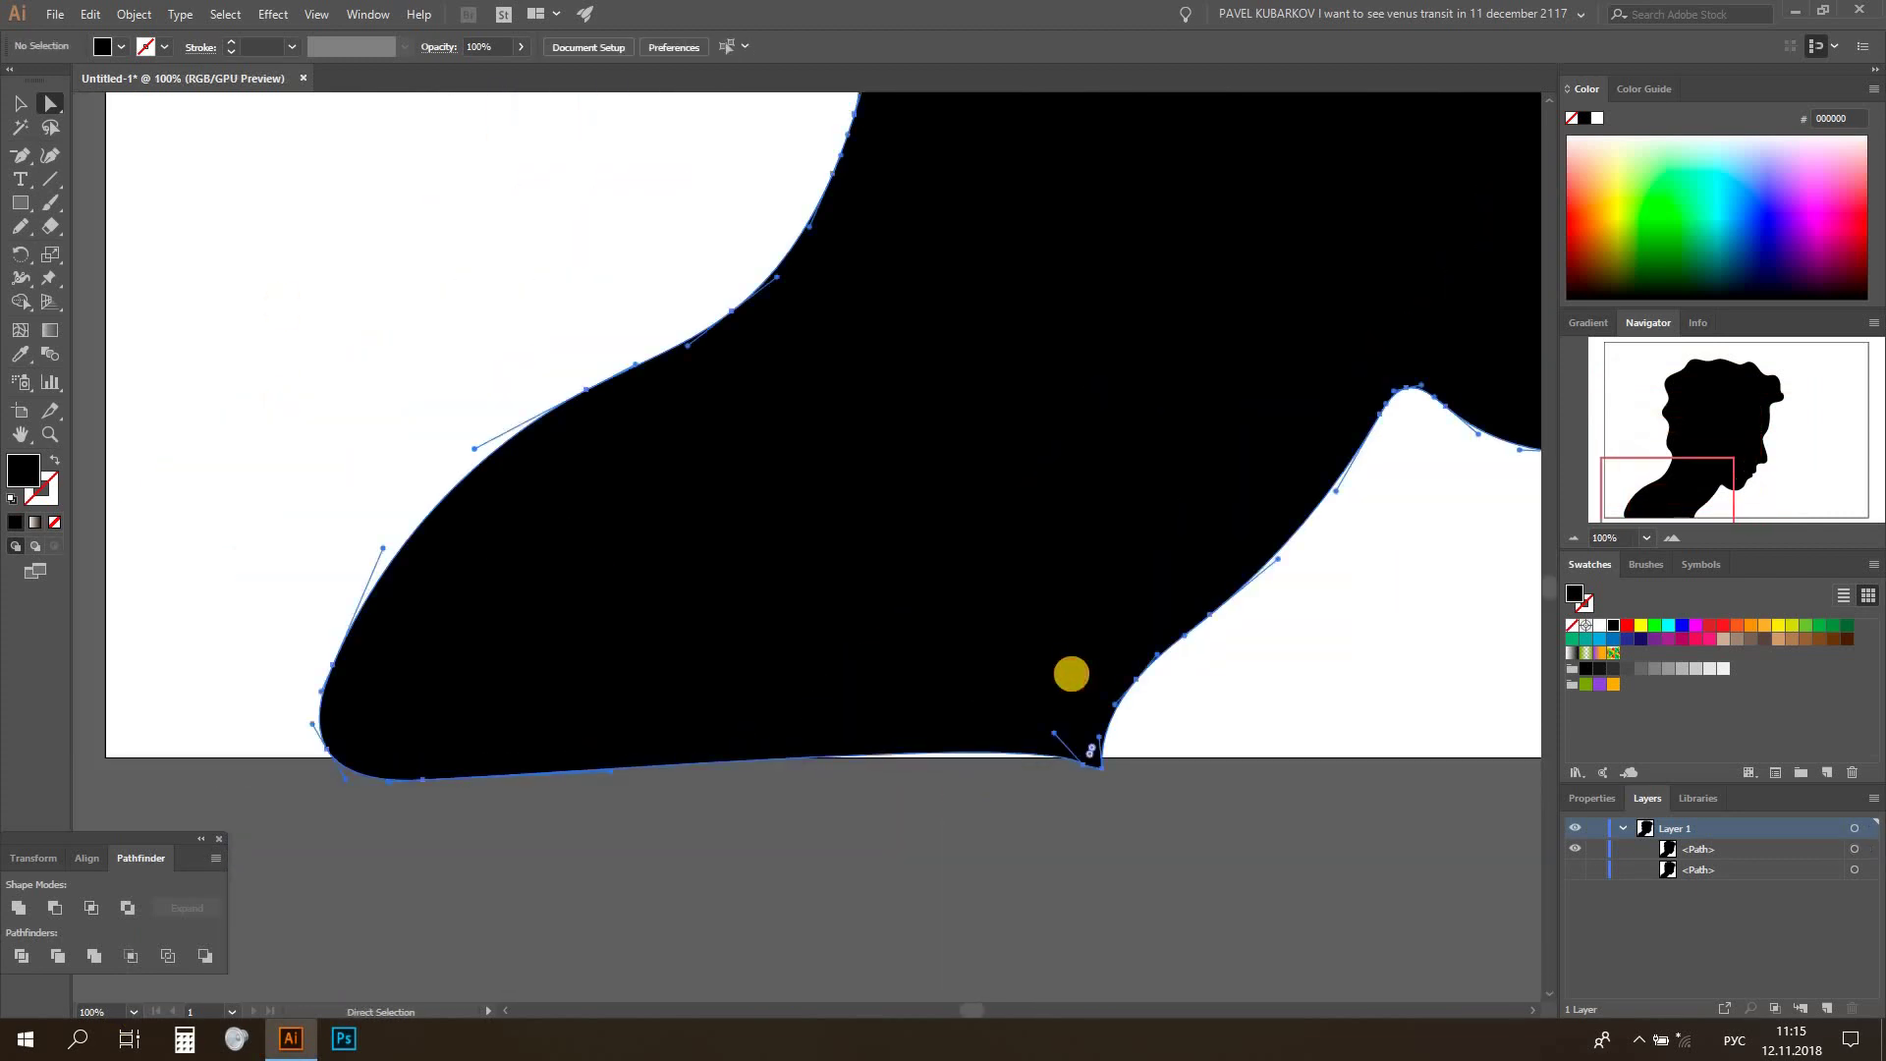
{"action": "left_click", "coordinate": [1071, 768]}
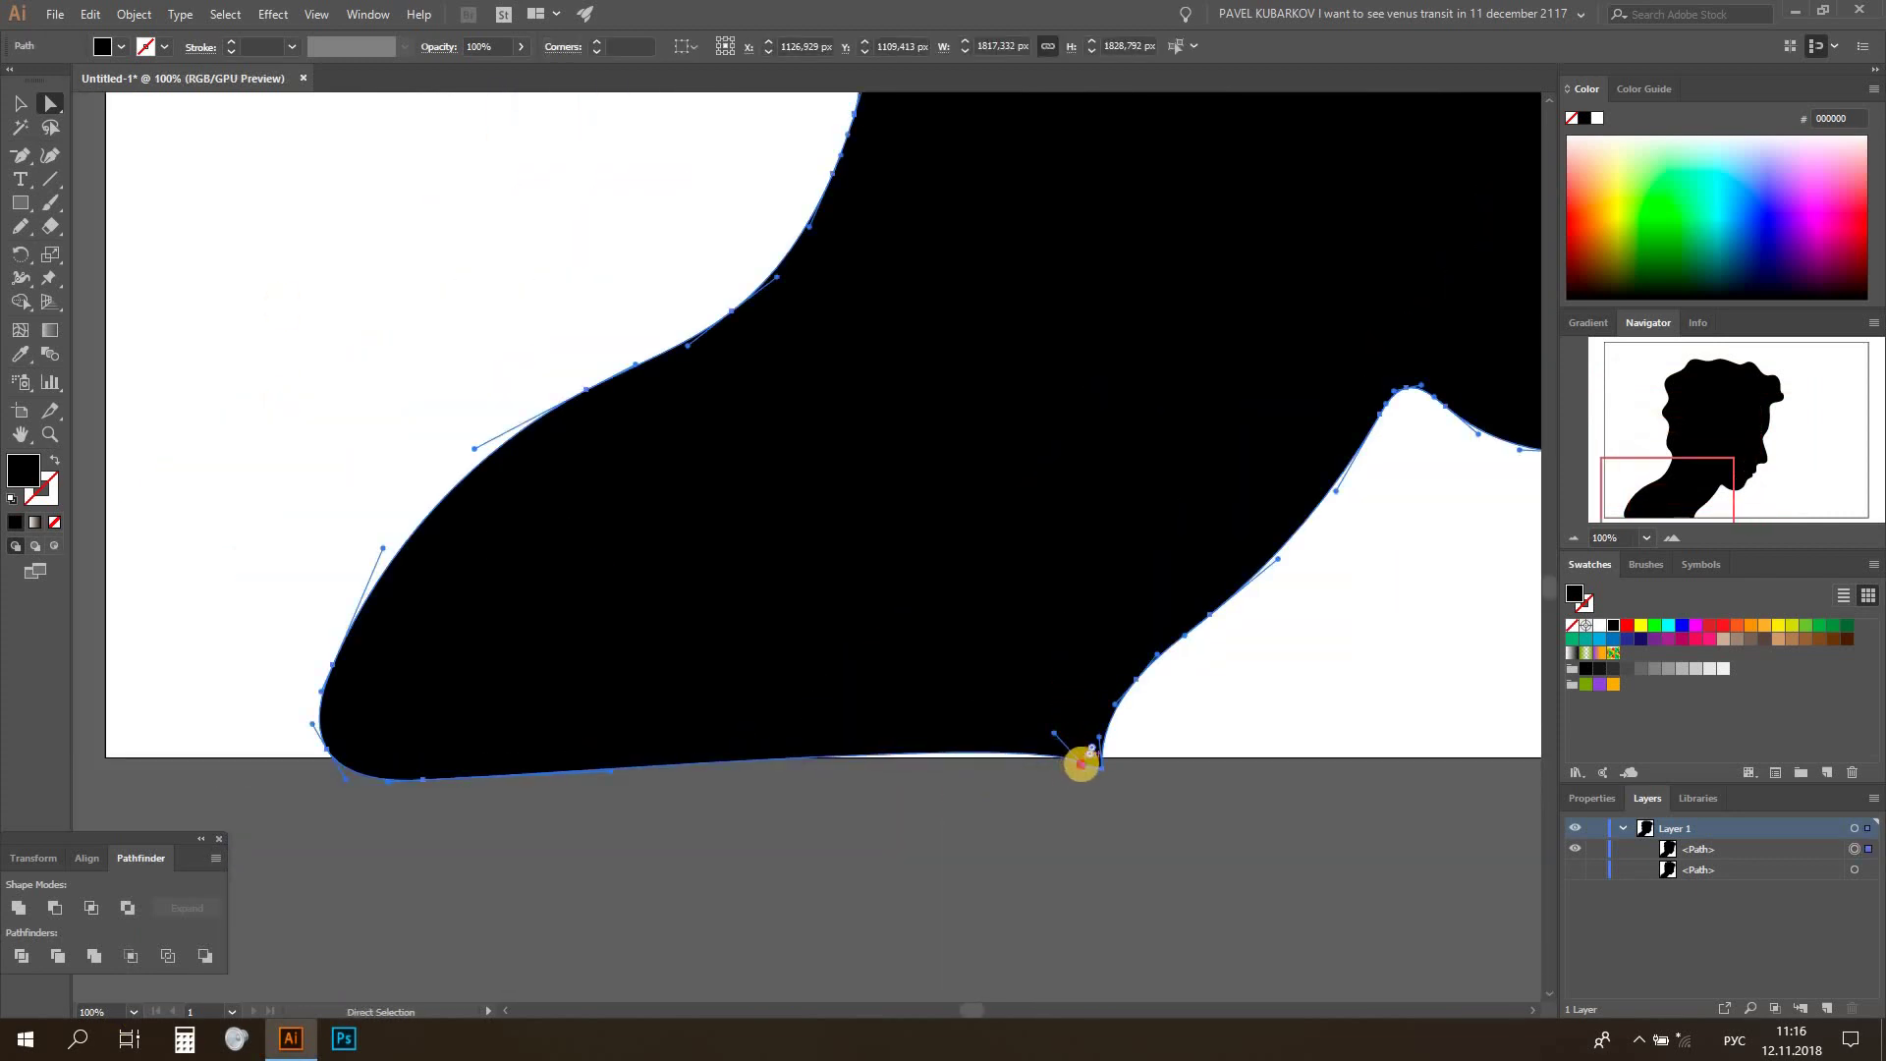
{"action": "left_click", "coordinate": [1081, 764]}
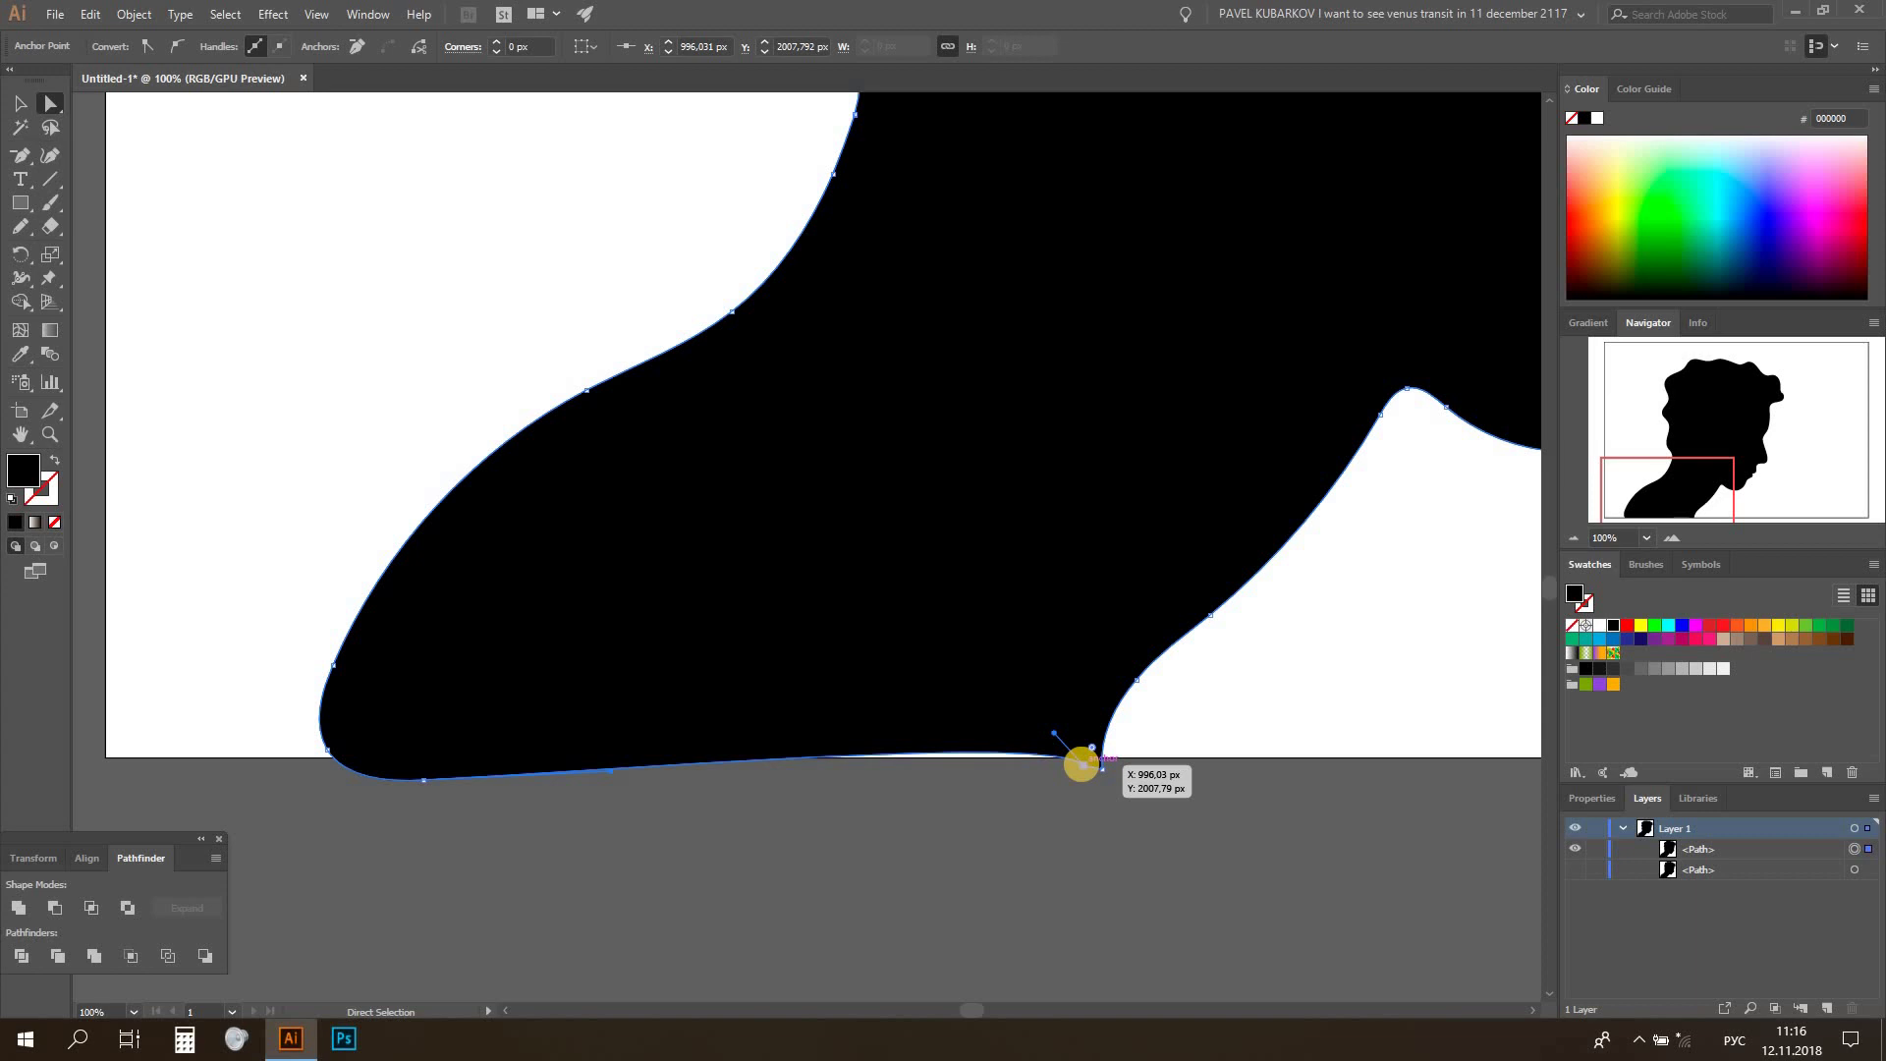
{"action": "left_click_drag", "start_coordinate": [1066, 766], "coordinate": [704, 898]}
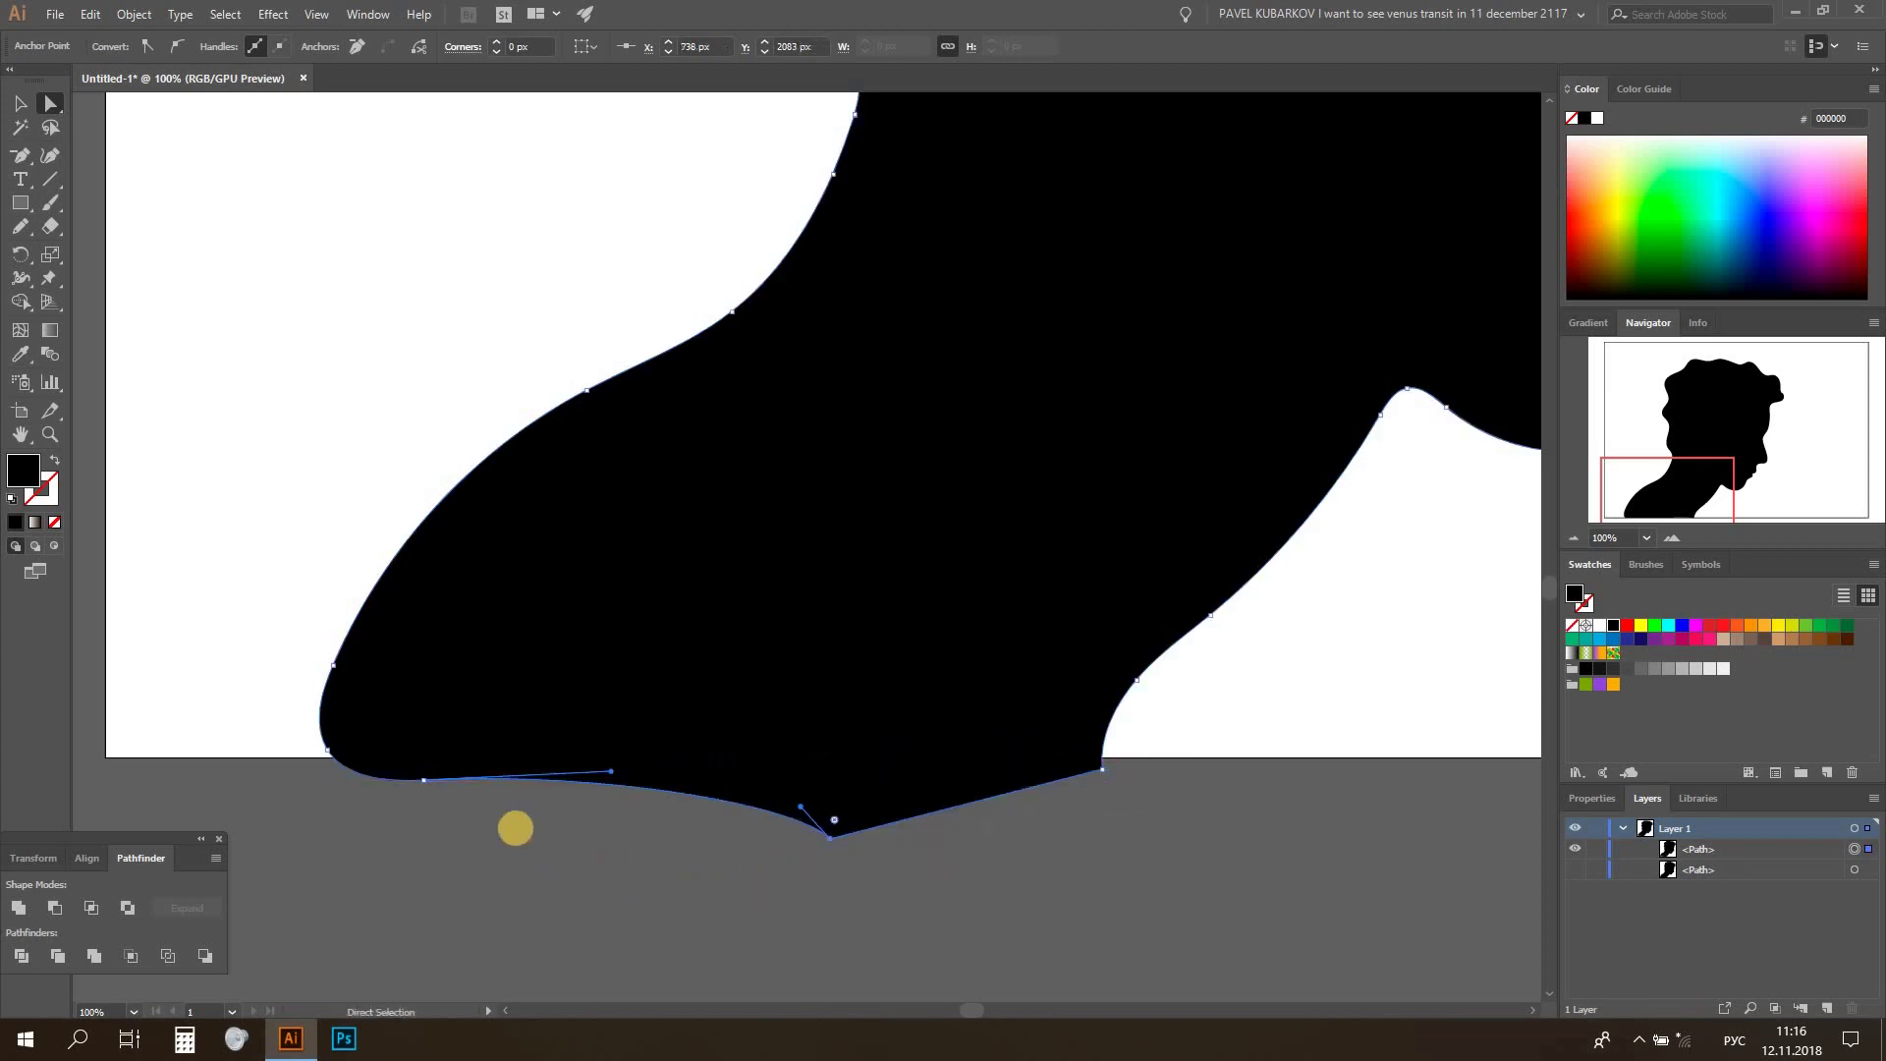
{"action": "left_click_drag", "start_coordinate": [427, 781], "coordinate": [304, 792]}
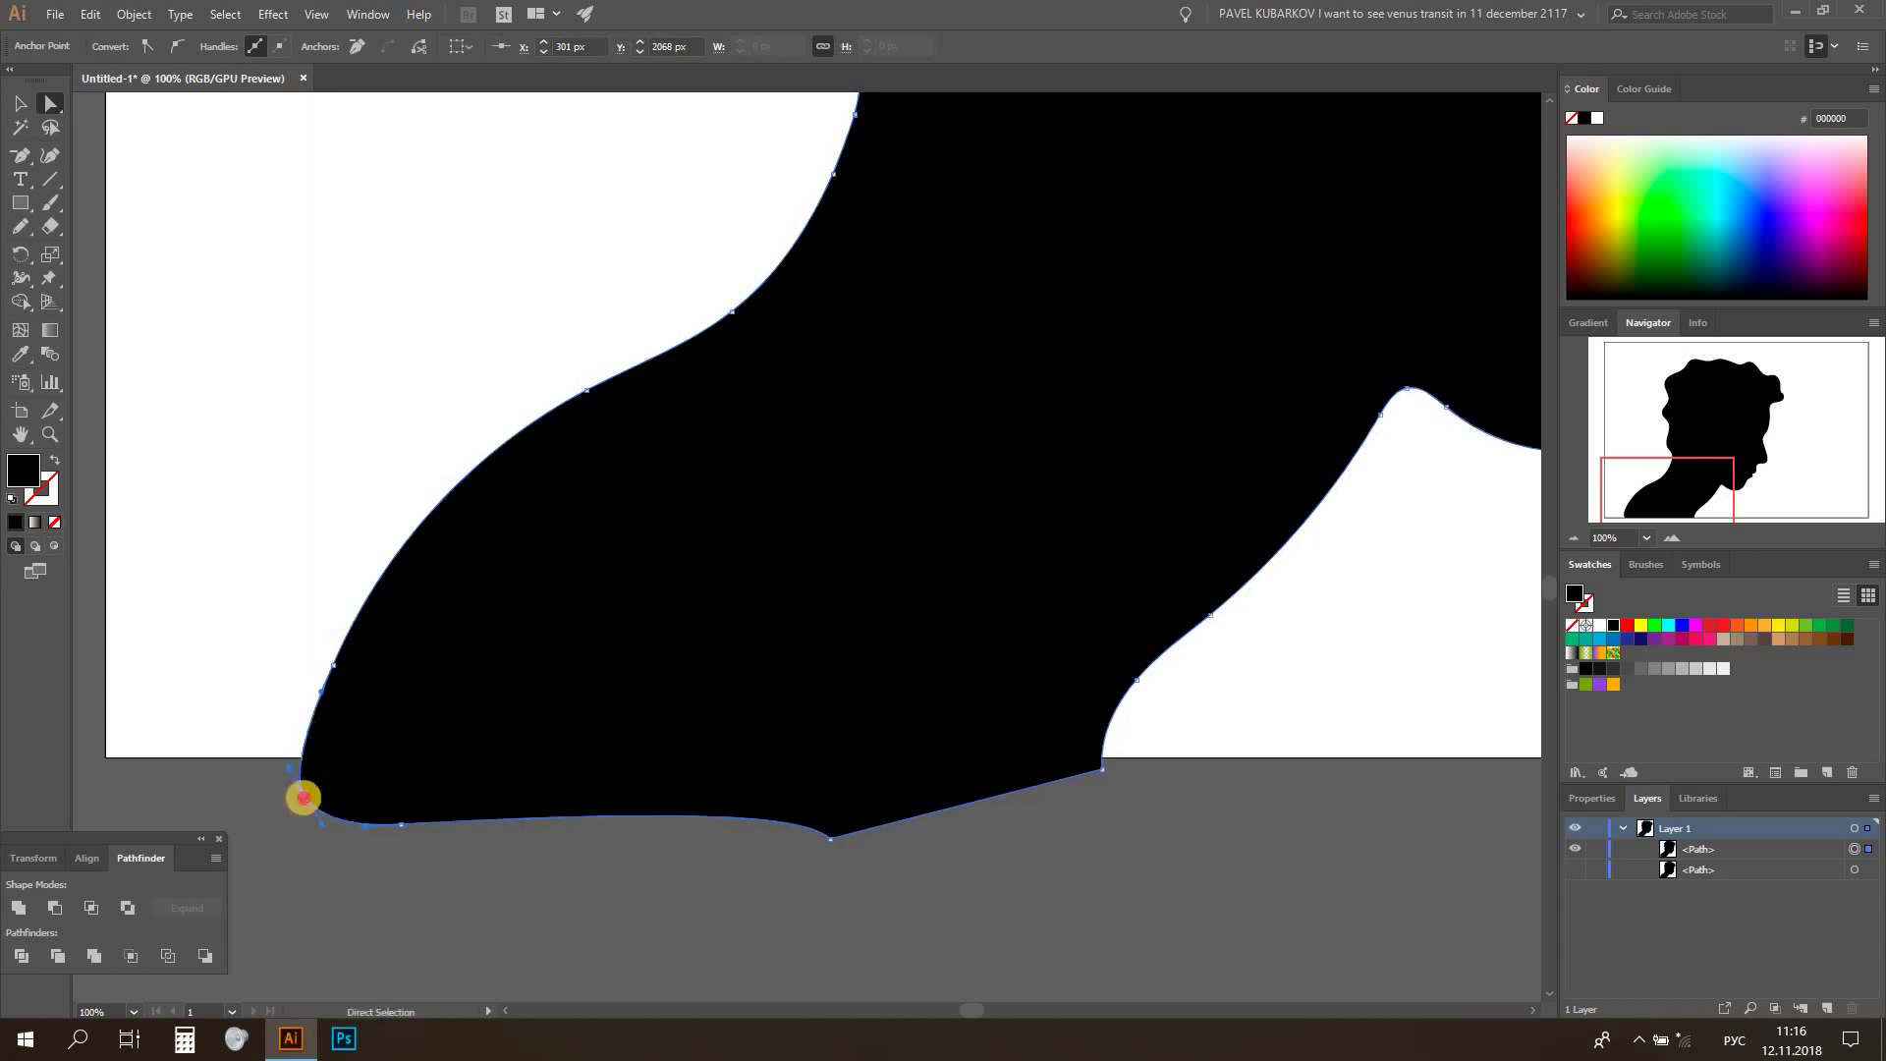
{"action": "left_click", "coordinate": [332, 668]}
{"action": "left_click", "coordinate": [183, 307]}
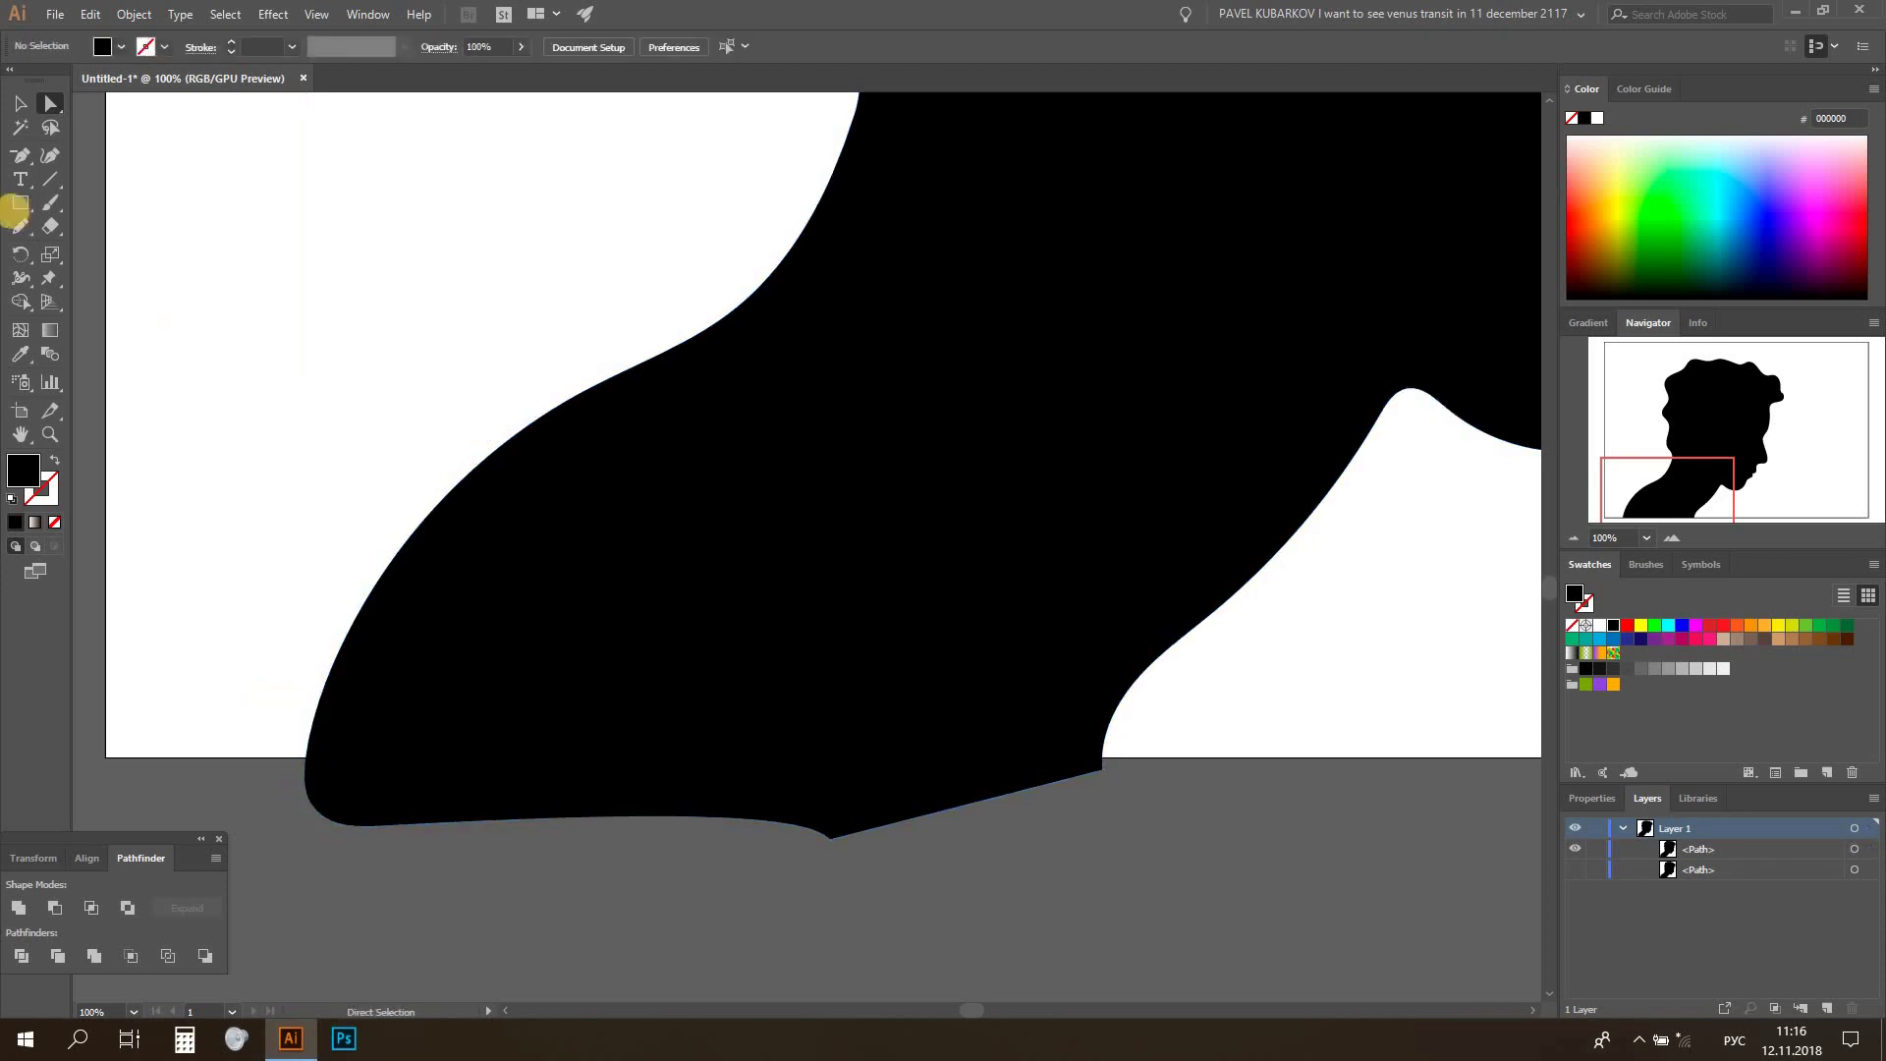
Erase a stripe across the silhouette along the artboard's bottom edge
{"action": "left_click", "coordinate": [50, 226]}
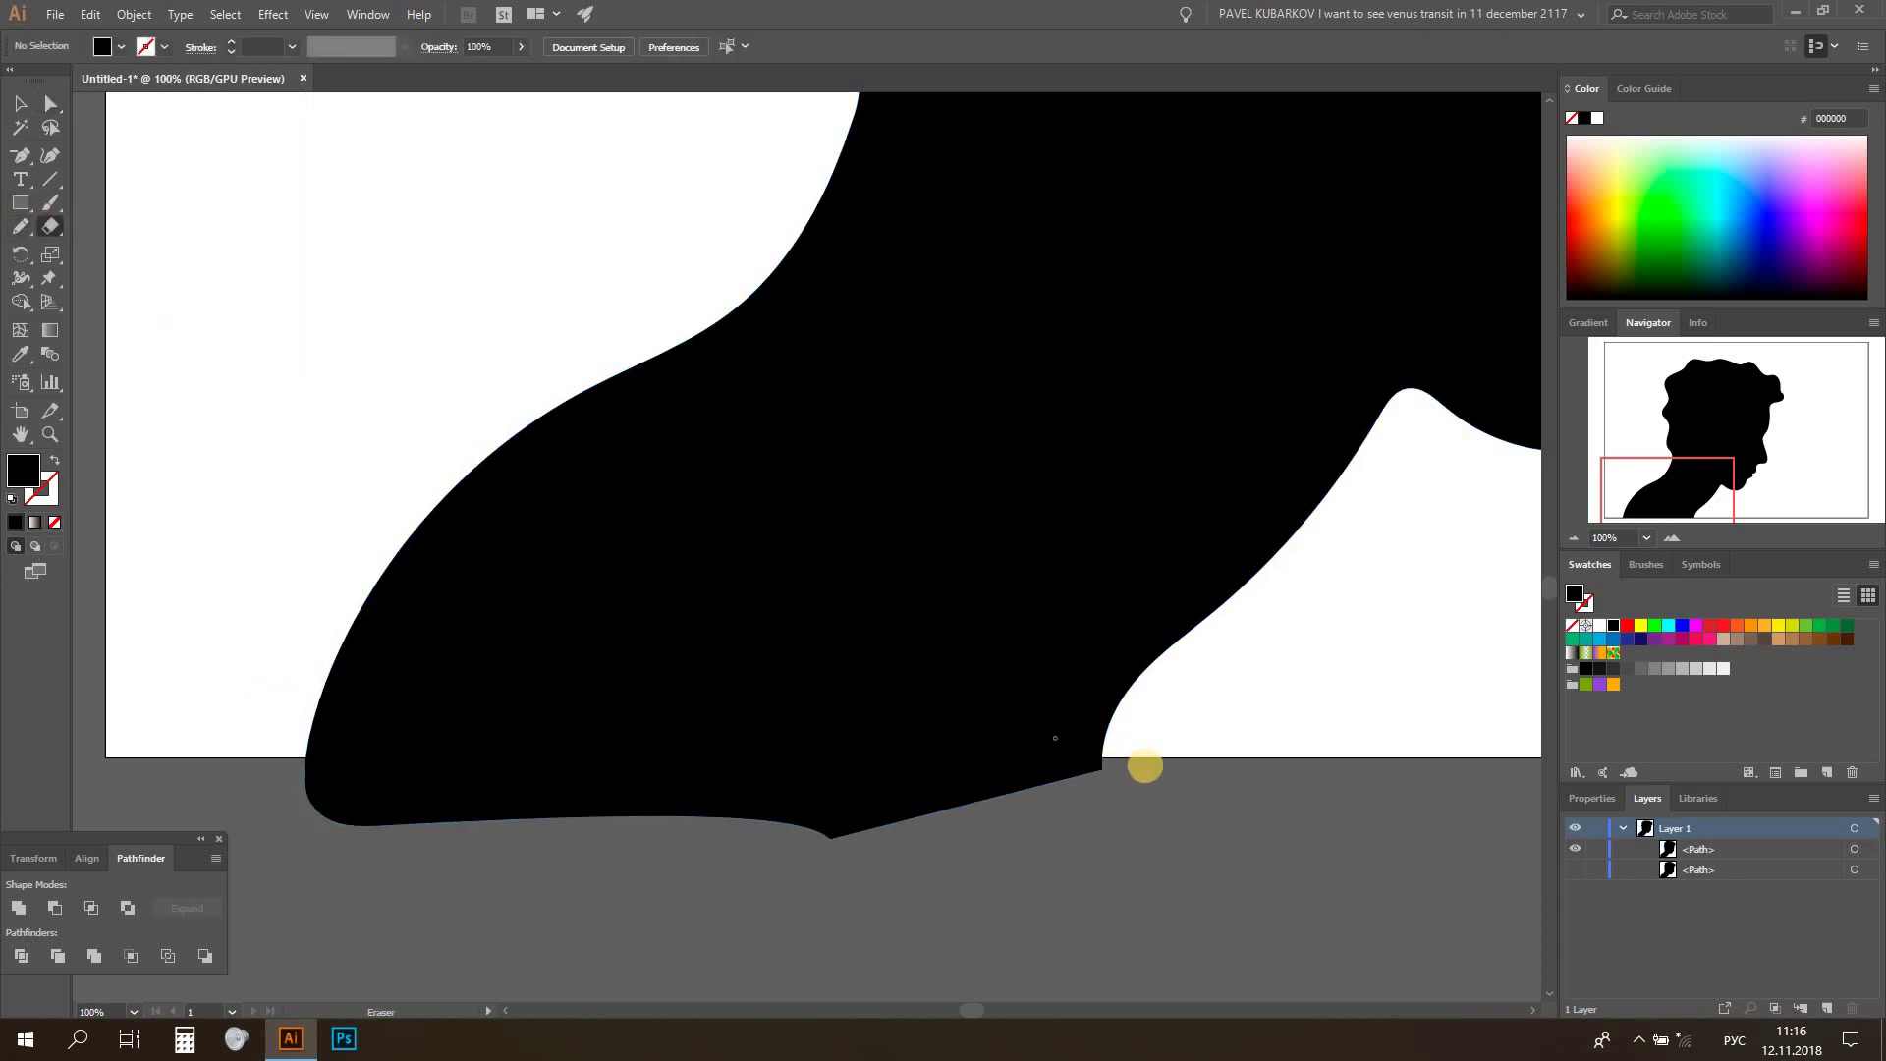
{"action": "left_click_drag", "start_coordinate": [1139, 752], "coordinate": [976, 762]}
{"action": "left_click_drag", "start_coordinate": [1122, 754], "coordinate": [220, 746]}
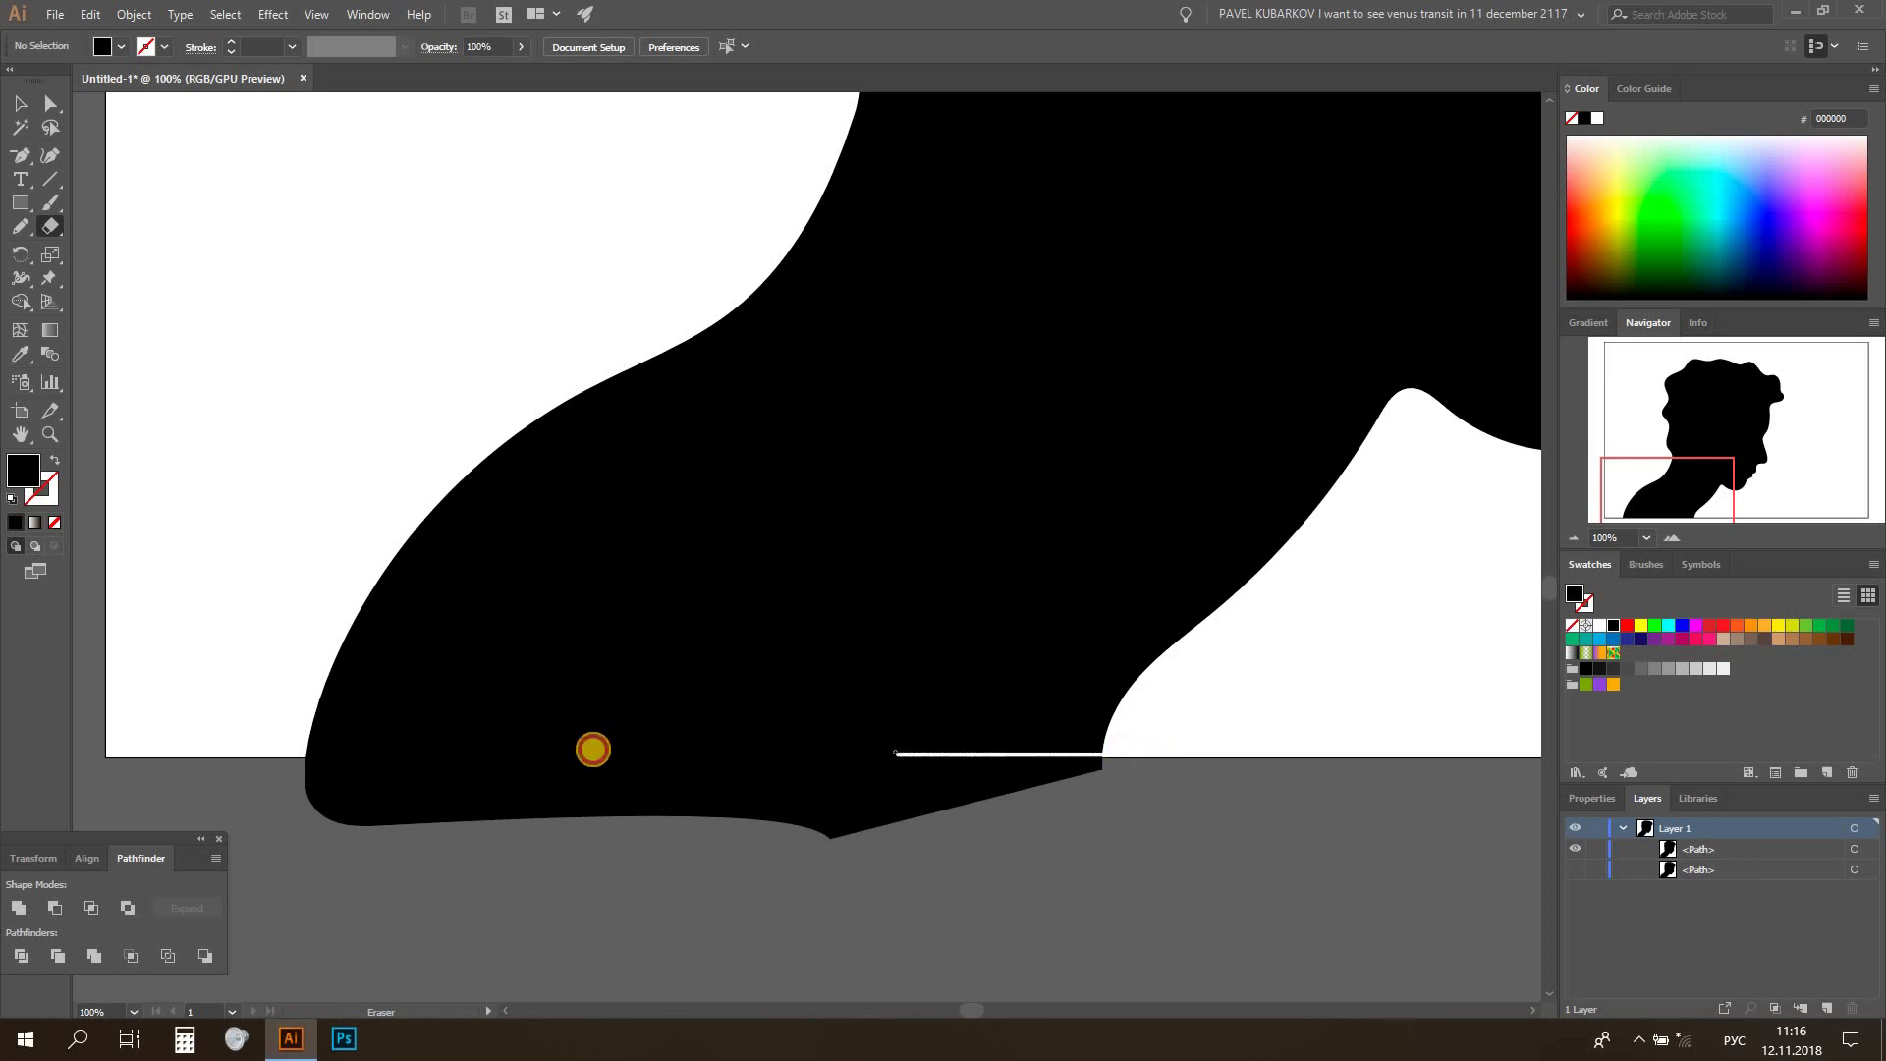
{"action": "left_click_drag", "start_coordinate": [220, 746], "coordinate": [167, 744]}
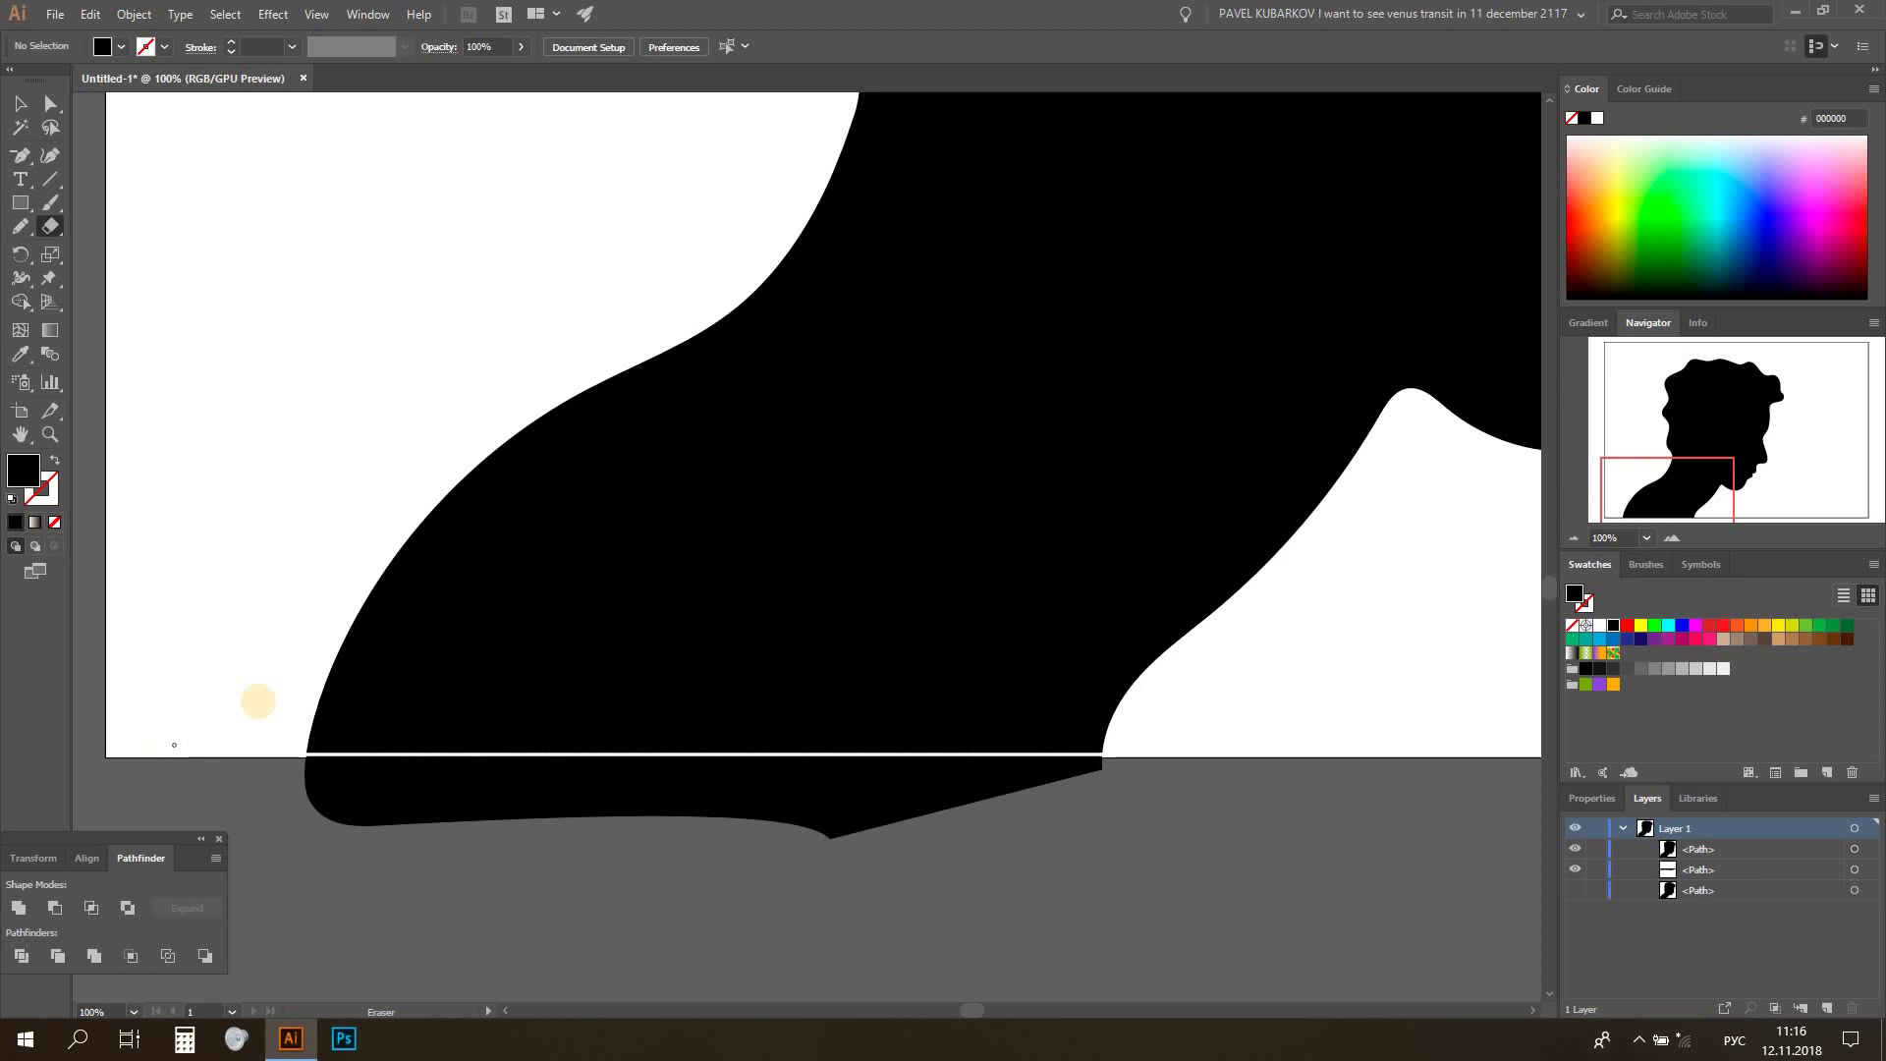
Delete the piece below the stripe, nudge the silhouette up-right, and zoom to 33.33%
{"action": "left_click", "coordinate": [20, 102]}
{"action": "left_click", "coordinate": [465, 803]}
{"action": "key", "text": "Delete"}
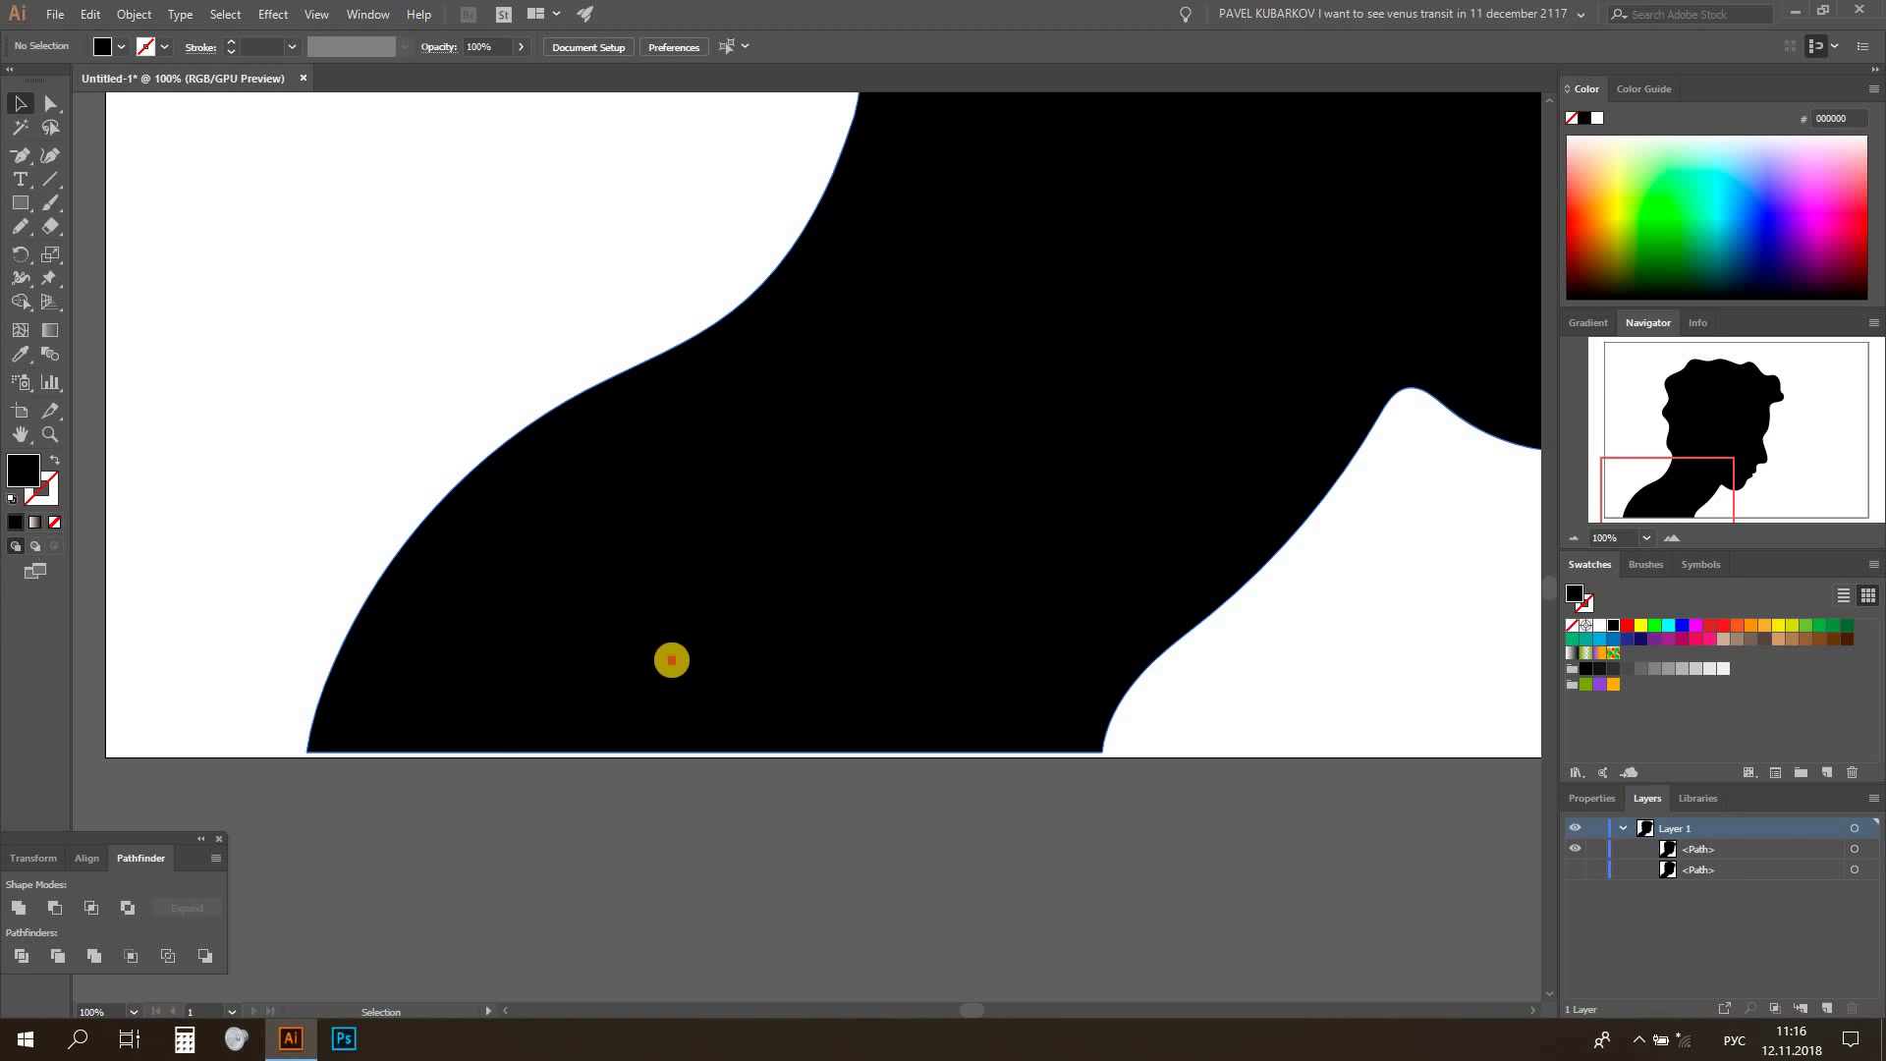
{"action": "mouse_move", "coordinate": [707, 589]}
{"action": "left_mouse_down"}
{"action": "mouse_move", "coordinate": [790, 550]}
{"action": "mouse_move", "coordinate": [763, 568]}
{"action": "mouse_move", "coordinate": [785, 625]}
{"action": "left_mouse_up"}
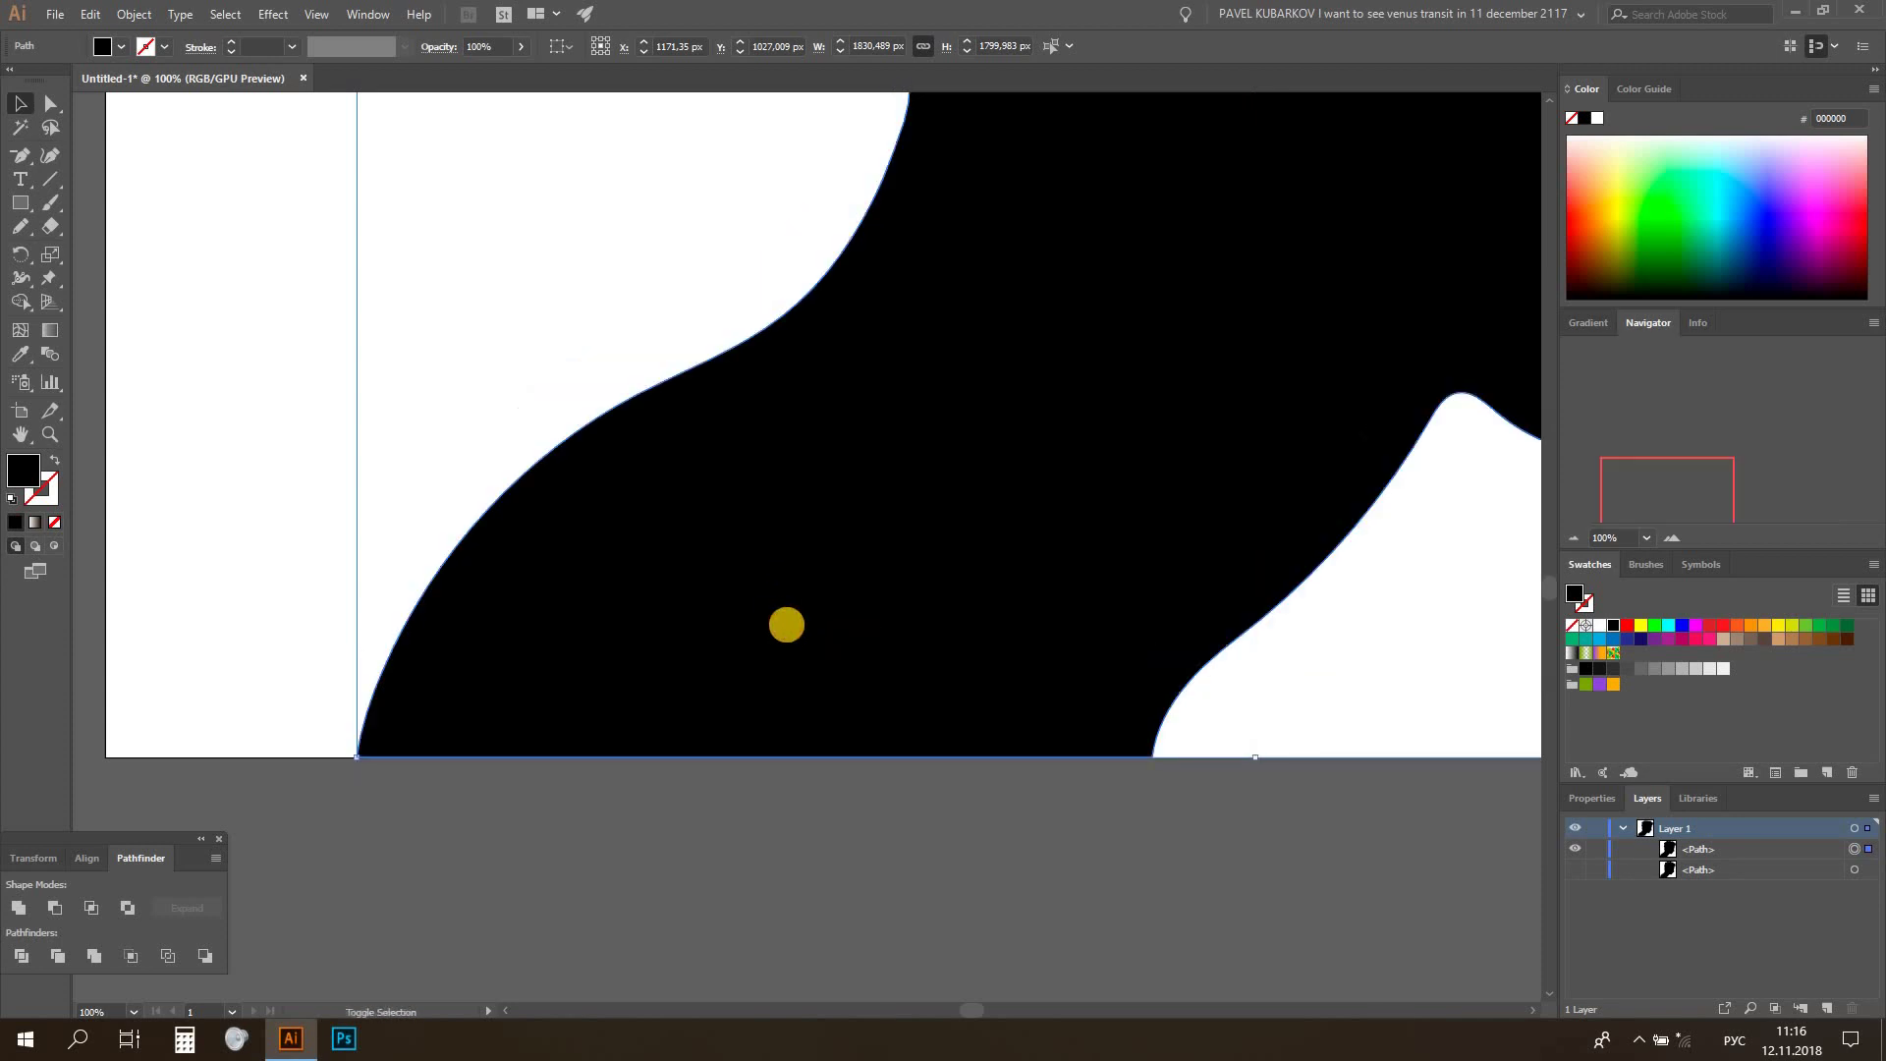
{"action": "left_click", "coordinate": [332, 777]}
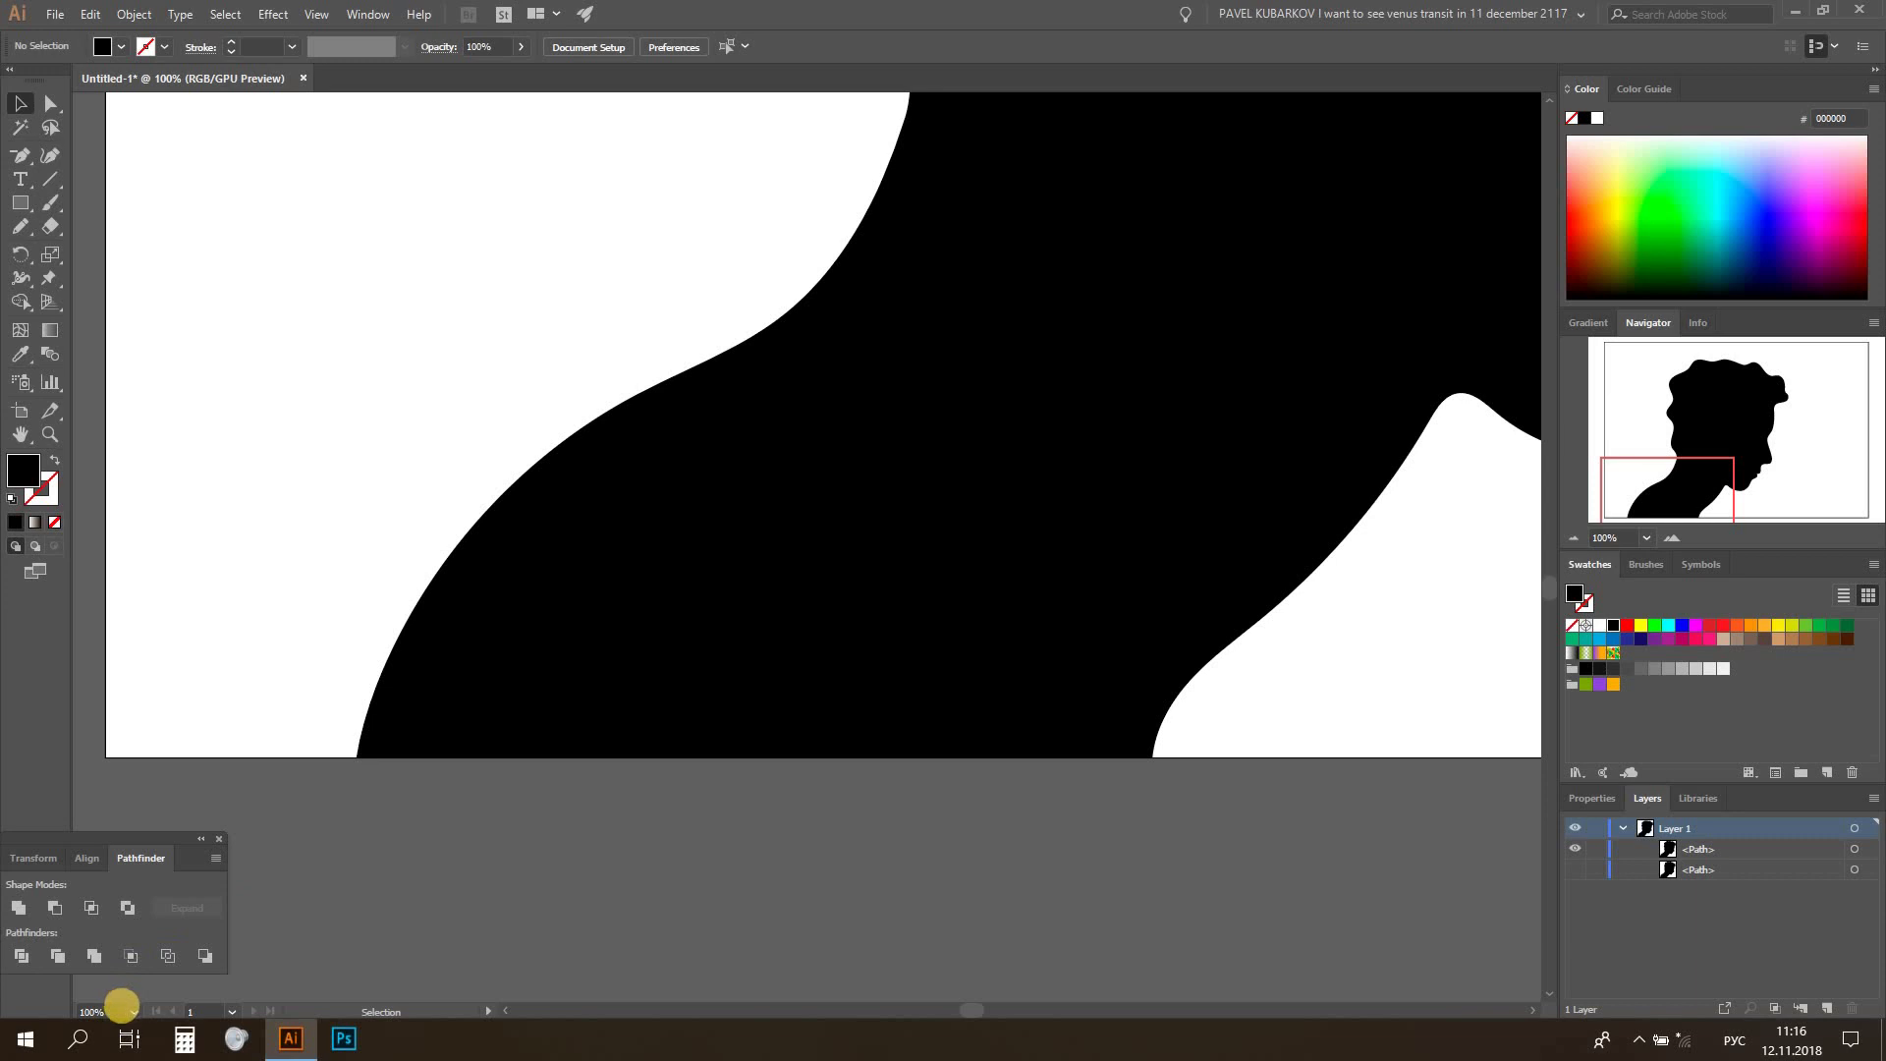
{"action": "left_click", "coordinate": [140, 997]}
{"action": "left_click", "coordinate": [480, 756]}
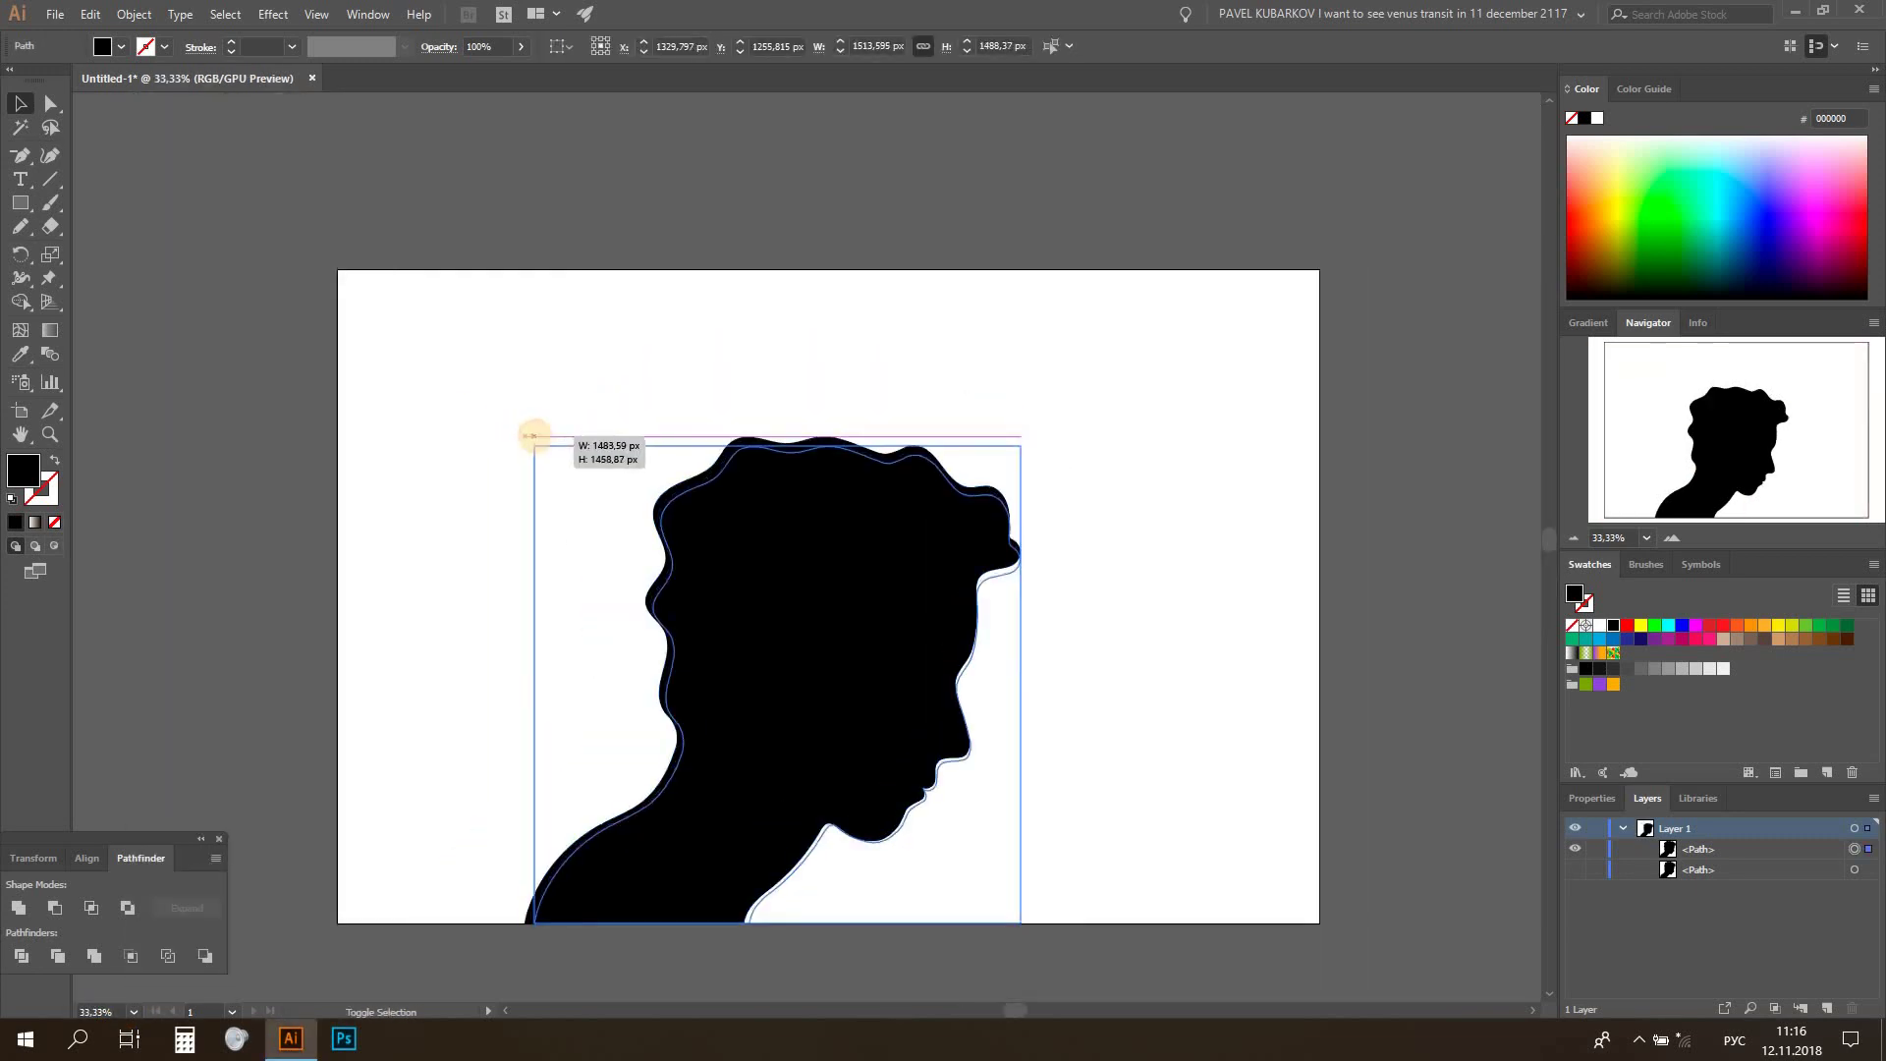
Scale the silhouette down slightly from its bounding-box corner, viewing at 50%
{"action": "left_click_drag", "start_coordinate": [525, 435], "coordinate": [534, 445]}
{"action": "left_click_drag", "start_coordinate": [1031, 437], "coordinate": [1038, 428]}
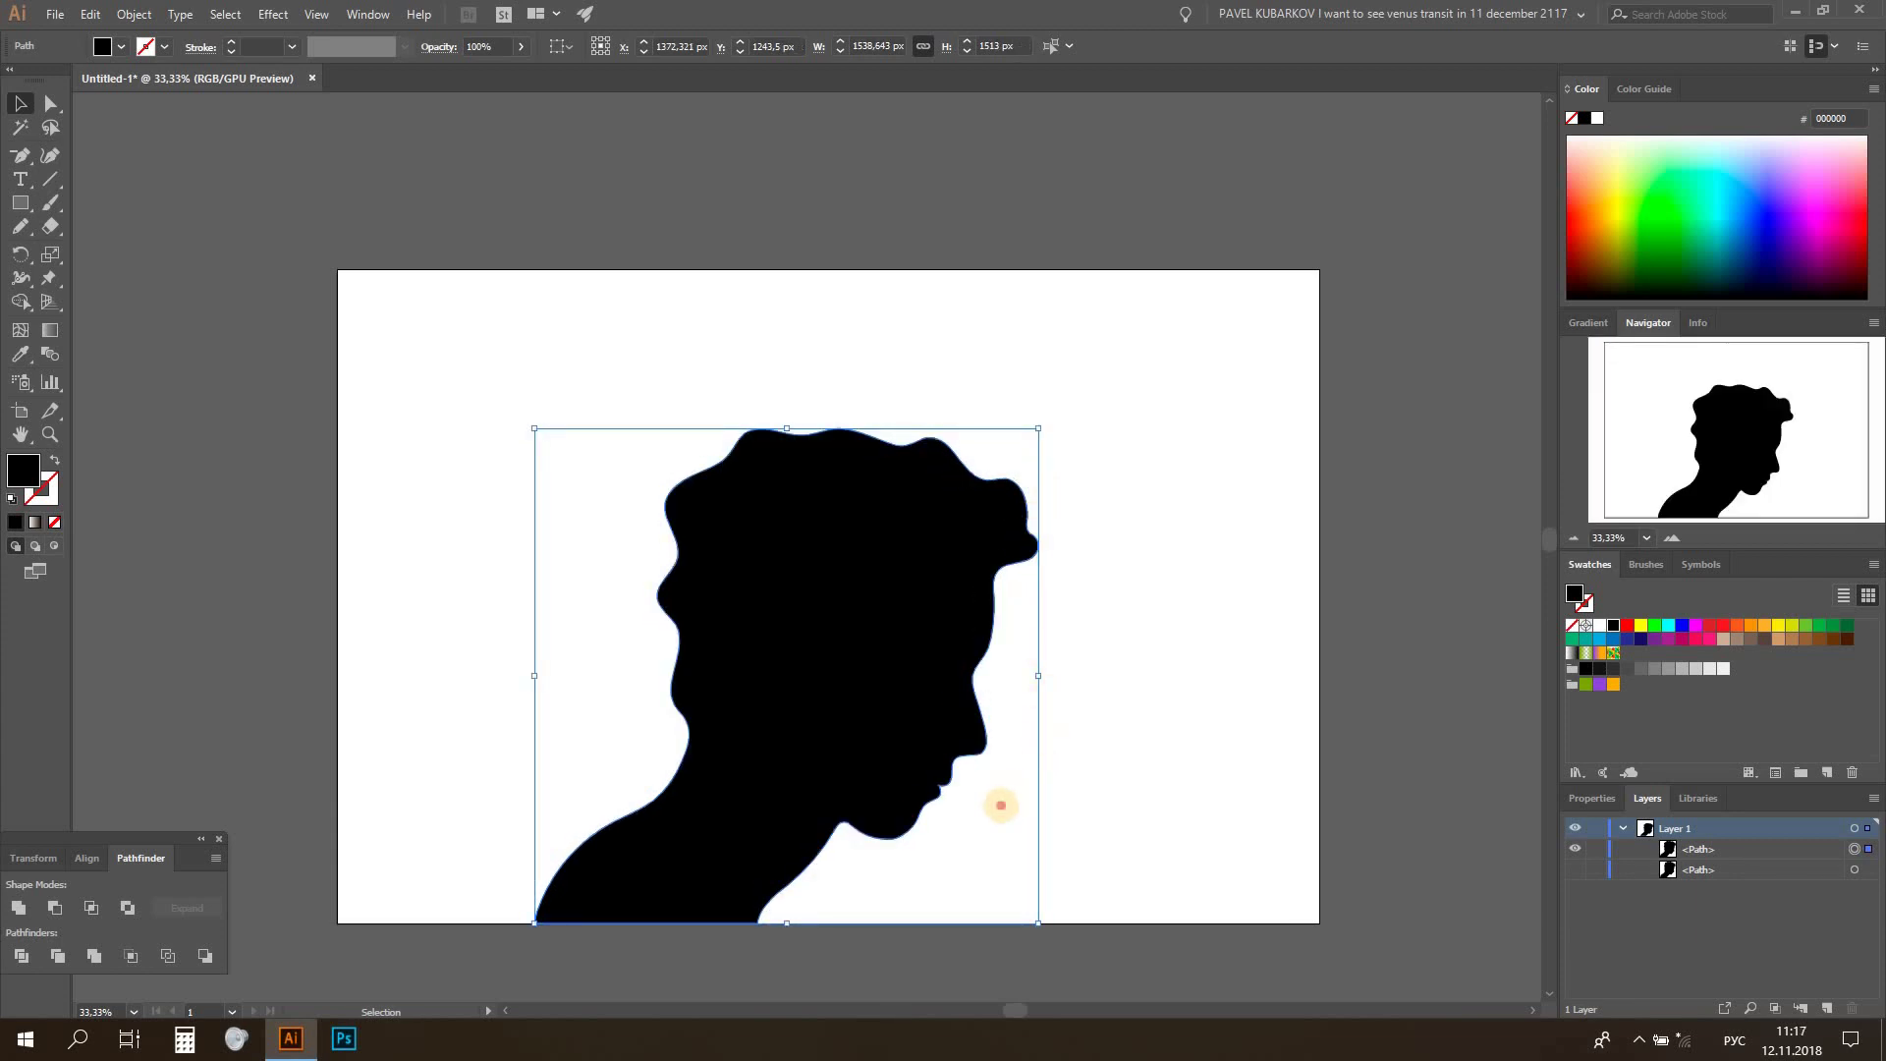
{"action": "left_click_drag", "start_coordinate": [534, 429], "coordinate": [557, 451]}
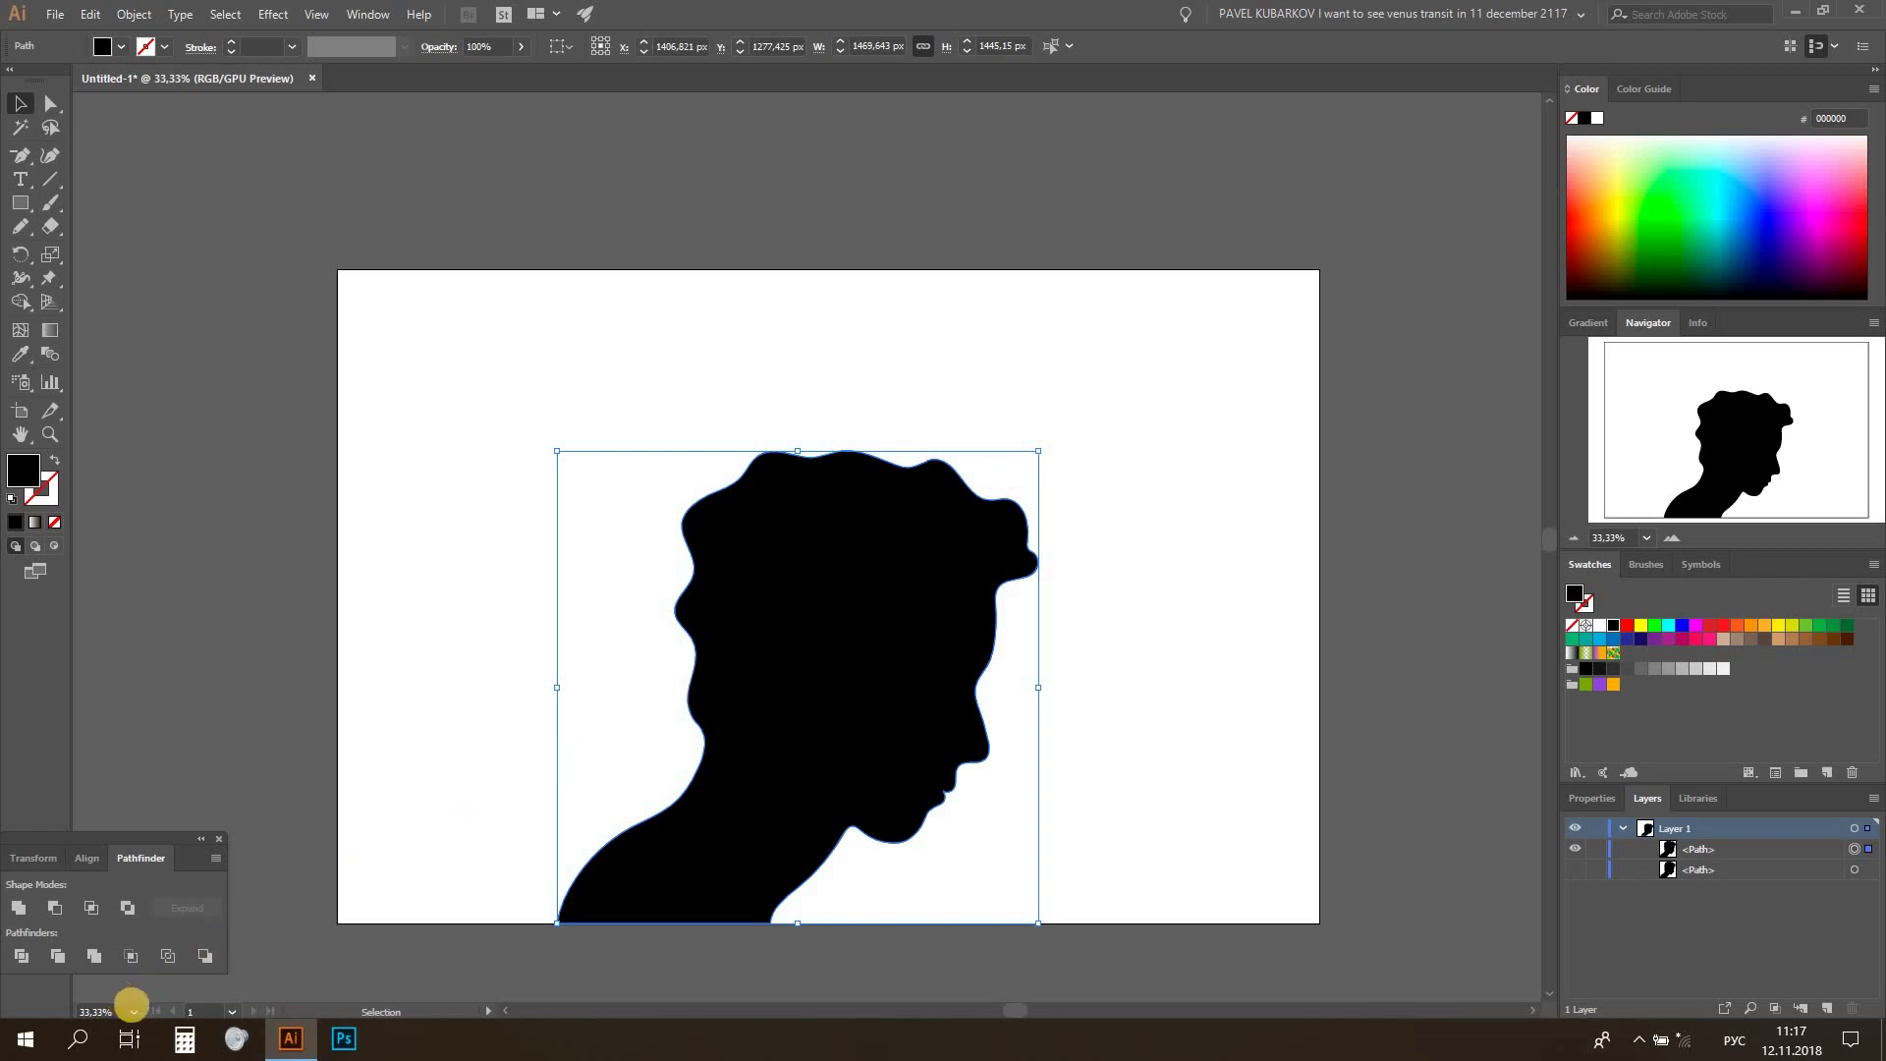
{"action": "left_click", "coordinate": [133, 1010]}
{"action": "left_click", "coordinate": [160, 800]}
{"action": "left_click", "coordinate": [551, 661]}
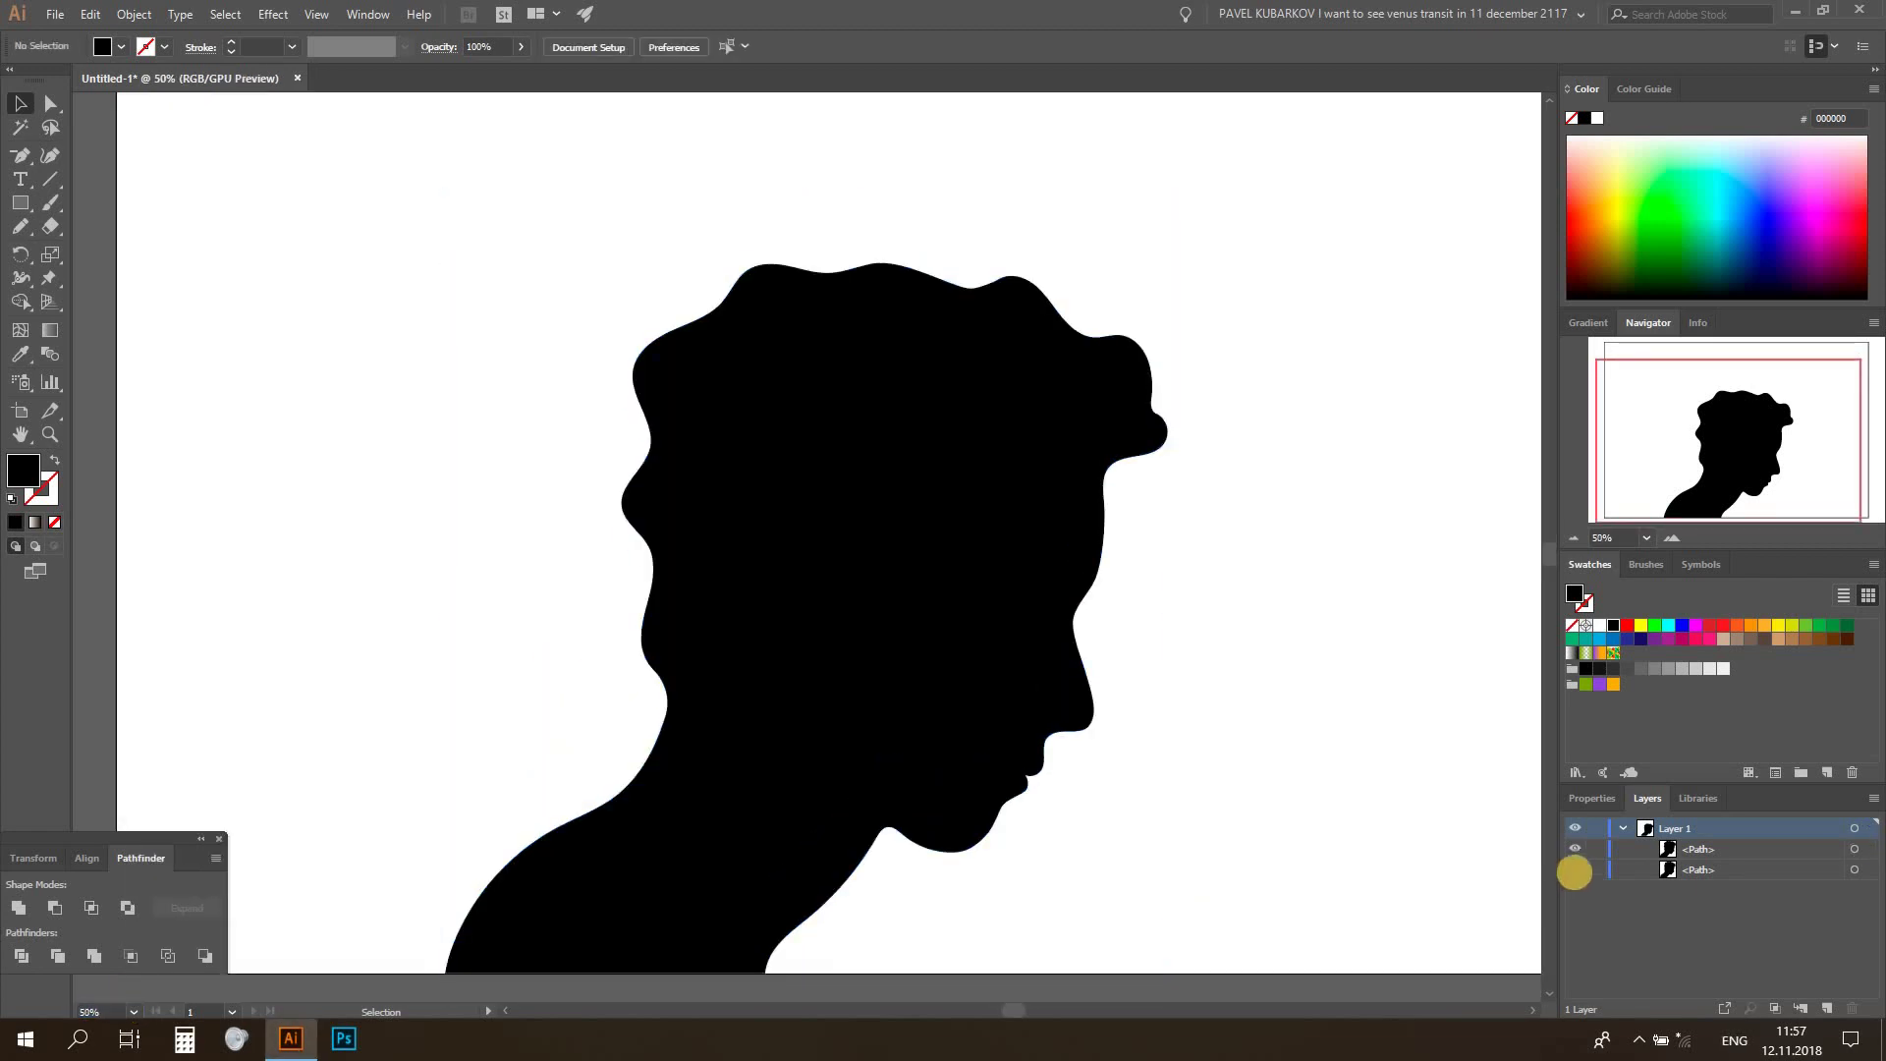
Reveal the hidden larger silhouette copy in Layers and delete it
{"action": "left_click", "coordinate": [1574, 869]}
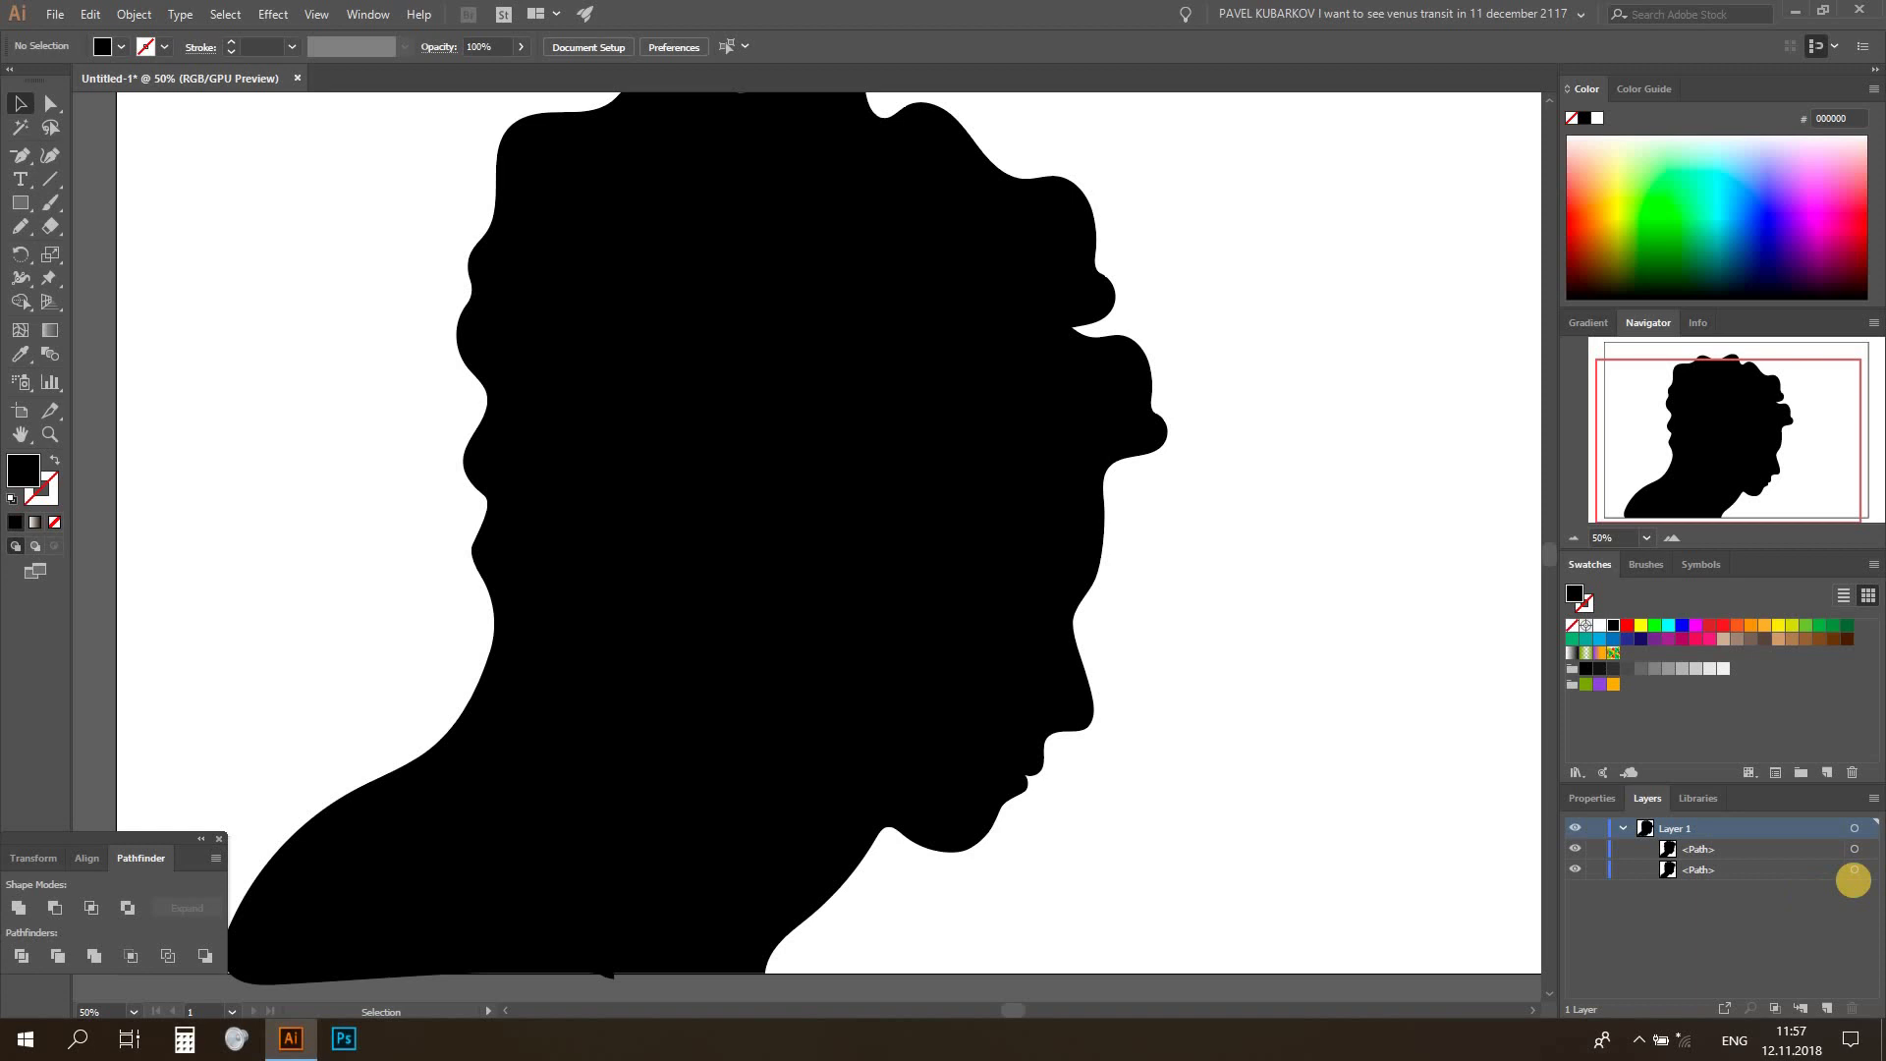
{"action": "left_click", "coordinate": [1853, 870]}
{"action": "key", "text": "Delete"}
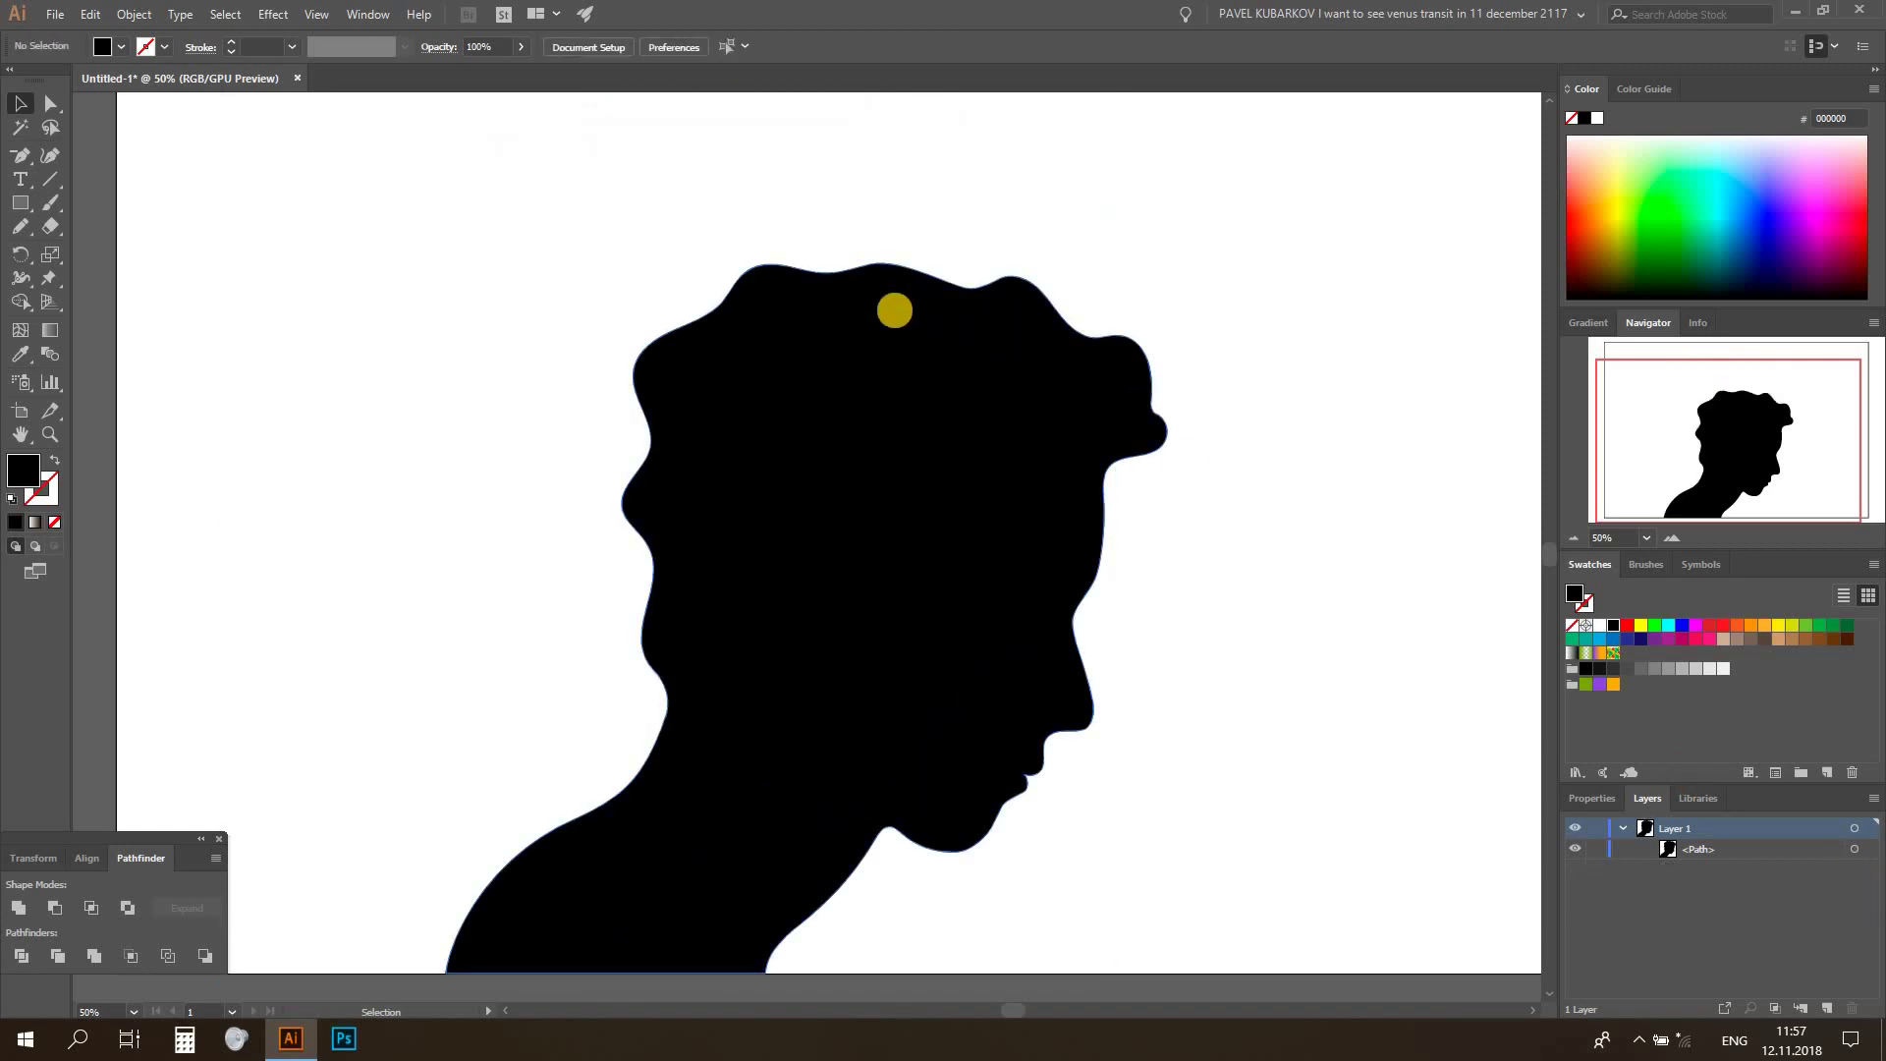
Drag the crown segment up with Direct Selection to raise a bump on the head
{"action": "left_click", "coordinate": [894, 310]}
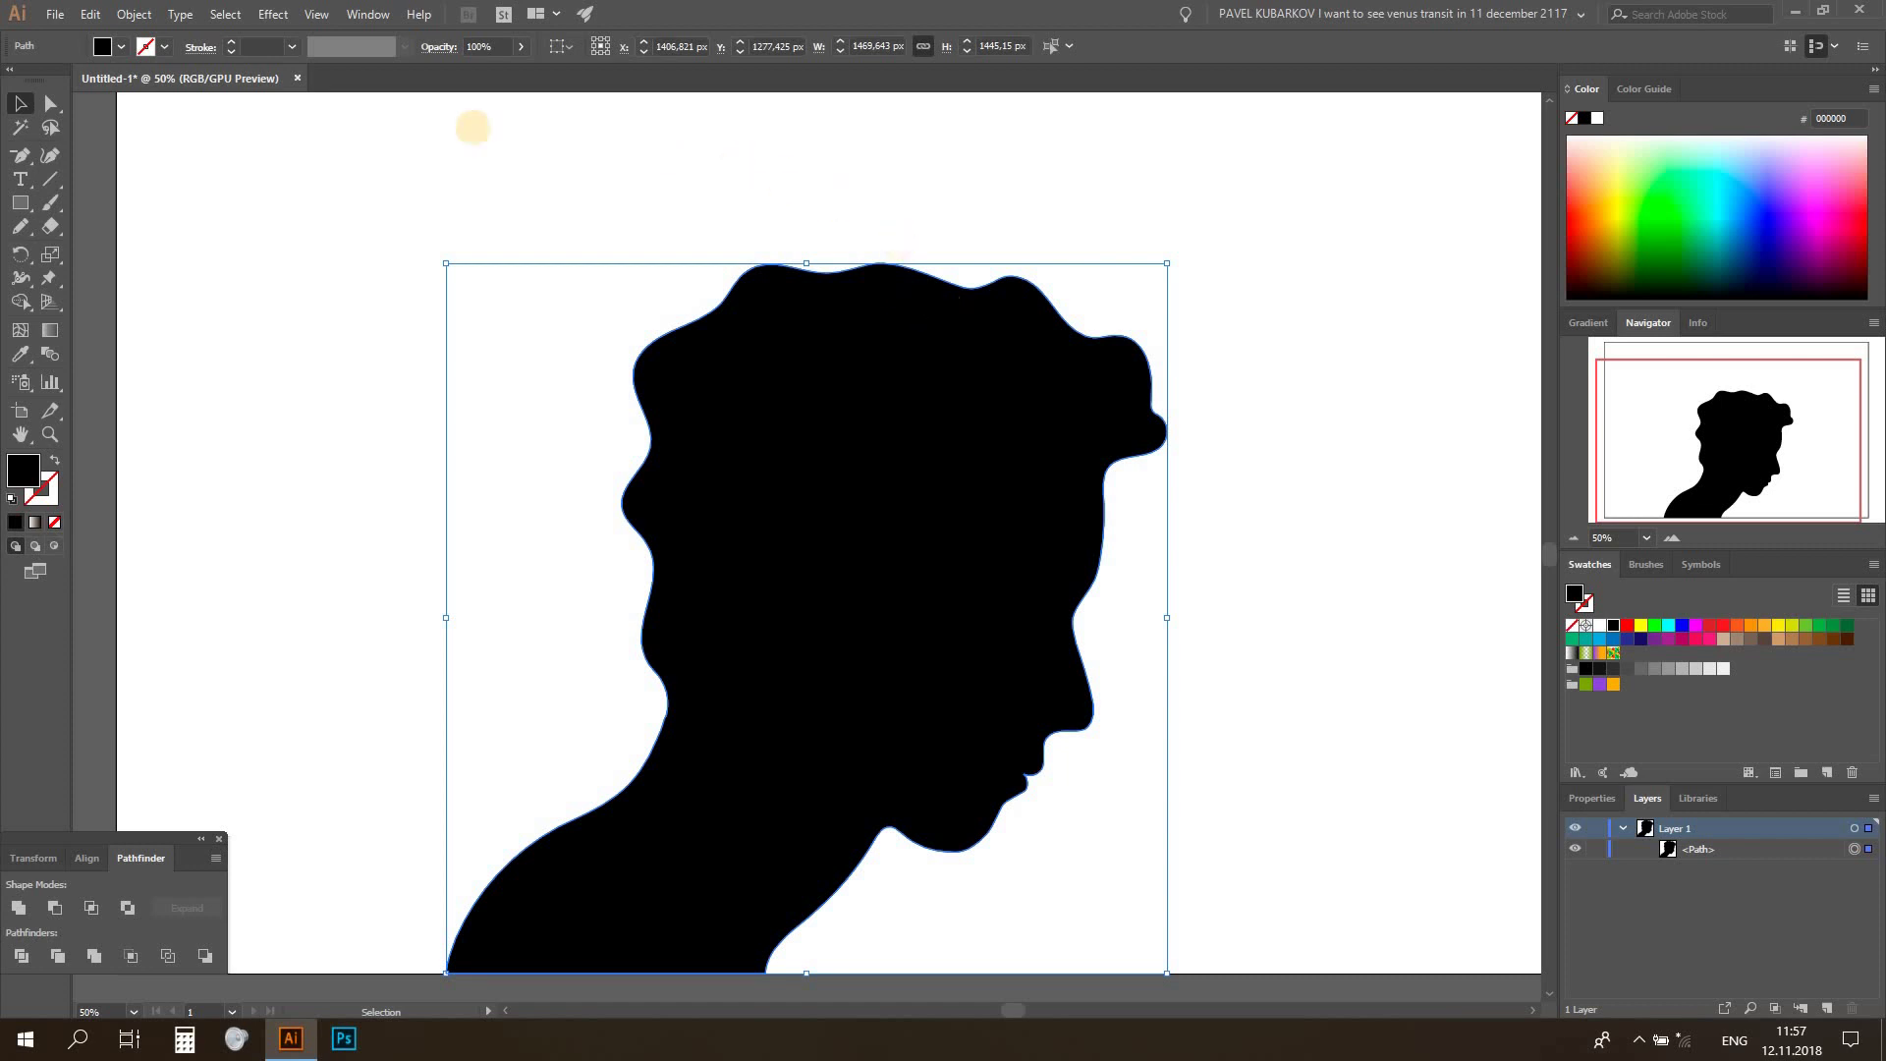
{"action": "left_click", "coordinate": [52, 100]}
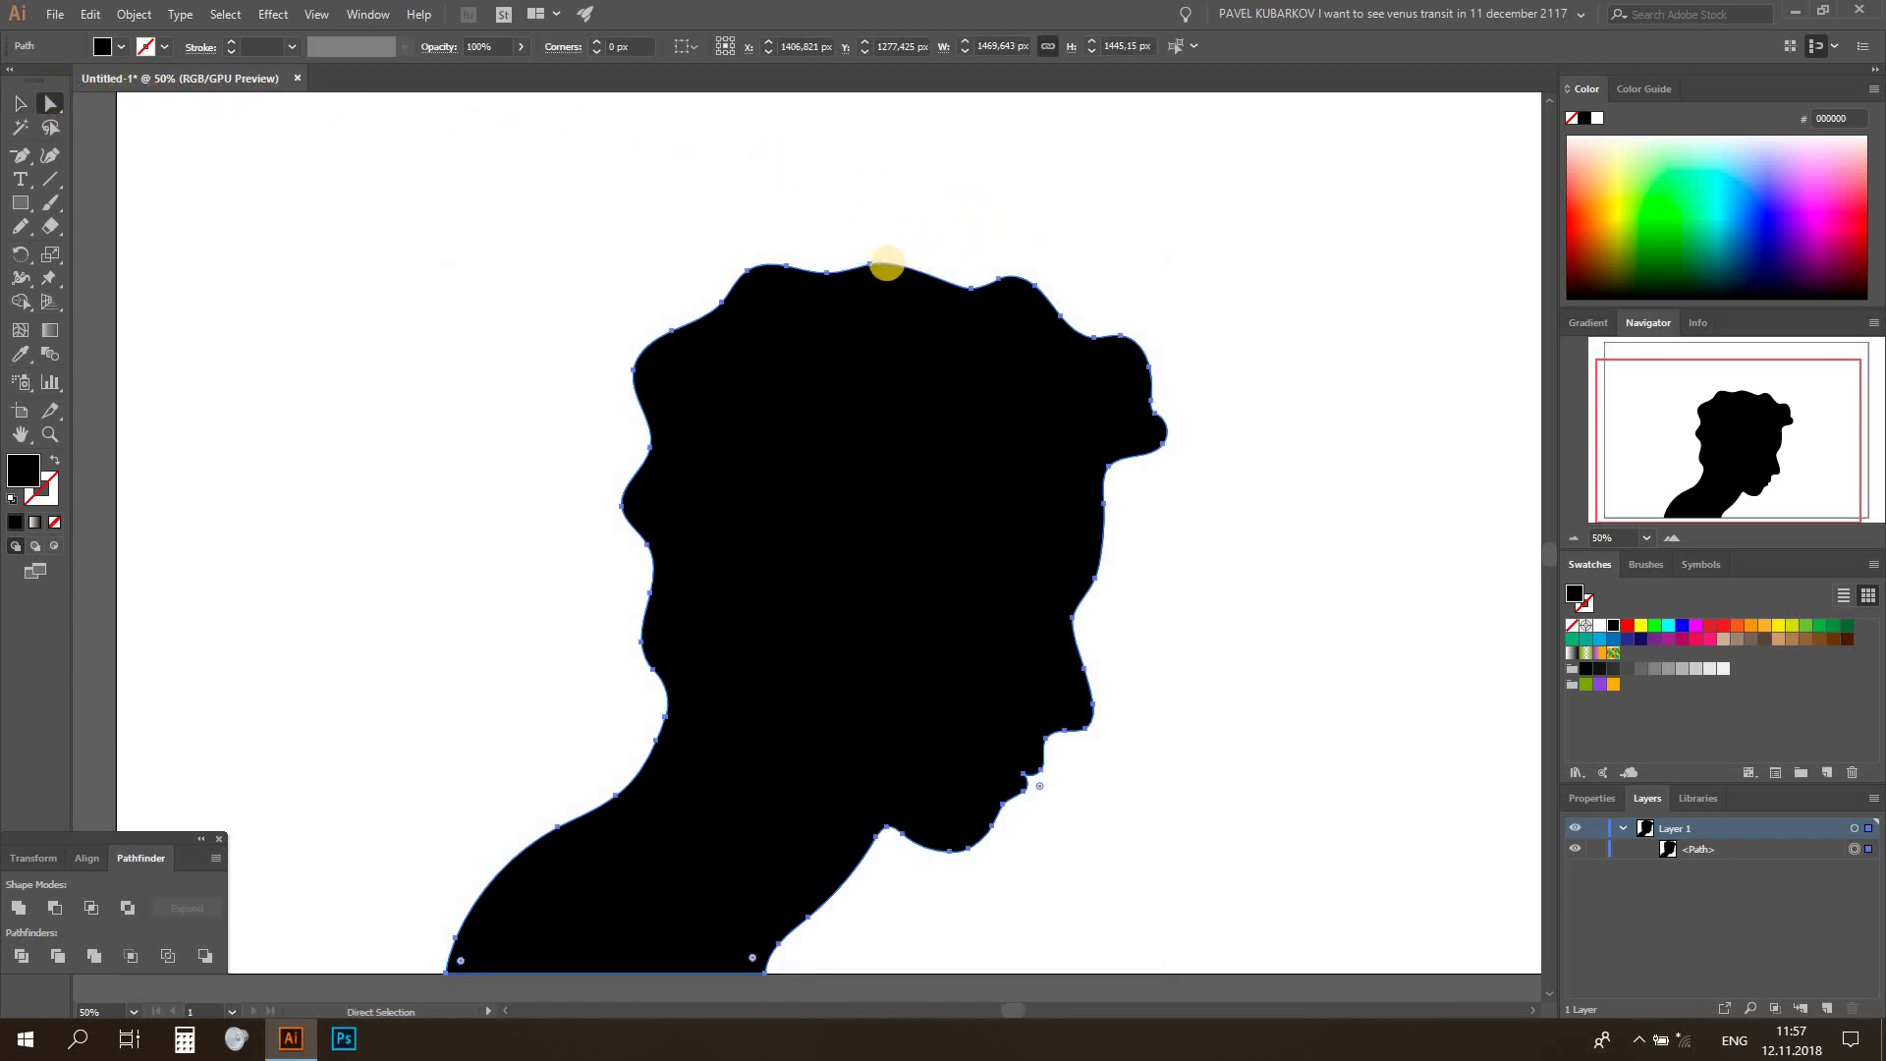
{"action": "left_click_drag", "start_coordinate": [869, 261], "coordinate": [886, 250]}
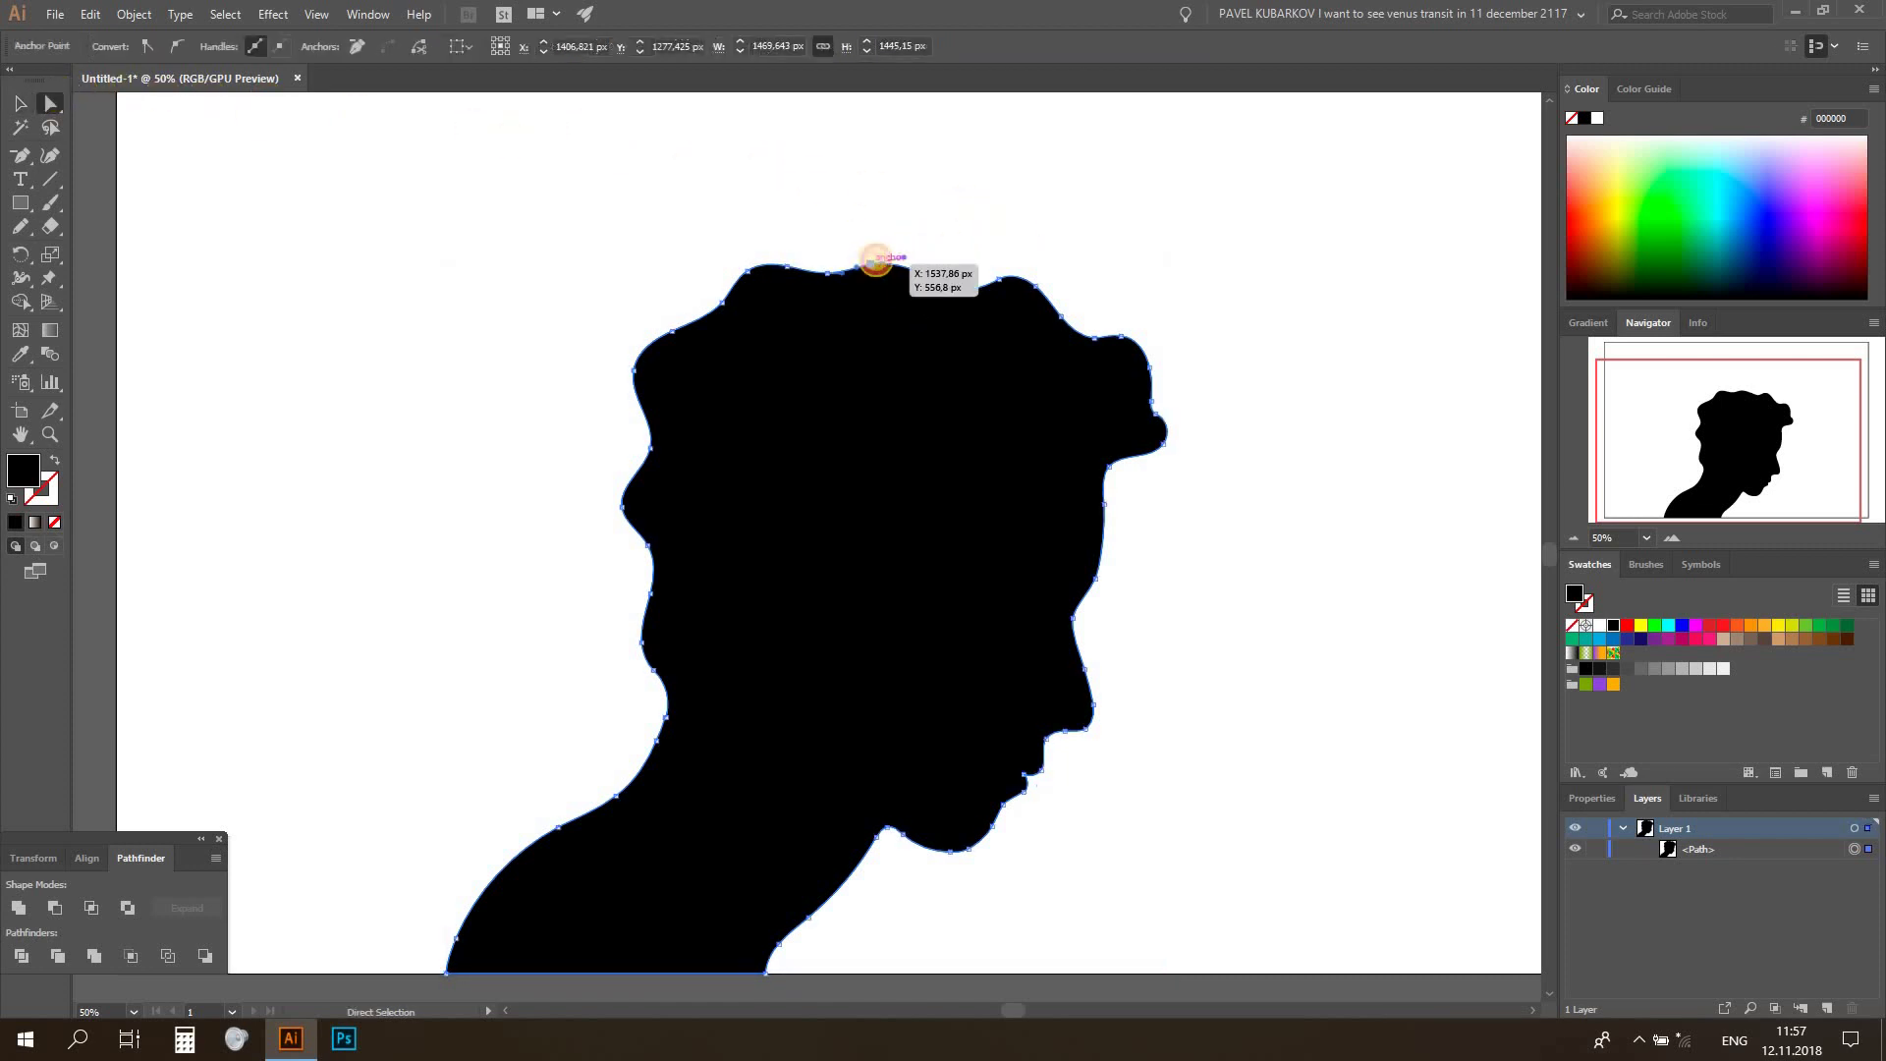
{"action": "left_click", "coordinate": [854, 207]}
{"action": "key", "text": "v"}
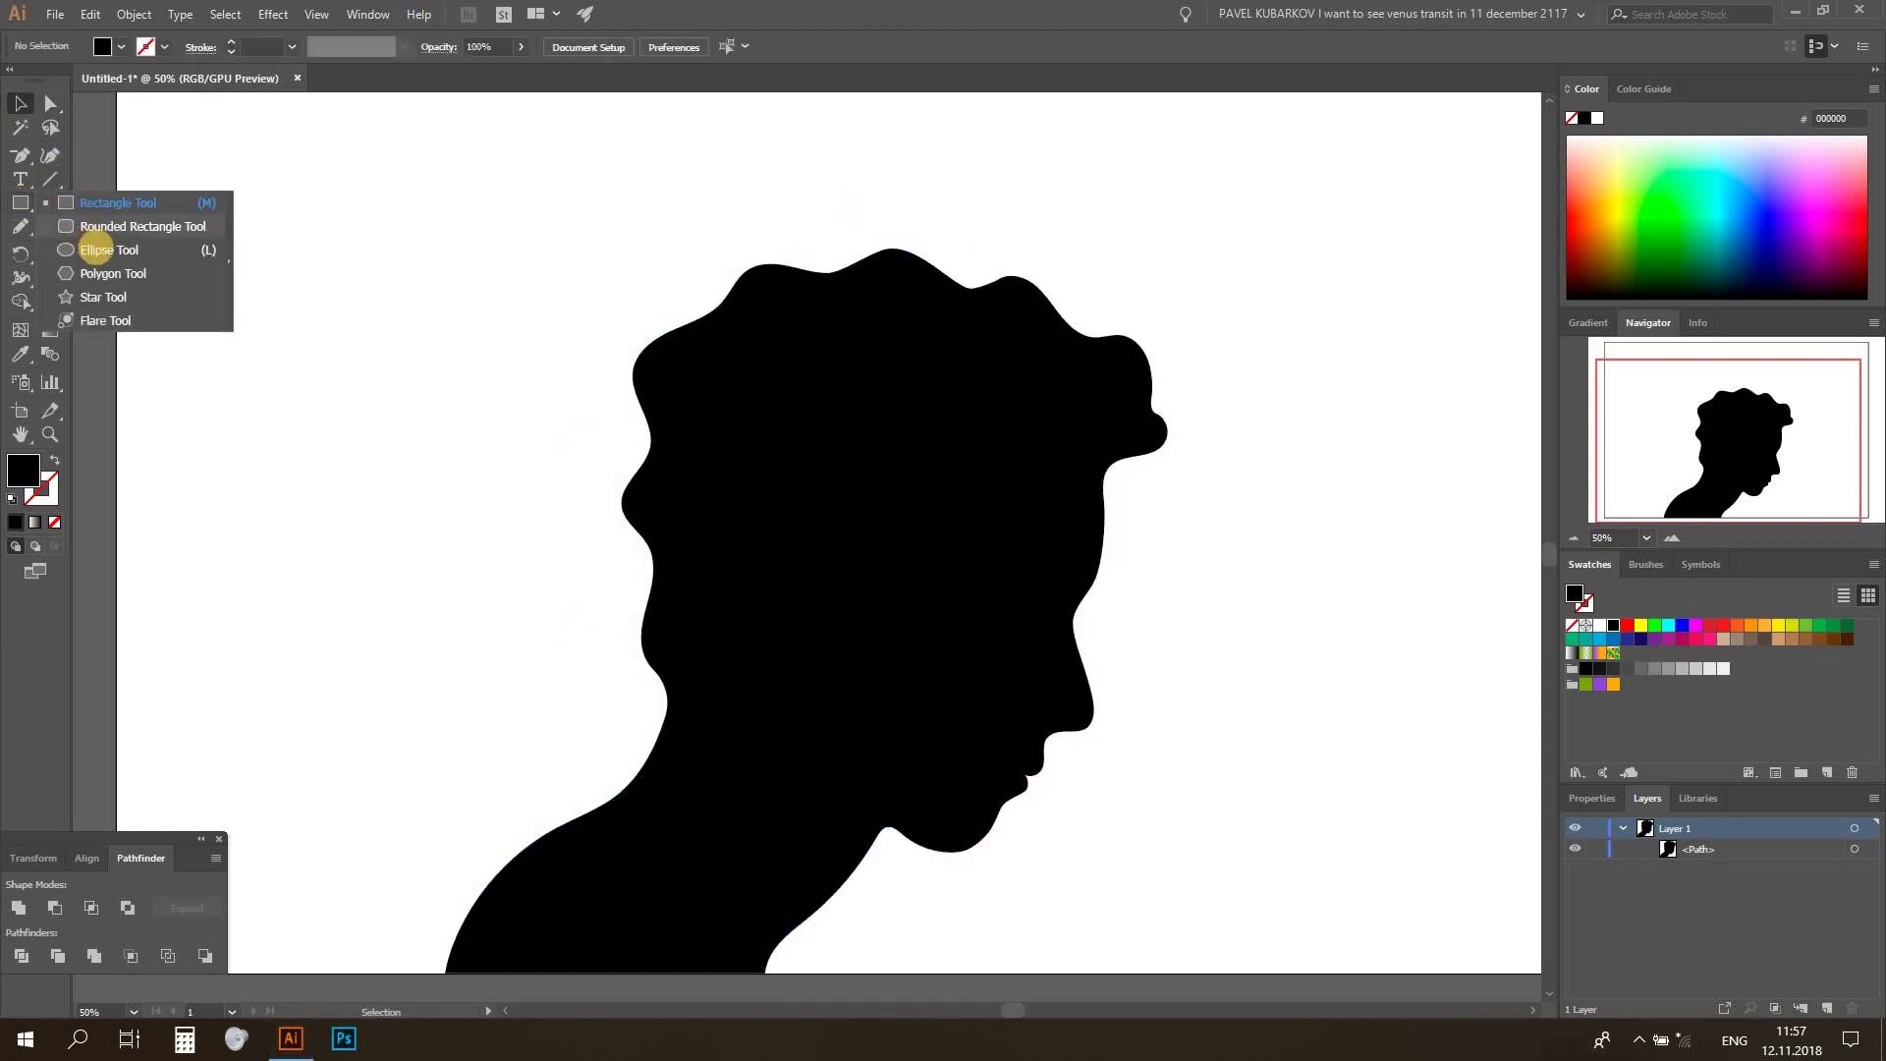
Draw an unfilled, black-stroked circle to the left of the head
{"action": "left_click_drag", "start_coordinate": [14, 202], "coordinate": [94, 240]}
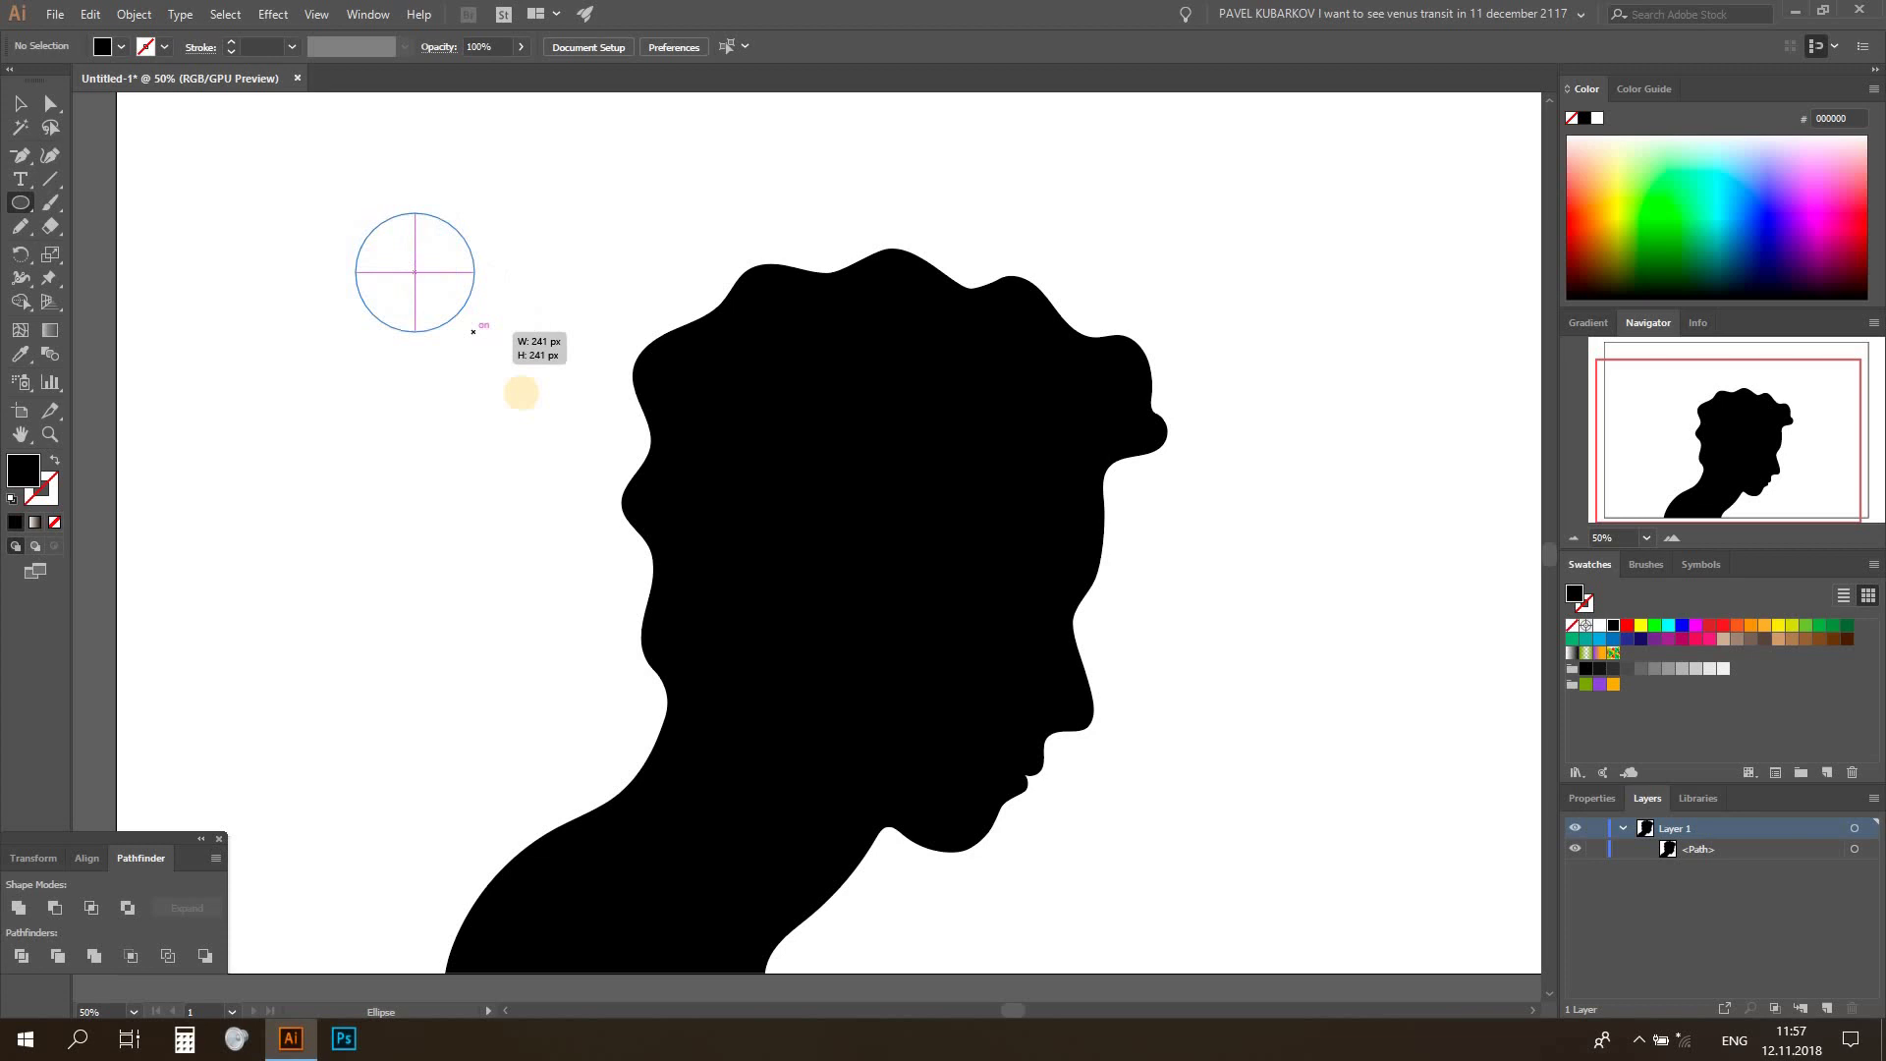
{"action": "left_click_drag", "start_coordinate": [356, 213], "coordinate": [521, 376]}
{"action": "left_click", "coordinate": [54, 458]}
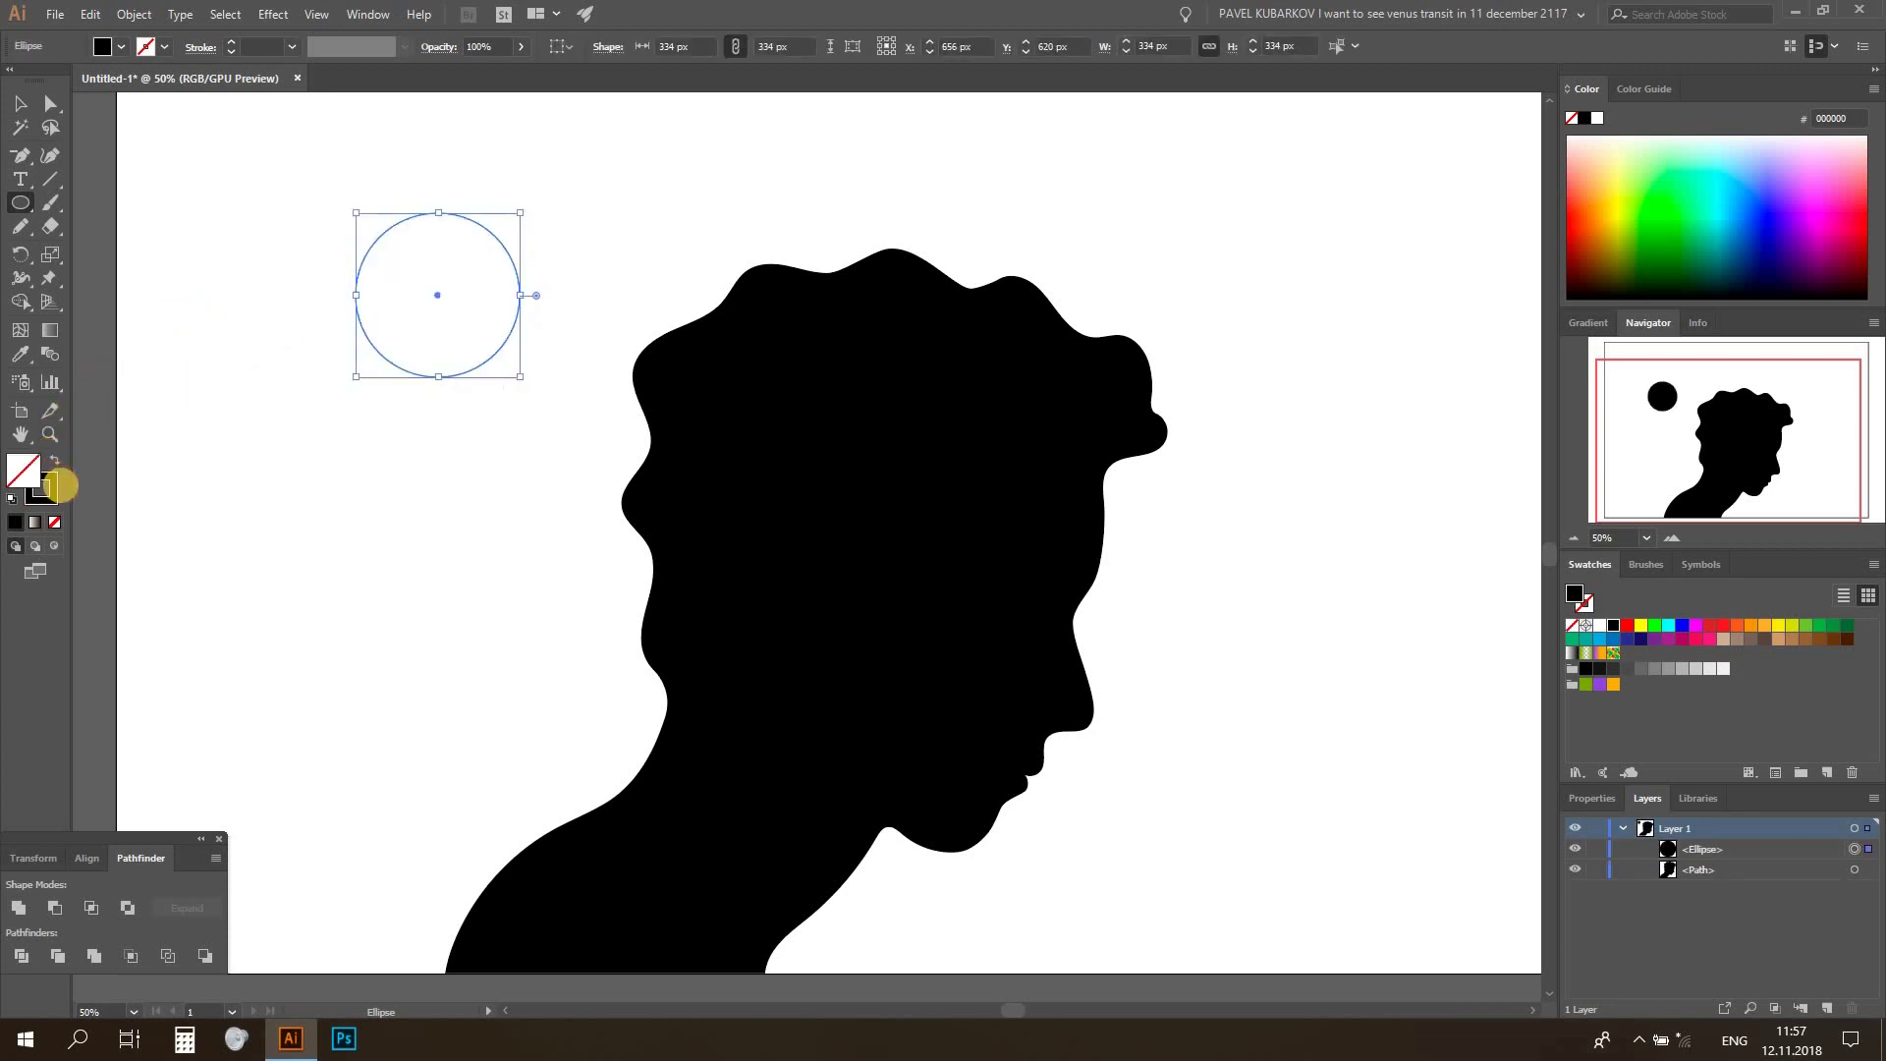
Give the circle a 9 pt stroke with a tapered lens width profile
{"action": "left_click", "coordinate": [20, 103]}
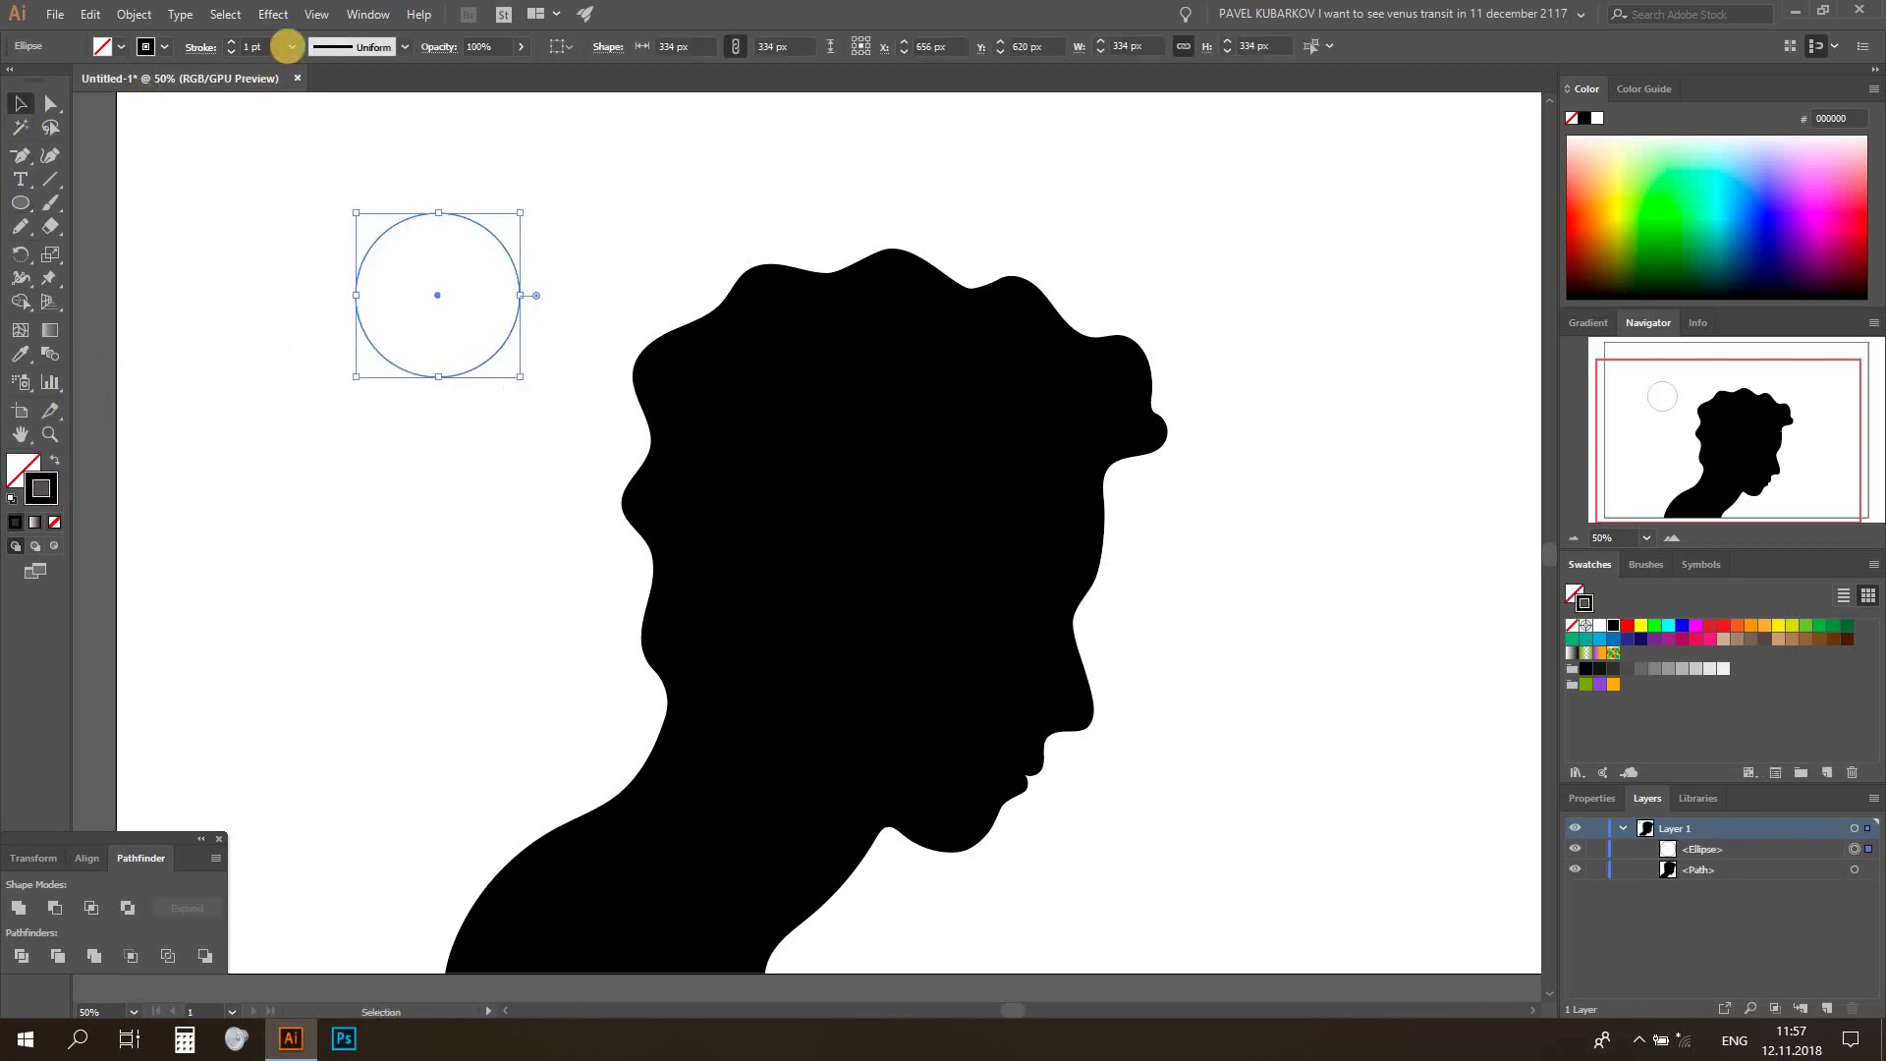
{"action": "left_click", "coordinate": [291, 46]}
{"action": "left_click", "coordinate": [310, 154]}
{"action": "left_click", "coordinate": [292, 46]}
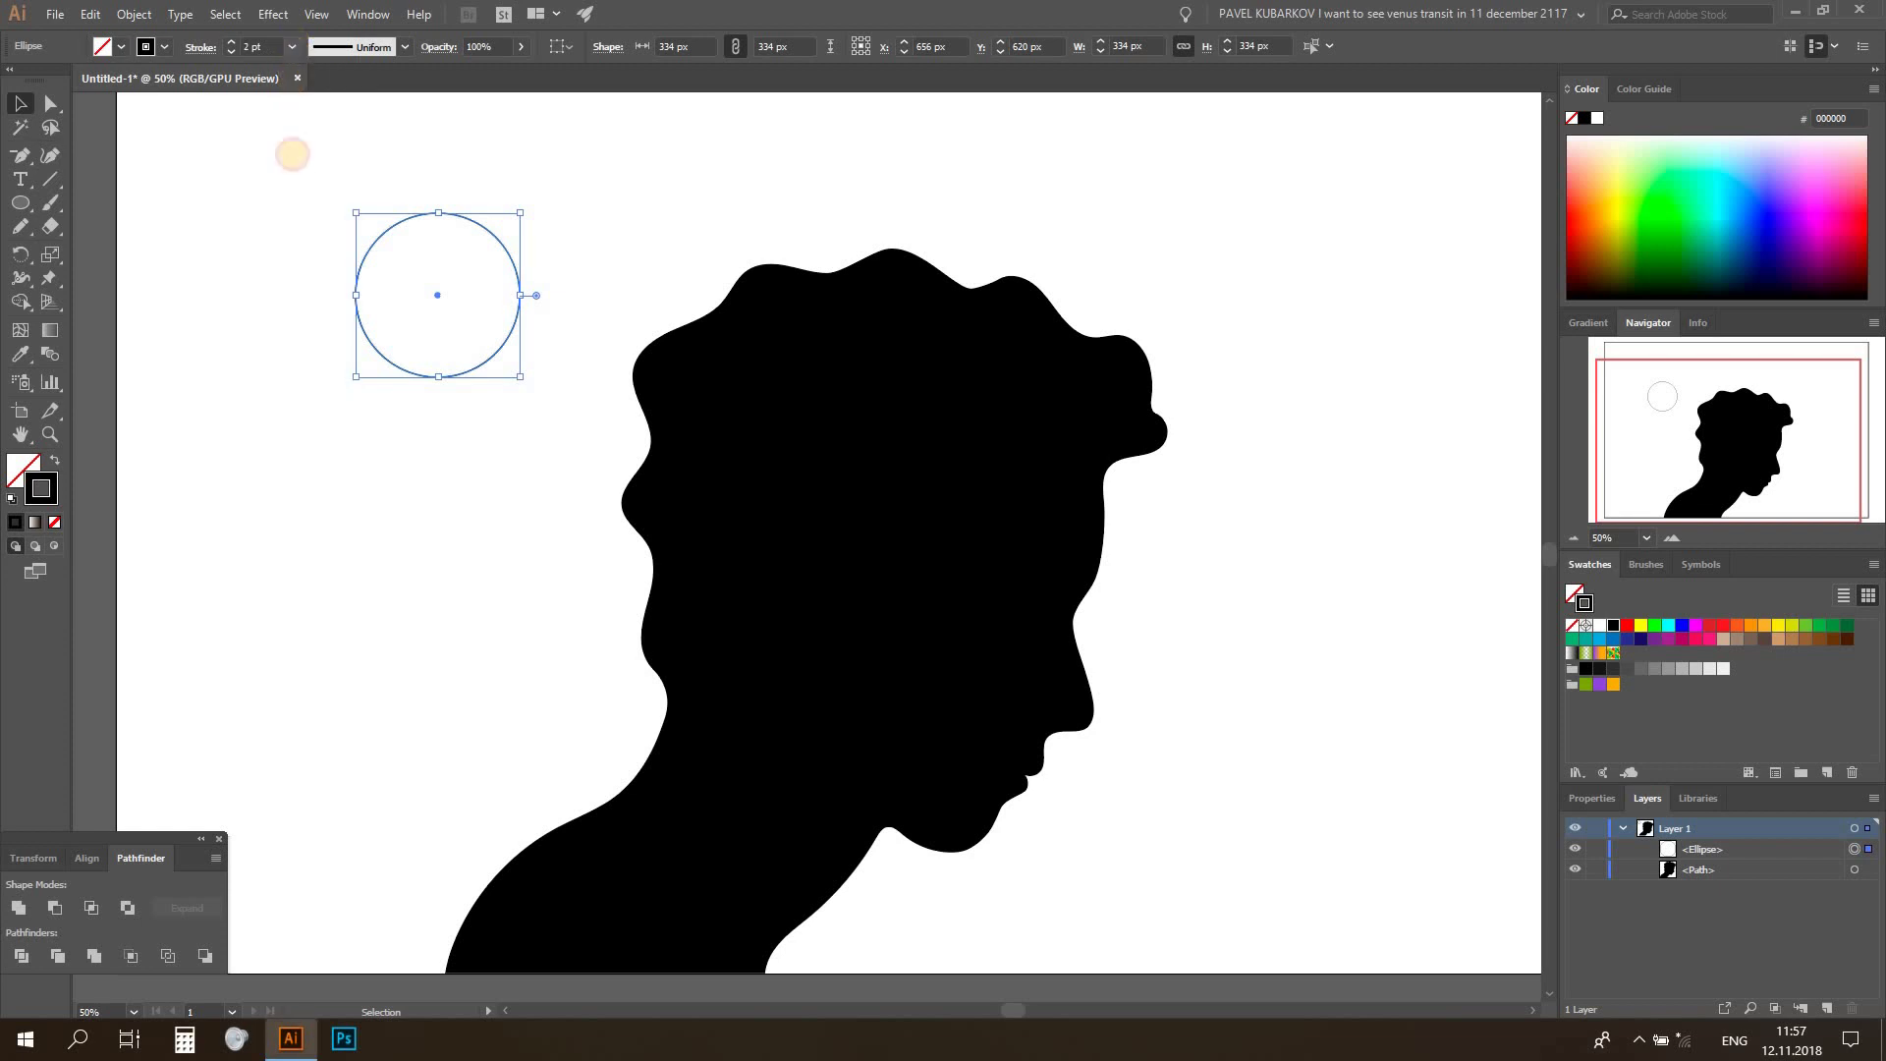
{"action": "left_click", "coordinate": [310, 283]}
{"action": "left_click", "coordinate": [292, 47]}
{"action": "left_click", "coordinate": [310, 304]}
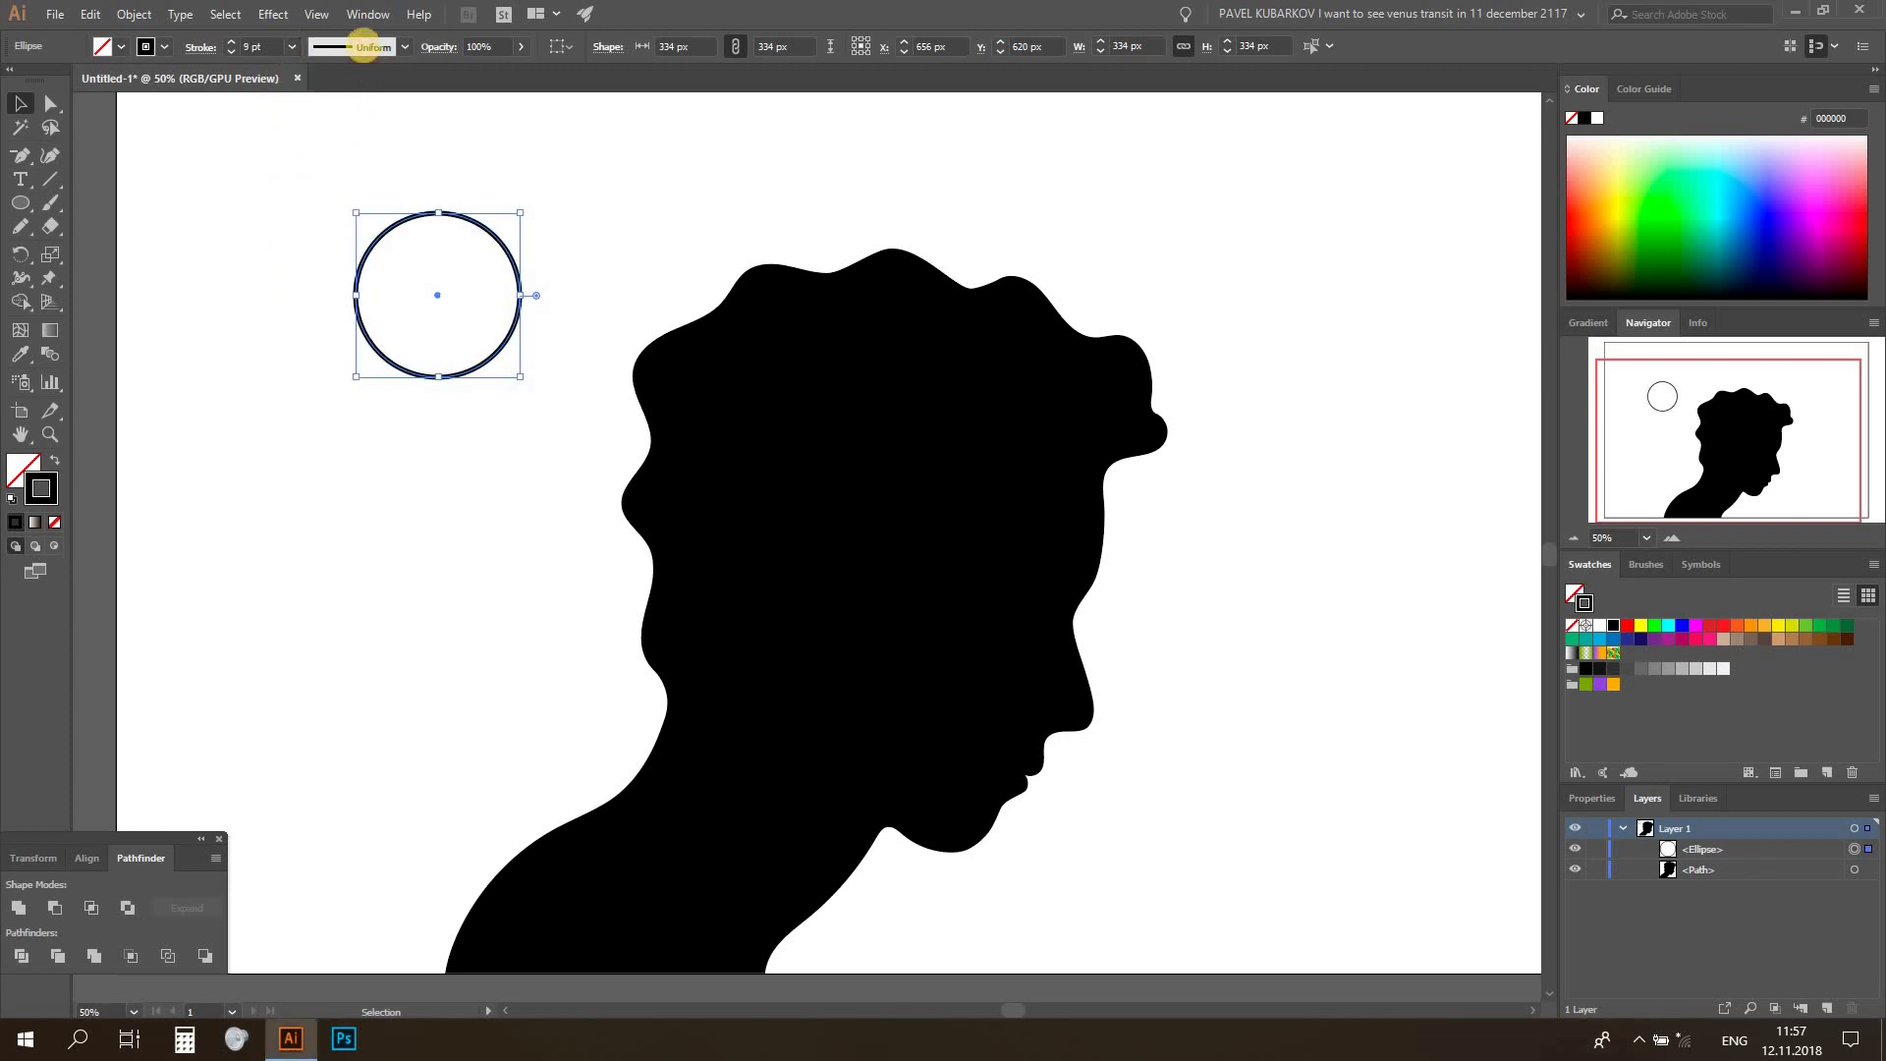
{"action": "left_click", "coordinate": [363, 46]}
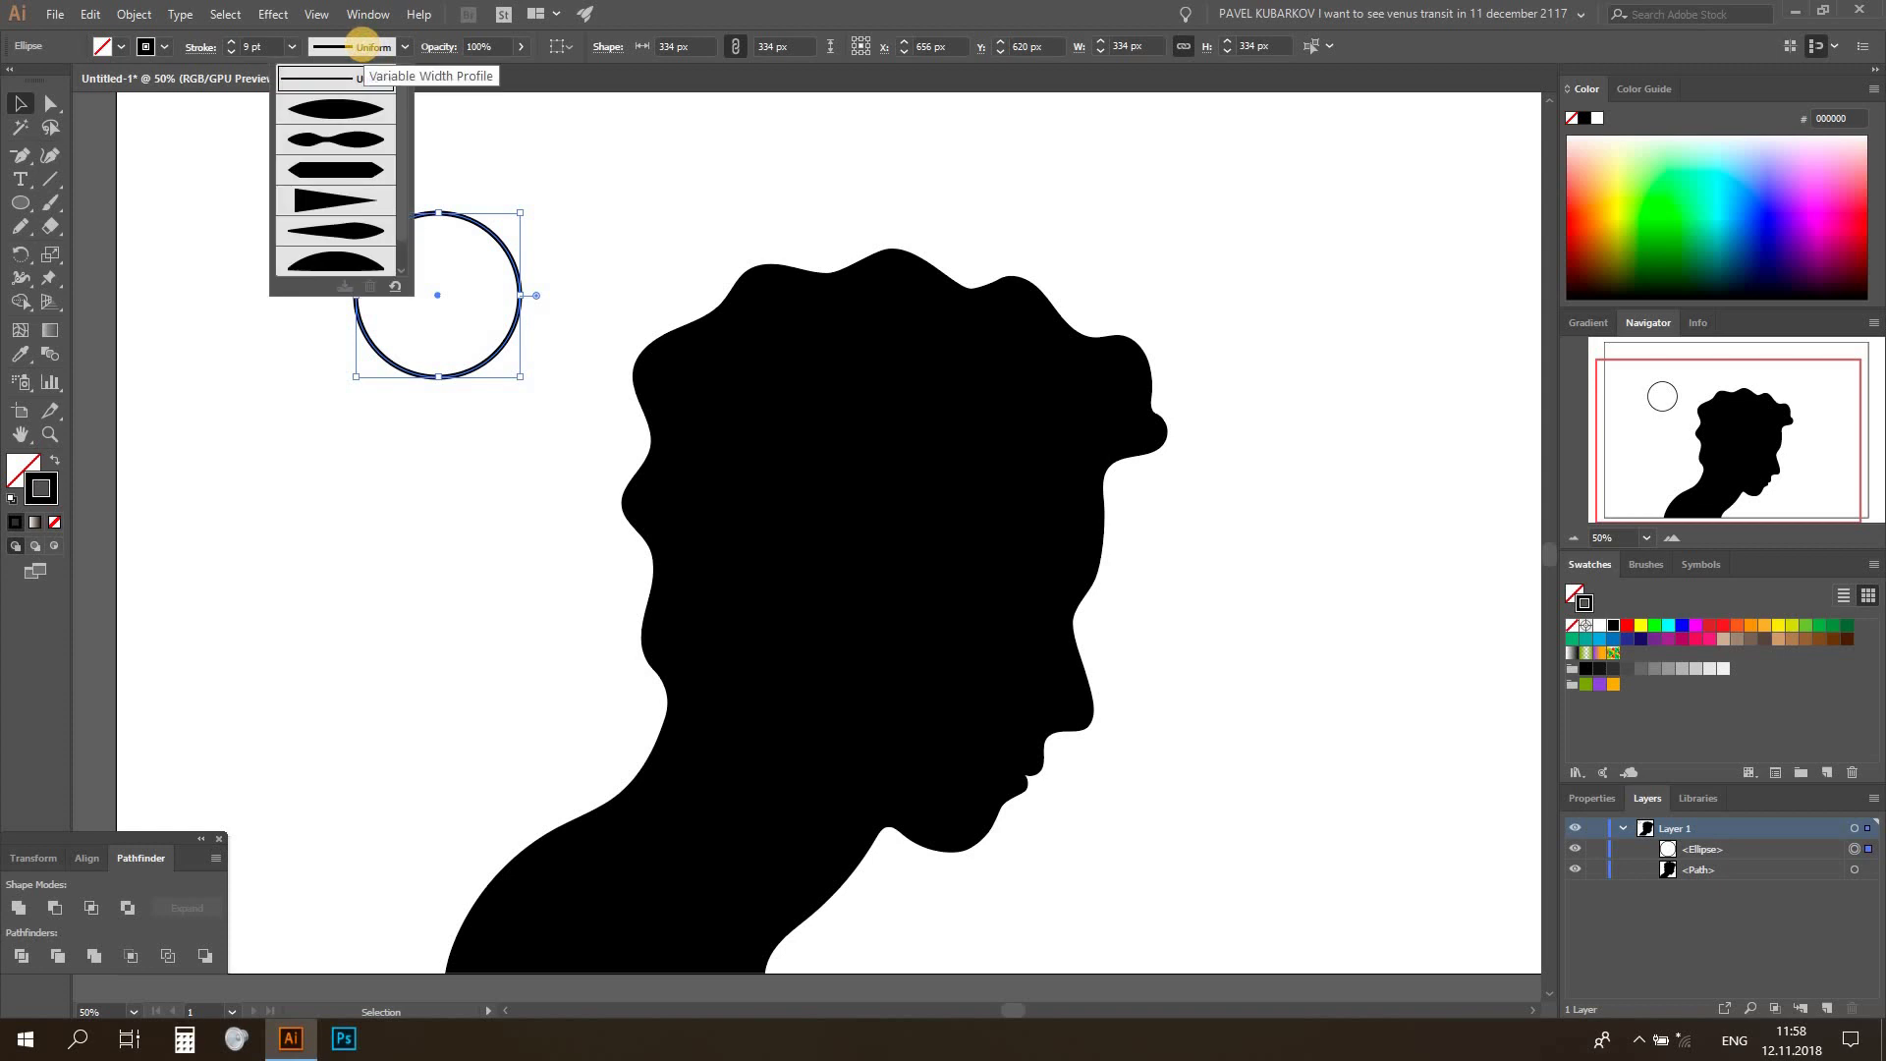
{"action": "left_click", "coordinate": [358, 108]}
{"action": "left_click", "coordinate": [543, 235]}
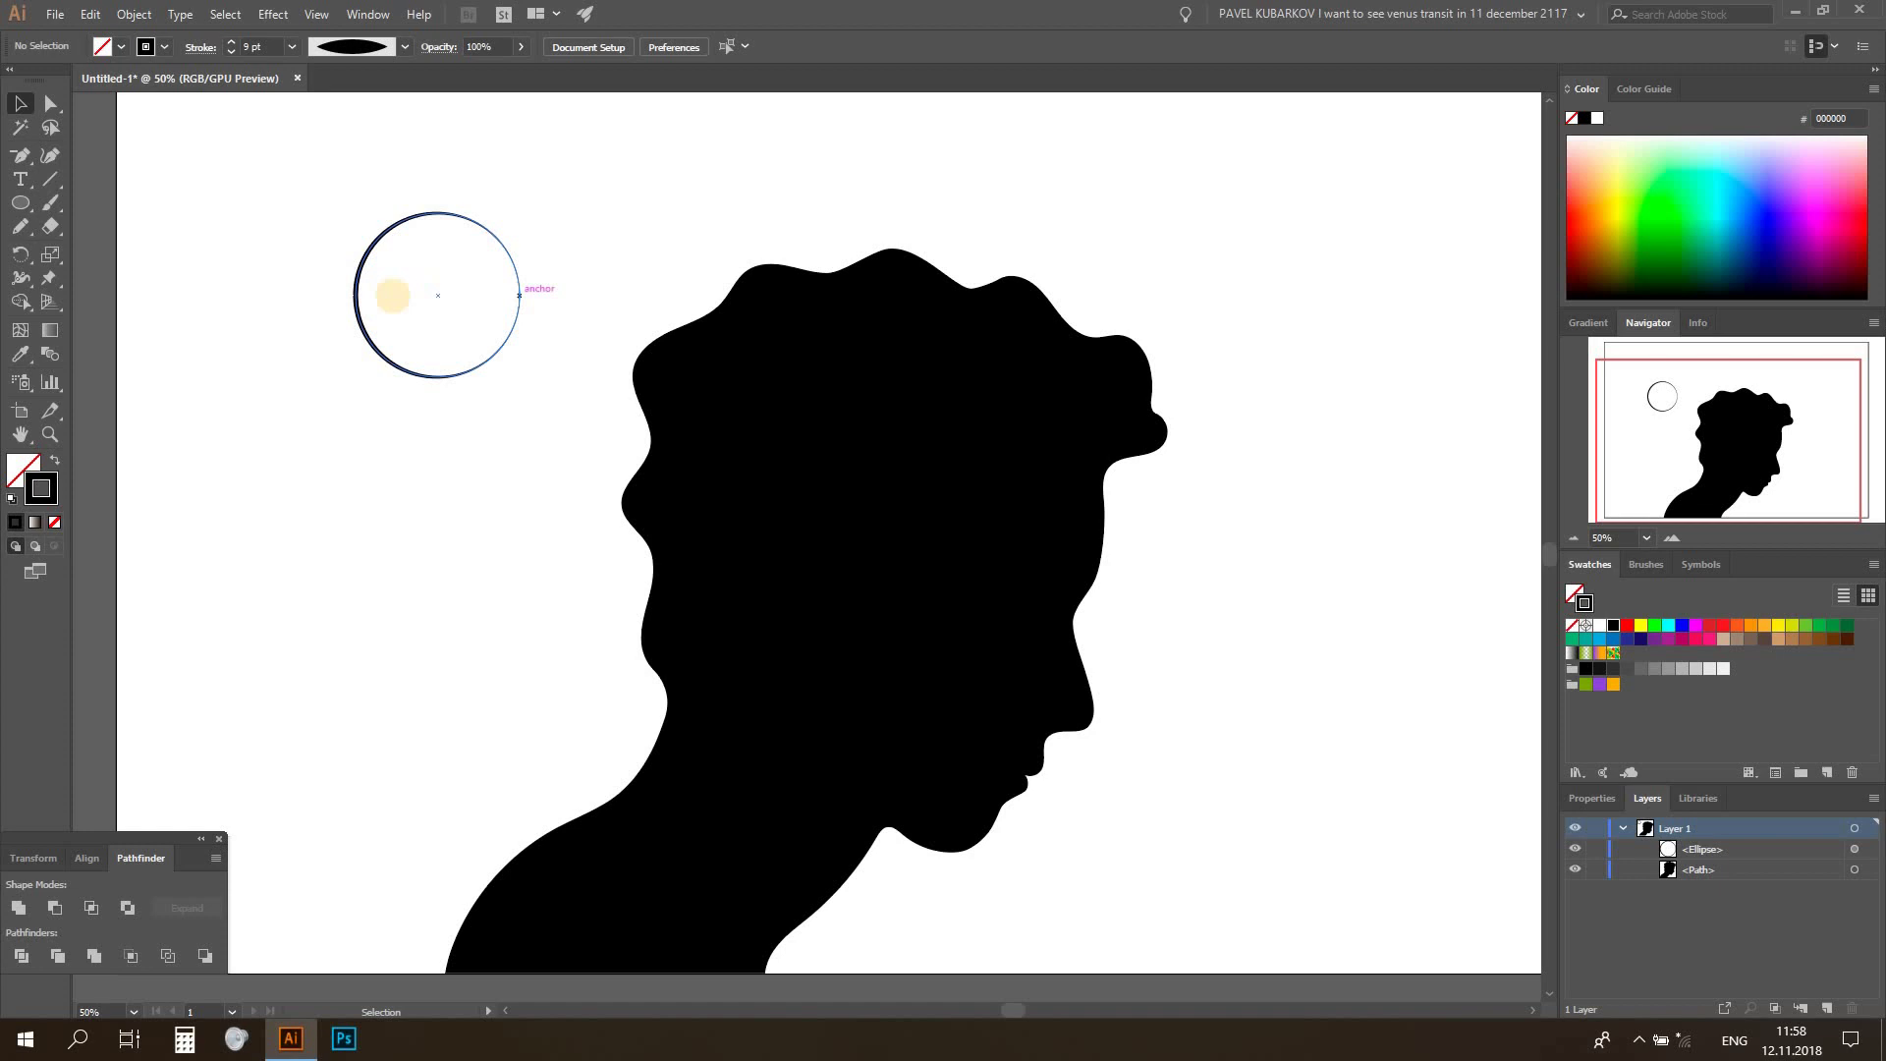
Shrink the head silhouette slightly from its top-right handle
{"action": "scroll", "coordinate": [396, 267], "scroll_direction": "up", "scroll_amount": 3}
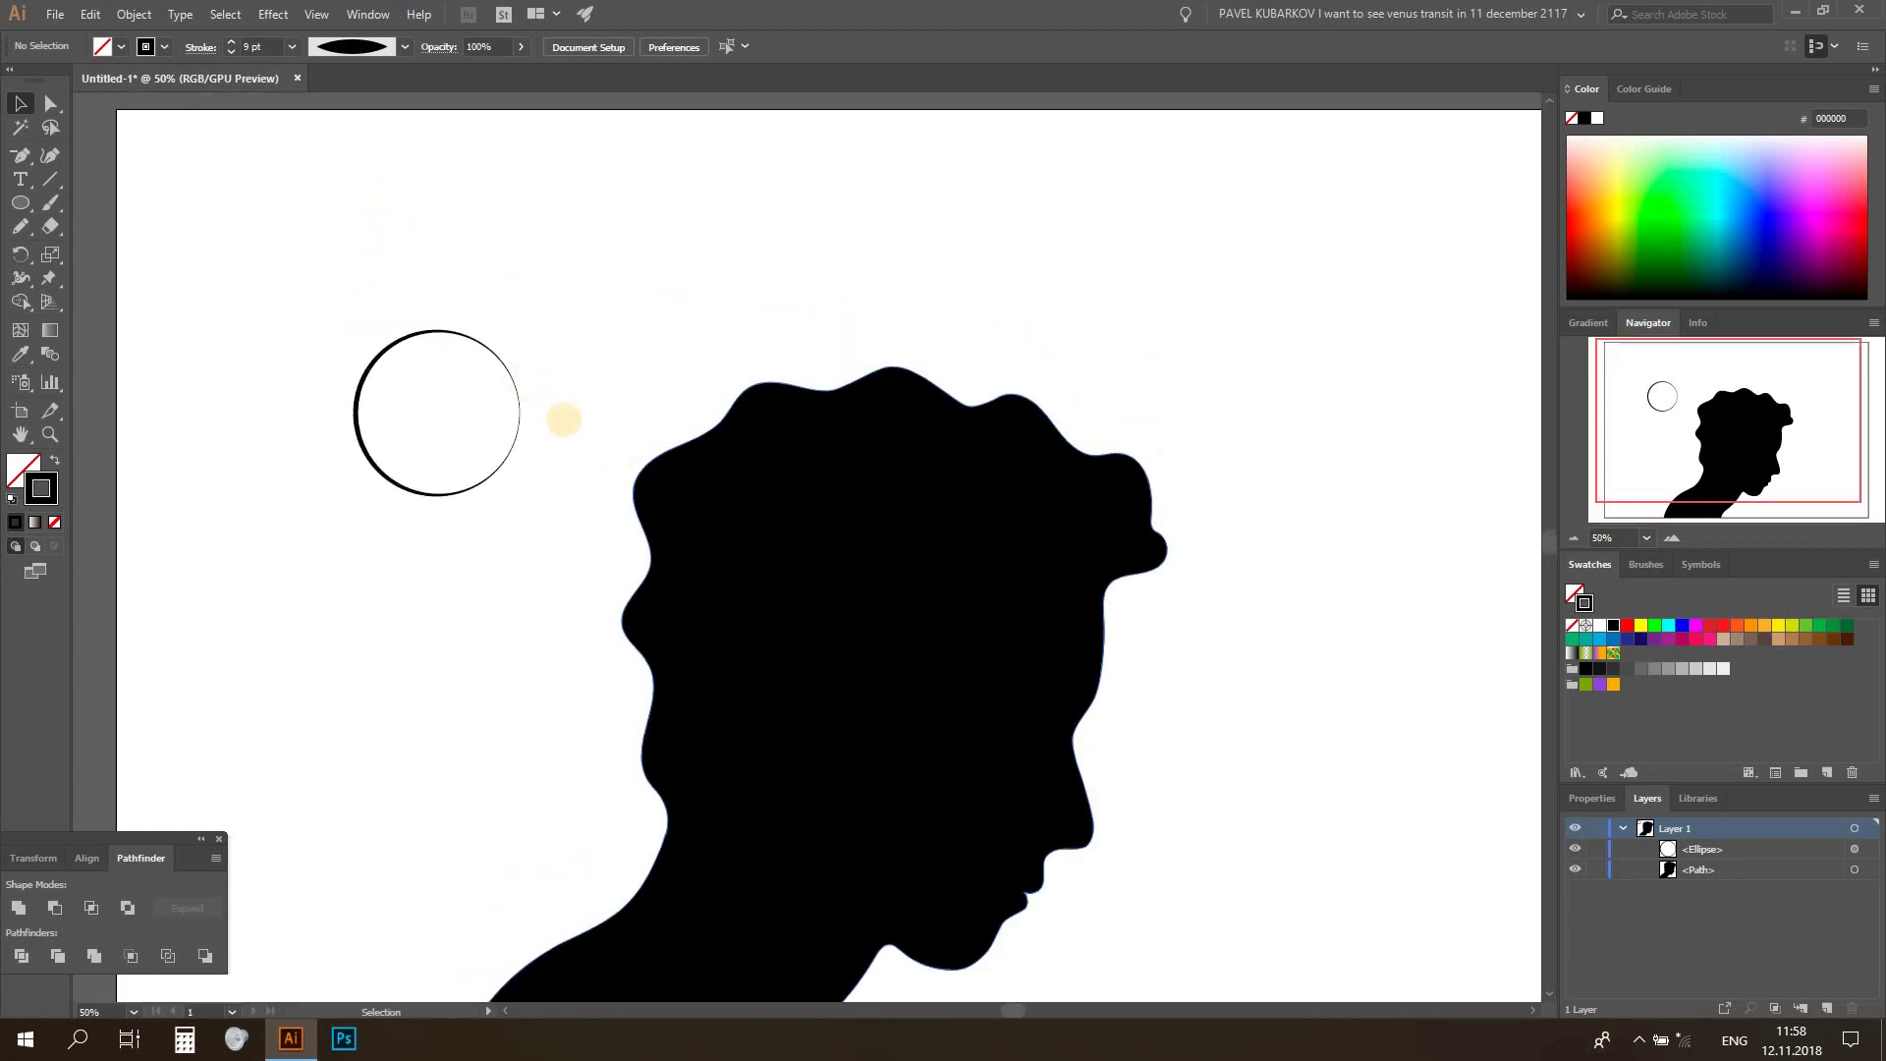
{"action": "scroll", "coordinate": [542, 315], "scroll_direction": "down", "scroll_amount": 3}
{"action": "scroll", "coordinate": [589, 354], "scroll_direction": "up", "scroll_amount": 2}
{"action": "scroll", "coordinate": [617, 381], "scroll_direction": "up", "scroll_amount": 2}
{"action": "scroll", "coordinate": [688, 413], "scroll_direction": "down", "scroll_amount": 2}
{"action": "left_click", "coordinate": [1053, 552]}
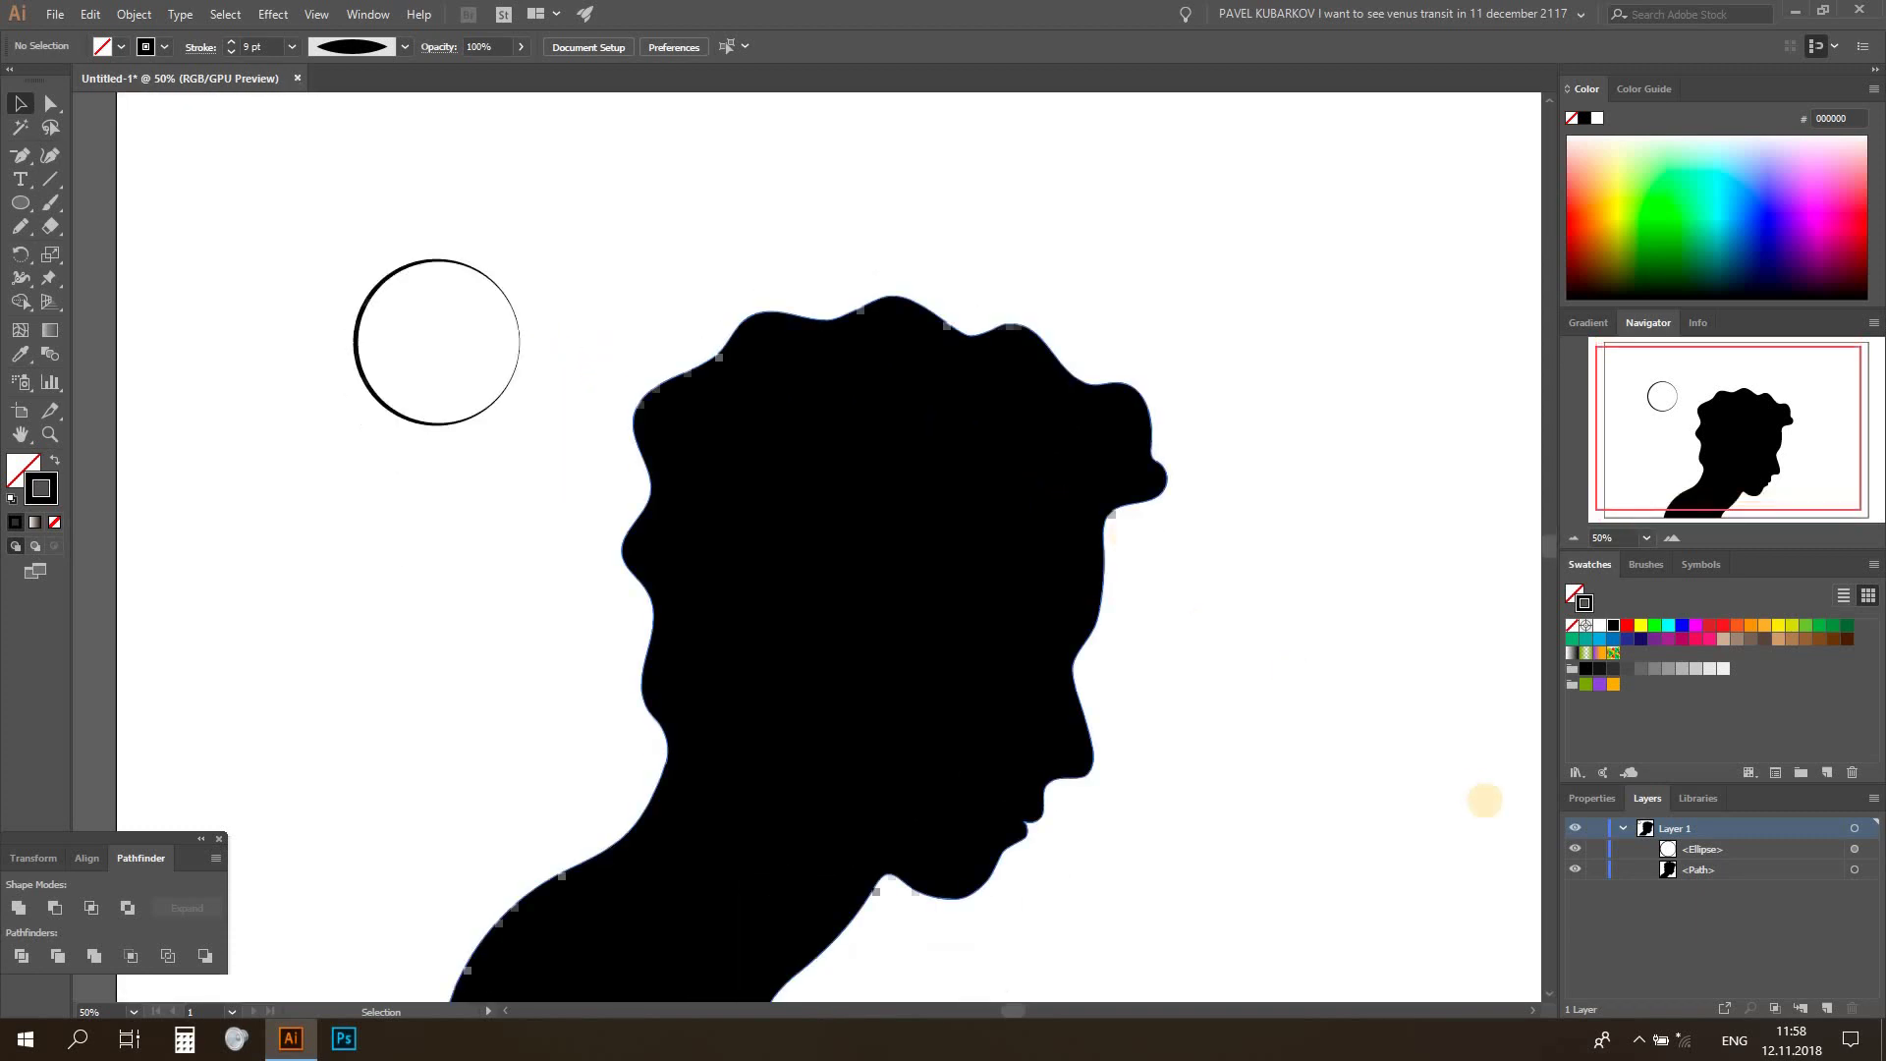
{"action": "scroll", "coordinate": [1151, 189], "scroll_direction": "down", "scroll_amount": 3}
{"action": "left_click_drag", "start_coordinate": [1166, 202], "coordinate": [1139, 220]}
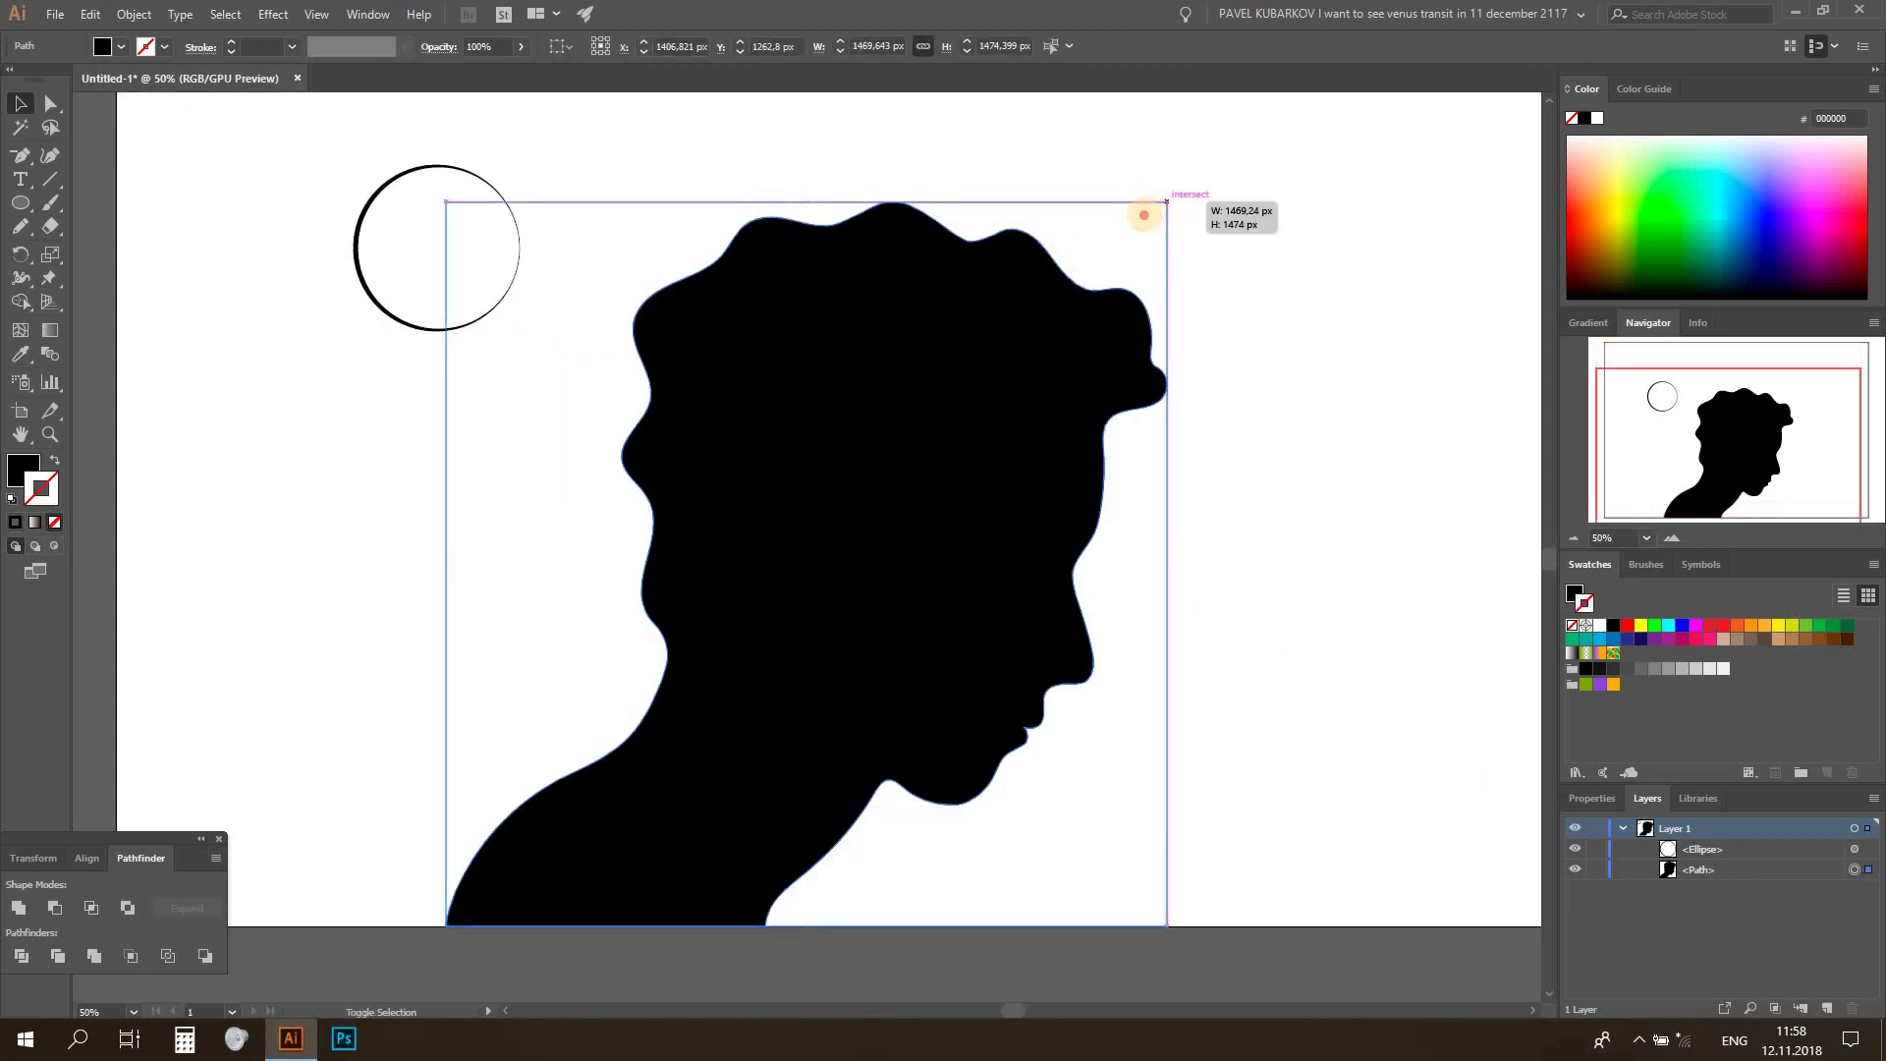
Shift the silhouette right and delete the two leftover circles at top-left
{"action": "left_click_drag", "start_coordinate": [887, 394], "coordinate": [949, 394]}
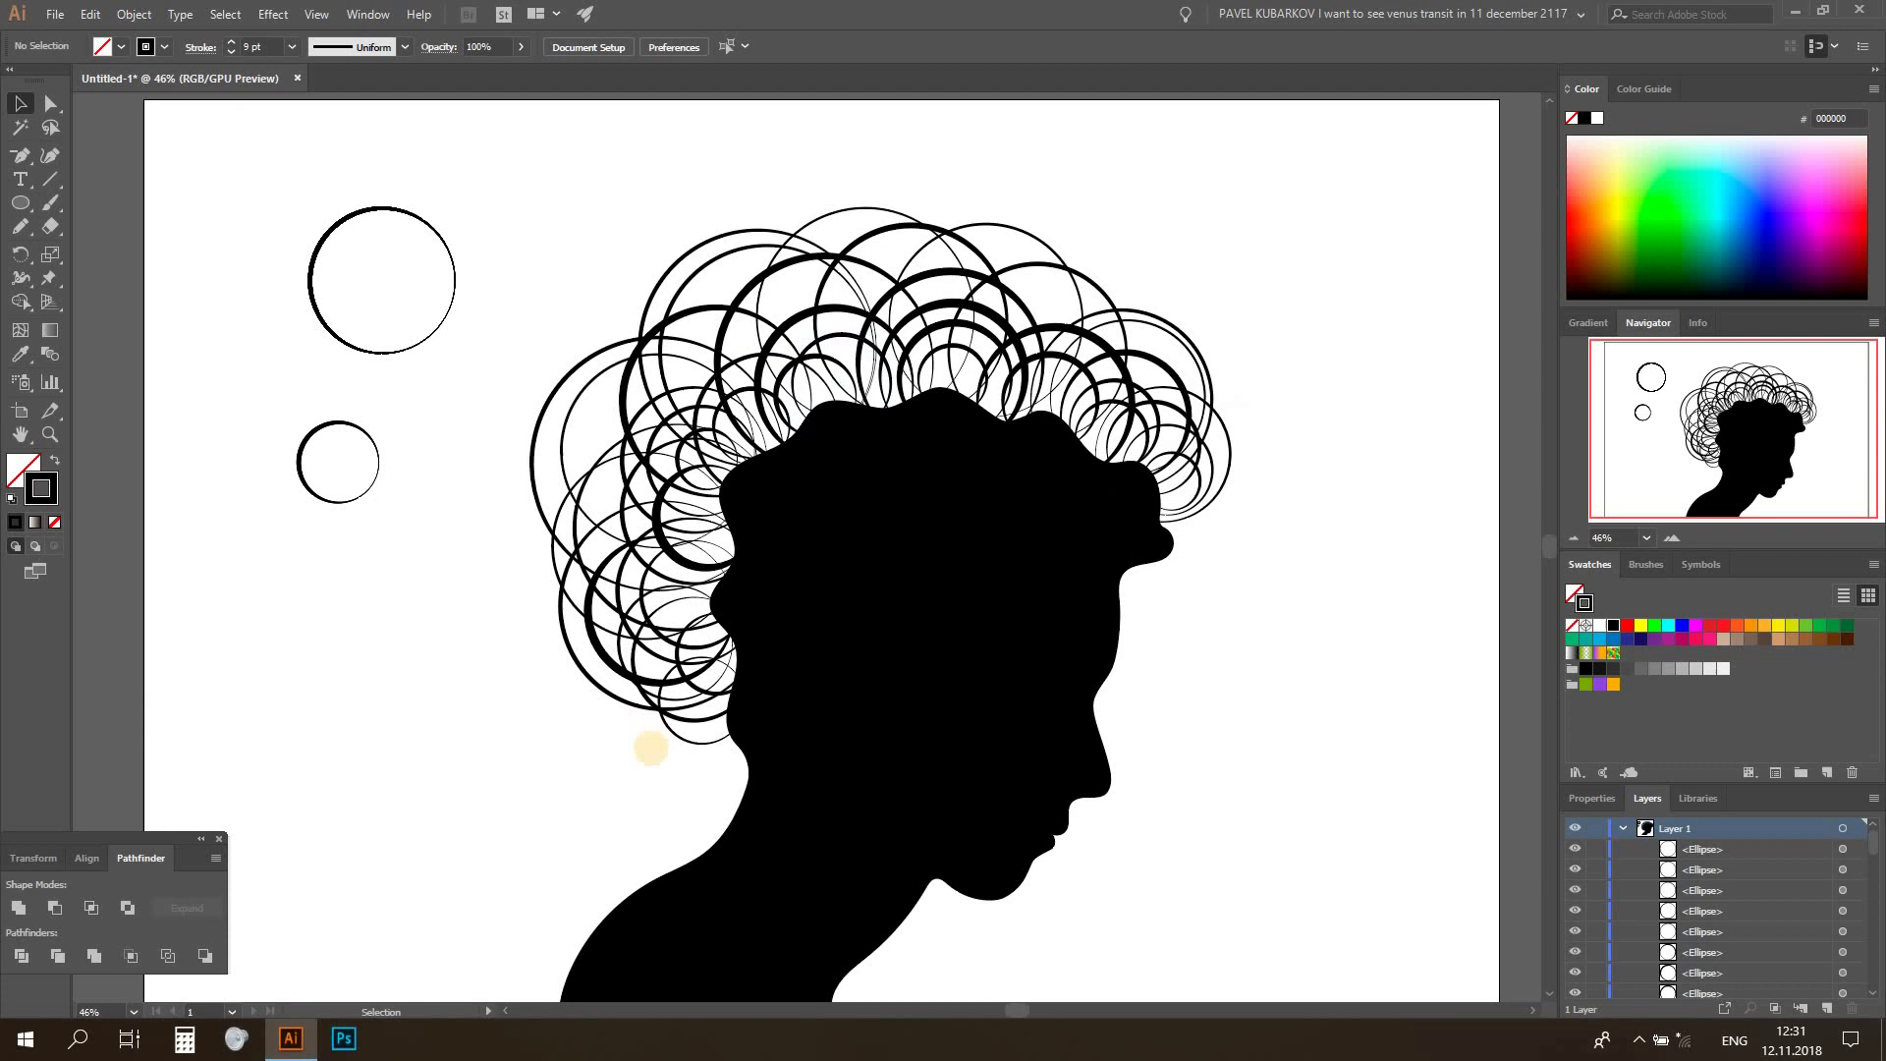
{"action": "left_click", "coordinate": [398, 272]}
{"action": "key", "text": "Delete"}
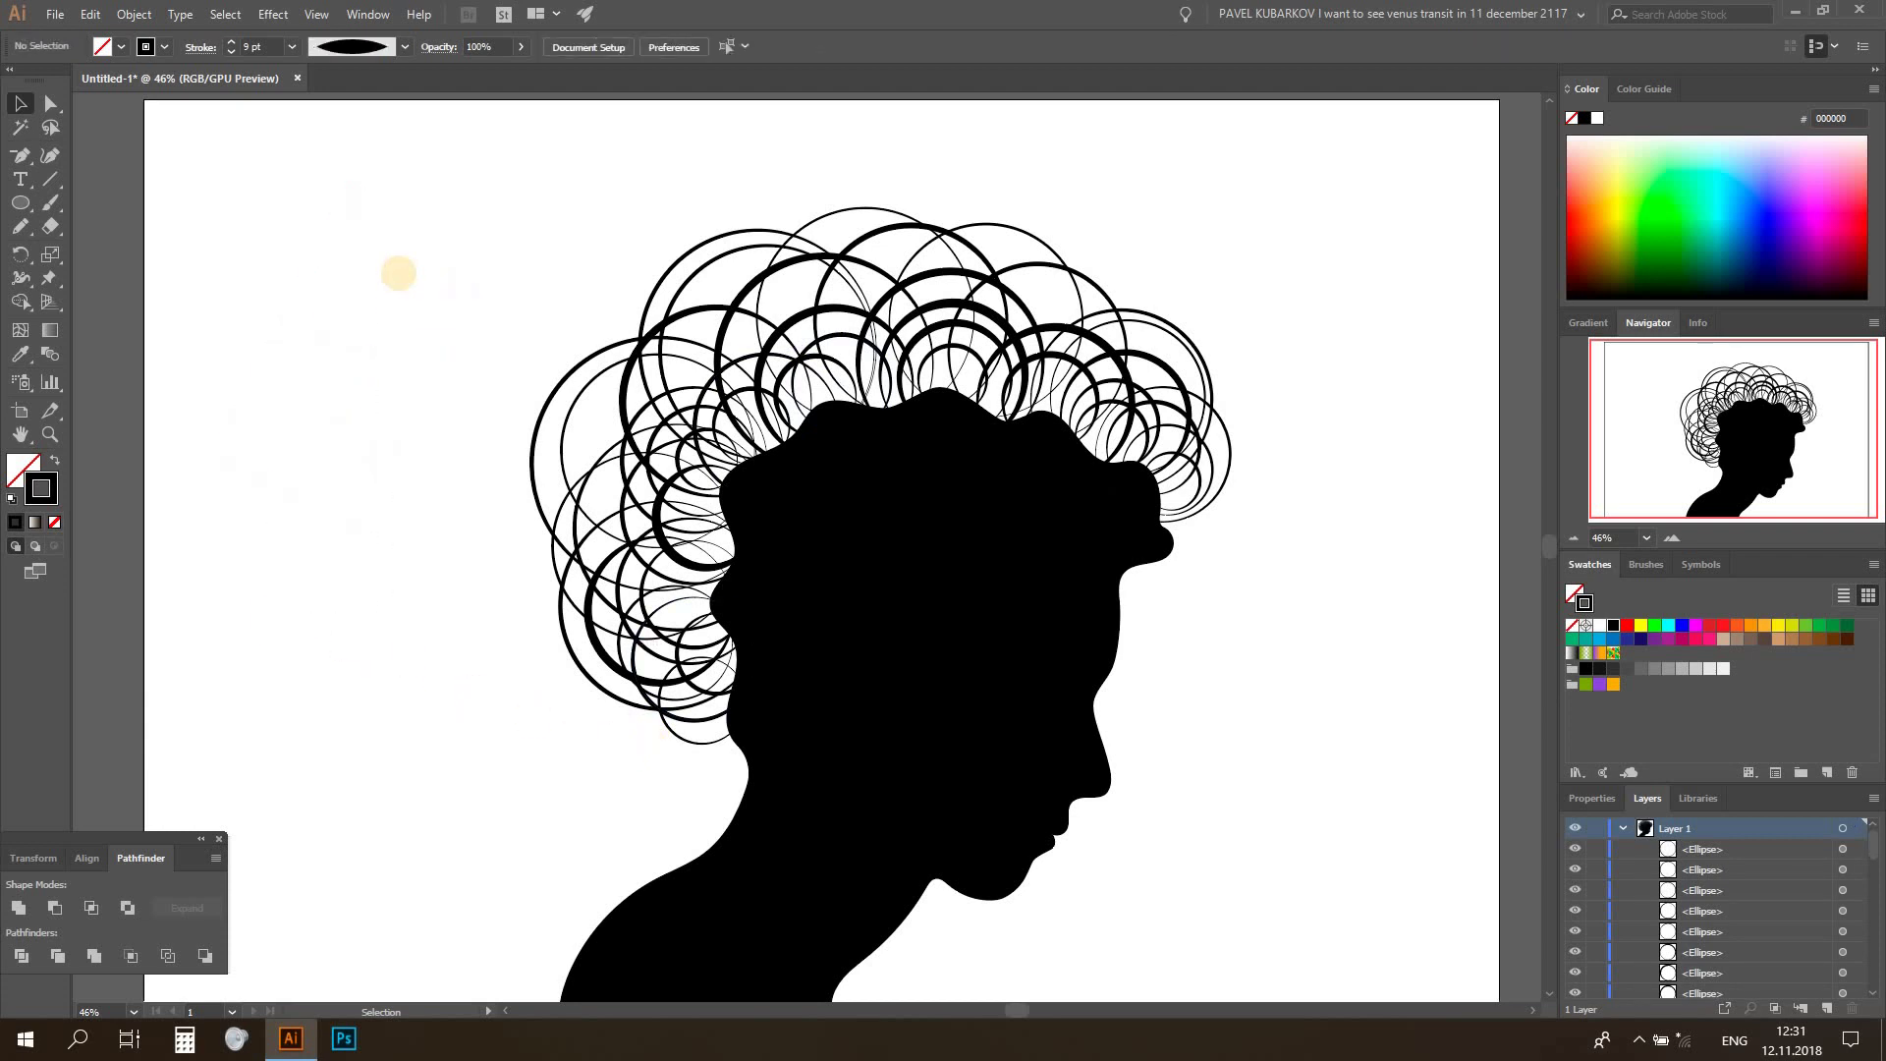
Select only the hair circles, undo a trial scale, and open Object > Path
{"action": "key", "text": "ctrl+a"}
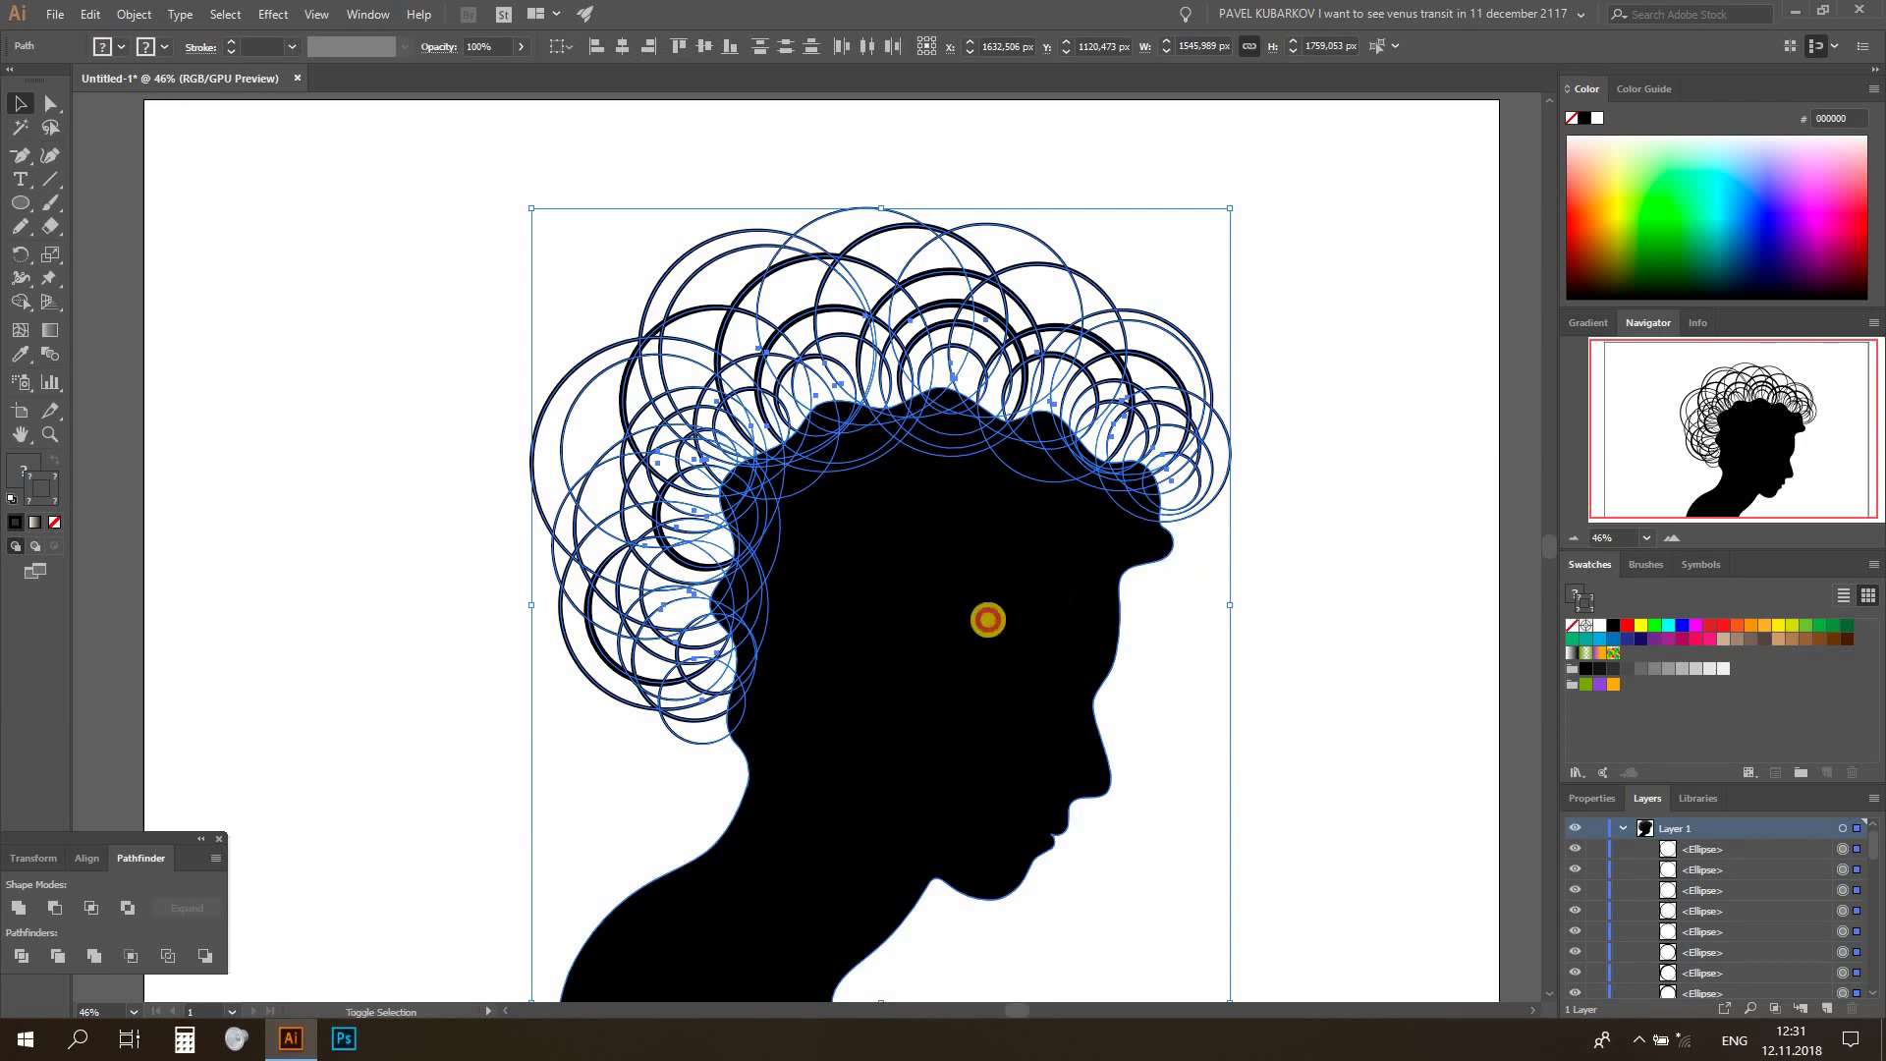
{"action": "left_click", "coordinate": [987, 618], "text": "shift"}
{"action": "left_click", "coordinate": [480, 678]}
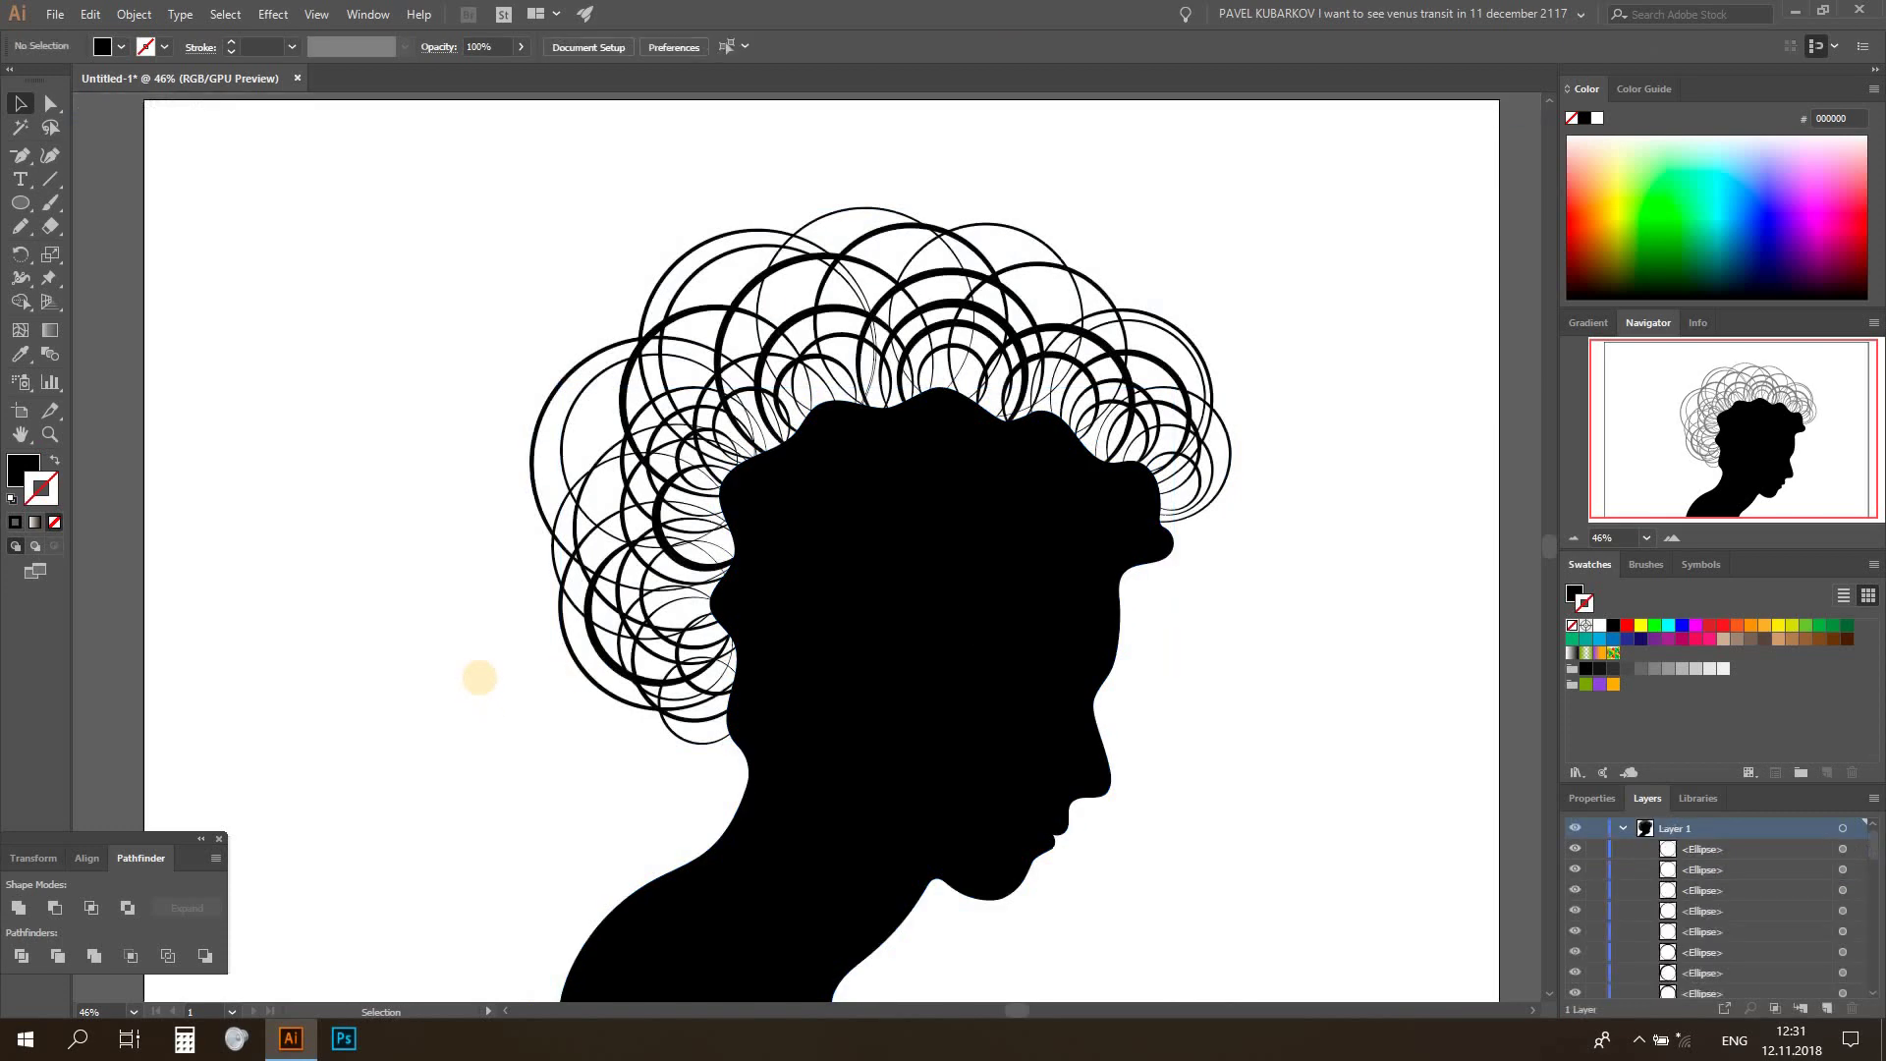
{"action": "key", "text": "ctrl+a"}
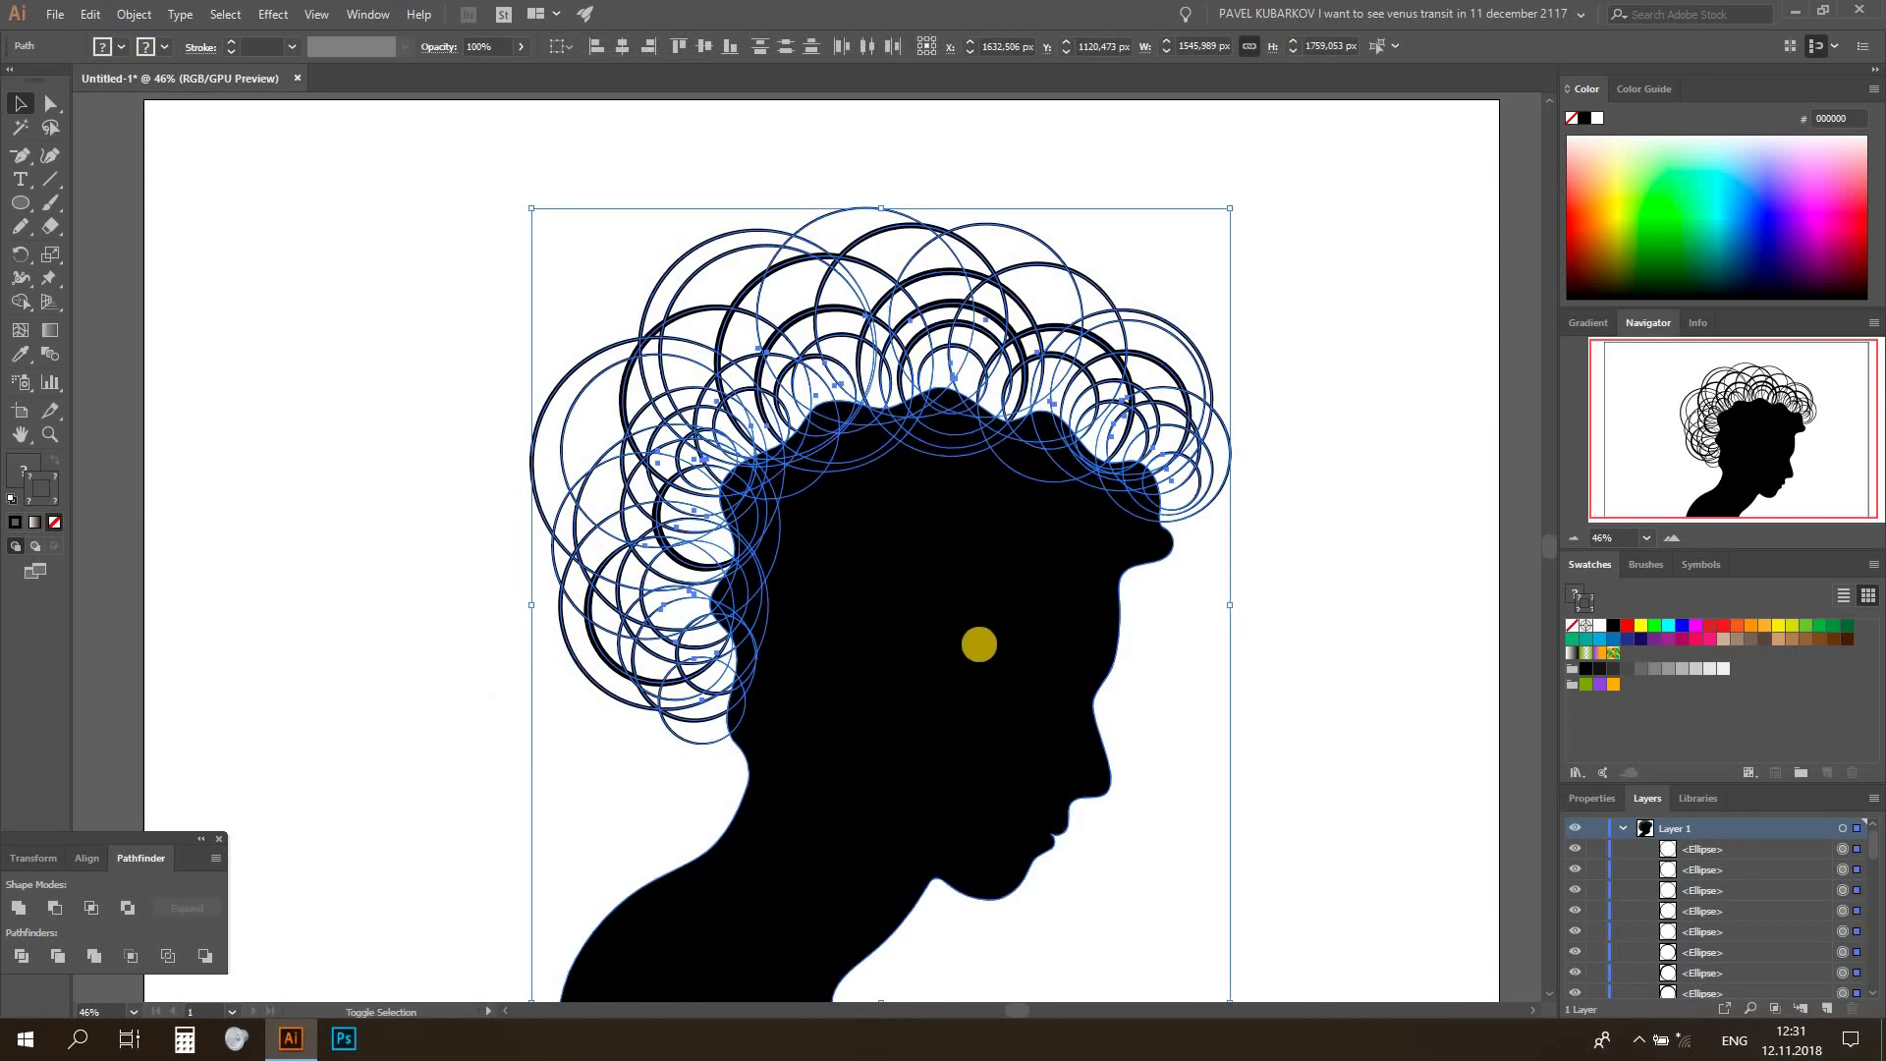
{"action": "left_click", "coordinate": [838, 685], "text": "shift"}
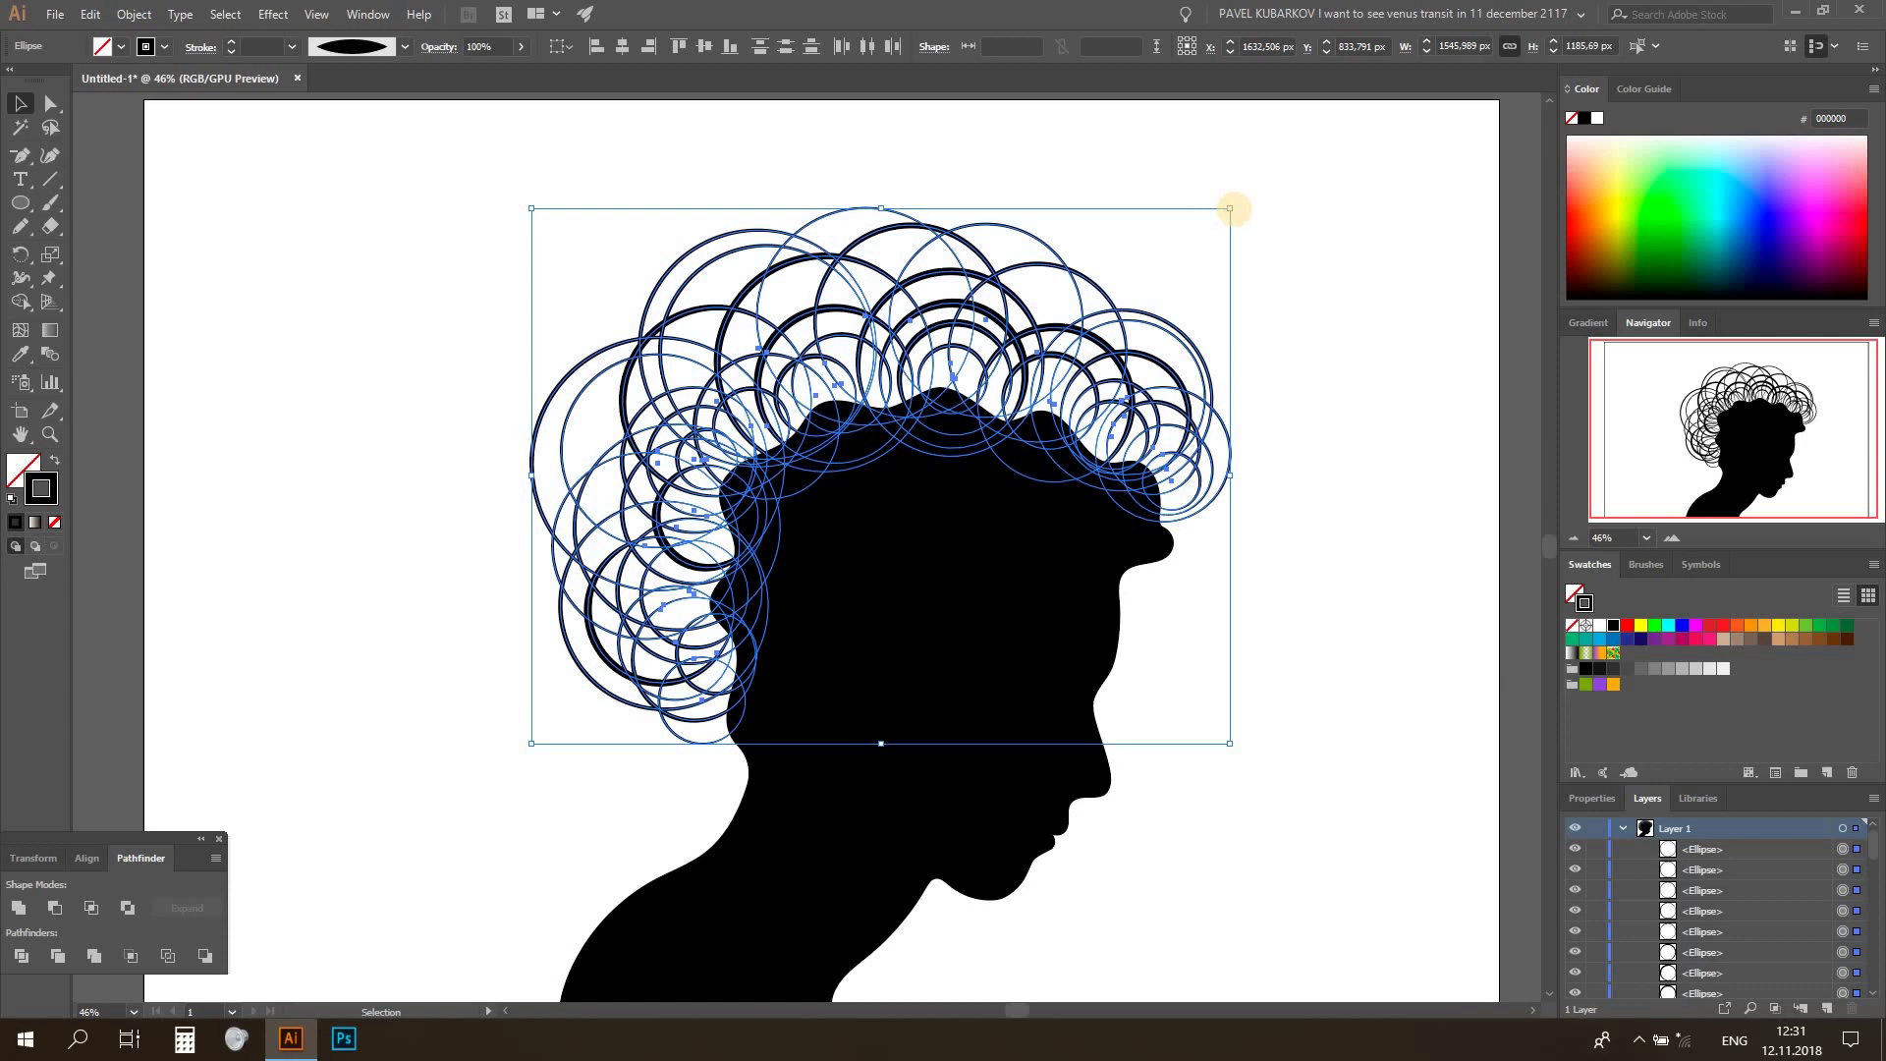
{"action": "left_click_drag", "start_coordinate": [1231, 208], "coordinate": [664, 643]}
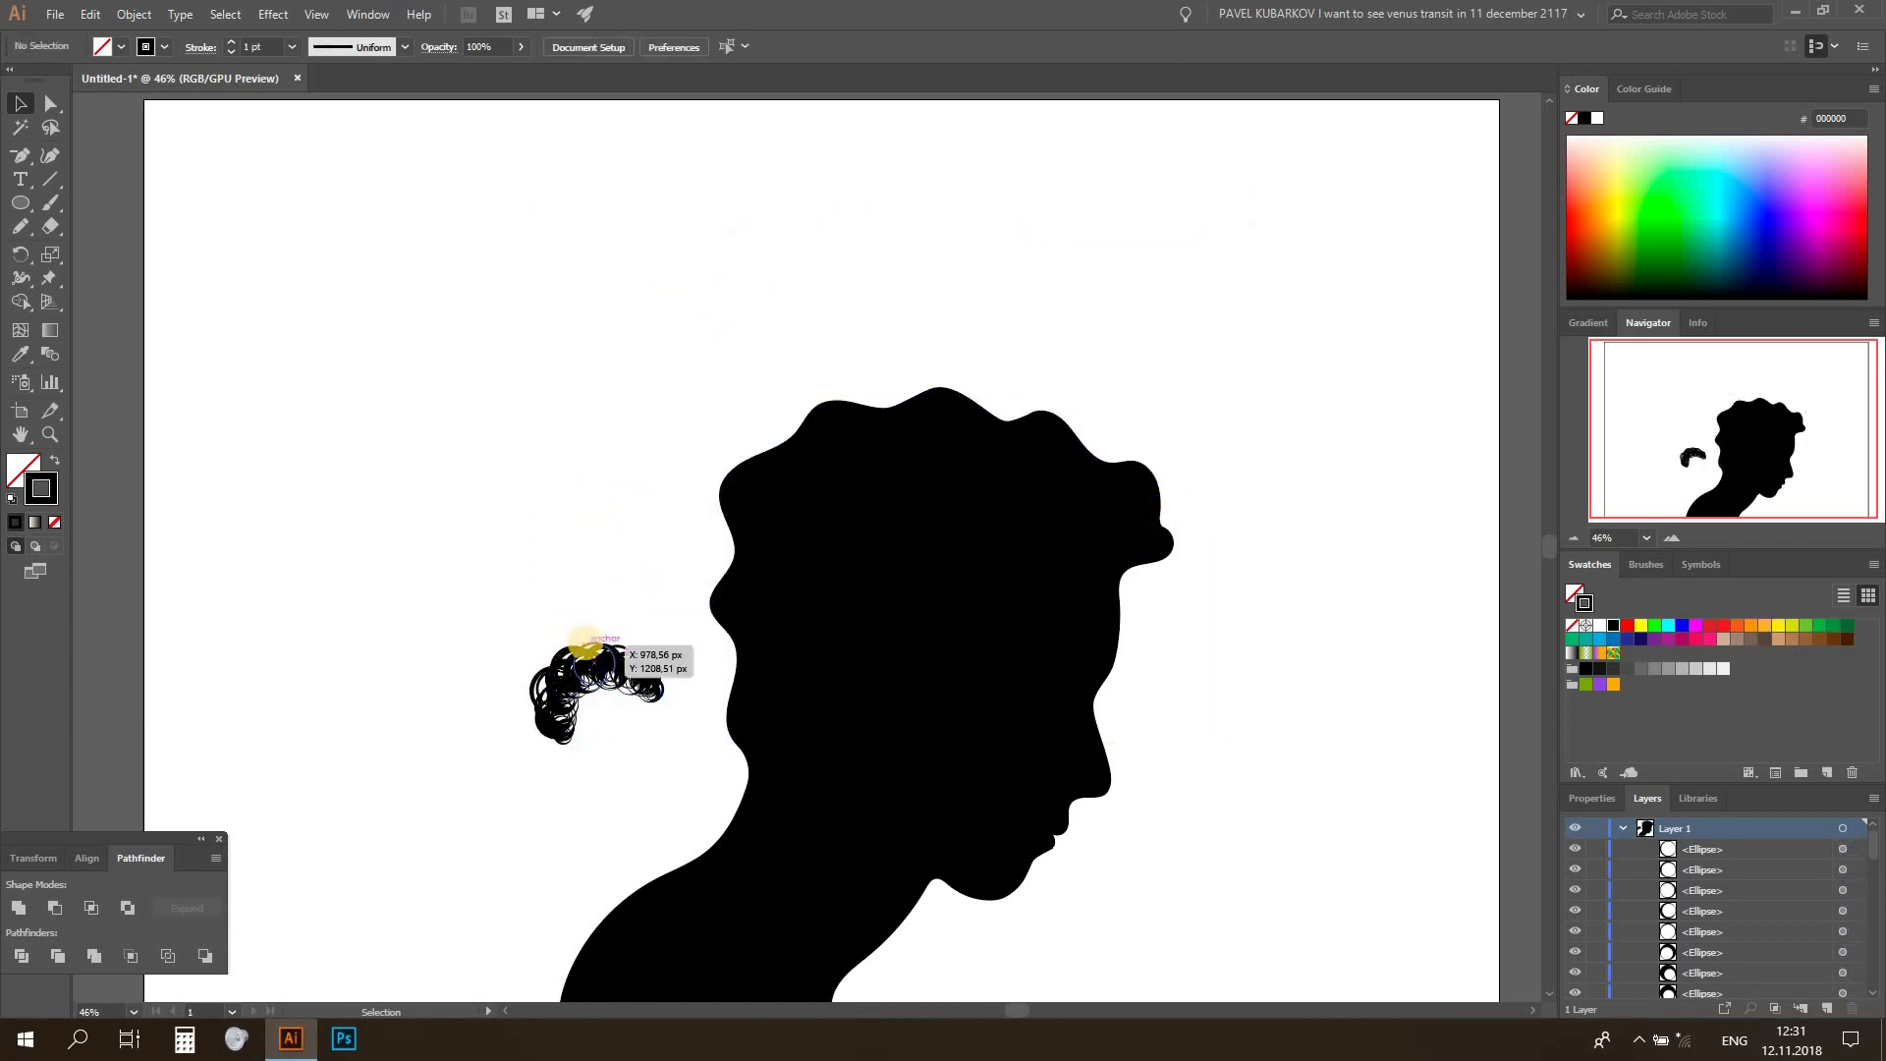
{"action": "key", "text": "ctrl+z"}
{"action": "left_click", "coordinate": [133, 14]}
{"action": "mouse_move", "coordinate": [155, 462]}
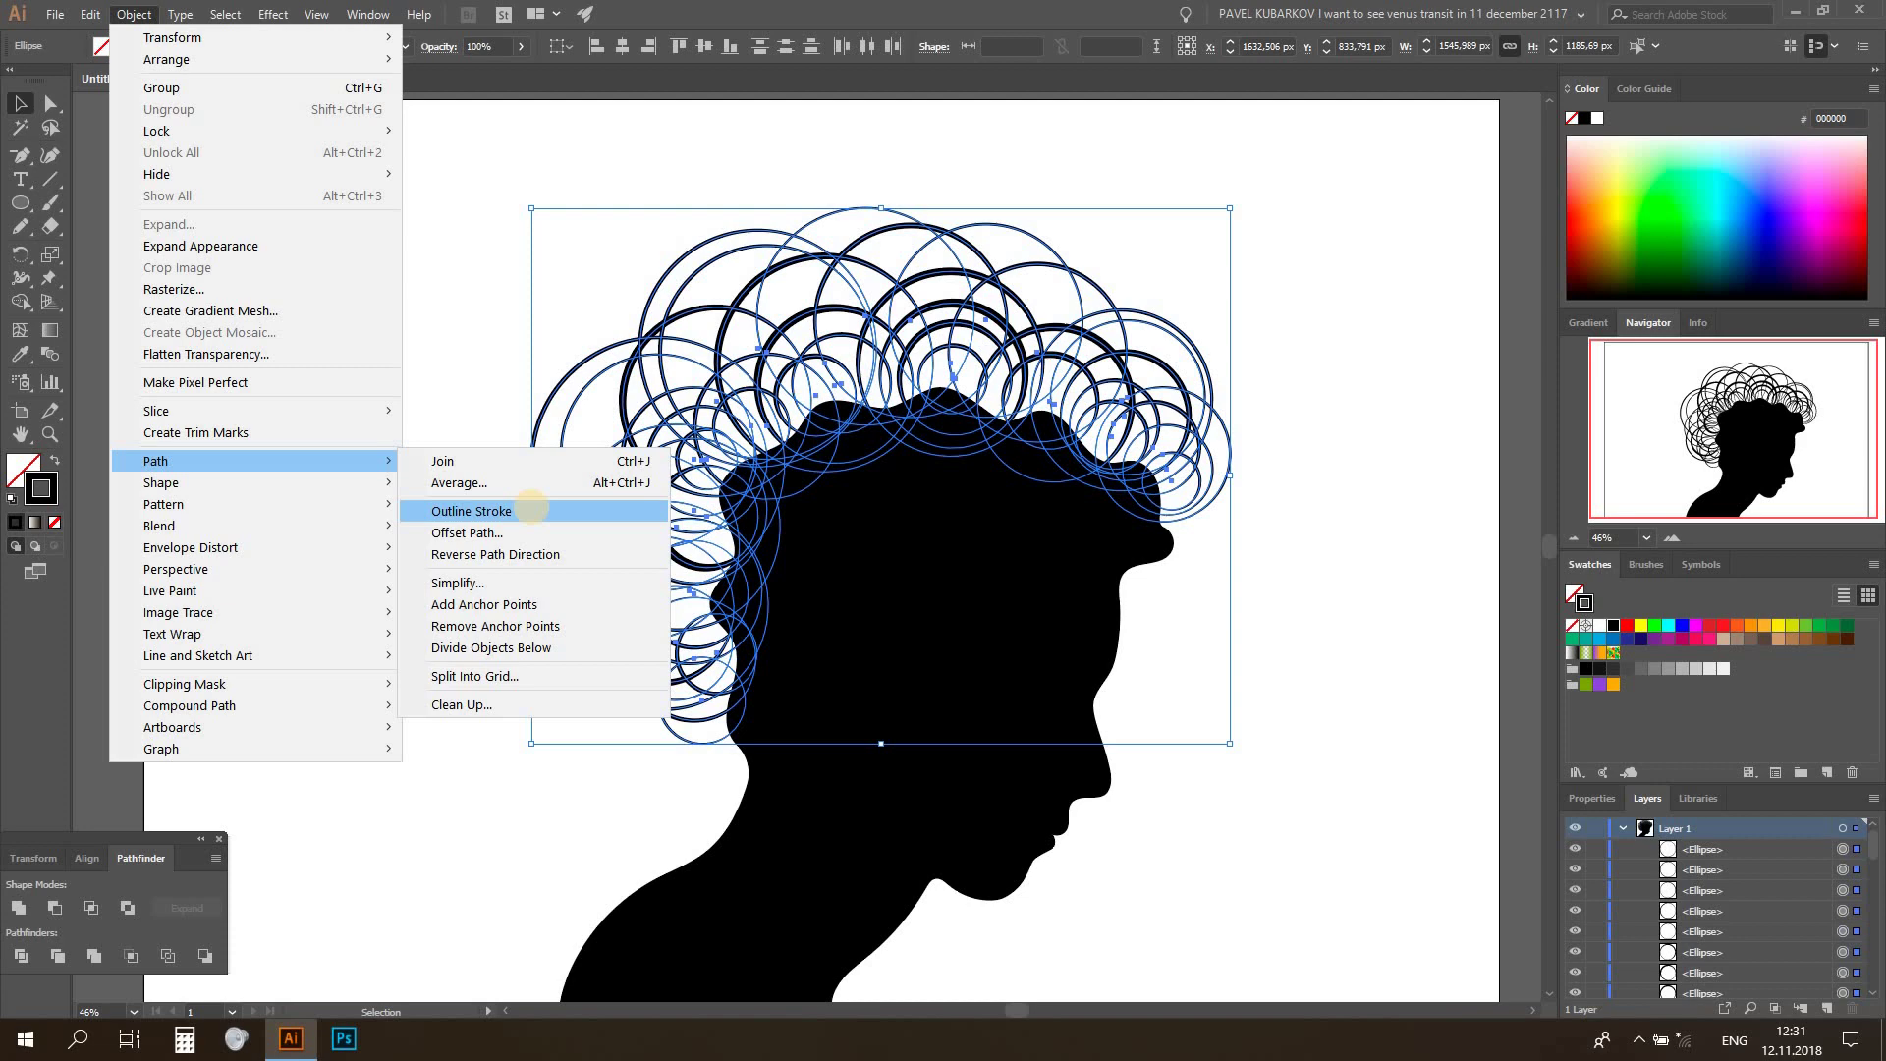
Outline the hair circles' strokes into filled shapes, undoing a trial scale-down
{"action": "left_click", "coordinate": [531, 508]}
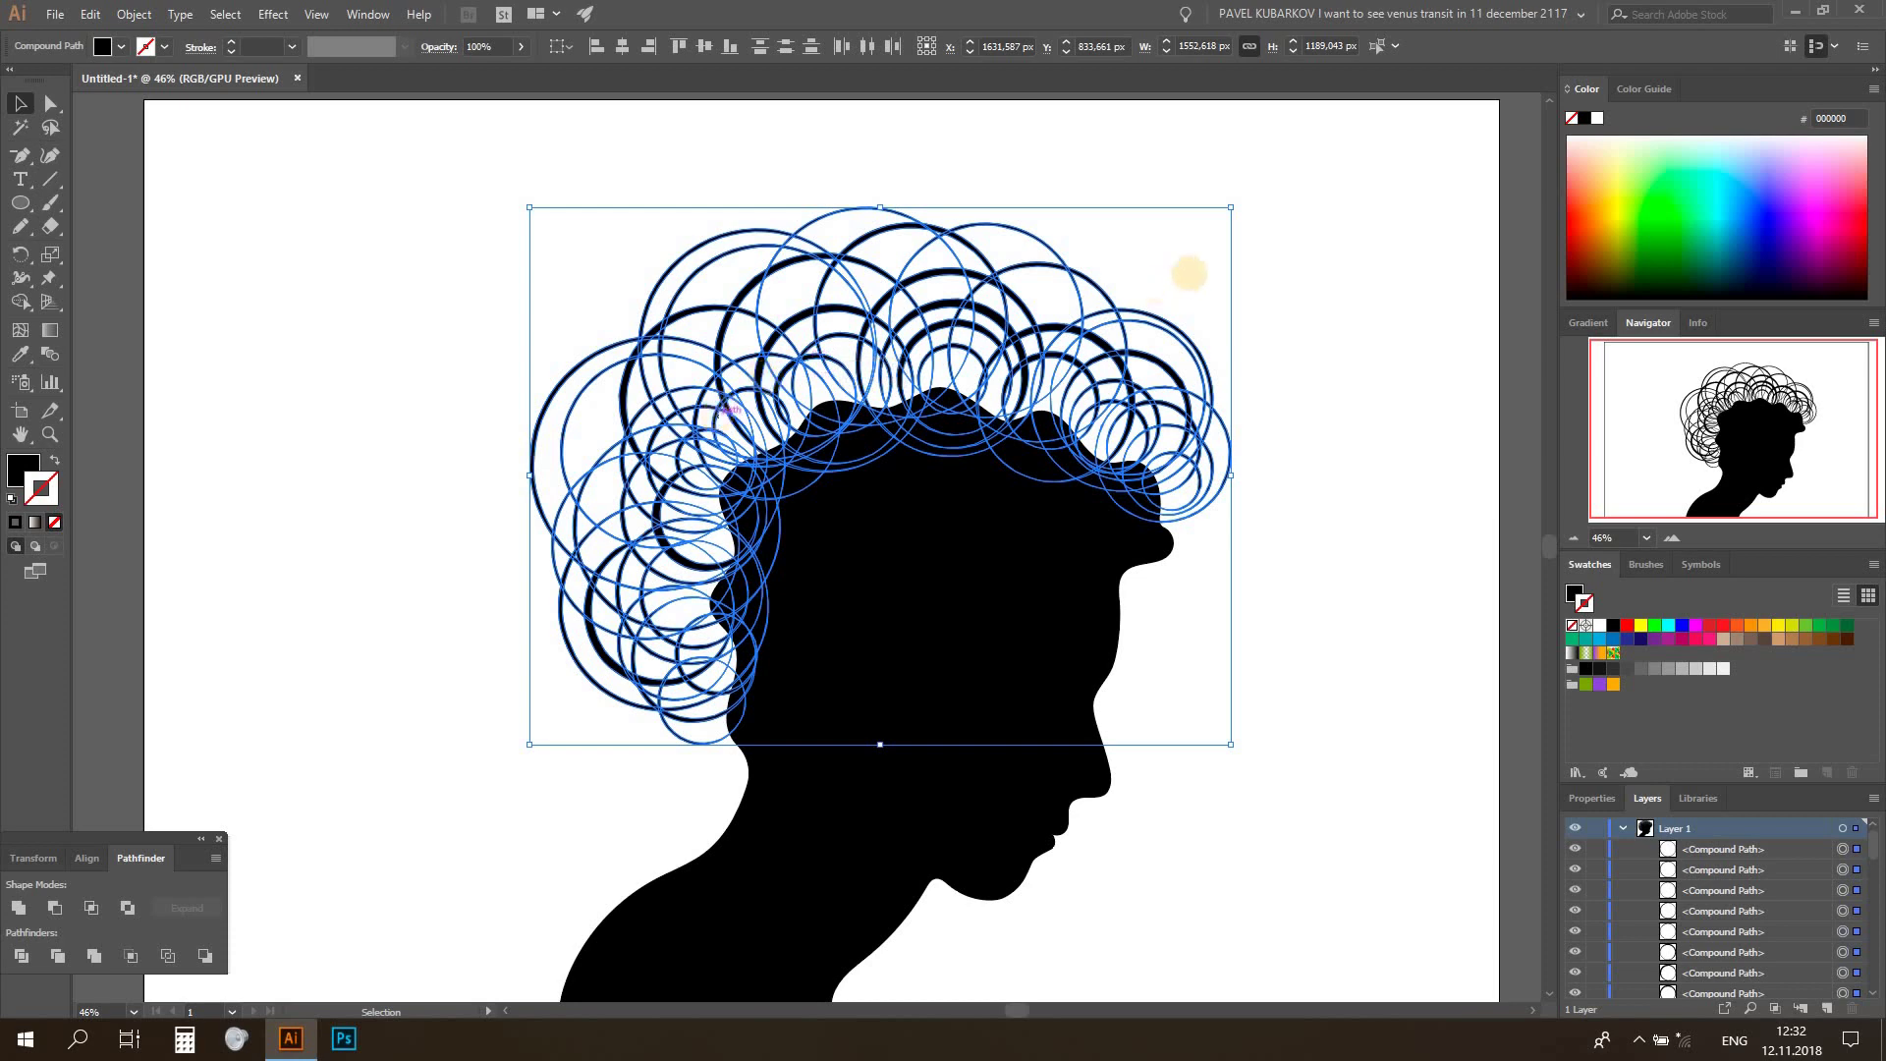
{"action": "left_click_drag", "start_coordinate": [1229, 207], "coordinate": [638, 656]}
{"action": "left_click", "coordinate": [606, 547]}
{"action": "key", "text": "ctrl+z"}
{"action": "key", "text": "ctrl+z"}
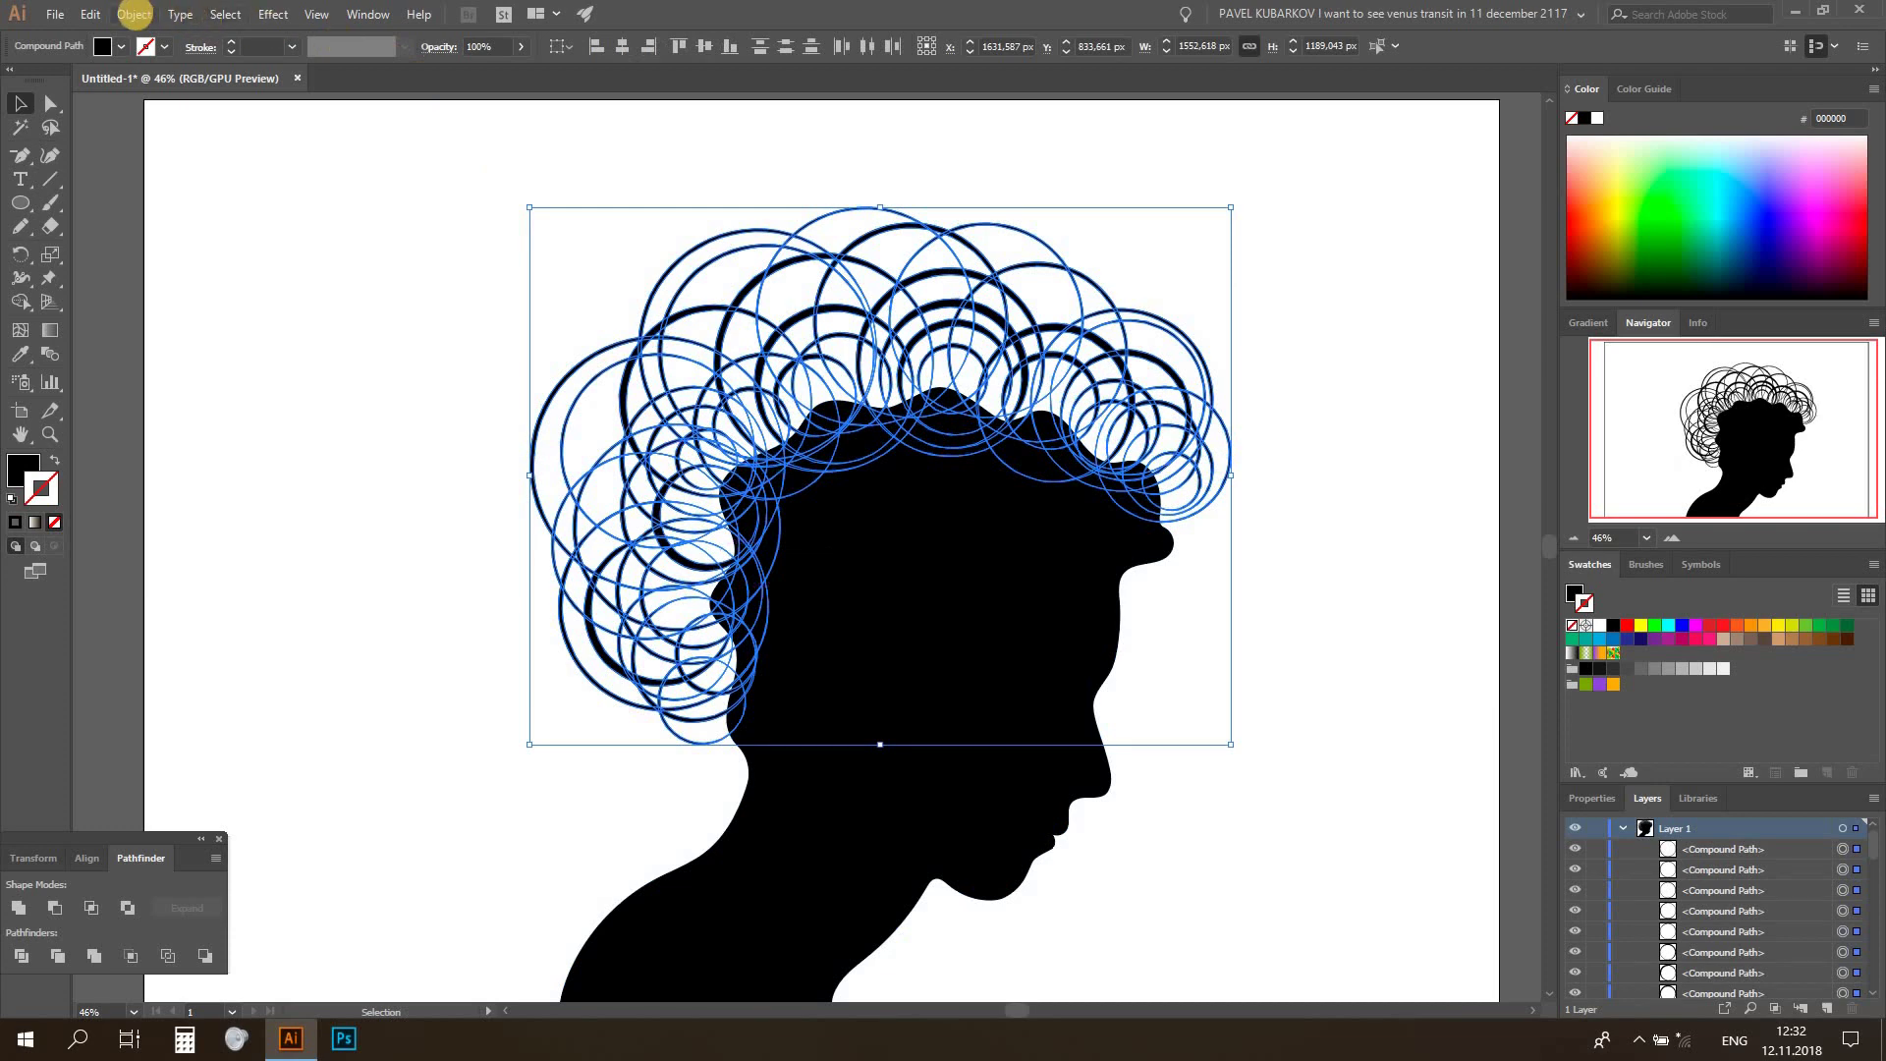
Group the outlined hair circles and deselect them
{"action": "left_click", "coordinate": [133, 14]}
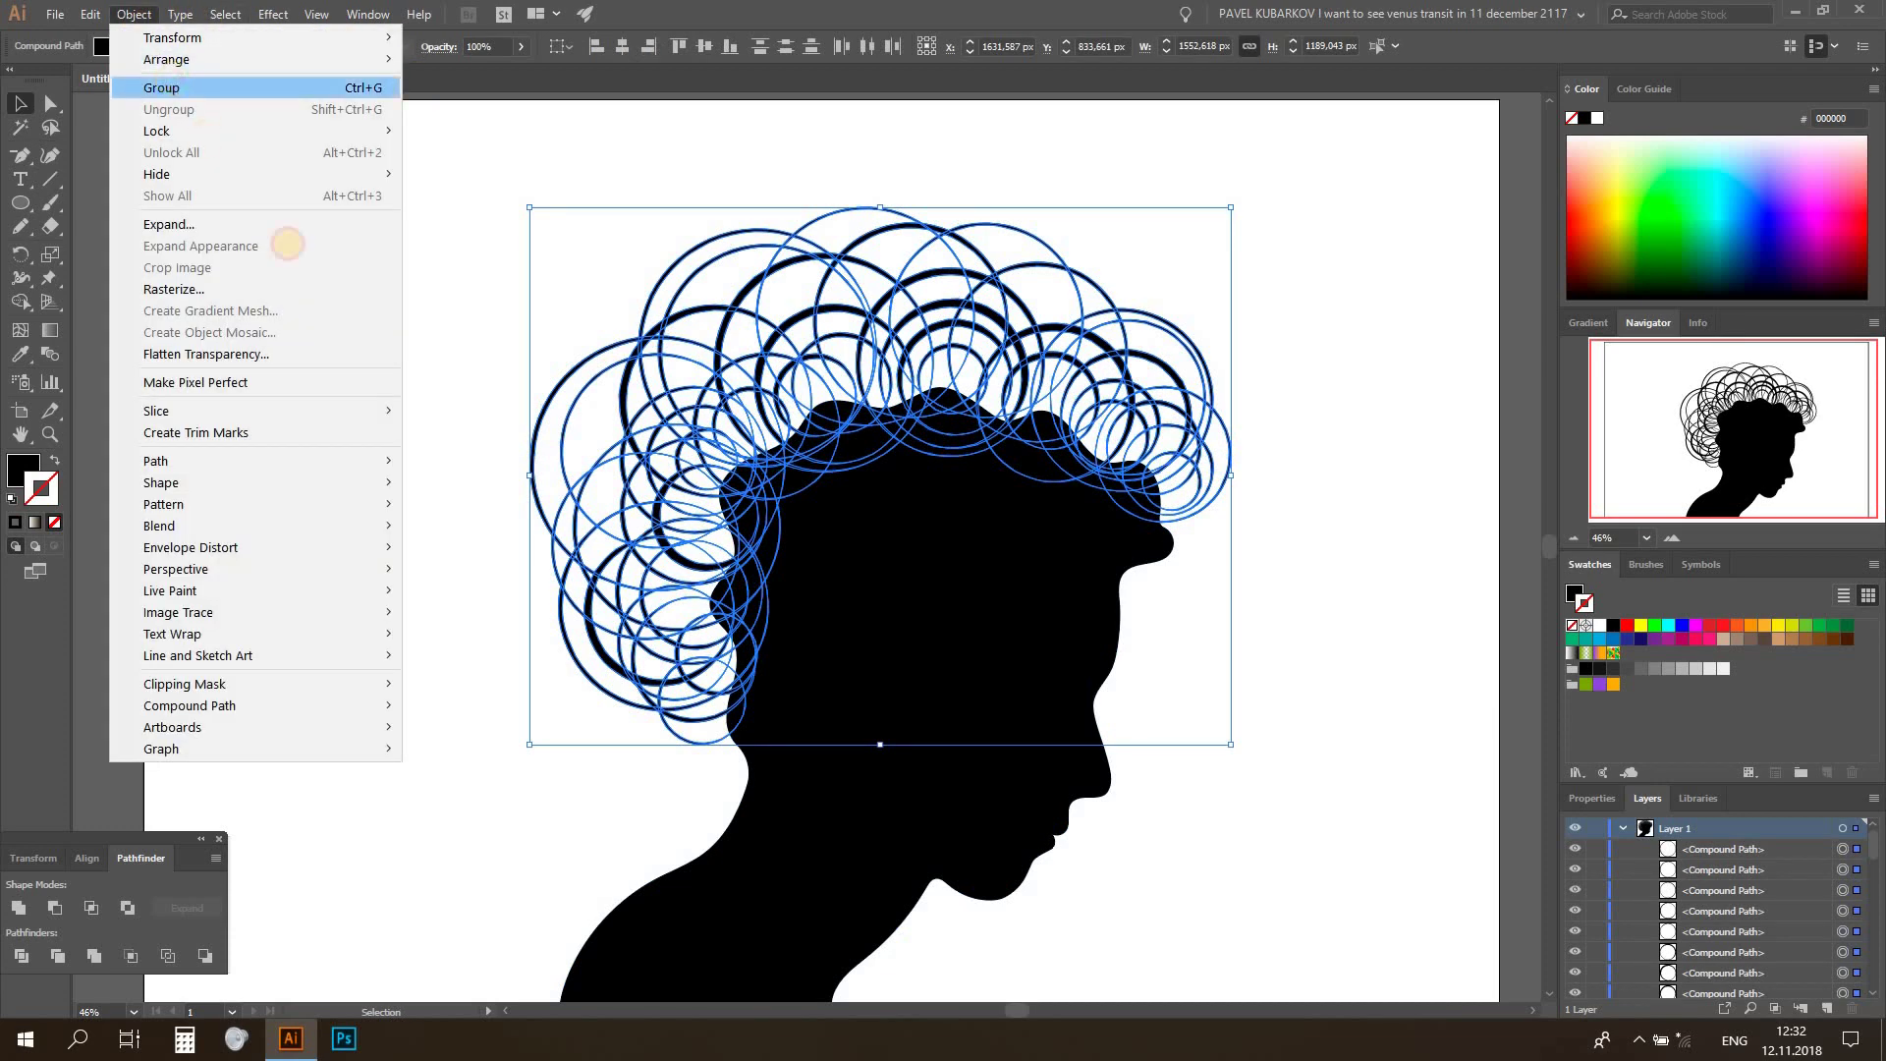
{"action": "left_click", "coordinate": [172, 80]}
{"action": "left_click", "coordinate": [1609, 862]}
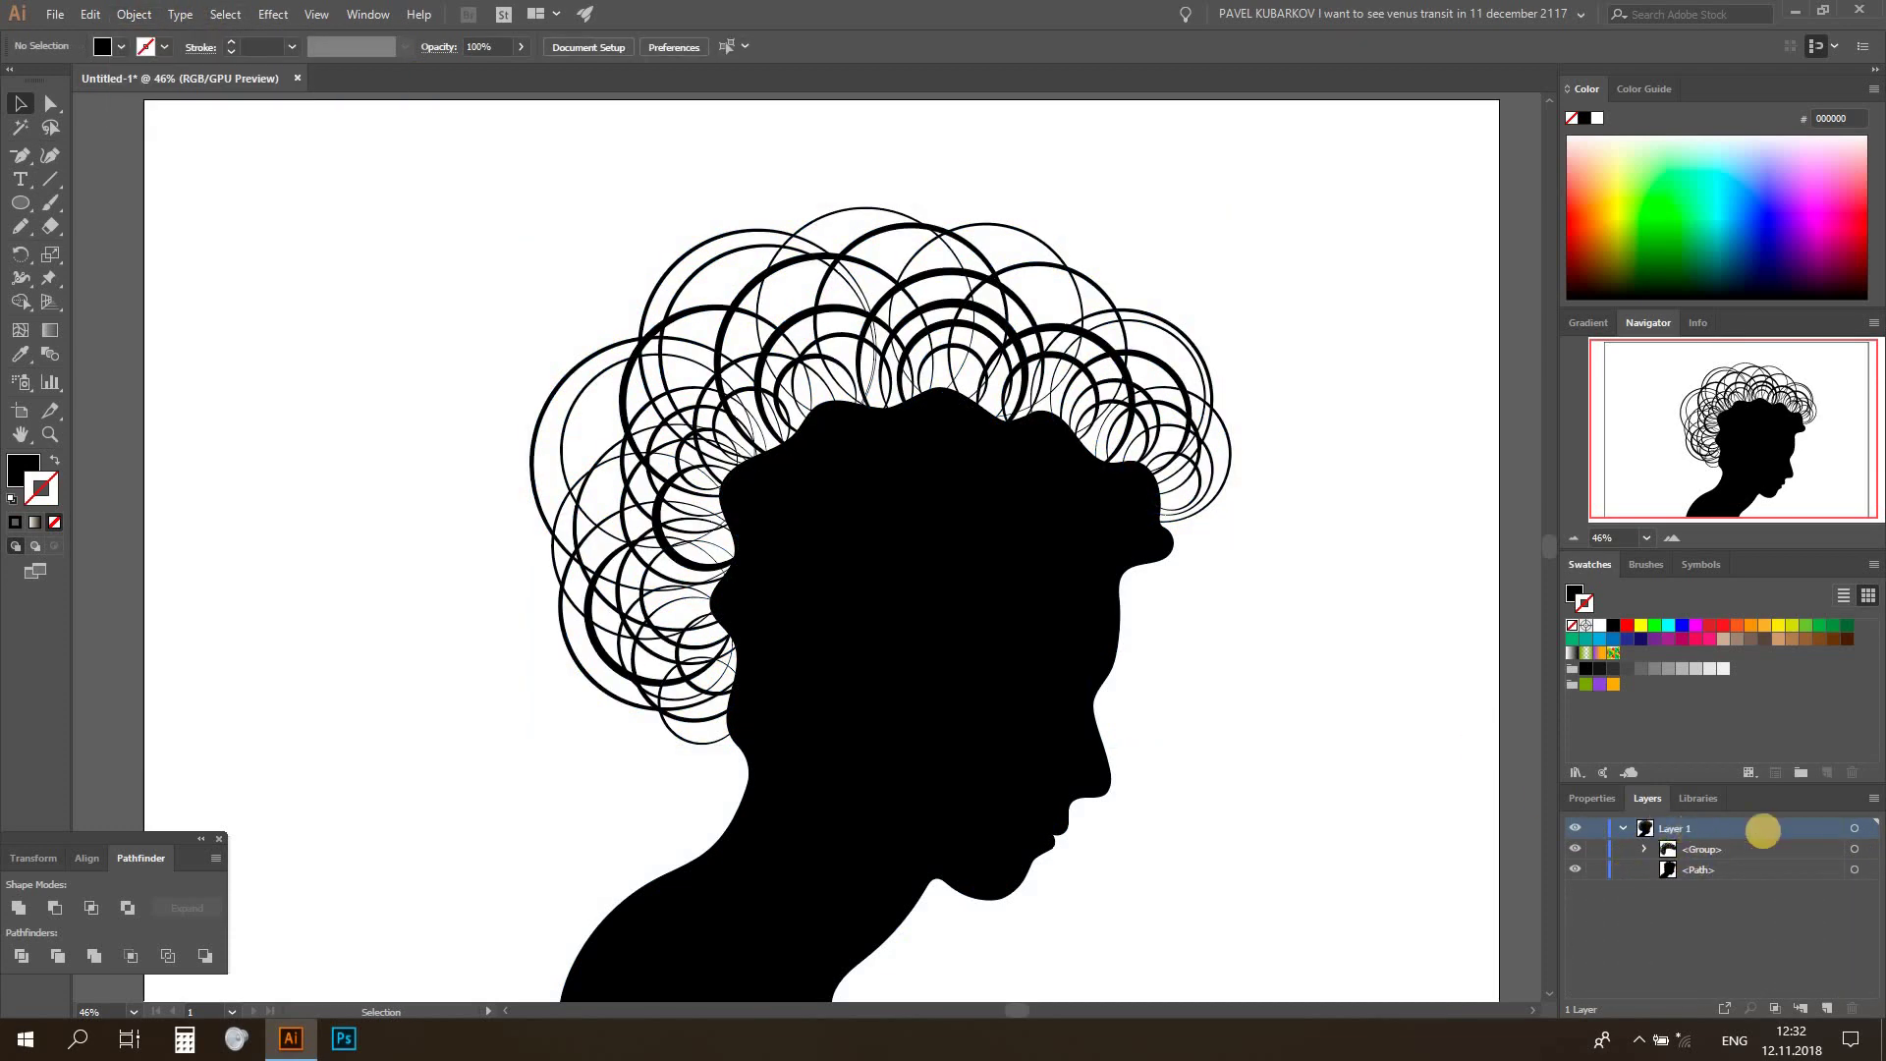
Check the hair group and silhouette by toggling their visibility and selecting them together
{"action": "left_click", "coordinate": [1577, 849]}
{"action": "left_click", "coordinate": [1576, 849]}
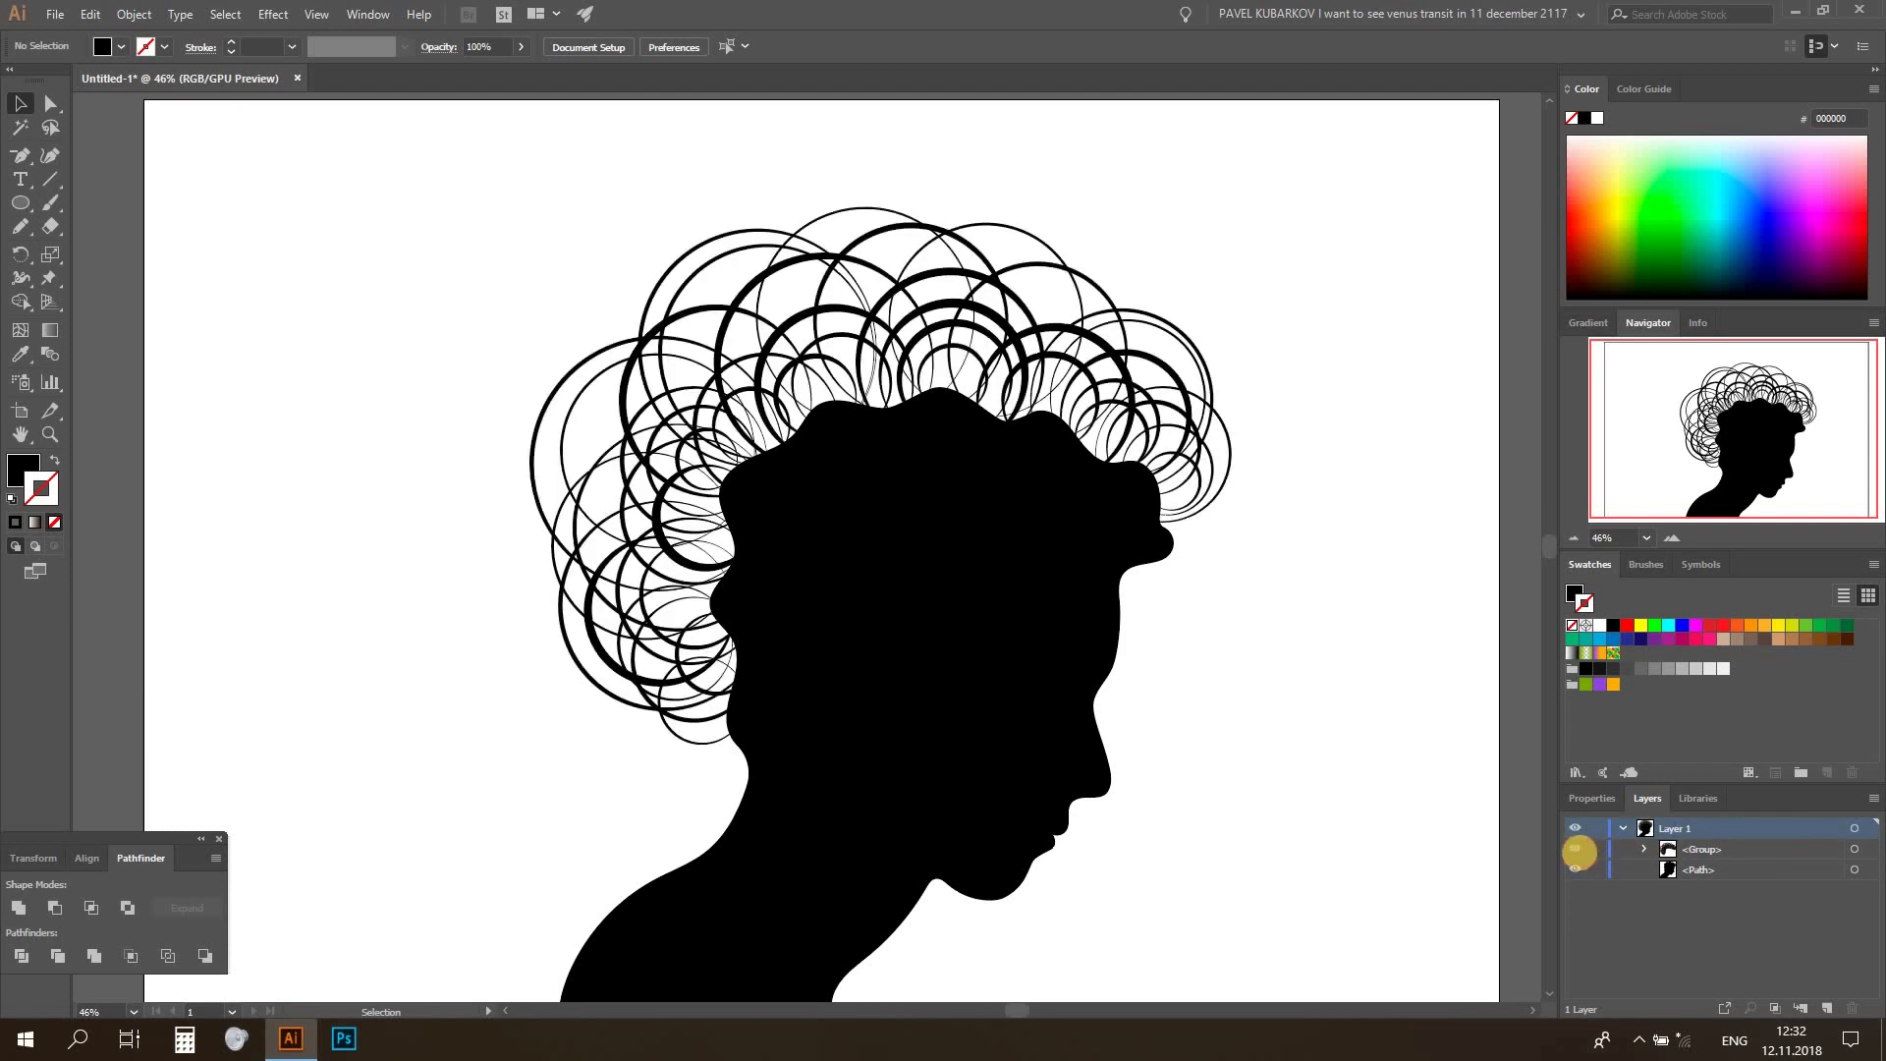
{"action": "left_click", "coordinate": [1575, 868]}
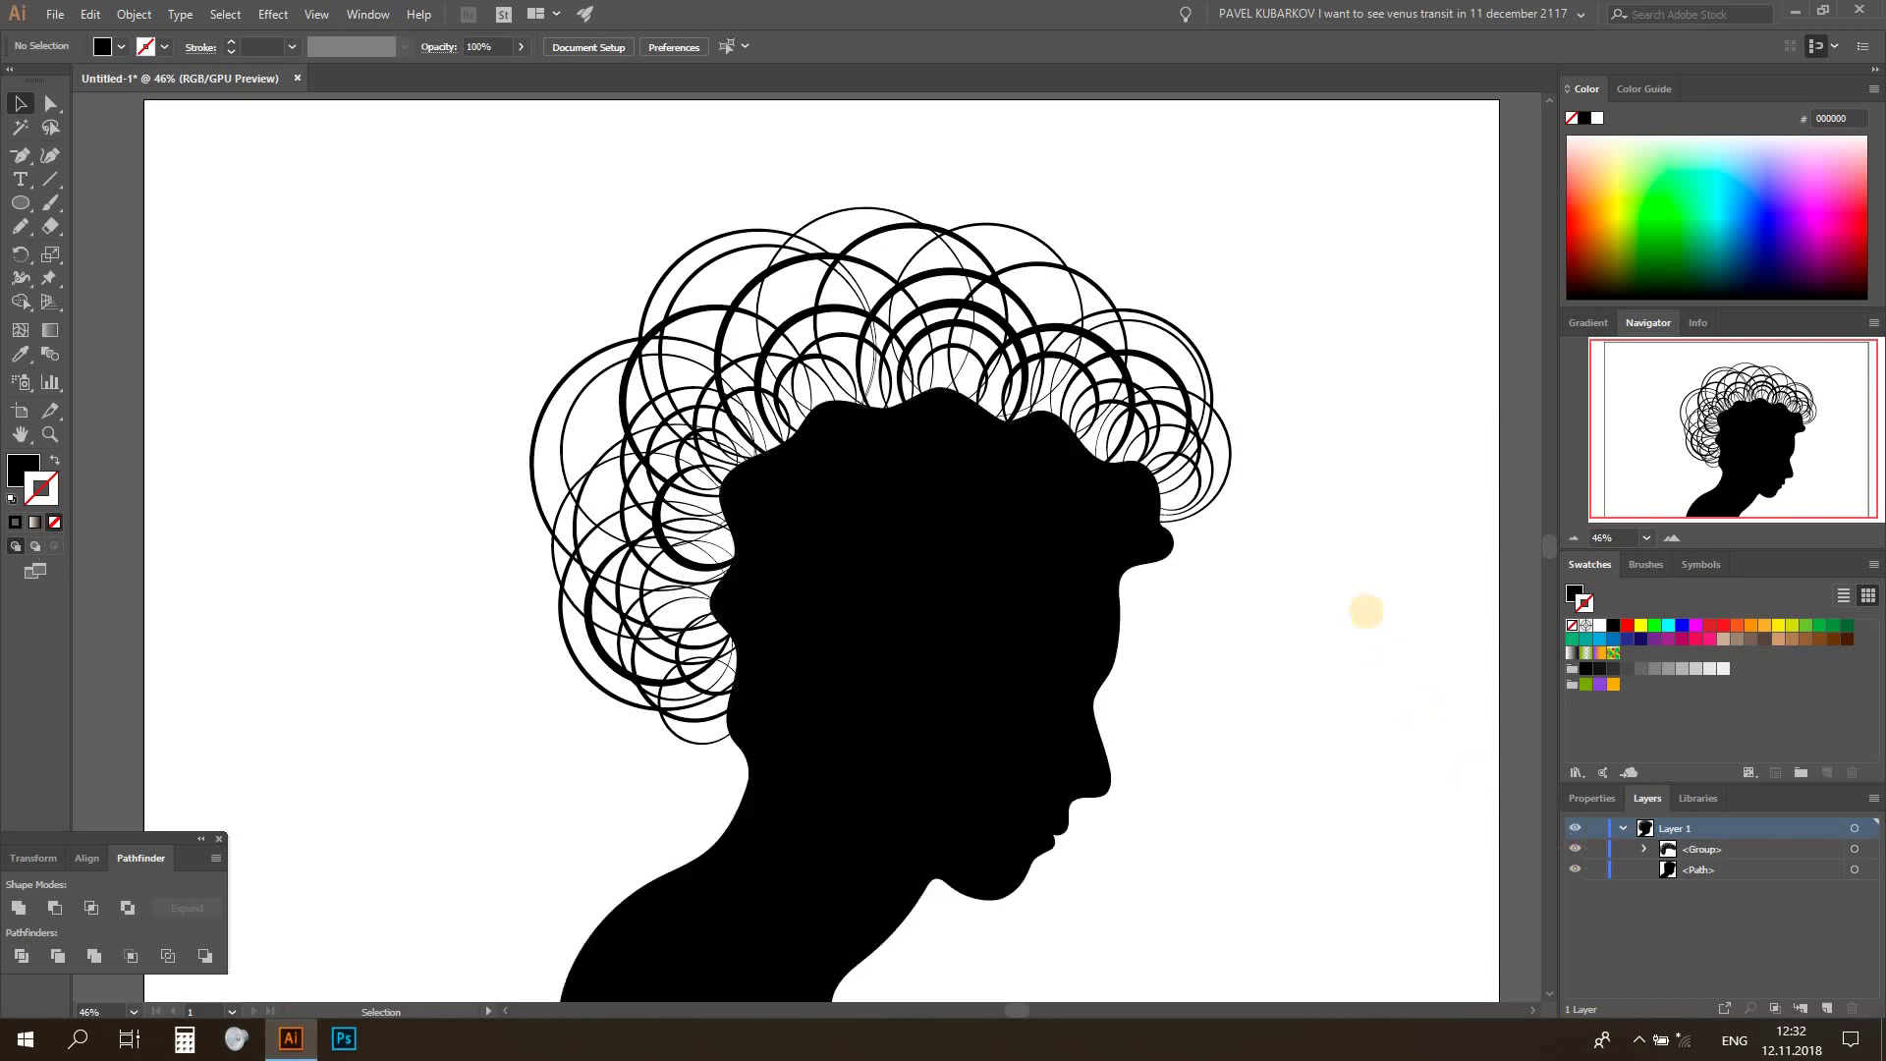
{"action": "left_click_drag", "start_coordinate": [552, 804], "coordinate": [1025, 642]}
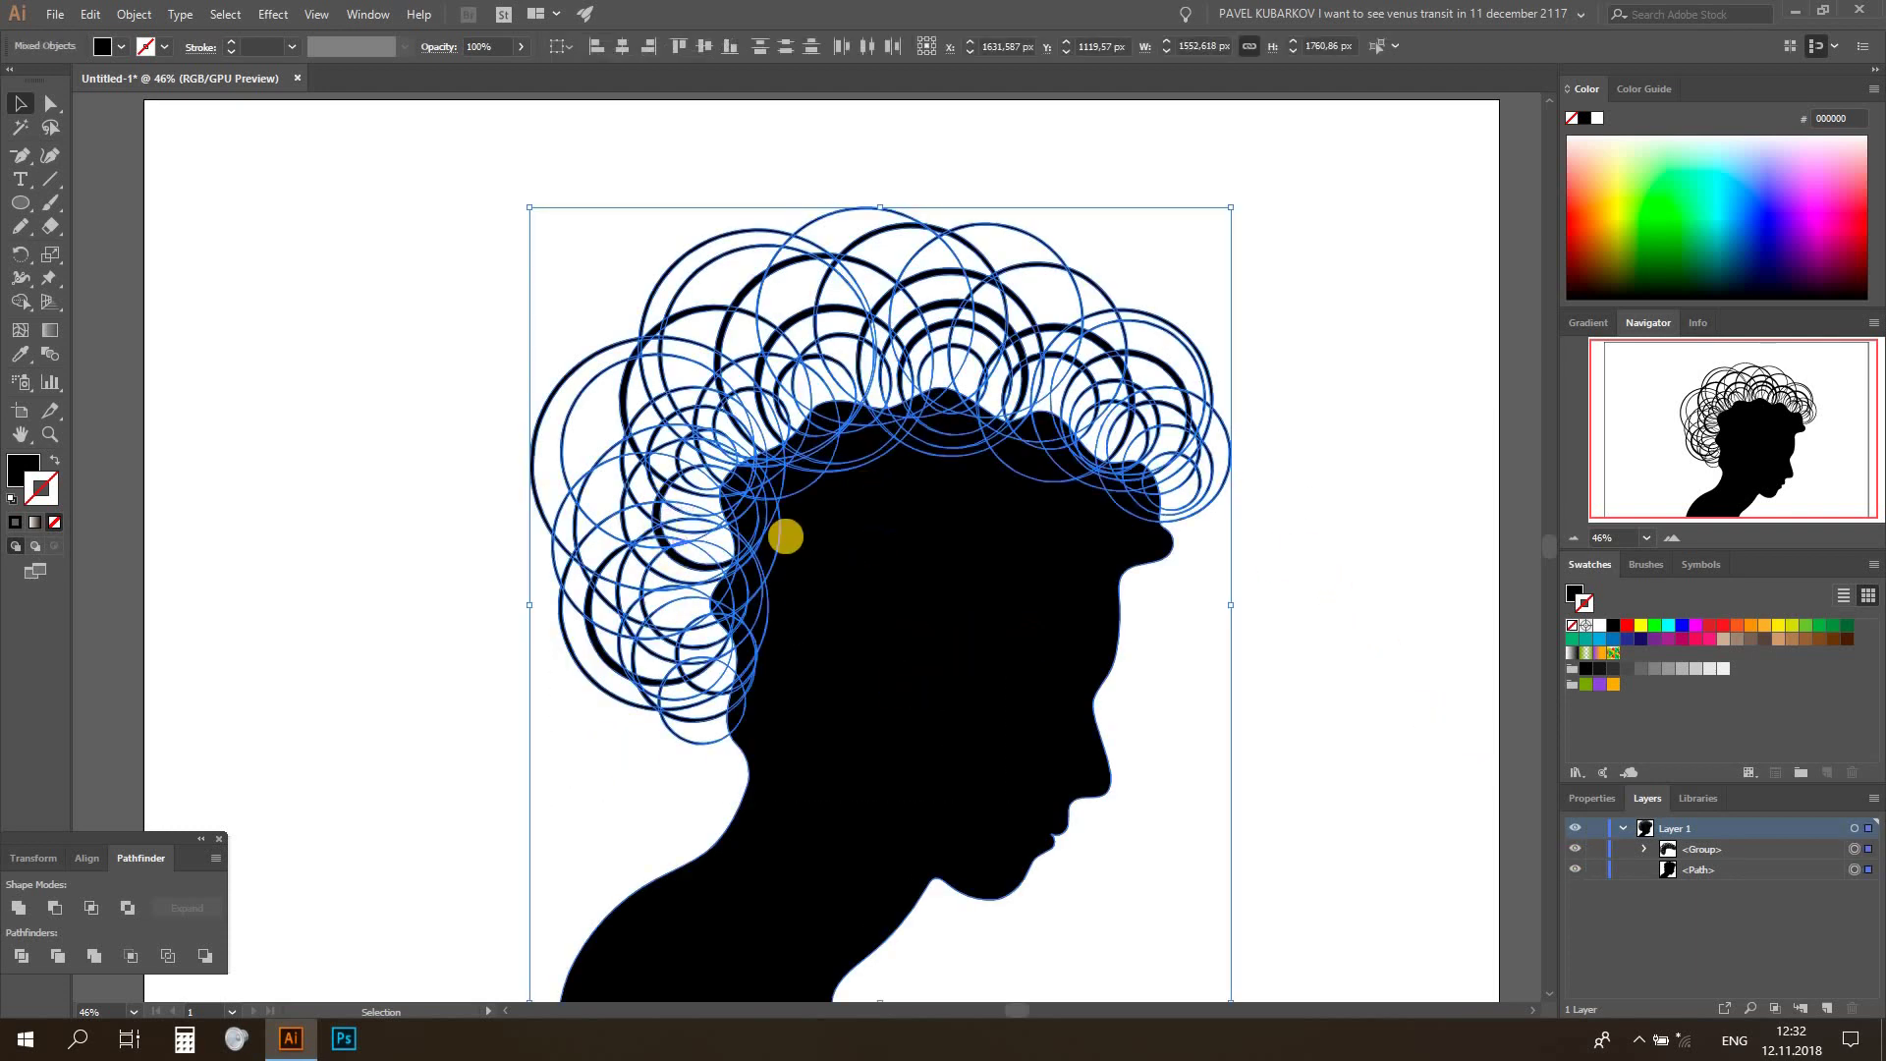
{"action": "left_click", "coordinate": [1339, 671]}
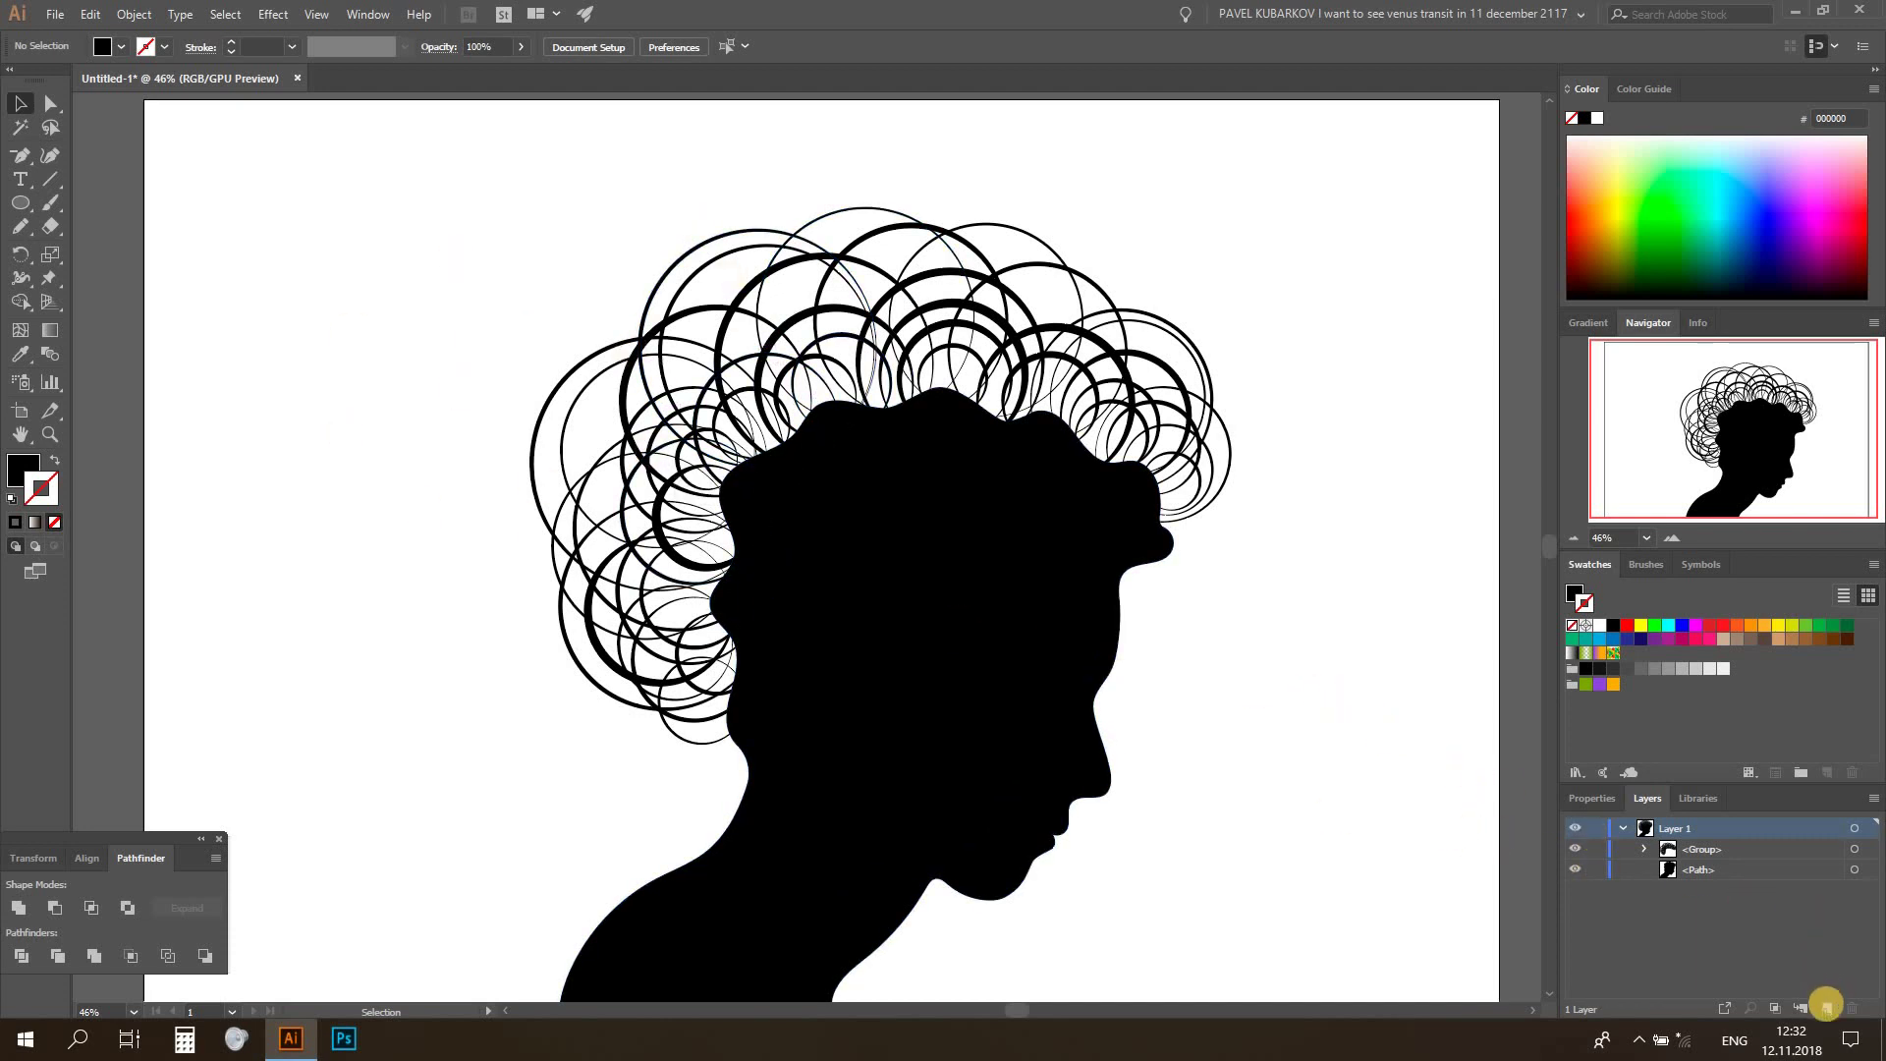
Add Layer 2 beneath Layer 1, lock Layer 1, and switch to black stroke, no fill
{"action": "left_click", "coordinate": [1825, 1006]}
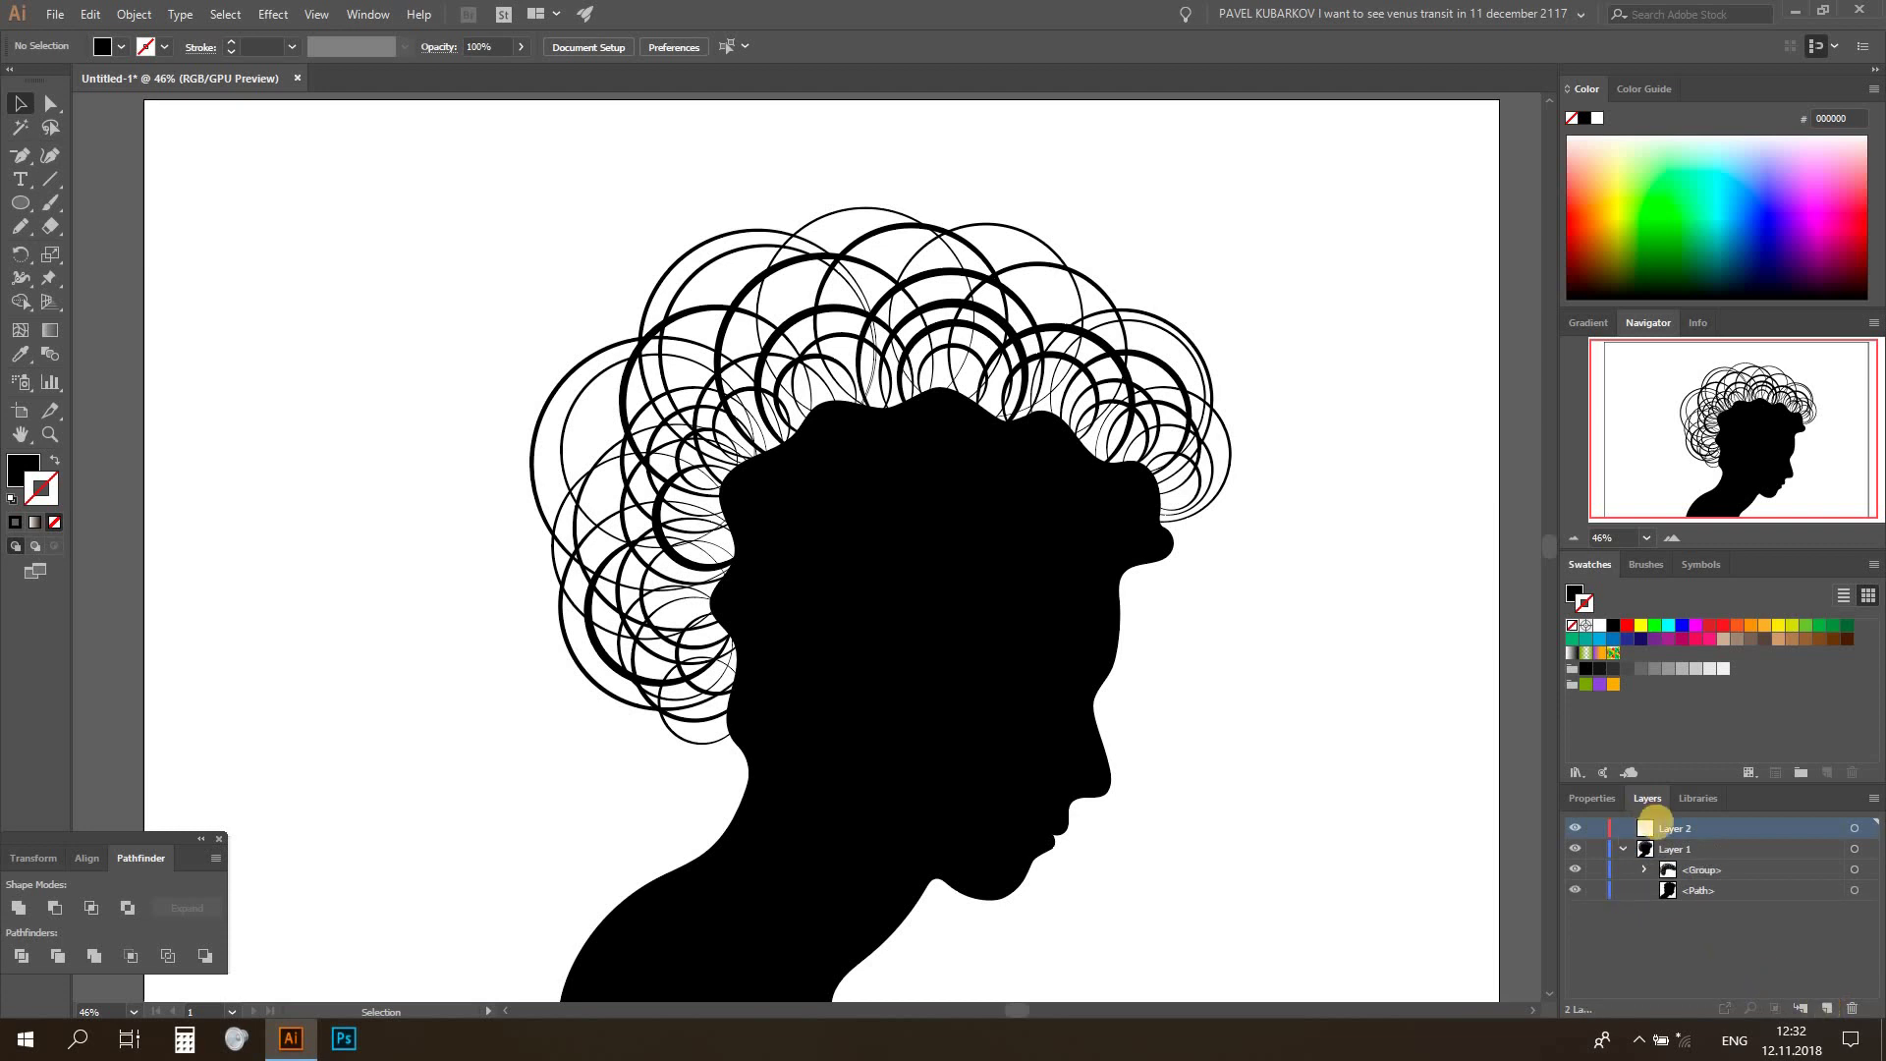
{"action": "left_click_drag", "start_coordinate": [1665, 895], "coordinate": [1665, 903]}
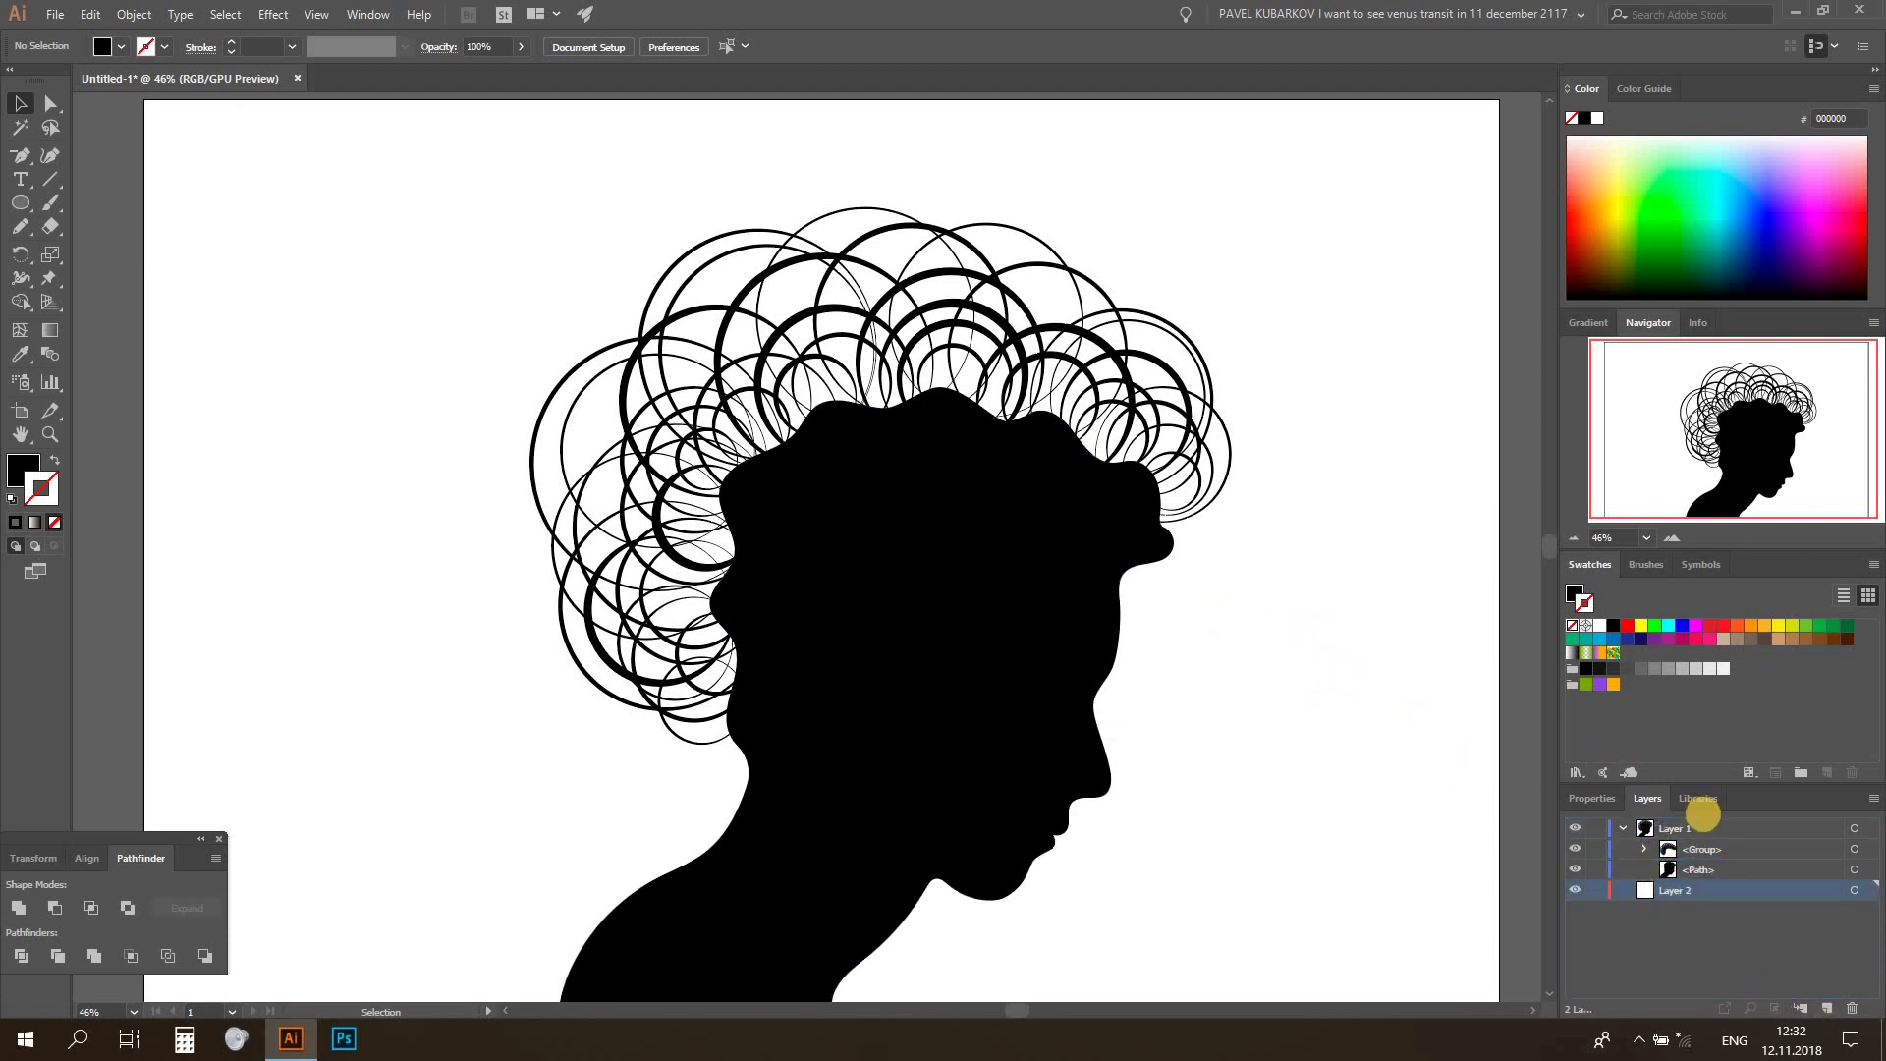
{"action": "left_click", "coordinate": [1623, 828]}
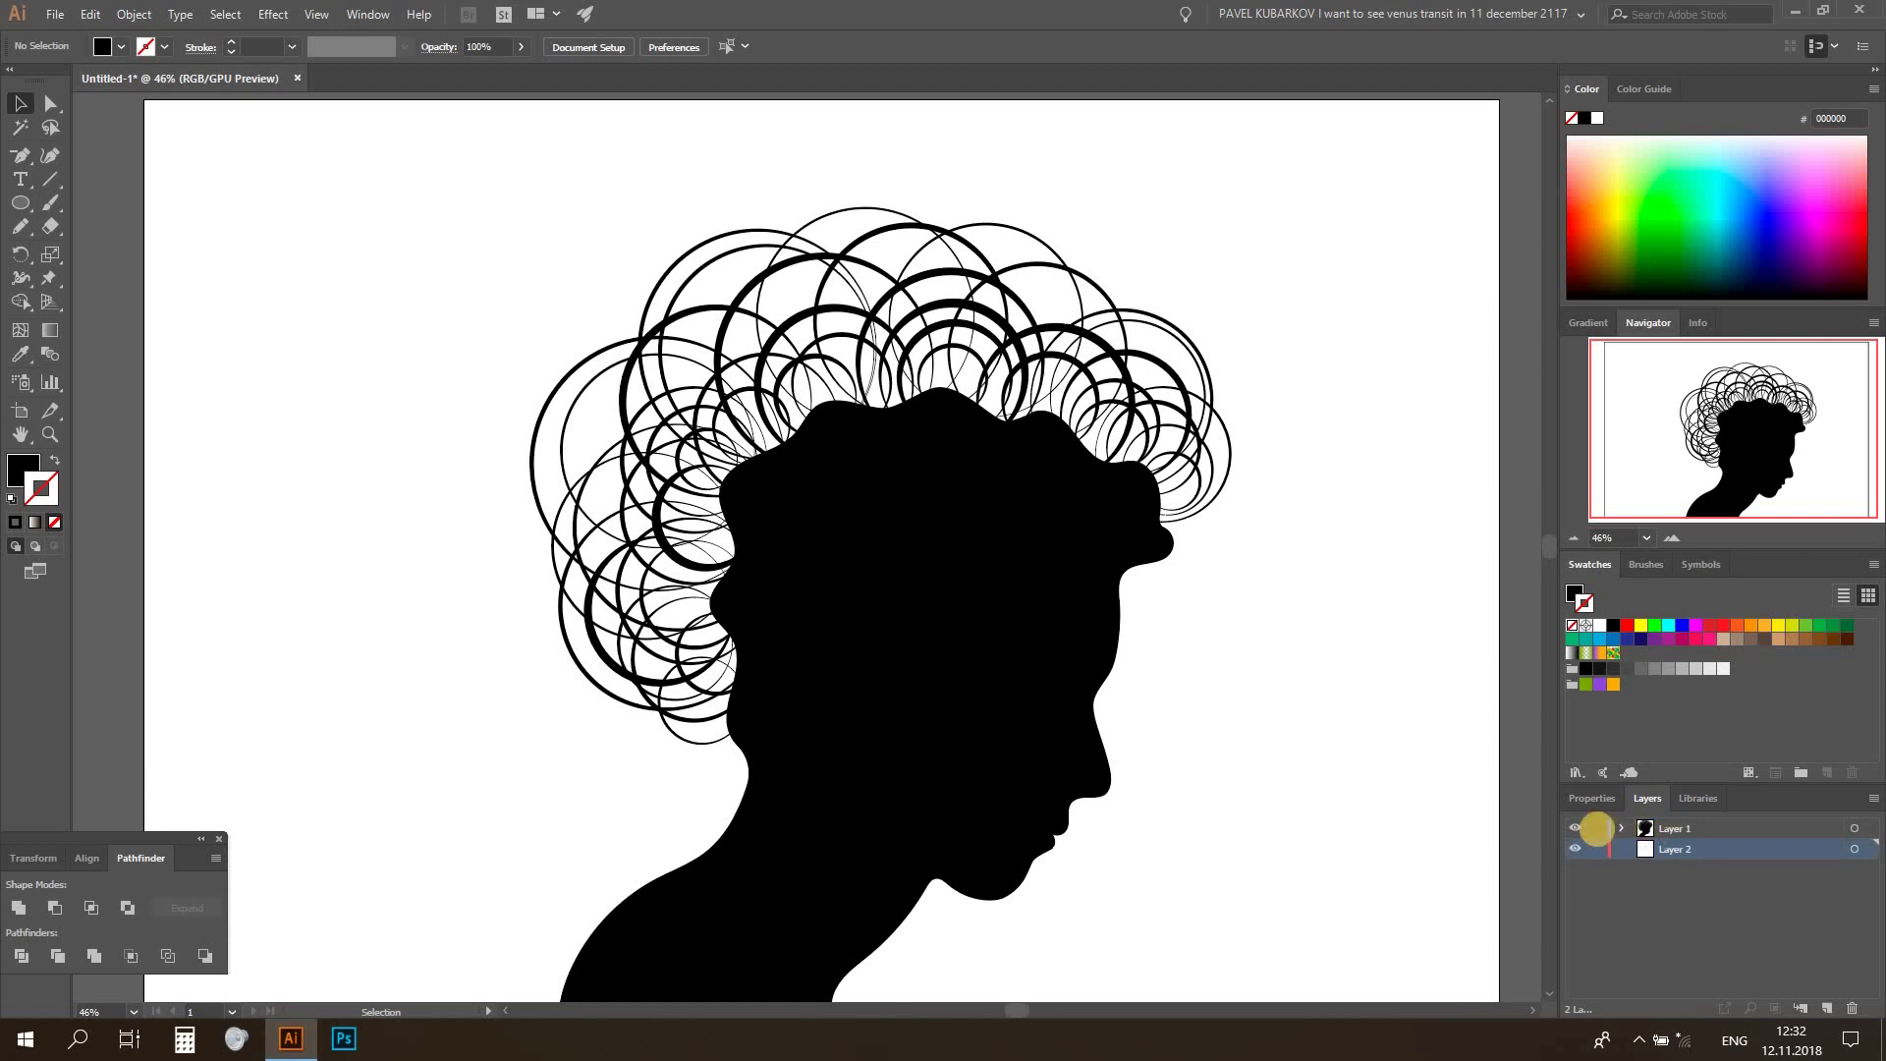
{"action": "left_click", "coordinate": [1596, 828]}
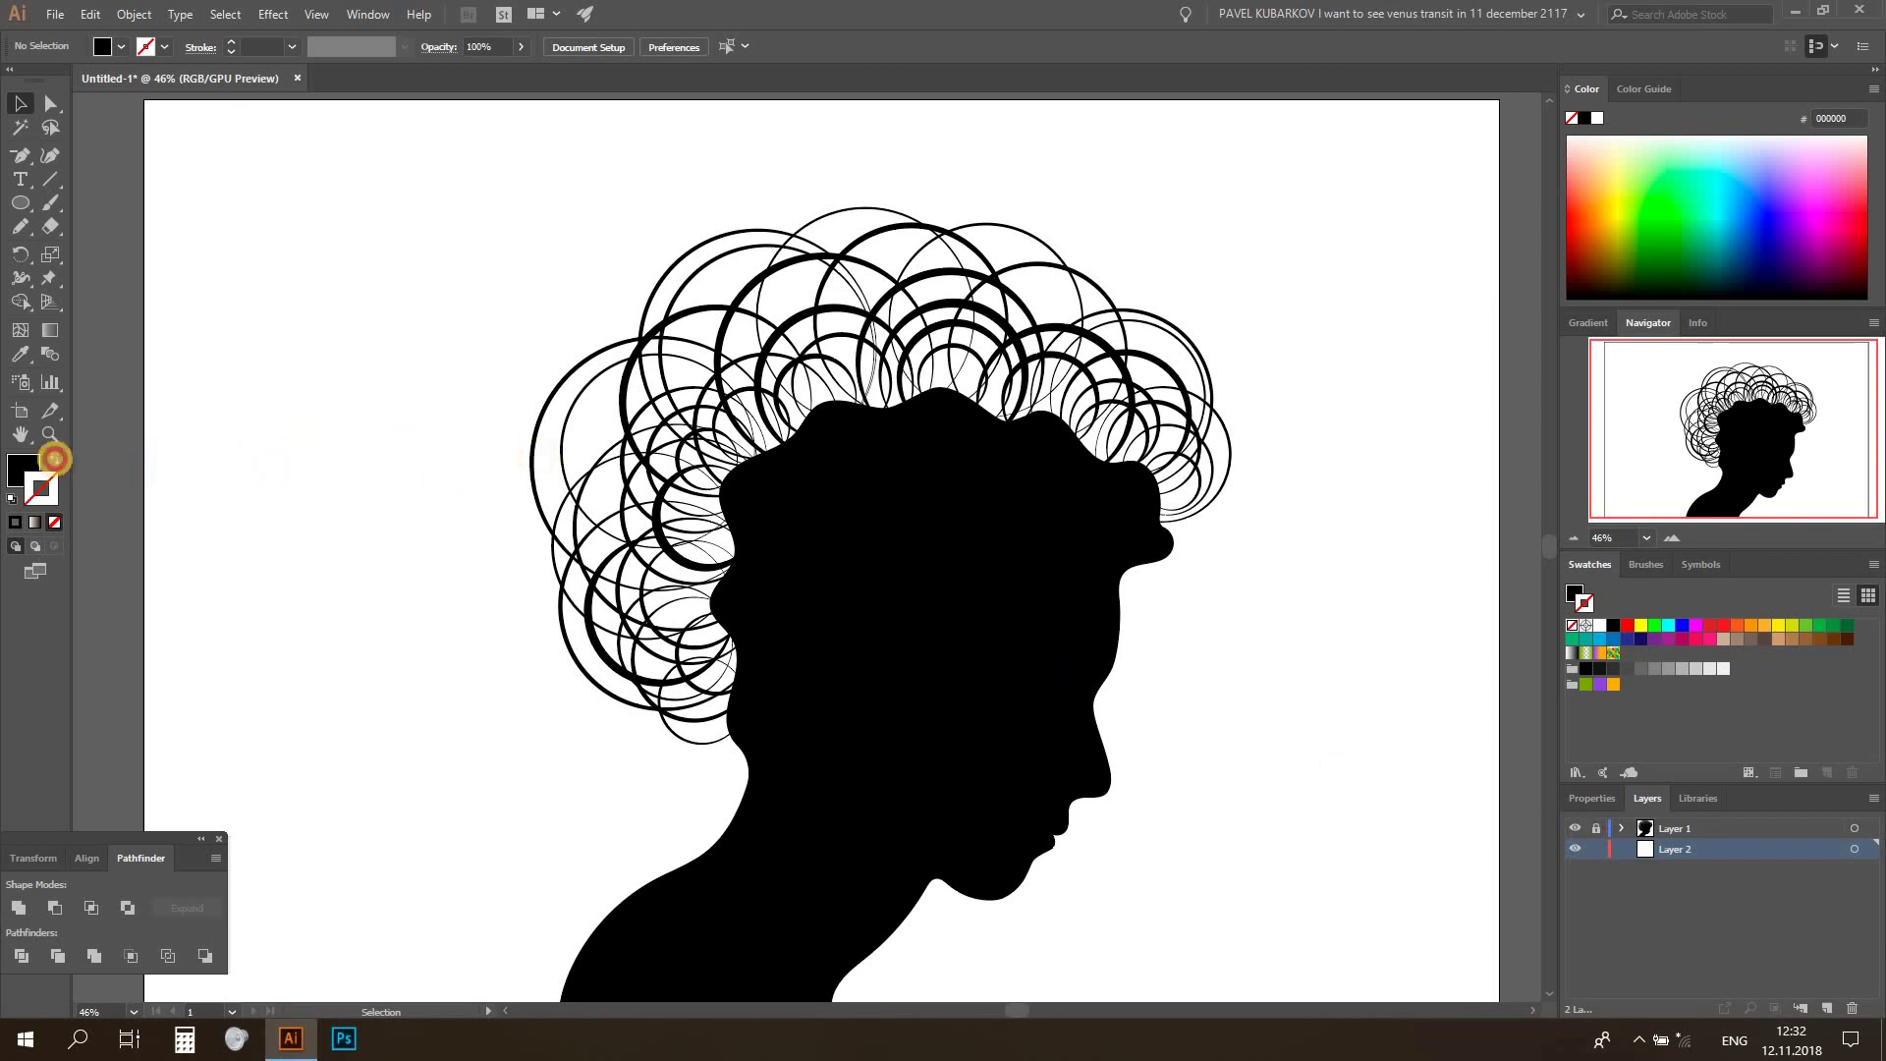
{"action": "left_click", "coordinate": [54, 458]}
Draw a large circle left of the hair with a 20 pt stroke
{"action": "key", "text": "l"}
{"action": "left_click_drag", "start_coordinate": [373, 235], "coordinate": [661, 523]}
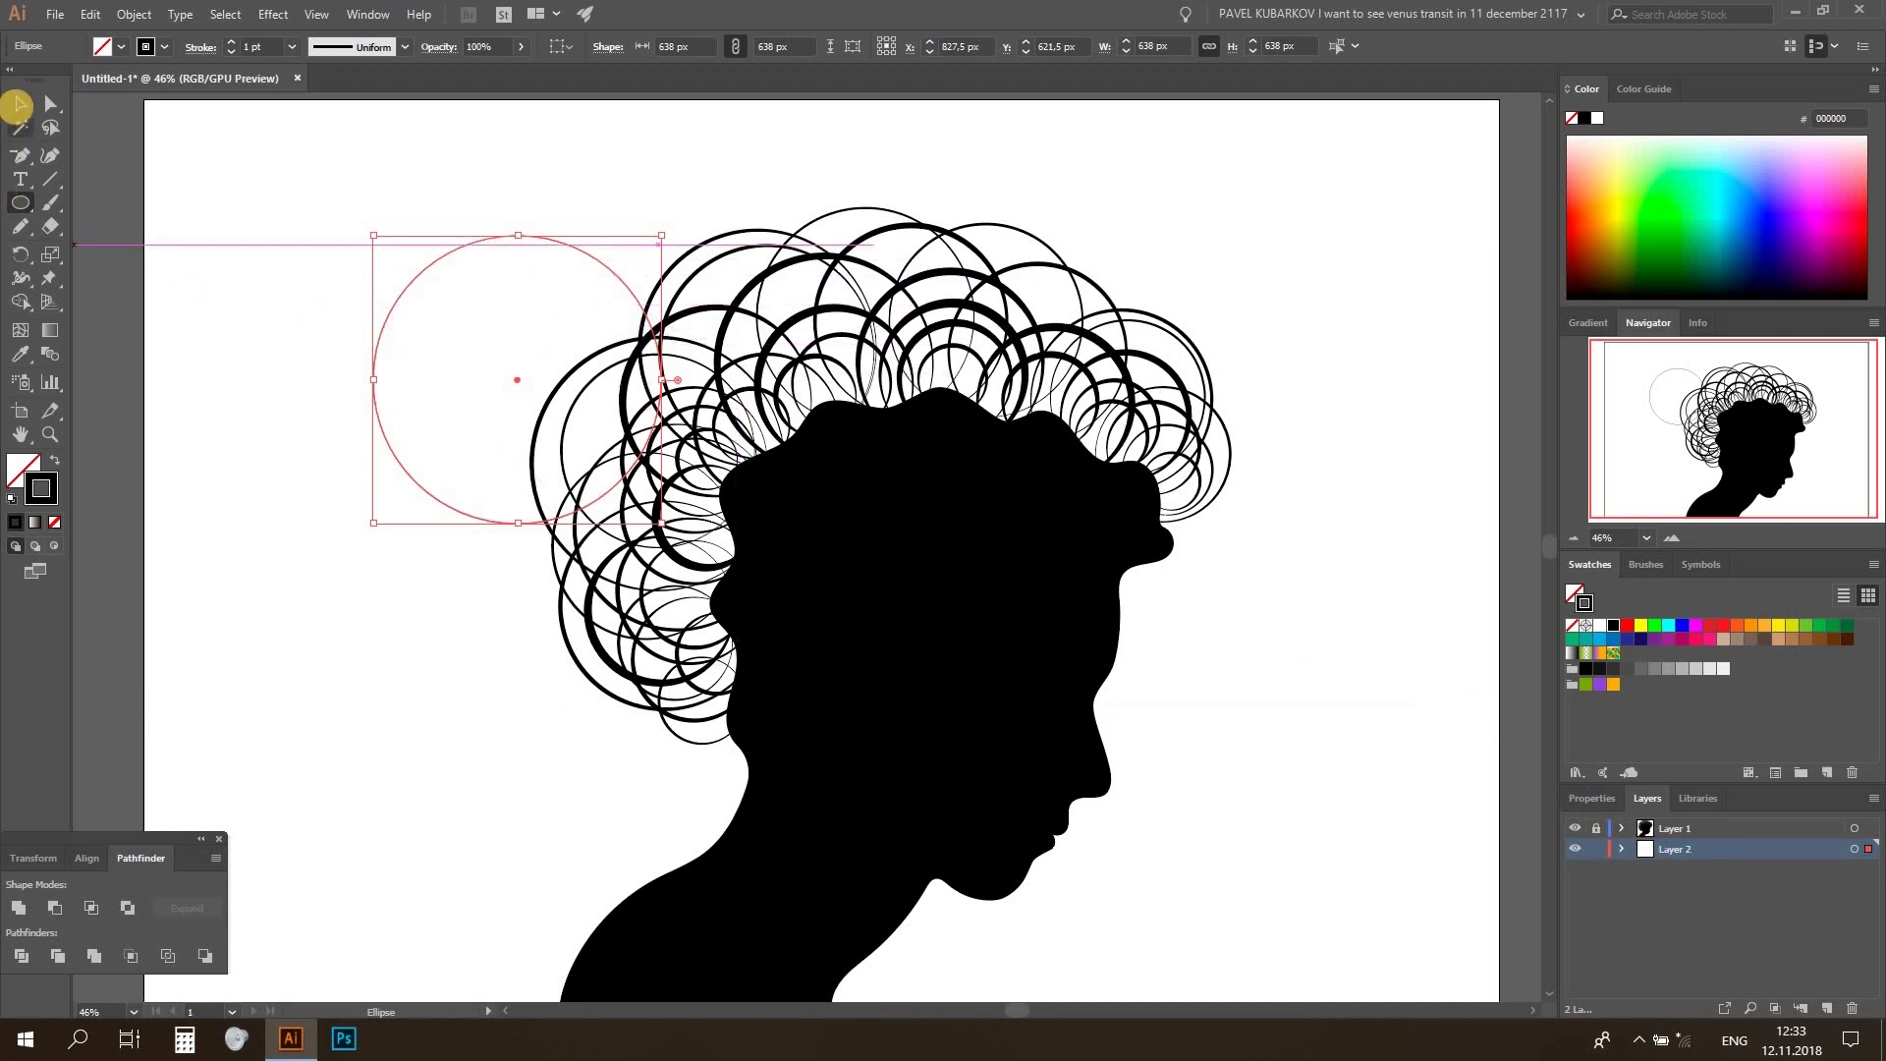
{"action": "left_click", "coordinate": [20, 103]}
{"action": "left_click", "coordinate": [292, 46]}
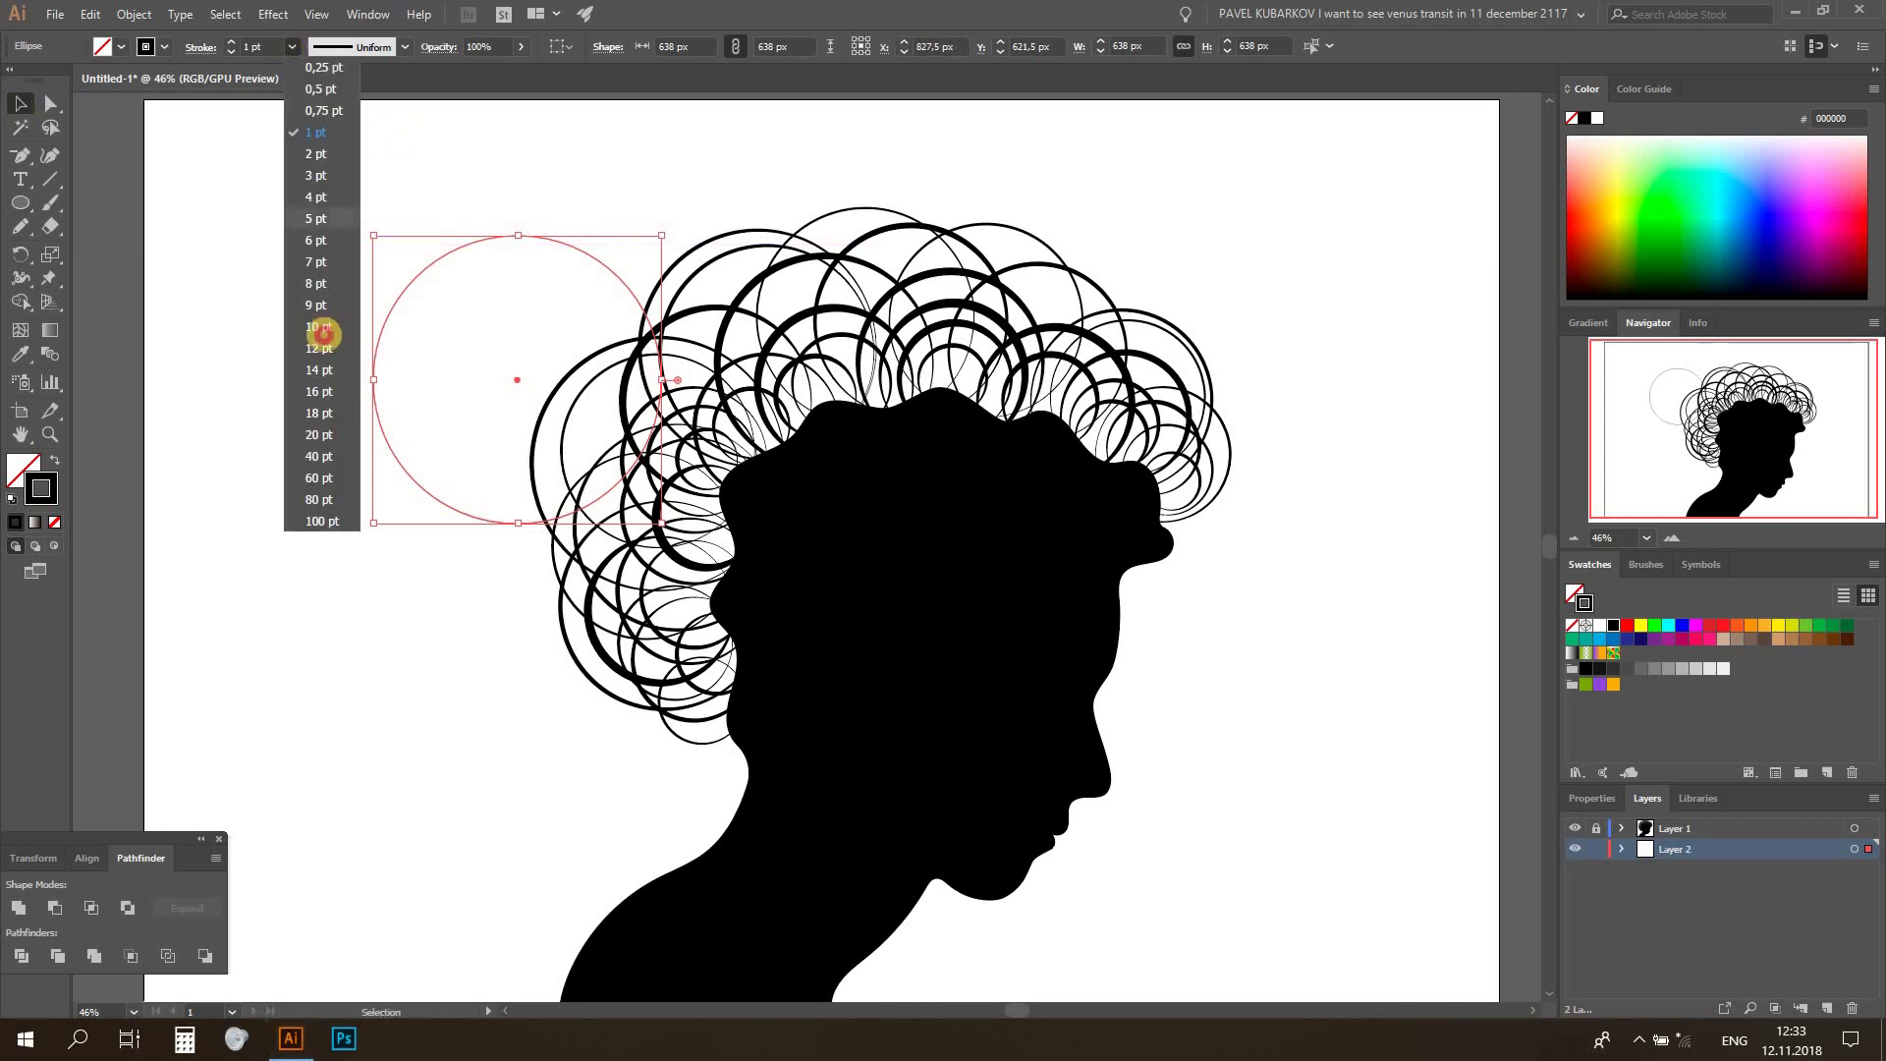
{"action": "left_click", "coordinate": [320, 332]}
{"action": "left_click", "coordinate": [292, 47]}
{"action": "left_click", "coordinate": [320, 354]}
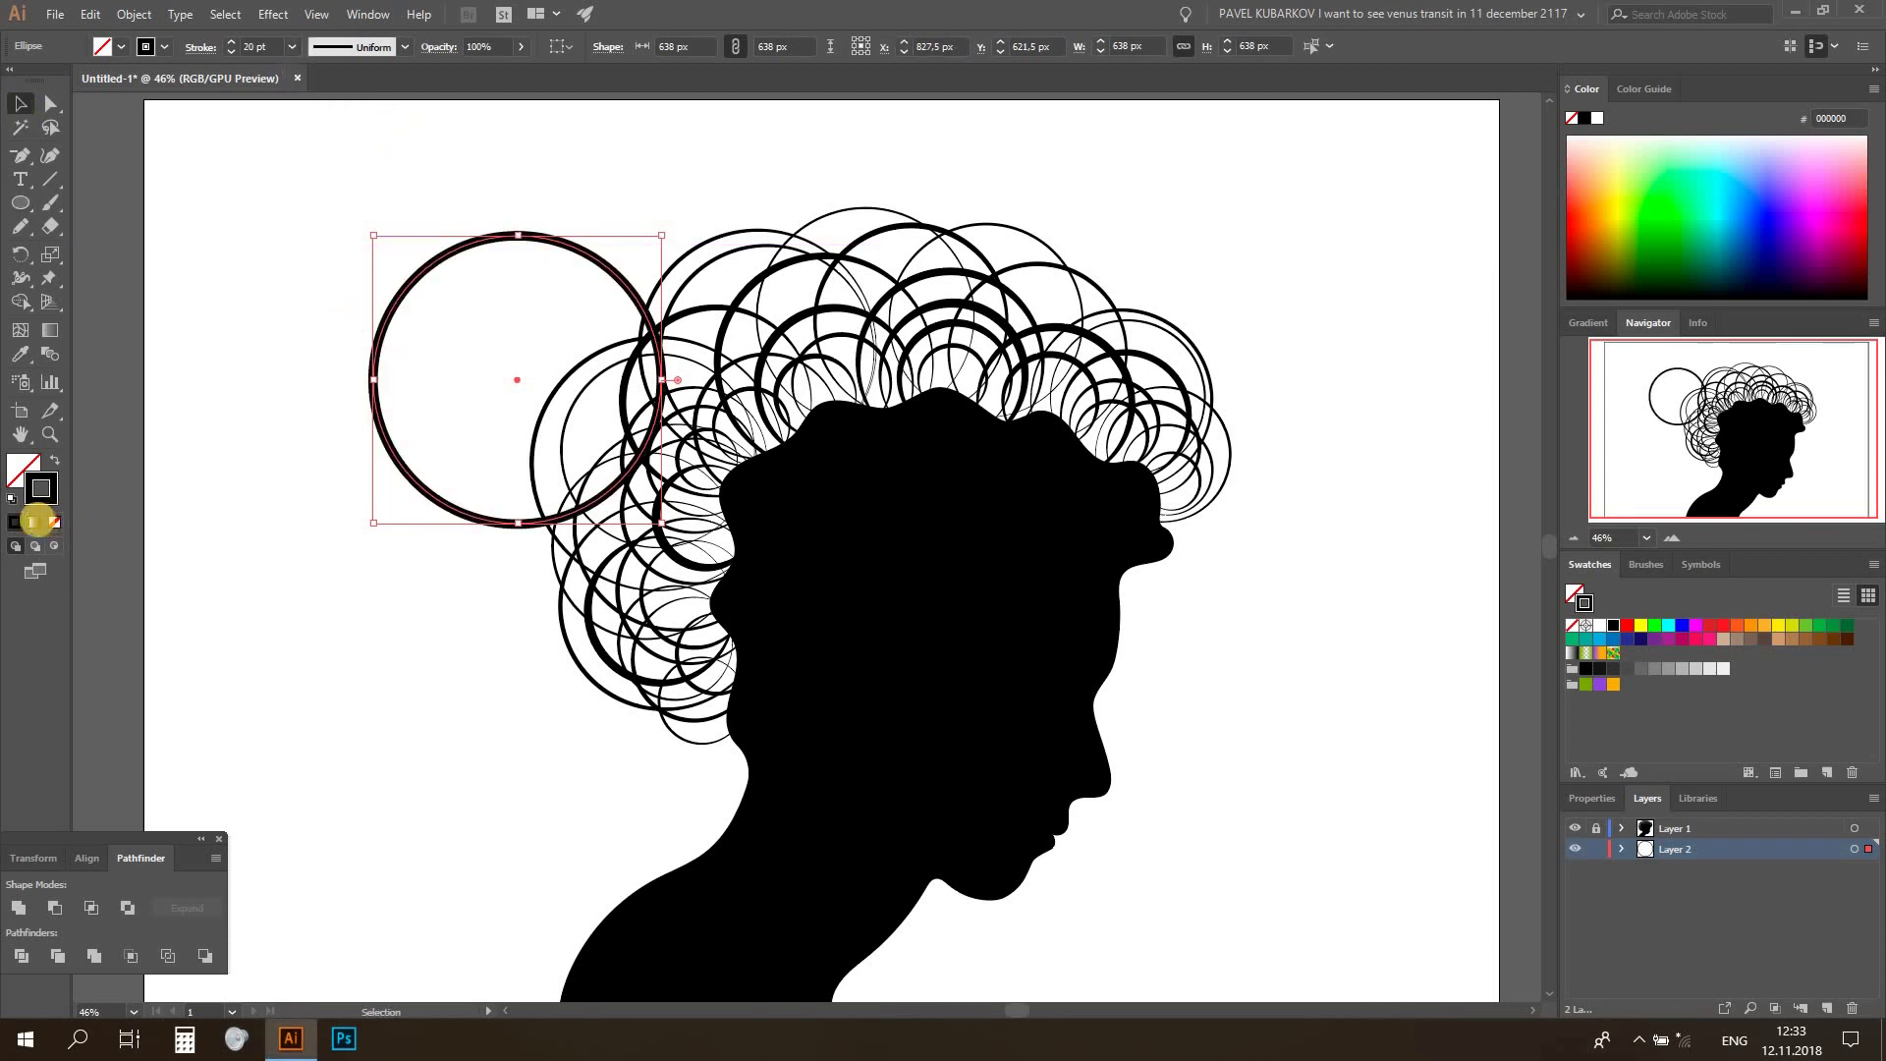
Apply the White, Black gradient to the stroke and make its end stop bright cyan-blue
{"action": "left_click", "coordinate": [35, 521]}
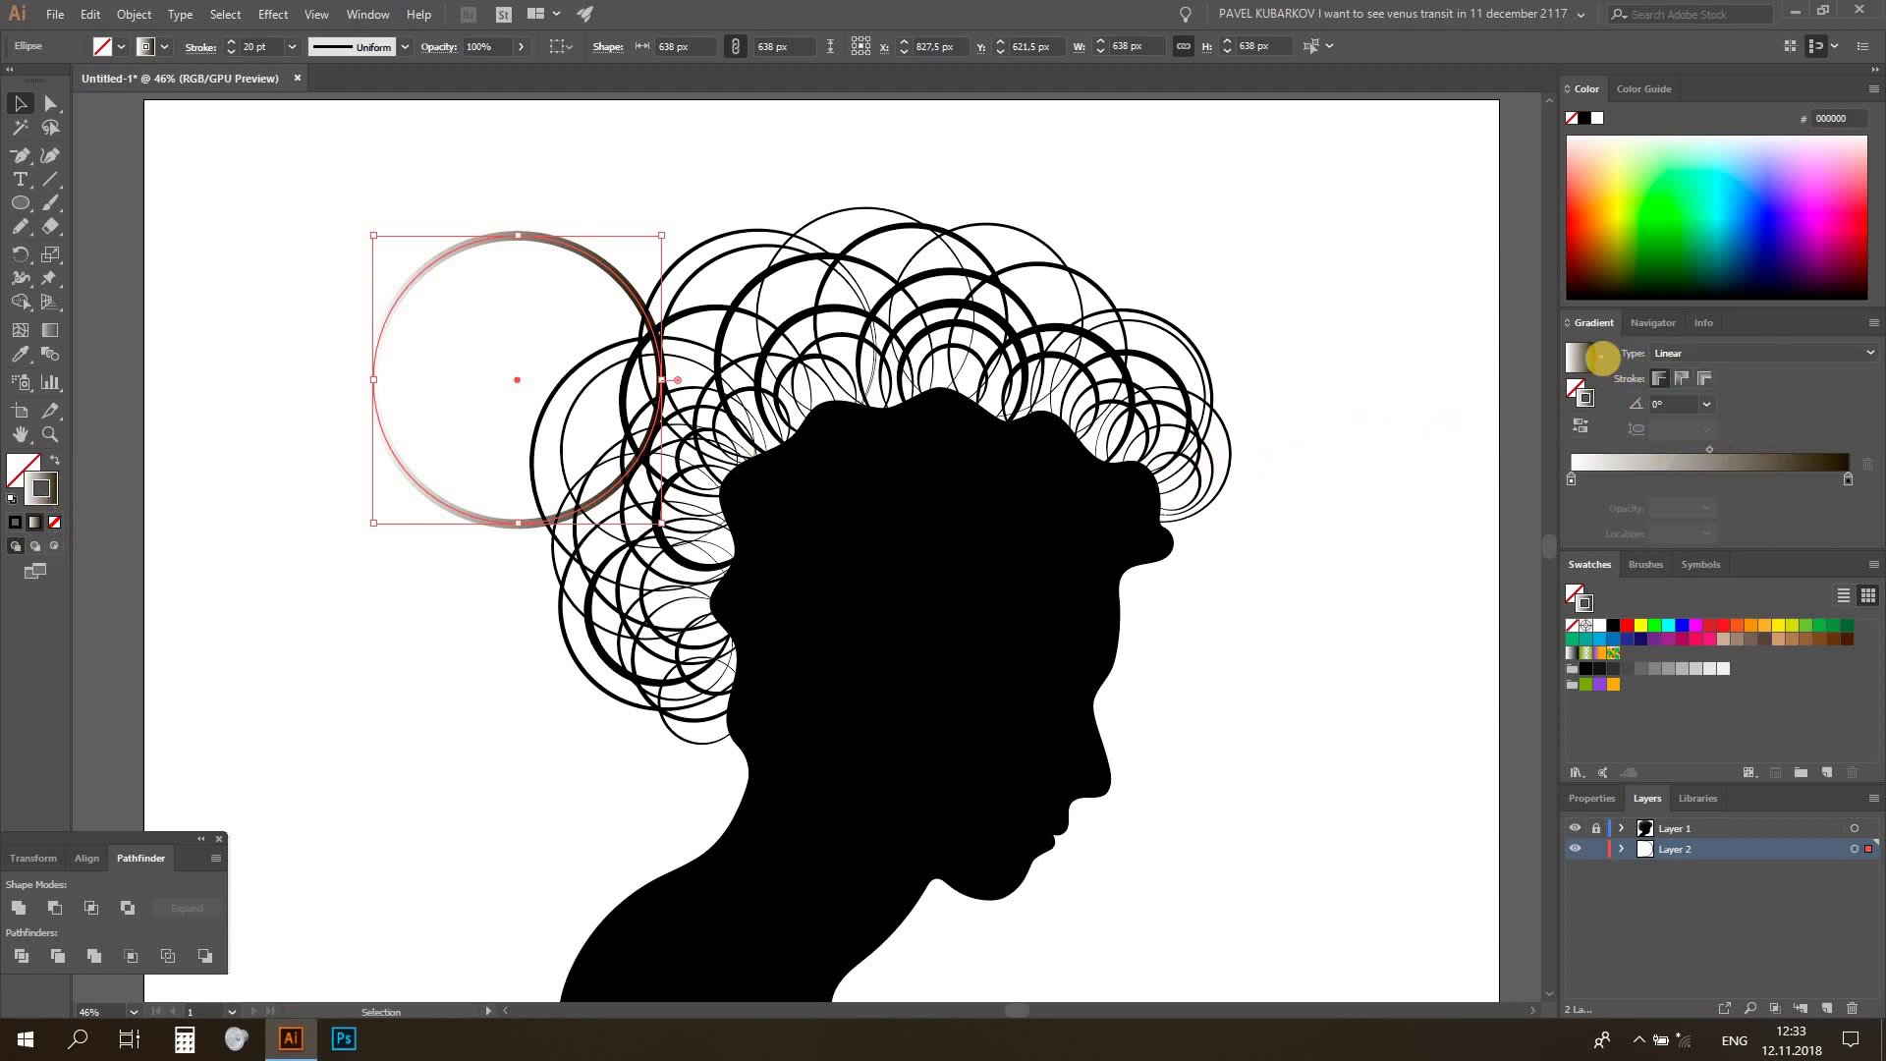
{"action": "left_click", "coordinate": [1602, 357]}
{"action": "left_click", "coordinate": [1575, 387]}
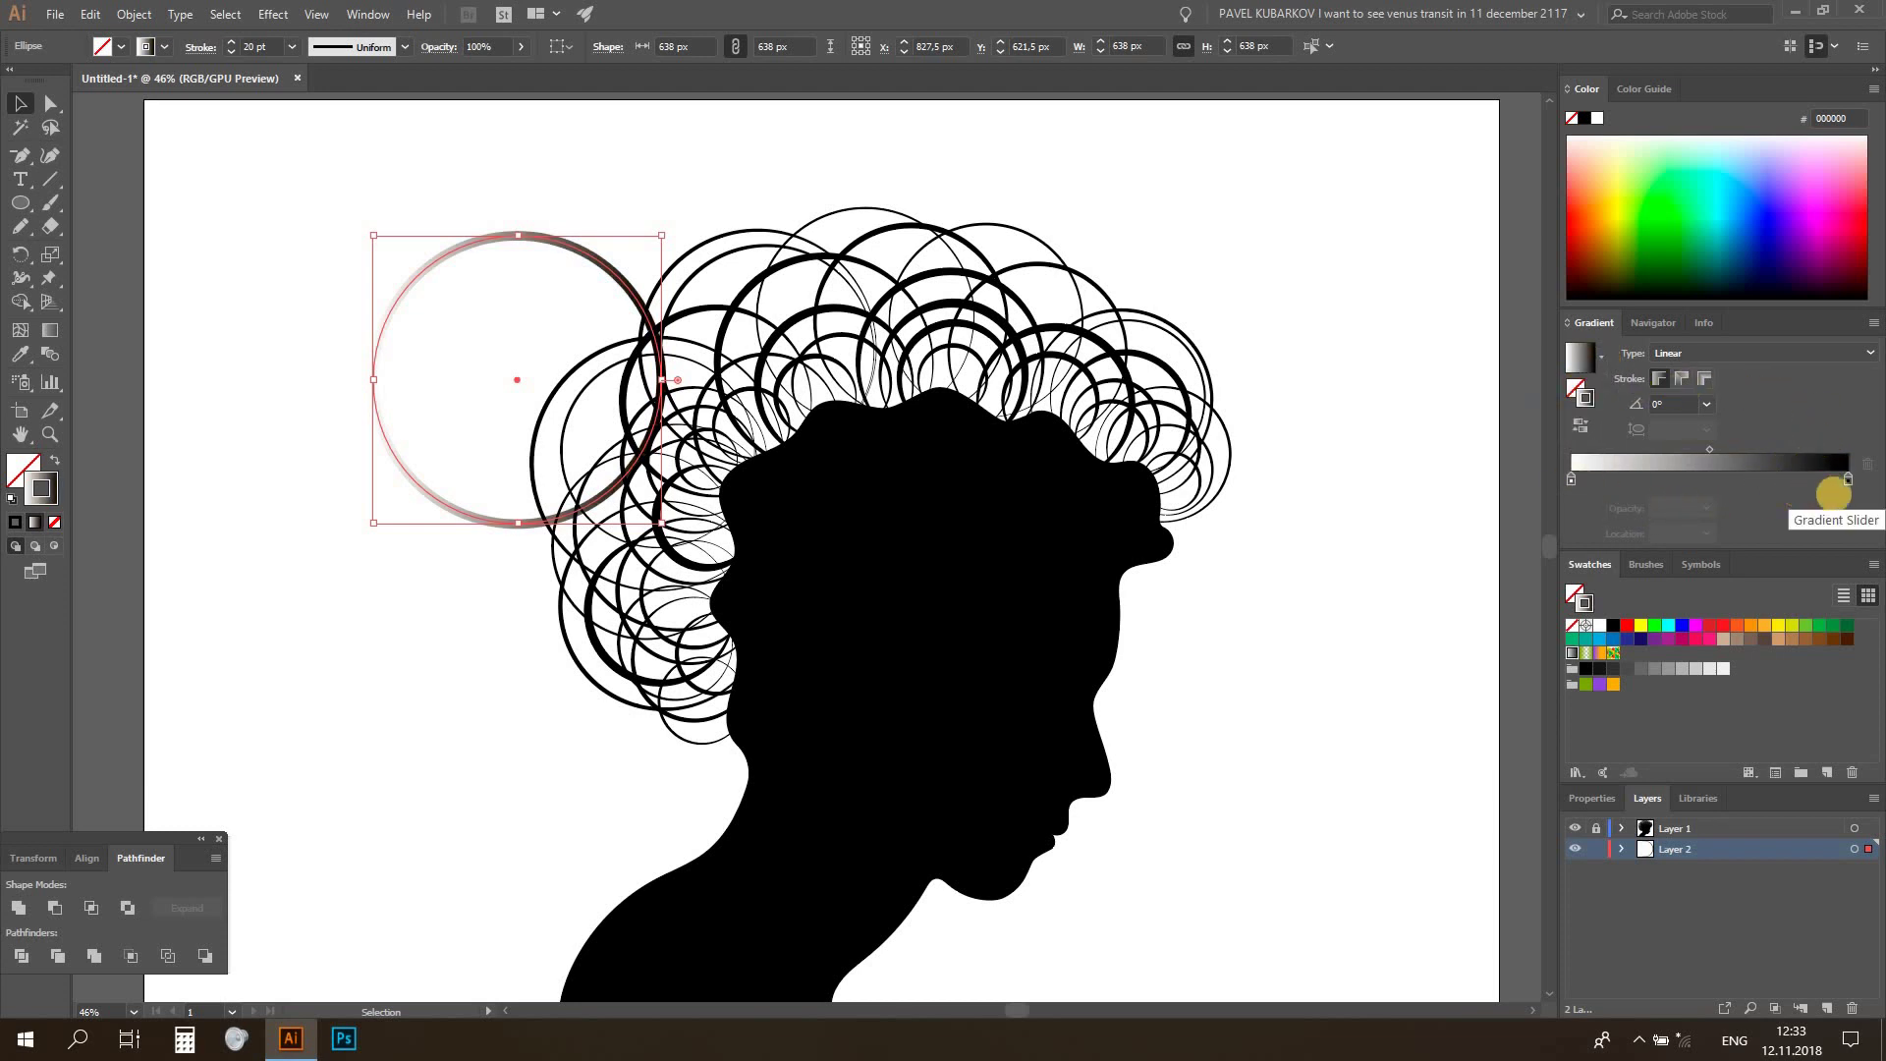
{"action": "left_click", "coordinate": [1847, 479]}
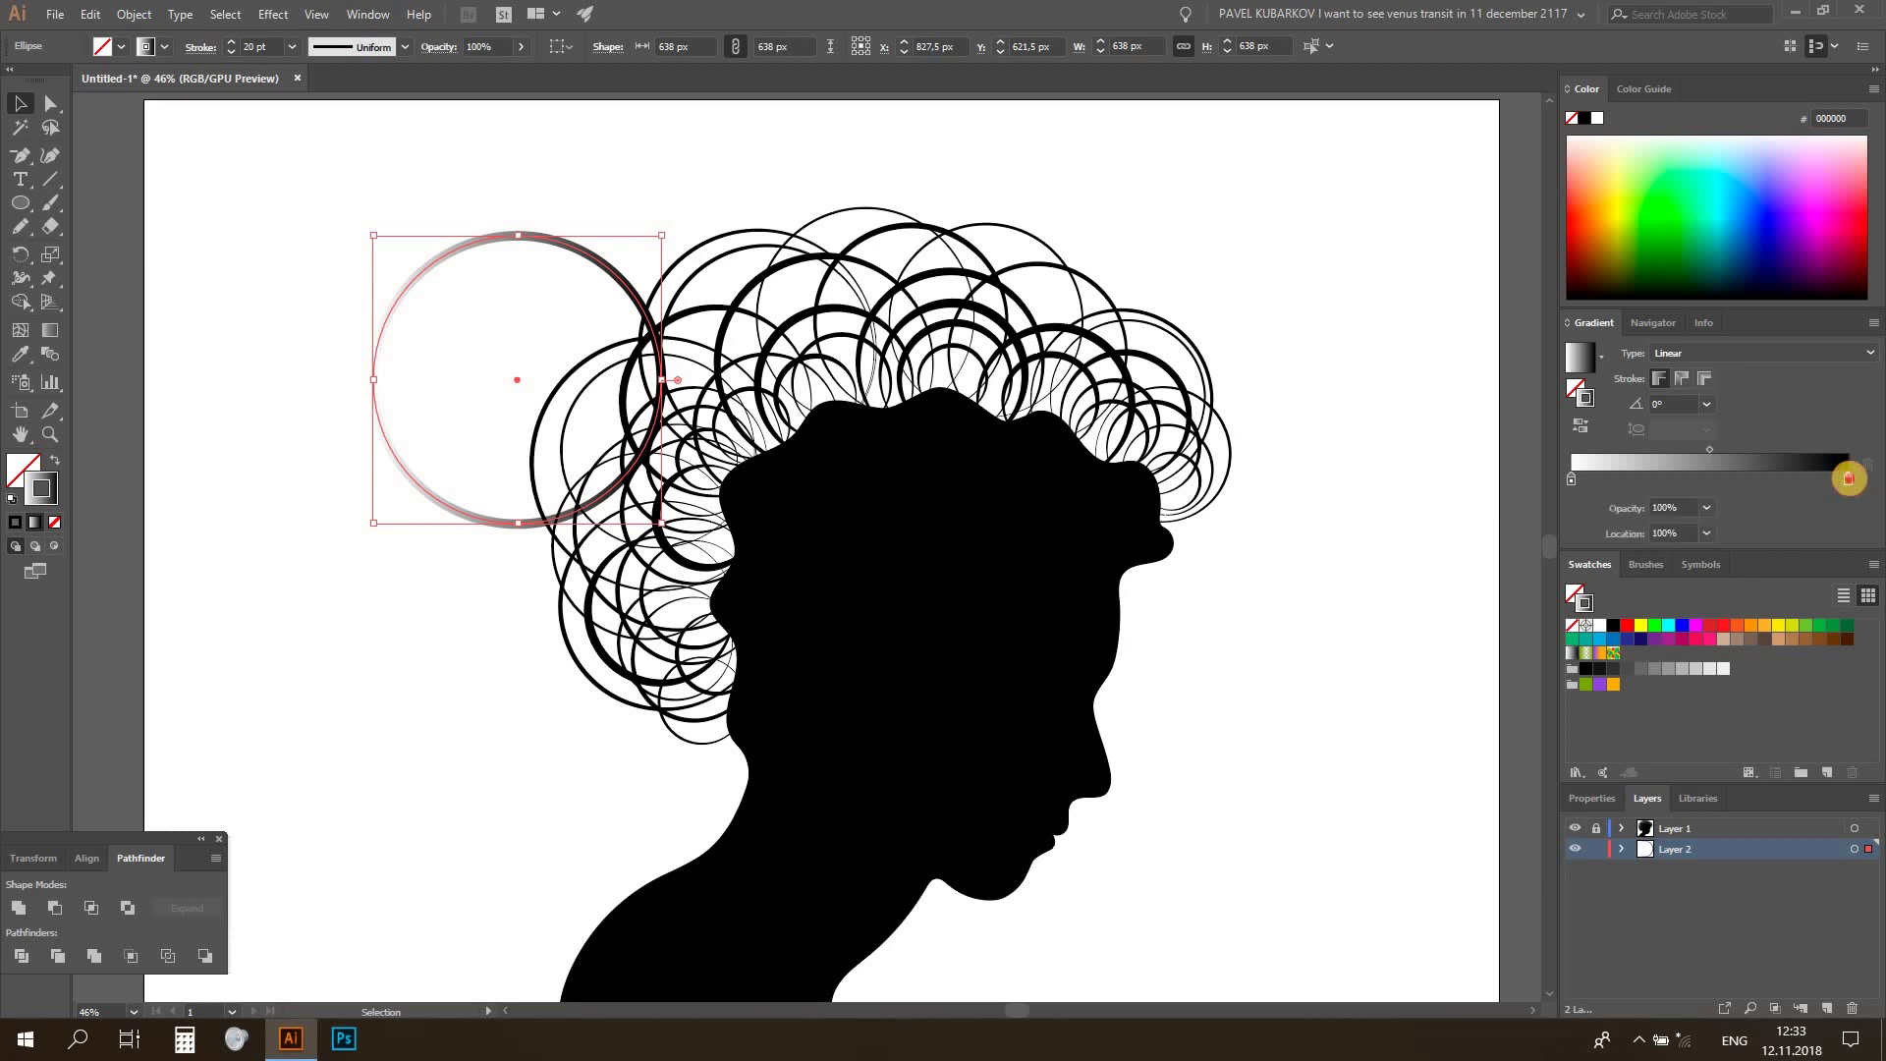
{"action": "double_click", "coordinate": [1848, 480]}
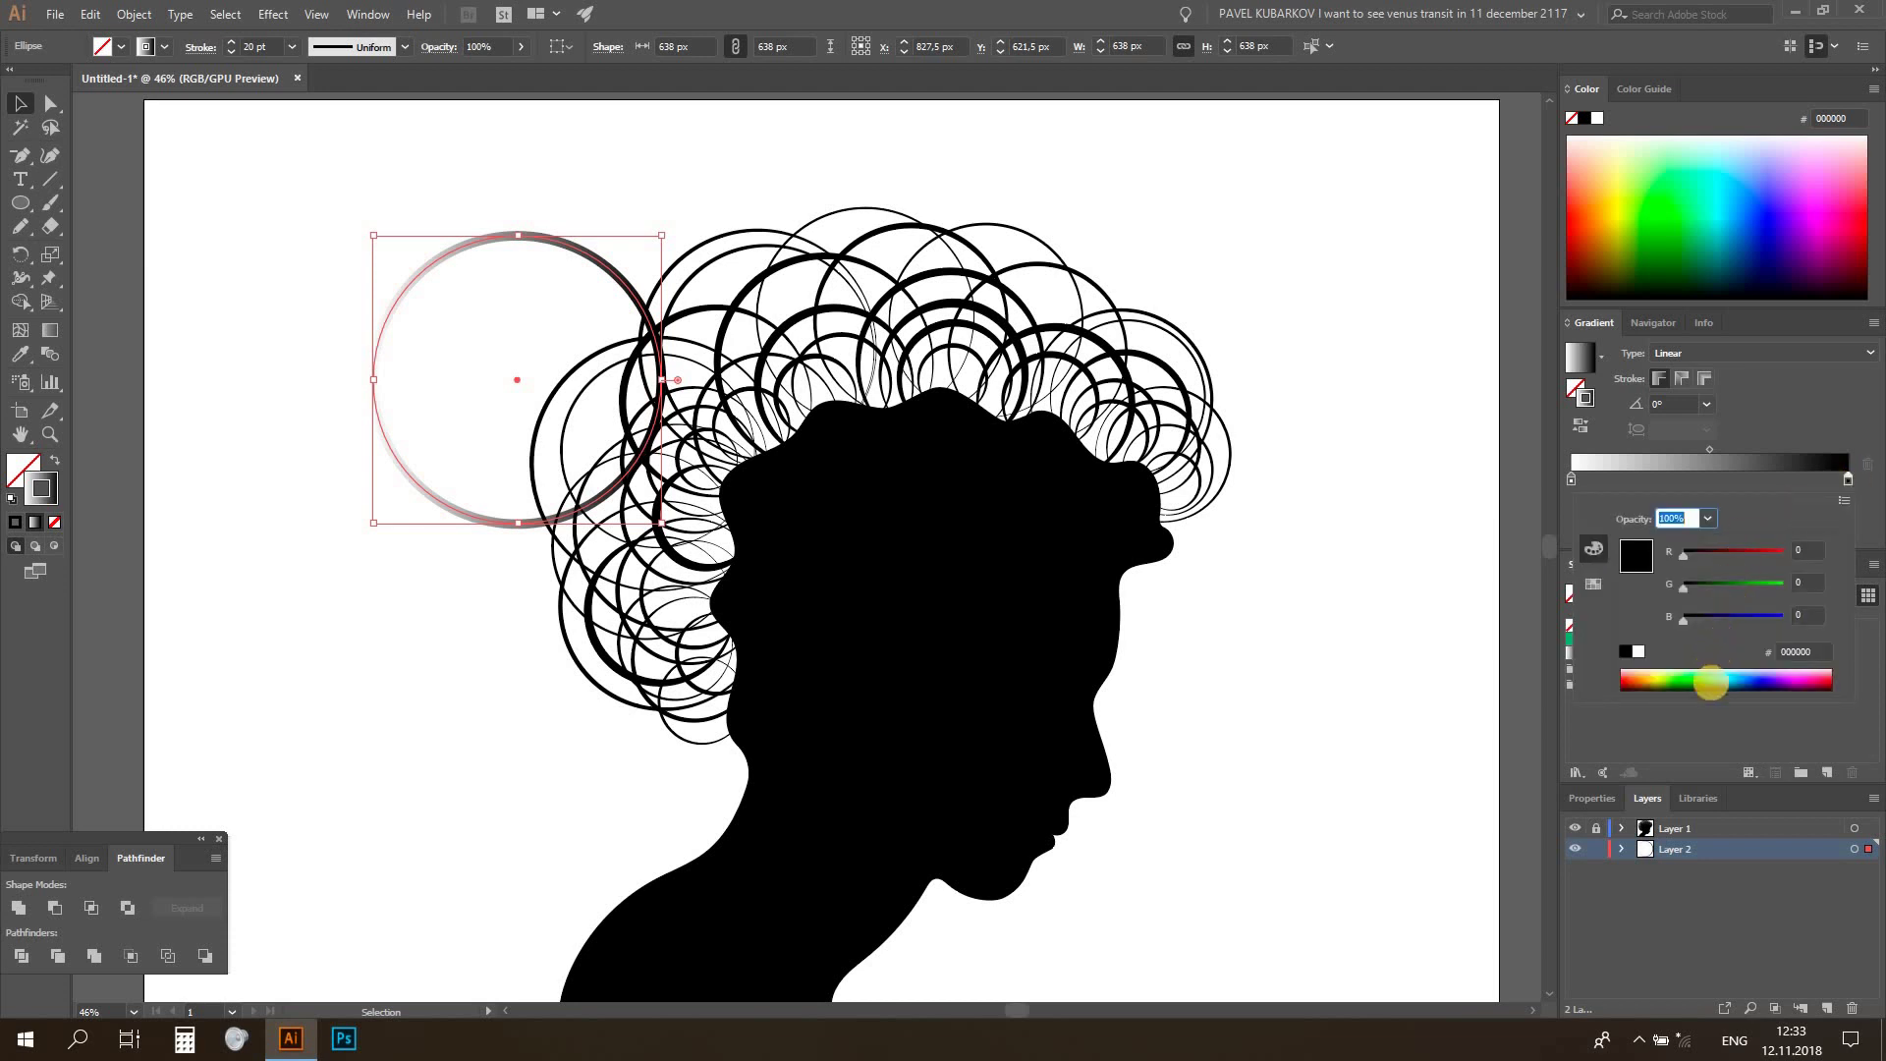
{"action": "left_click", "coordinate": [1736, 678]}
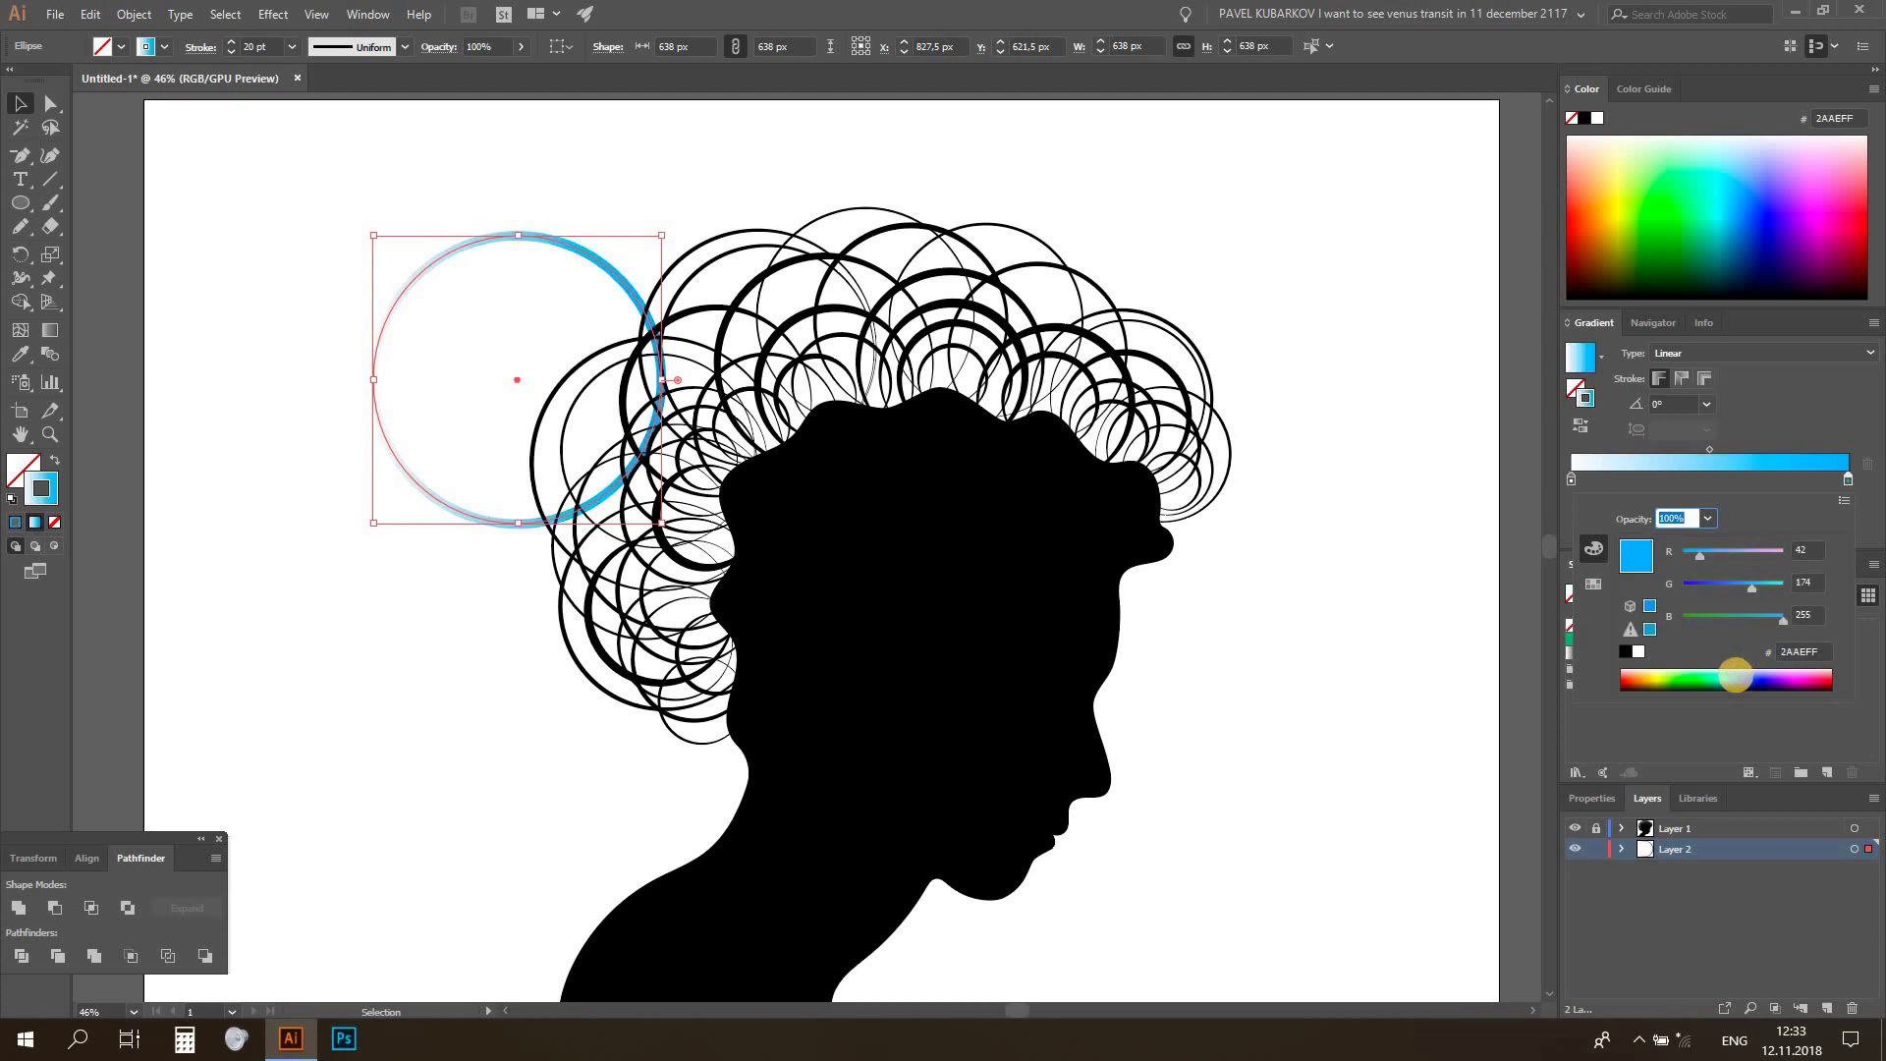
{"action": "left_click", "coordinate": [1735, 677]}
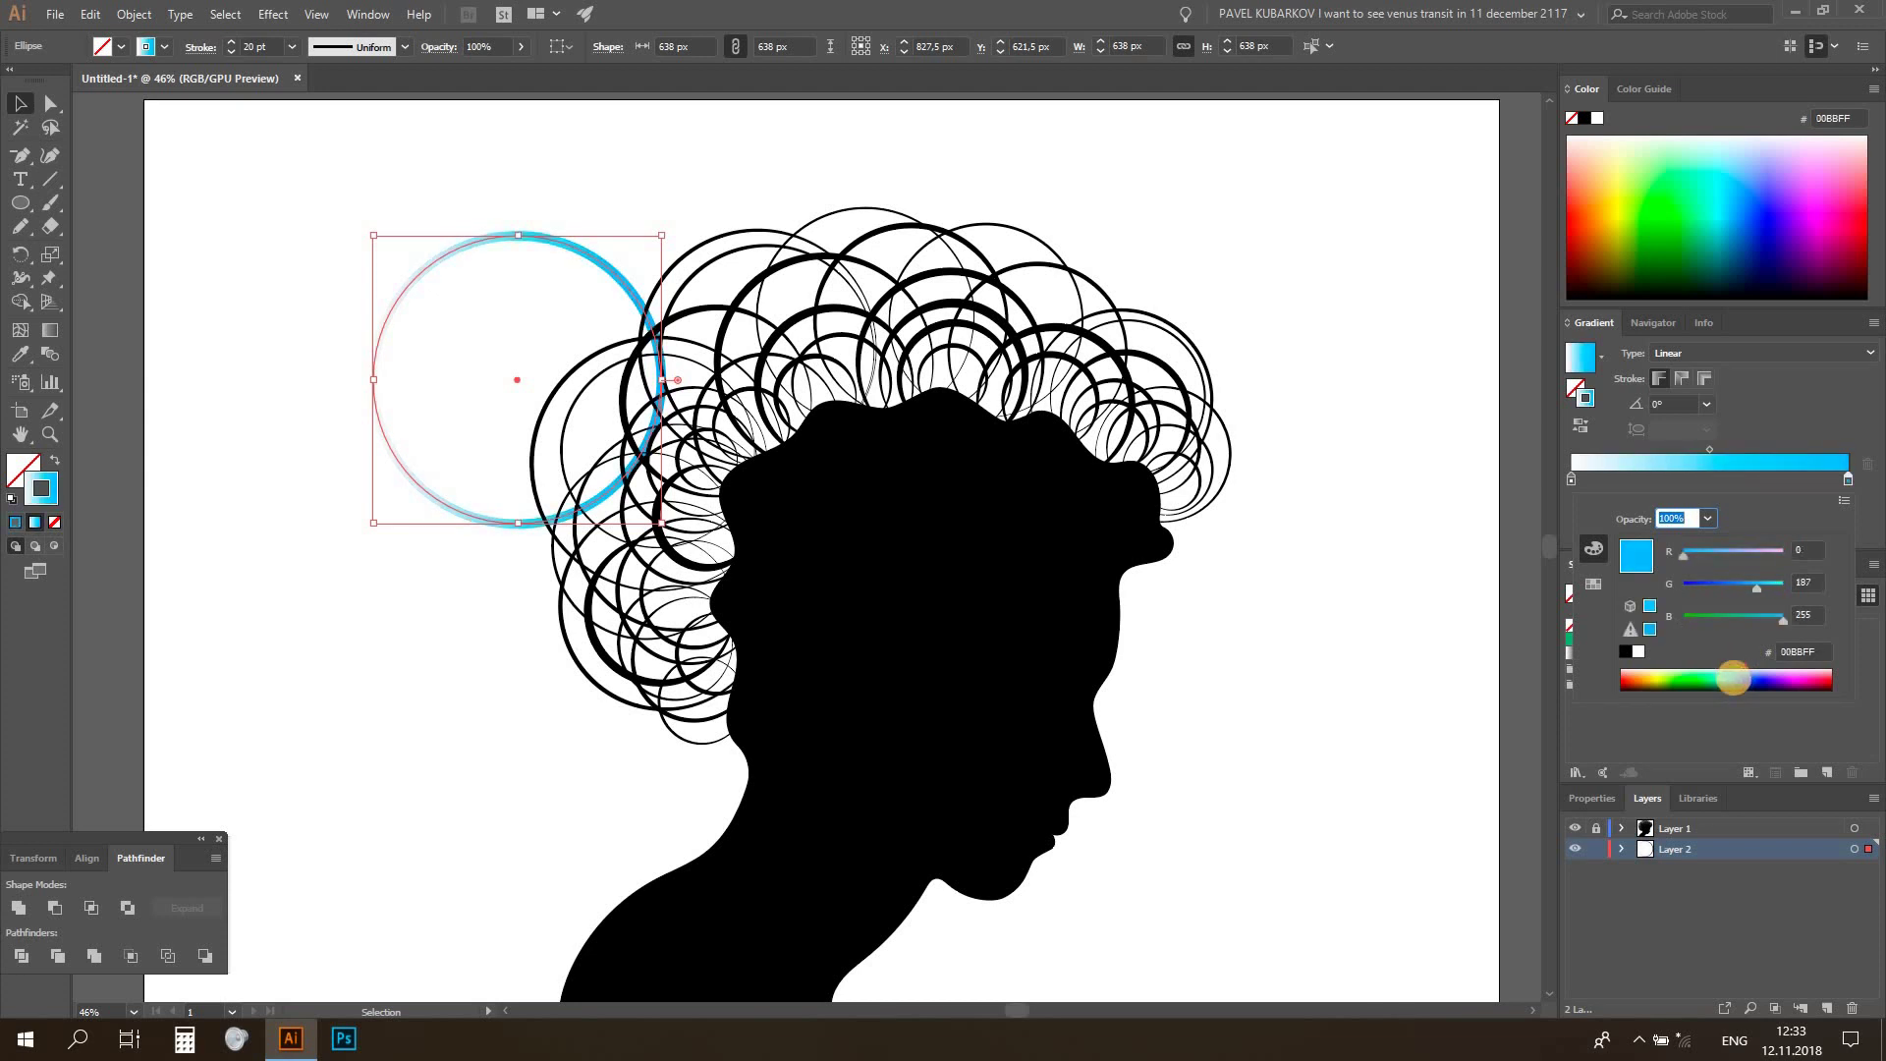
Set the gradient's starting stop to pale cyan D4F4FF at 70% opacity
{"action": "left_click", "coordinate": [1572, 479]}
{"action": "double_click", "coordinate": [1572, 479]}
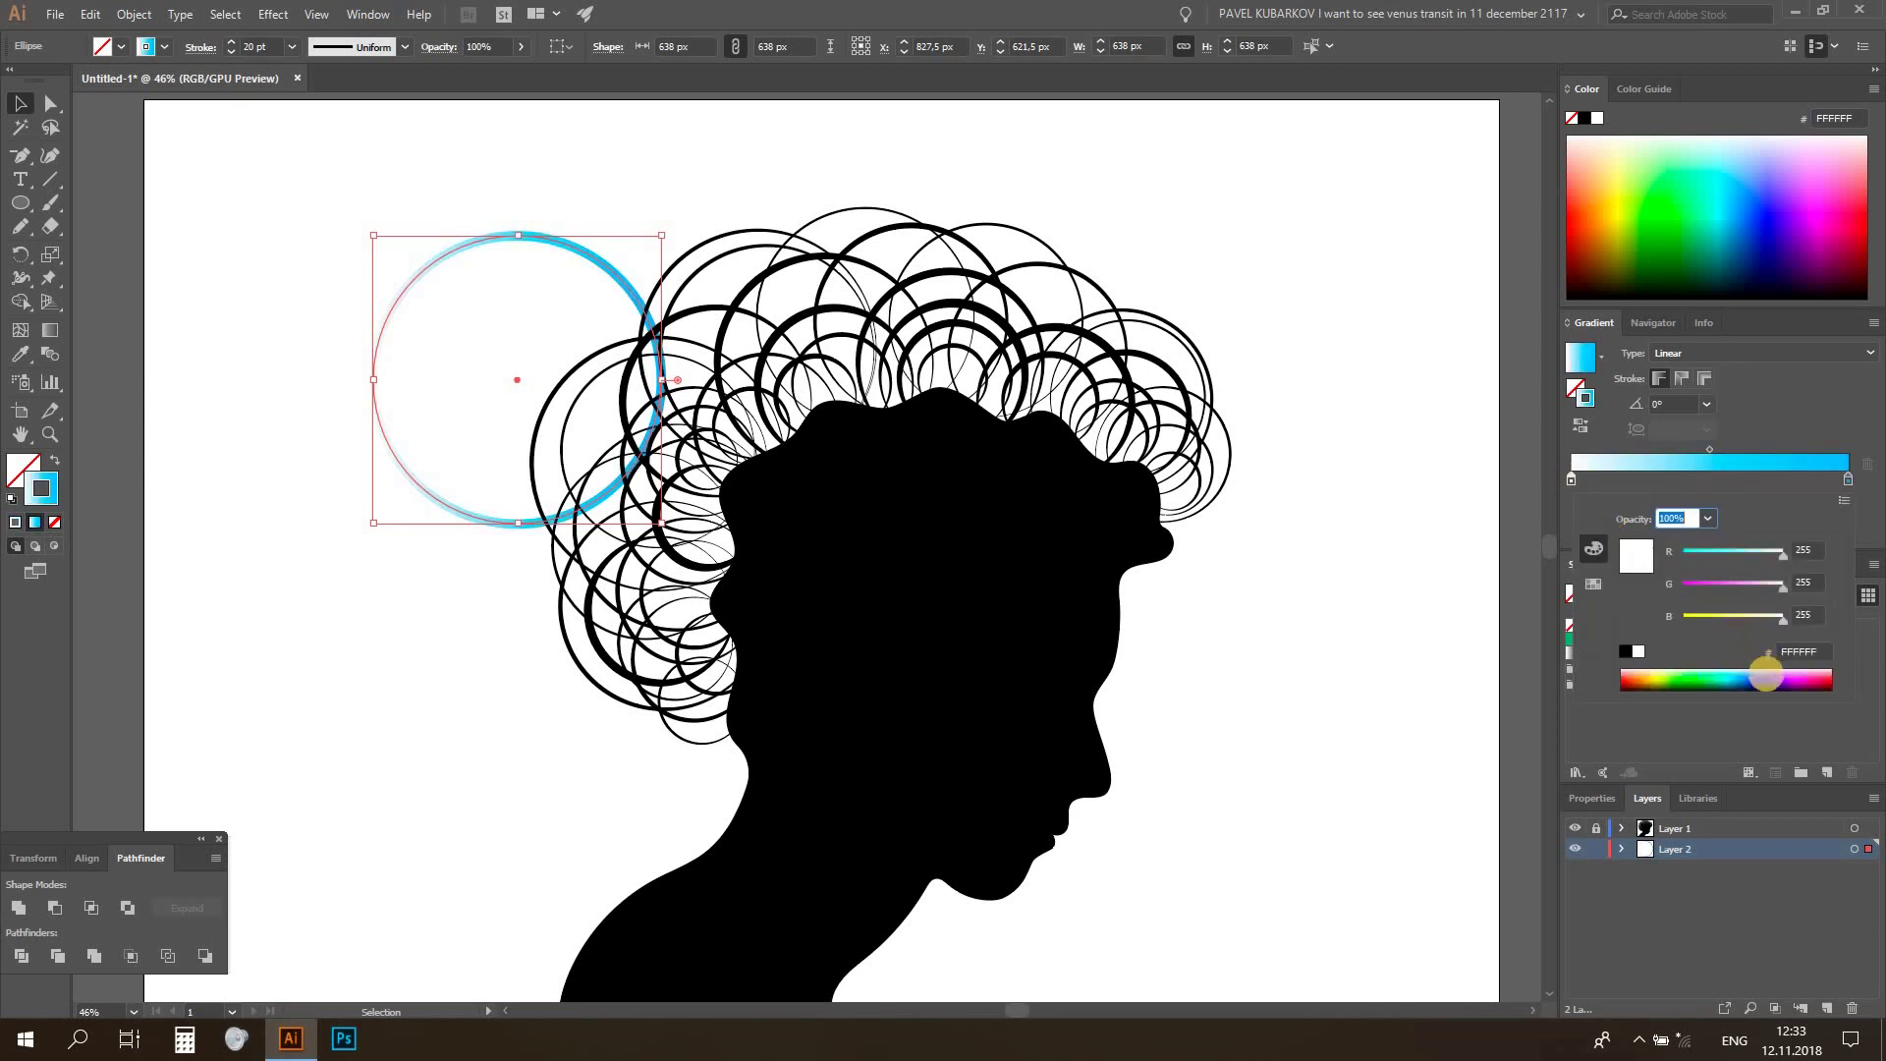
{"action": "left_click_drag", "start_coordinate": [1737, 676], "coordinate": [1728, 668]}
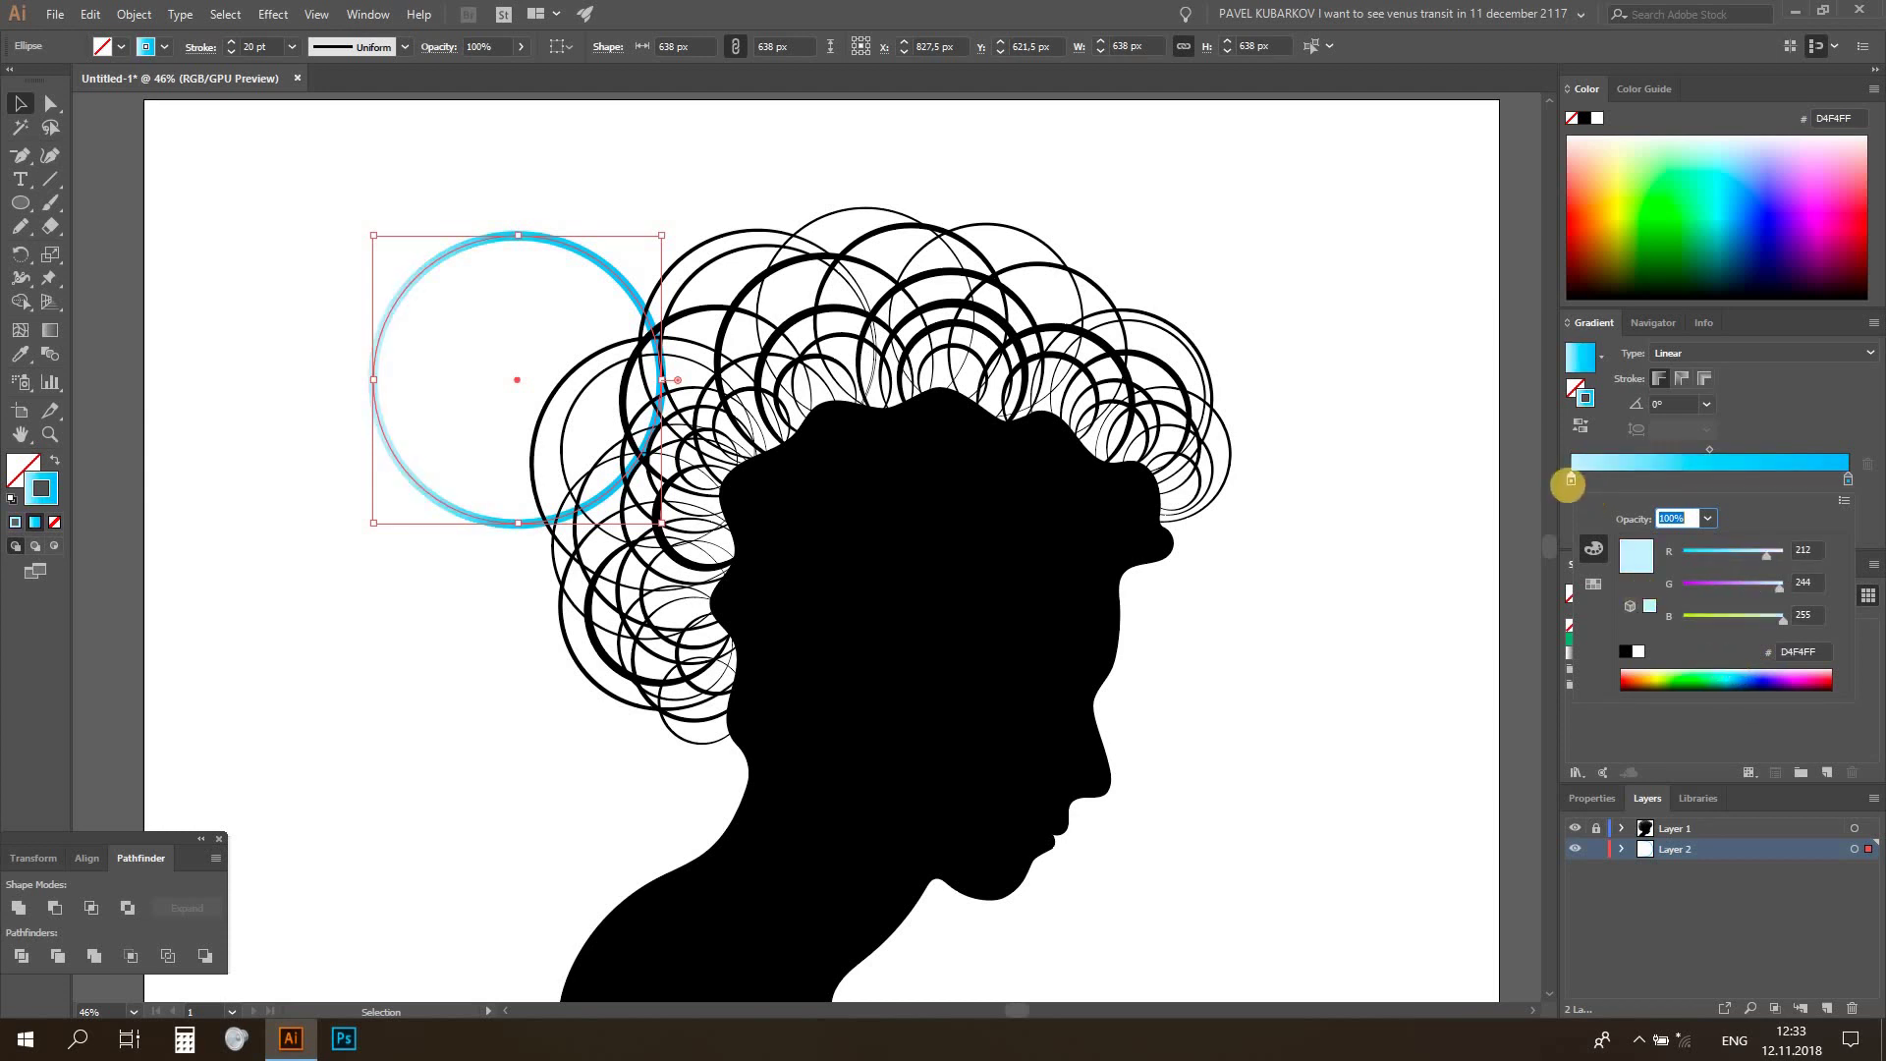
{"action": "left_click", "coordinate": [1569, 481]}
{"action": "left_click", "coordinate": [1705, 507]}
{"action": "type", "text": "0"}
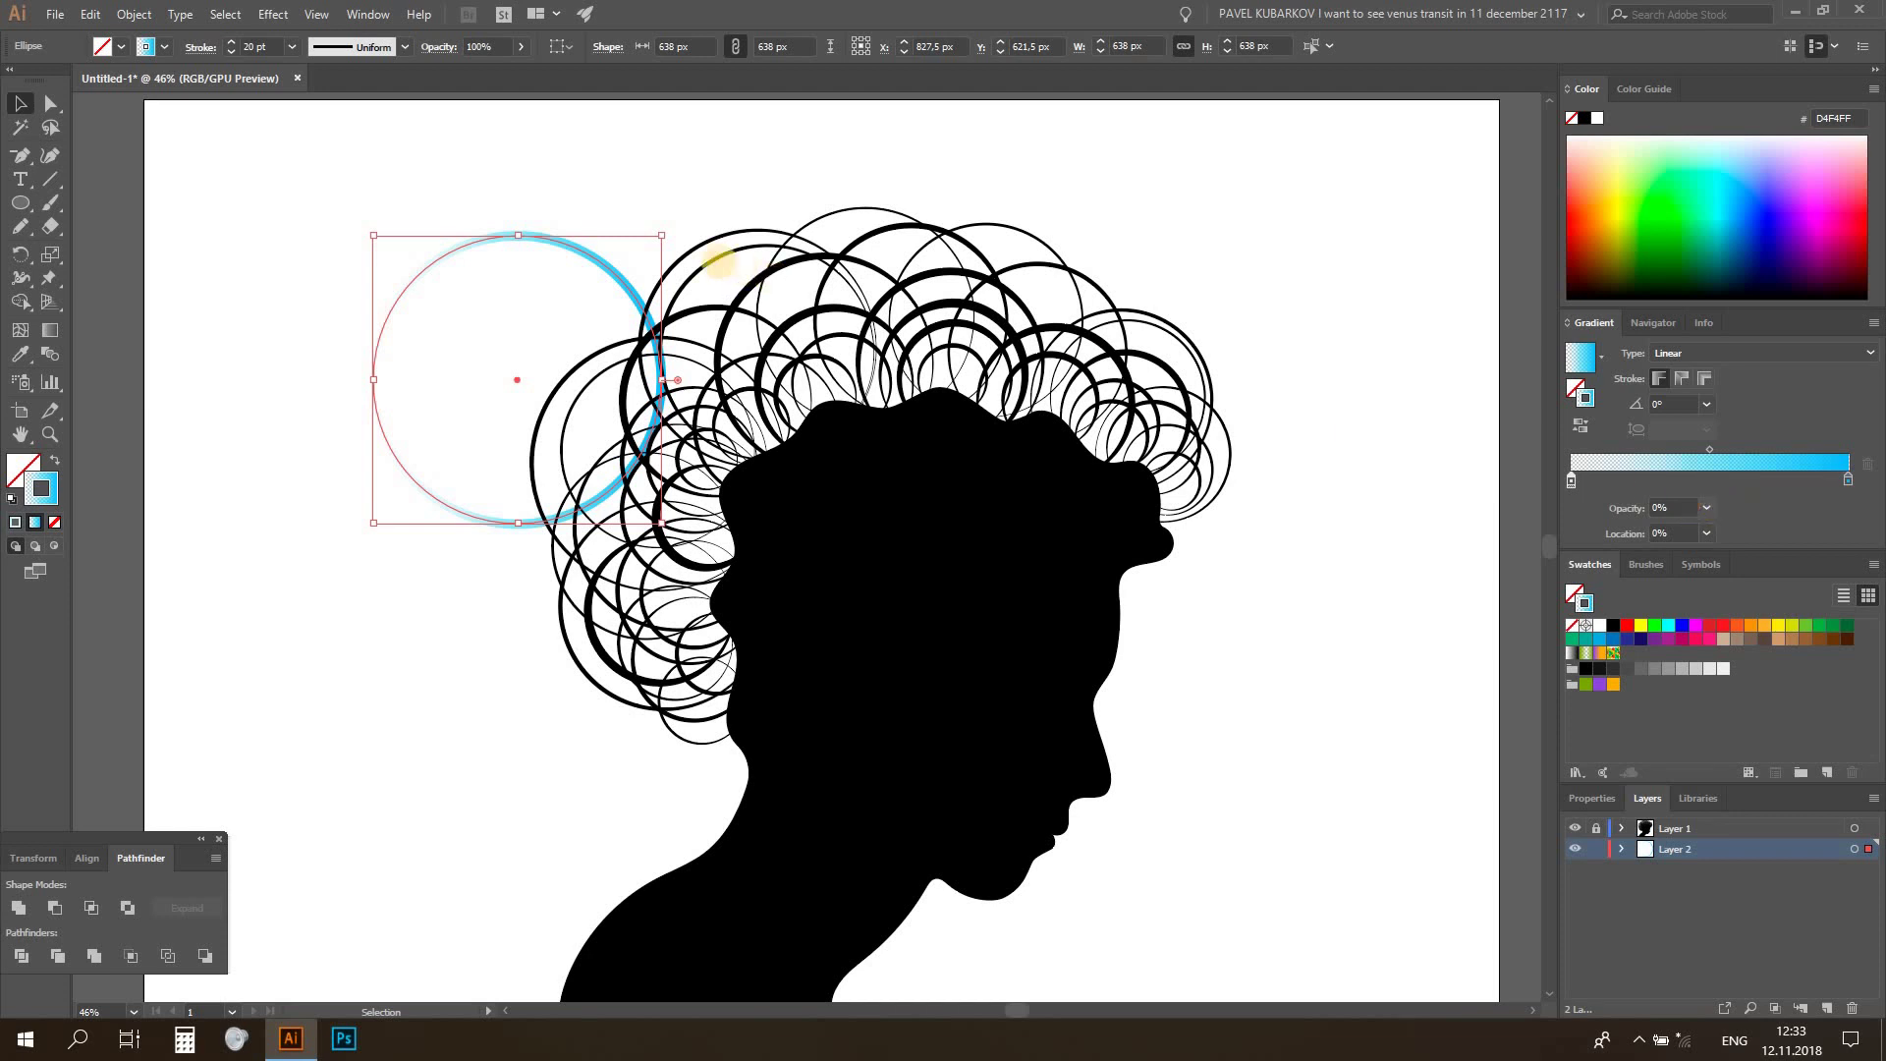
{"action": "double_click", "coordinate": [1570, 482]}
{"action": "left_click", "coordinate": [1707, 518]}
{"action": "left_click", "coordinate": [1732, 689]}
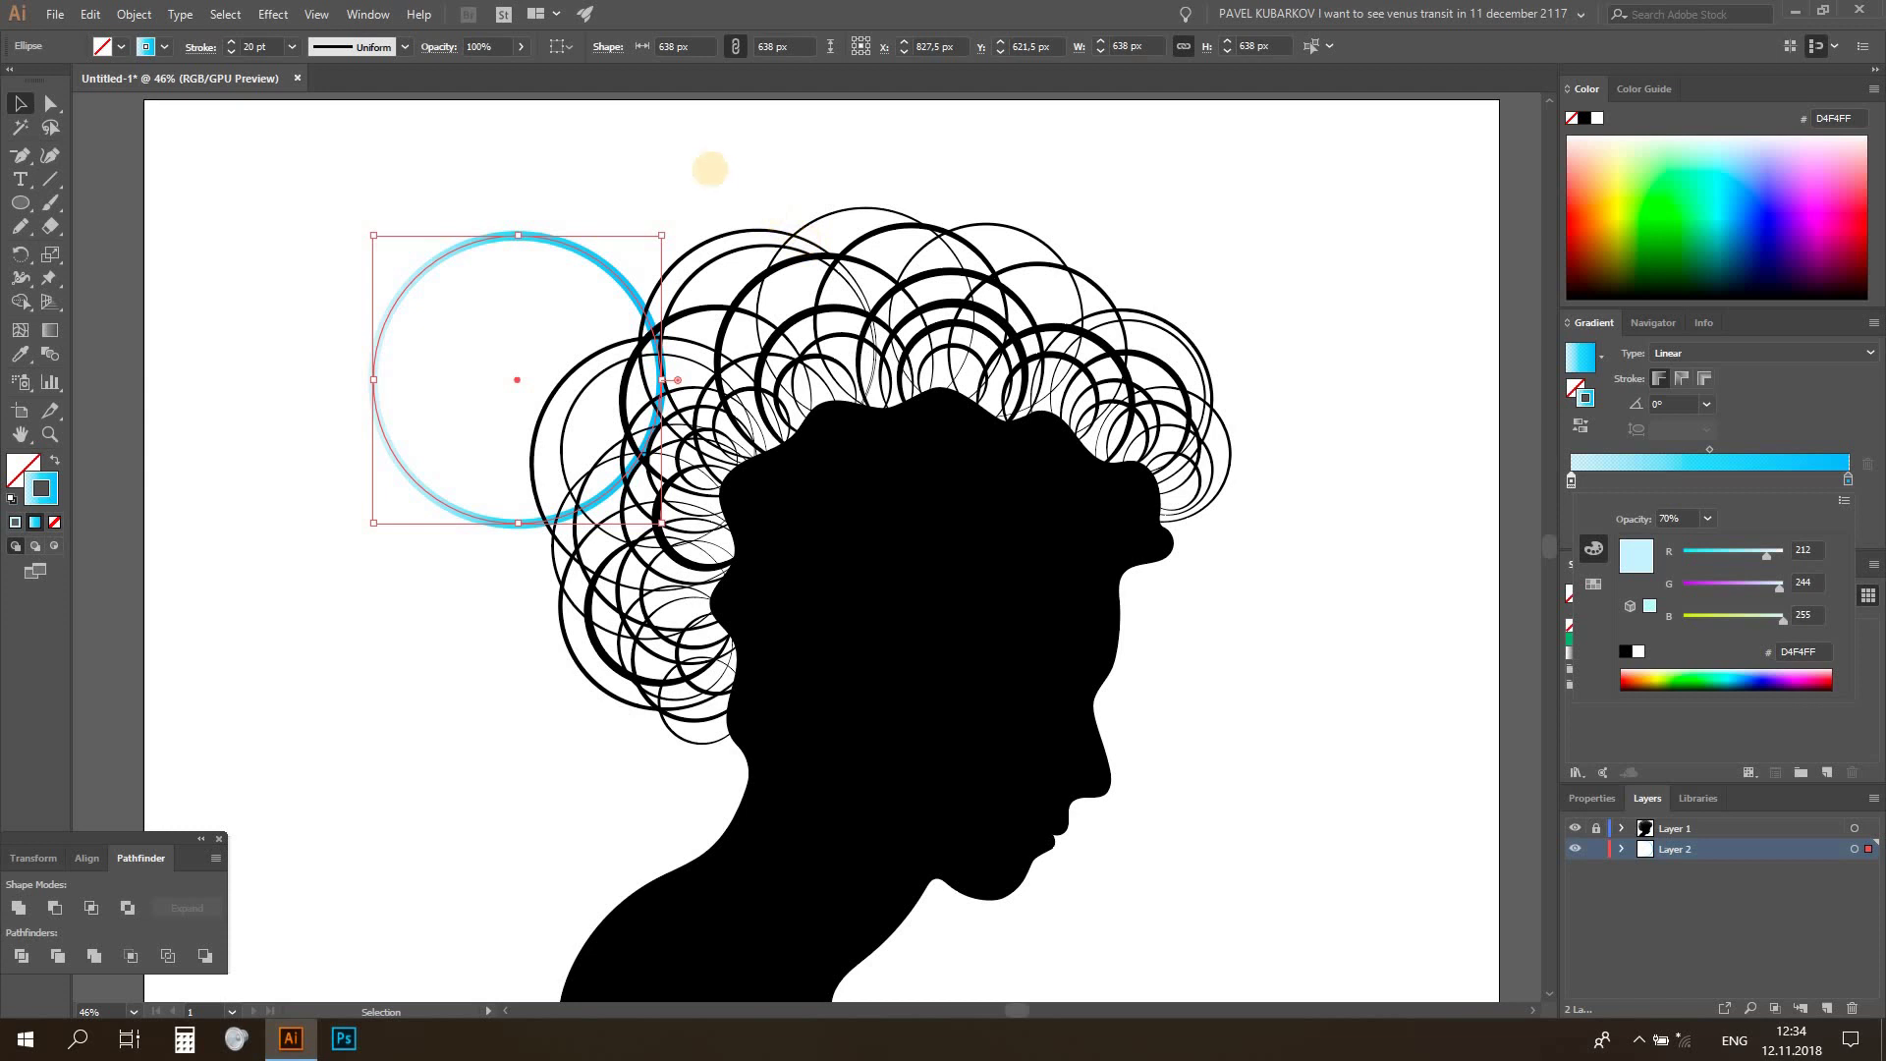
{"action": "left_click", "coordinate": [709, 169]}
{"action": "left_click", "coordinate": [621, 268]}
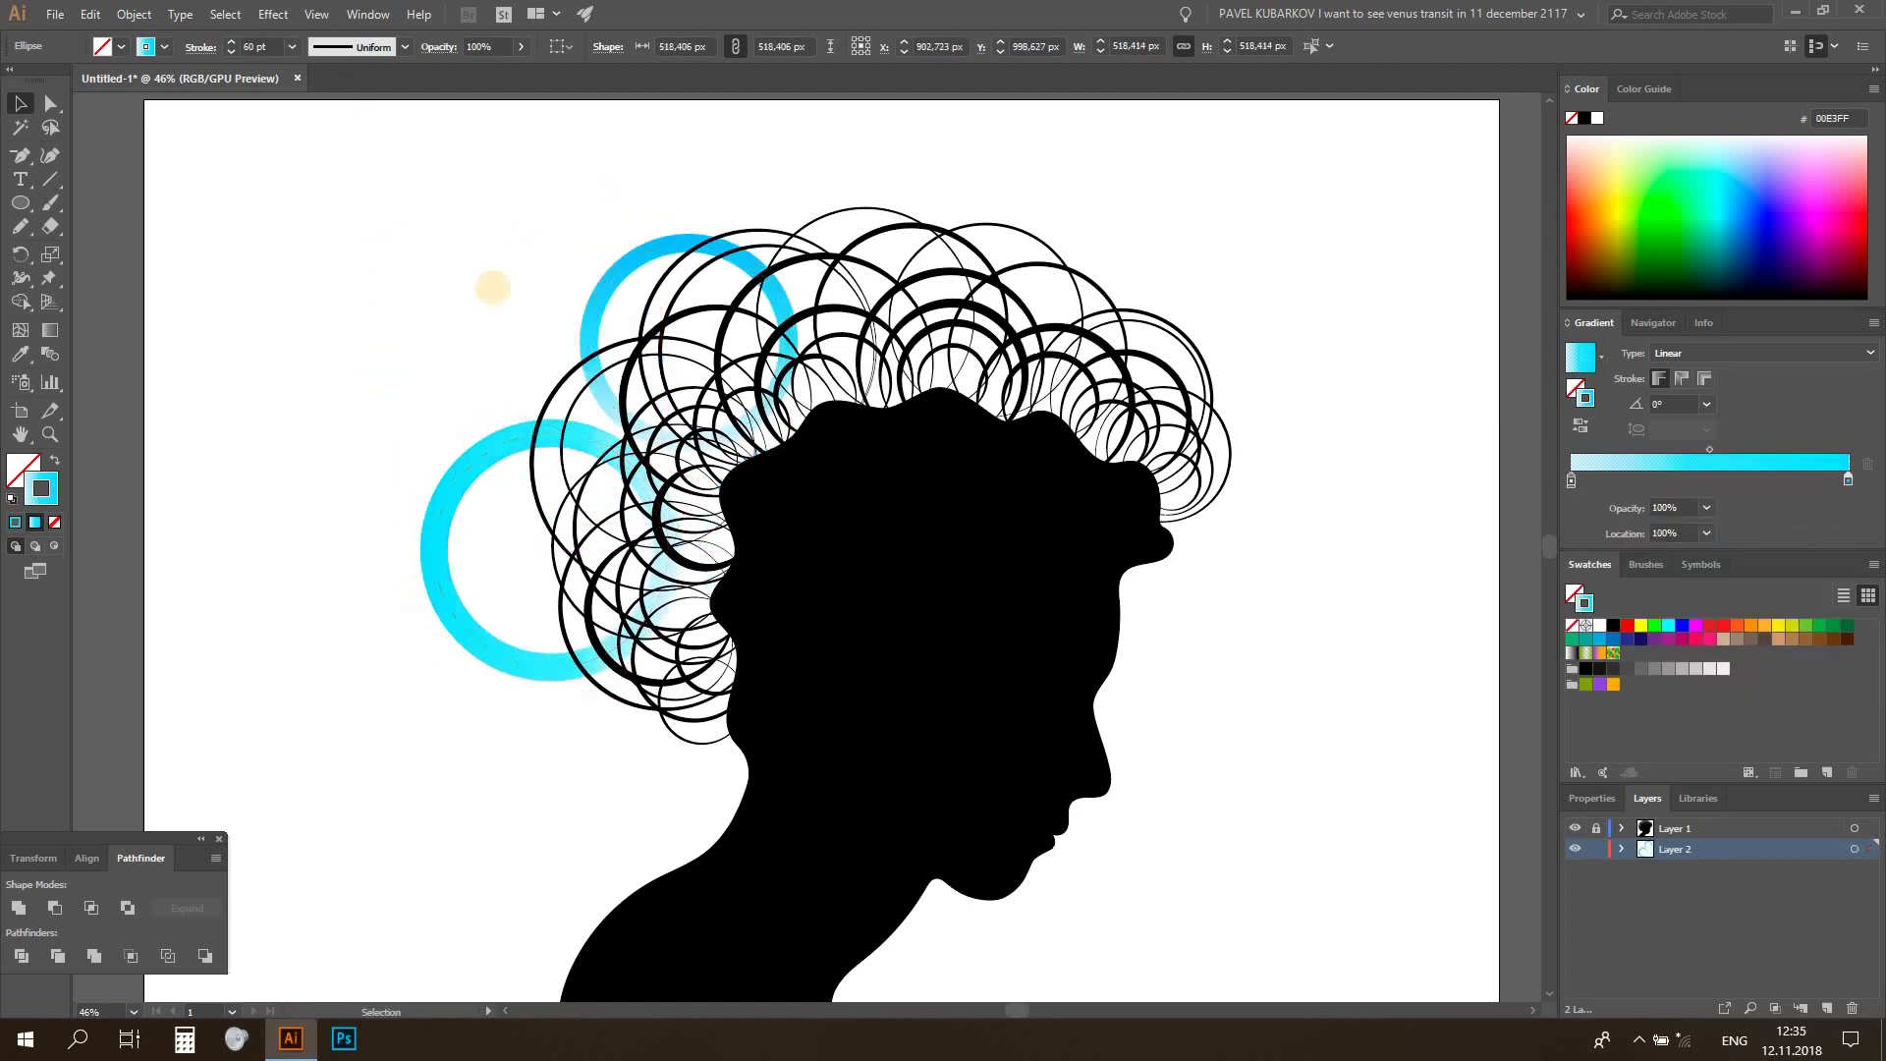
Lower a ring's opacity to about 69%, then shrink all artwork slightly and nudge it 30 px right
{"action": "left_click_drag", "start_coordinate": [511, 74], "coordinate": [482, 74]}
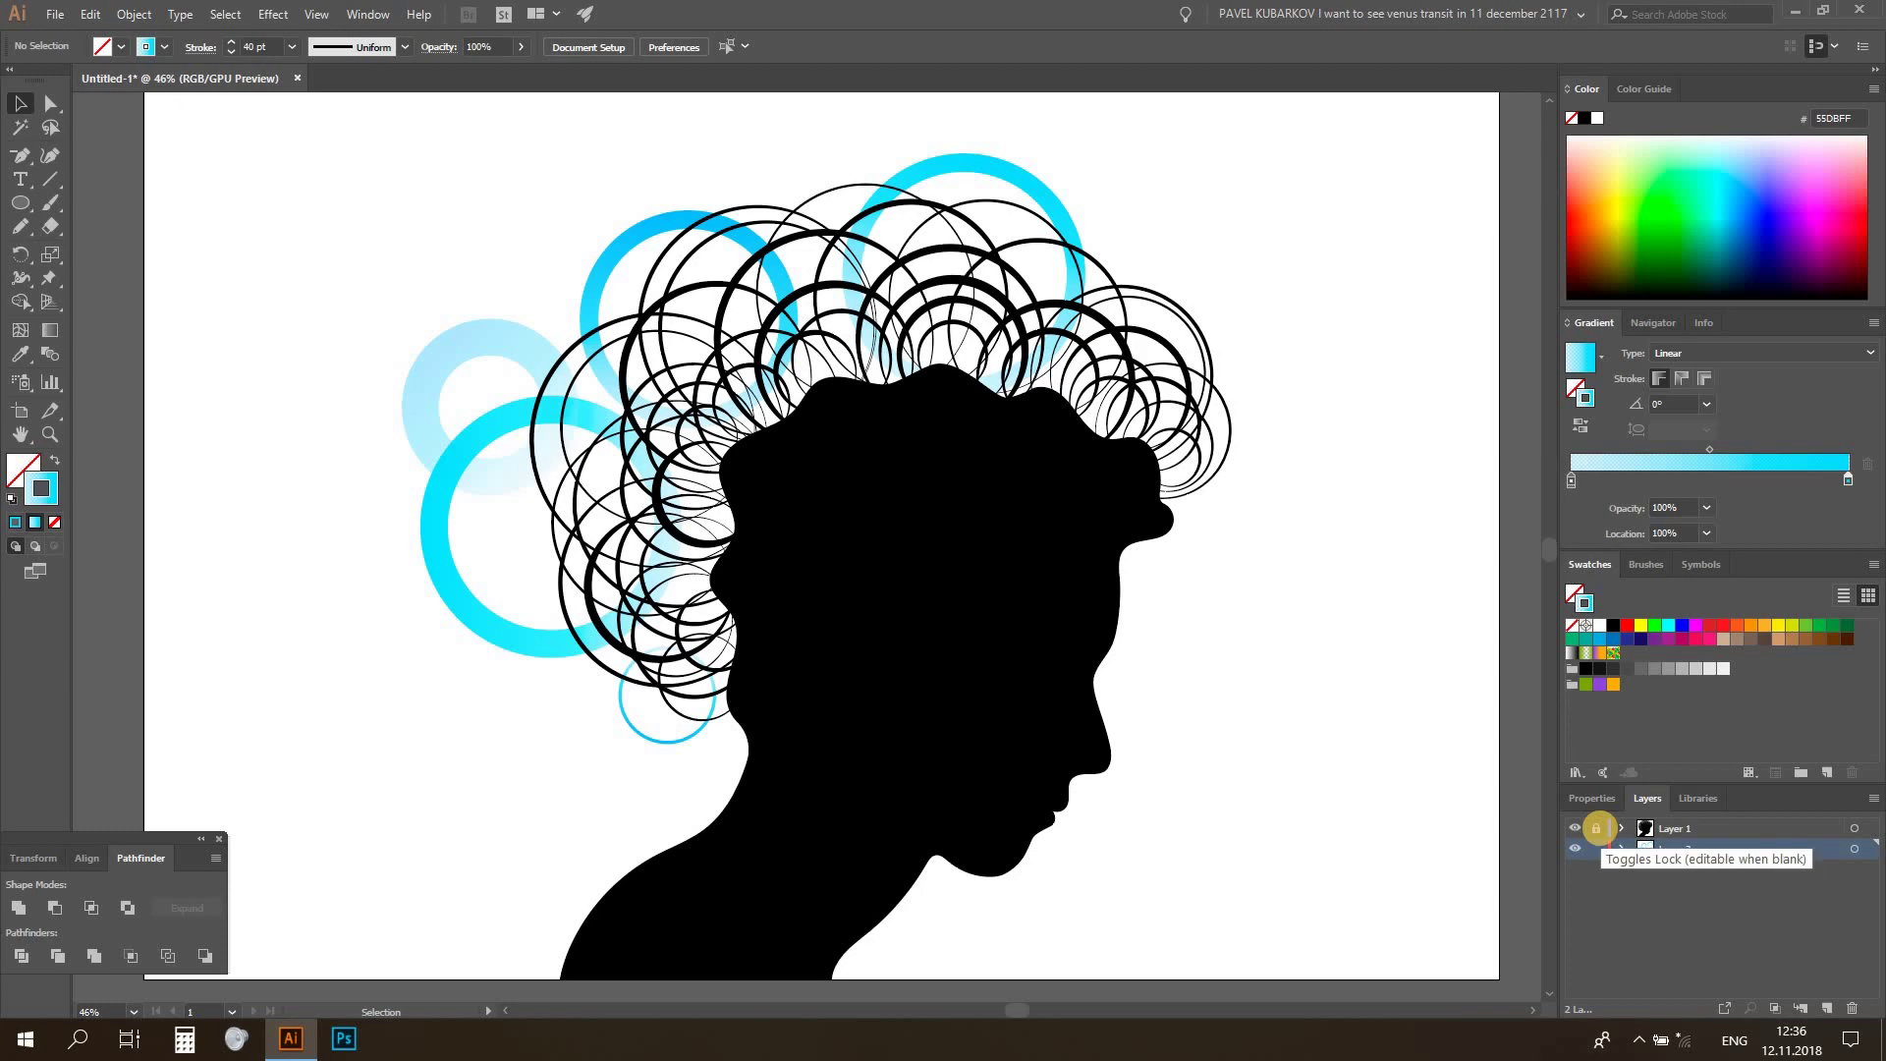
{"action": "left_click", "coordinate": [1596, 827]}
{"action": "key", "text": "ctrl+a"}
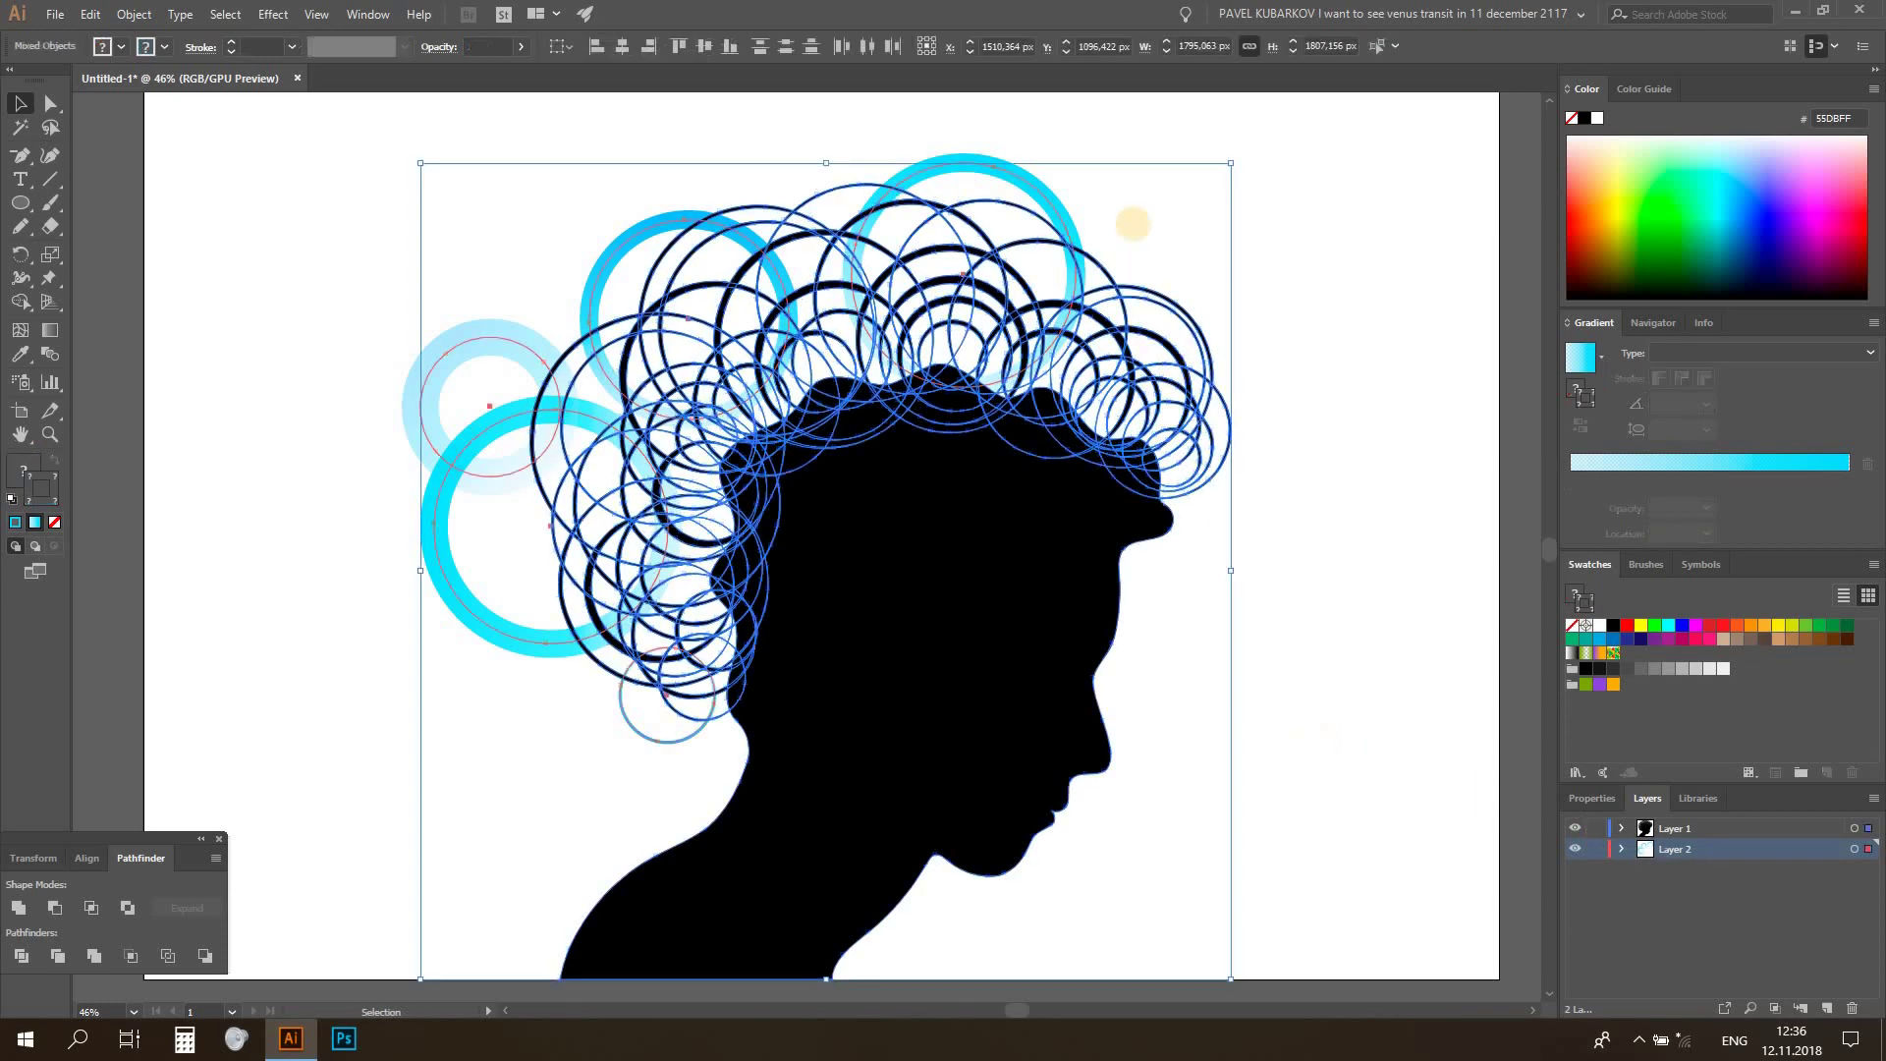
{"action": "left_click_drag", "start_coordinate": [1212, 171], "coordinate": [1191, 185]}
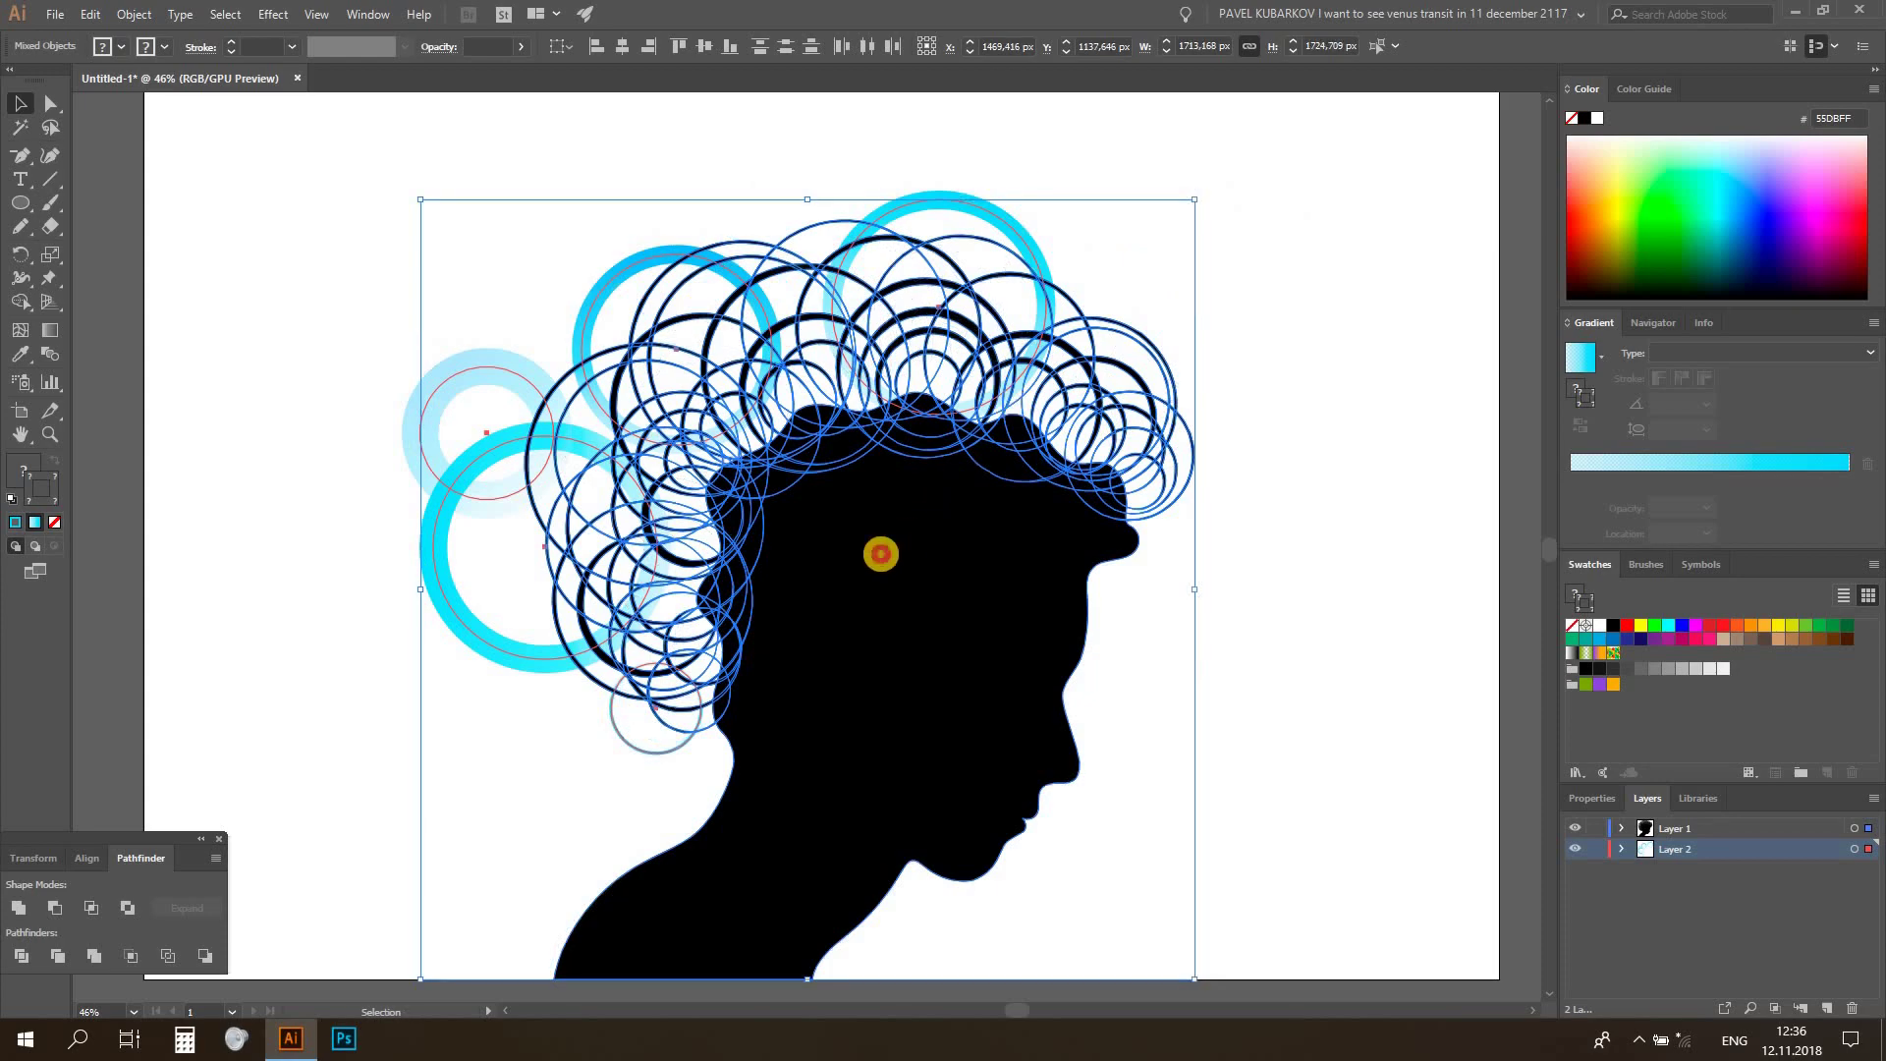
{"action": "left_click_drag", "start_coordinate": [881, 553], "coordinate": [910, 553]}
{"action": "left_click", "coordinate": [1605, 846]}
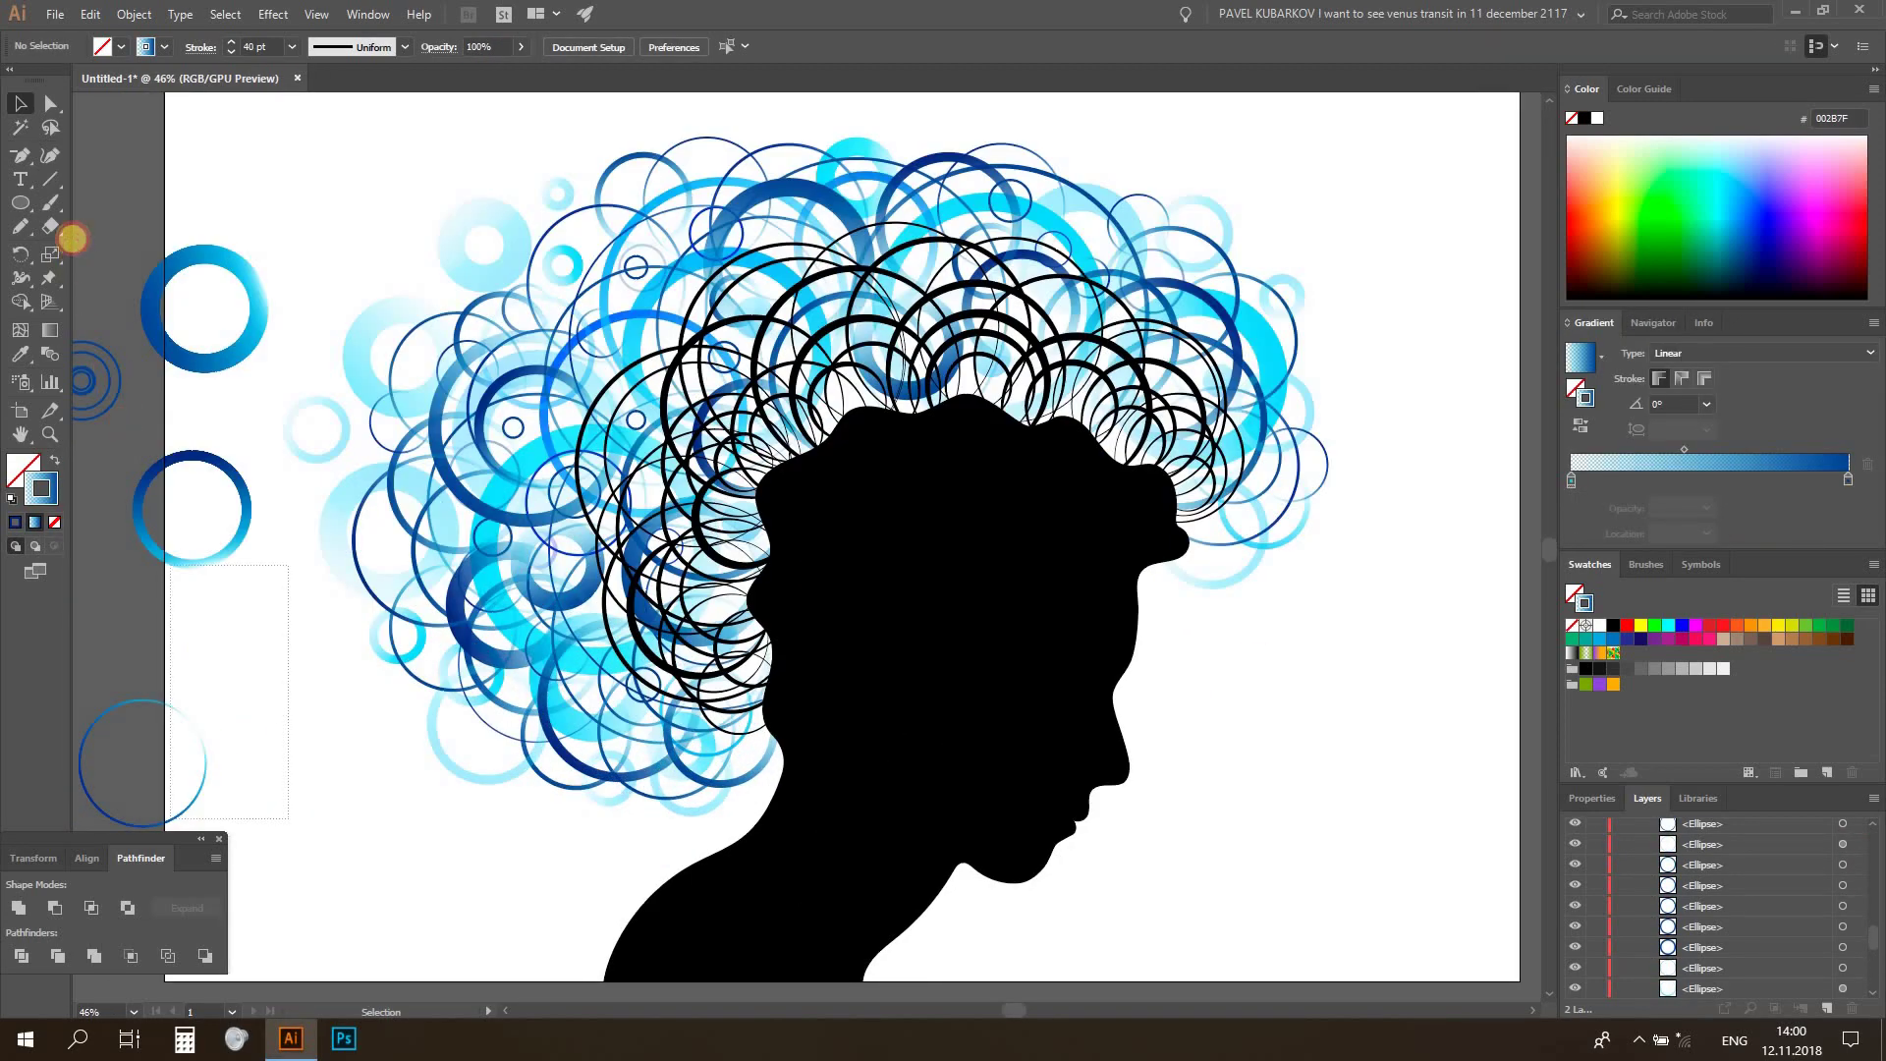
Delete a stray thick gradient ring left of the page
{"action": "scroll", "coordinate": [337, 315], "scroll_direction": "left", "scroll_amount": 6}
{"action": "left_click_drag", "start_coordinate": [346, 282], "coordinate": [546, 786]}
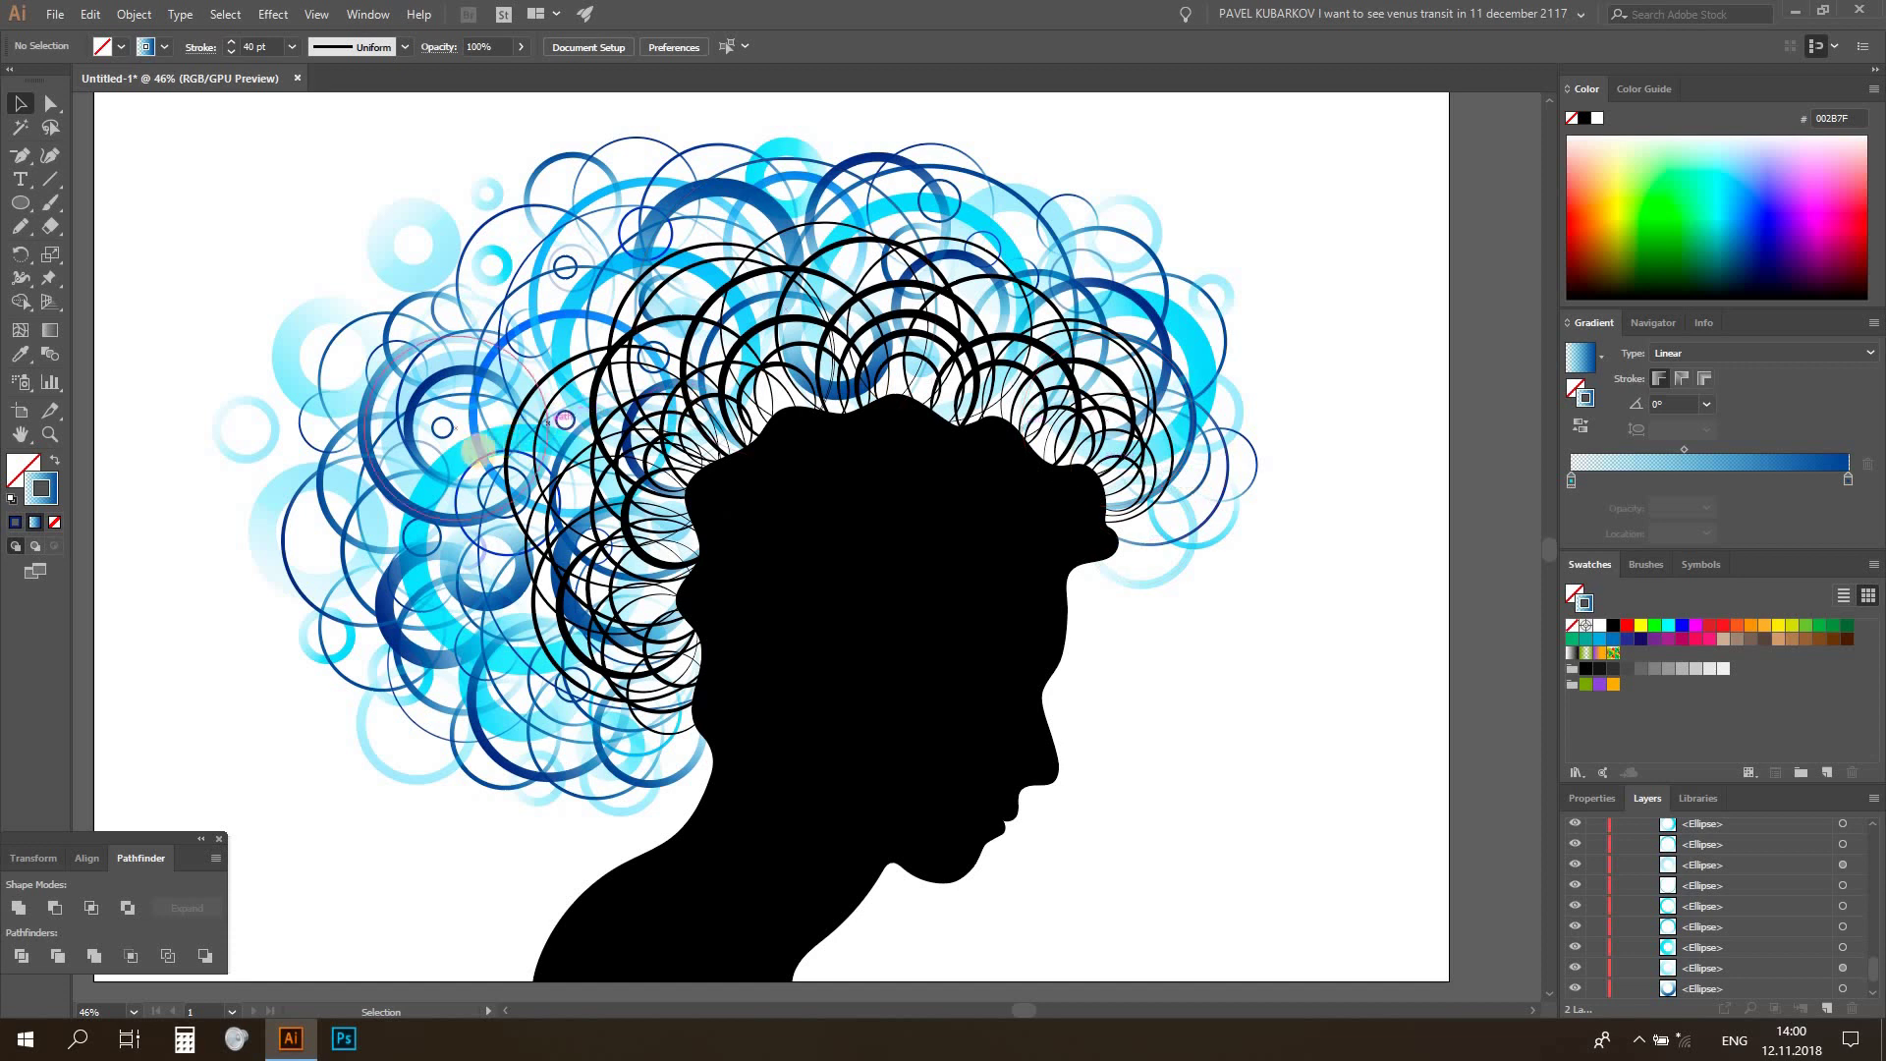
{"action": "left_click", "coordinate": [455, 462]}
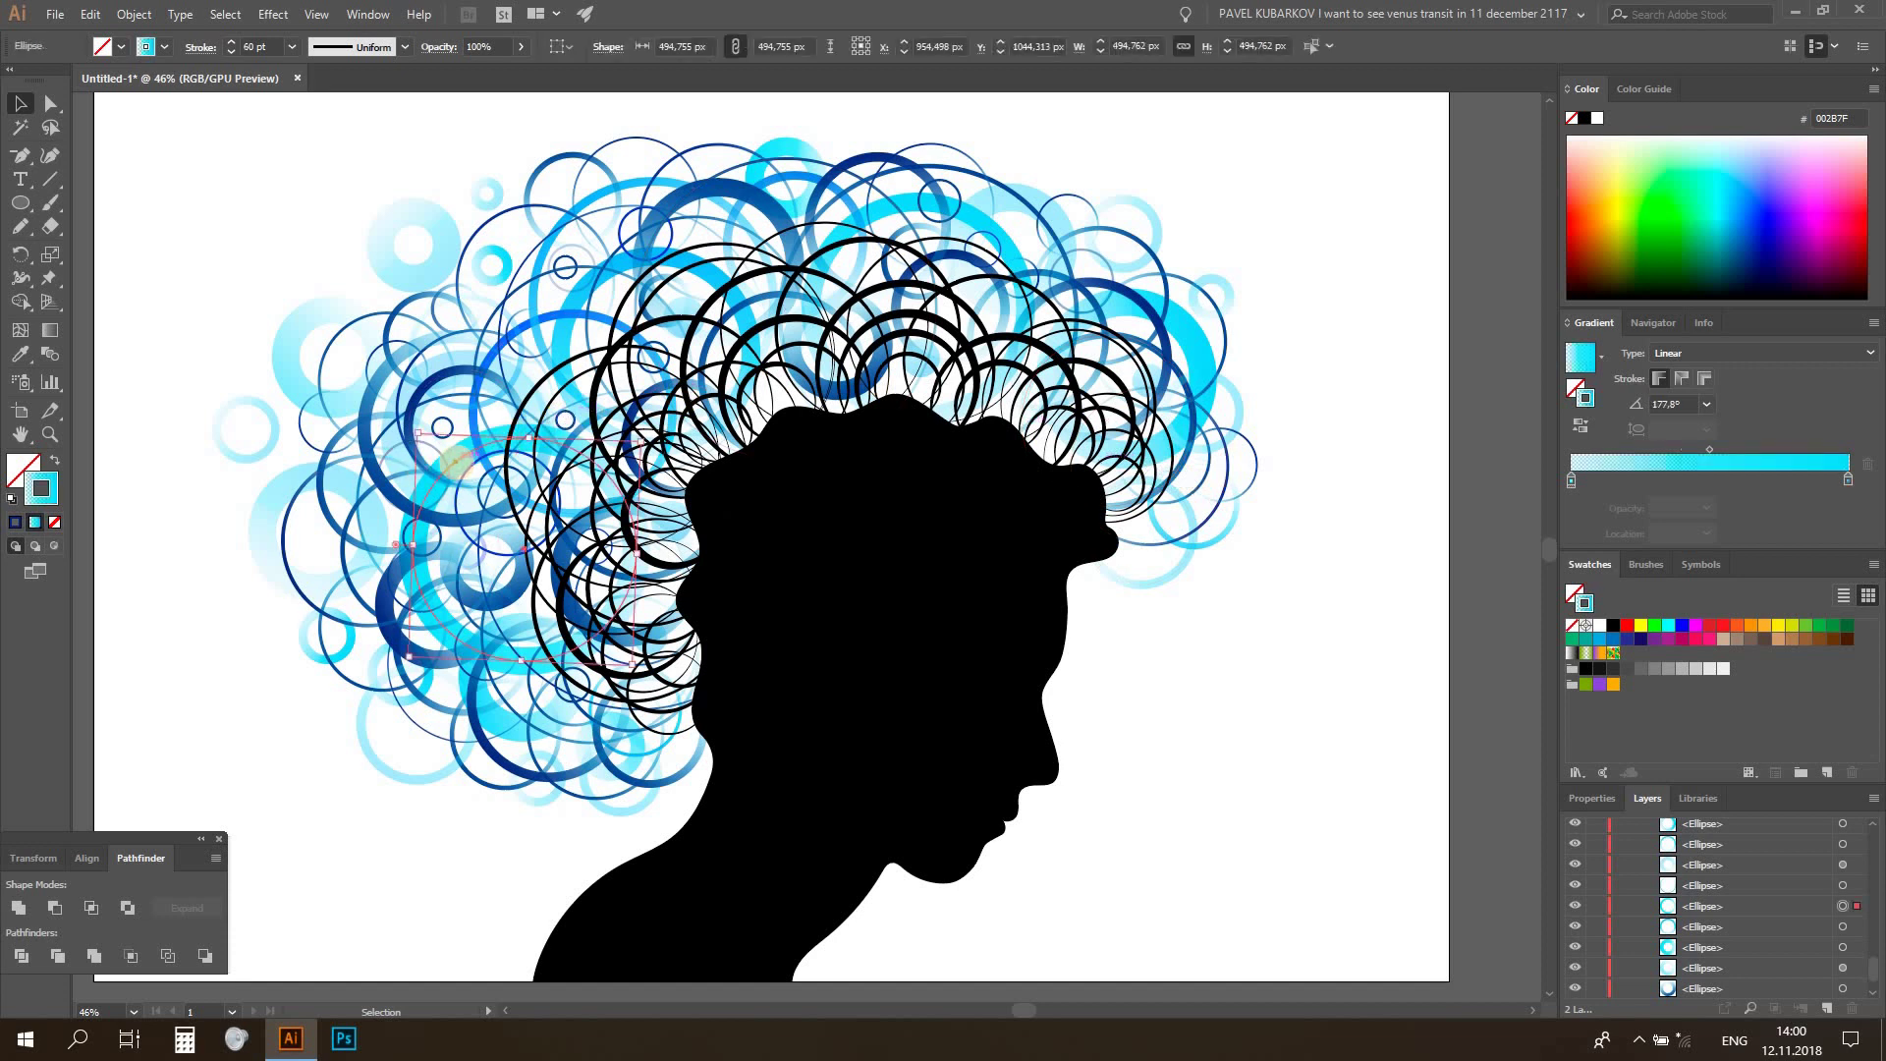
{"action": "key", "text": "Delete"}
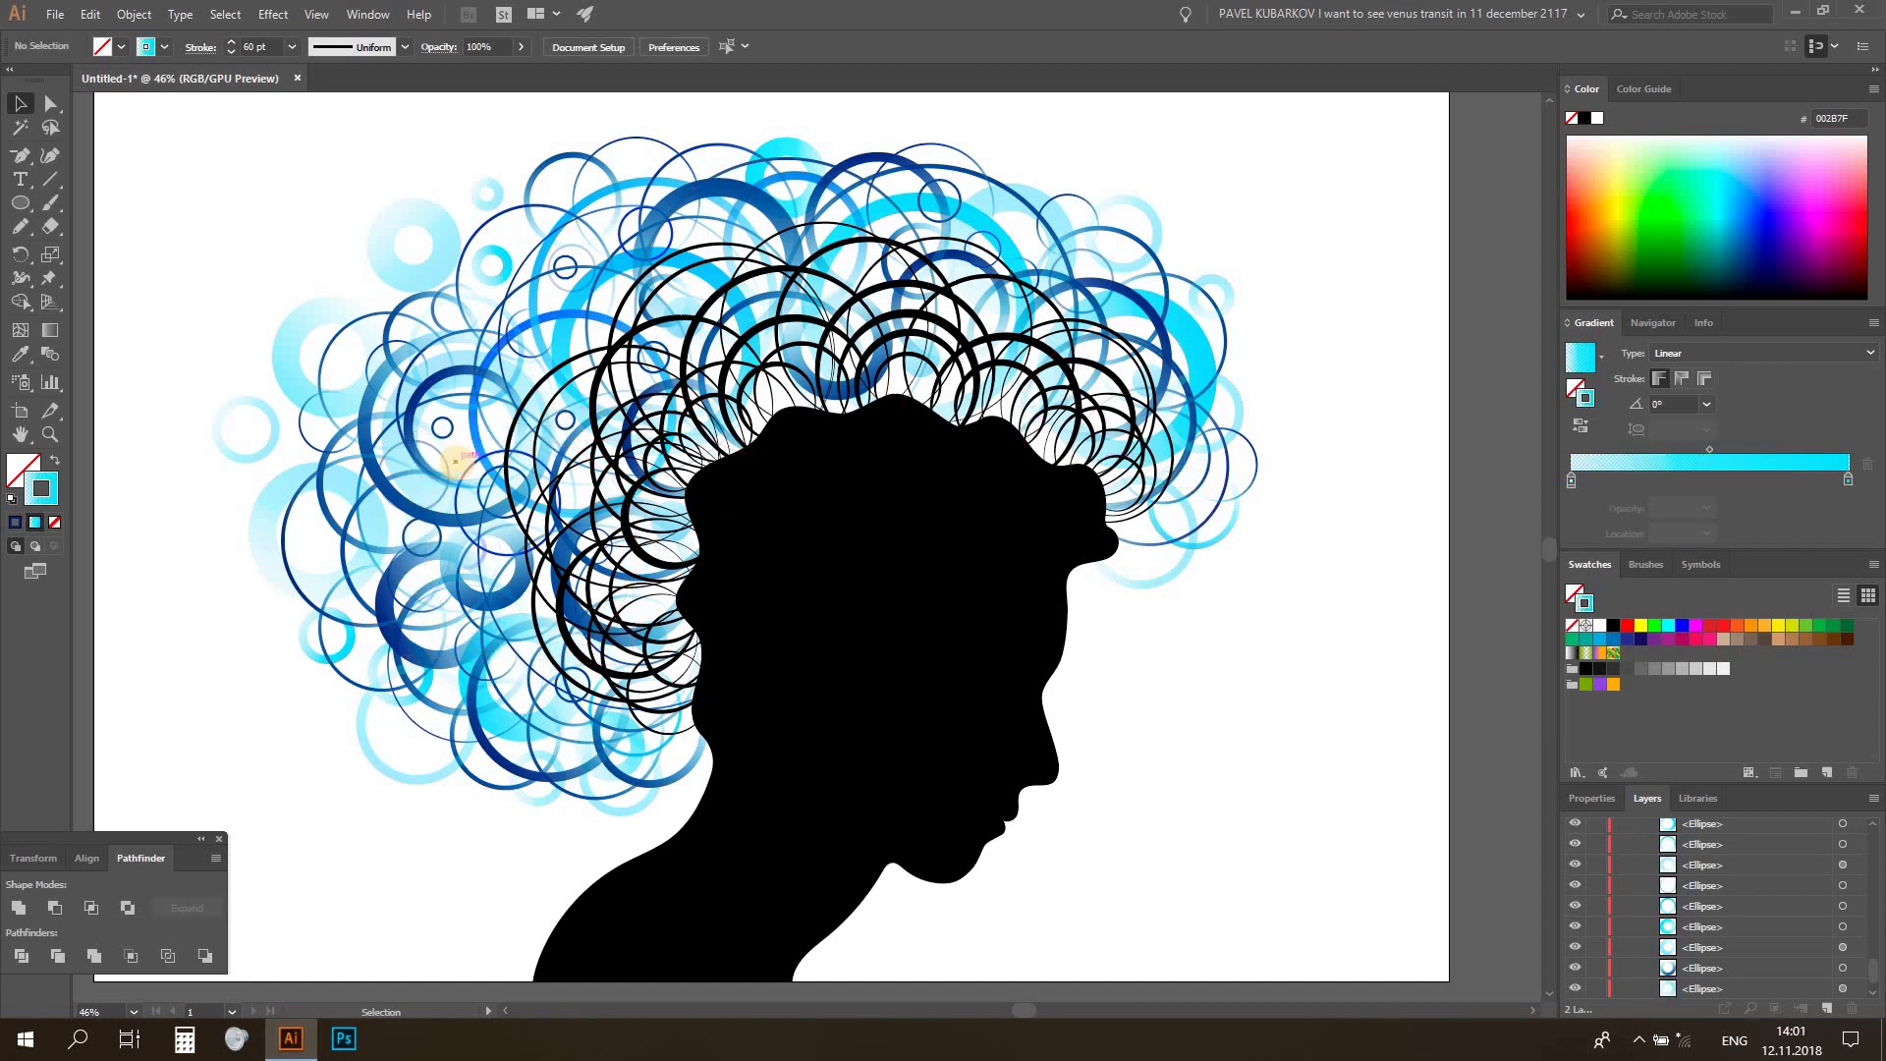
{"action": "scroll", "coordinate": [825, 393], "scroll_direction": "left", "scroll_amount": 2}
Outline the strokes of all gradient hair circles and group them
{"action": "key", "text": "ctrl+a"}
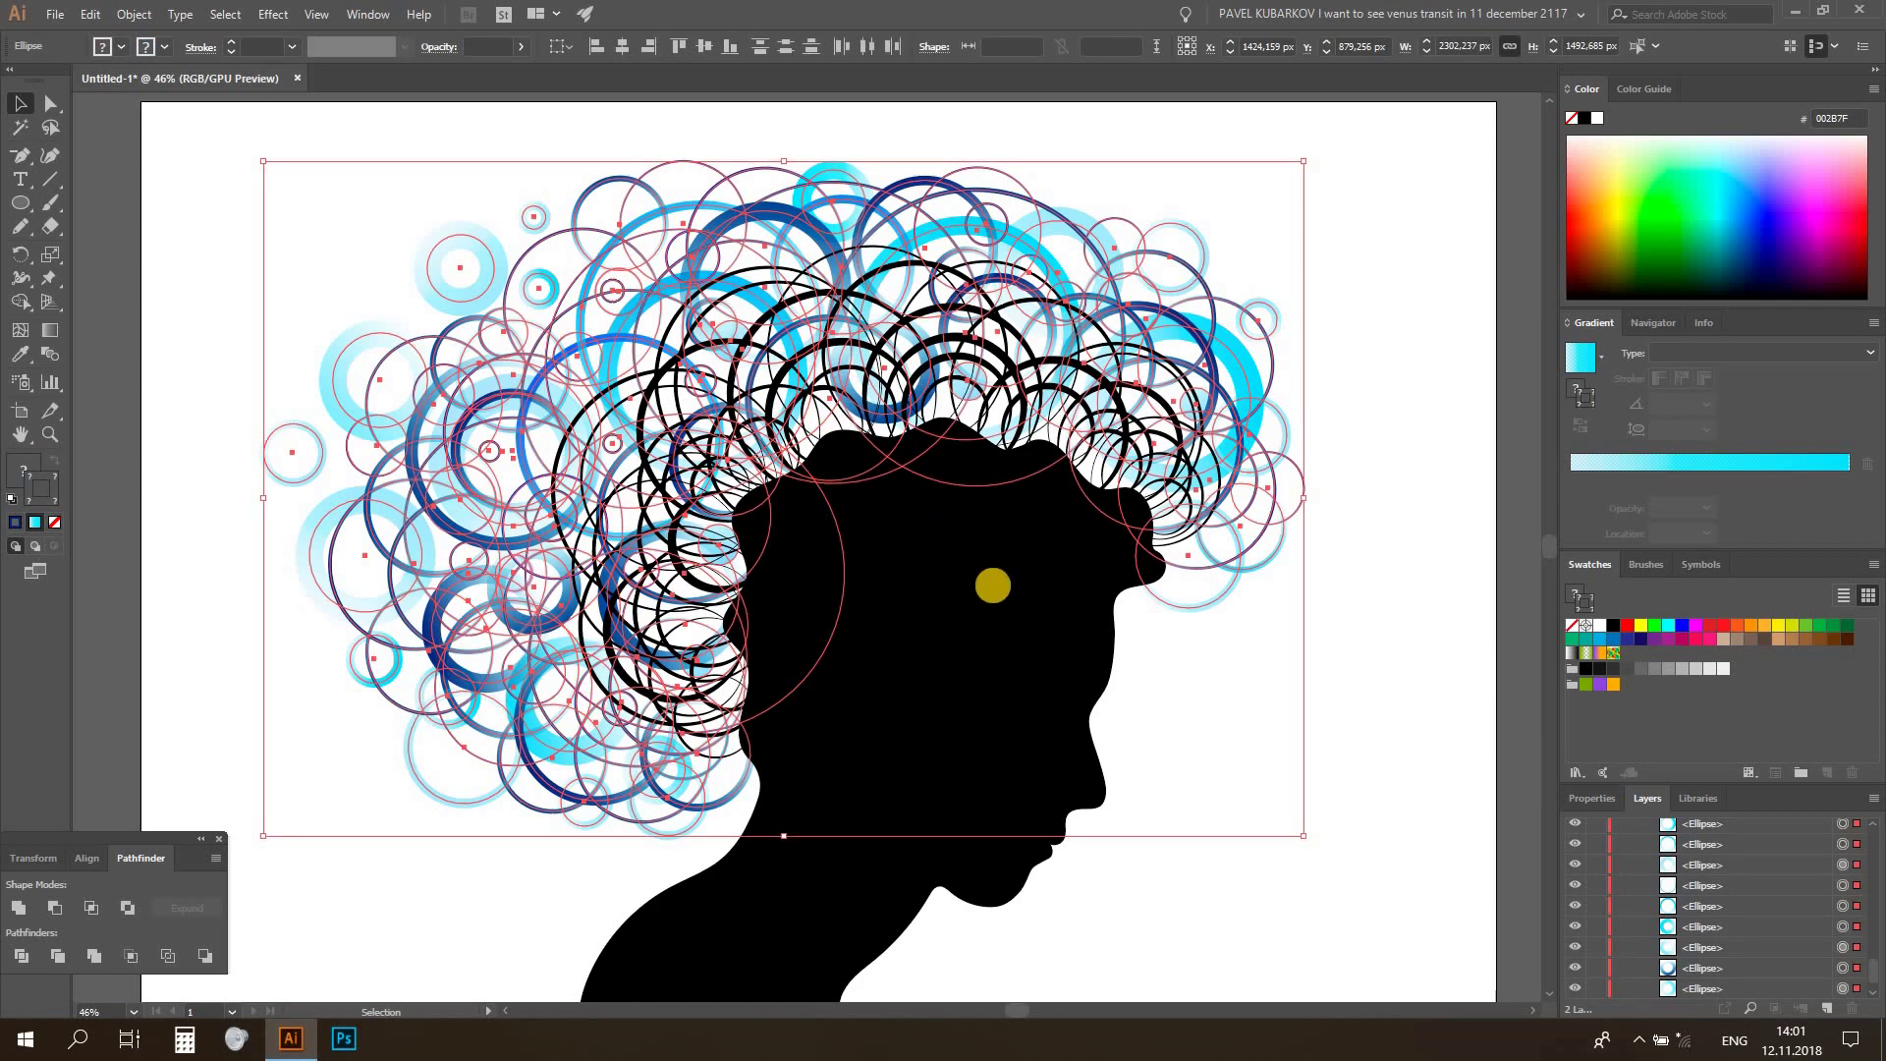
{"action": "left_click", "coordinate": [134, 14]}
{"action": "mouse_move", "coordinate": [157, 462]}
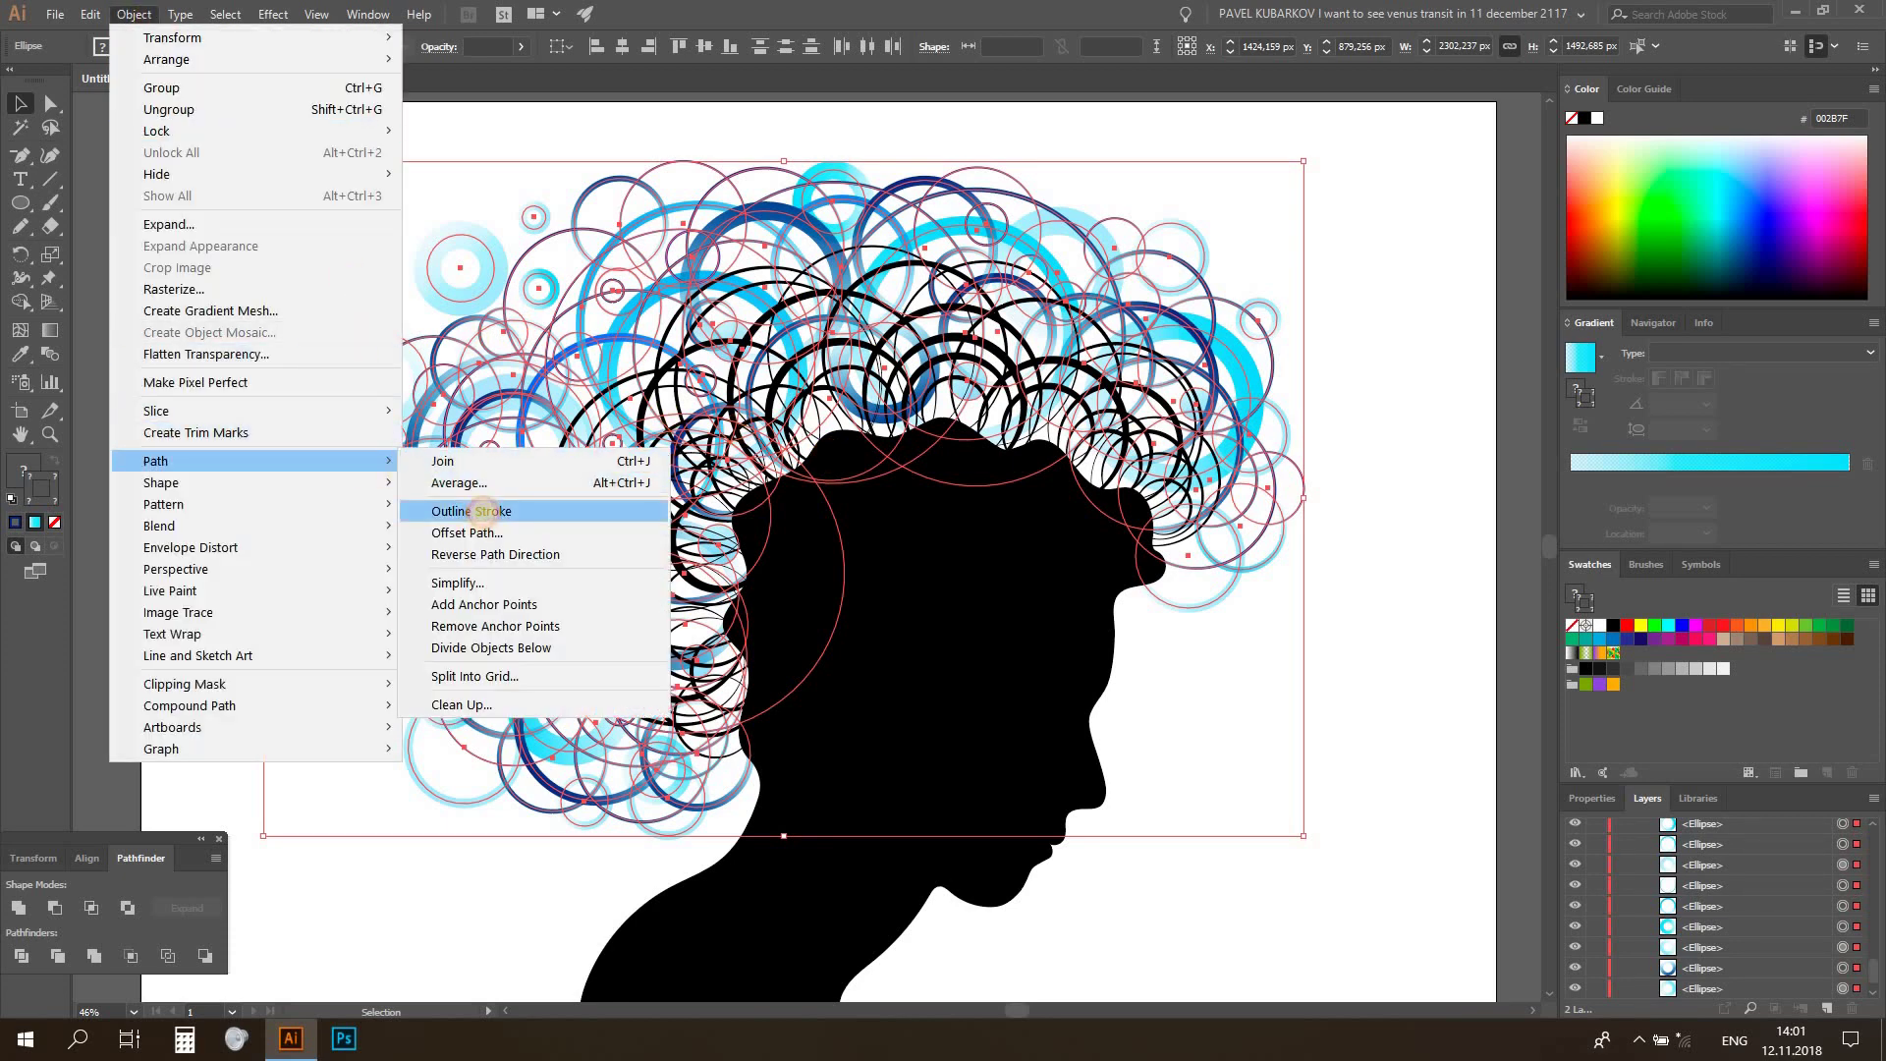
{"action": "left_click", "coordinate": [484, 512]}
{"action": "left_click", "coordinate": [134, 14]}
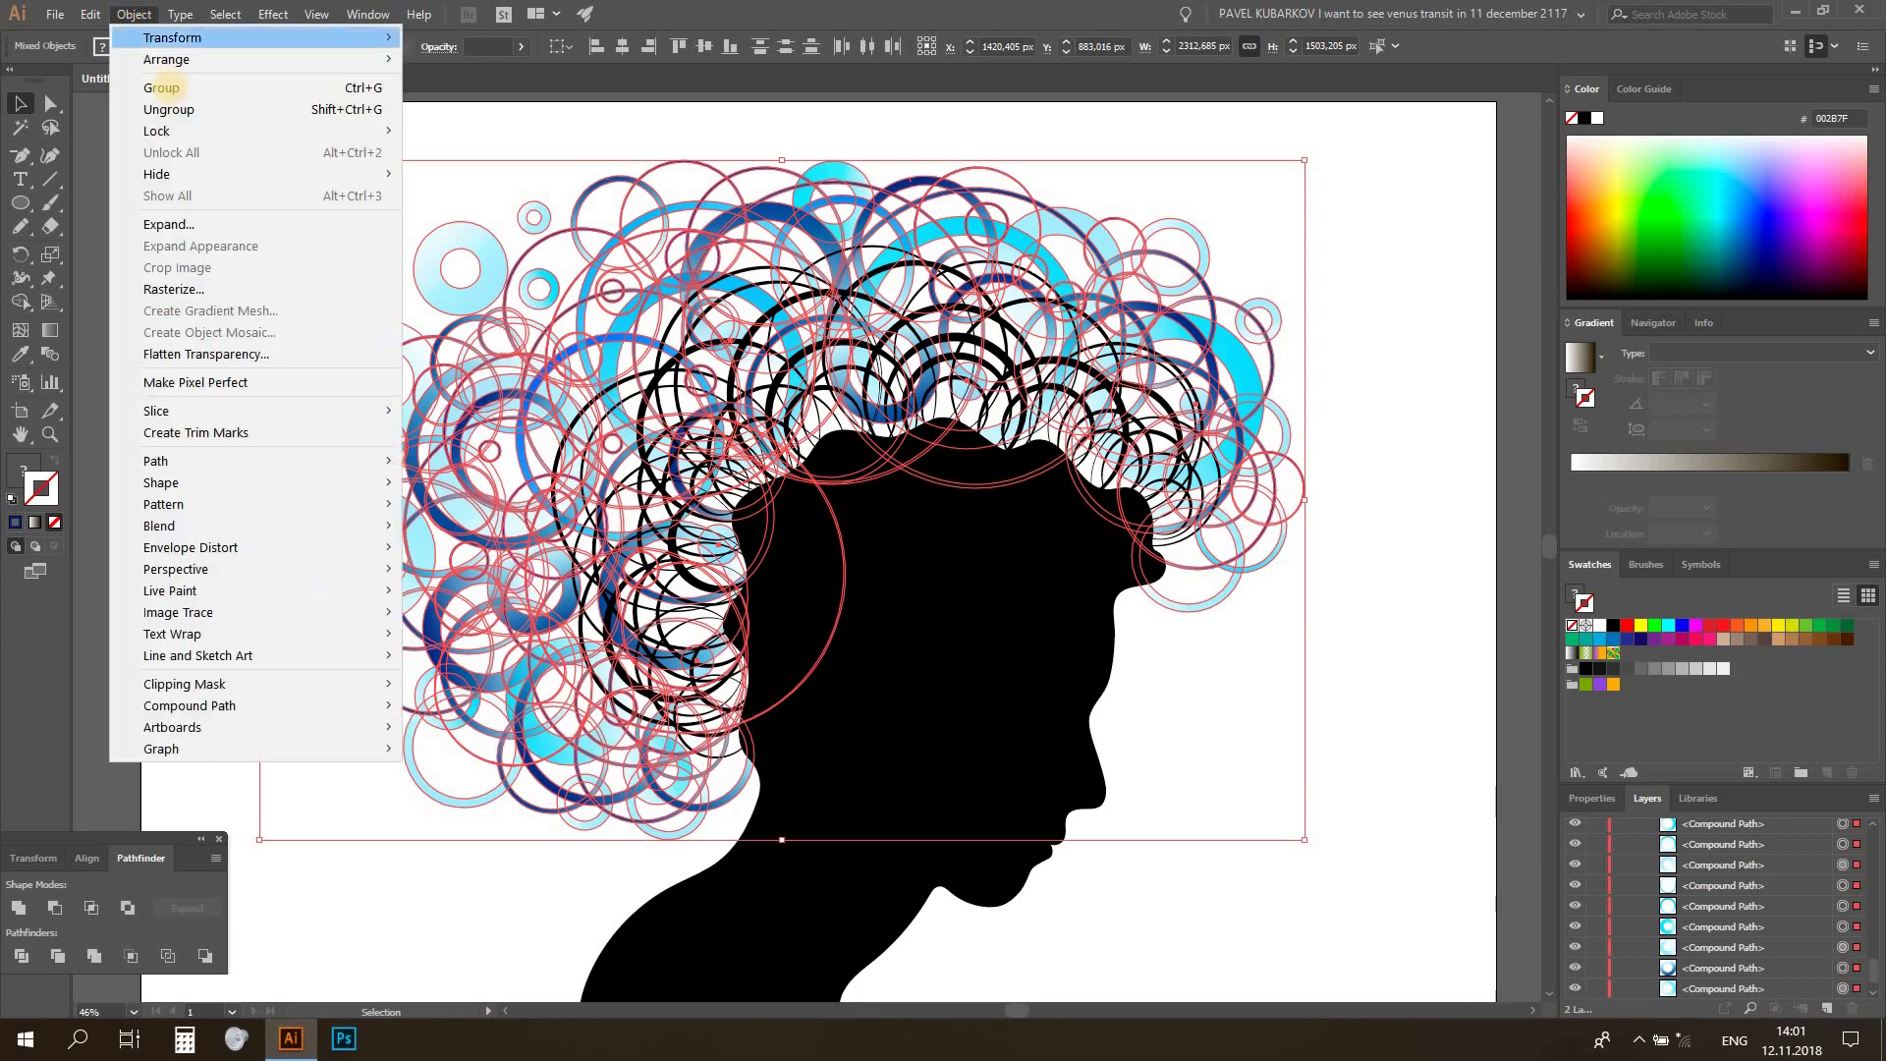
{"action": "left_click", "coordinate": [161, 88]}
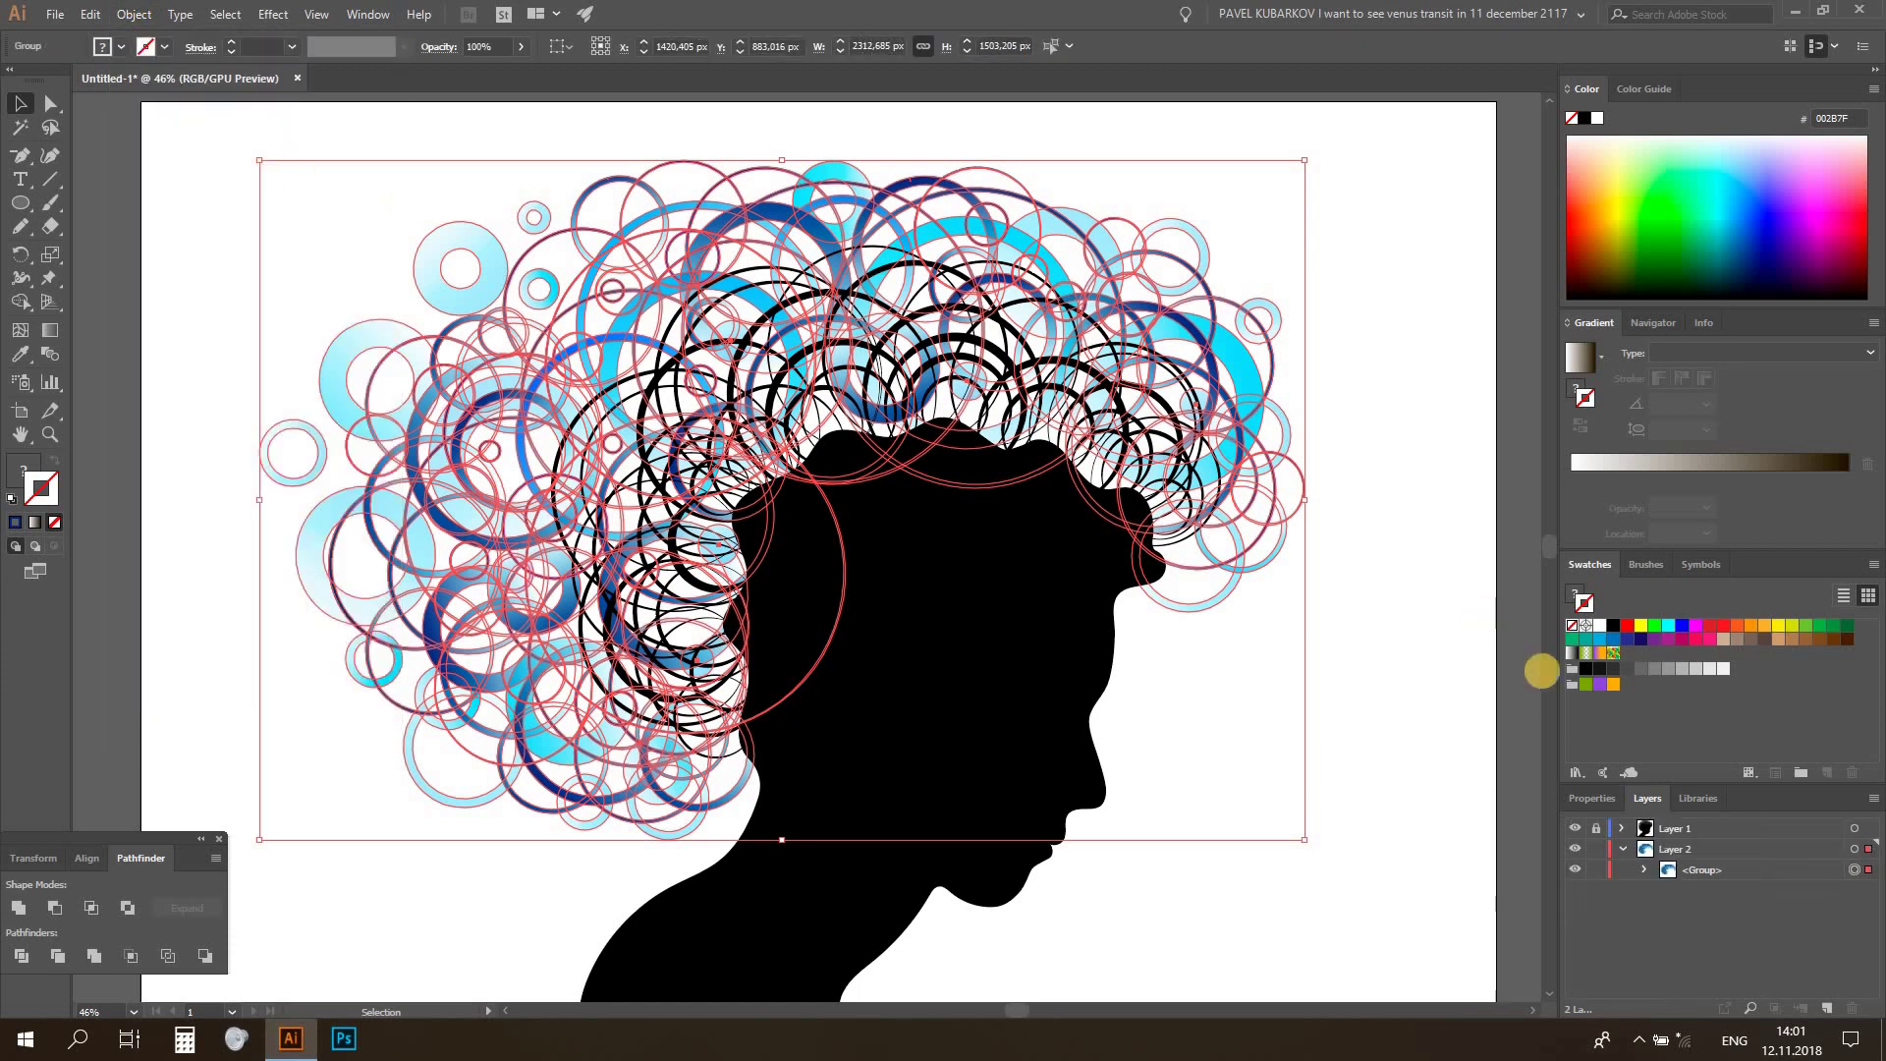
{"action": "left_click", "coordinate": [1481, 616]}
Unlock Layer 1 and move the blue circle group into it below the head
{"action": "left_click", "coordinate": [1596, 828]}
{"action": "left_click", "coordinate": [1618, 827]}
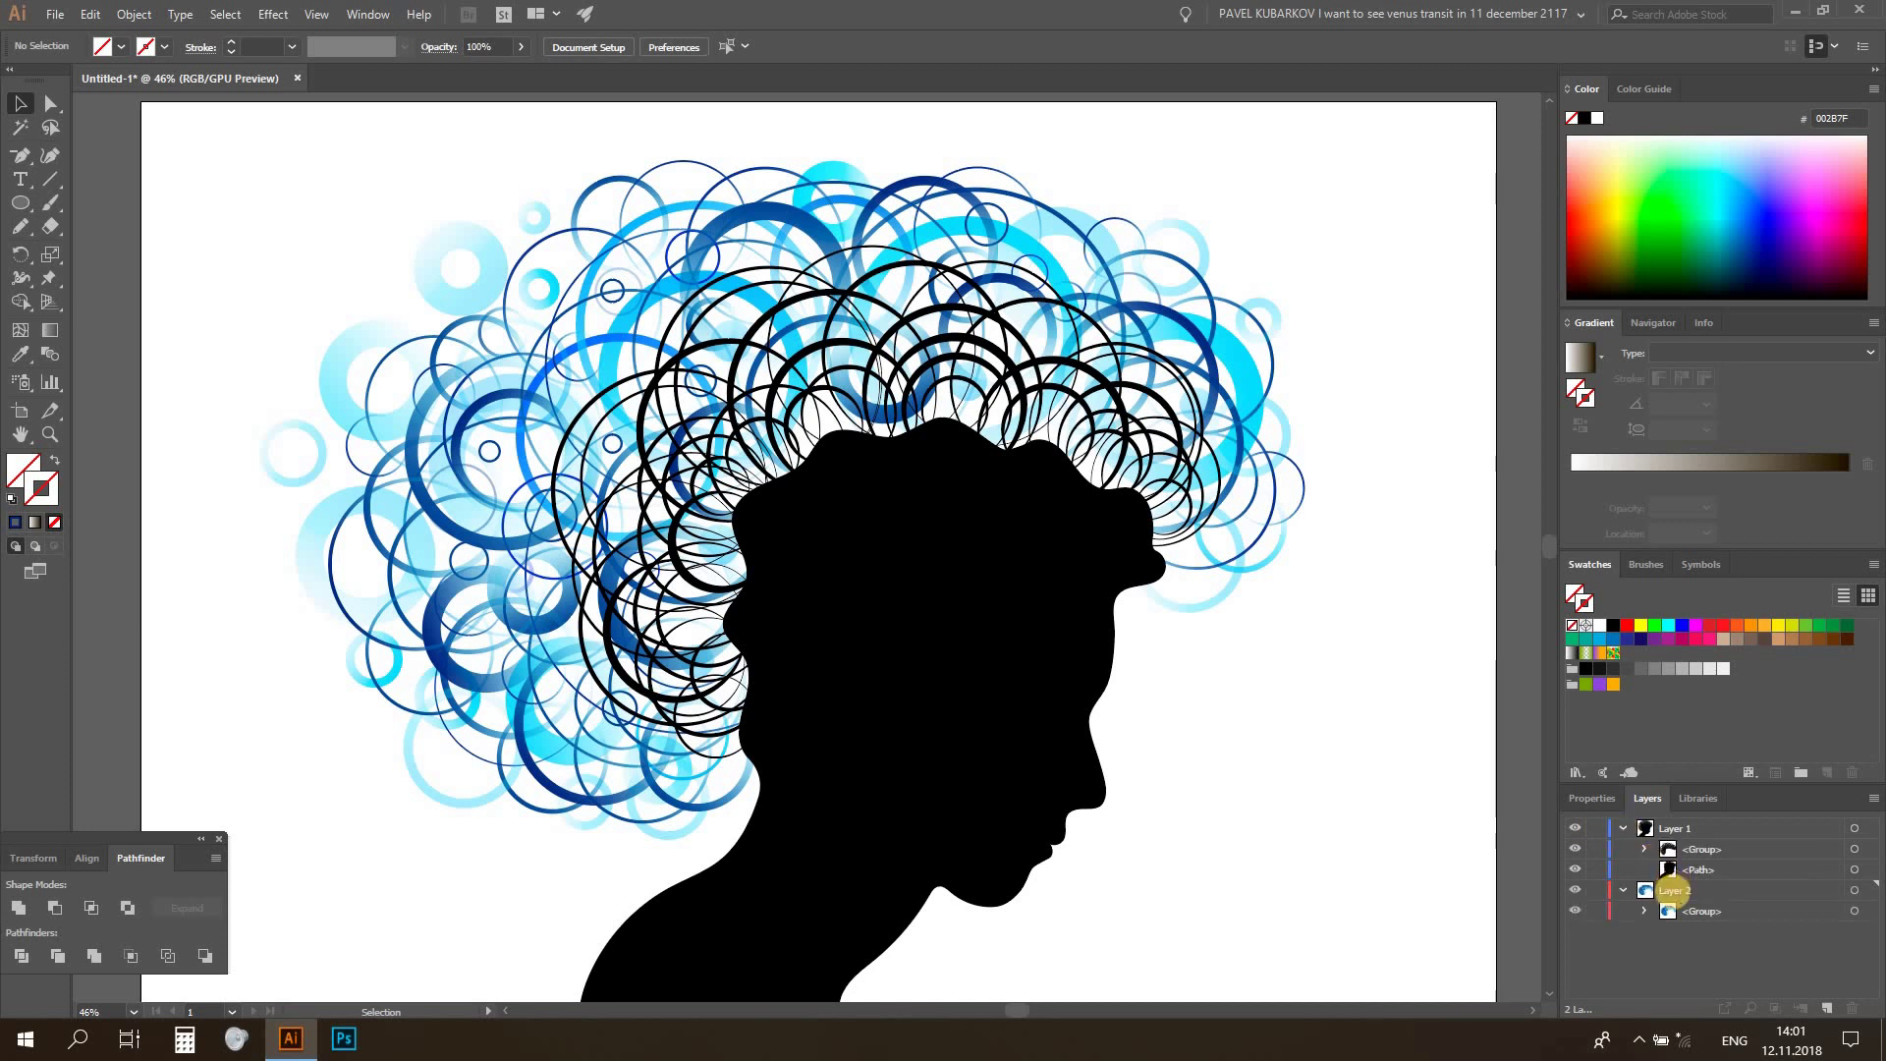
{"action": "left_click", "coordinate": [1675, 908]}
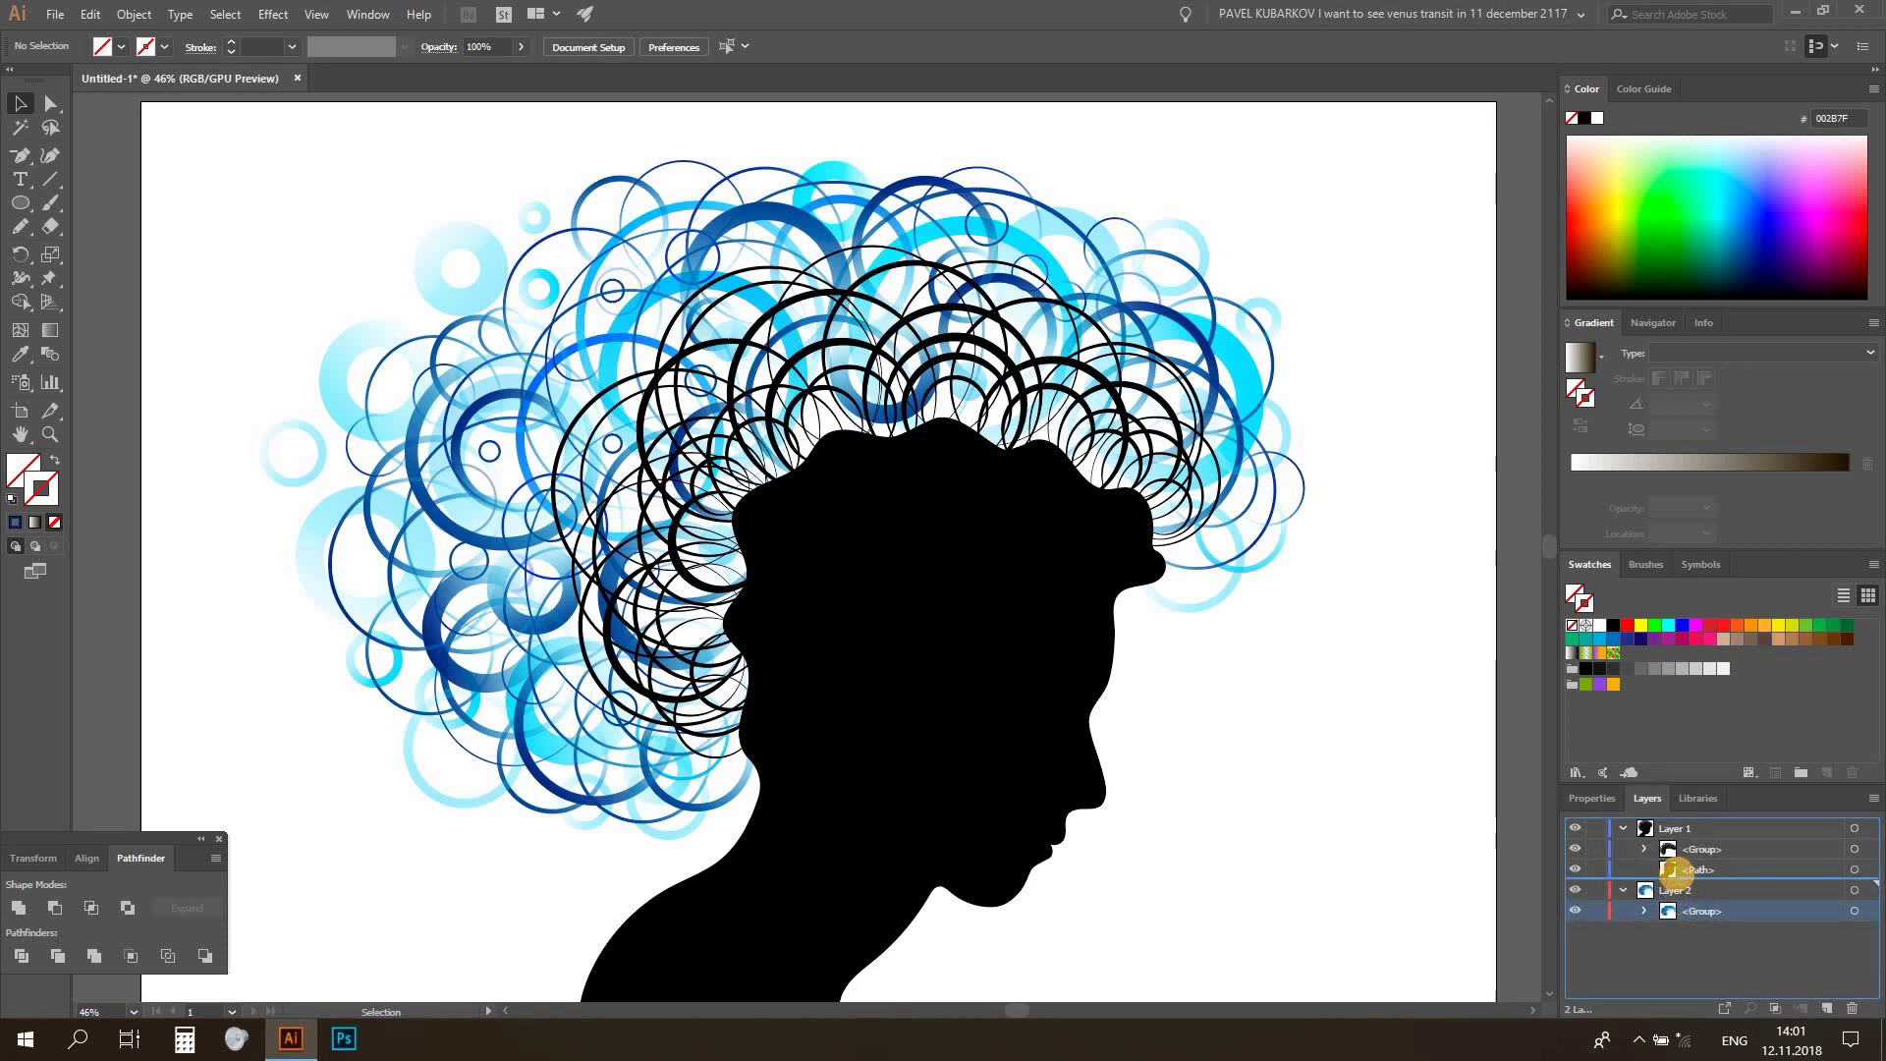
{"action": "left_click_drag", "start_coordinate": [1674, 871], "coordinate": [1676, 879]}
{"action": "left_click", "coordinate": [1854, 910]}
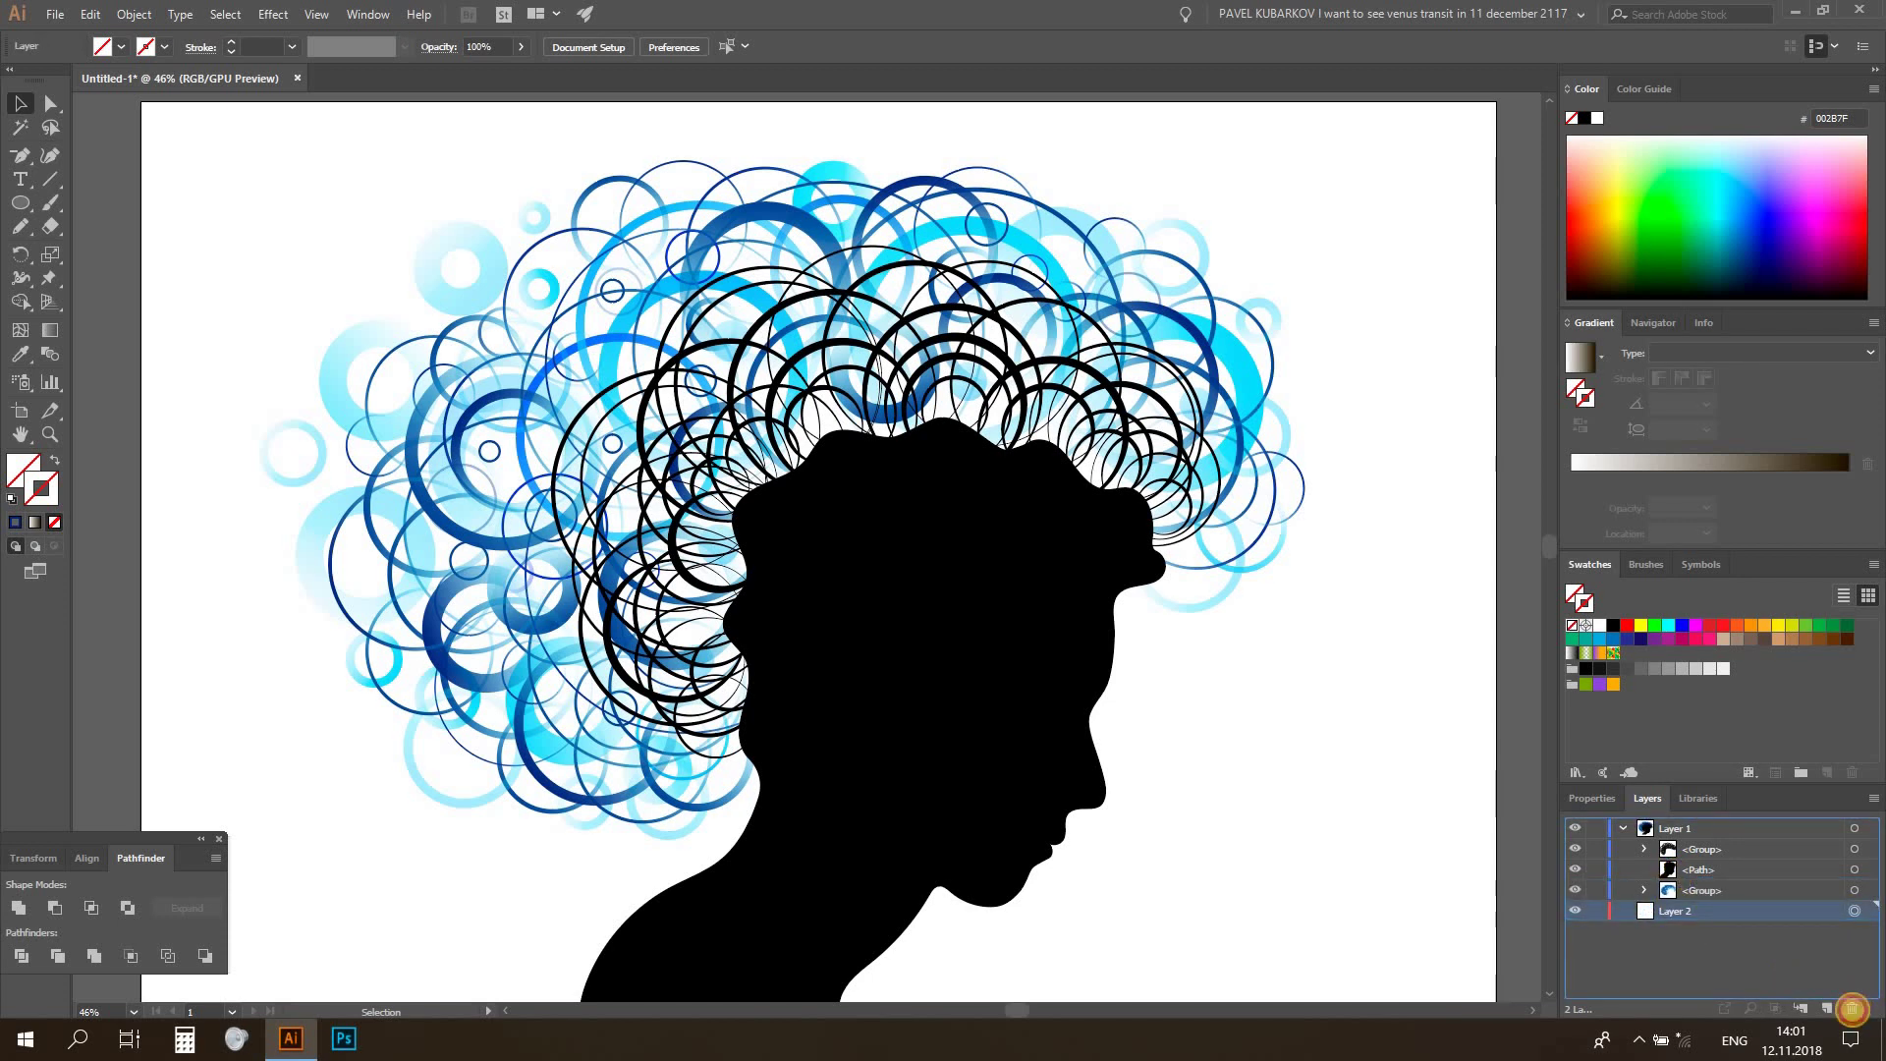
Delete the empty Layer 2 and toggle each group's visibility to identify it
{"action": "left_click_drag", "start_coordinate": [1773, 951], "coordinate": [1851, 1008]}
{"action": "left_click", "coordinate": [1712, 937]}
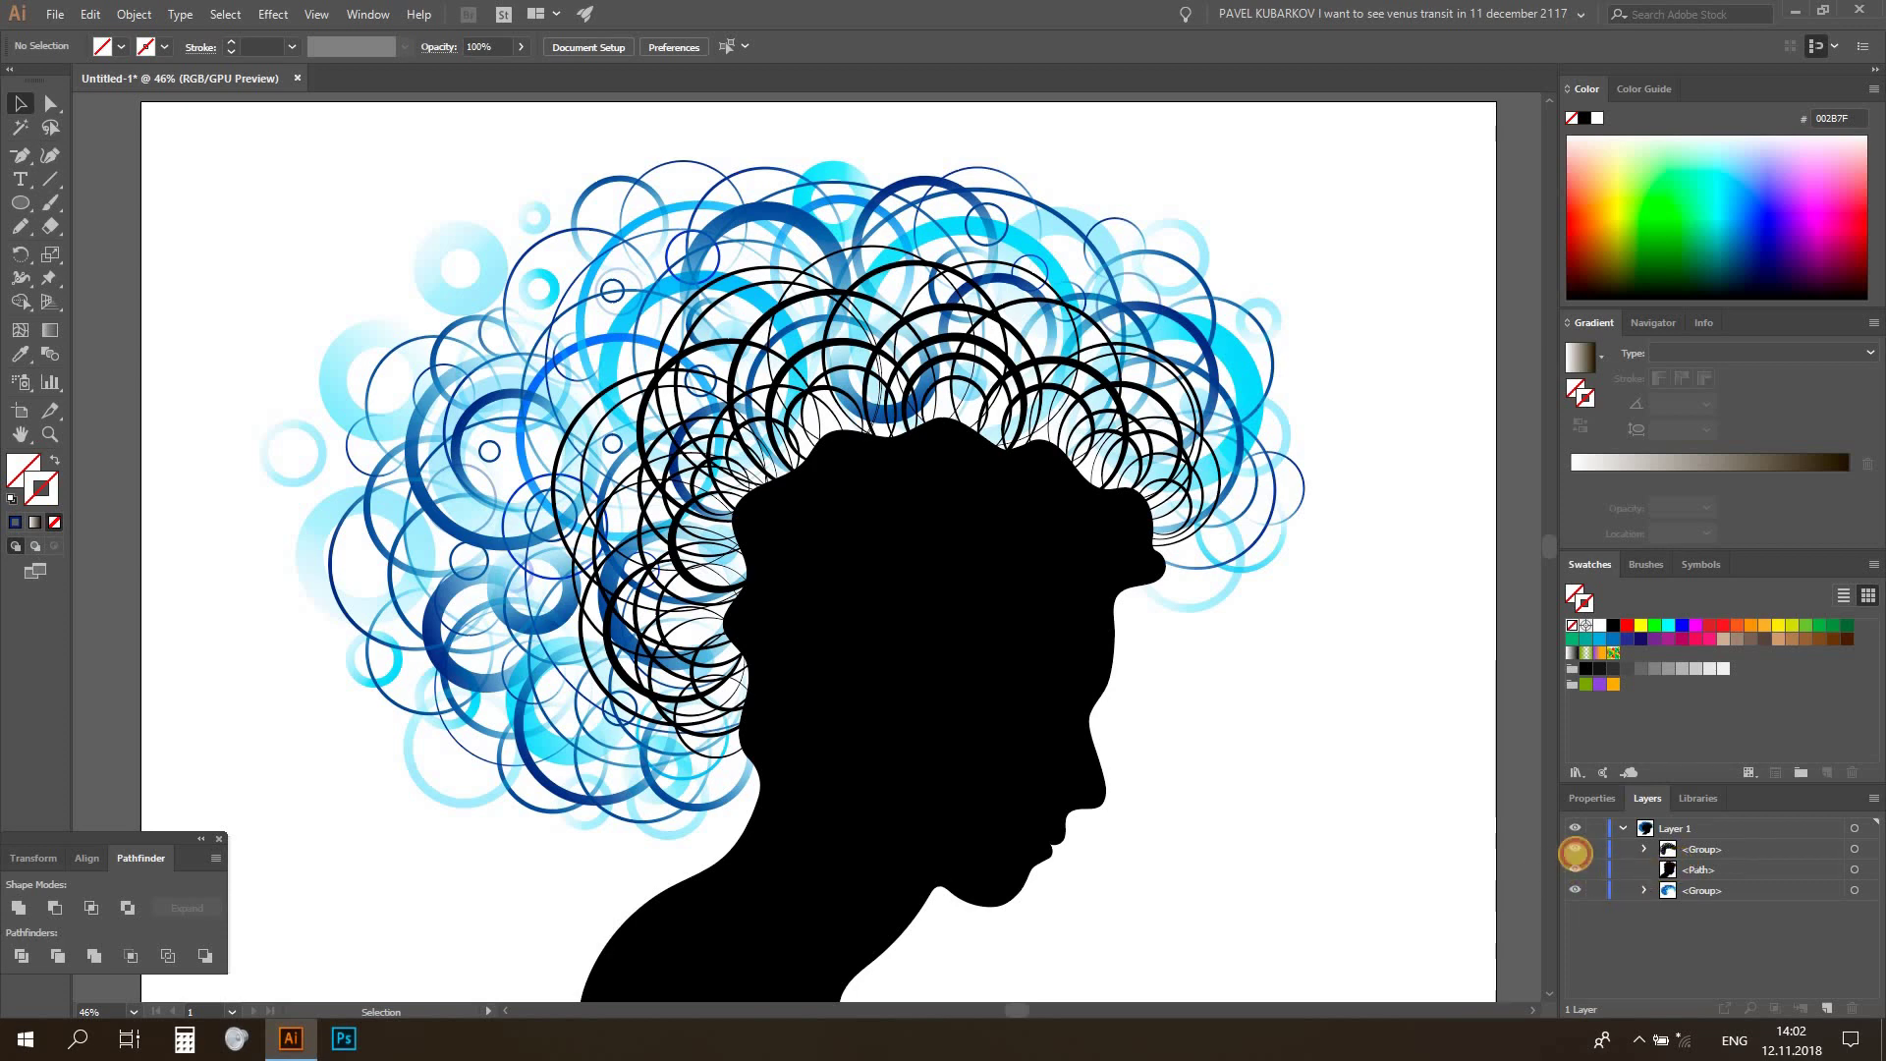
{"action": "left_click", "coordinate": [1575, 850]}
{"action": "left_click", "coordinate": [1574, 850]}
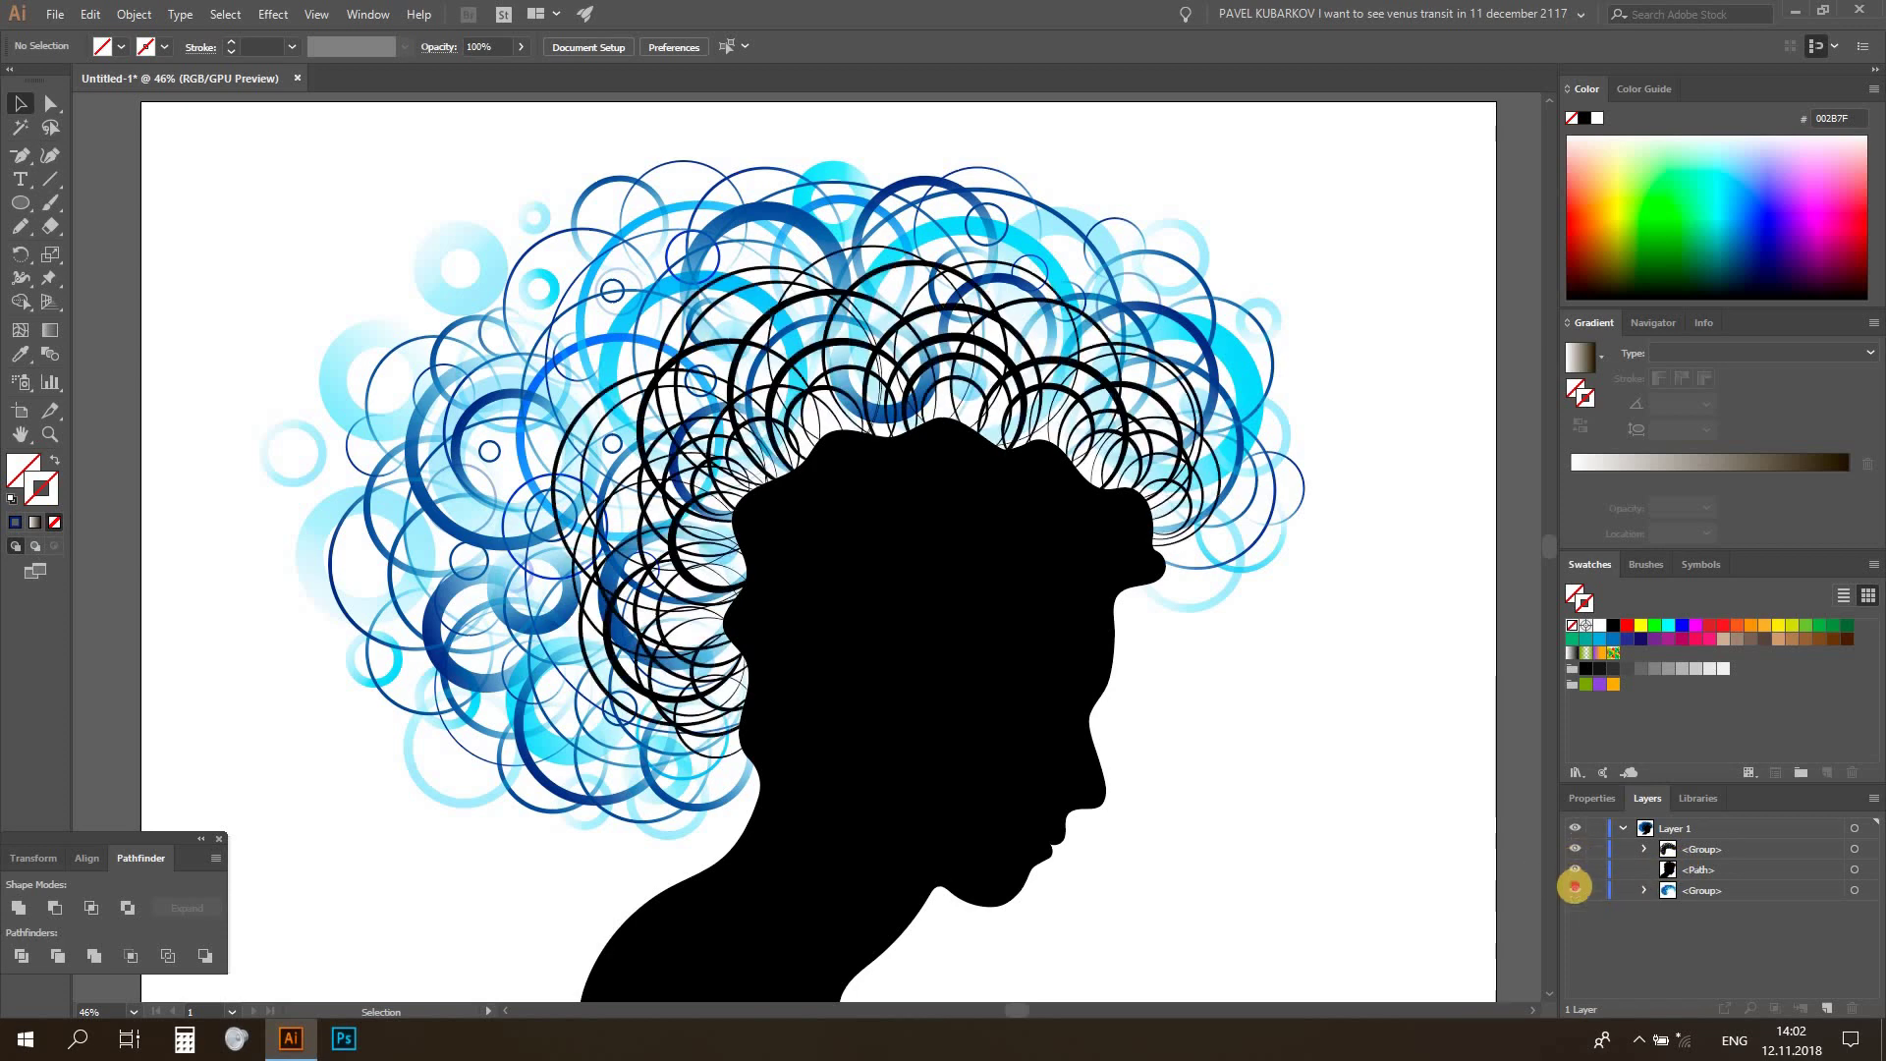
{"action": "left_click", "coordinate": [1574, 889]}
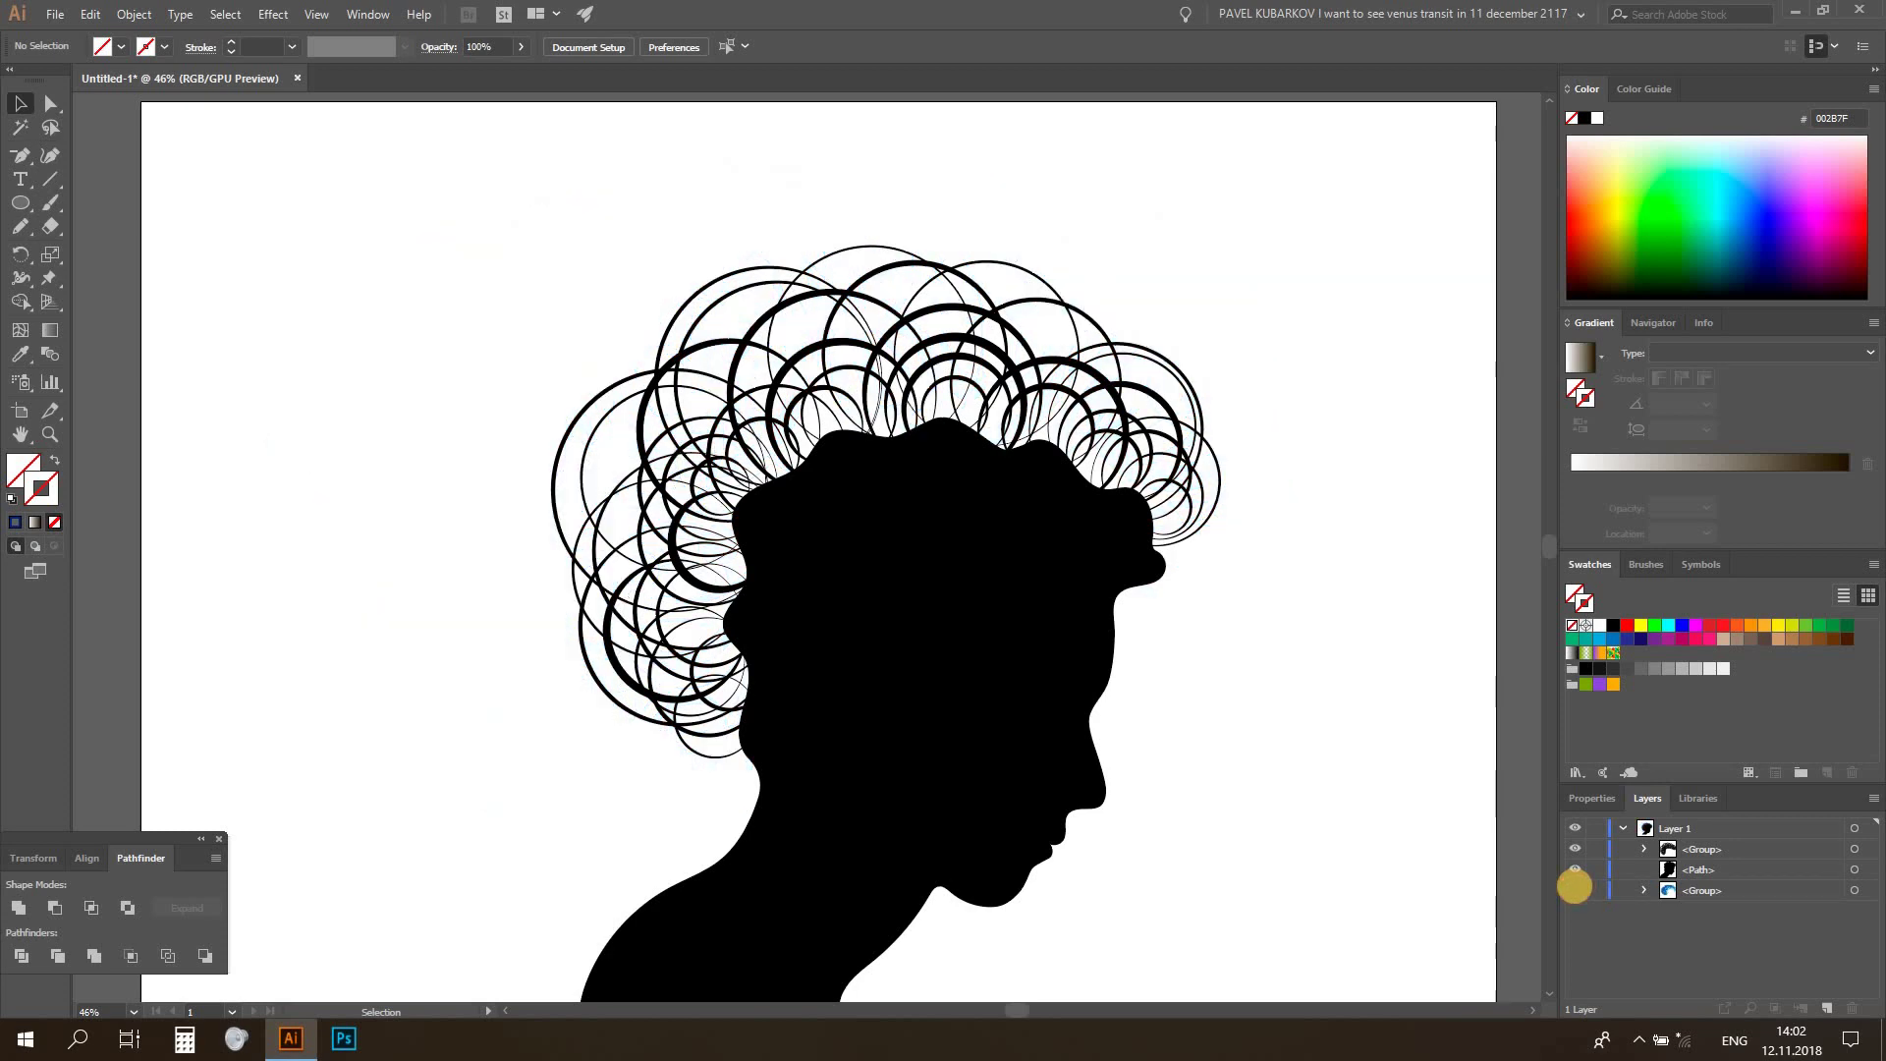
{"action": "left_click", "coordinate": [1575, 888]}
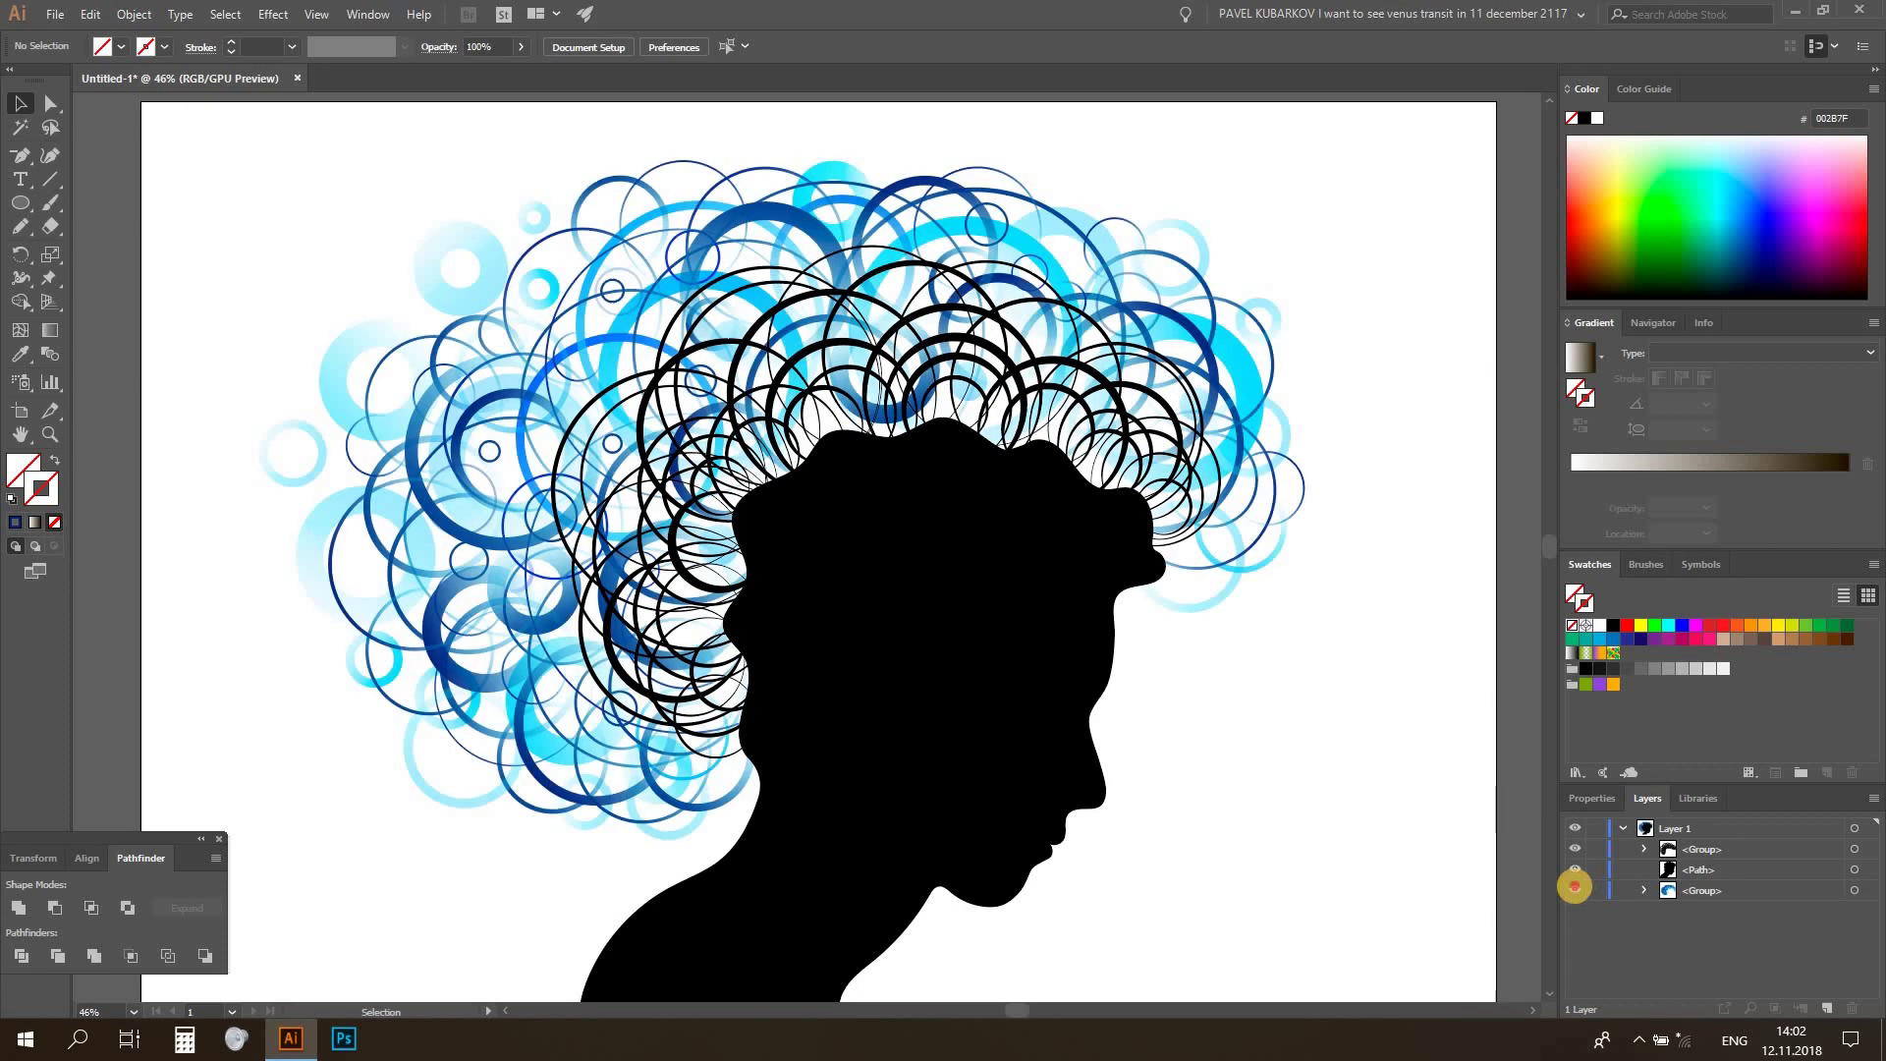
{"action": "left_click", "coordinate": [1574, 848]}
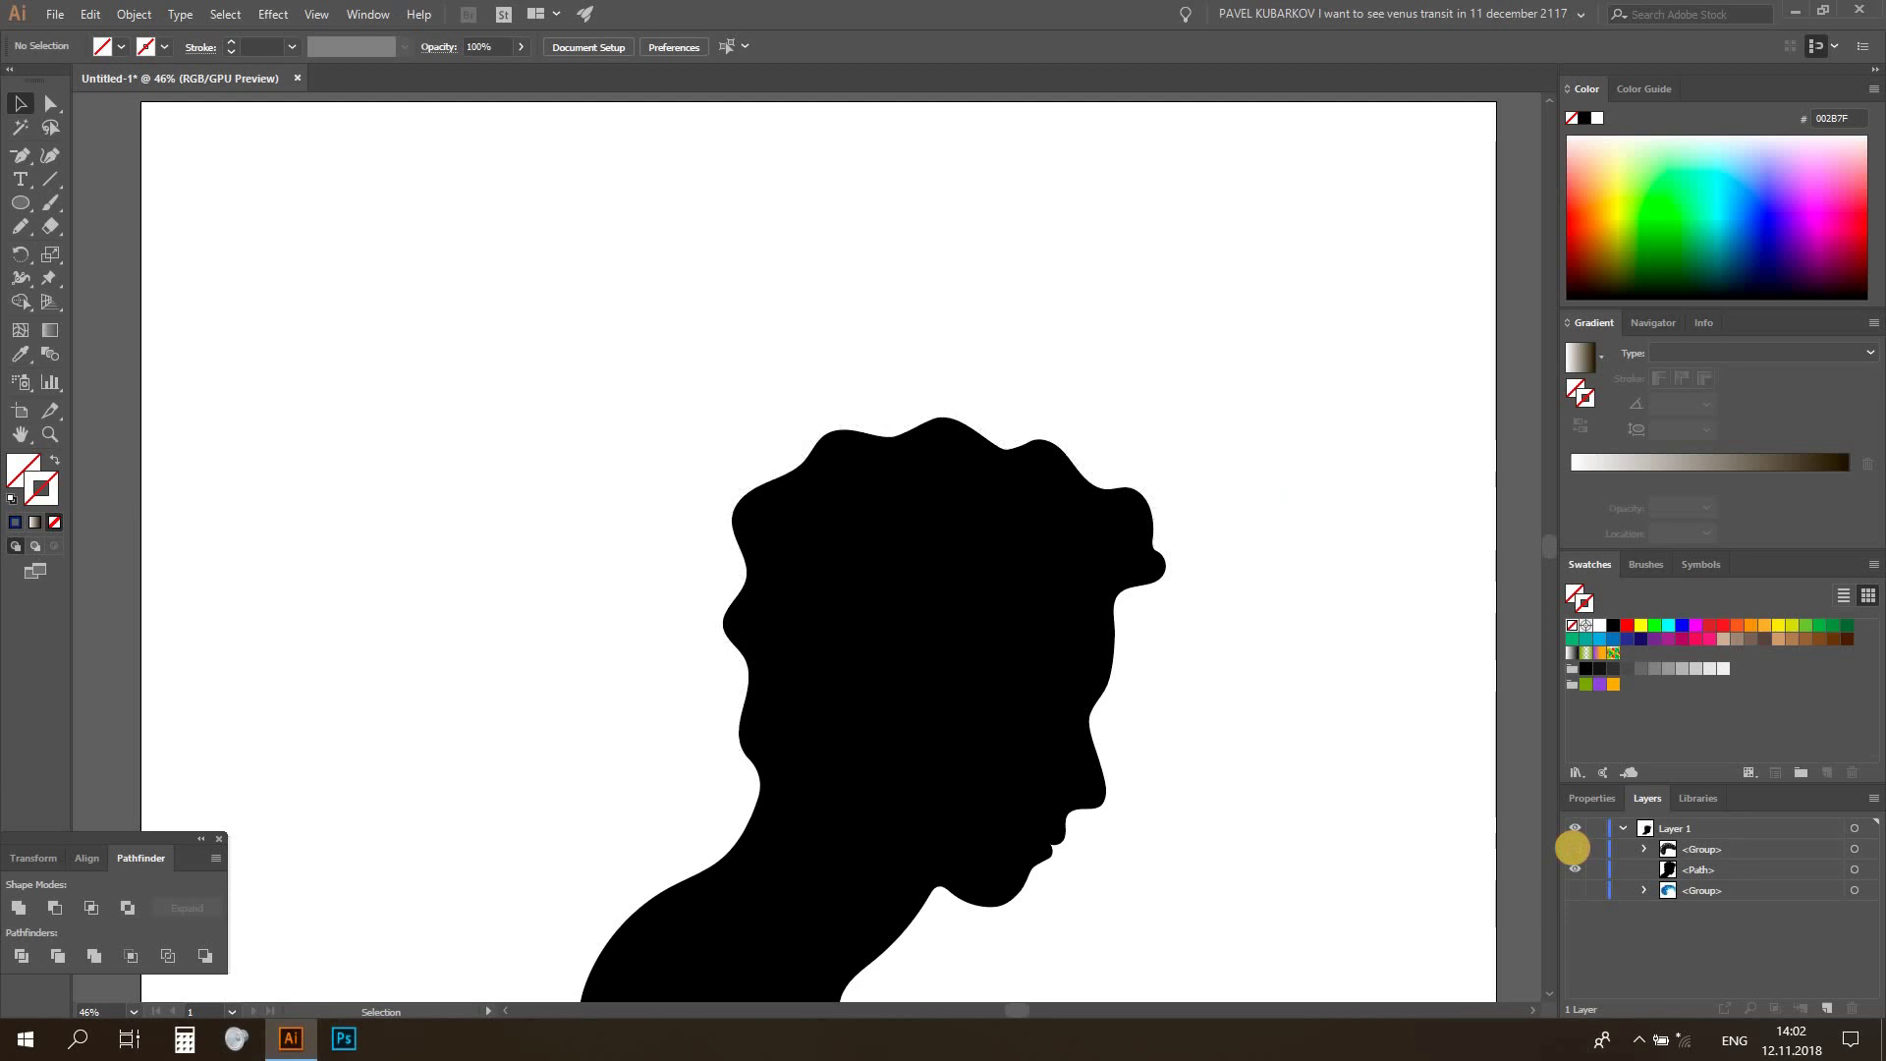
{"action": "left_click", "coordinate": [1574, 848]}
{"action": "left_click", "coordinate": [1573, 887]}
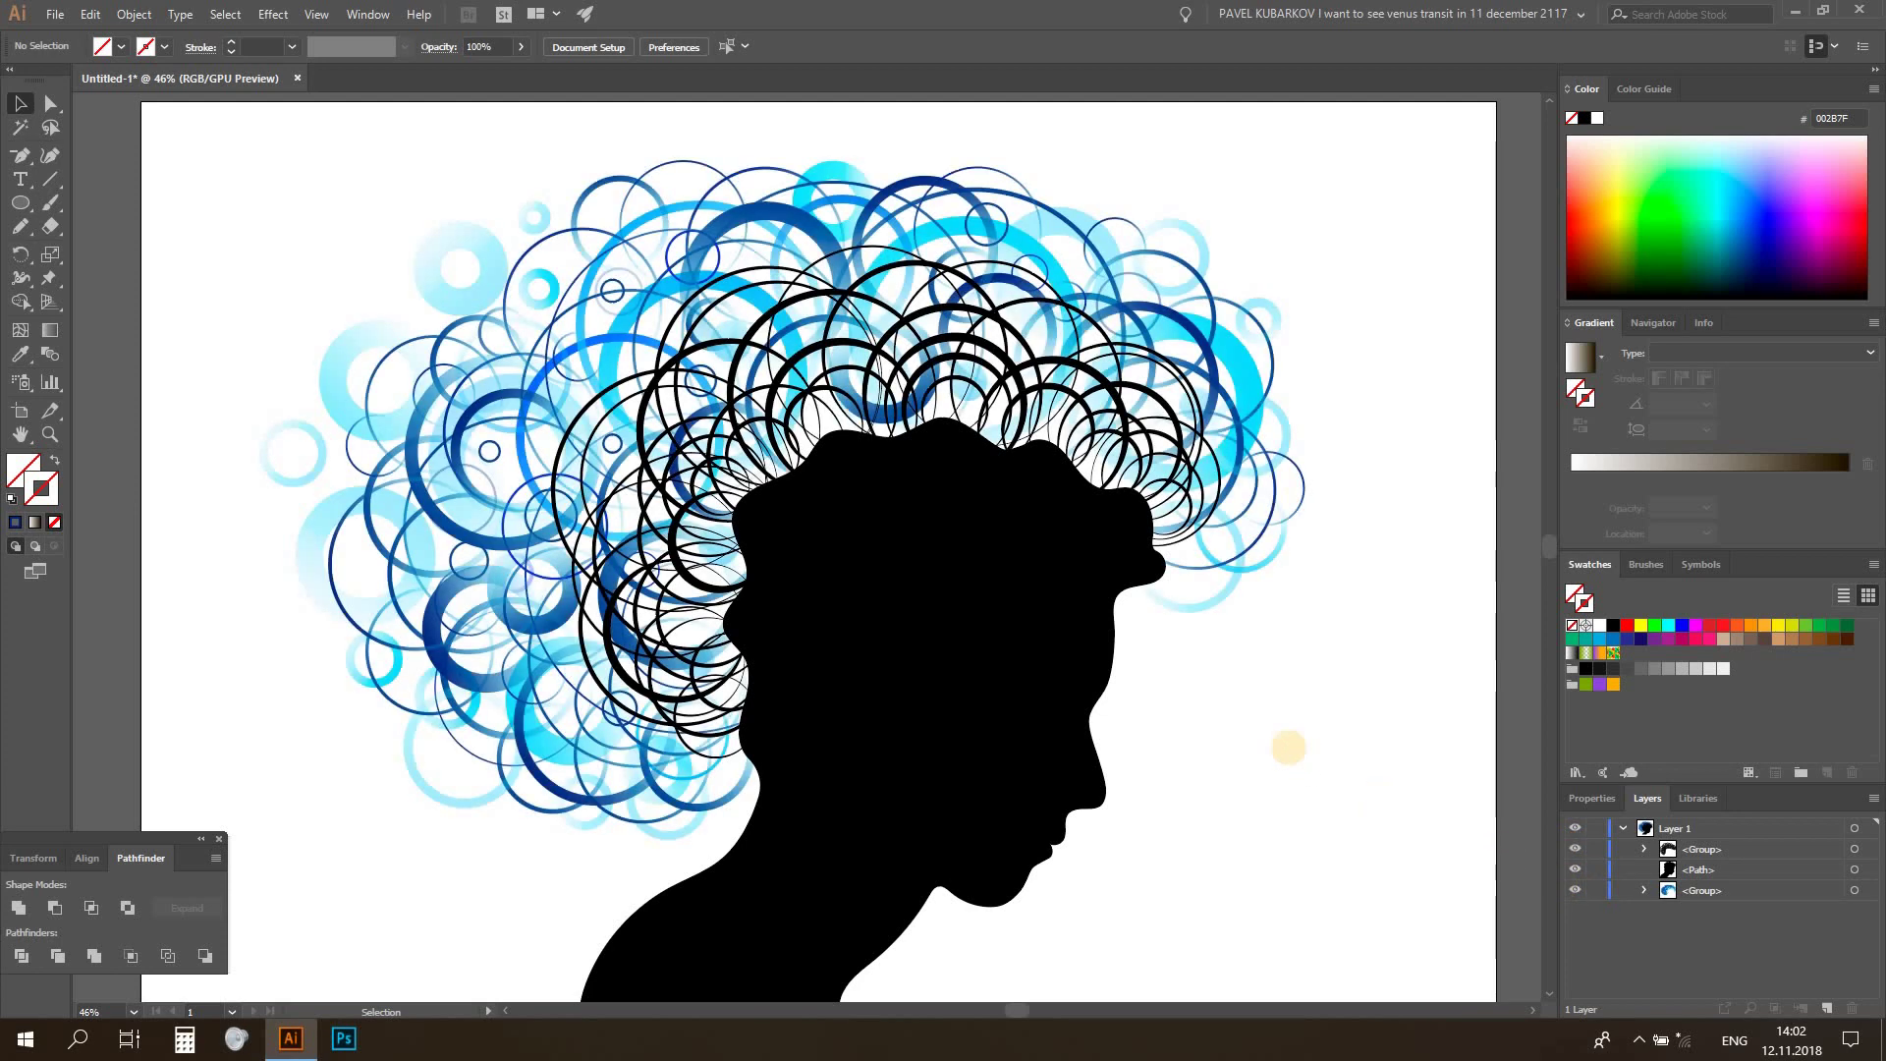
Rename the sublayers HEAD, HAIRS and BACK
{"action": "double_click", "coordinate": [1701, 869]}
{"action": "type", "text": "HEADHAIRS"}
{"action": "double_click", "coordinate": [1697, 889]}
{"action": "type", "text": "BACK"}
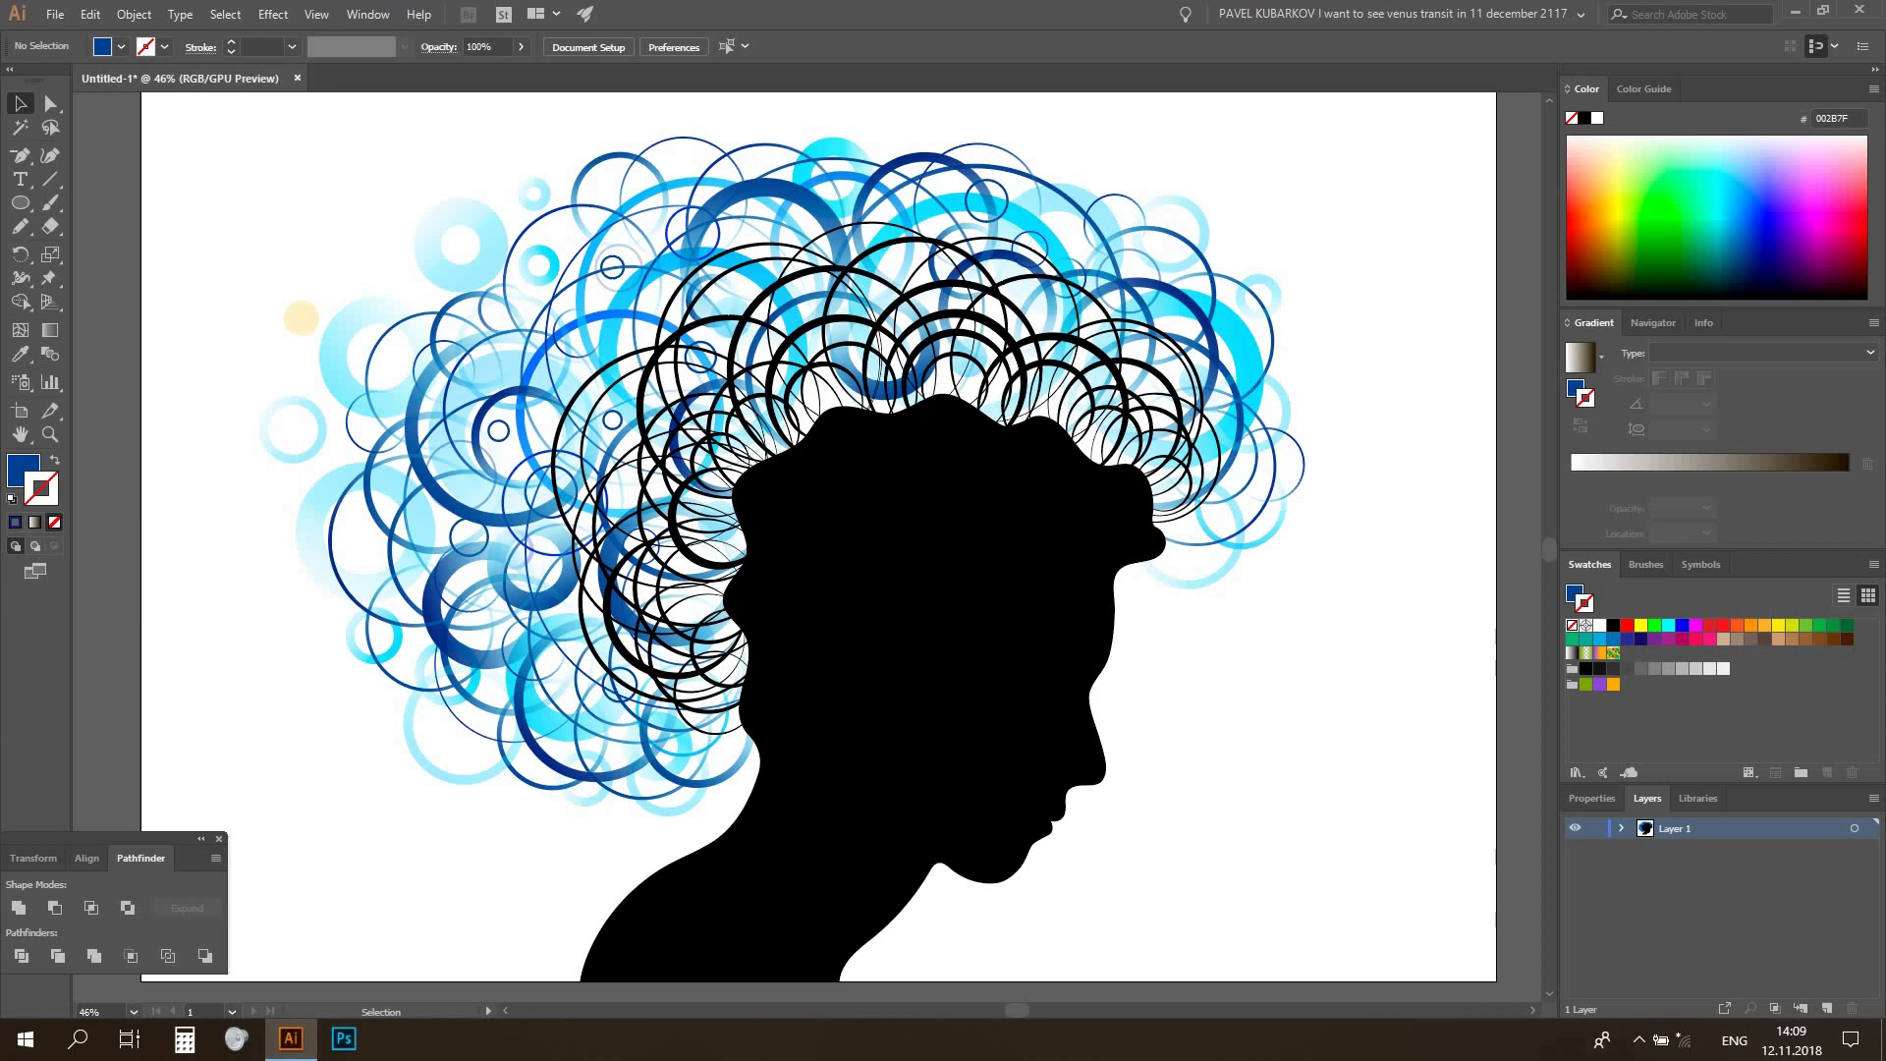
Show the finished artwork in Full Screen Mode with Shift+F
{"action": "key", "text": "shift+f"}
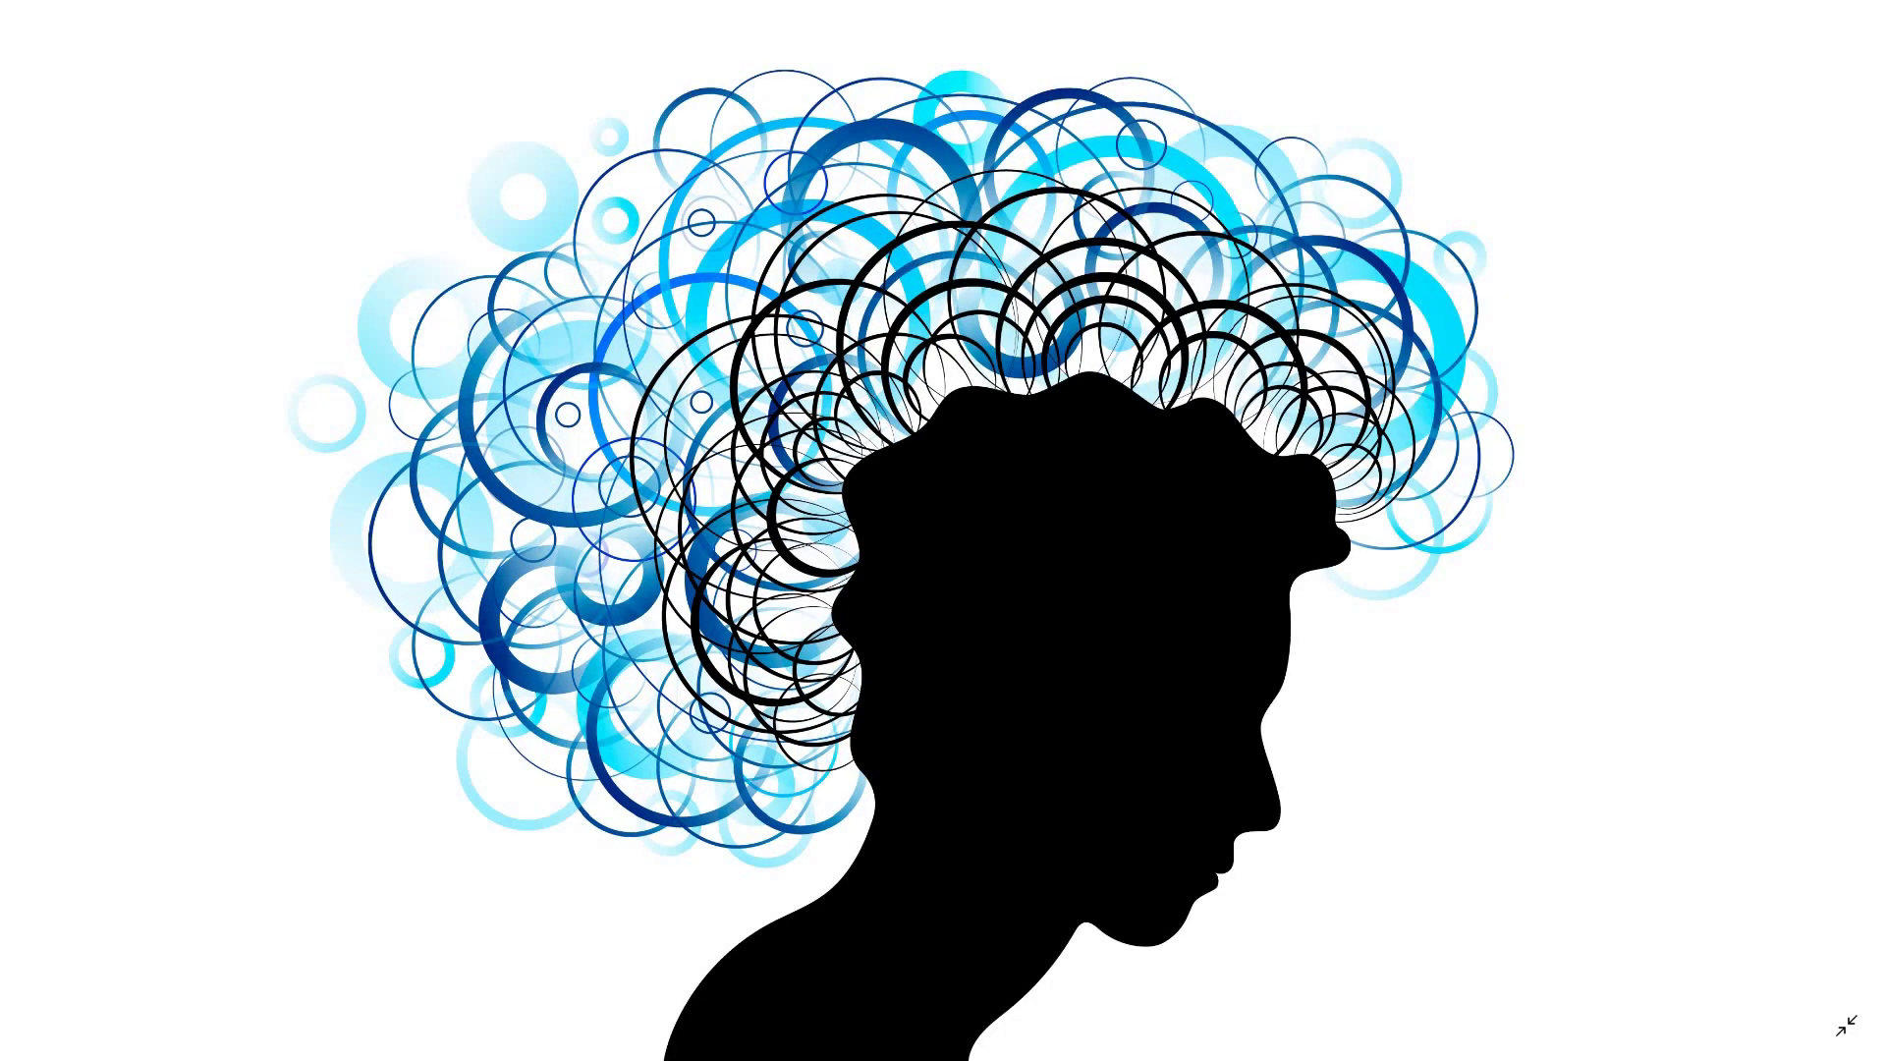